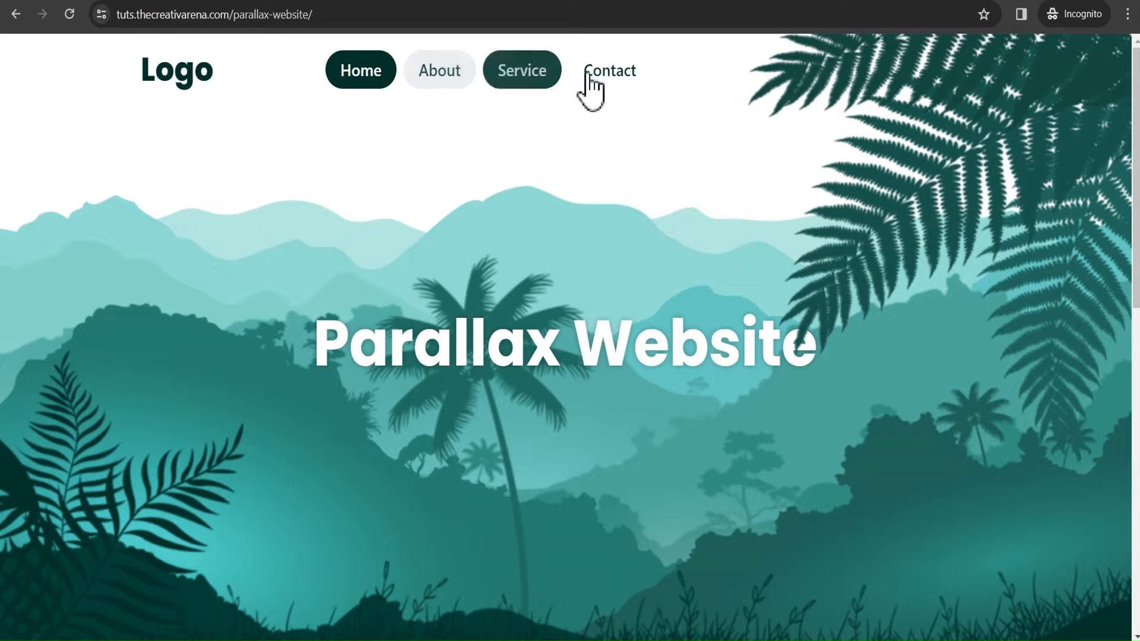
# Preview the parallax scrolling effect on the finished demo website page.
pyautogui.scroll(-5, 682, 101)
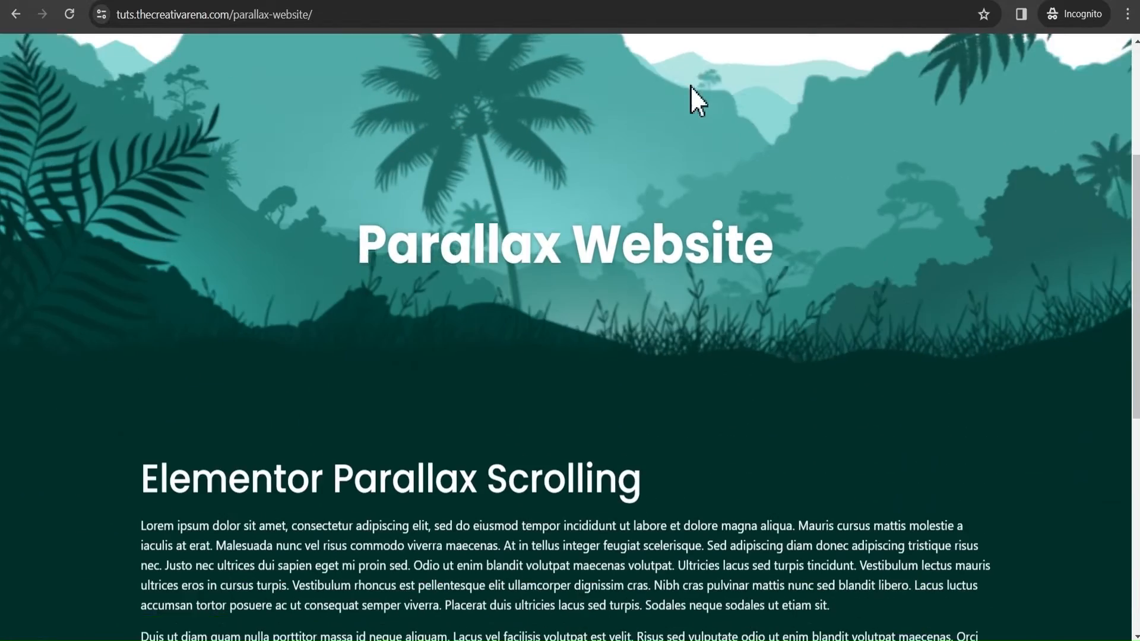
pyautogui.scroll(-8, 692, 88)
pyautogui.scroll(4, 701, 89)
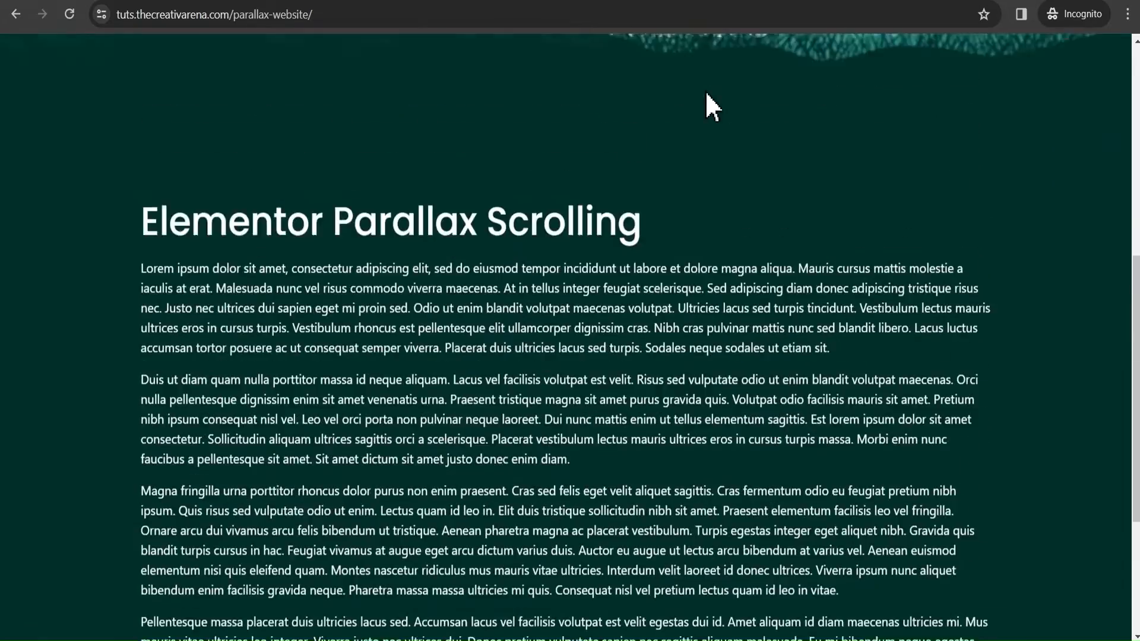
pyautogui.scroll(6, 711, 106)
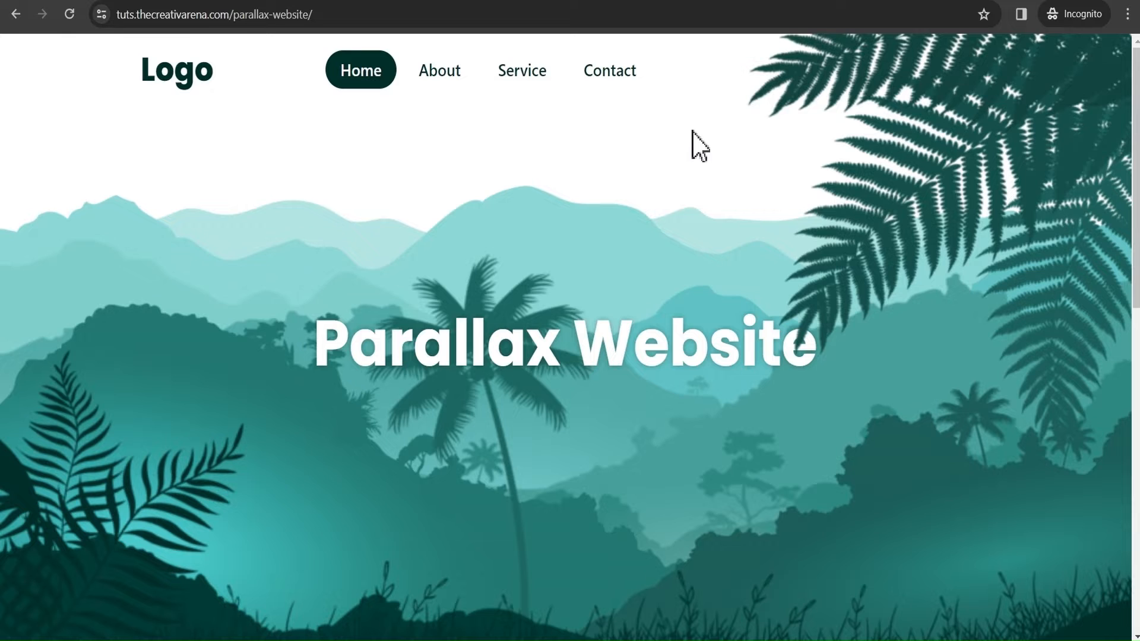
pyautogui.scroll(-5, 692, 131)
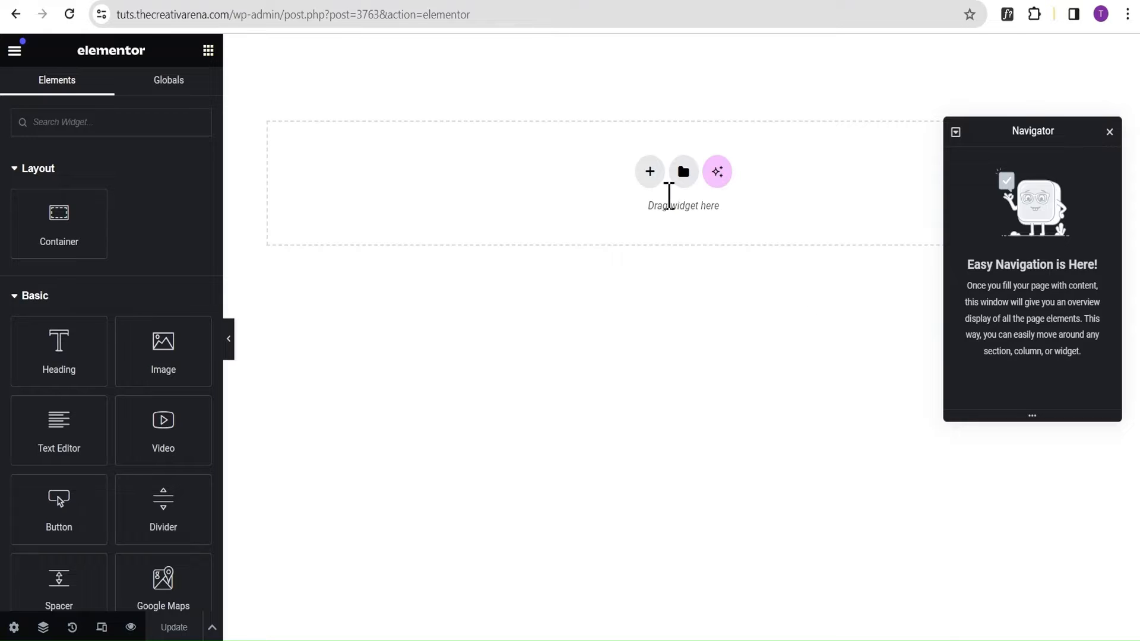
# Add a single-column container with full content width, a minimum height of 100 vh and 0 padding on all sides.
pyautogui.click(650, 171)
pyautogui.click(478, 224)
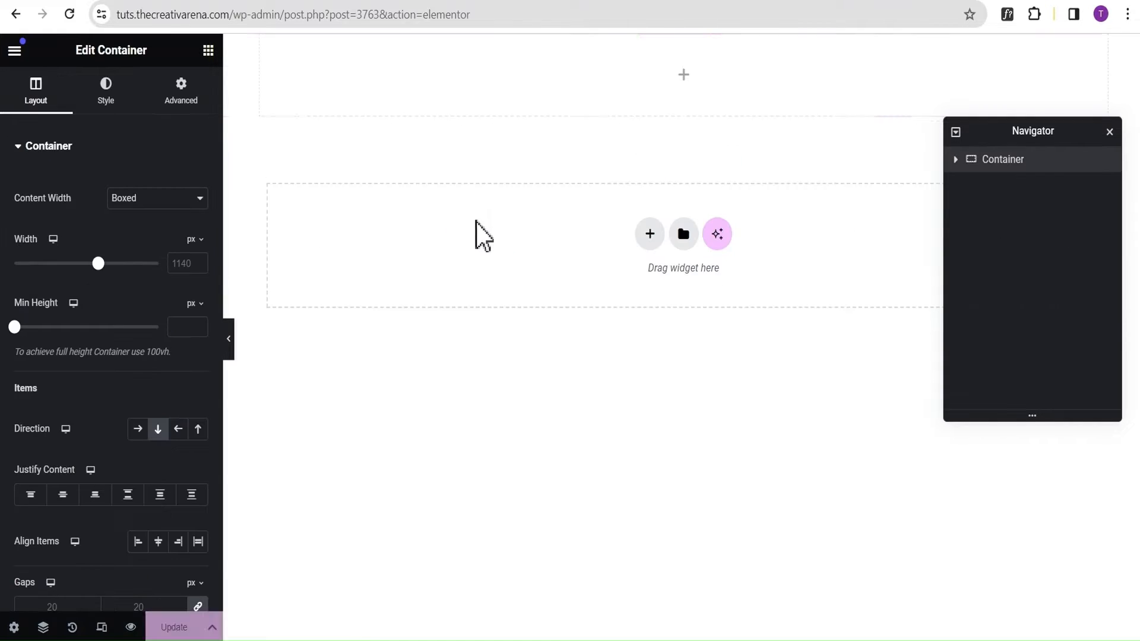
pyautogui.click(124, 199)
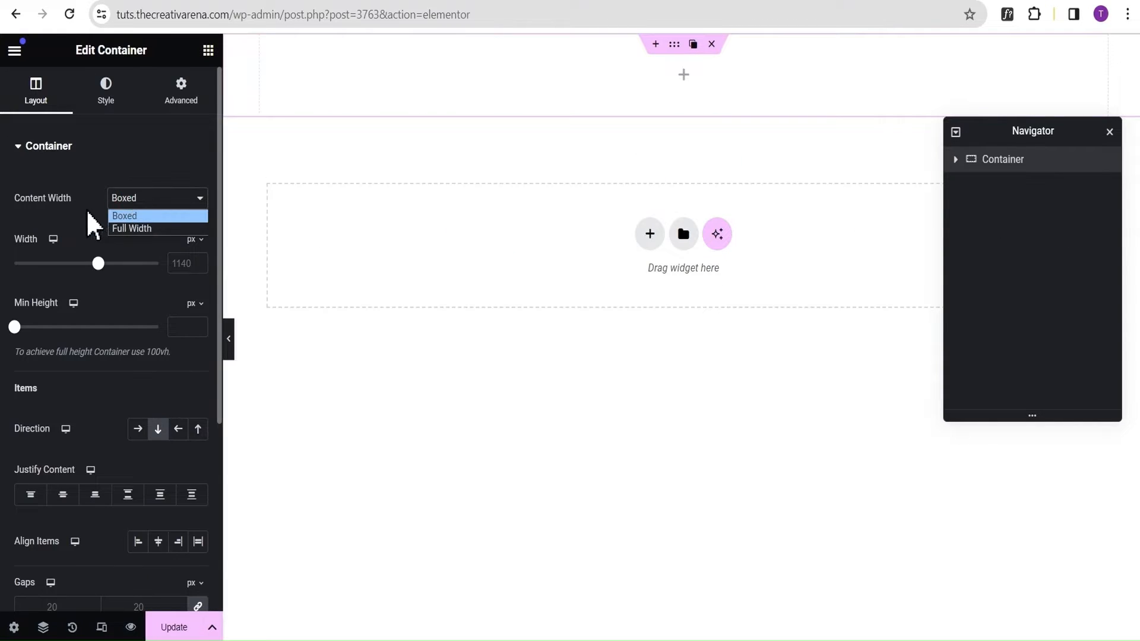
pyautogui.click(131, 228)
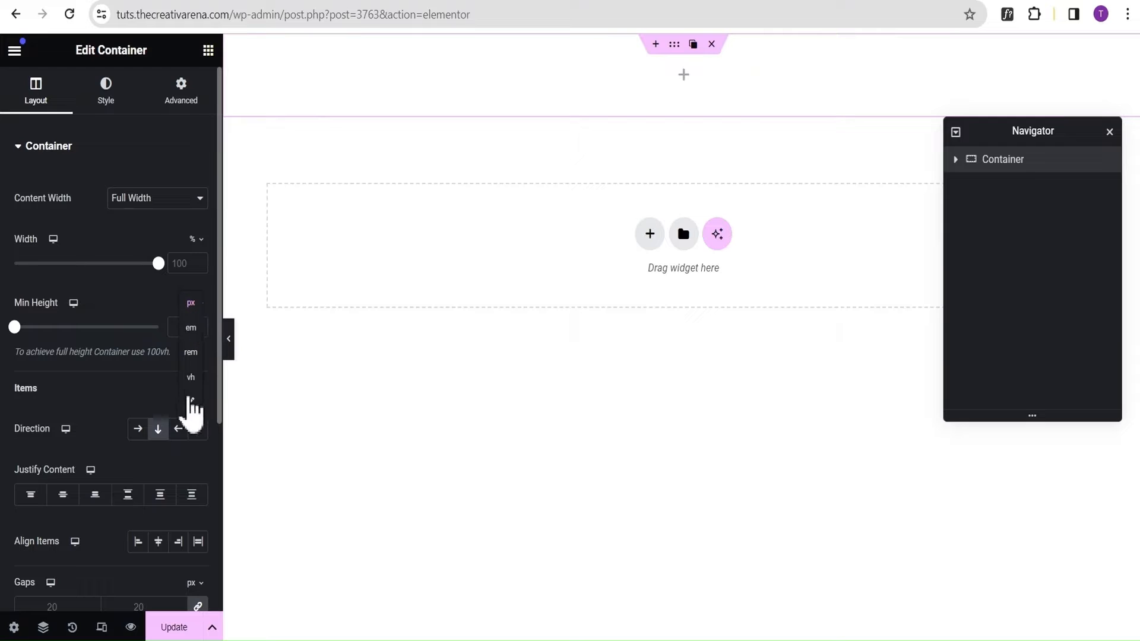
pyautogui.click(191, 380)
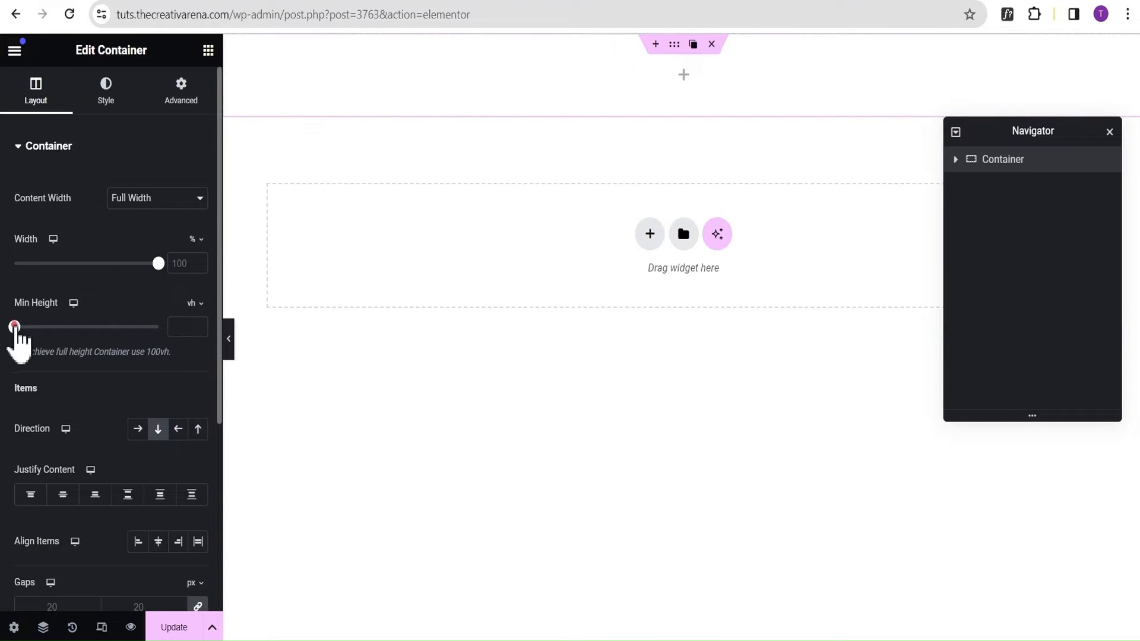
pyautogui.moveTo(14, 326); pyautogui.dragTo(159, 327)
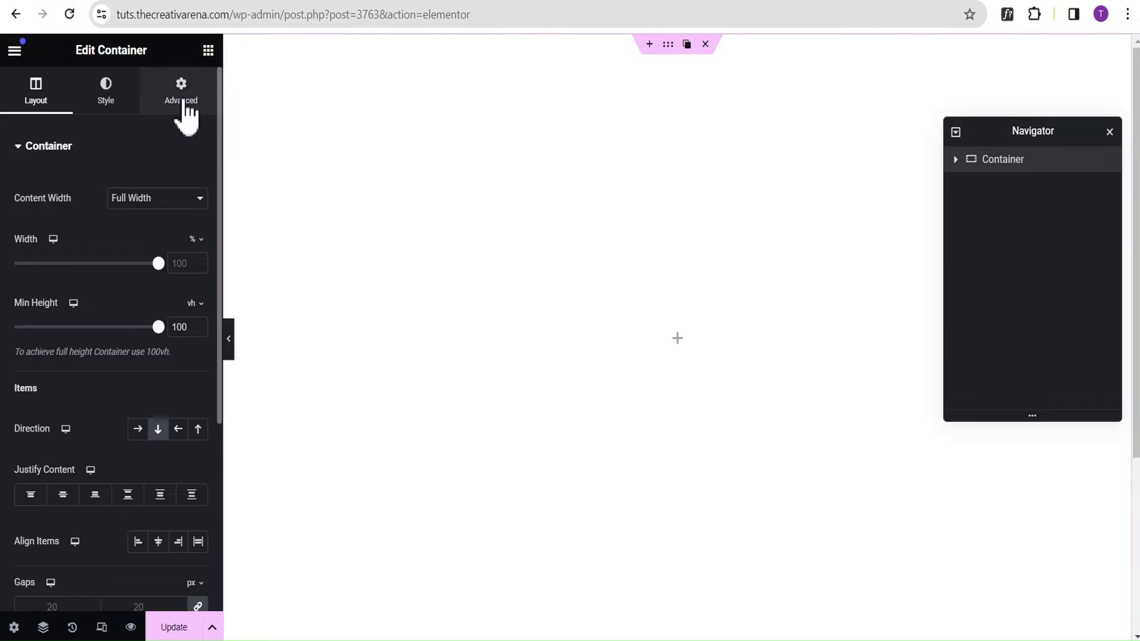
pyautogui.click(185, 101)
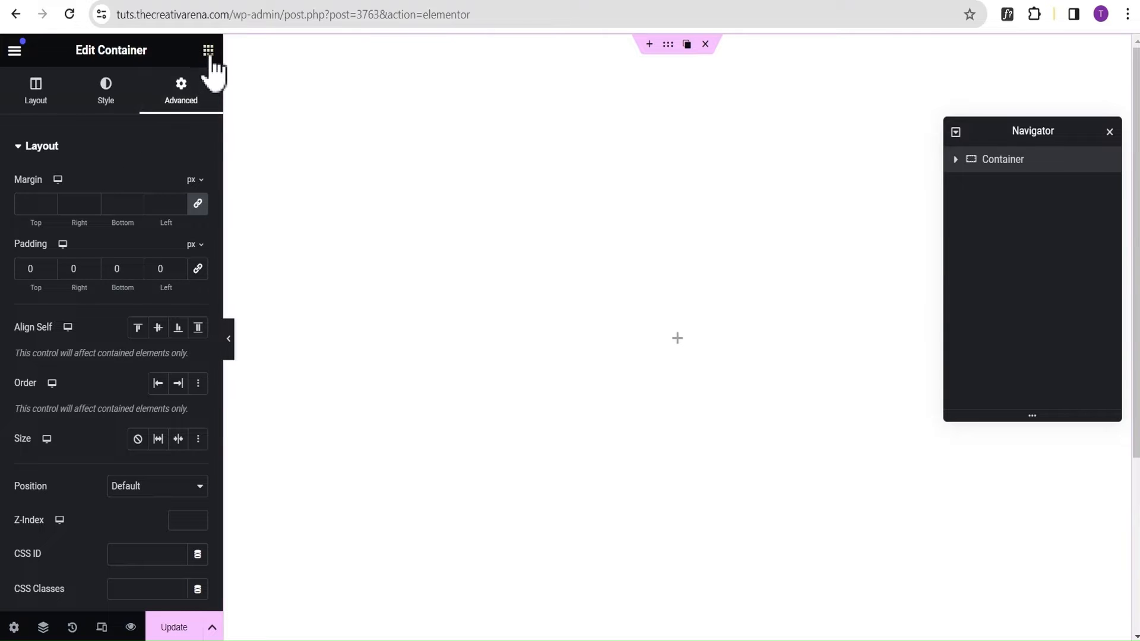
# Add an Image widget to the container and duplicate it until the container holds eight Image widgets.
pyautogui.click(208, 51)
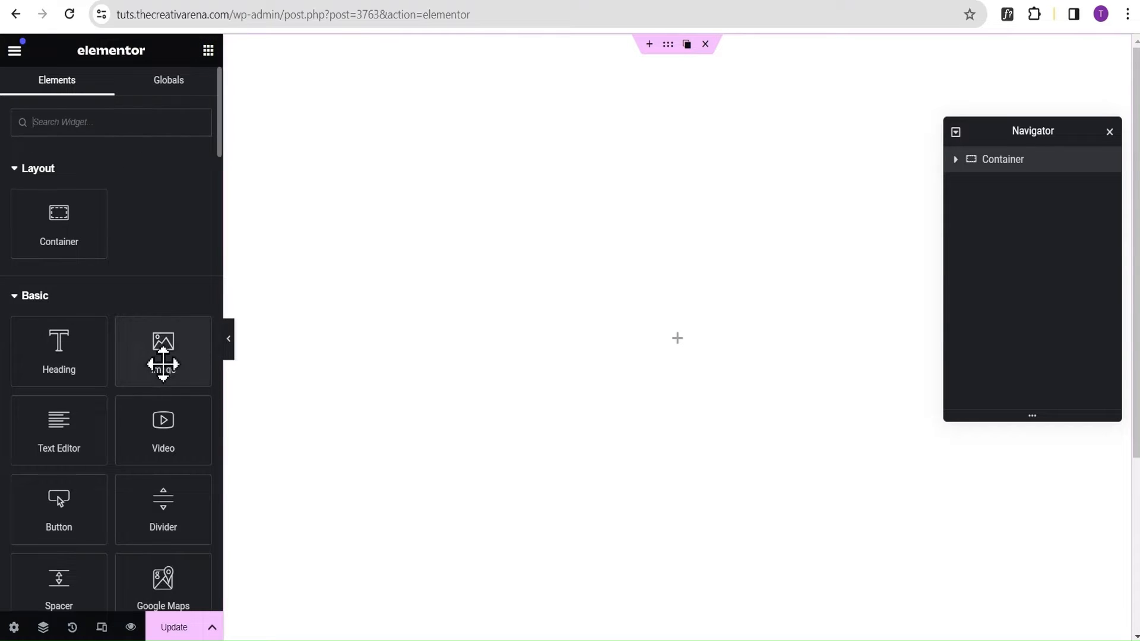
pyautogui.moveTo(161, 363); pyautogui.dragTo(736, 344)
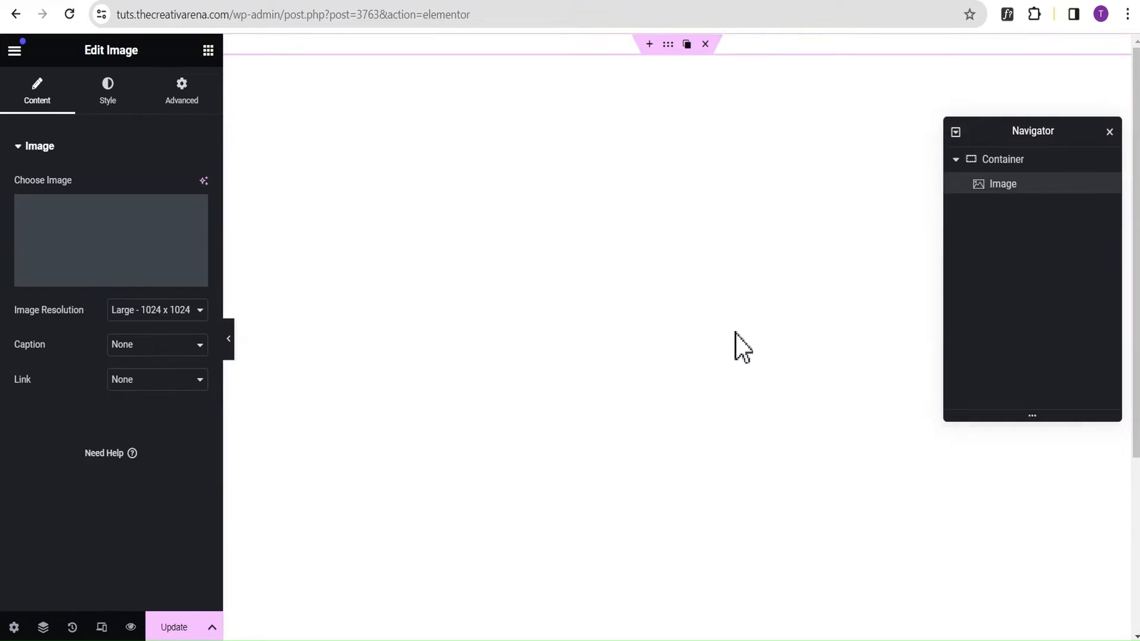
pyautogui.rightClick(1046, 189)
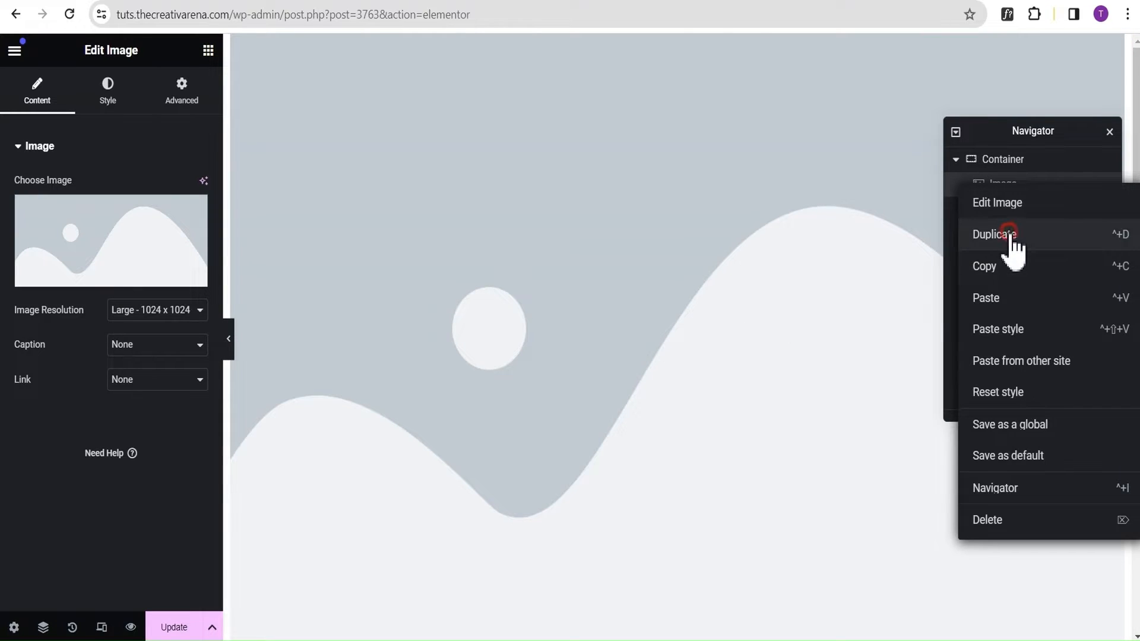
pyautogui.click(1013, 237)
pyautogui.rightClick(1040, 208)
pyautogui.click(1040, 261)
pyautogui.rightClick(1048, 234)
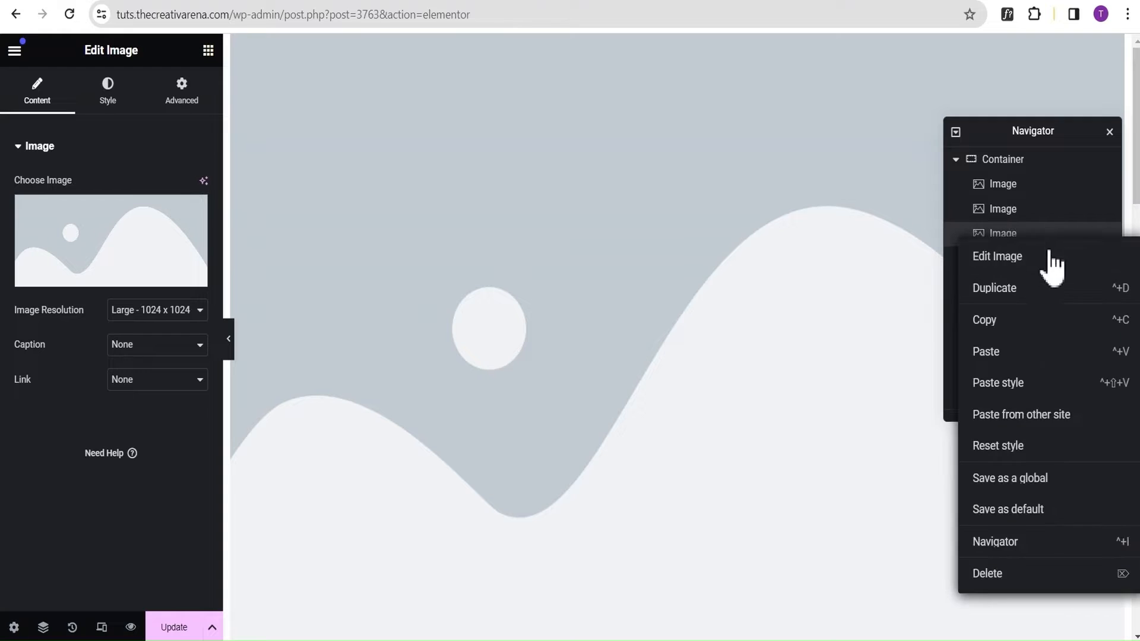
pyautogui.click(1048, 288)
pyautogui.rightClick(1044, 261)
pyautogui.click(1046, 312)
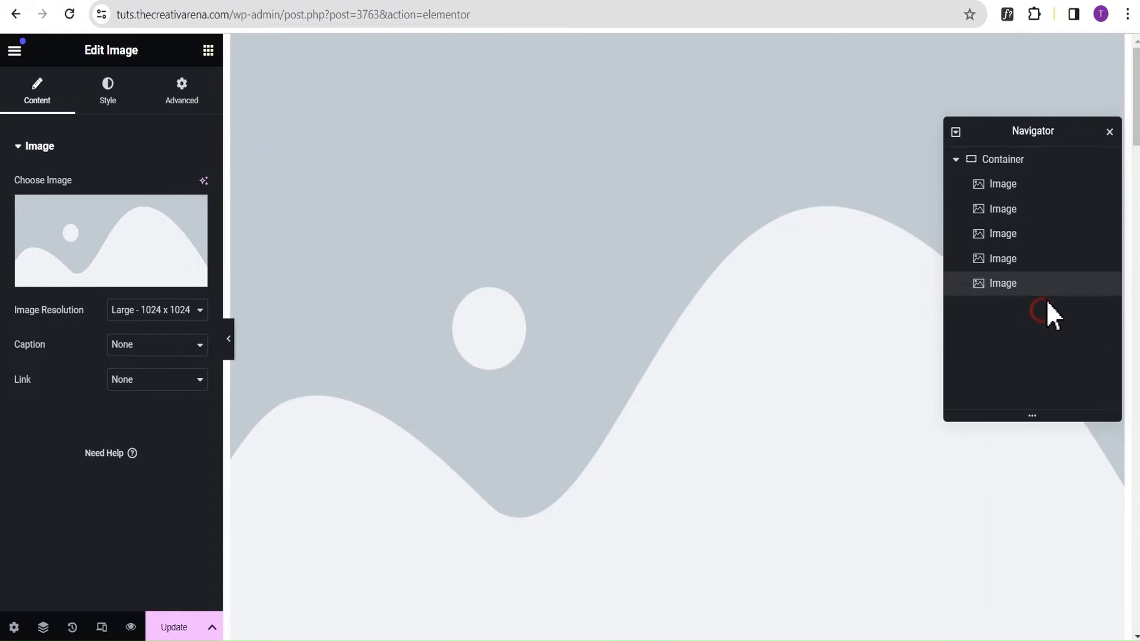
pyautogui.rightClick(1048, 302)
pyautogui.click(1049, 326)
pyautogui.rightClick(1045, 314)
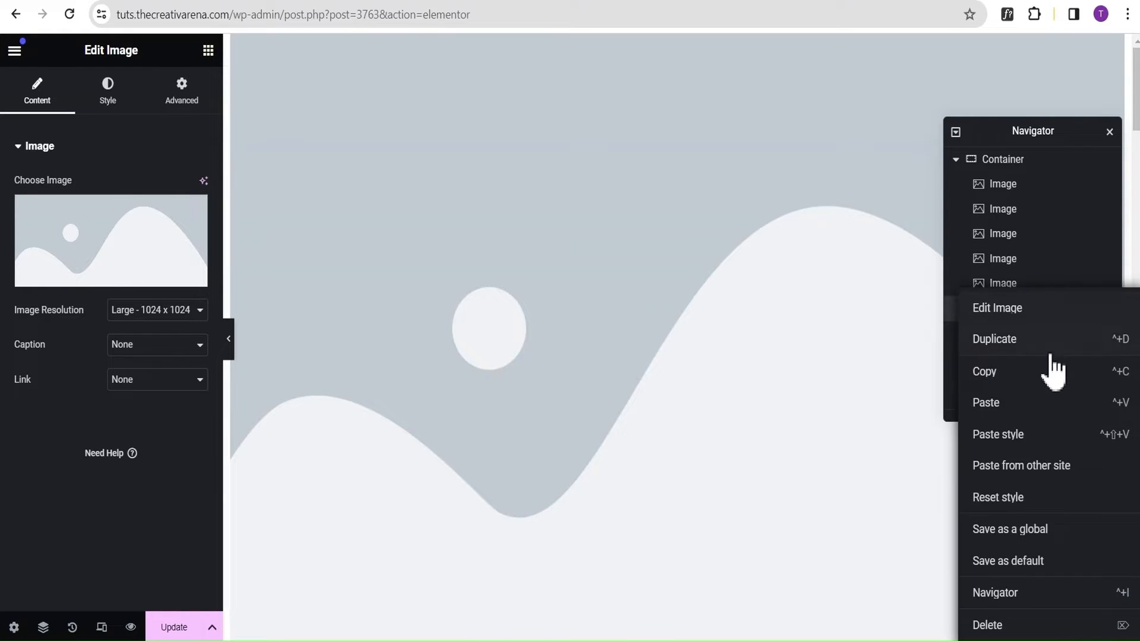
pyautogui.click(1050, 343)
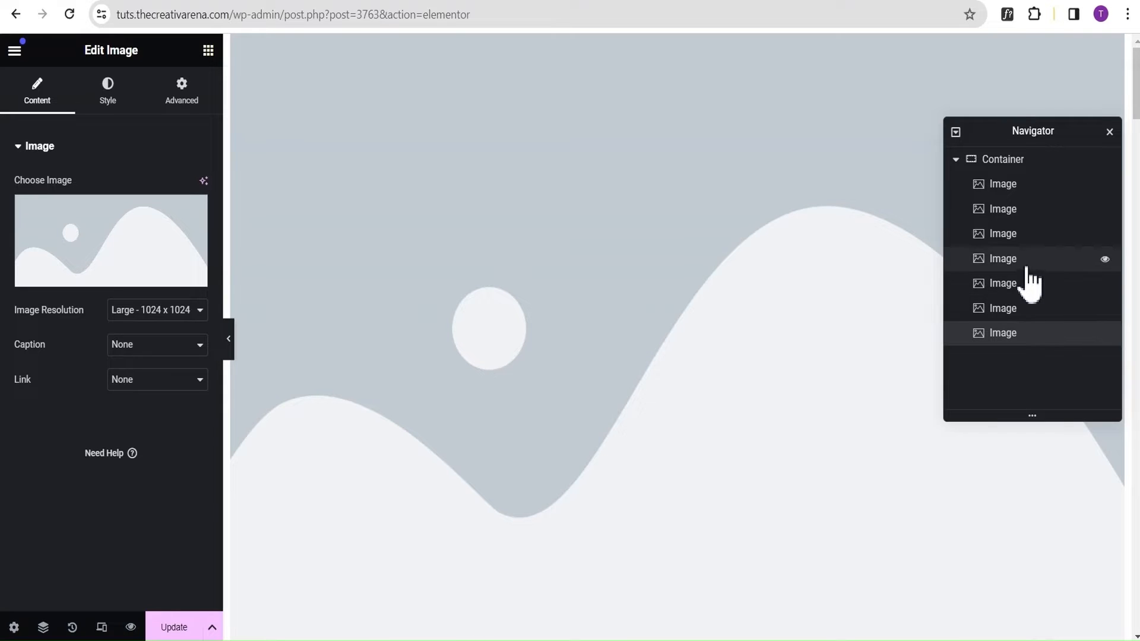
pyautogui.rightClick(1039, 338)
pyautogui.click(1028, 339)
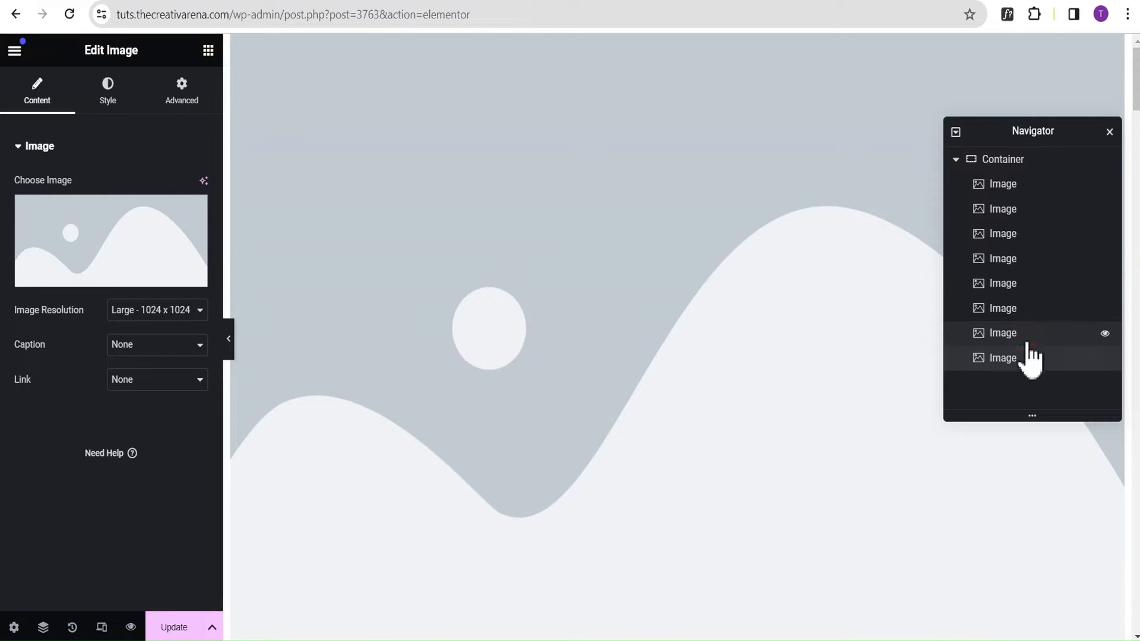
# Assign hill1.png from the media library to the first Image widget and rename the widget "1st HIll".
pyautogui.click(1045, 185)
pyautogui.click(116, 253)
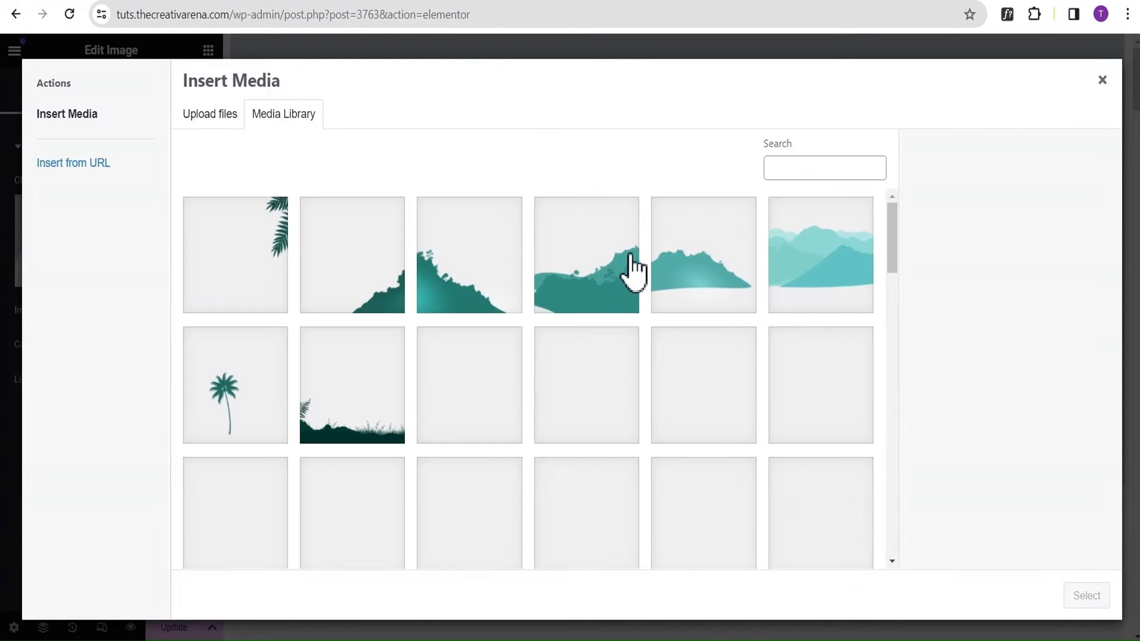
pyautogui.click(828, 275)
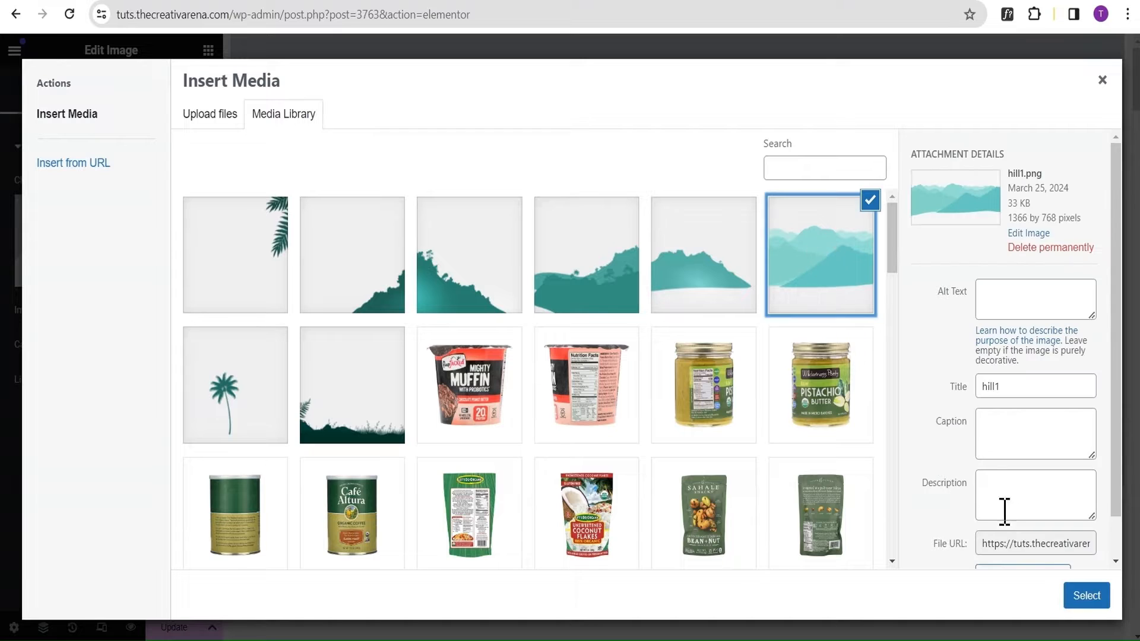
pyautogui.click(1089, 597)
pyautogui.click(1000, 184)
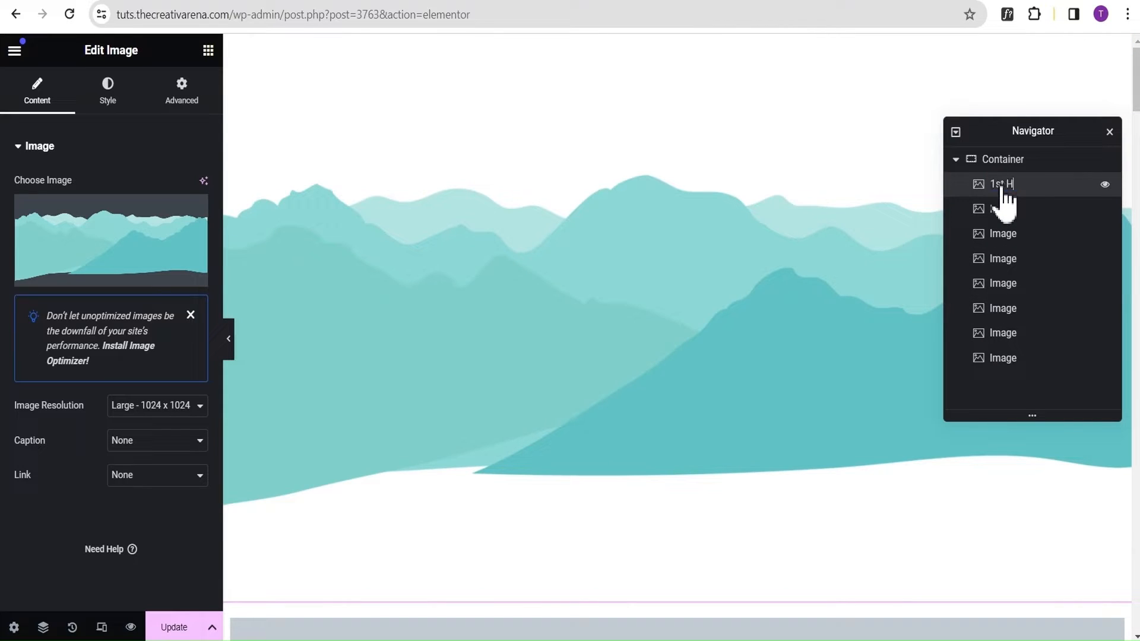
pyautogui.write('1st Hill')
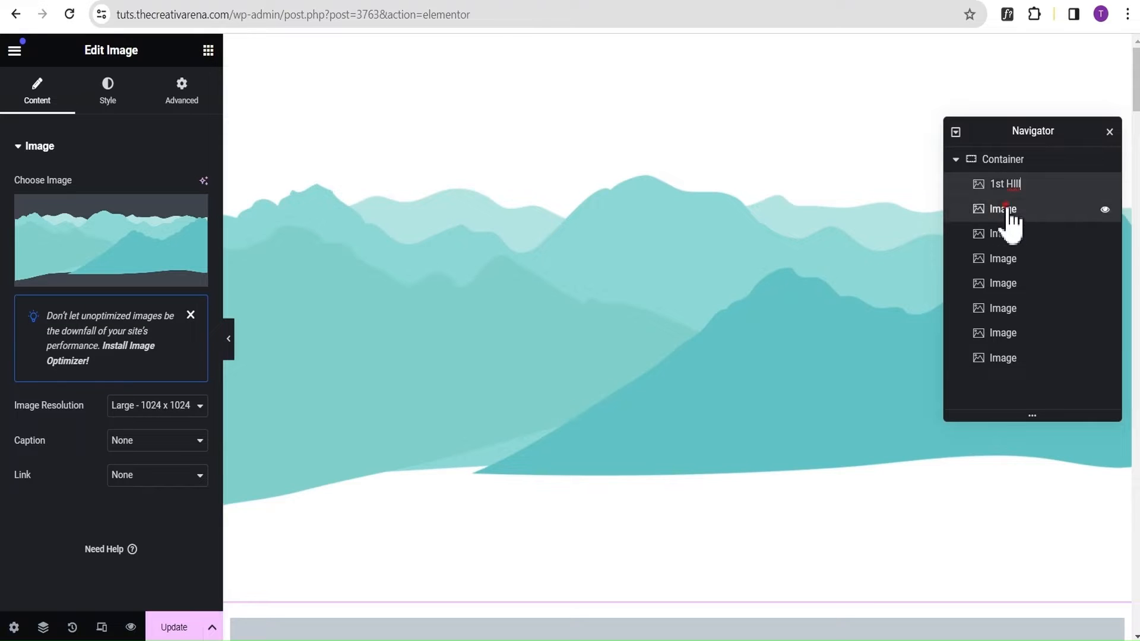
# Assign the single teal hill picture beside hill1.png in the media library to the second Image widget and rename the widget "2nd Hill".
pyautogui.click(1005, 211)
pyautogui.click(168, 244)
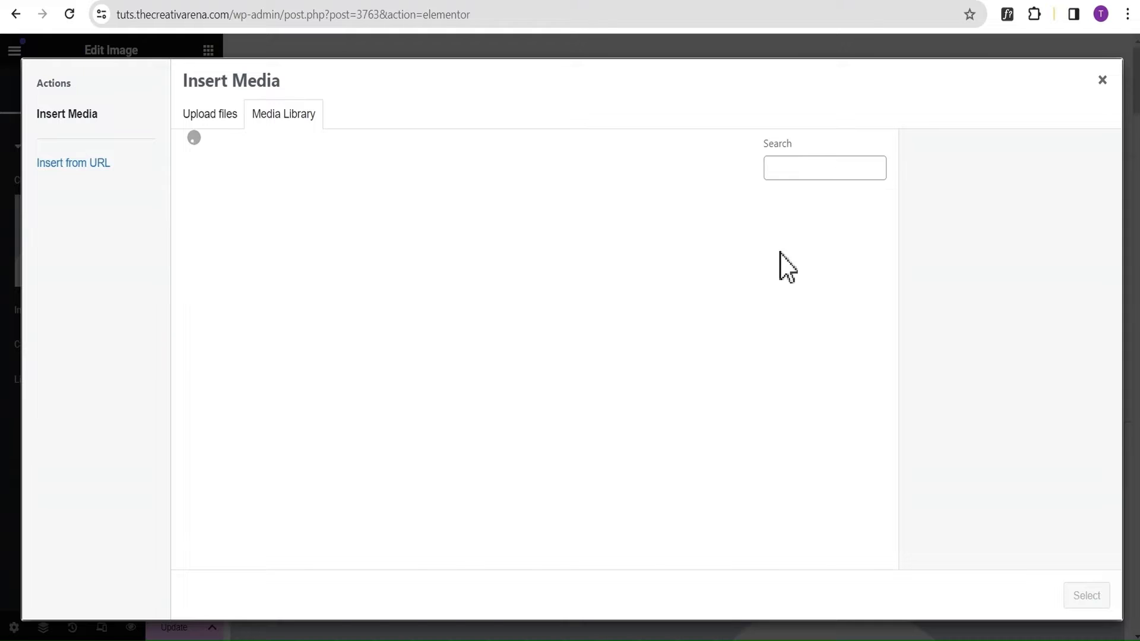
pyautogui.click(739, 257)
pyautogui.click(1085, 598)
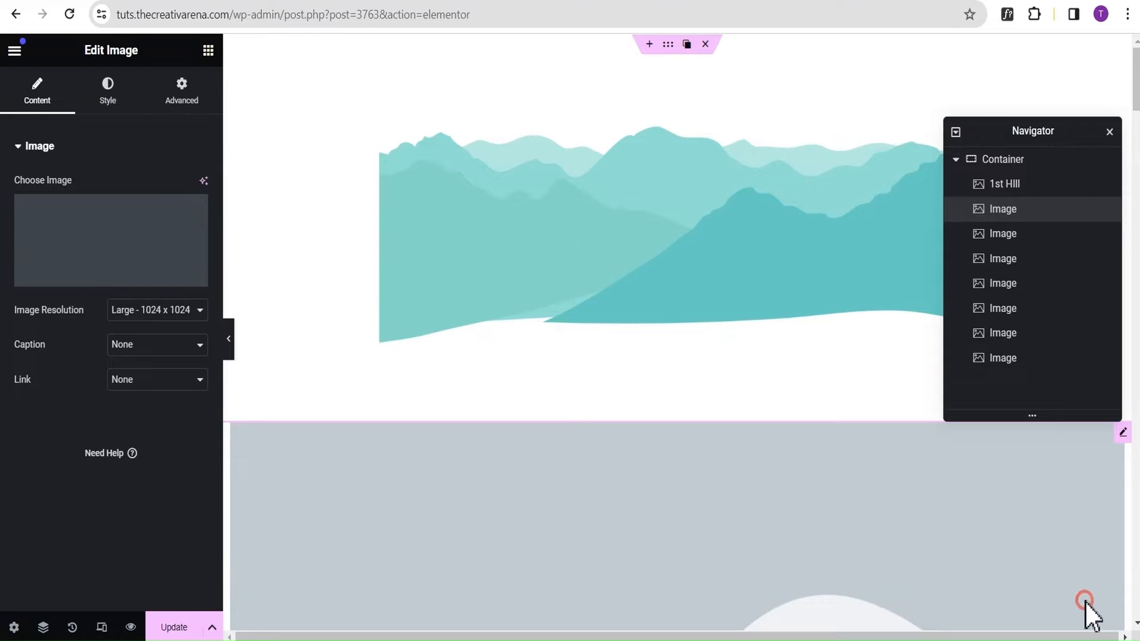
pyautogui.click(999, 213)
pyautogui.write('2')
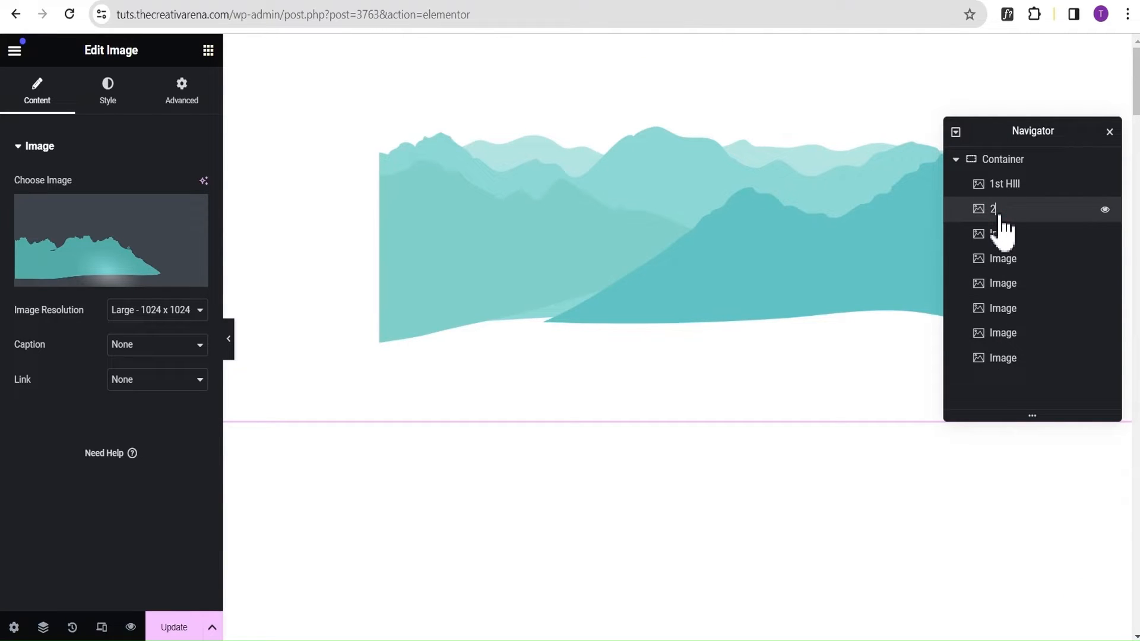
pyautogui.write('nd Hill')
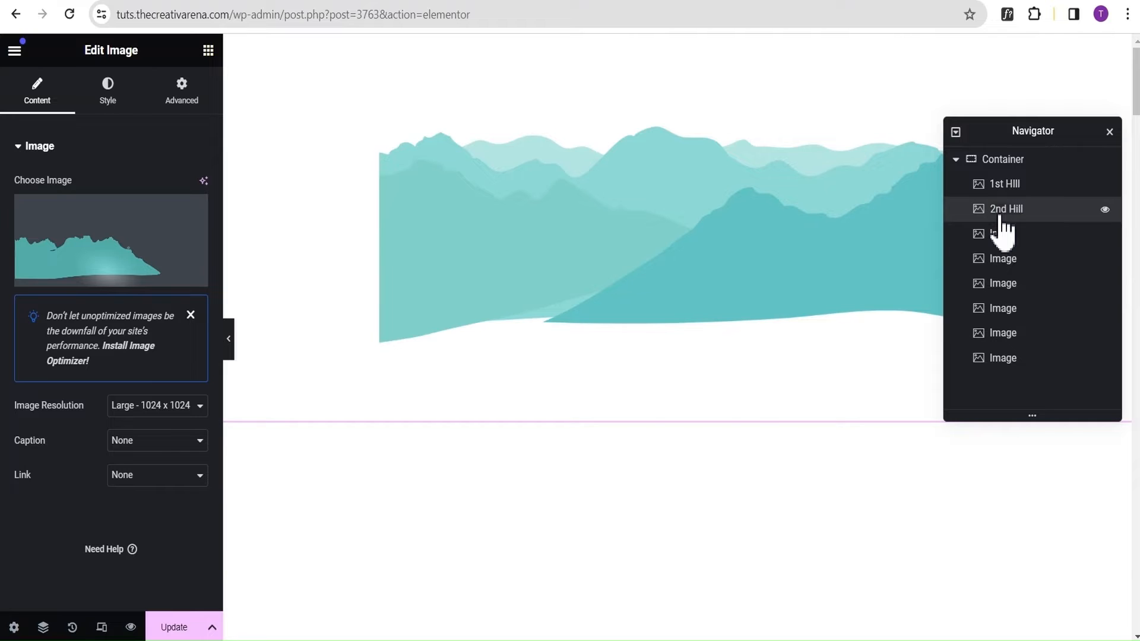
# Assign hill3.png from the media library to the third Image widget and rename the widget "3rd Hill".
pyautogui.click(1003, 233)
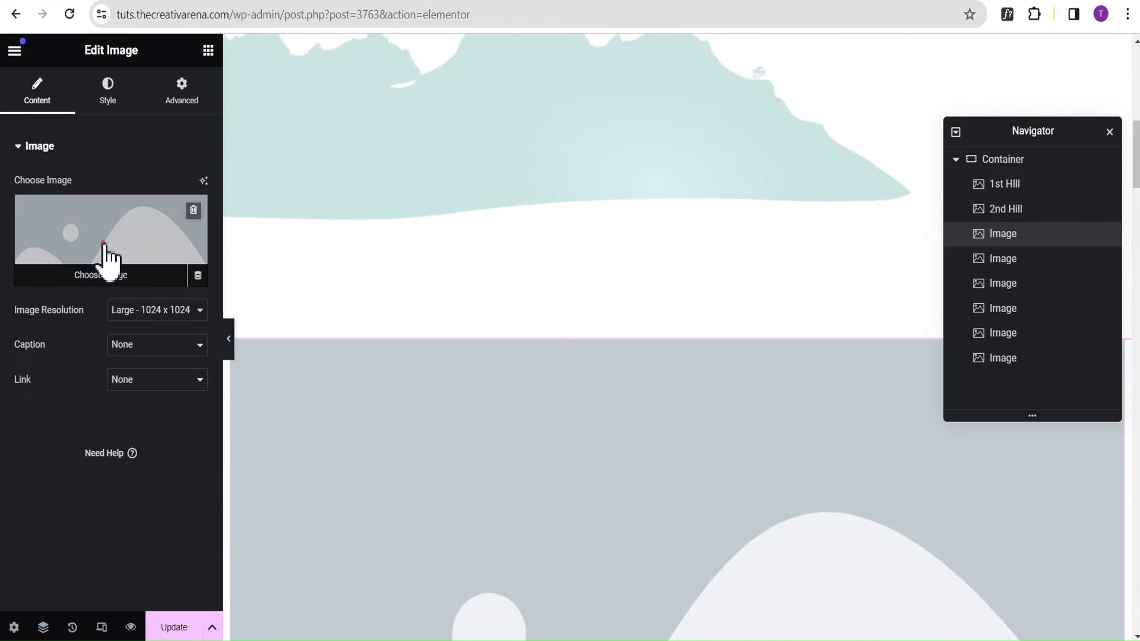
pyautogui.click(104, 245)
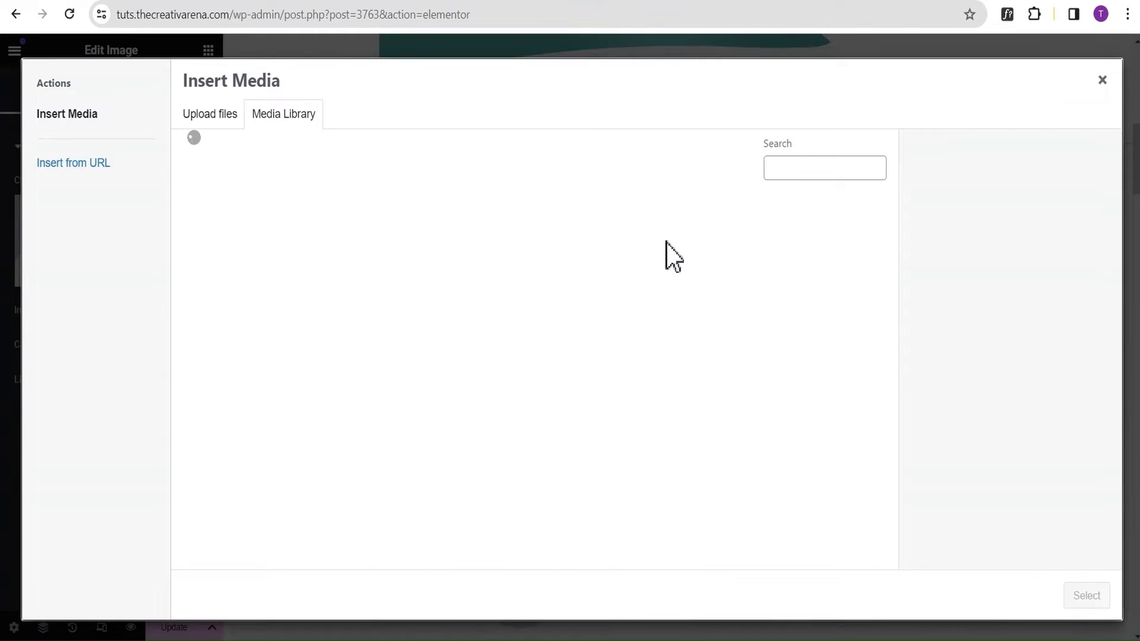
pyautogui.click(582, 290)
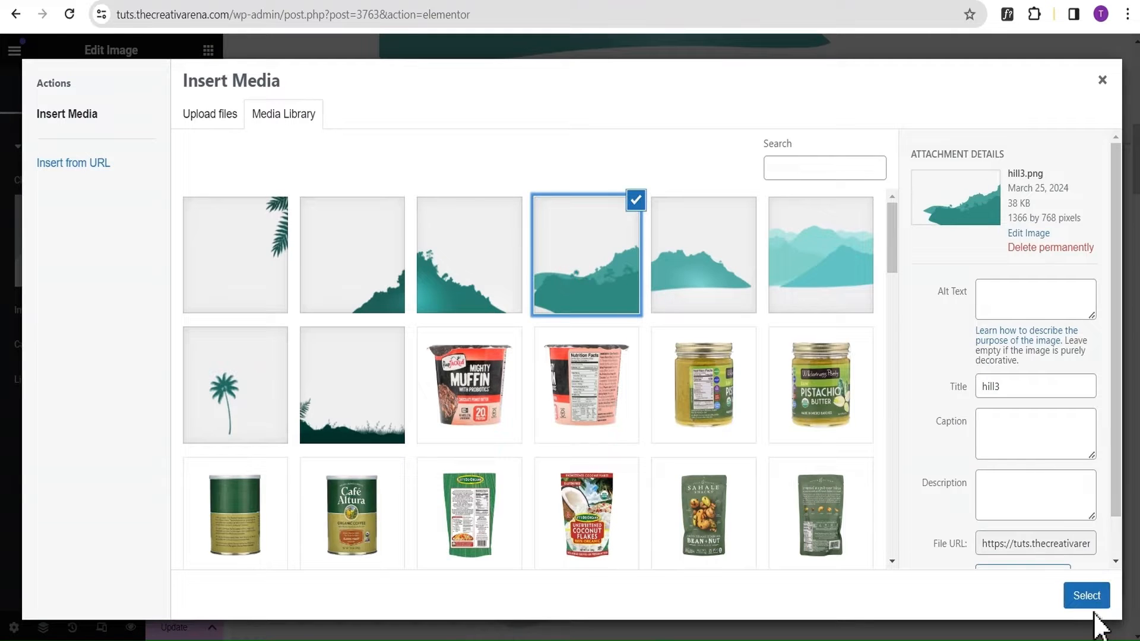
pyautogui.click(1082, 594)
pyautogui.click(1006, 232)
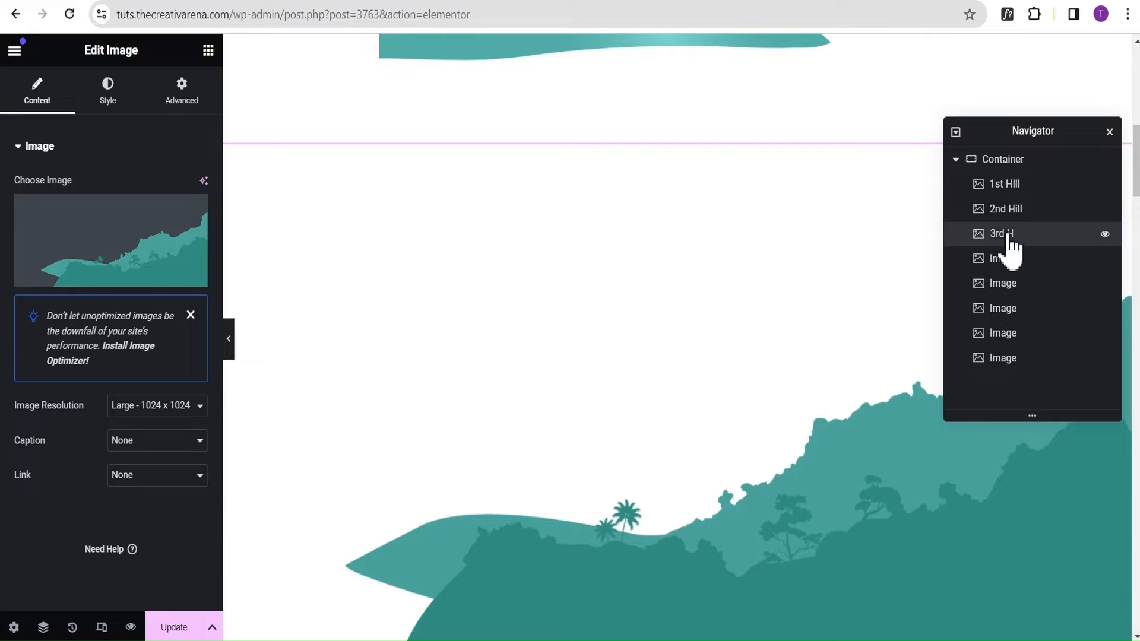
# Assign the hill picture that slopes down to the right to the fourth Image widget and rename the widget "4th Hill".
pyautogui.click(1008, 260)
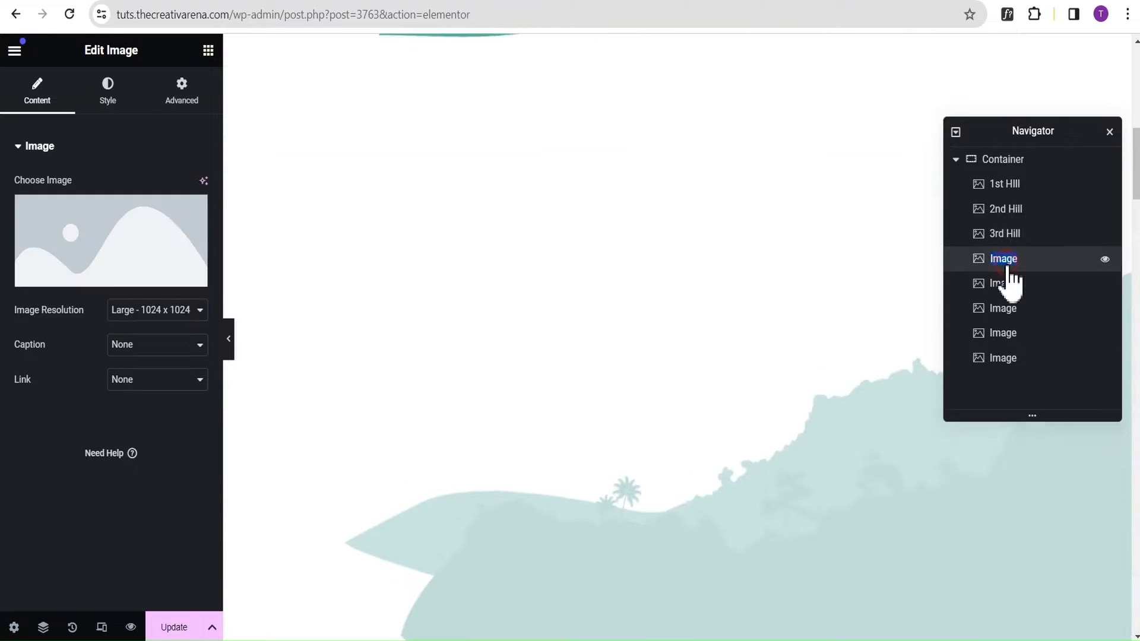
pyautogui.click(101, 243)
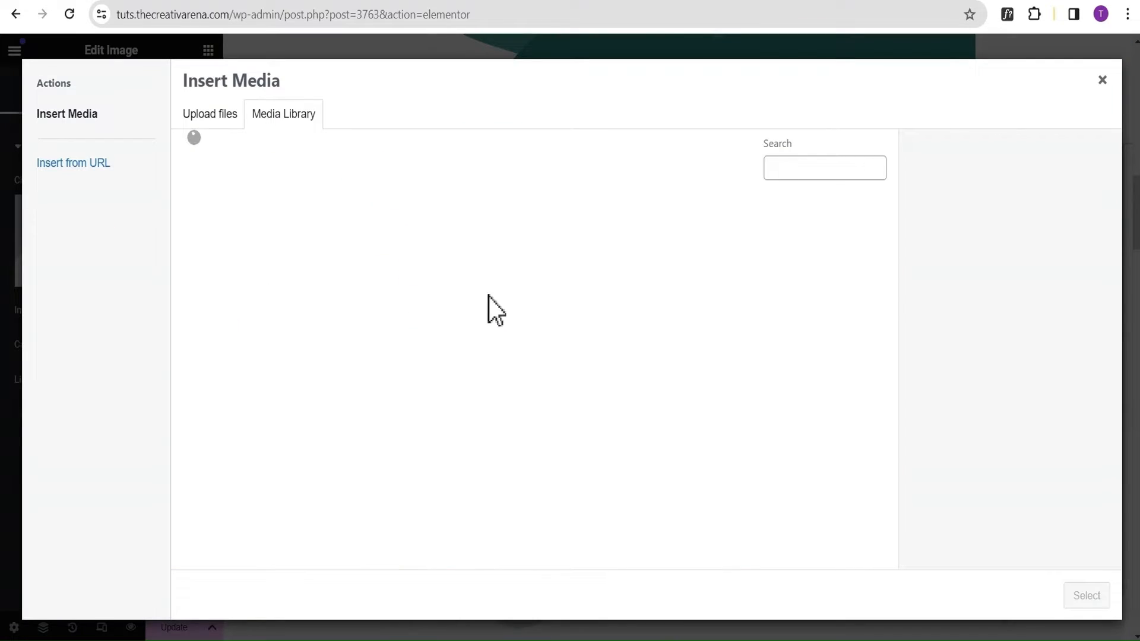
pyautogui.click(457, 297)
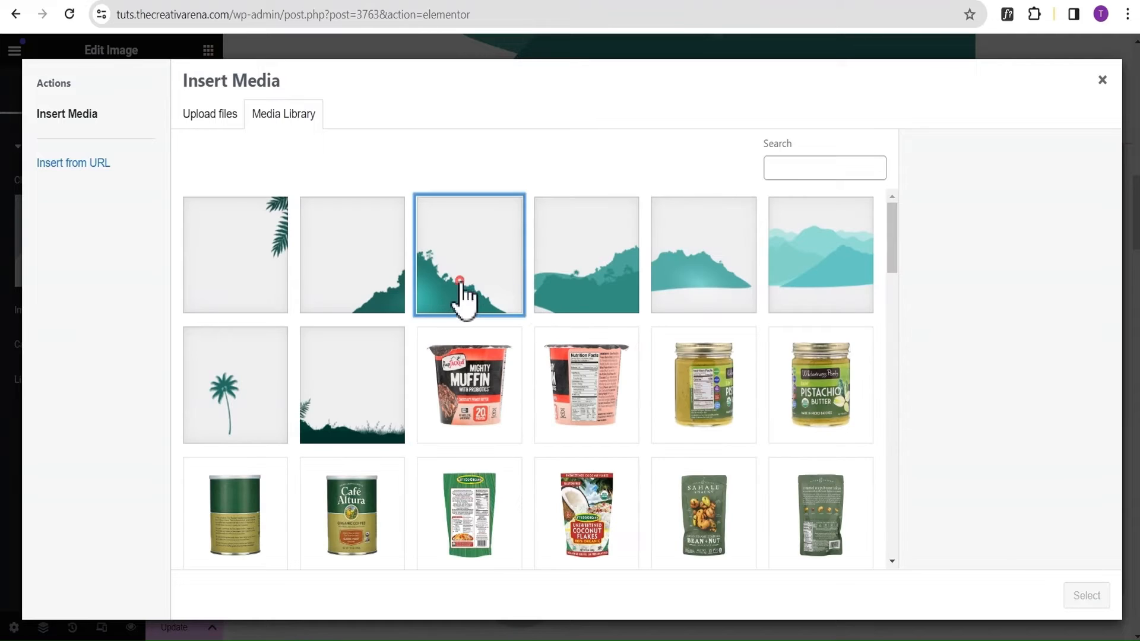
pyautogui.click(1091, 599)
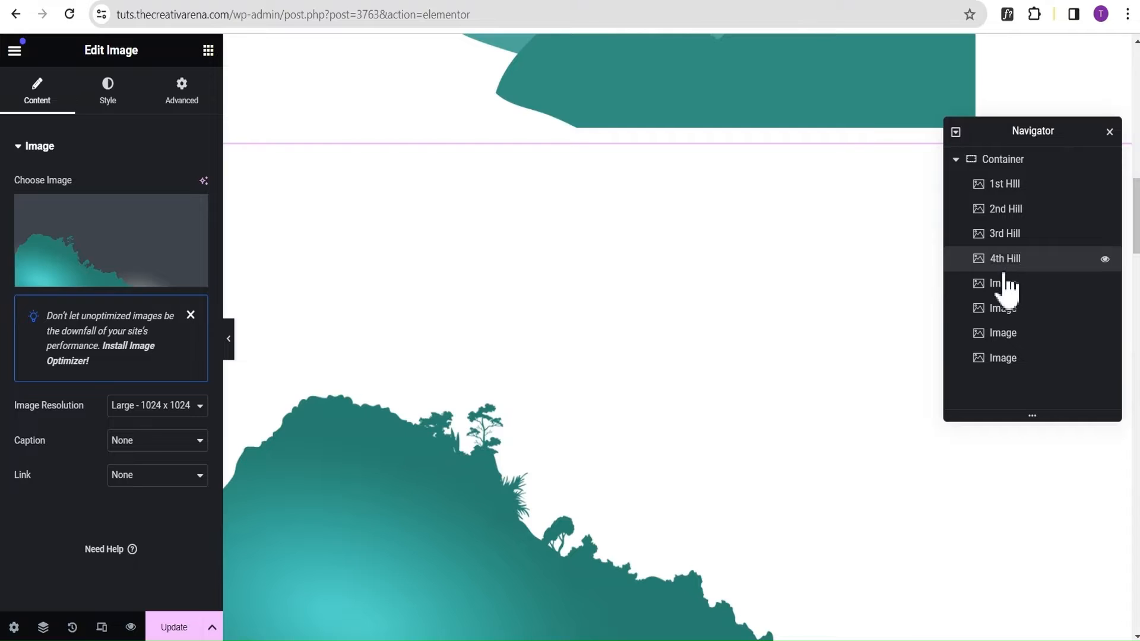
# Assign hill5.png from the media library to the fifth Image widget and rename the widget "5th Hill".
pyautogui.click(1005, 284)
pyautogui.click(84, 256)
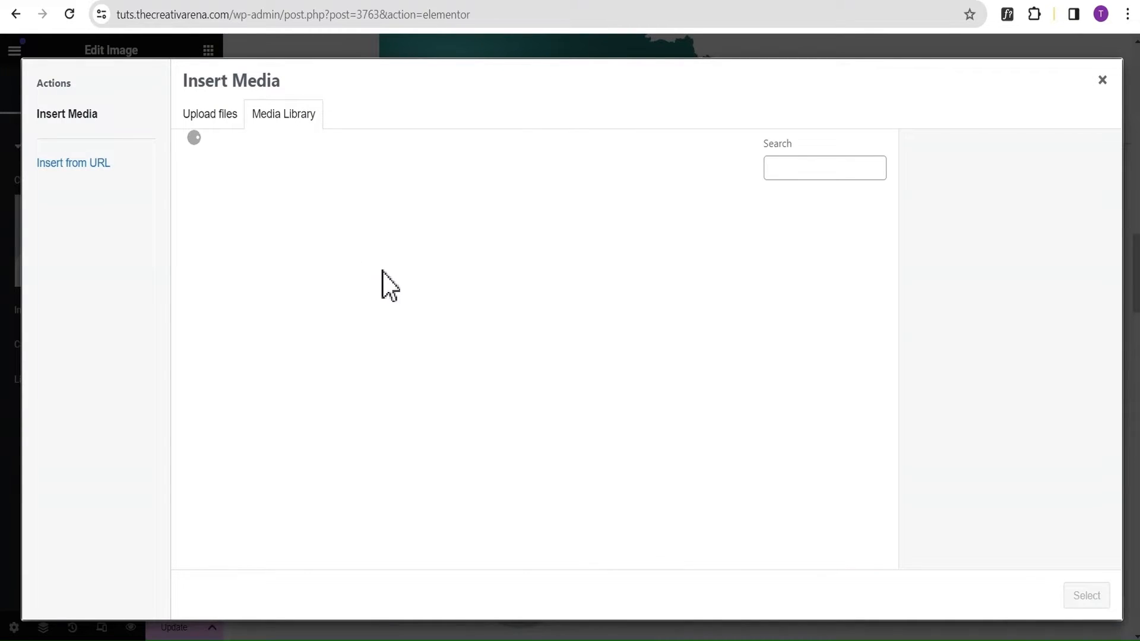
pyautogui.click(369, 284)
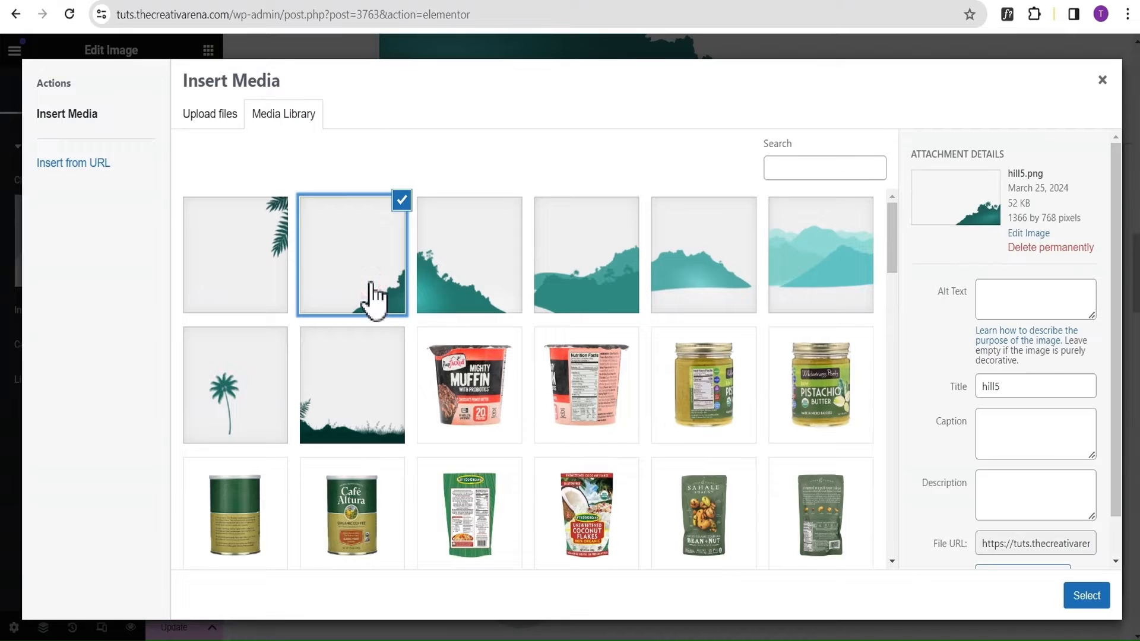
pyautogui.click(1087, 597)
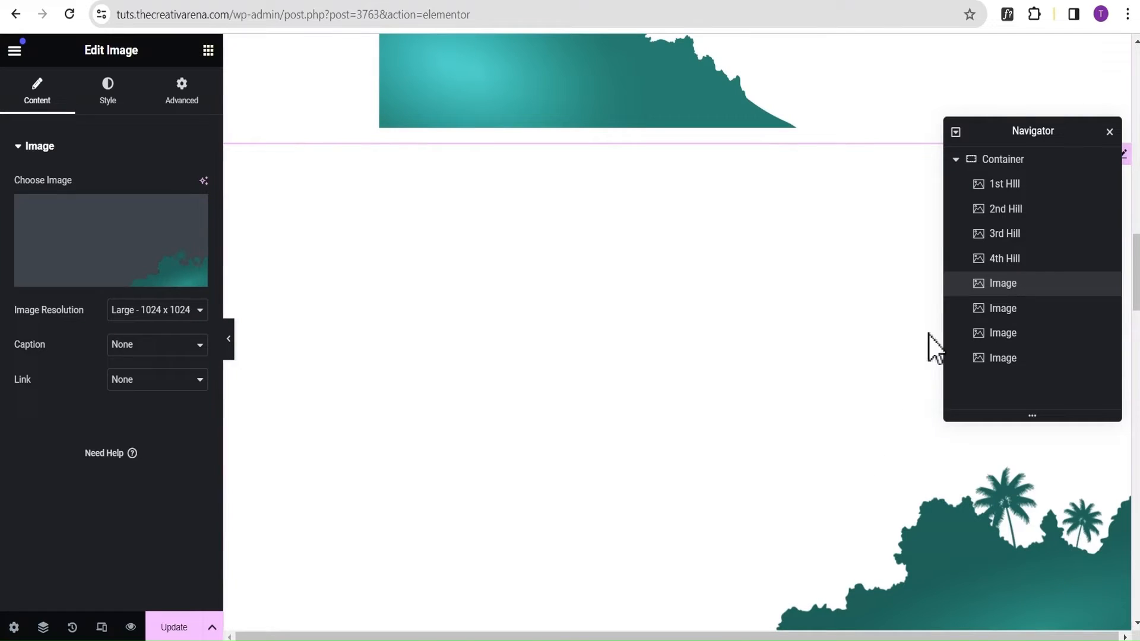
pyautogui.doubleClick(1004, 286)
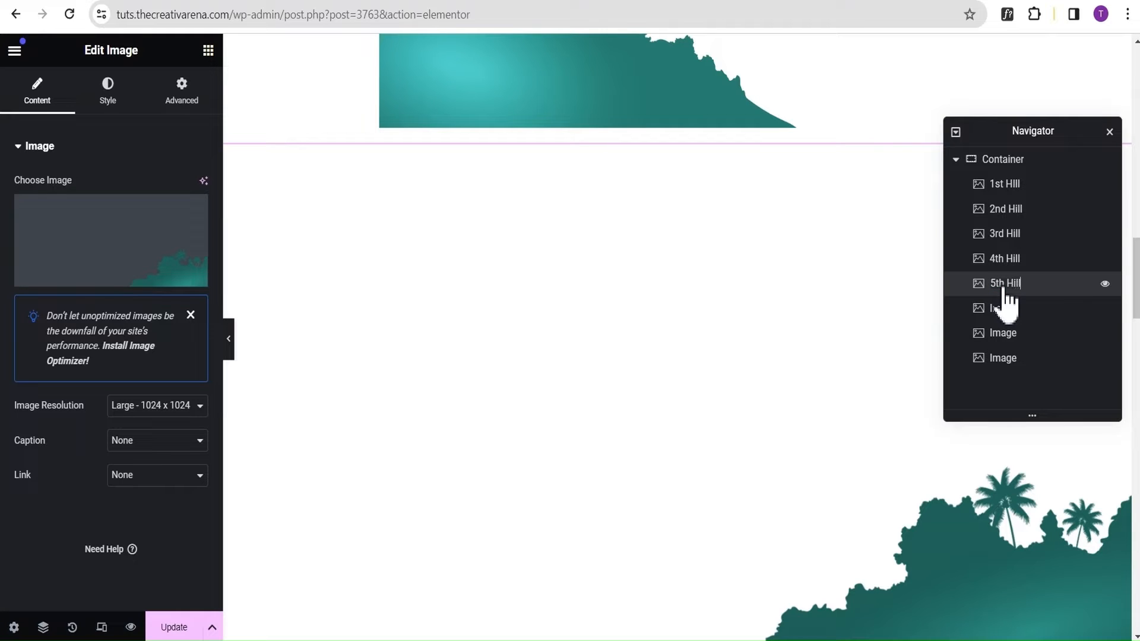
# Assign the hanging fern leaves picture from the media library to the sixth Image widget and rename the widget "leaf".
pyautogui.click(1005, 311)
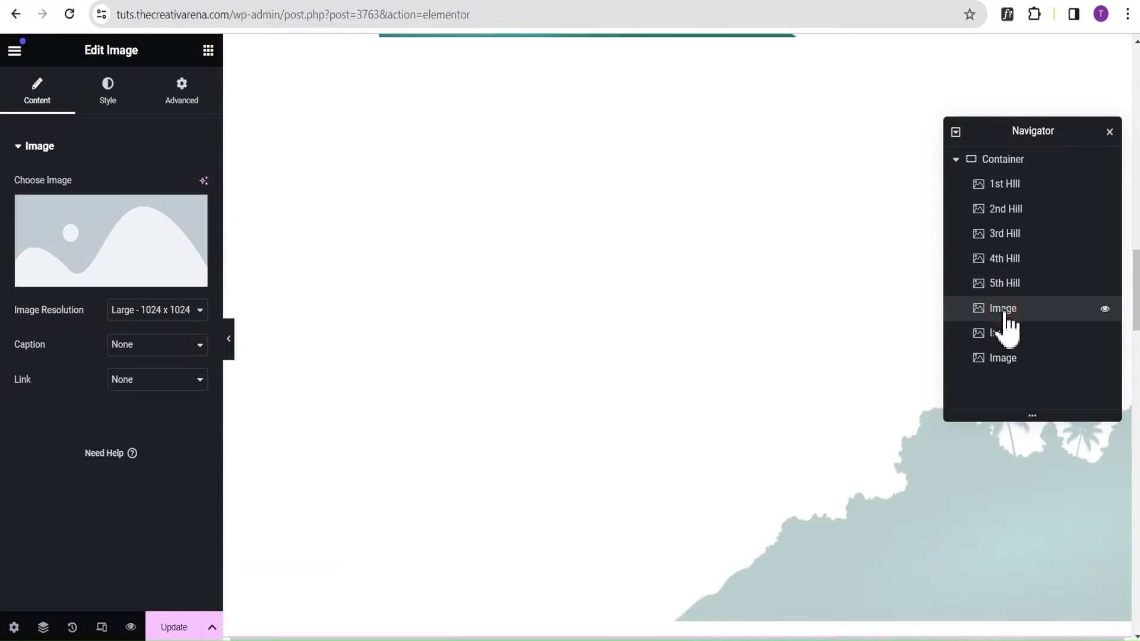
pyautogui.moveTo(121, 257)
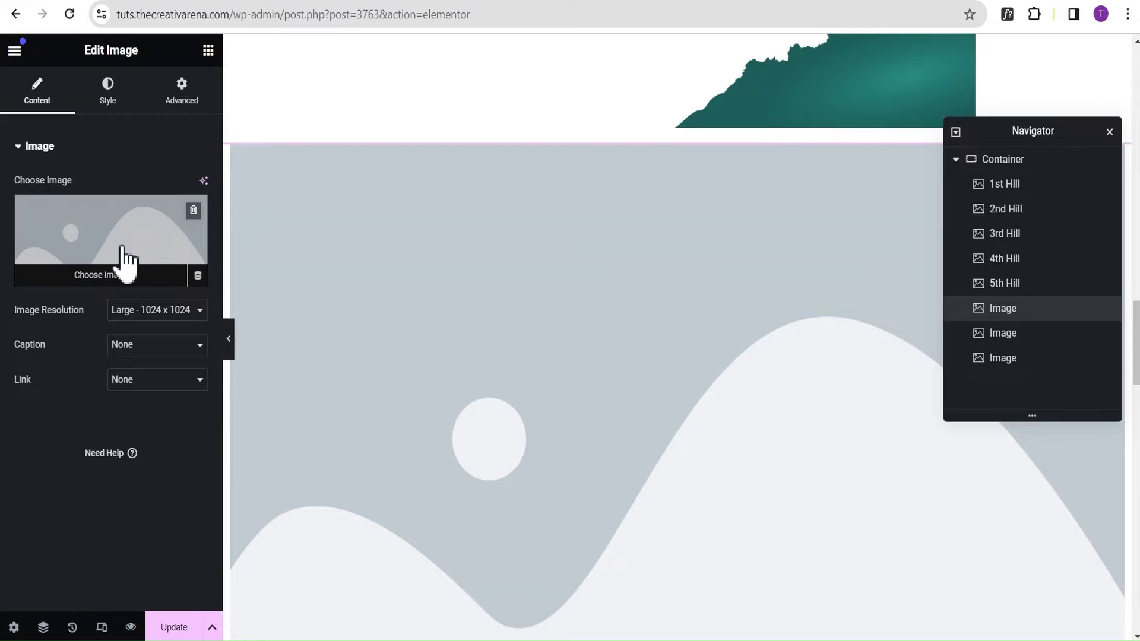
pyautogui.click(127, 255)
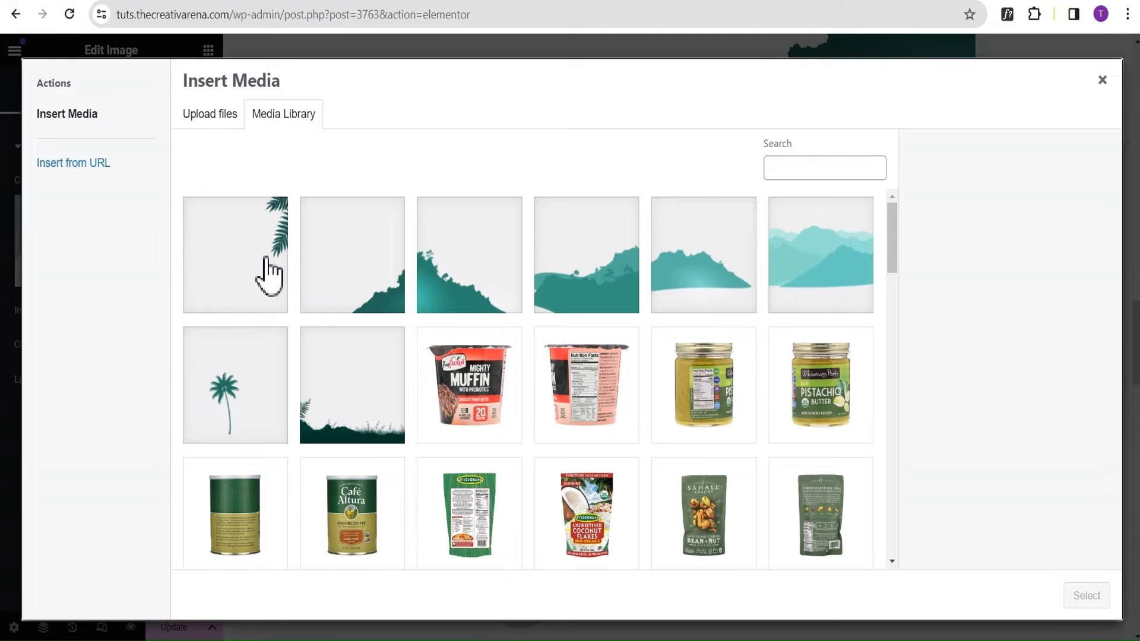
pyautogui.click(338, 293)
pyautogui.click(272, 283)
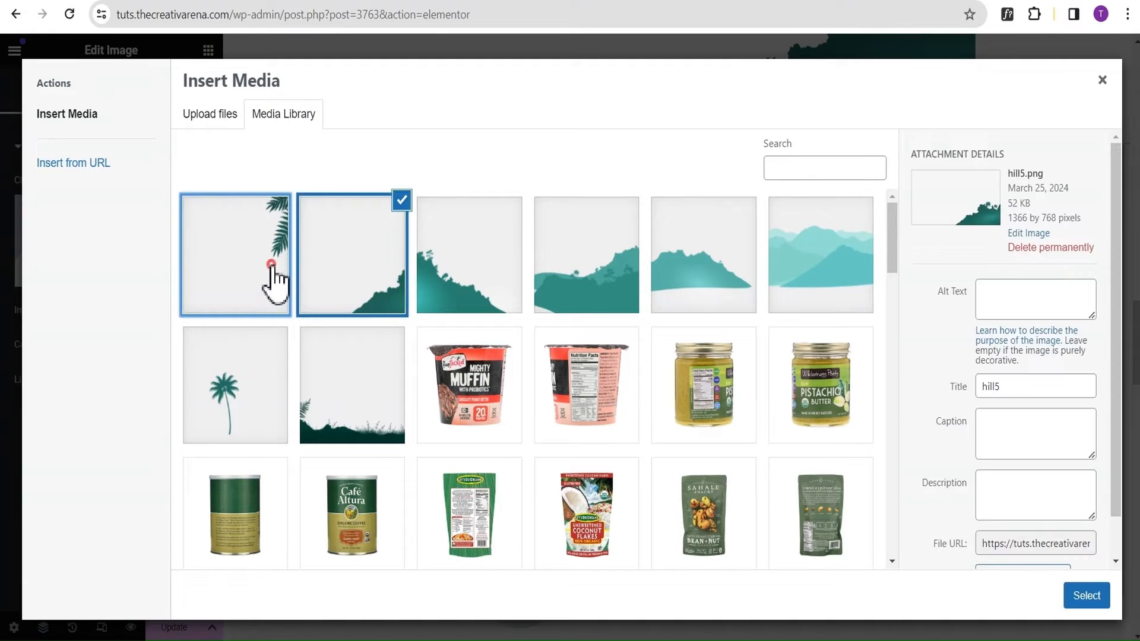
pyautogui.click(1078, 600)
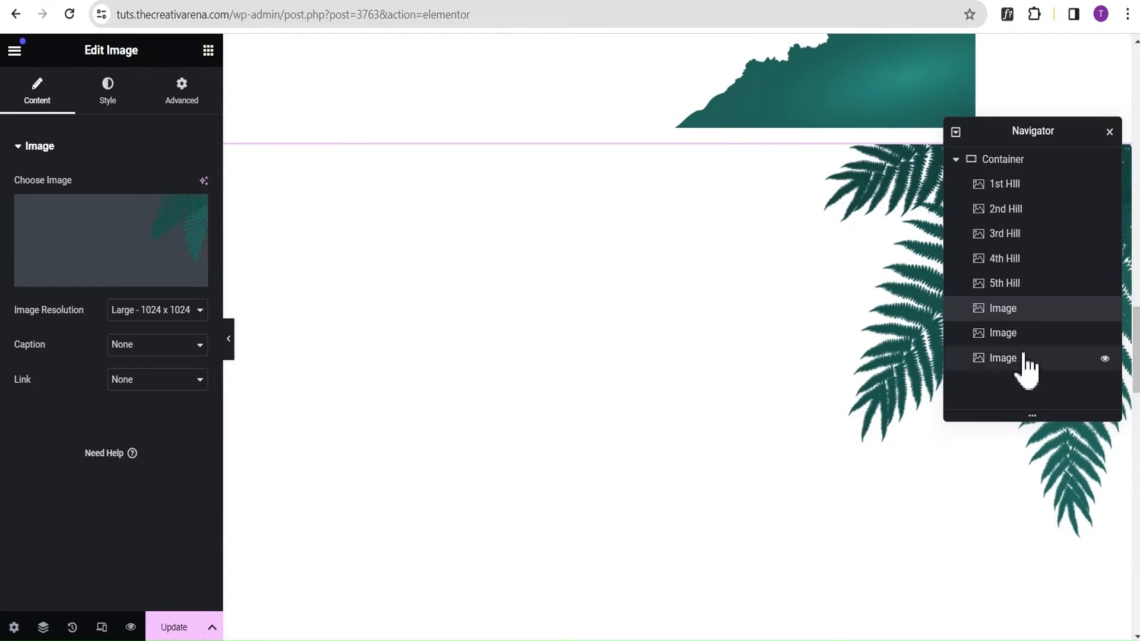
pyautogui.doubleClick(1017, 311)
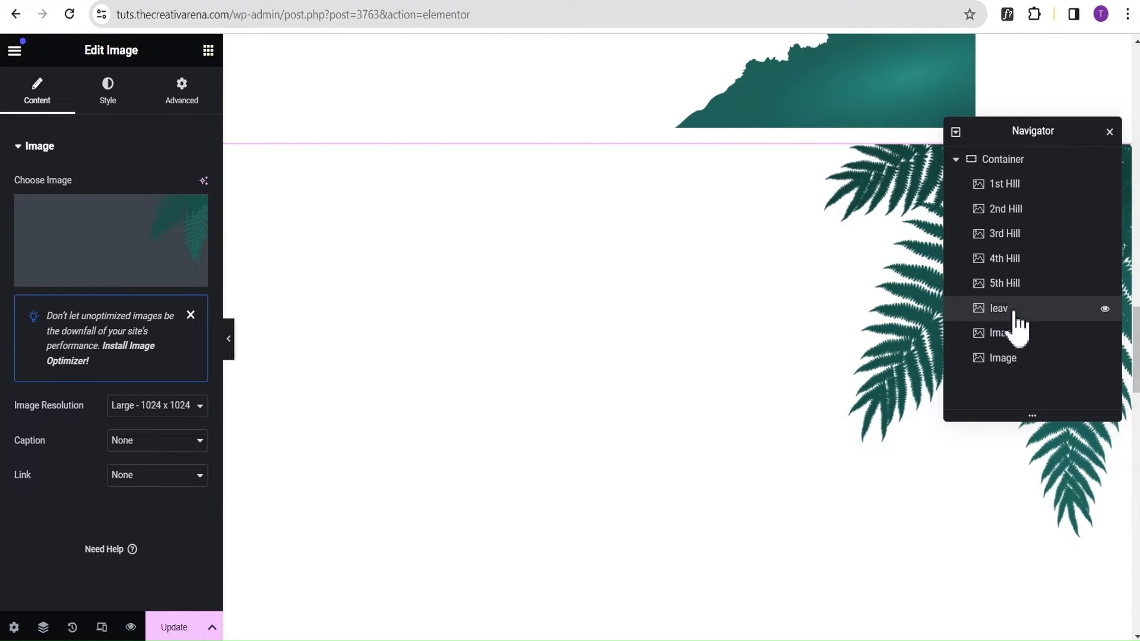
# Assign the single palm tree picture from the media library to the seventh Image widget and rename the widget "tree".
pyautogui.click(1003, 337)
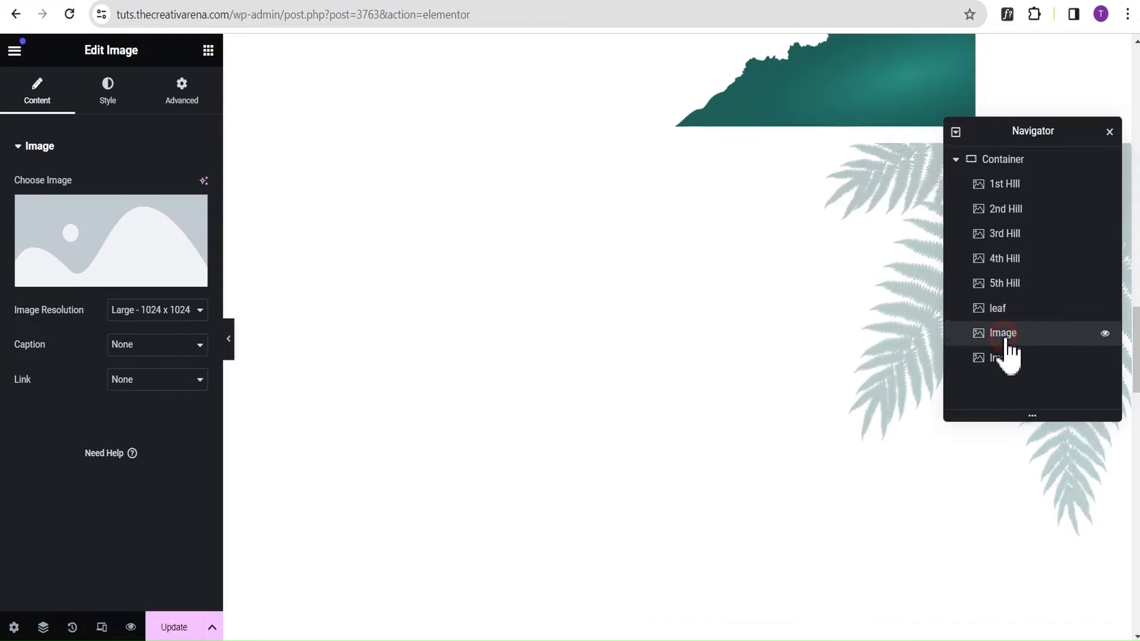
pyautogui.click(129, 231)
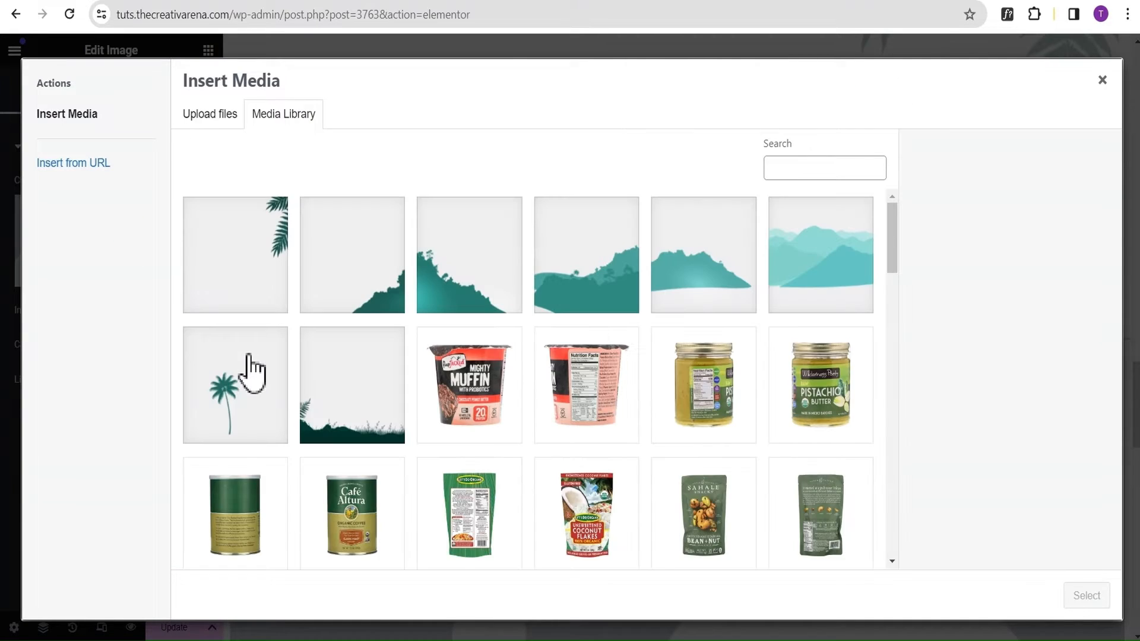
pyautogui.click(232, 383)
pyautogui.click(1098, 597)
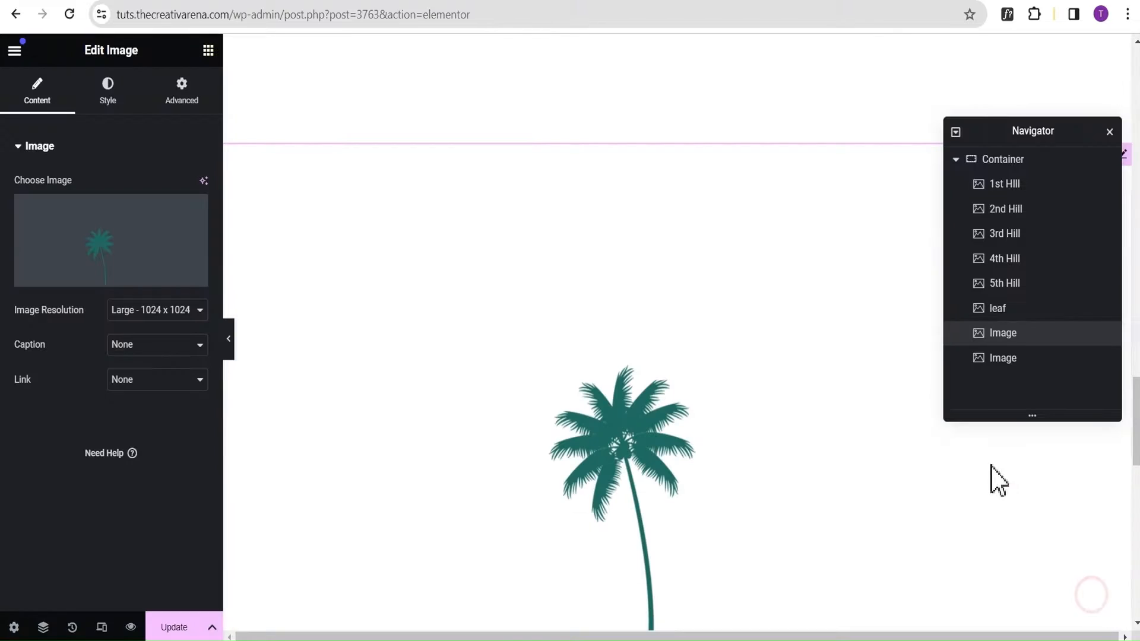
pyautogui.doubleClick(1002, 334)
pyautogui.write('tree')
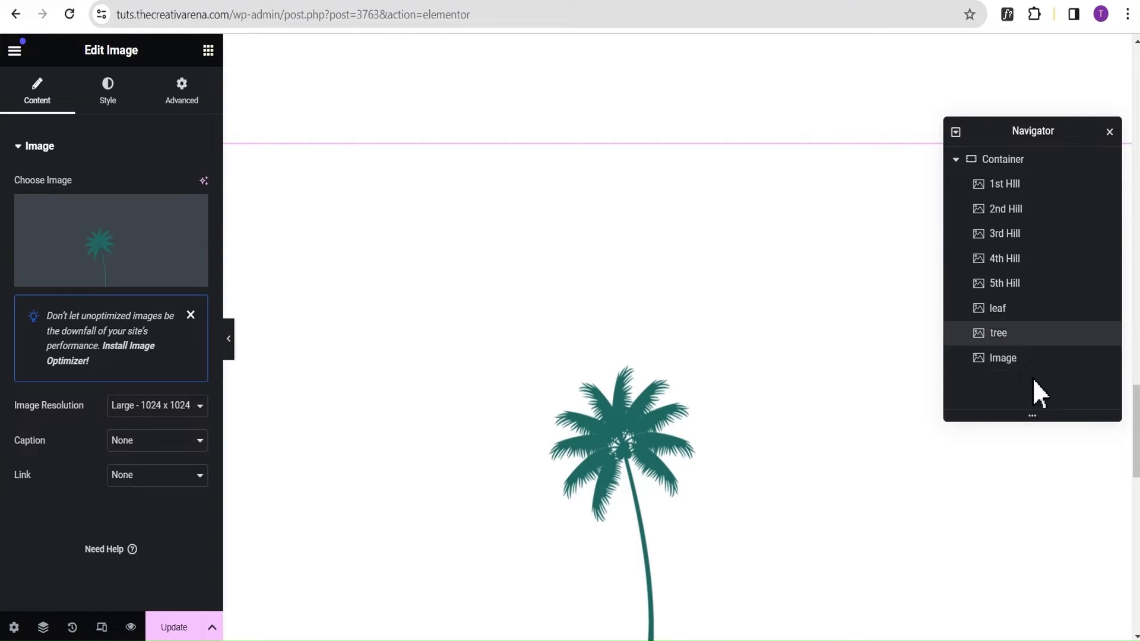
# Assign the dark grassy ground picture from the media library to the eighth Image widget and rename the widget "ground".
pyautogui.click(1003, 358)
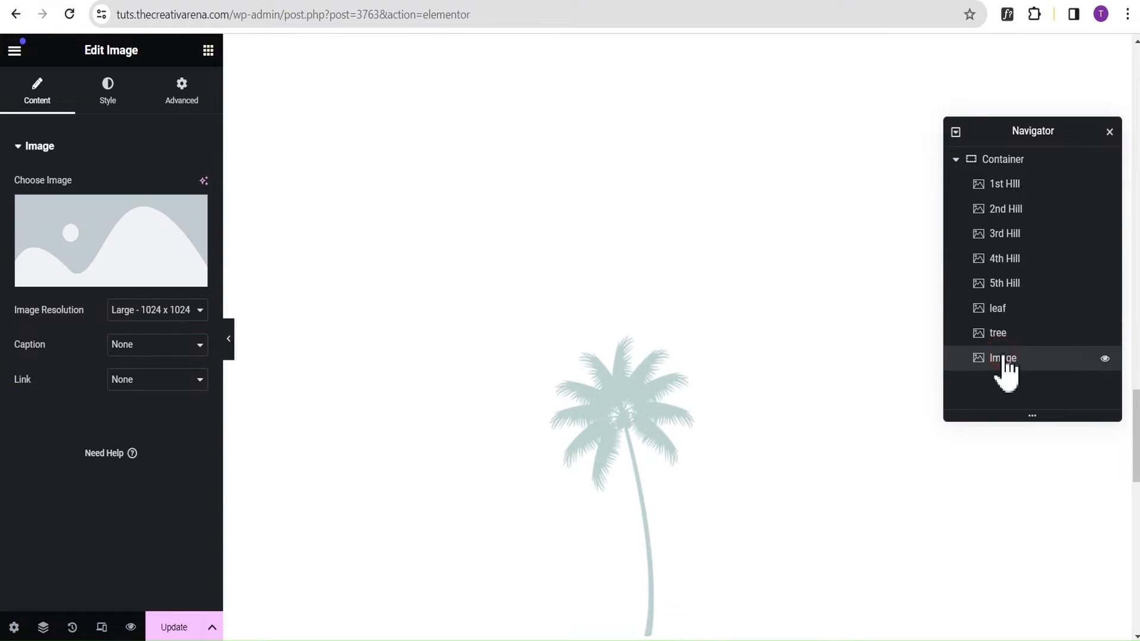
pyautogui.click(84, 244)
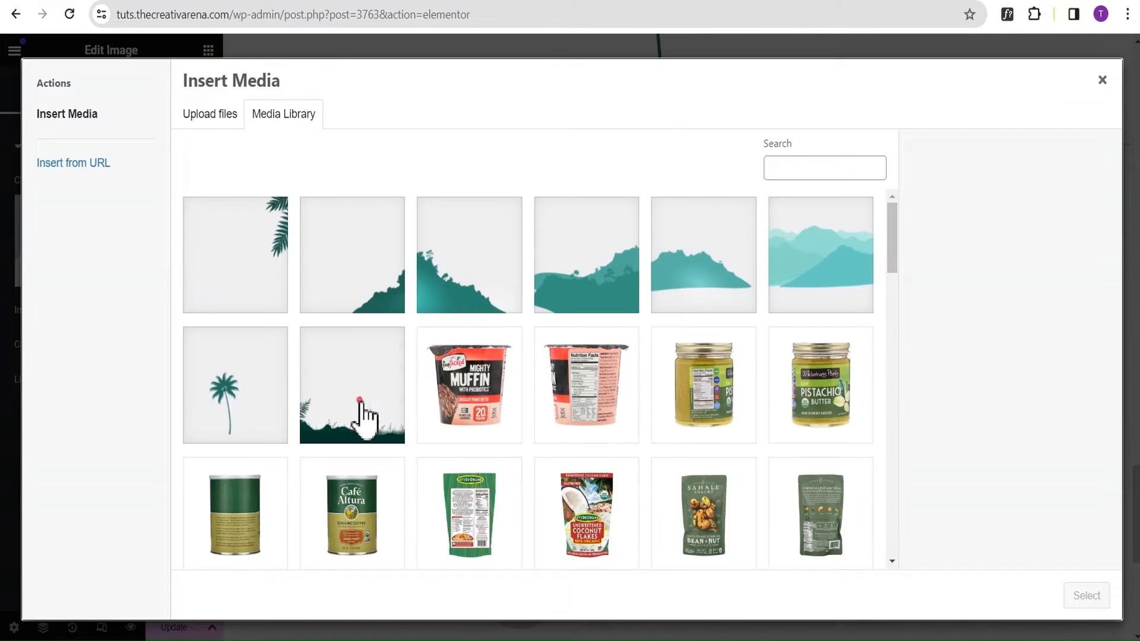
pyautogui.click(364, 415)
pyautogui.click(1087, 596)
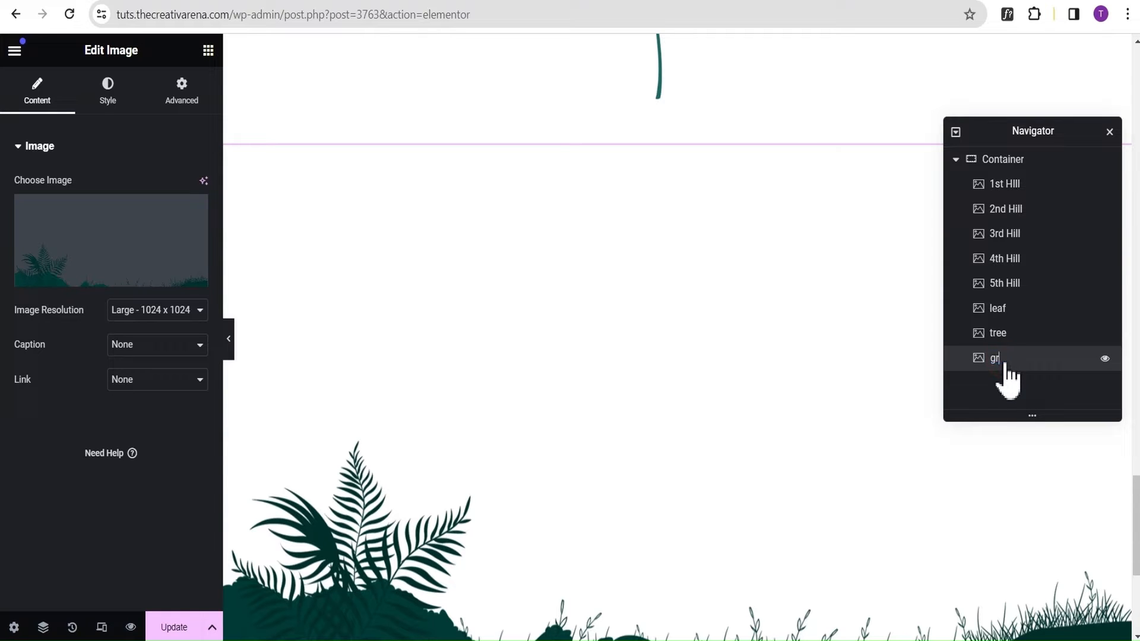
pyautogui.click(1040, 364)
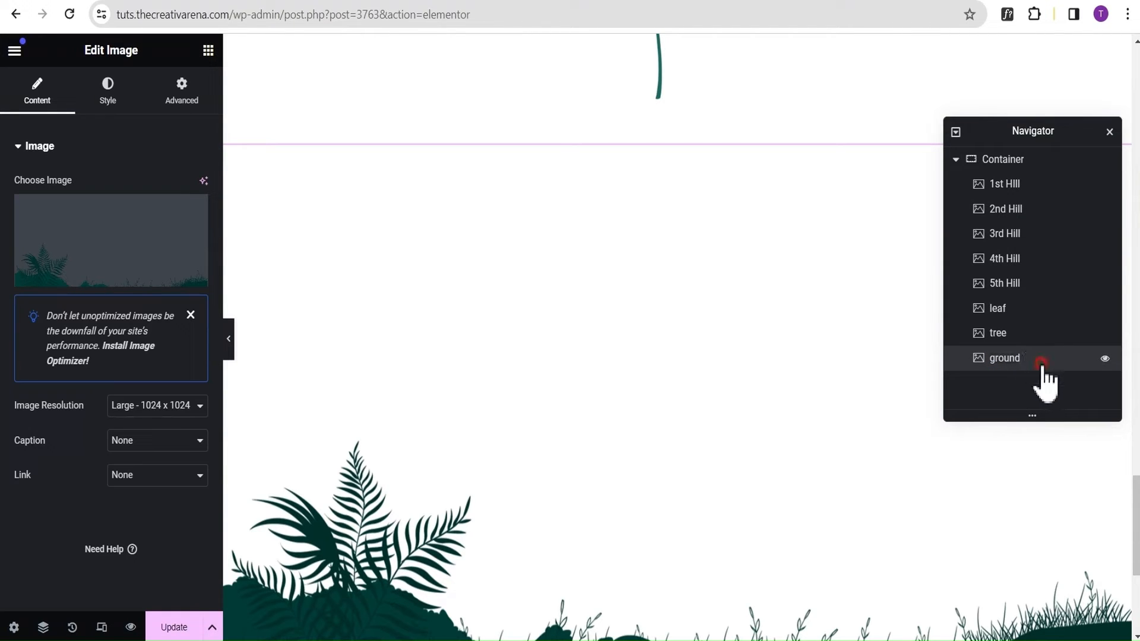
# Set the image resolution of the 1st HIll widget to Full.
pyautogui.click(1037, 189)
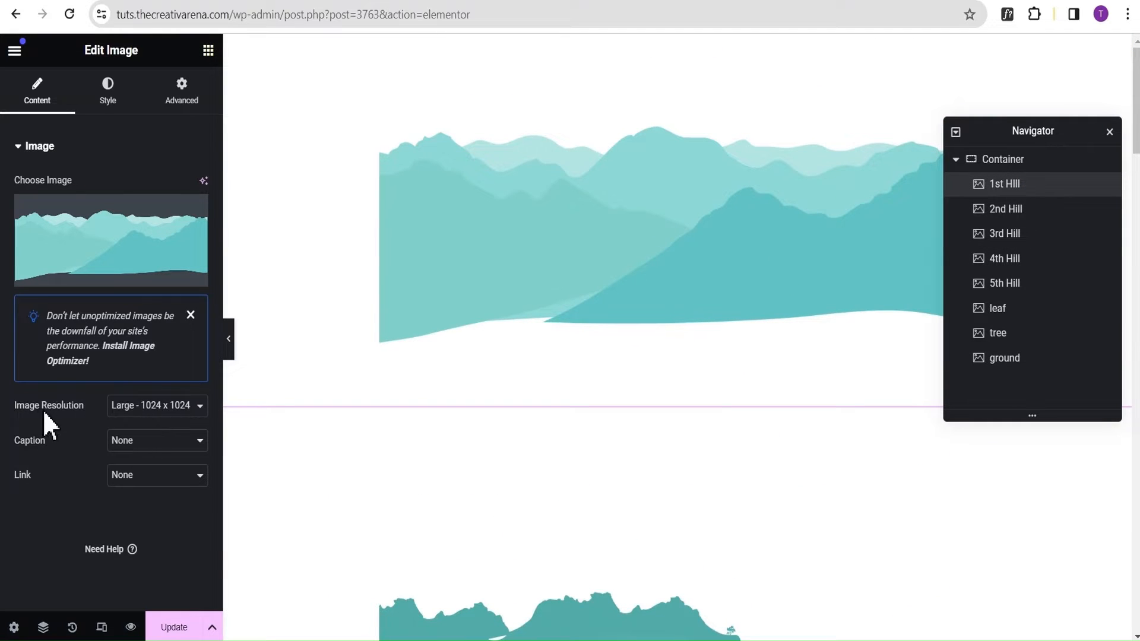
pyautogui.click(142, 408)
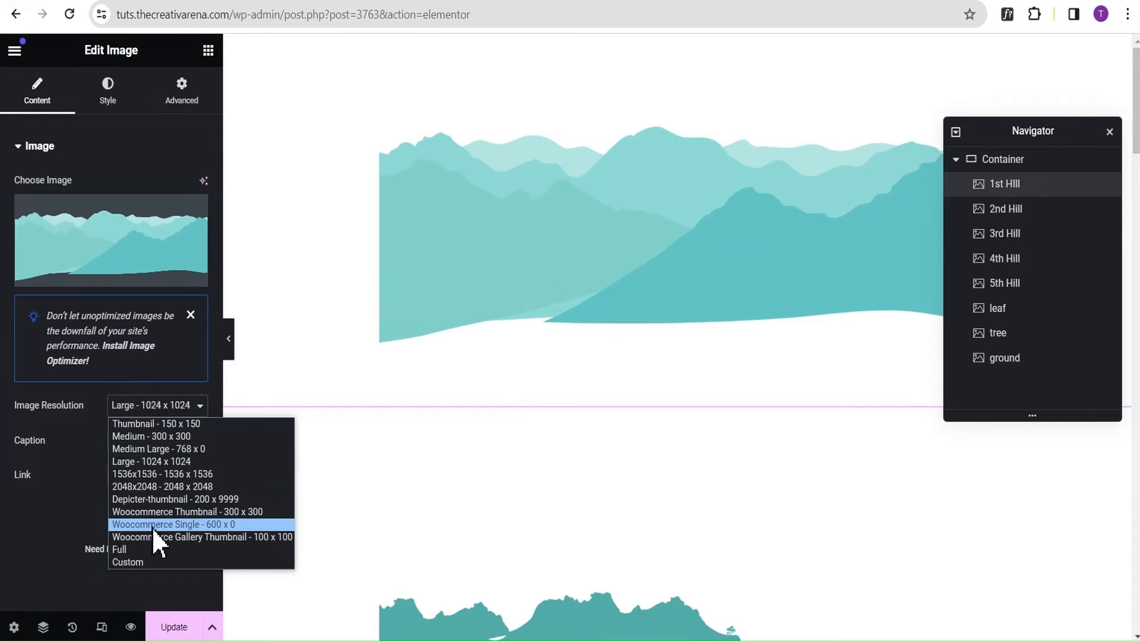
pyautogui.click(145, 547)
# Set the 1st HIll image's width to 100 vw and its height to 100 vh.
pyautogui.click(115, 110)
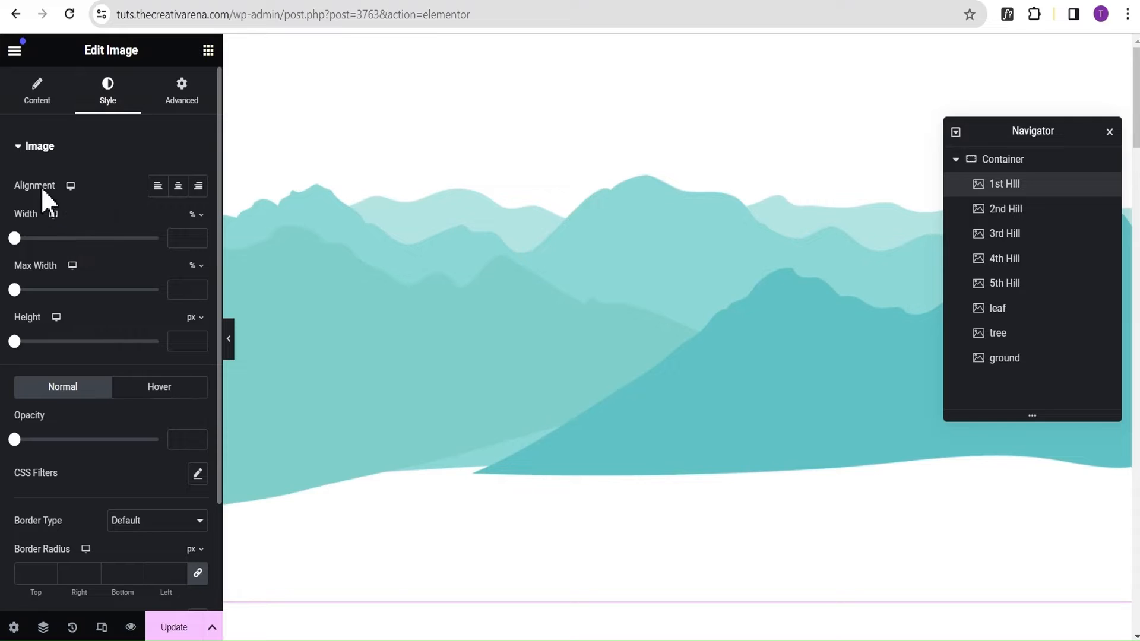
pyautogui.click(195, 214)
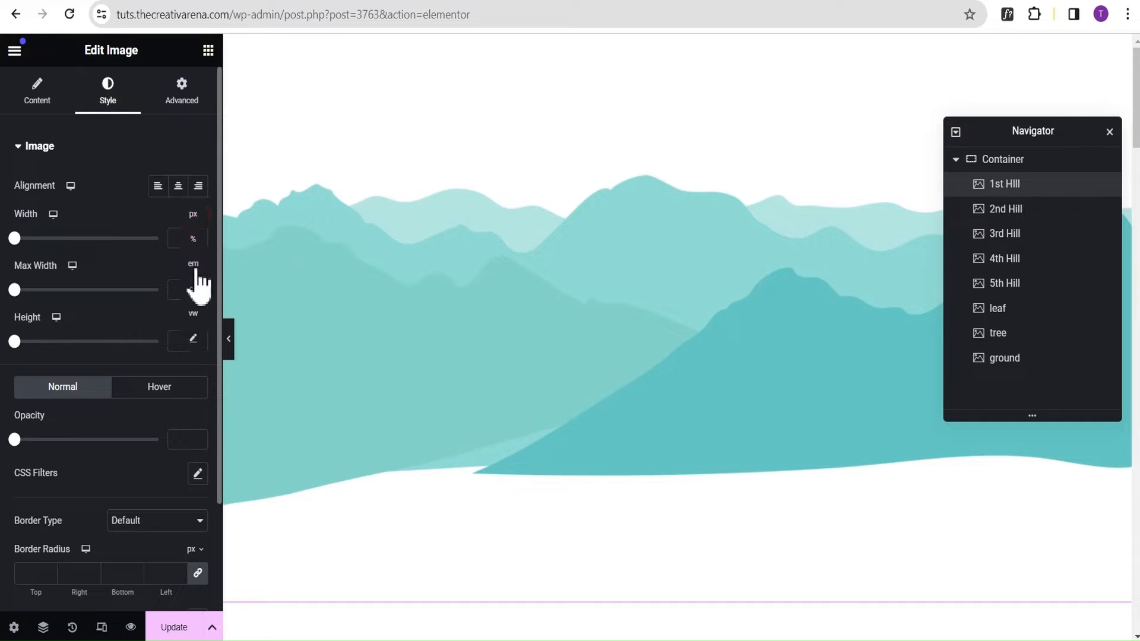
pyautogui.click(194, 314)
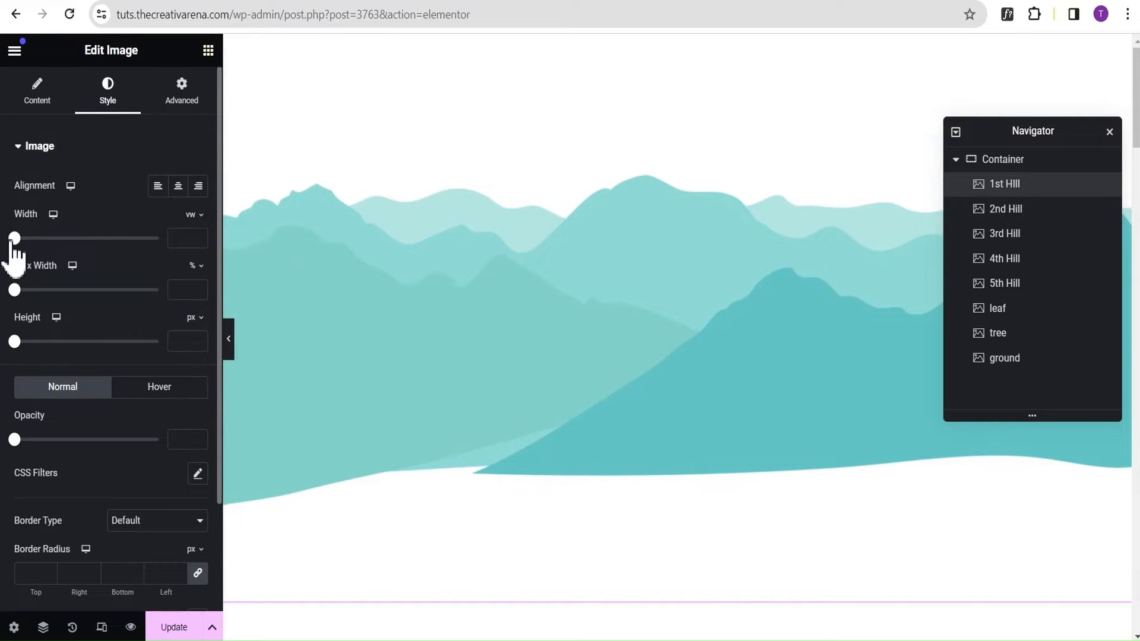
pyautogui.moveTo(14, 239); pyautogui.dragTo(181, 250)
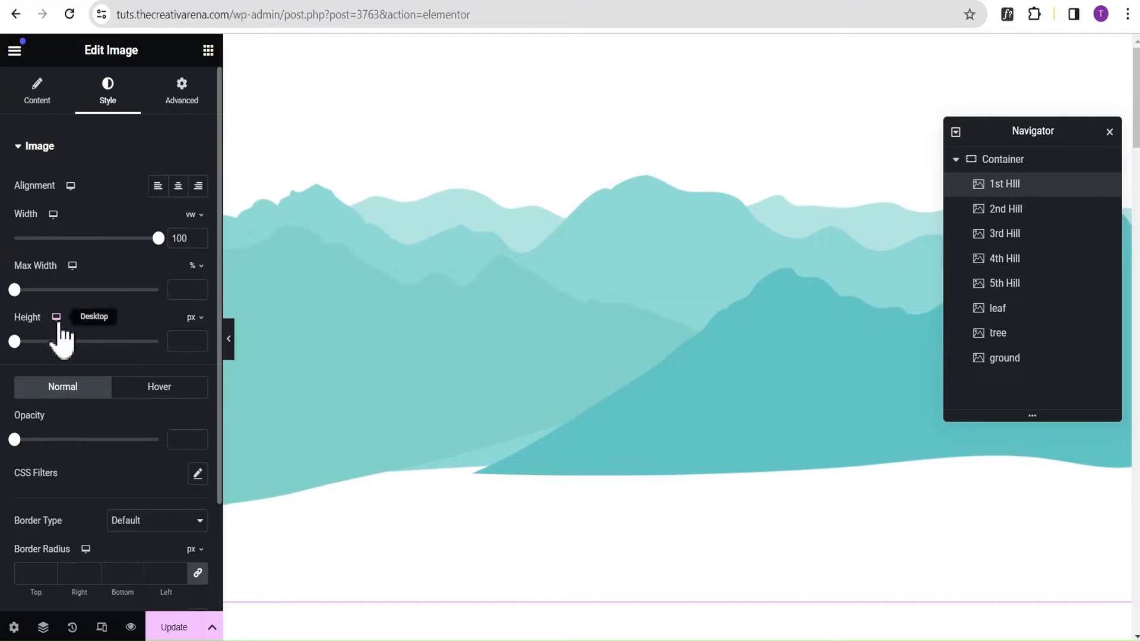
pyautogui.click(198, 317)
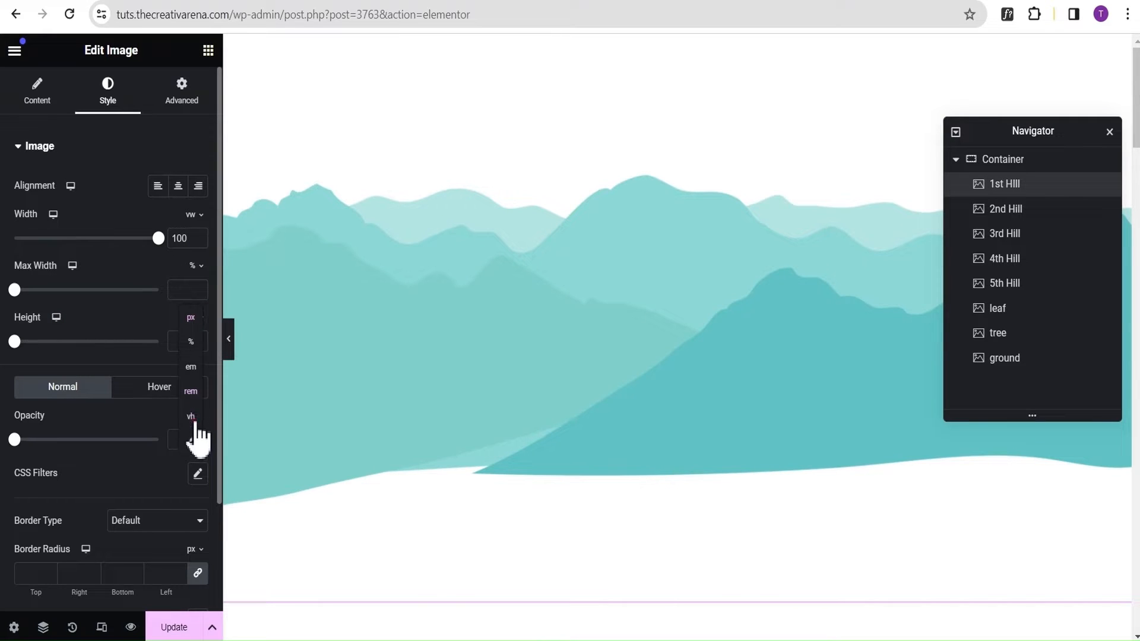
pyautogui.click(193, 417)
pyautogui.moveTo(24, 349); pyautogui.dragTo(197, 349)
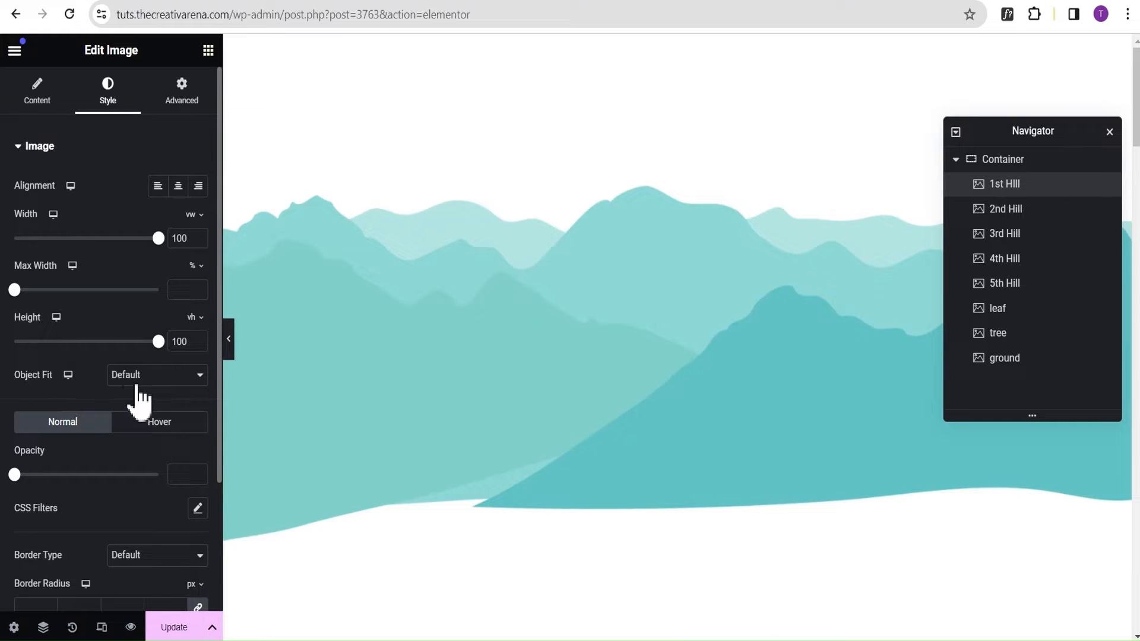
# Set the 1st HIll widget's position to Absolute and its Z-Index to 1.
pyautogui.click(182, 102)
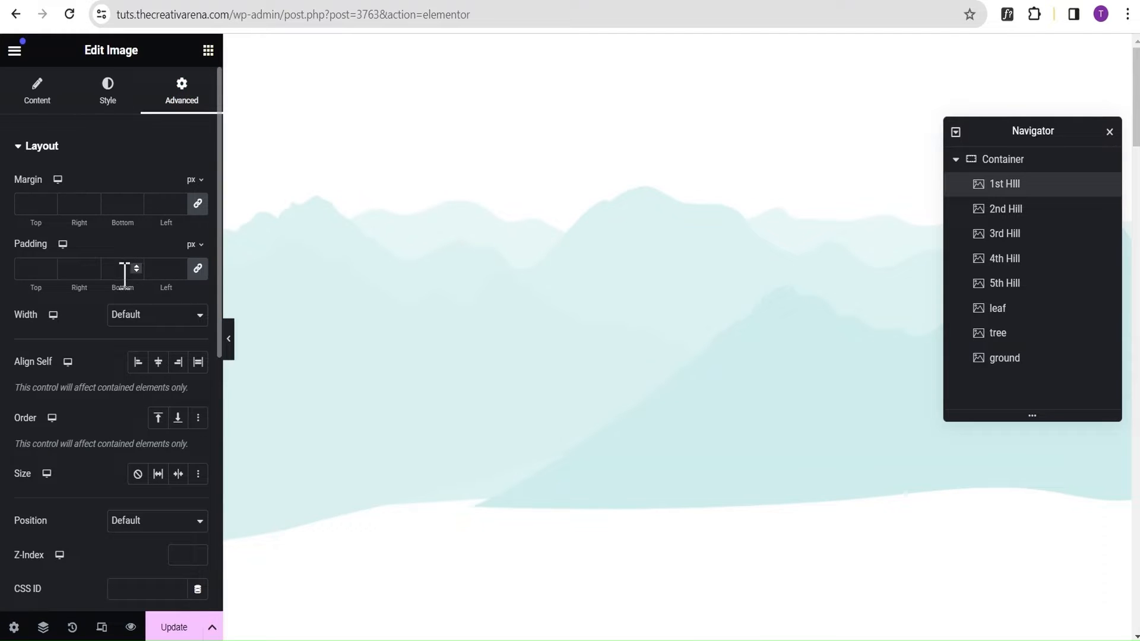
pyautogui.scroll(-3, 116, 338)
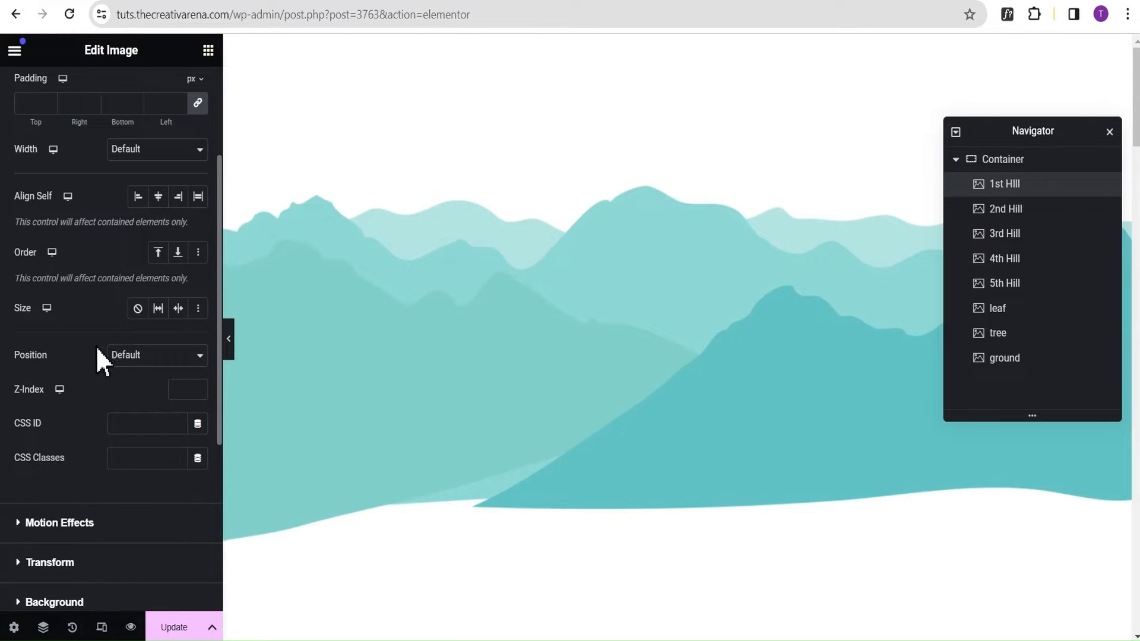
pyautogui.click(164, 355)
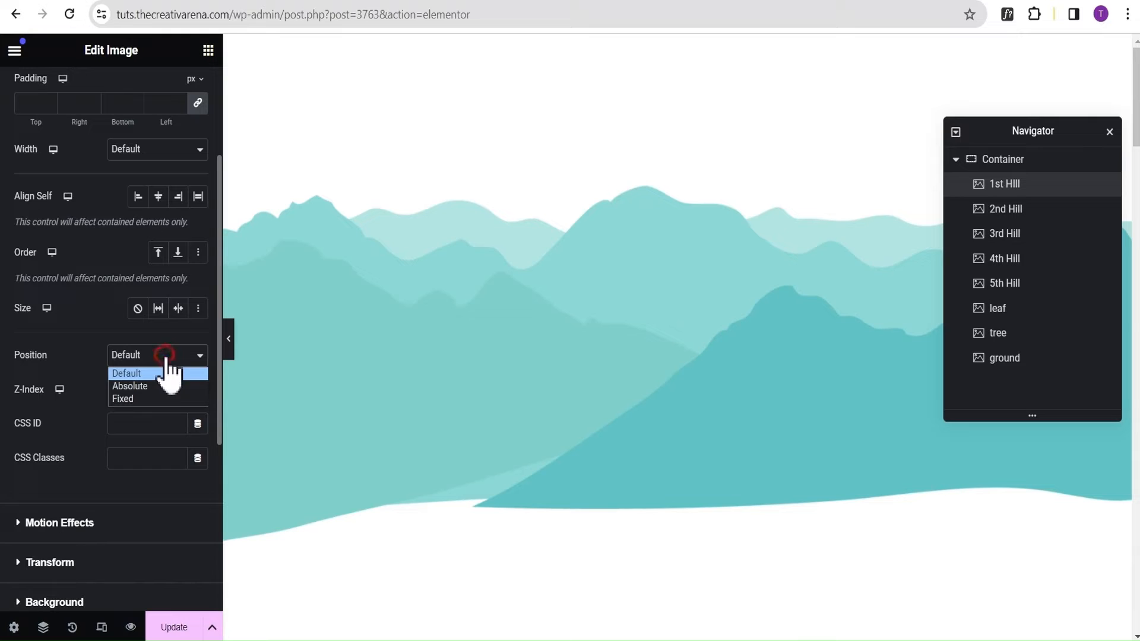
pyautogui.click(152, 387)
pyautogui.scroll(-2, 91, 419)
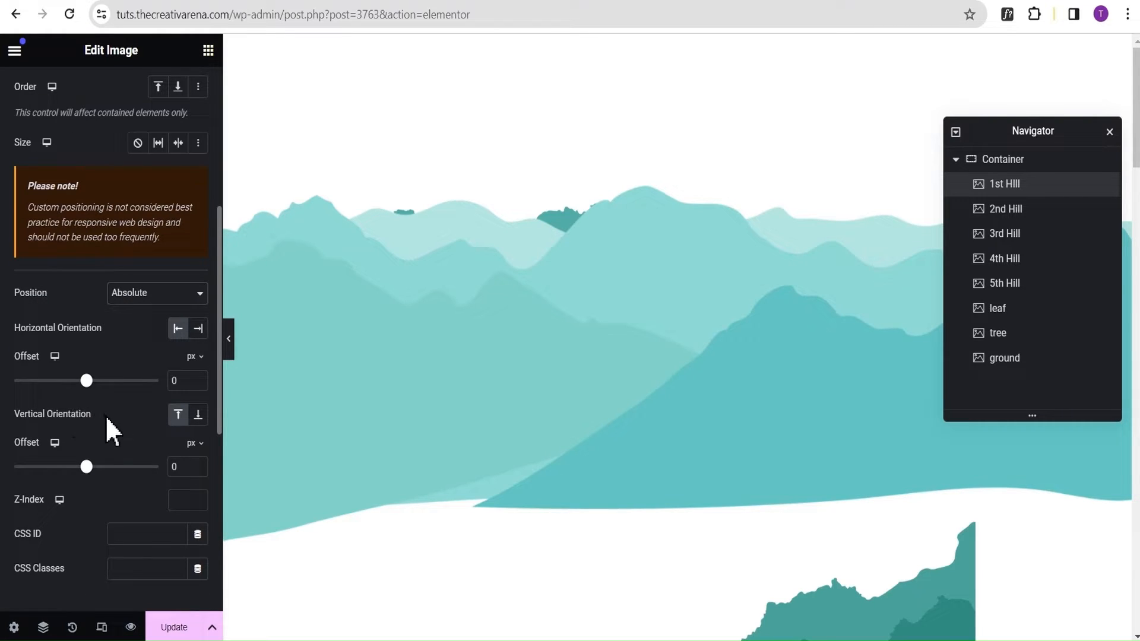
pyautogui.scroll(-3, 107, 430)
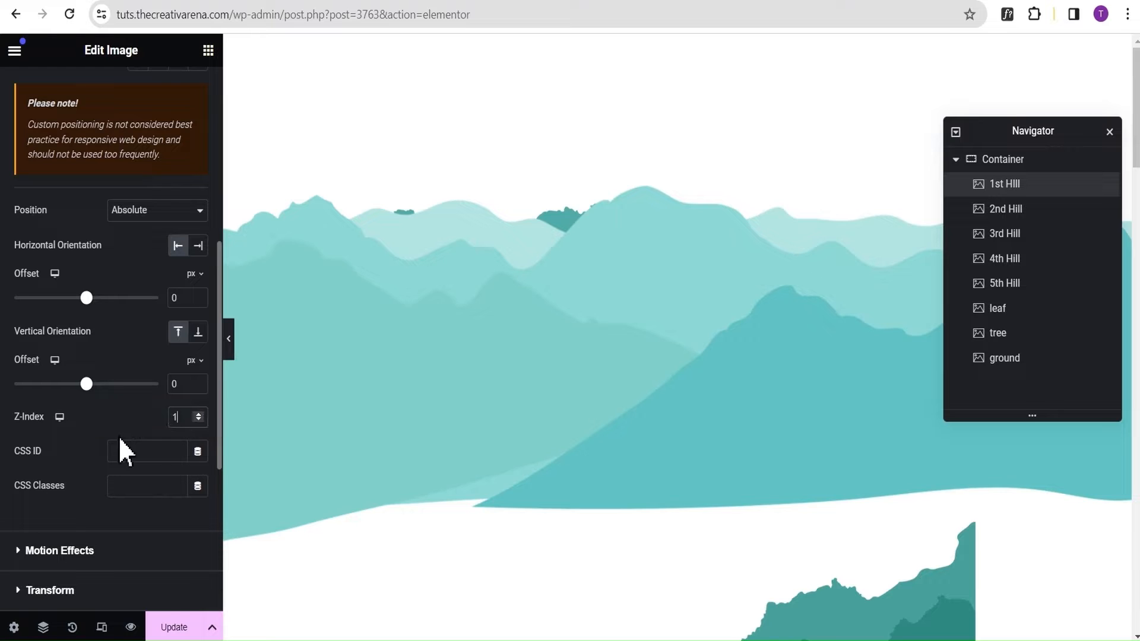
pyautogui.scroll(7, 113, 294)
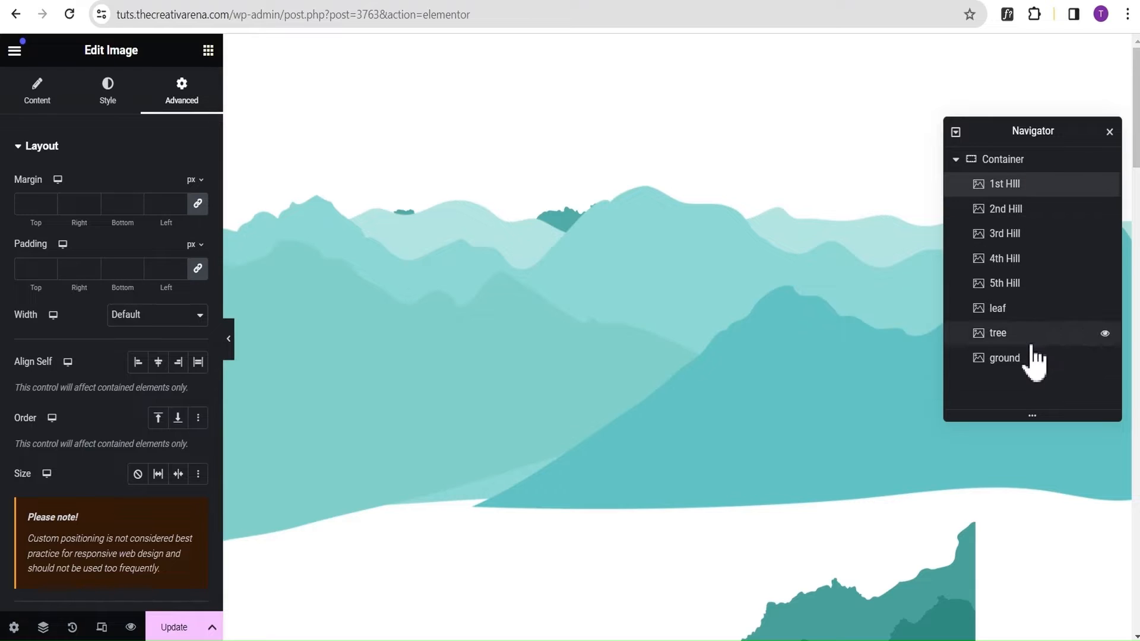
# Copy the 1st HIll widget and paste its style onto the 2nd Hill and 3rd Hill widgets.
pyautogui.rightClick(1046, 189)
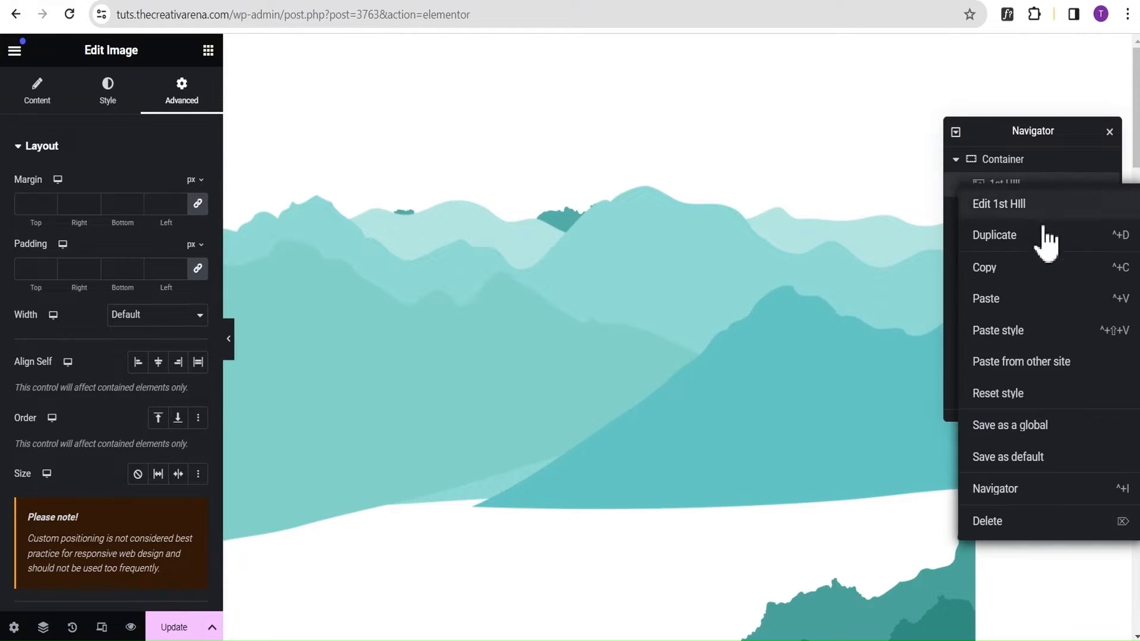
pyautogui.click(1035, 267)
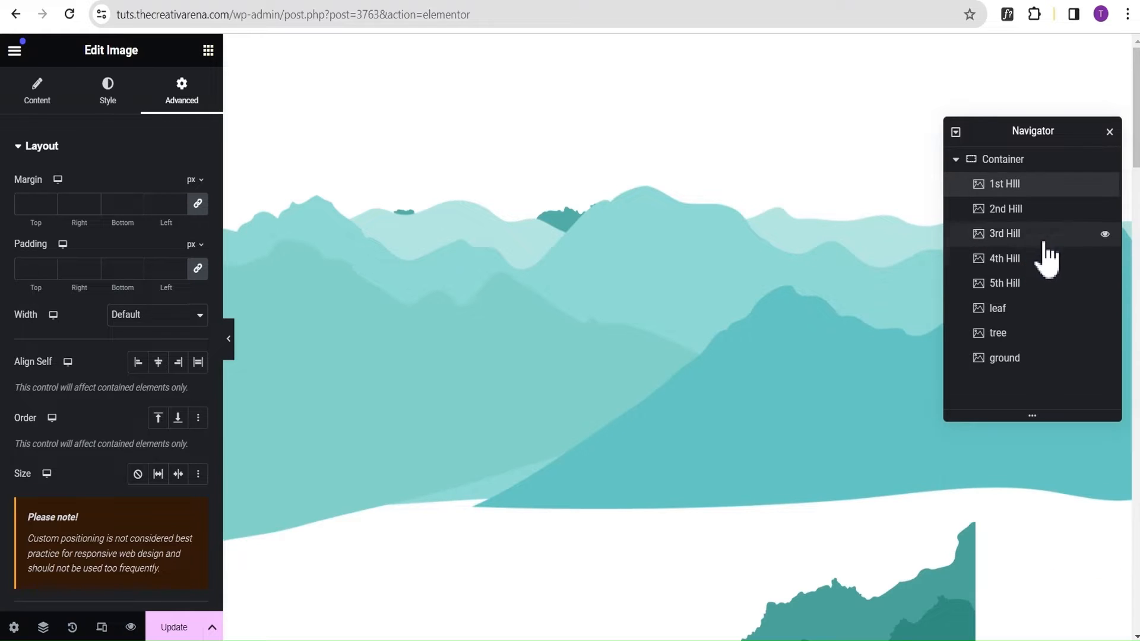
pyautogui.click(1047, 209)
pyautogui.rightClick(1046, 209)
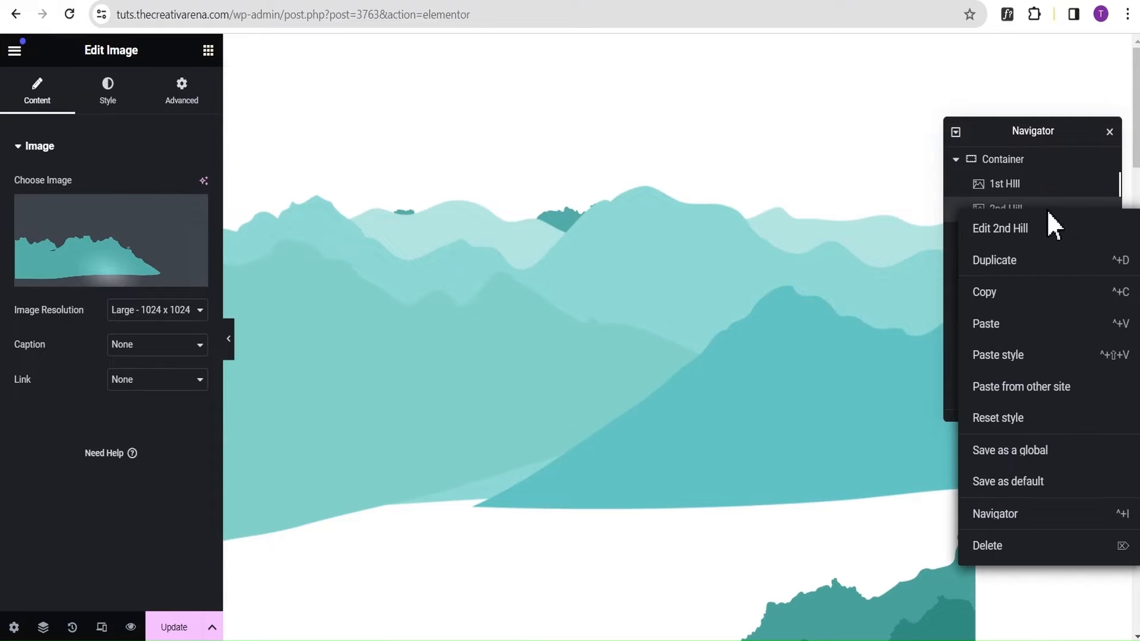
pyautogui.click(1026, 355)
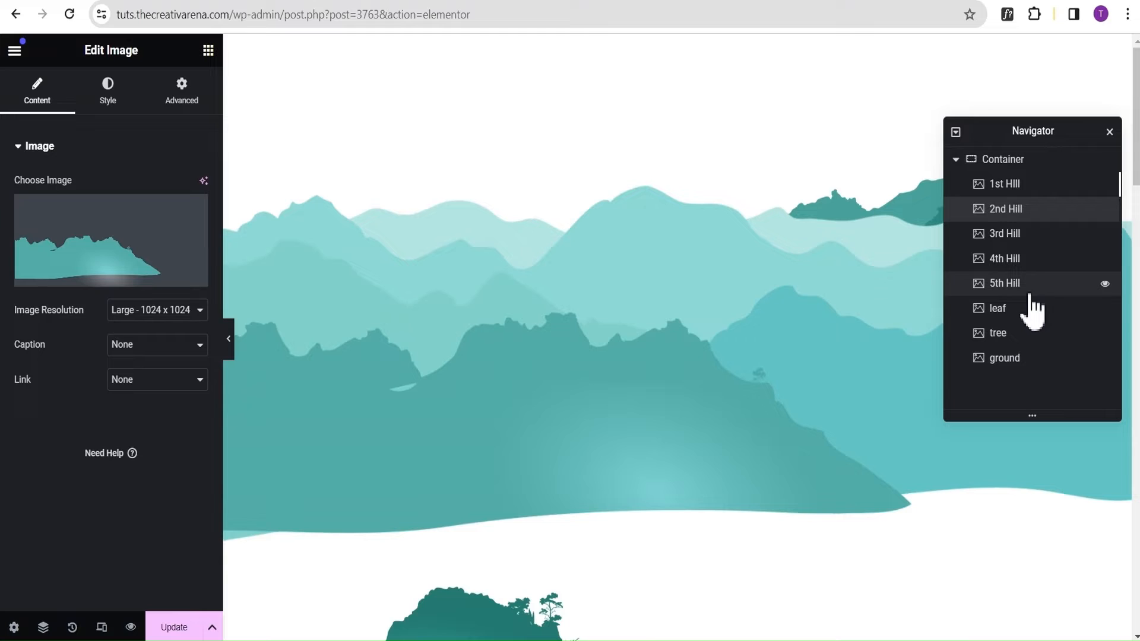
pyautogui.click(1032, 234)
pyautogui.rightClick(1033, 239)
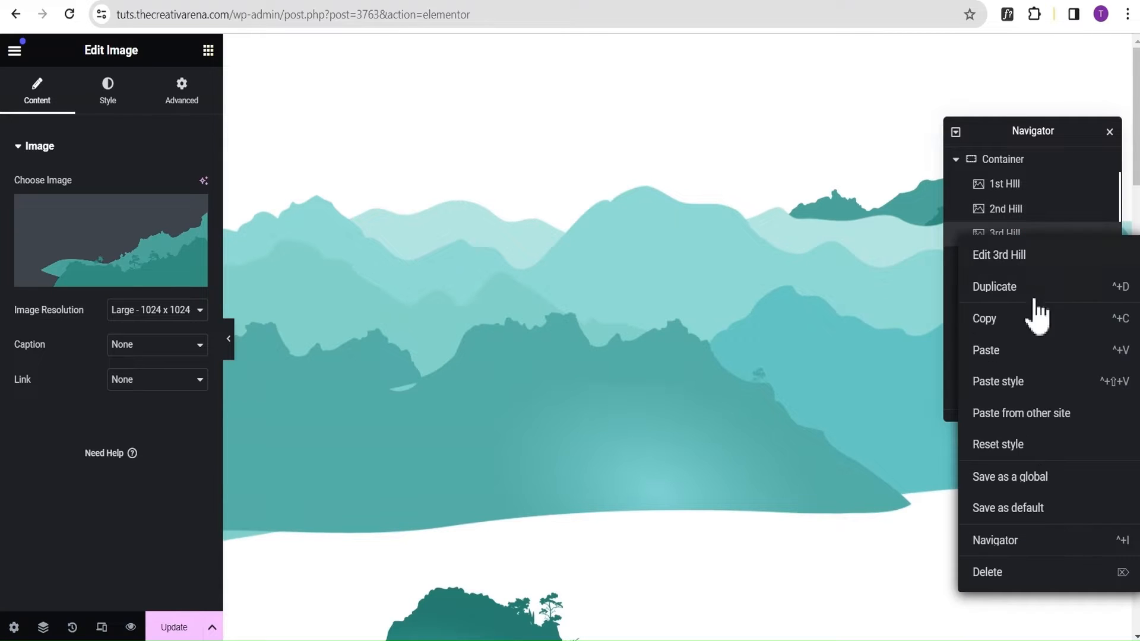
pyautogui.click(1018, 380)
# Paste the copied 1st HIll style onto the 4th Hill and 5th Hill widgets.
pyautogui.click(1035, 262)
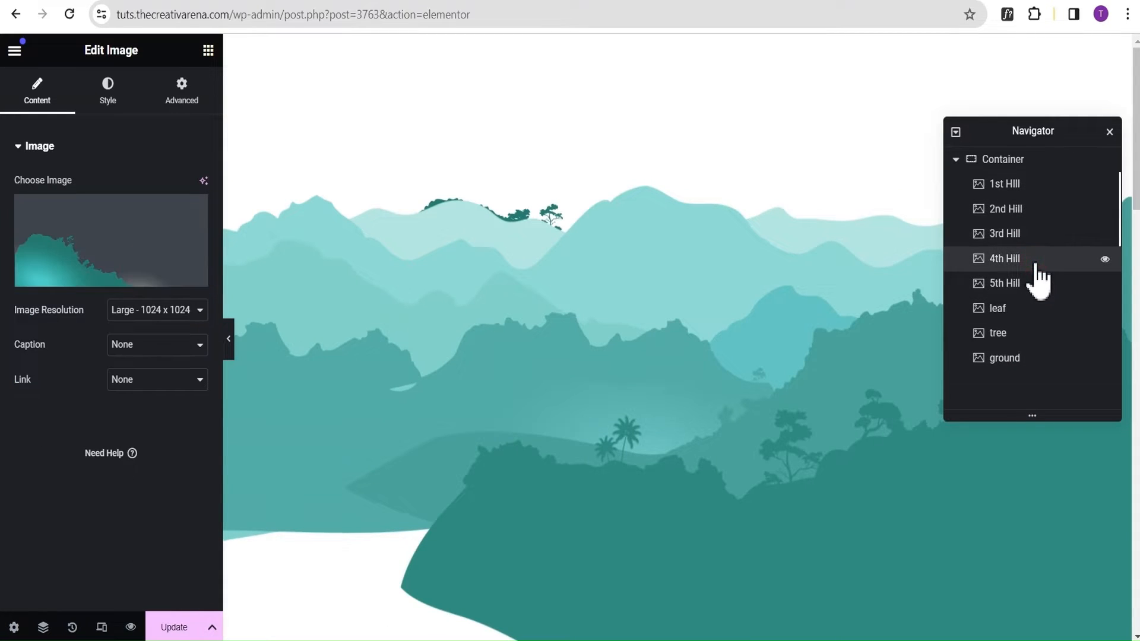
pyautogui.rightClick(1035, 262)
pyautogui.click(1019, 408)
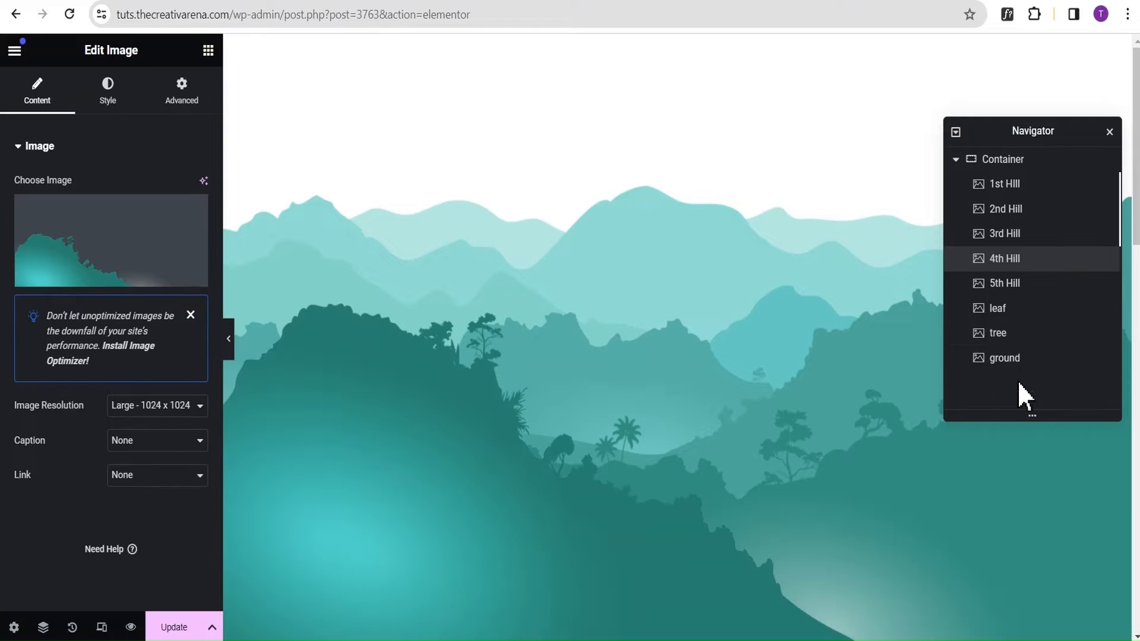
pyautogui.click(1035, 285)
pyautogui.rightClick(1038, 288)
pyautogui.click(1017, 430)
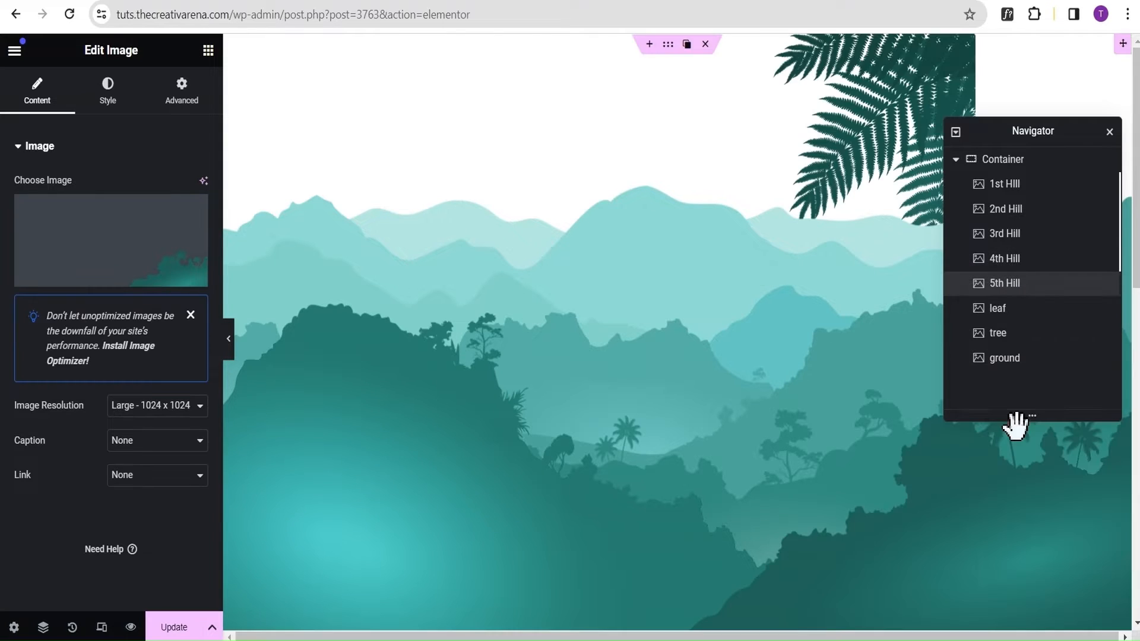
# Paste the copied 1st HIll style onto the leaf and tree widgets.
pyautogui.click(1021, 313)
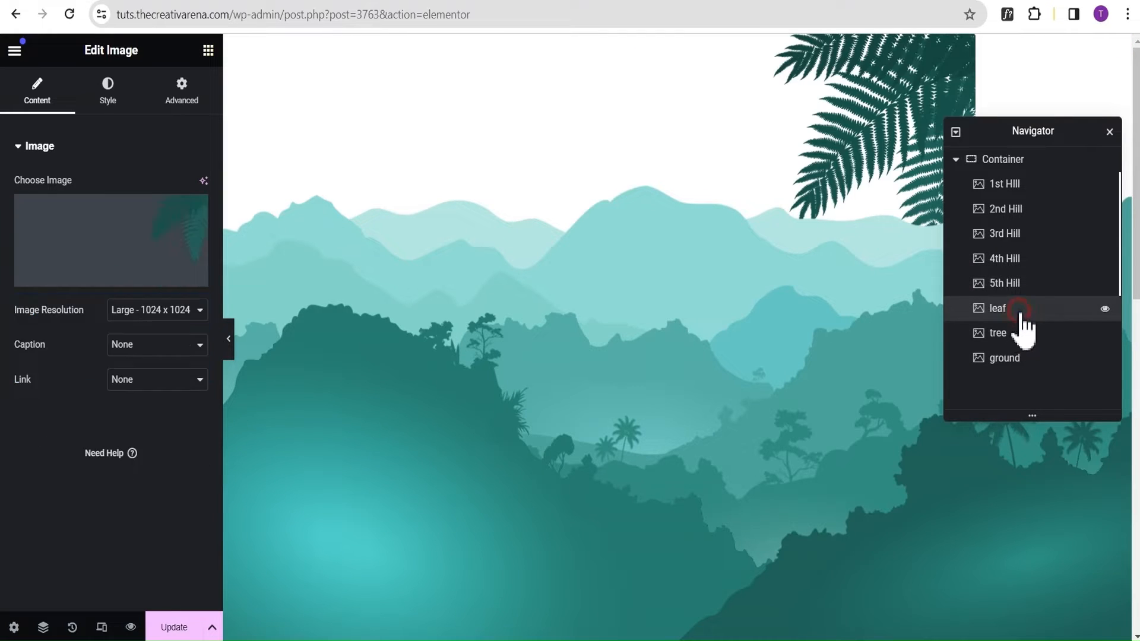
pyautogui.rightClick(1029, 312)
pyautogui.click(1009, 434)
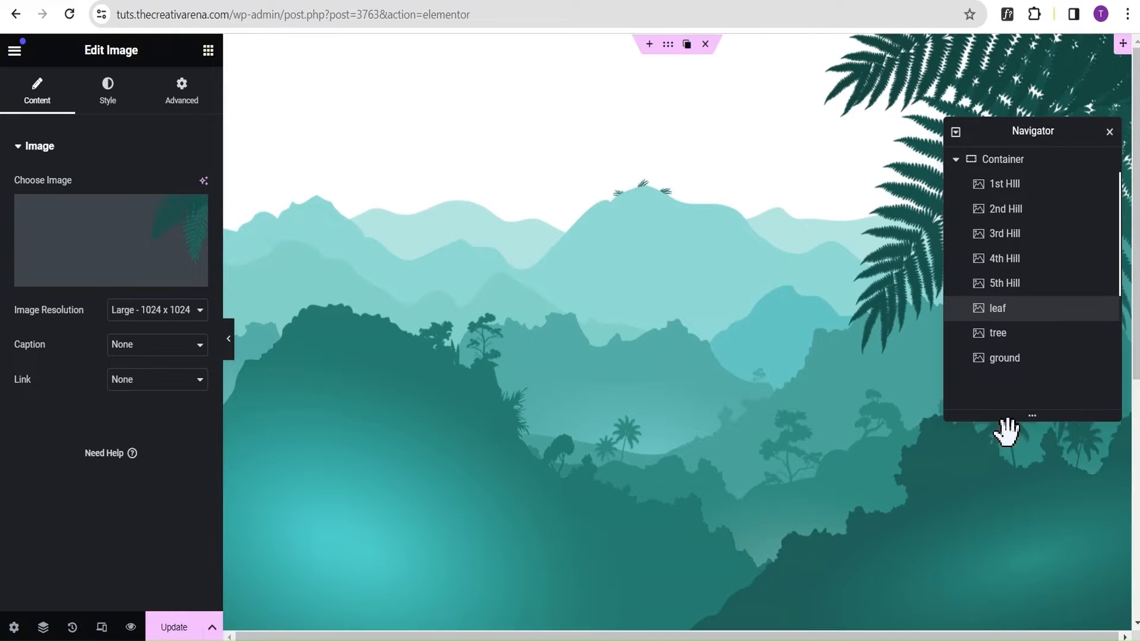
pyautogui.click(1012, 334)
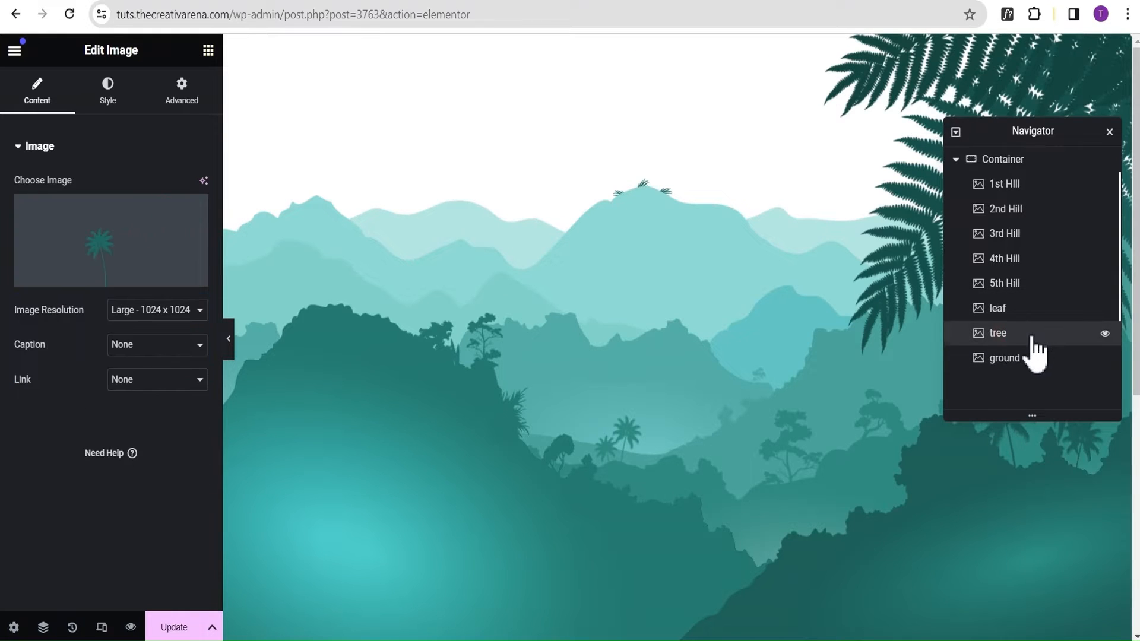
pyautogui.rightClick(1034, 340)
pyautogui.click(1009, 435)
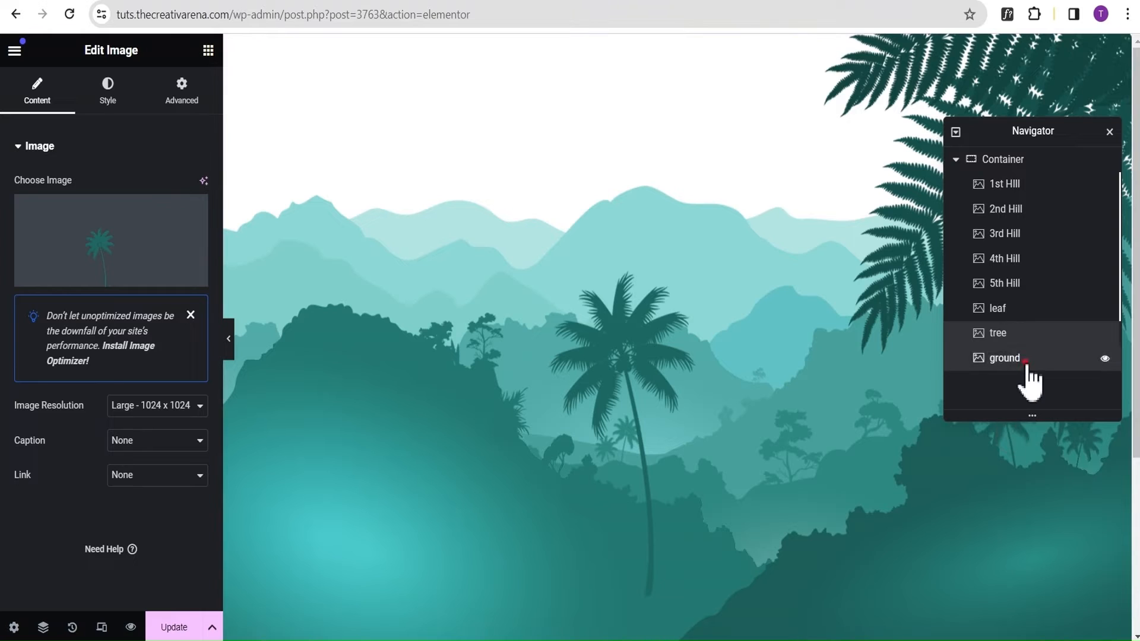
# Paste the copied style onto the ground widget and check the stacked layers across the full page width.
pyautogui.click(1026, 363)
pyautogui.rightClick(1028, 363)
pyautogui.click(1028, 437)
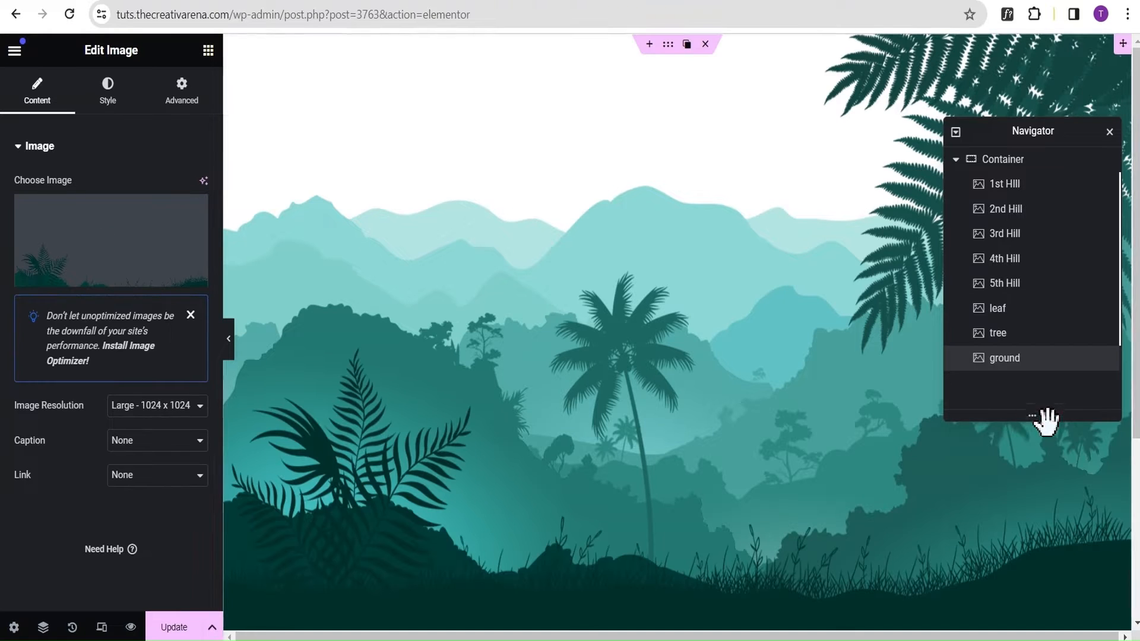
pyautogui.click(229, 341)
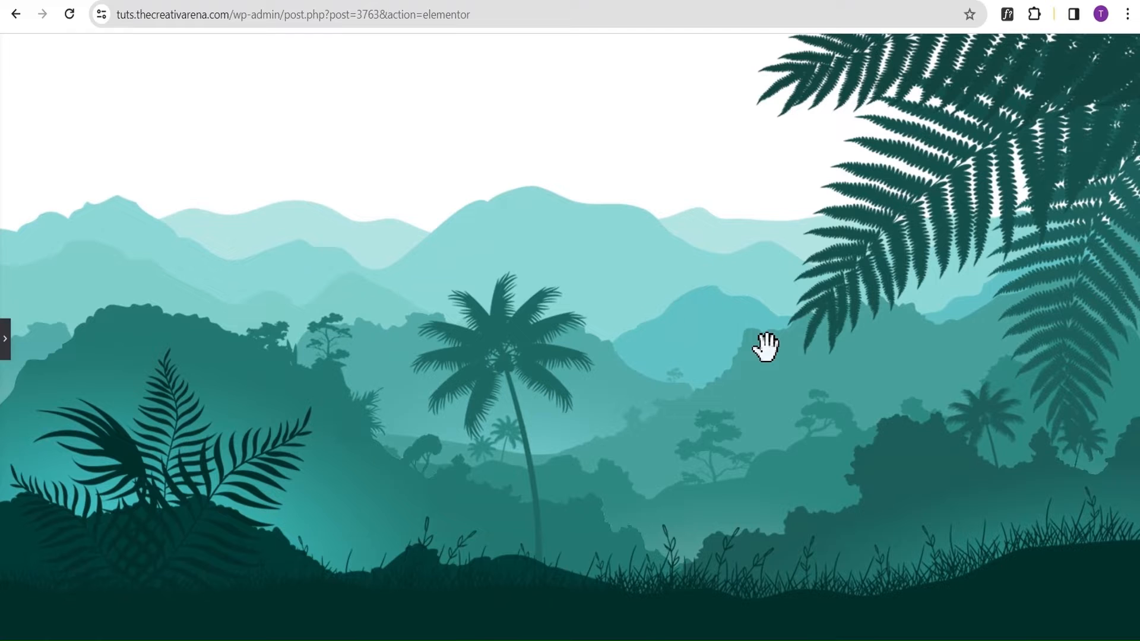
pyautogui.click(6, 342)
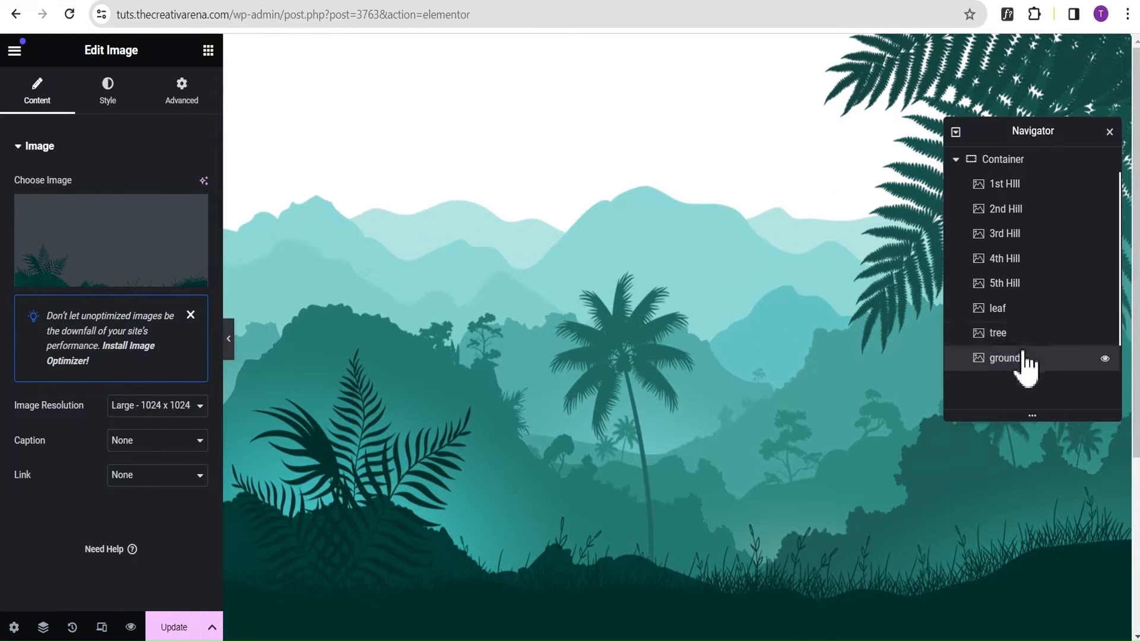
# Add a new container inside the main container, move it above the 1st HIll widget and rename it "Header".
pyautogui.click(208, 50)
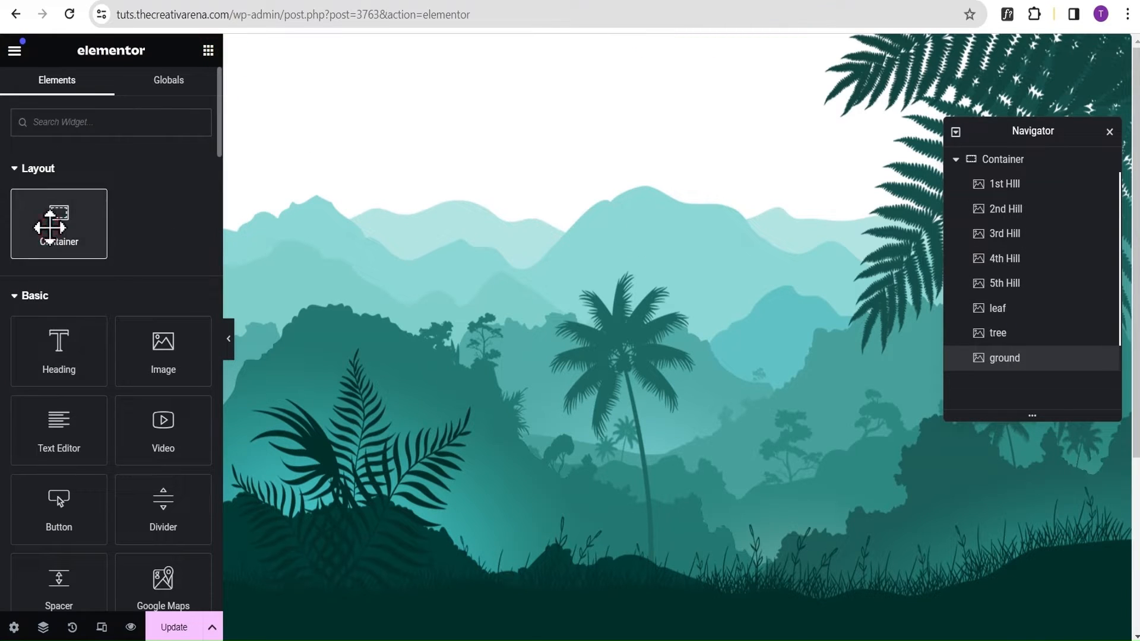
pyautogui.moveTo(47, 225); pyautogui.dragTo(542, 140)
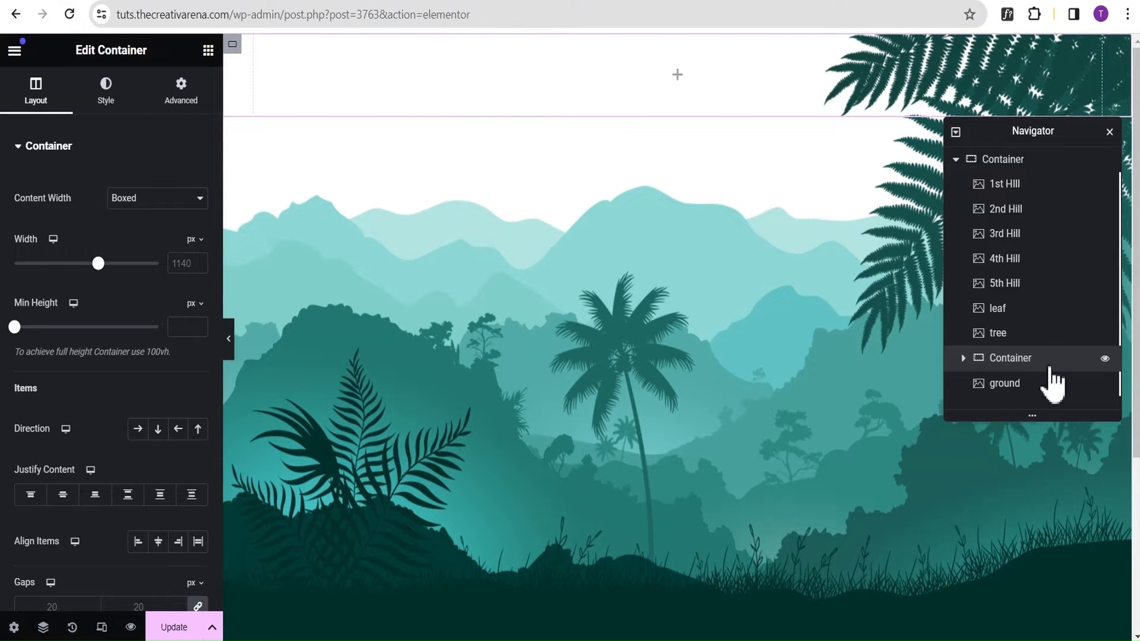
pyautogui.moveTo(1051, 369); pyautogui.dragTo(1036, 205)
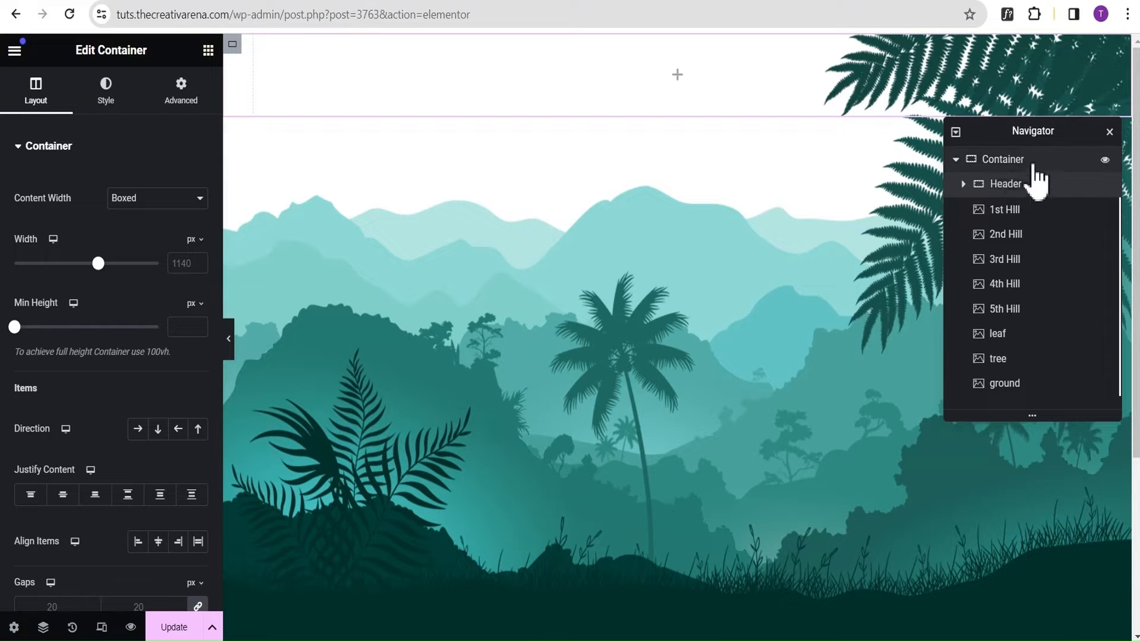
# Rename the outermost container "Parent" and set the Header container's direction to Row - horizontal.
pyautogui.doubleClick(1007, 160)
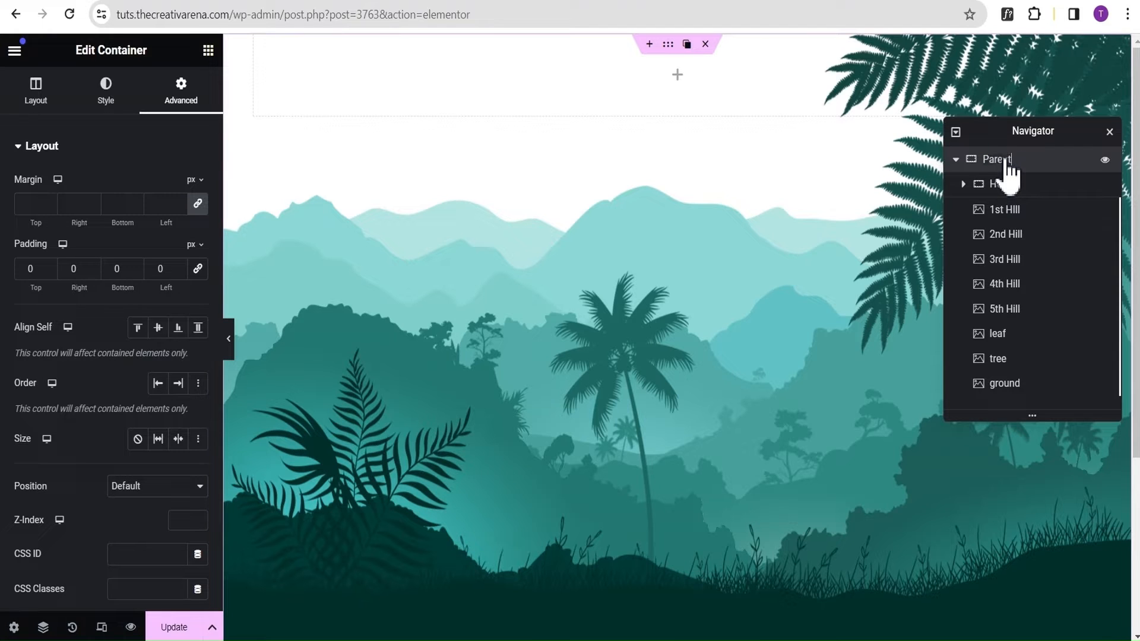
pyautogui.click(1028, 189)
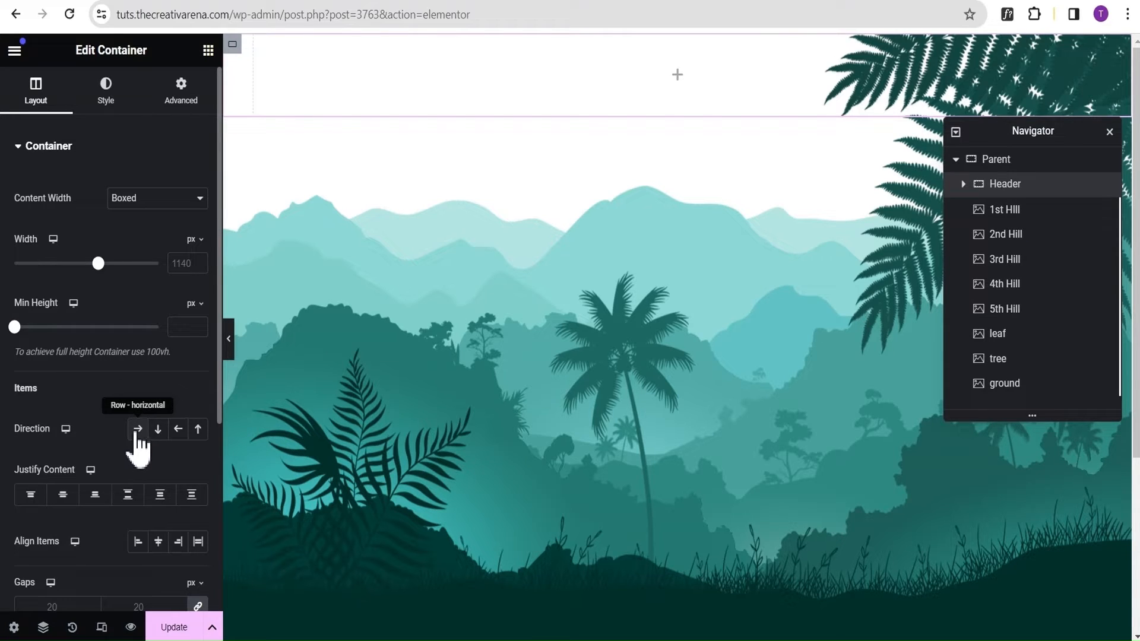
pyautogui.click(137, 433)
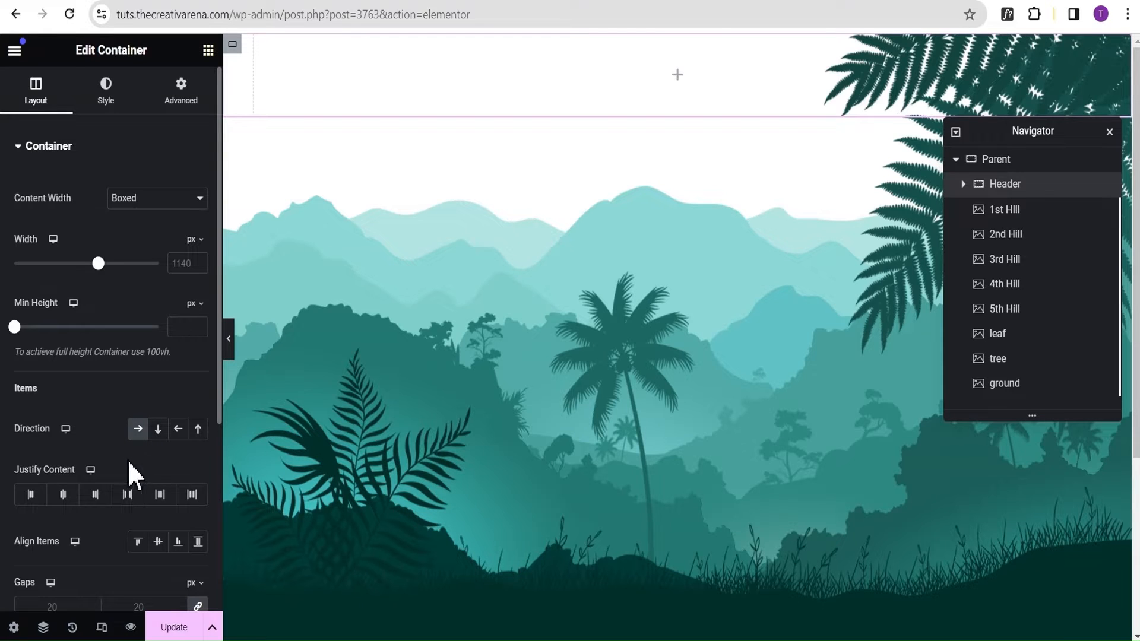
# Try to start adding an element inside the empty Header container from the canvas.
pyautogui.click(675, 80)
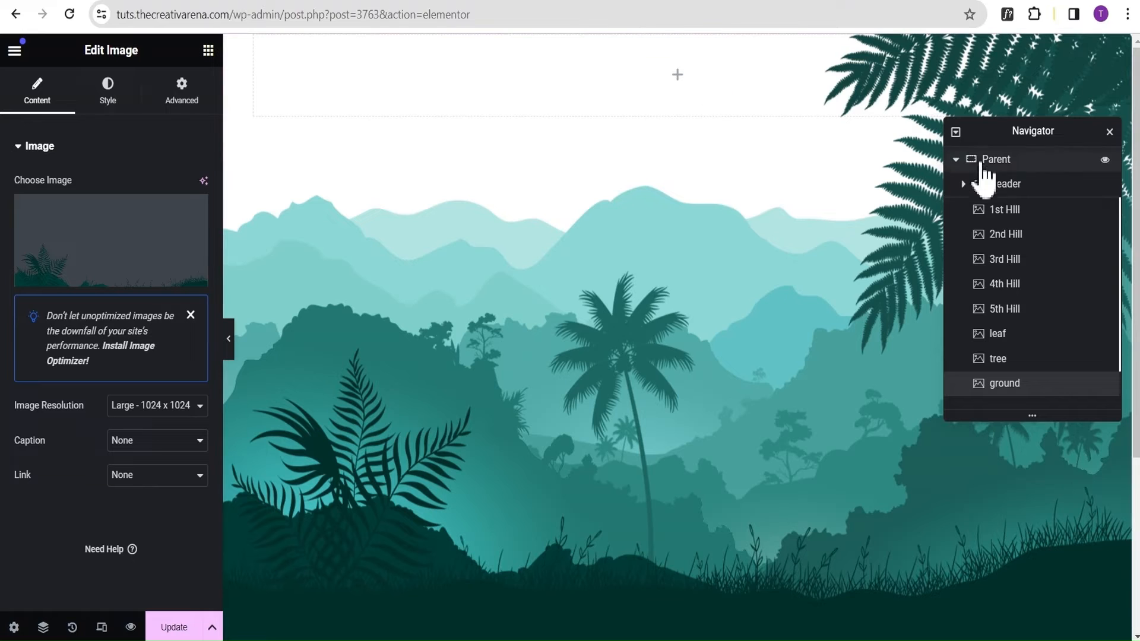
pyautogui.click(1020, 186)
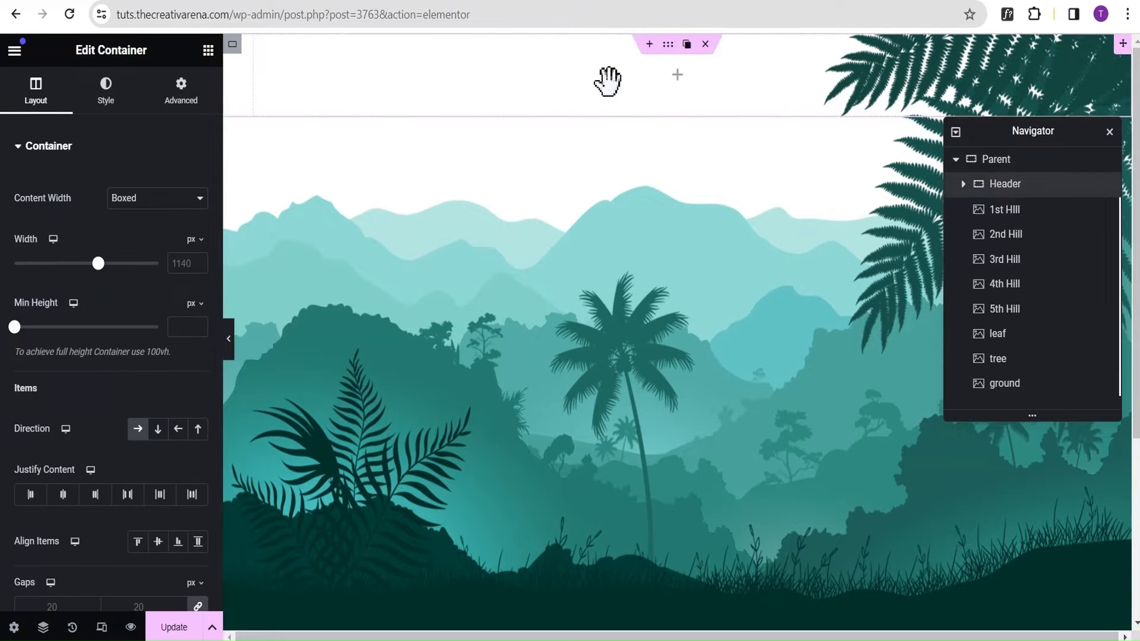
pyautogui.click(674, 77)
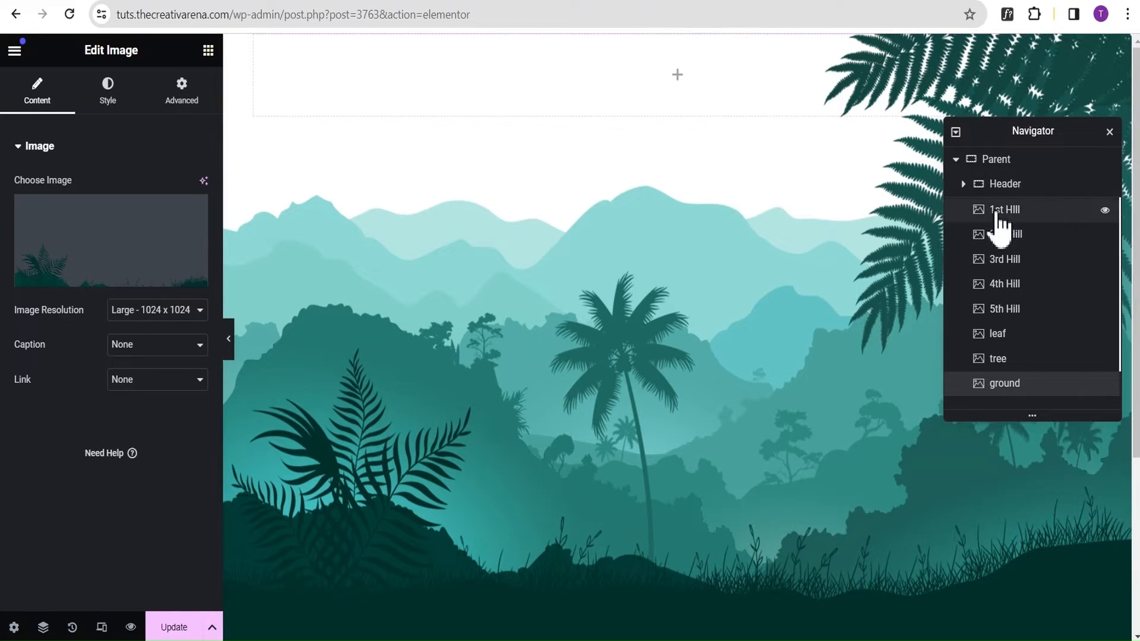
# Set the Header container's Z-Index to 5.
pyautogui.click(1018, 186)
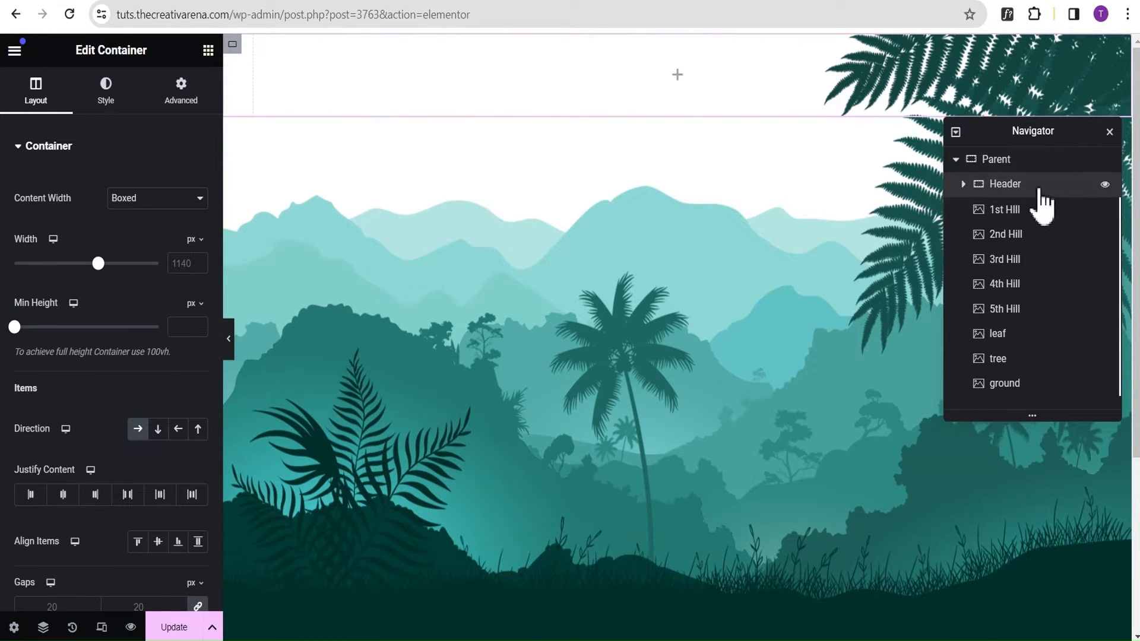
pyautogui.click(180, 96)
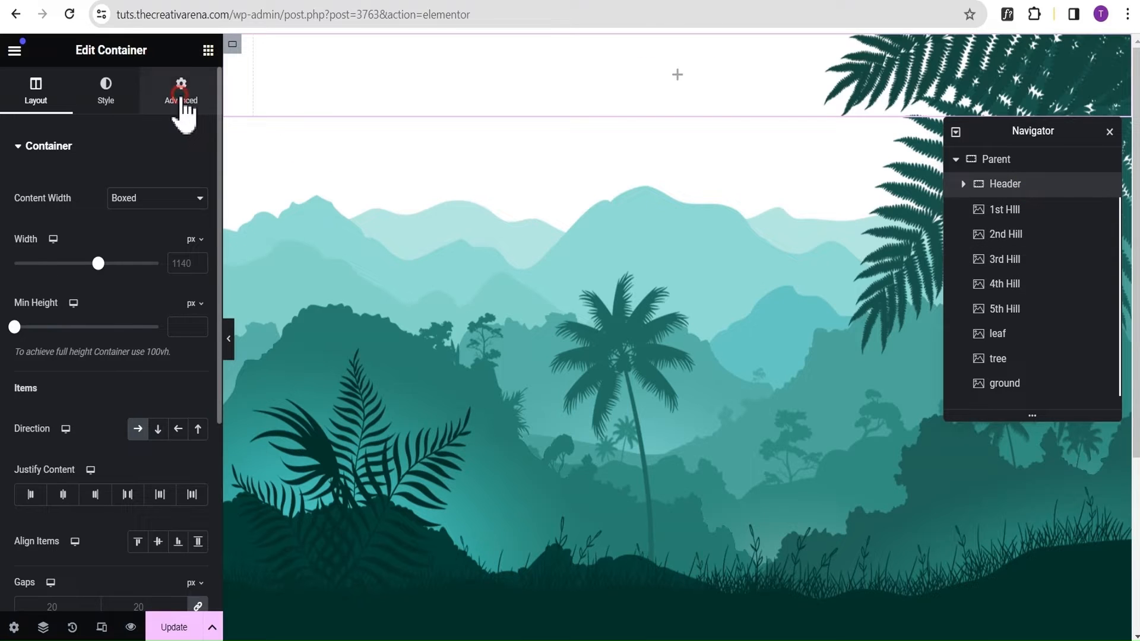
pyautogui.scroll(-1, 153, 166)
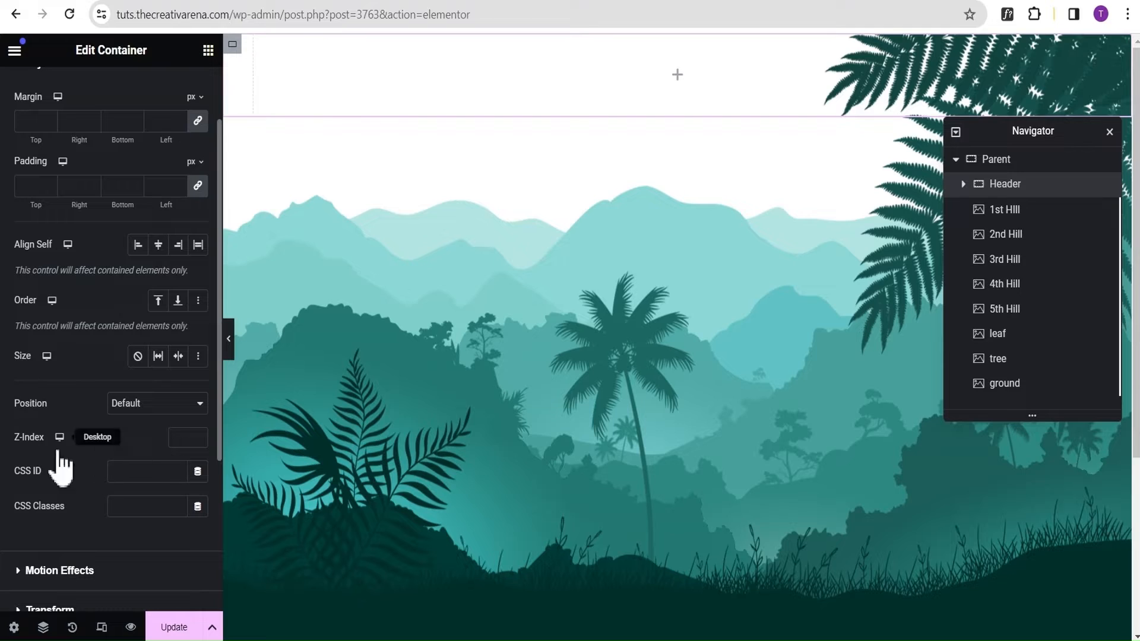
pyautogui.click(182, 438)
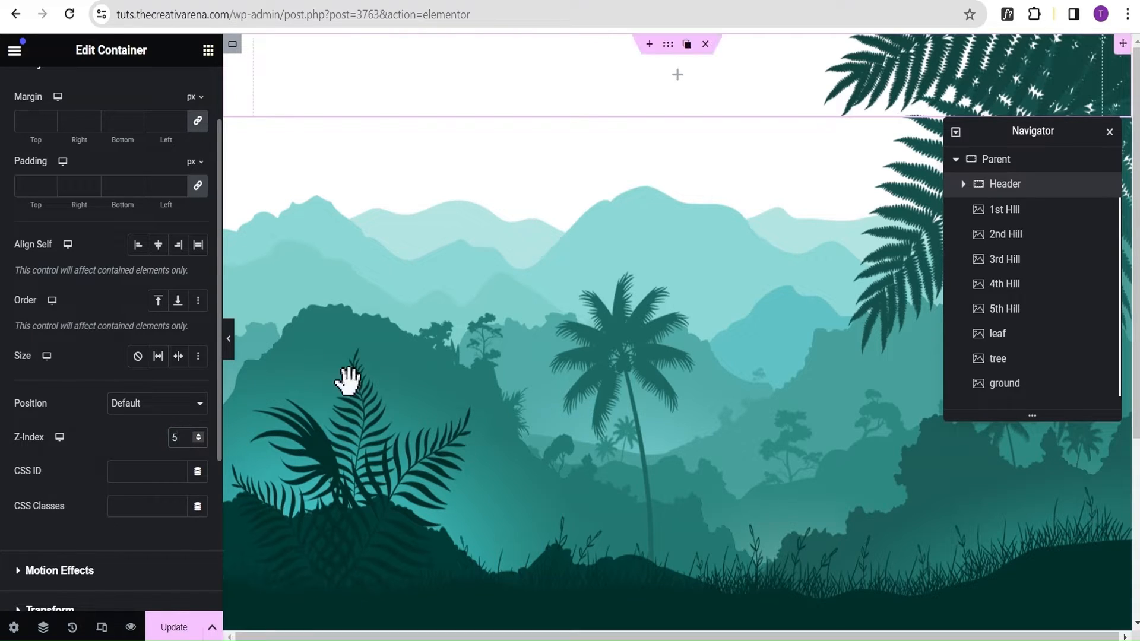
# Add an inner container to the Header, set its content width to Full Width and duplicate it.
pyautogui.click(676, 76)
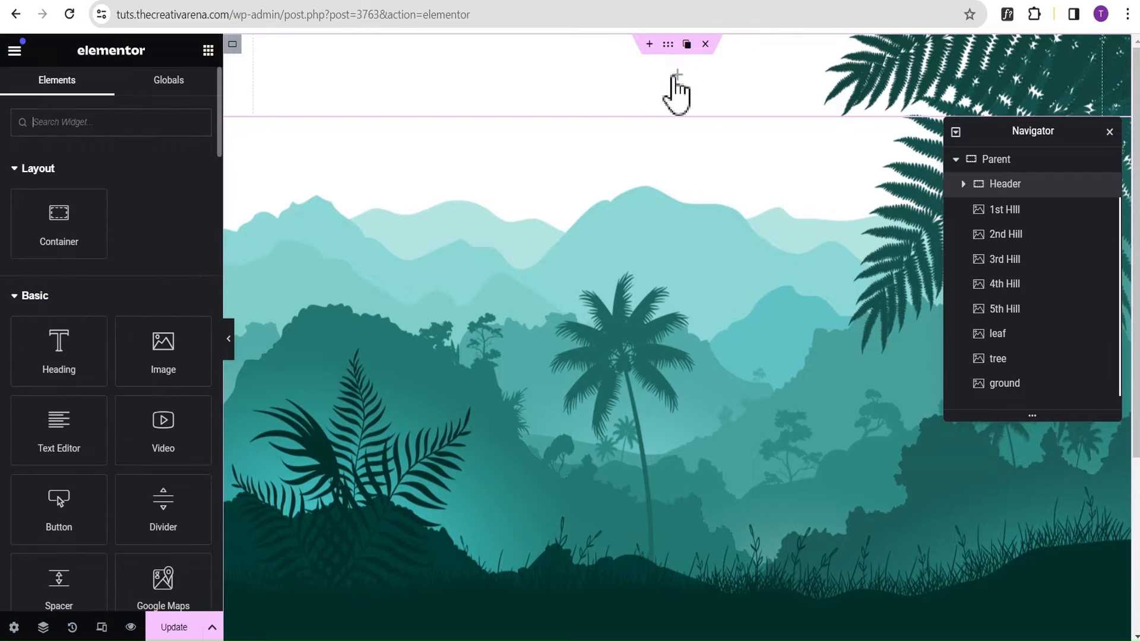
pyautogui.moveTo(44, 245); pyautogui.dragTo(649, 108)
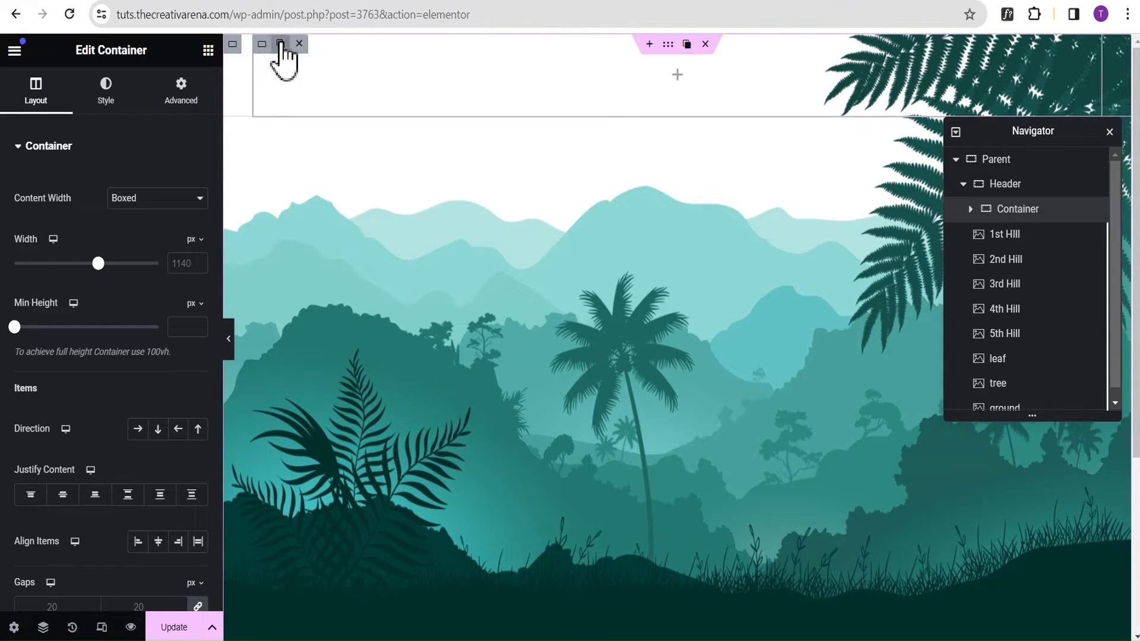
pyautogui.click(139, 201)
pyautogui.click(138, 228)
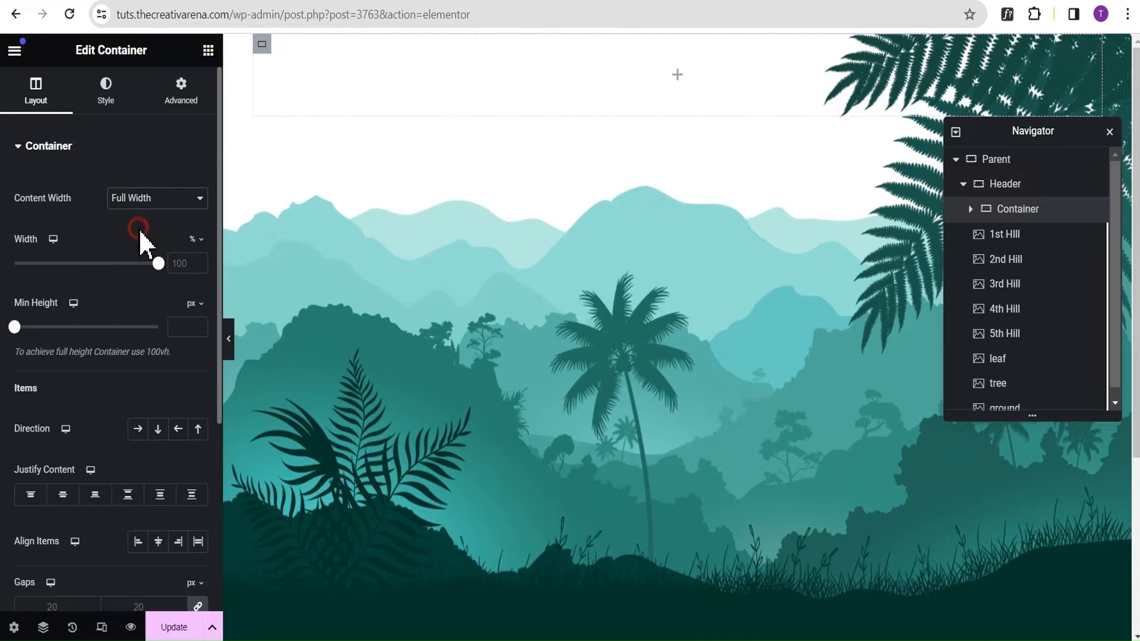
pyautogui.click(279, 44)
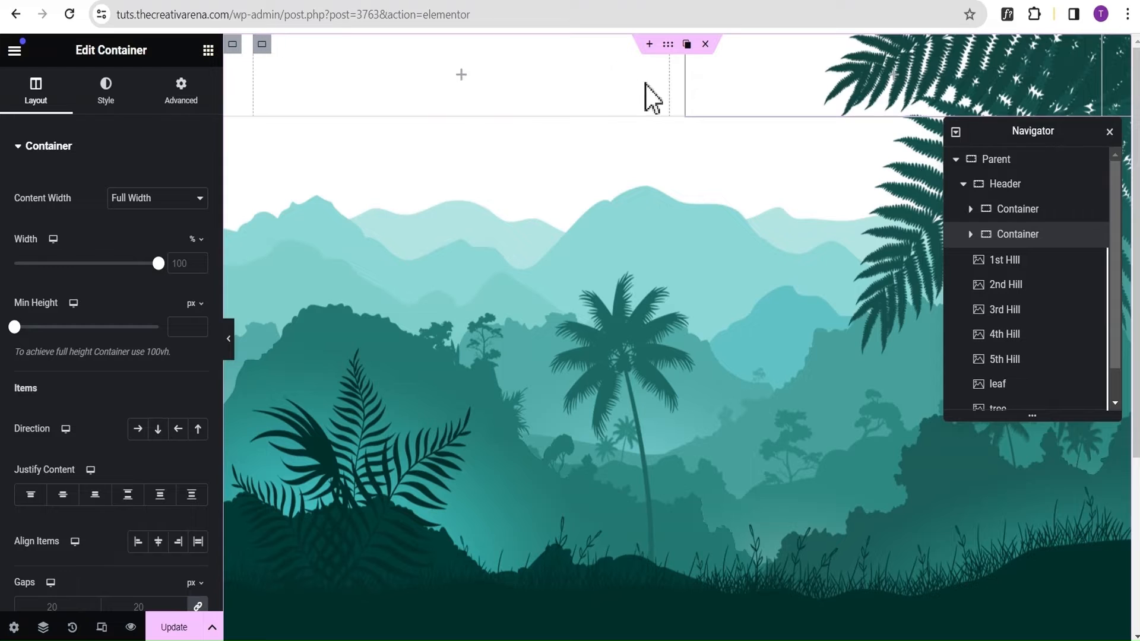
# Narrow the first inner container of the Header to a width of 20%.
pyautogui.moveTo(669, 79); pyautogui.dragTo(432, 86)
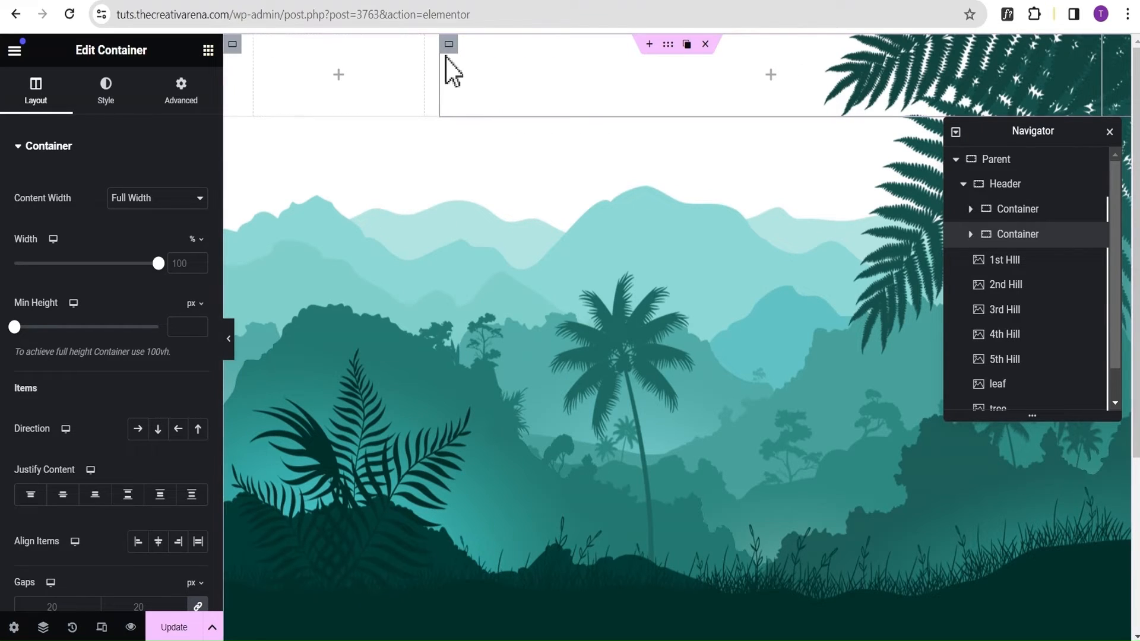
pyautogui.click(262, 44)
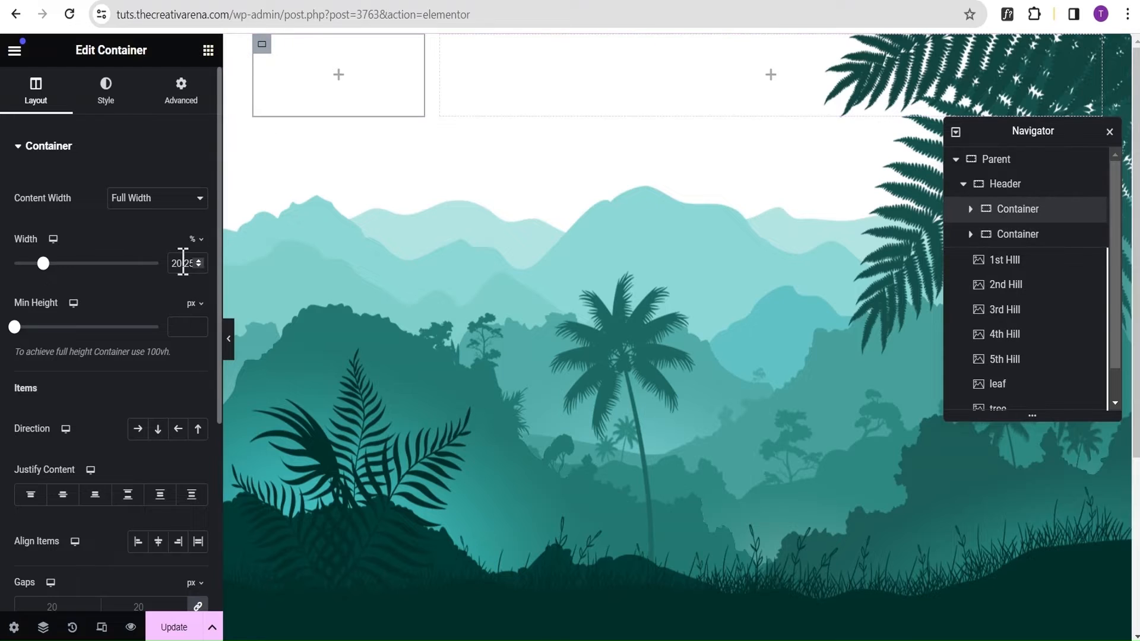
pyautogui.moveTo(187, 263); pyautogui.dragTo(229, 261)
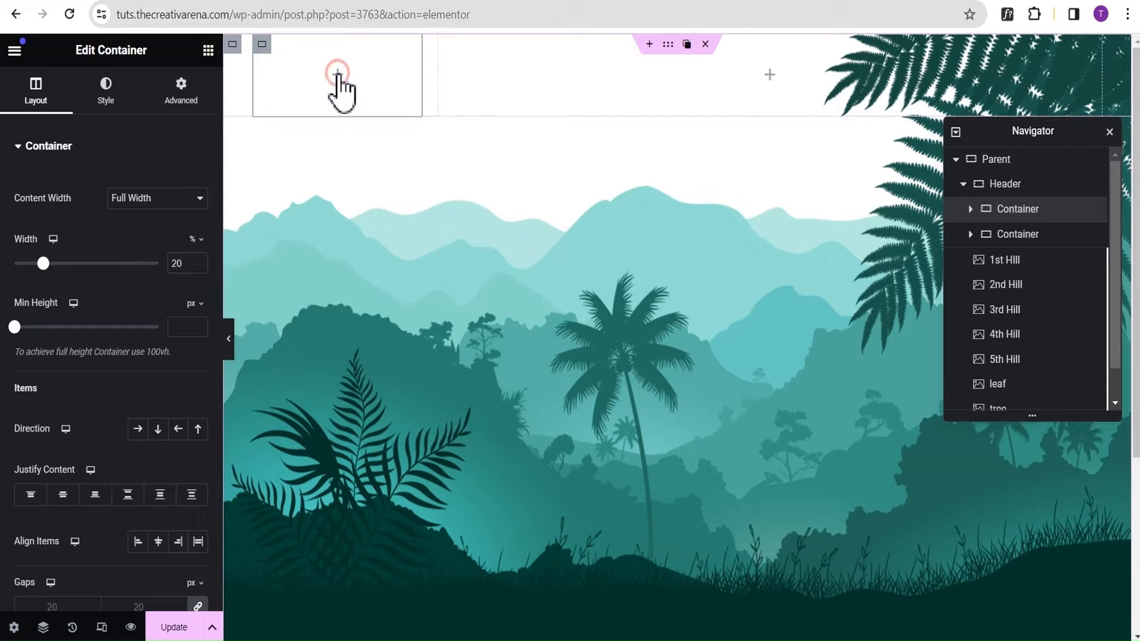
# Add a Heading widget to the narrow first inner container of the Header and justify that container's content to the center.
pyautogui.click(338, 74)
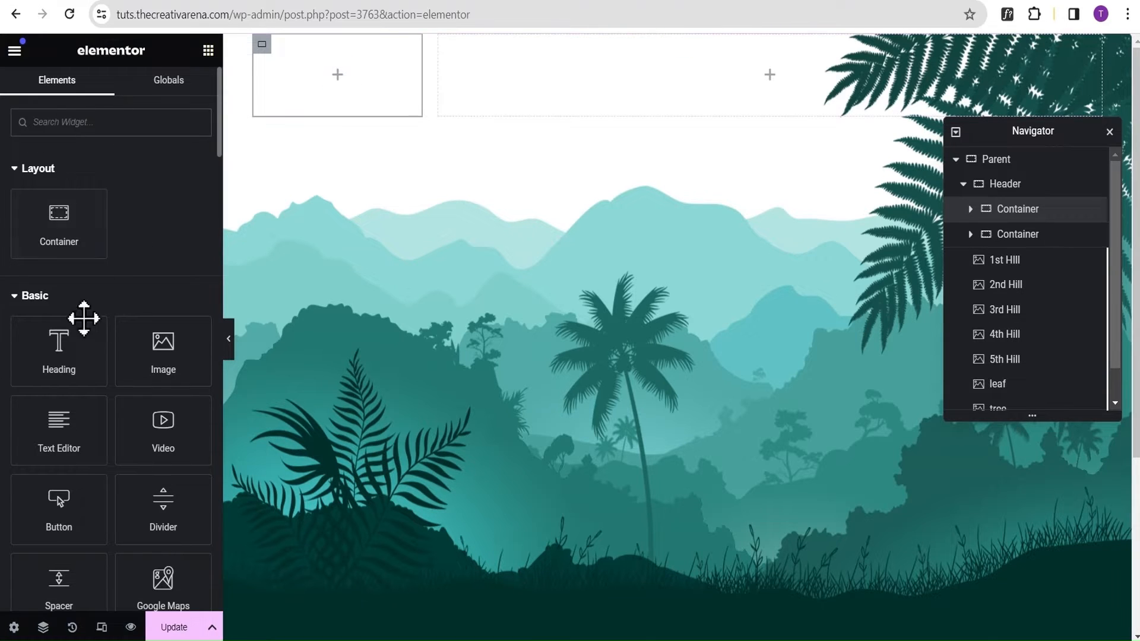
pyautogui.moveTo(56, 355); pyautogui.dragTo(316, 95)
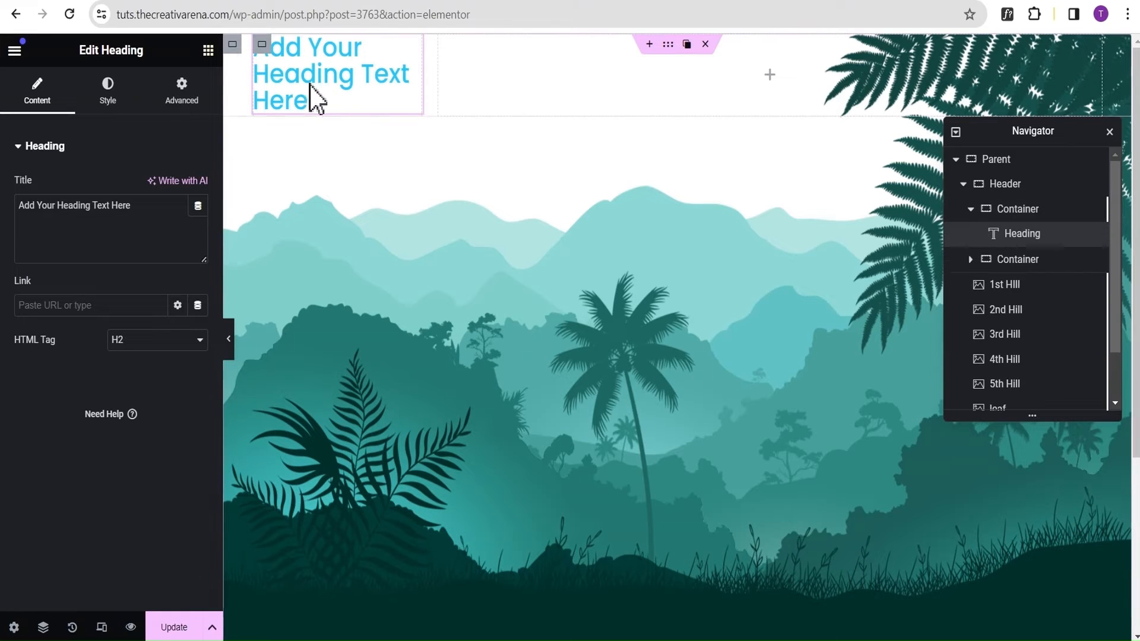
pyautogui.click(262, 44)
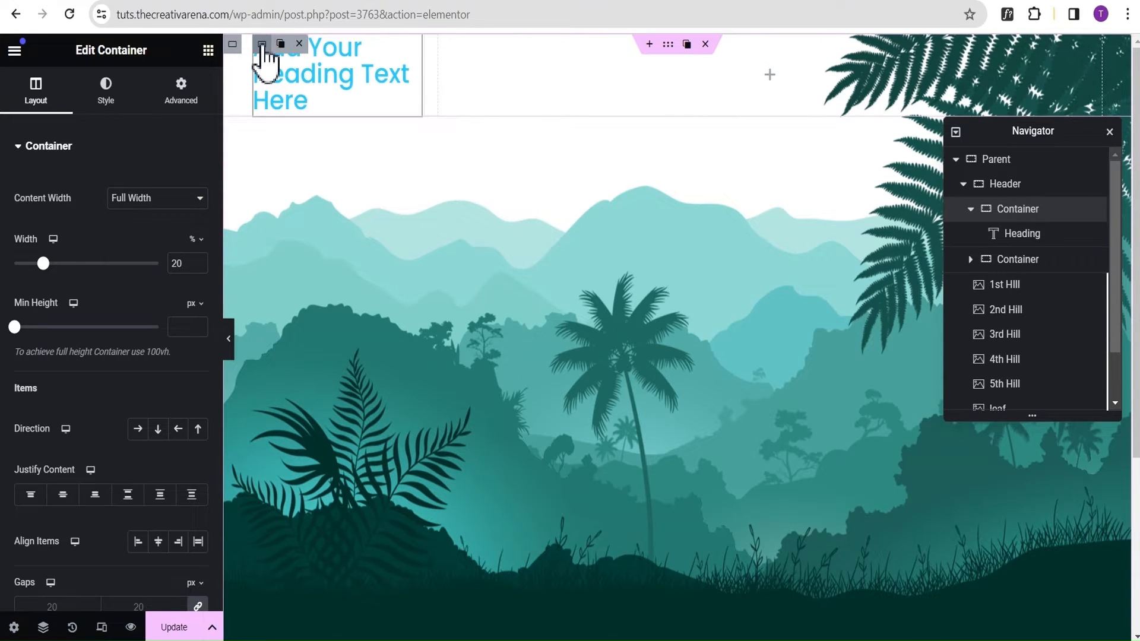
pyautogui.click(62, 495)
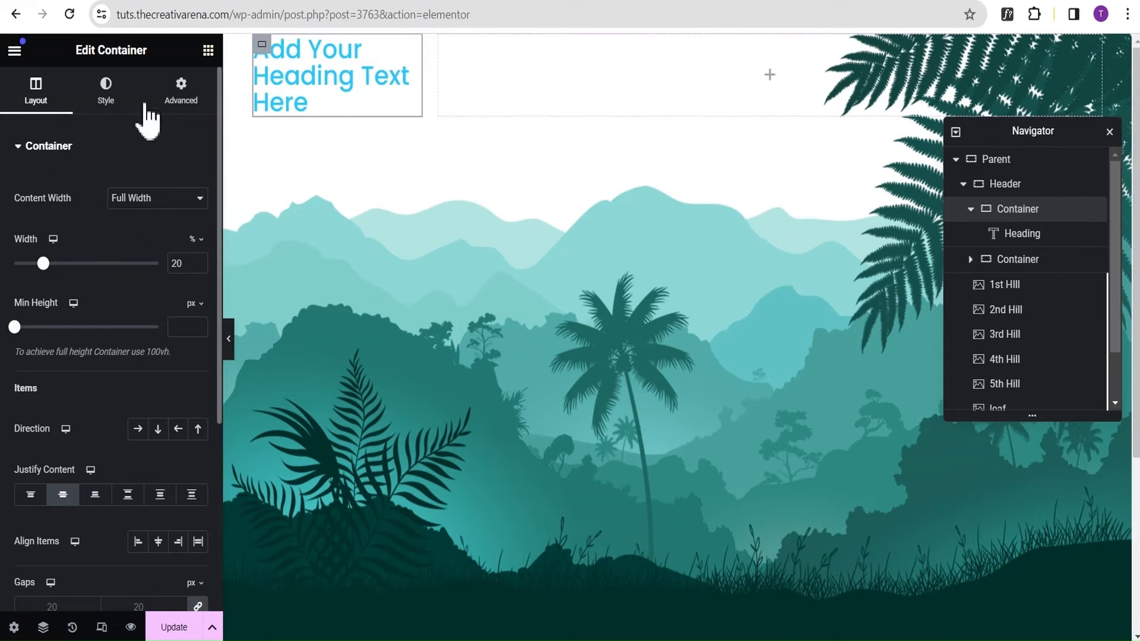
# Replace the placeholder title of the new heading with "Logo".
pyautogui.click(419, 49)
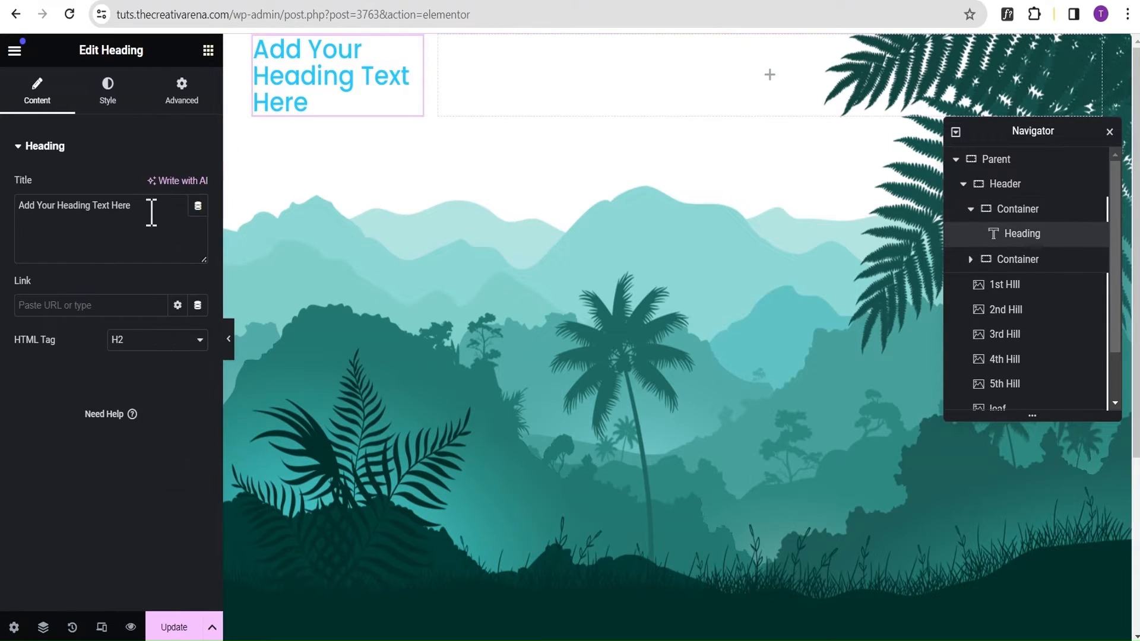
pyautogui.moveTo(148, 212); pyautogui.dragTo(7, 210)
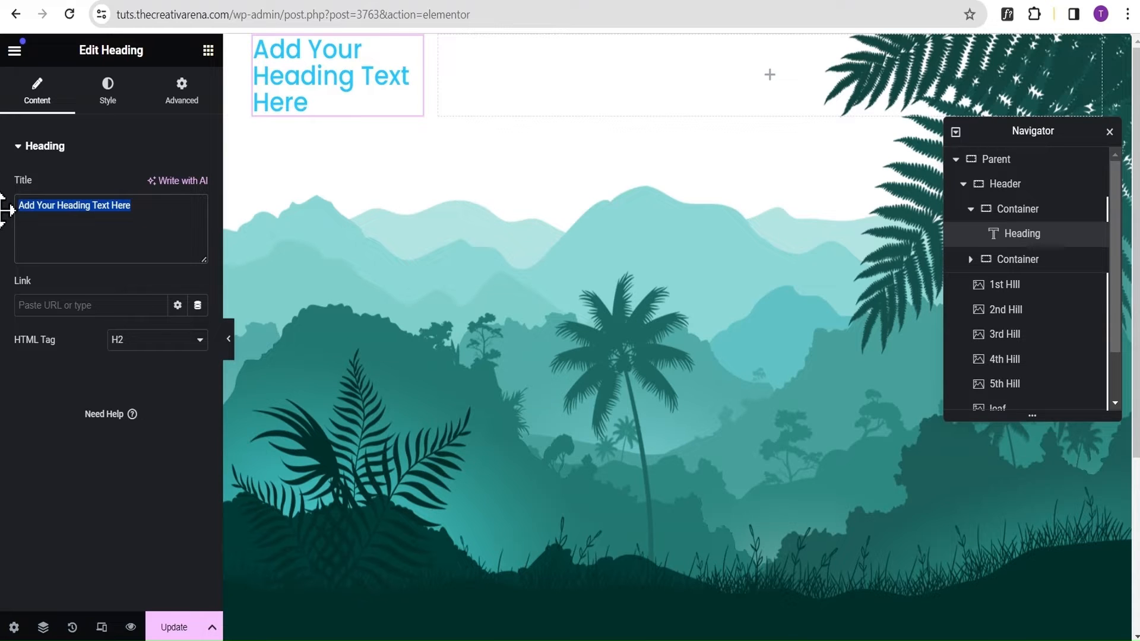
pyautogui.write('Logo')
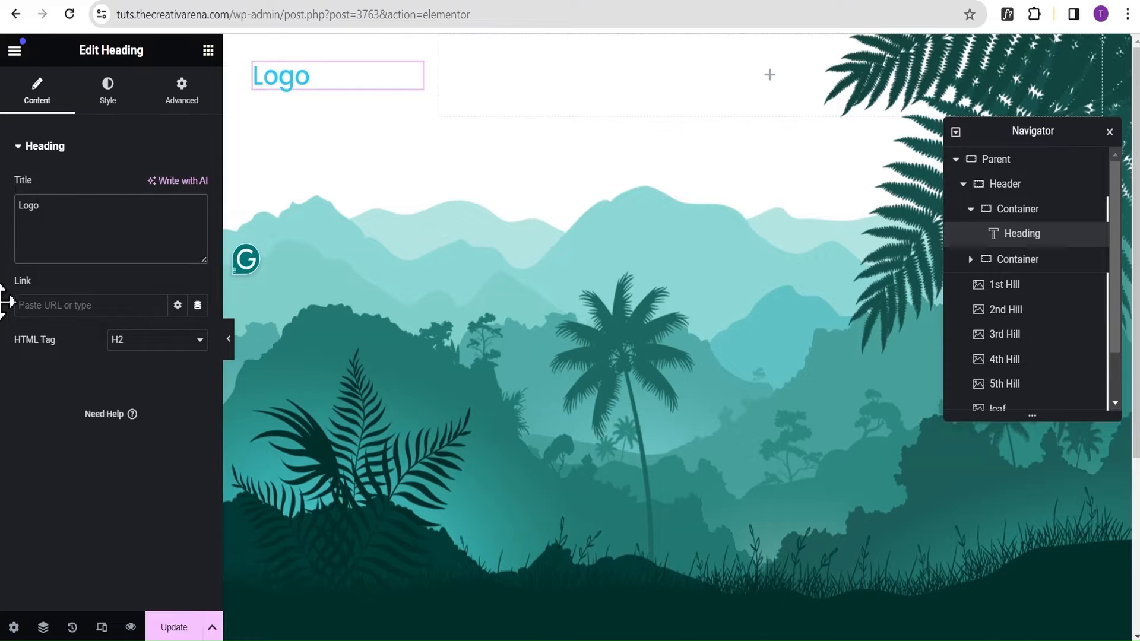
# Set the Logo heading's text color to #003329.
pyautogui.click(115, 96)
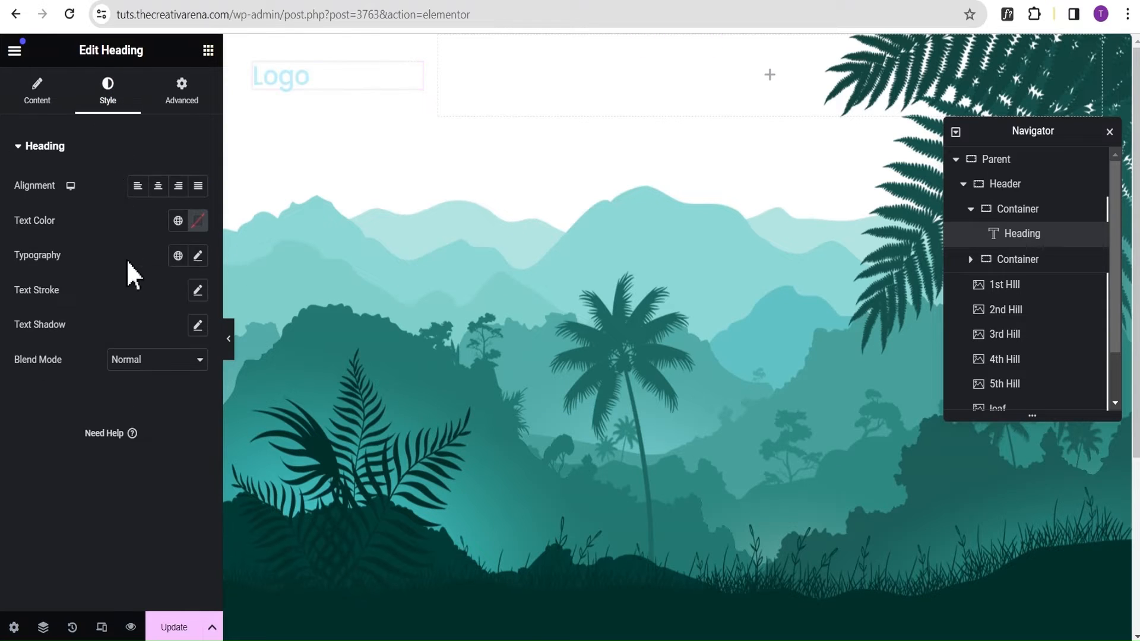
pyautogui.click(198, 221)
pyautogui.click(198, 410)
pyautogui.click(152, 458)
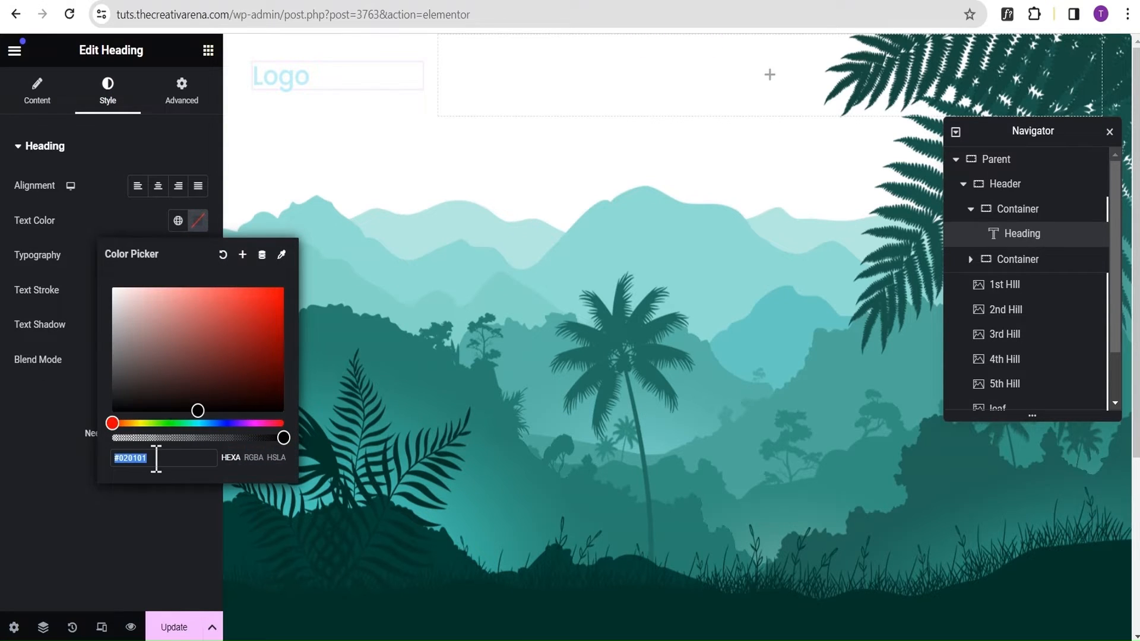
pyautogui.write('00')
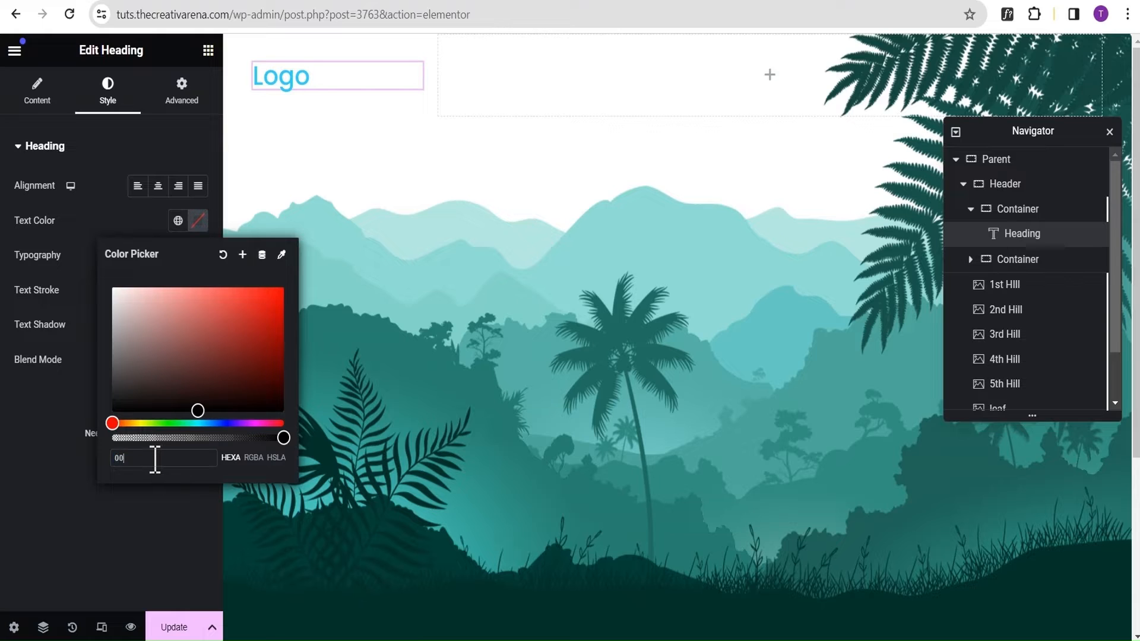
pyautogui.write('3329')
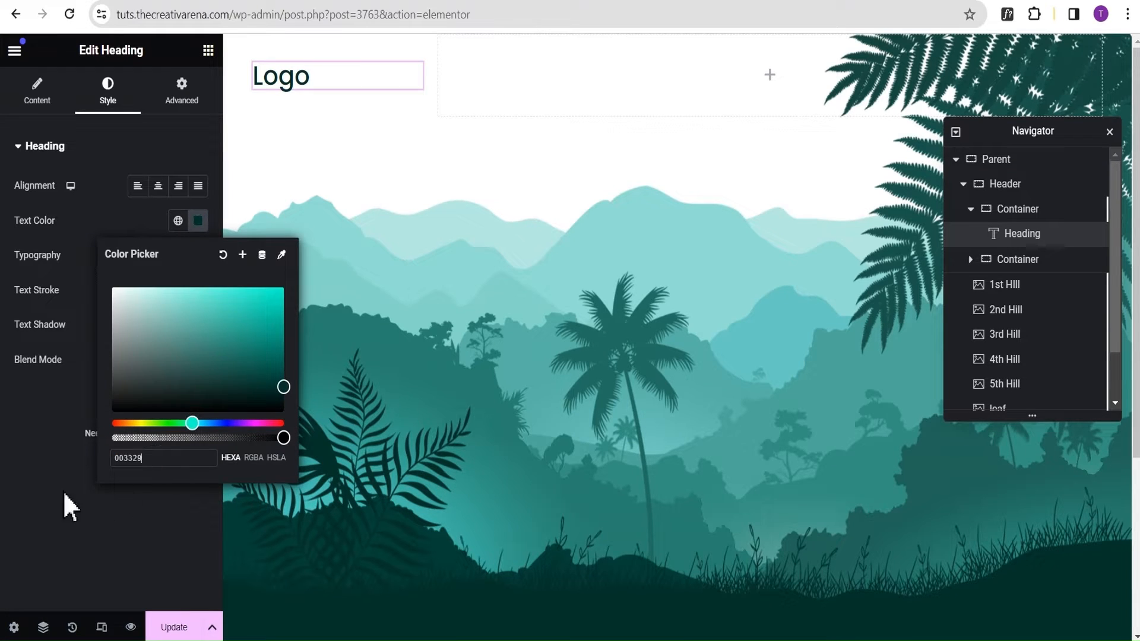
pyautogui.click(13, 415)
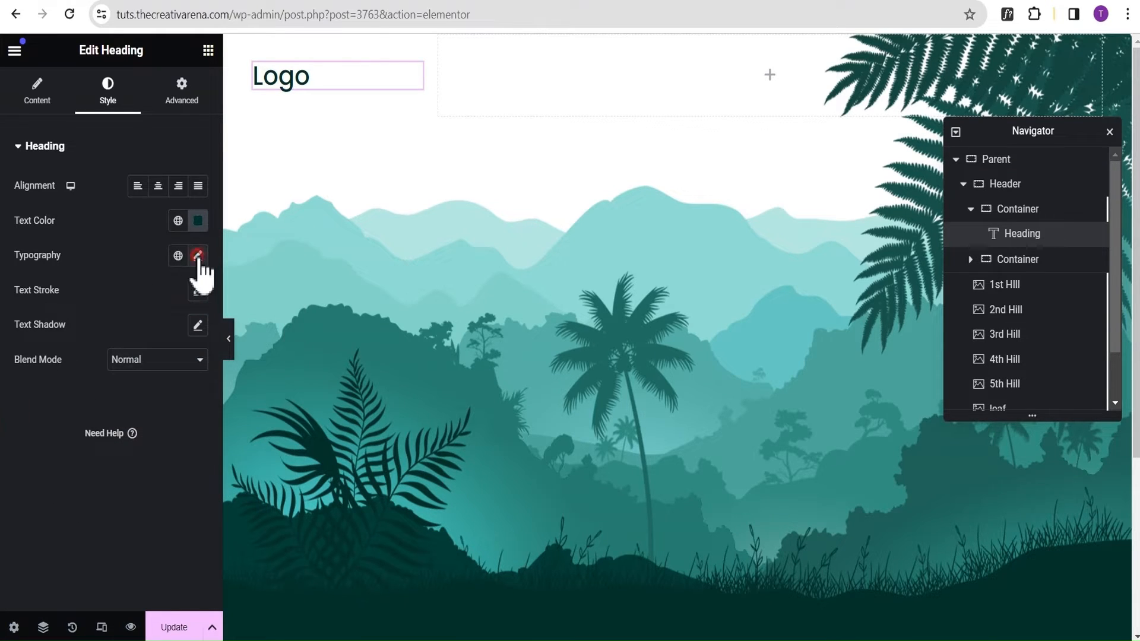
# Set the Logo heading's font size to 40 px and weight to 800 (Extra Bold), and preview the canvas without the editing panel.
pyautogui.click(198, 256)
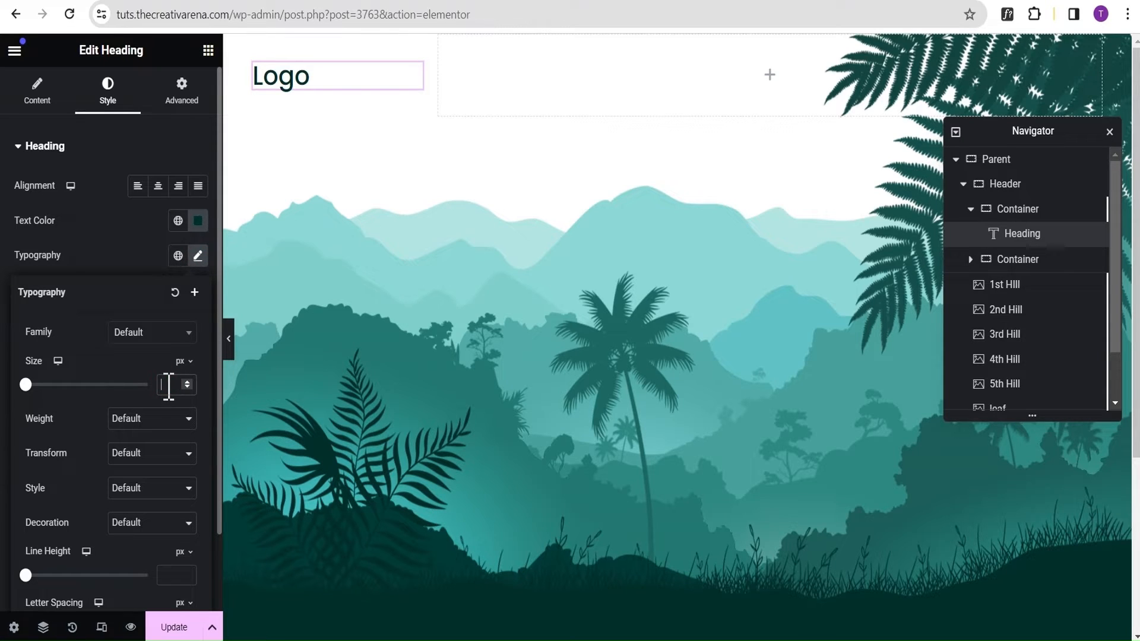
pyautogui.write('40')
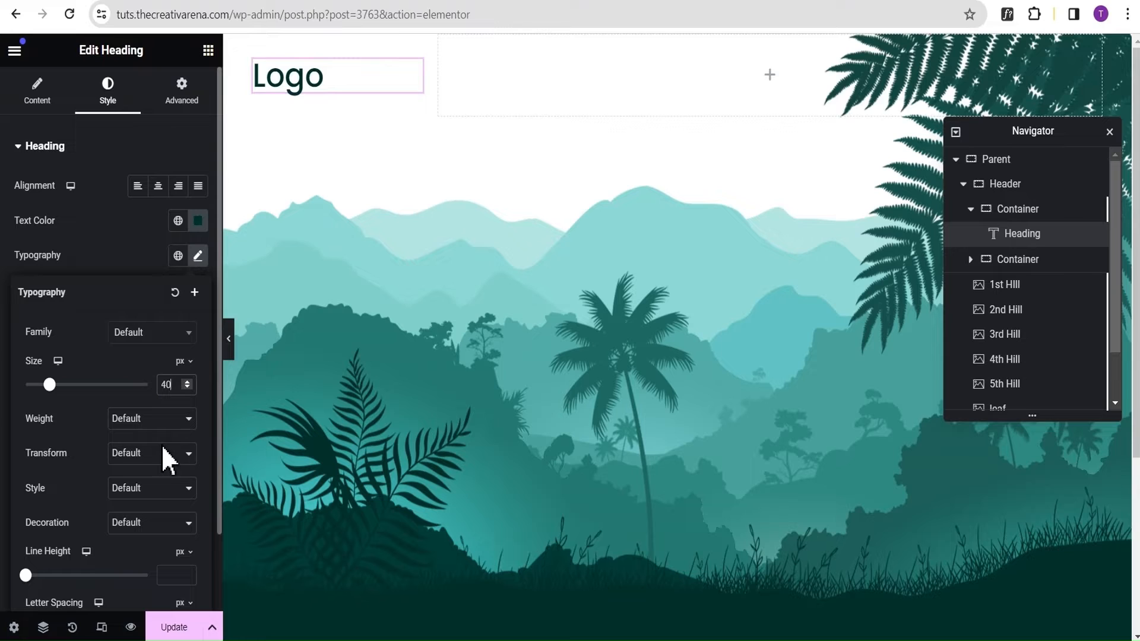
pyautogui.click(129, 420)
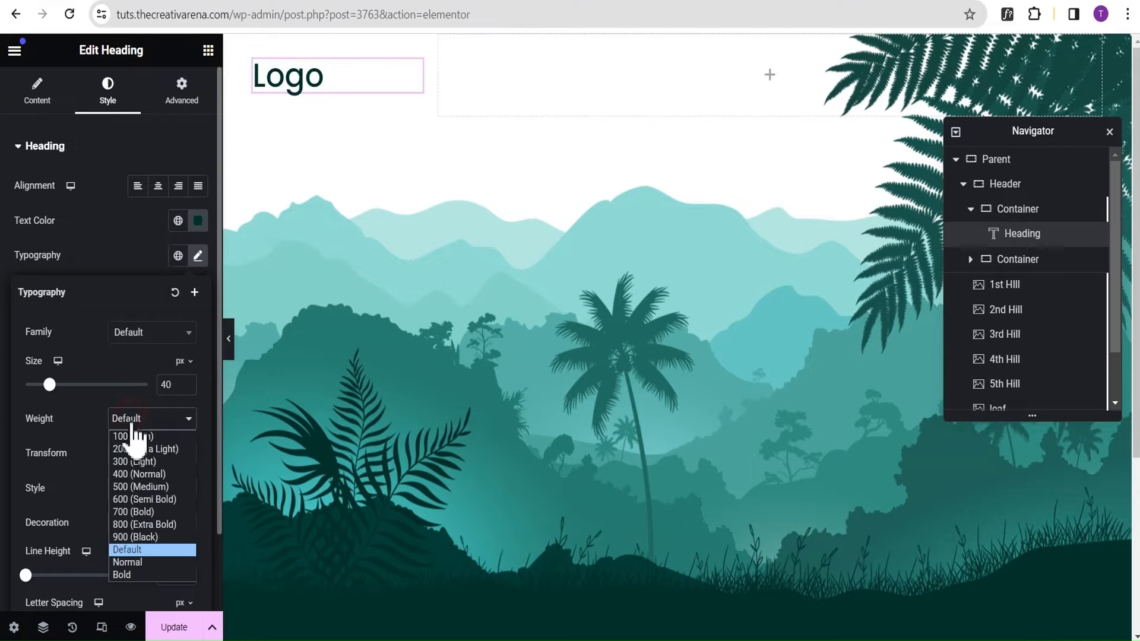
pyautogui.click(147, 529)
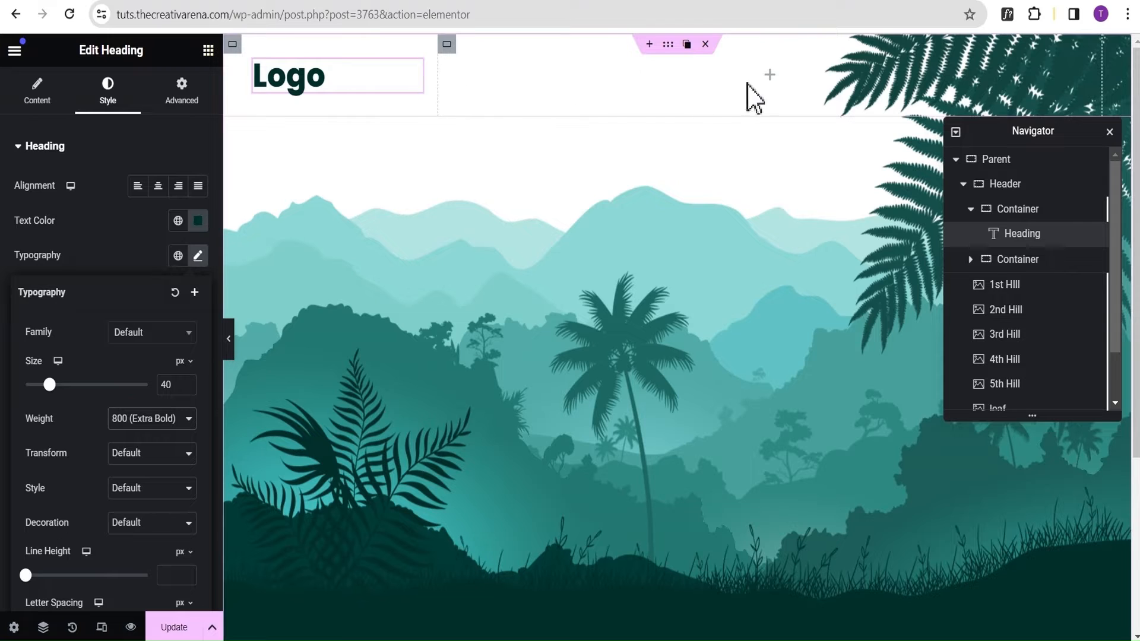
pyautogui.moveTo(668, 44); pyautogui.dragTo(511, 181)
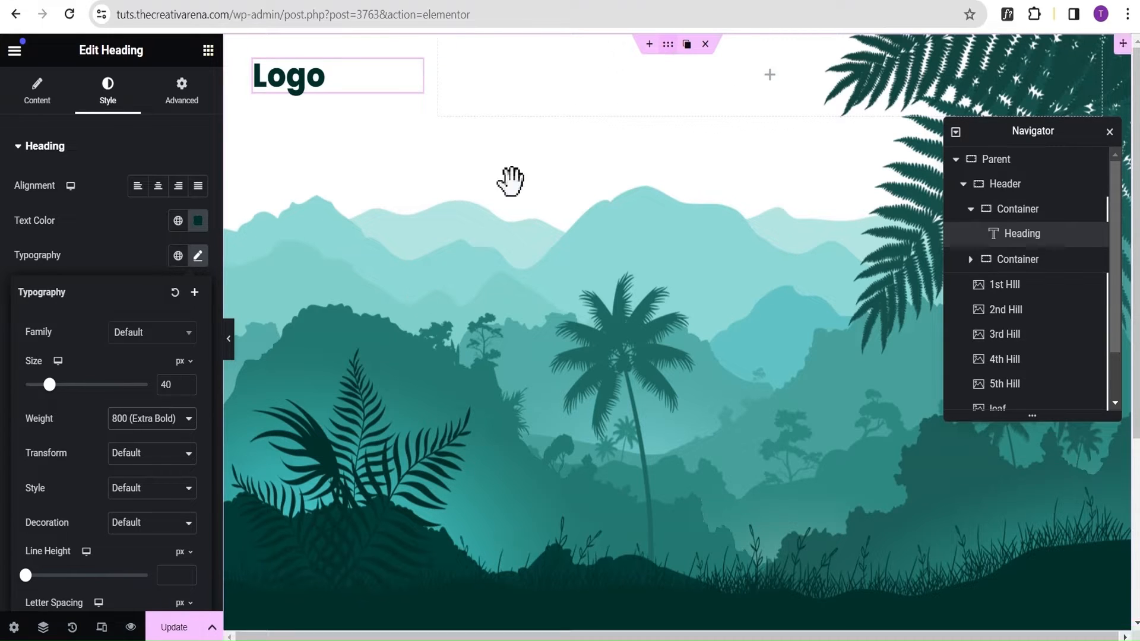
pyautogui.click(229, 338)
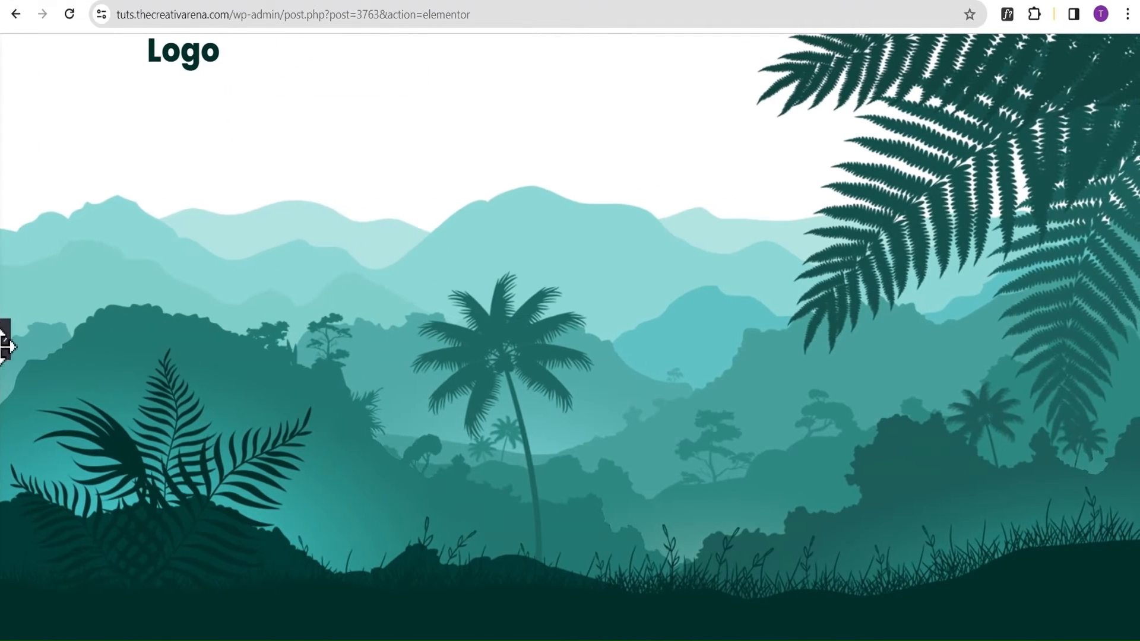
pyautogui.click(6, 339)
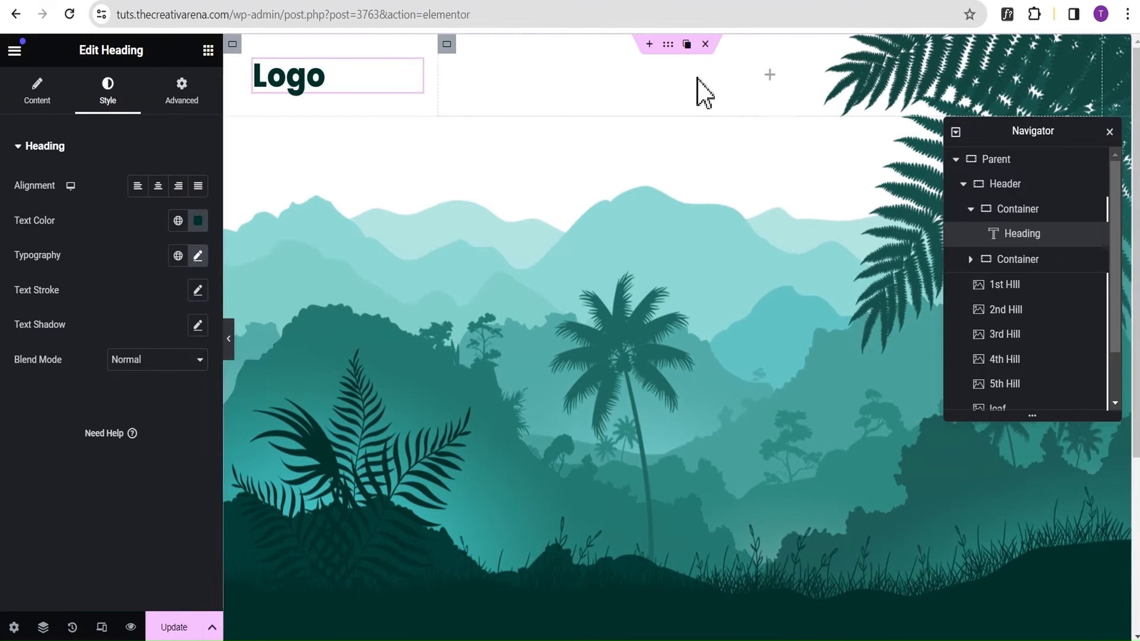
# Add a WordPress Menu widget to the wide second inner container of the Header and assign it the "parallax menu".
pyautogui.click(772, 76)
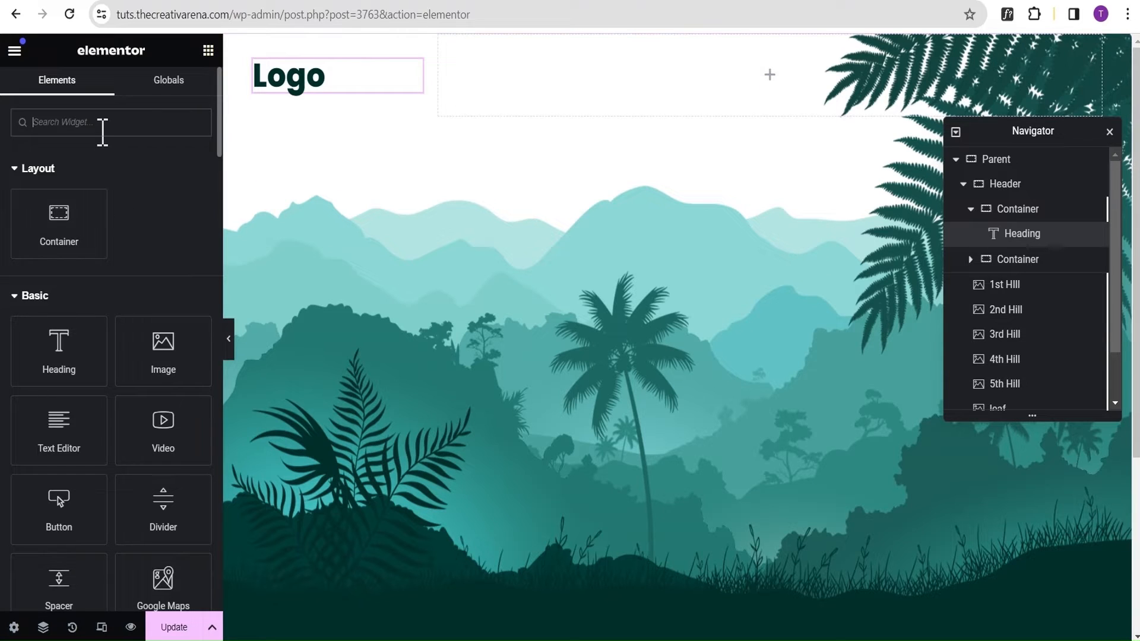
pyautogui.write('menu')
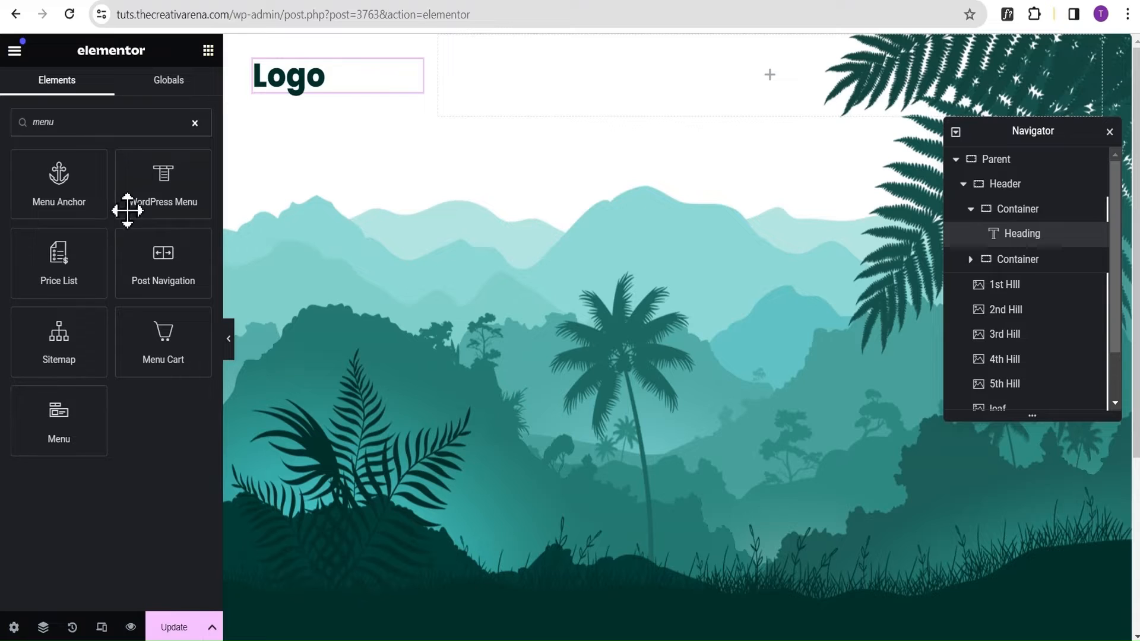
pyautogui.moveTo(127, 210); pyautogui.dragTo(624, 85)
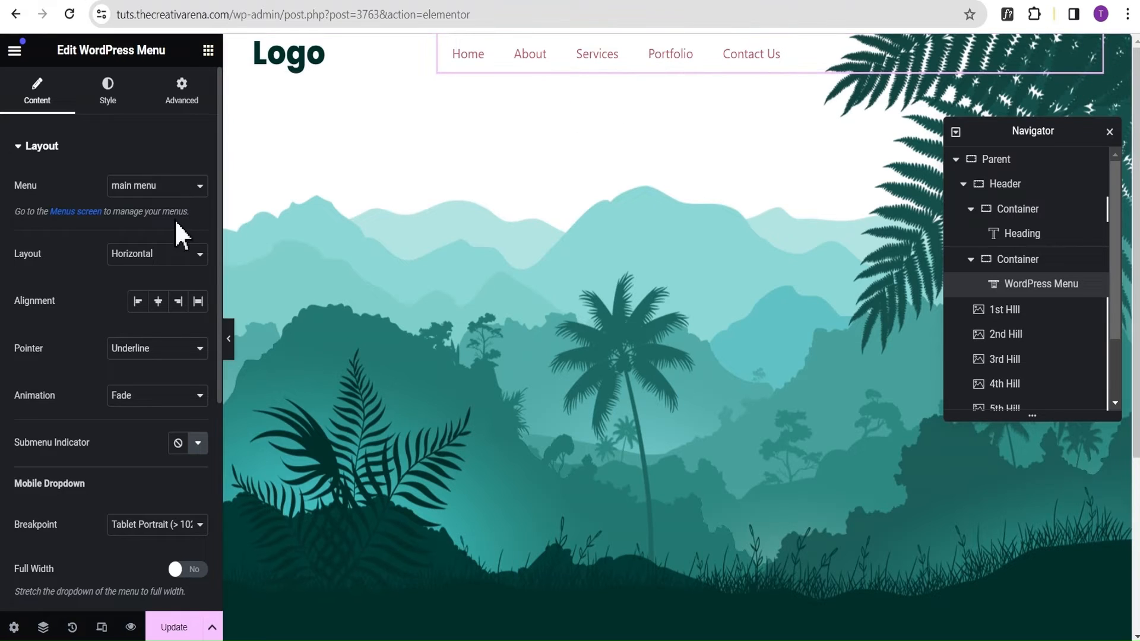
pyautogui.click(132, 188)
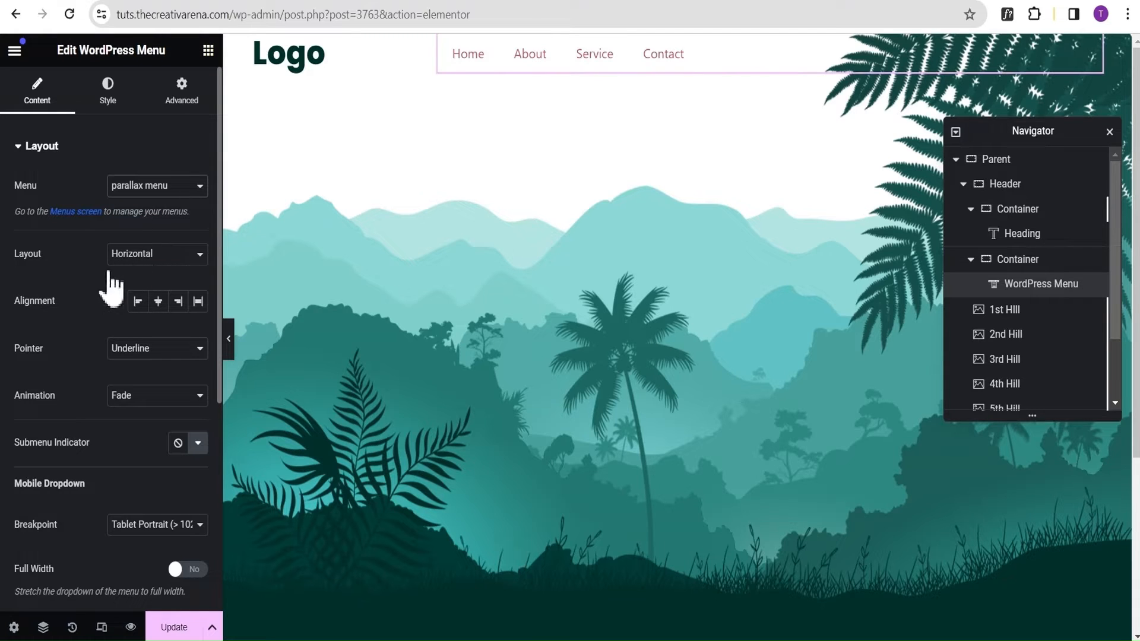
# Set the WordPress Menu's pointer style to Background and enable Full Width for its mobile dropdown.
pyautogui.click(145, 354)
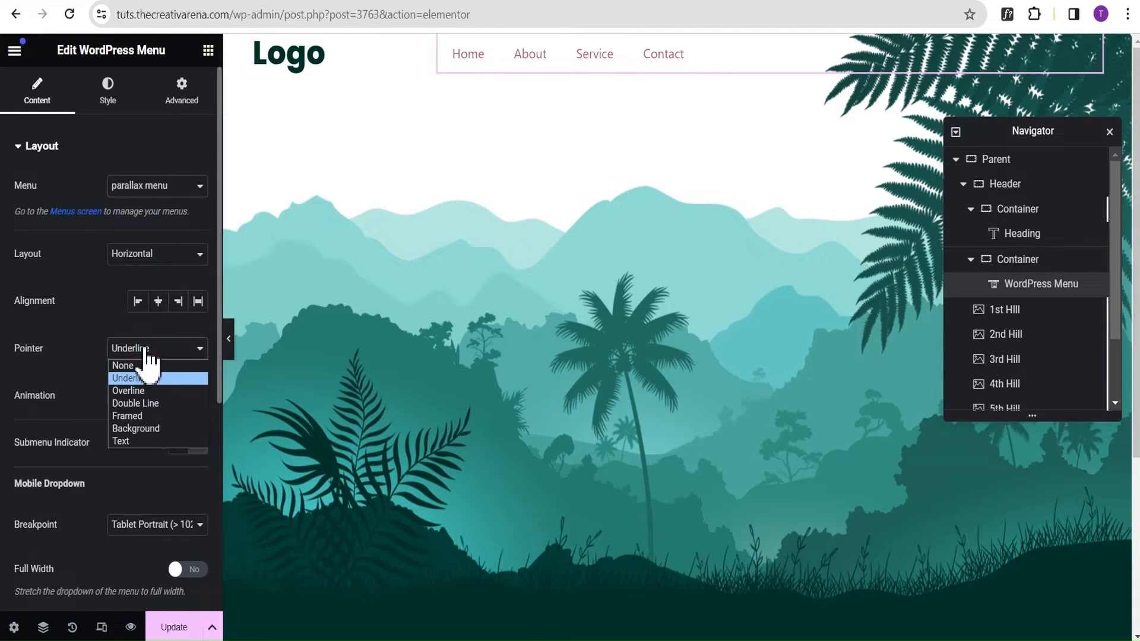
pyautogui.click(137, 430)
pyautogui.scroll(-3, 89, 395)
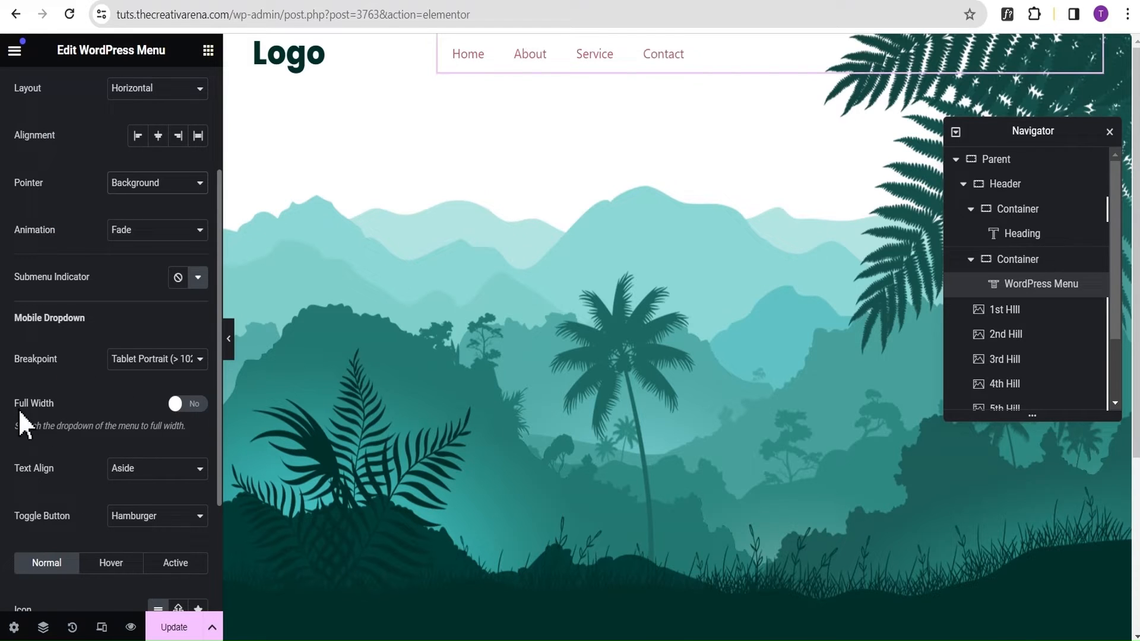
pyautogui.click(194, 406)
pyautogui.scroll(-3, 110, 416)
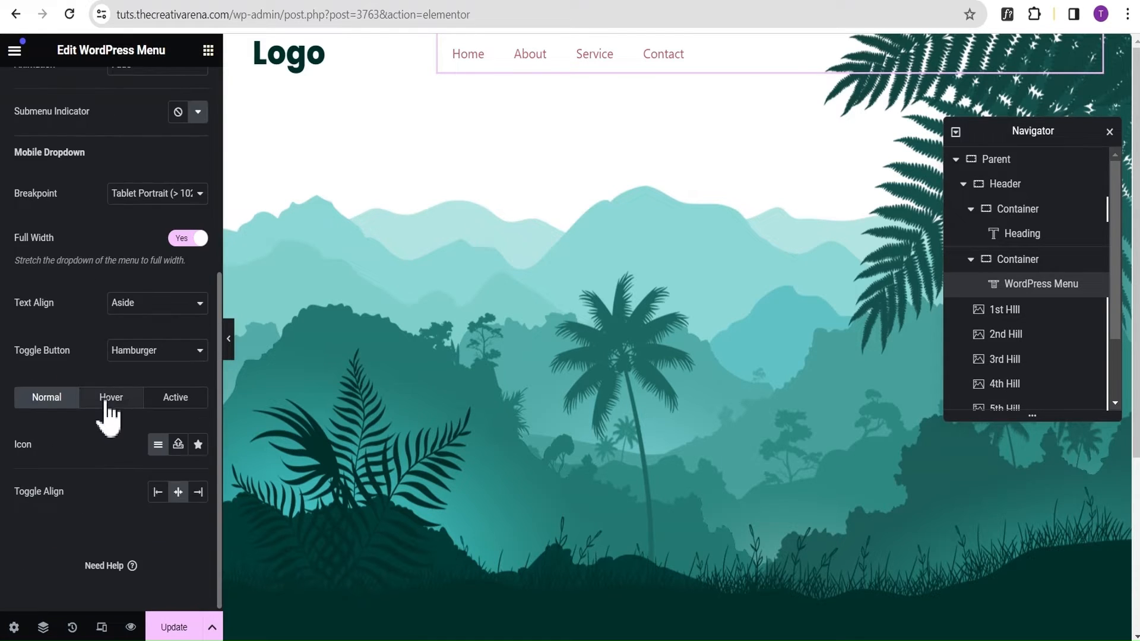
# Set the normal text color of the main menu items to #003329.
pyautogui.scroll(8, 109, 416)
pyautogui.click(107, 92)
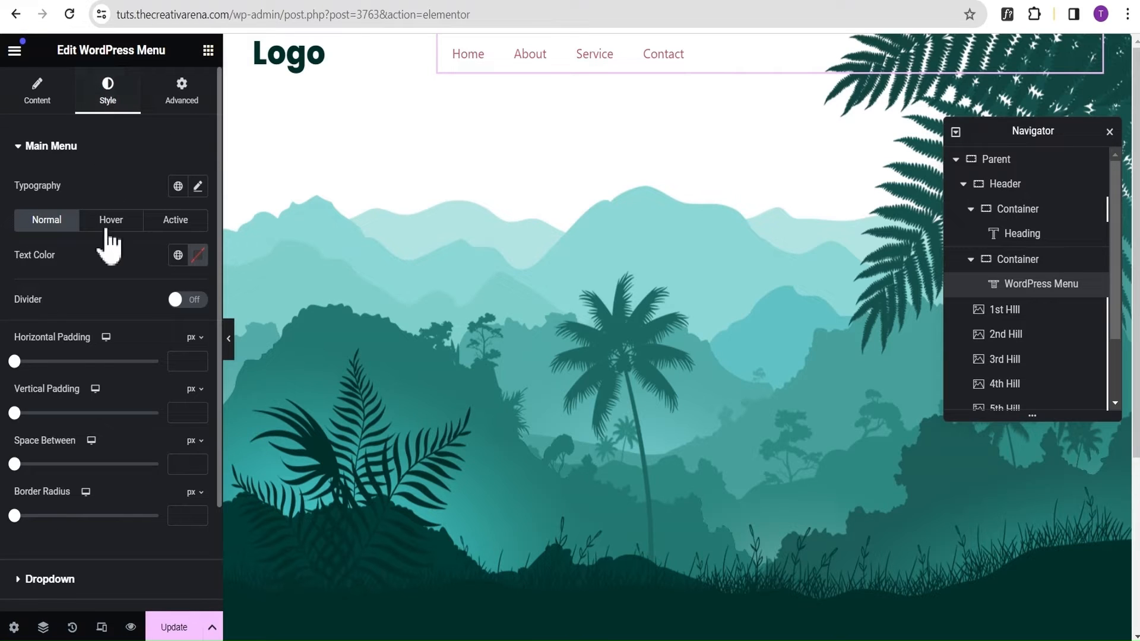
pyautogui.click(198, 255)
pyautogui.write('0')
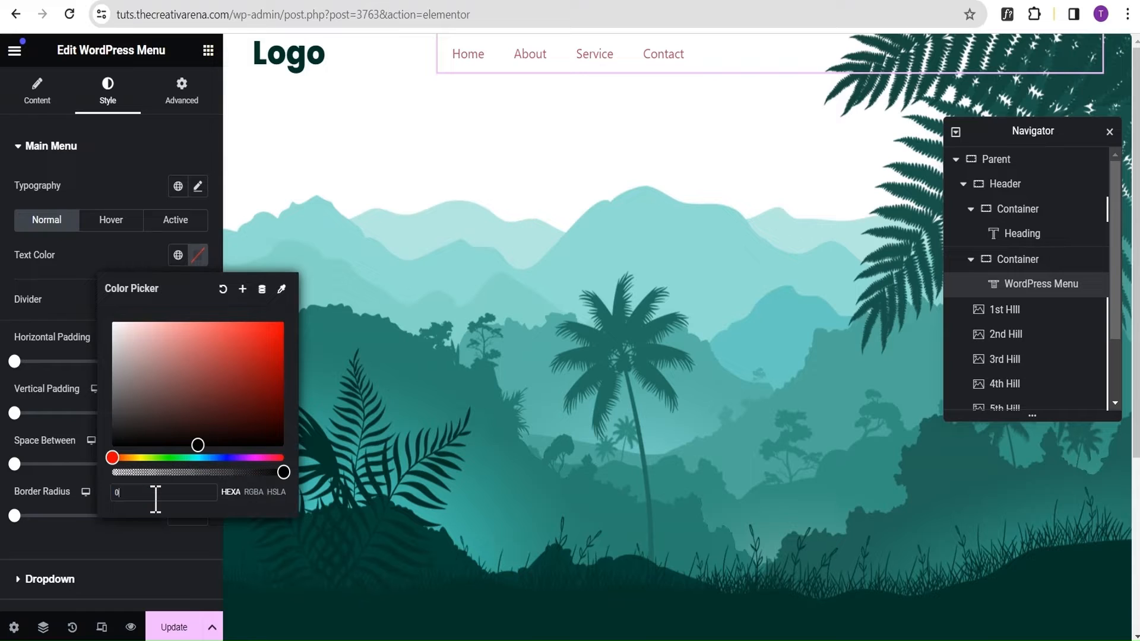
pyautogui.write('03329')
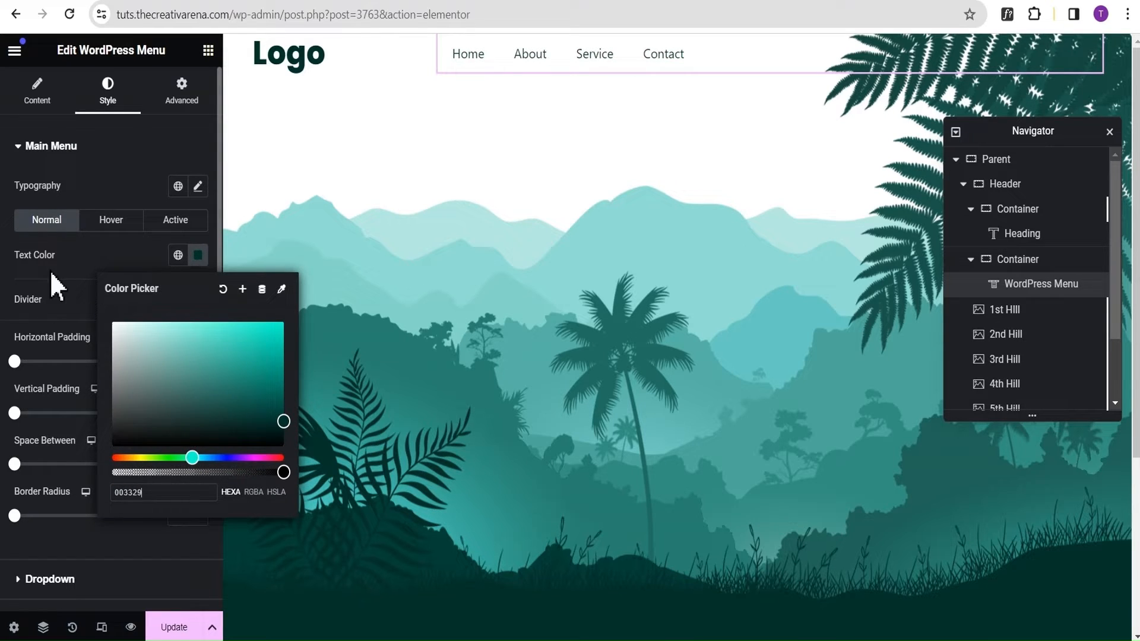
pyautogui.click(92, 250)
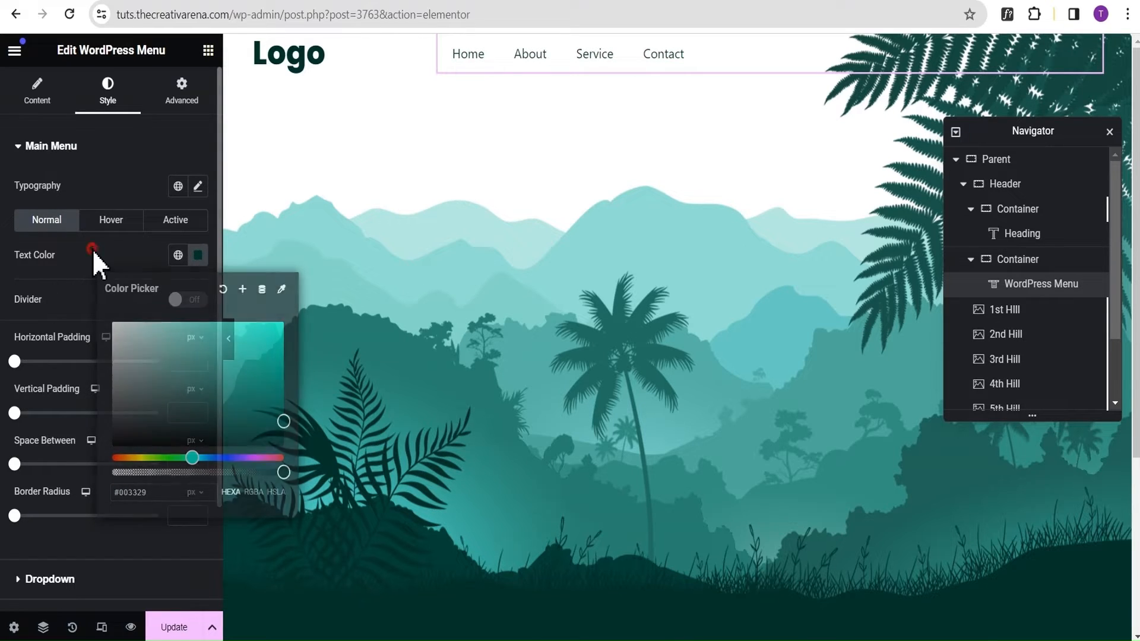
# Set the main menu typography to a size of 20 px and a weight of 600 (Semi Bold).
pyautogui.click(198, 188)
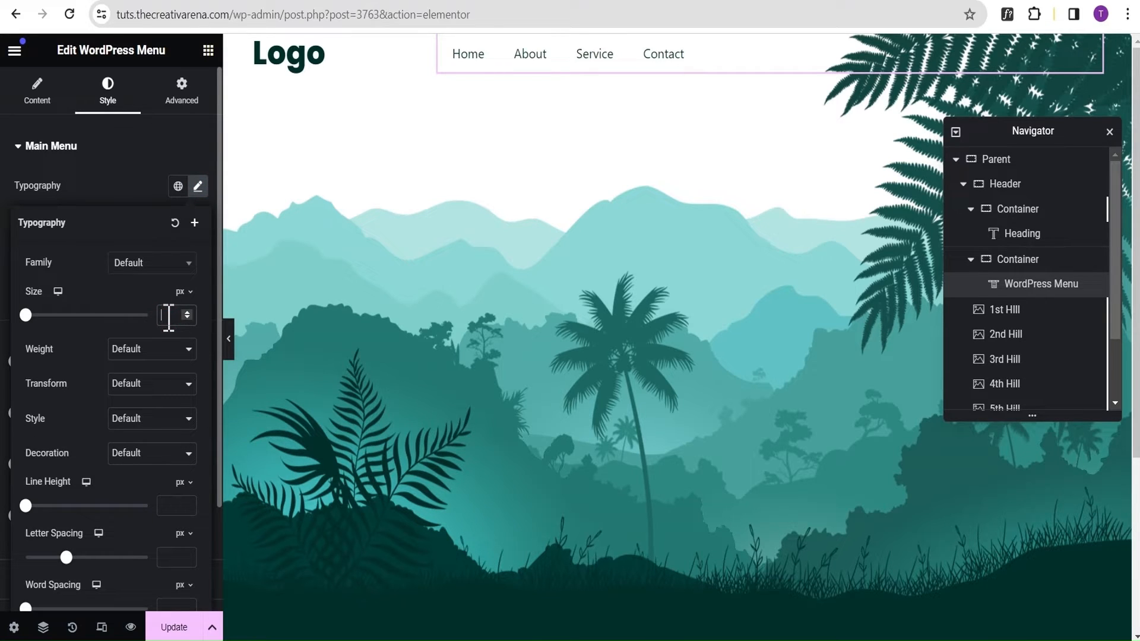
pyautogui.write('20')
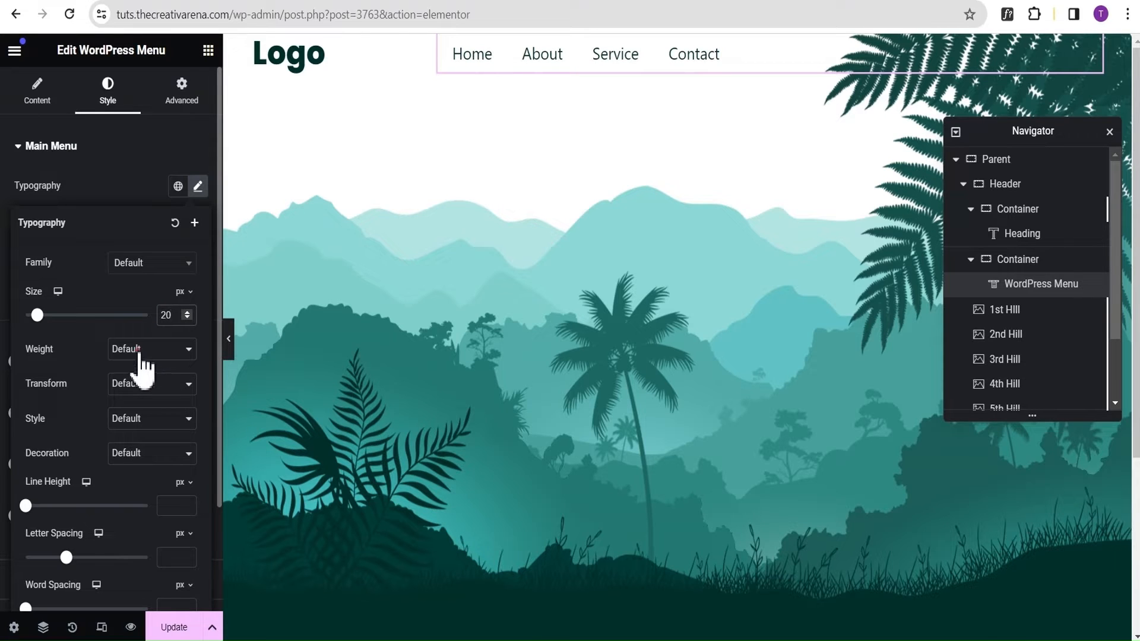
pyautogui.click(138, 350)
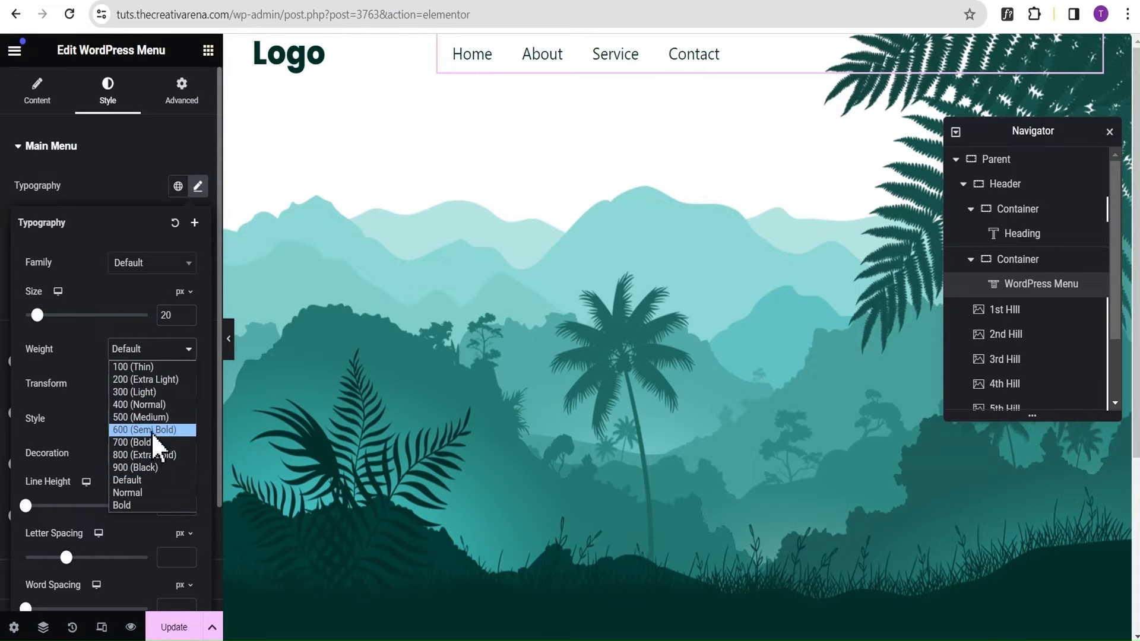
pyautogui.click(151, 431)
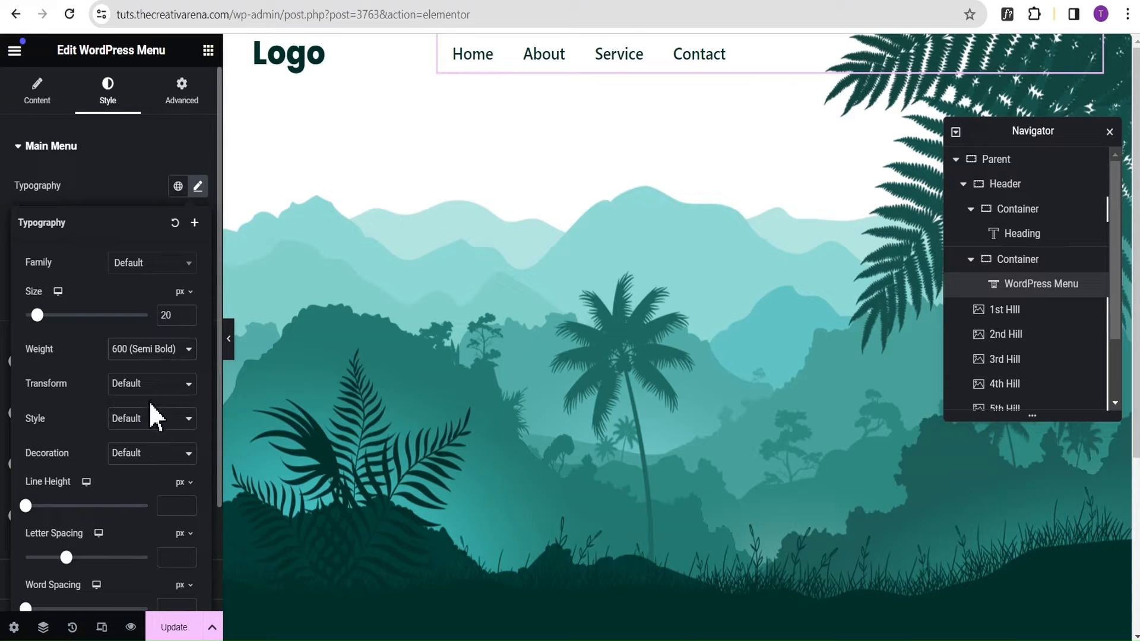
pyautogui.click(118, 178)
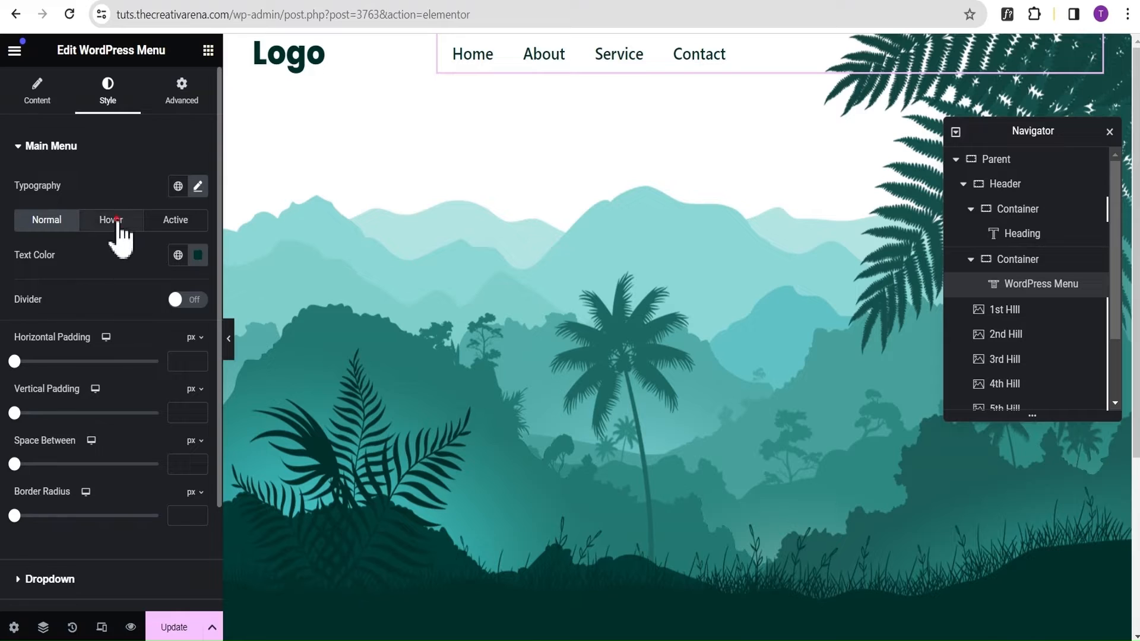
# Set the hover pointer color of the main menu items to #003329.
pyautogui.click(119, 221)
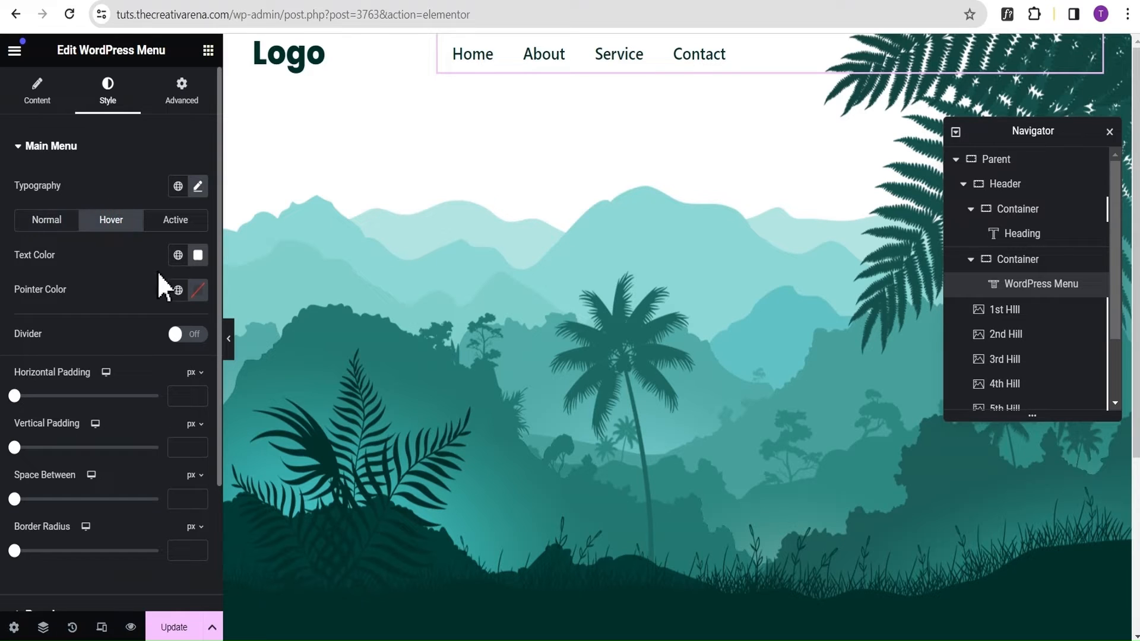
pyautogui.click(198, 290)
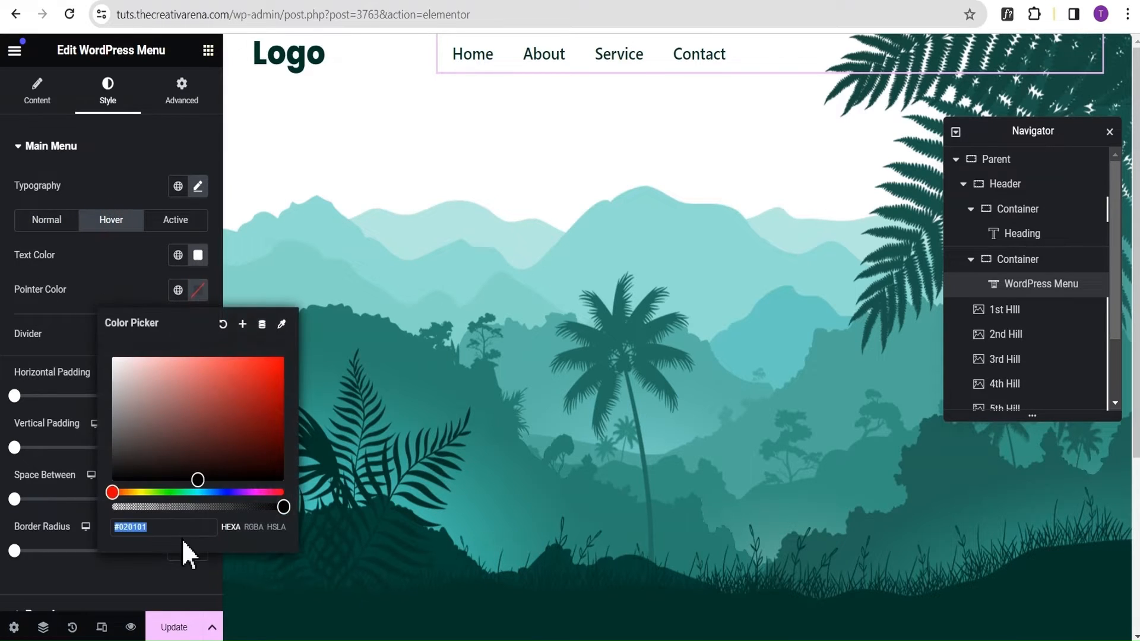
pyautogui.write('0033')
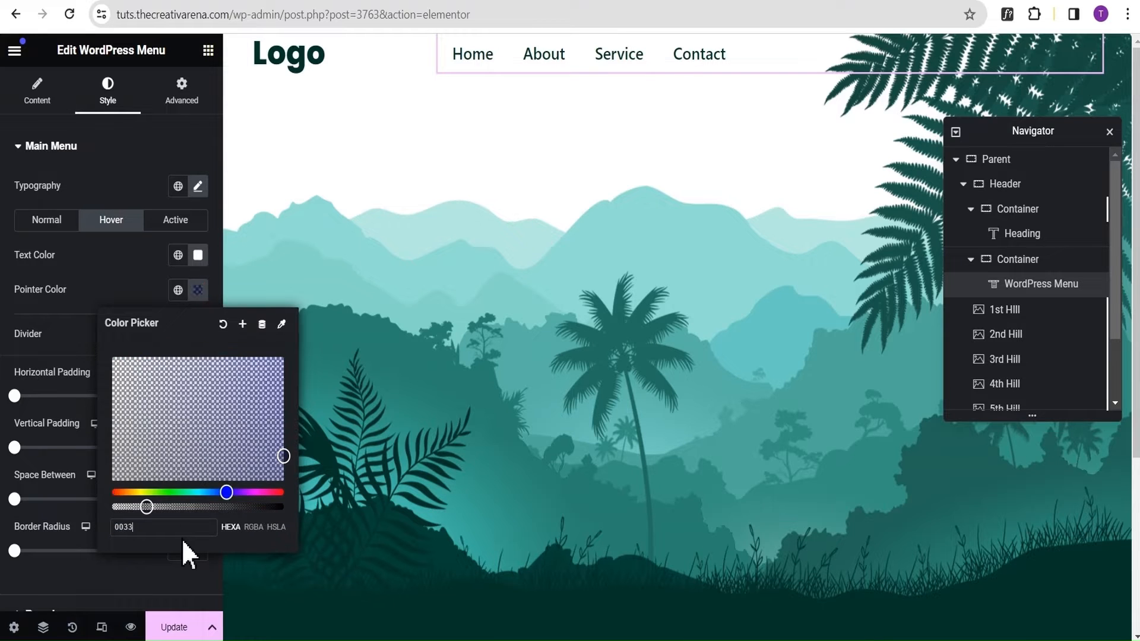
pyautogui.write('29')
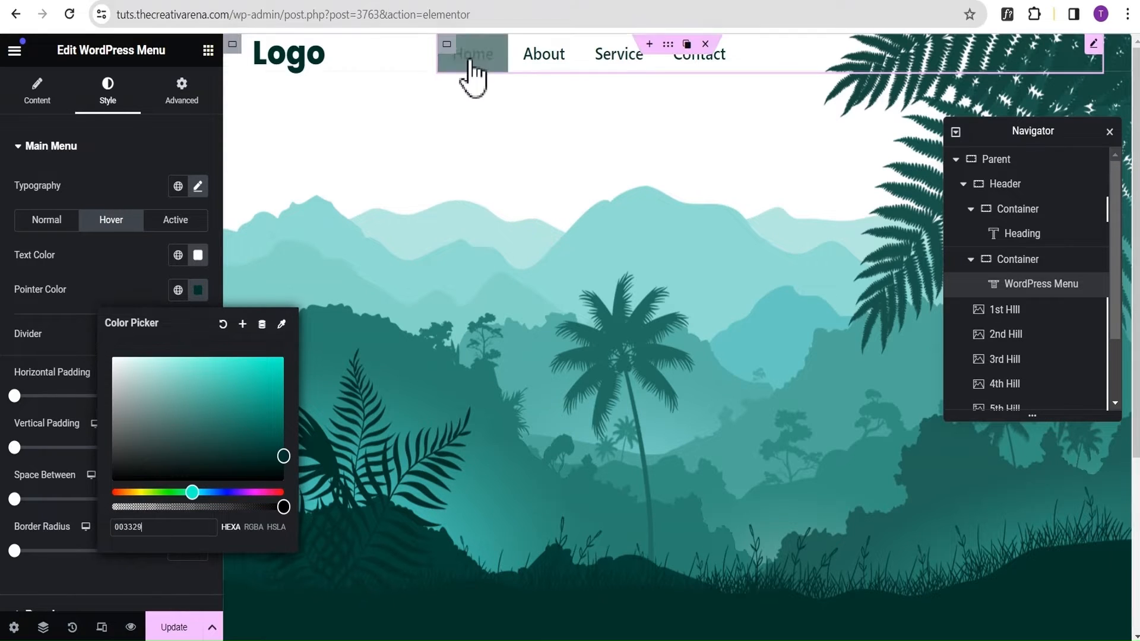
pyautogui.click(110, 272)
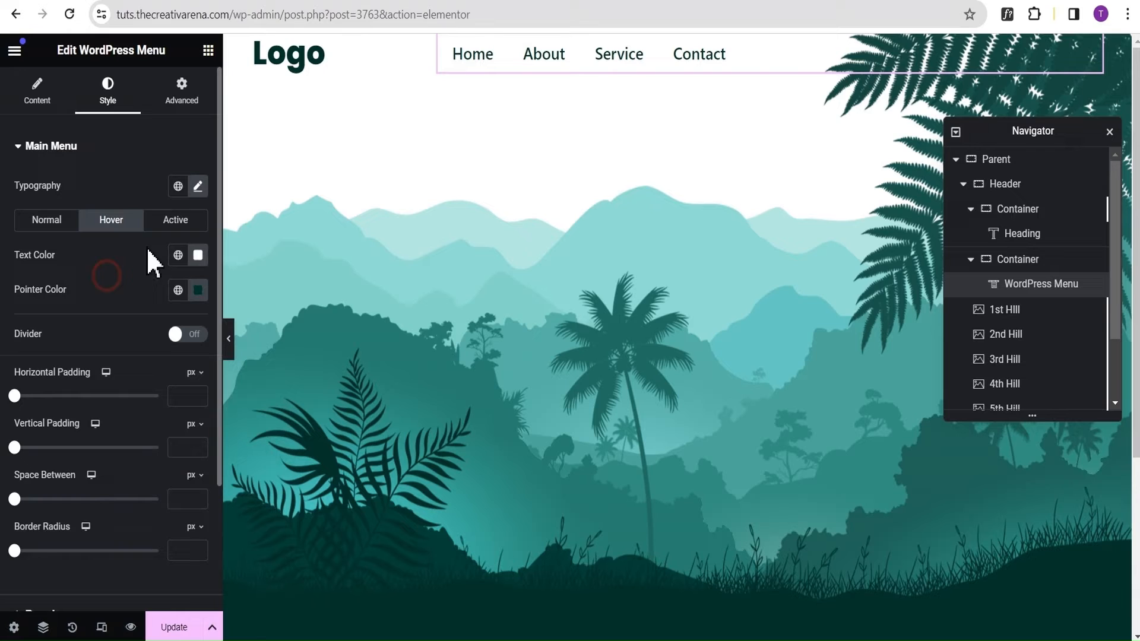
# Give the main menu's active state a white text color and a #003329 pointer color.
pyautogui.click(176, 221)
pyautogui.click(197, 257)
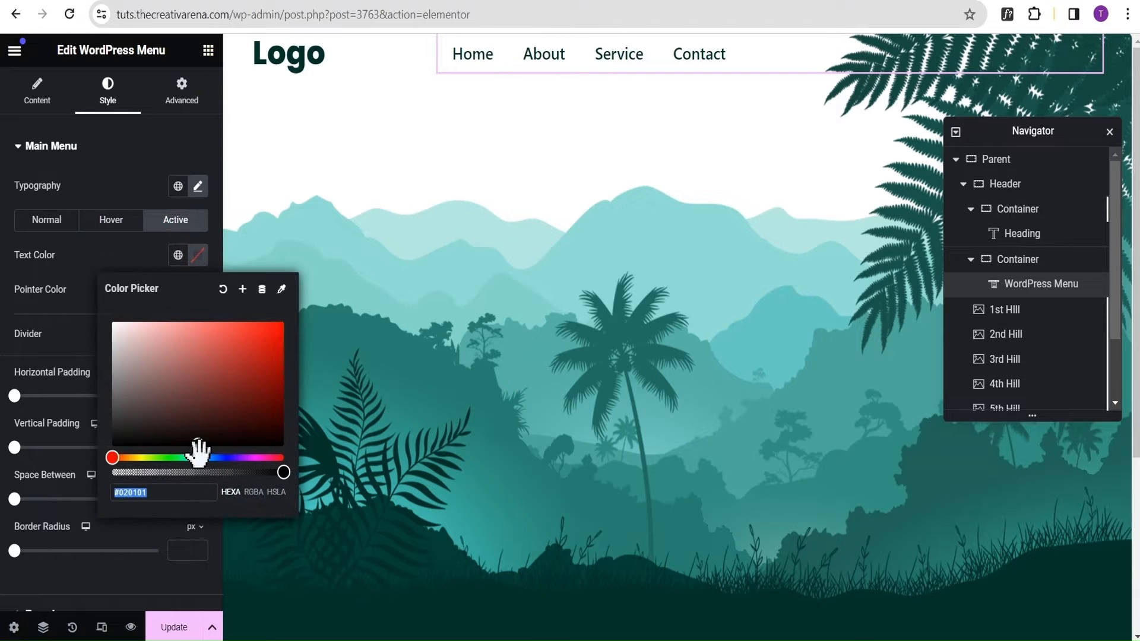
pyautogui.moveTo(198, 448)
pyautogui.mouseDown()
pyautogui.moveTo(153, 408)
pyautogui.moveTo(72, 294)
pyautogui.mouseUp()
pyautogui.click(94, 247)
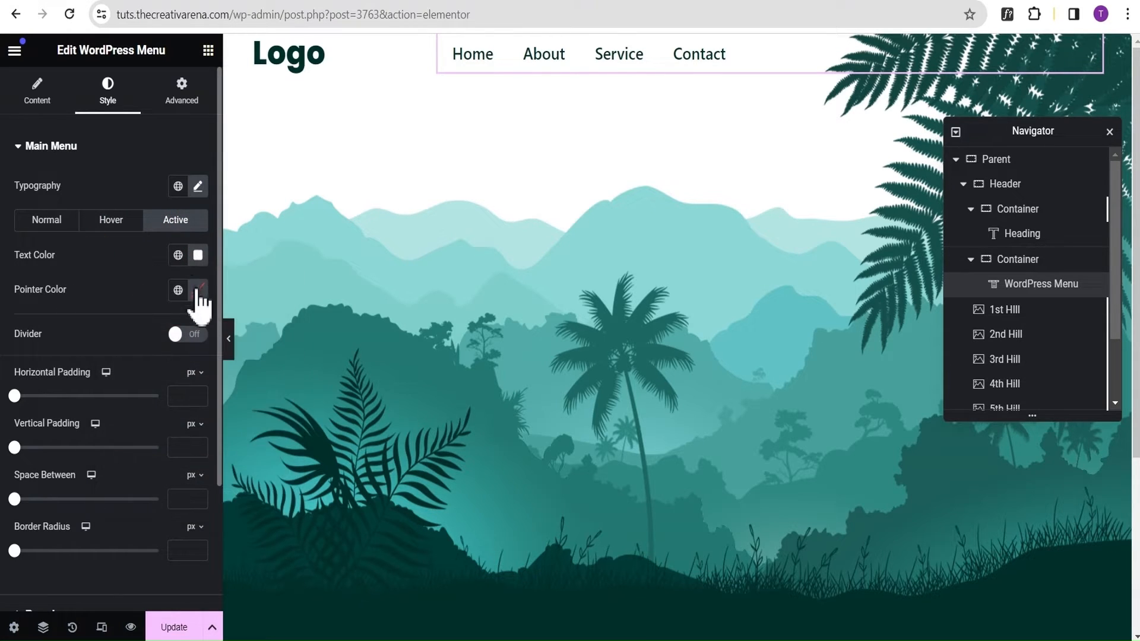
pyautogui.click(198, 290)
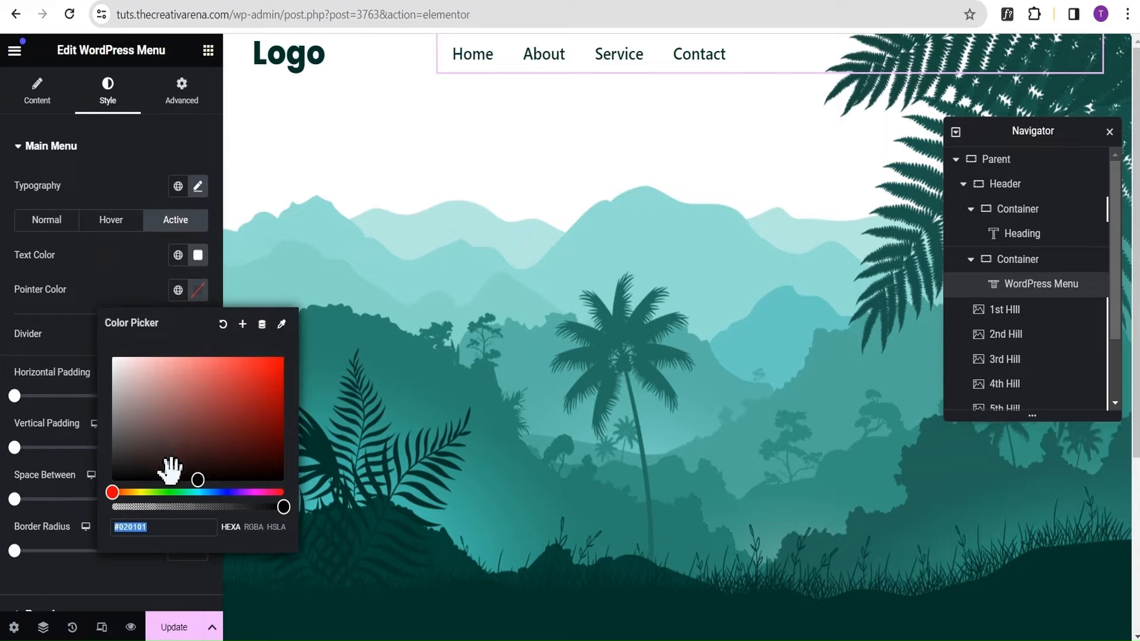
pyautogui.write('003329')
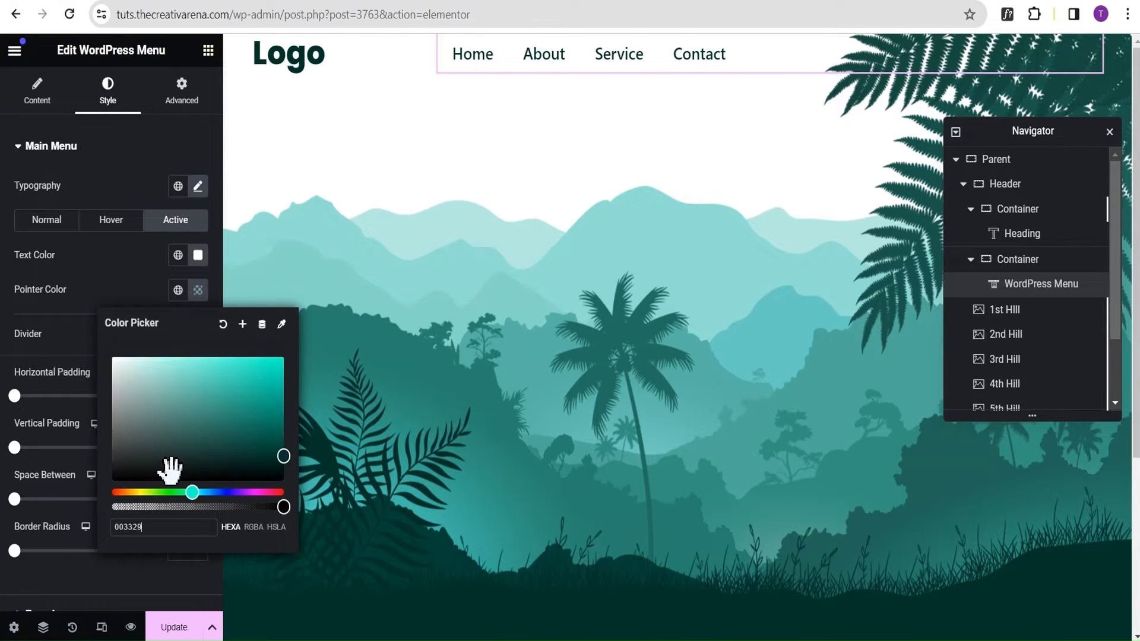
pyautogui.click(112, 264)
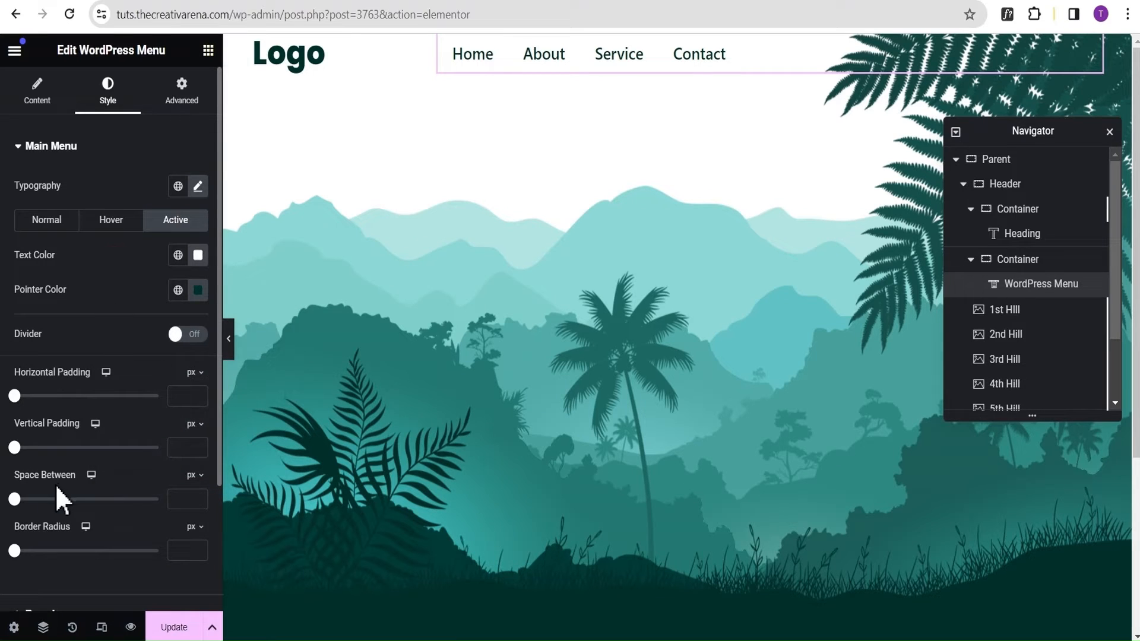
# Set the main menu's space between items to 10 px and its border radius to 30 px.
pyautogui.click(186, 501)
pyautogui.write('10')
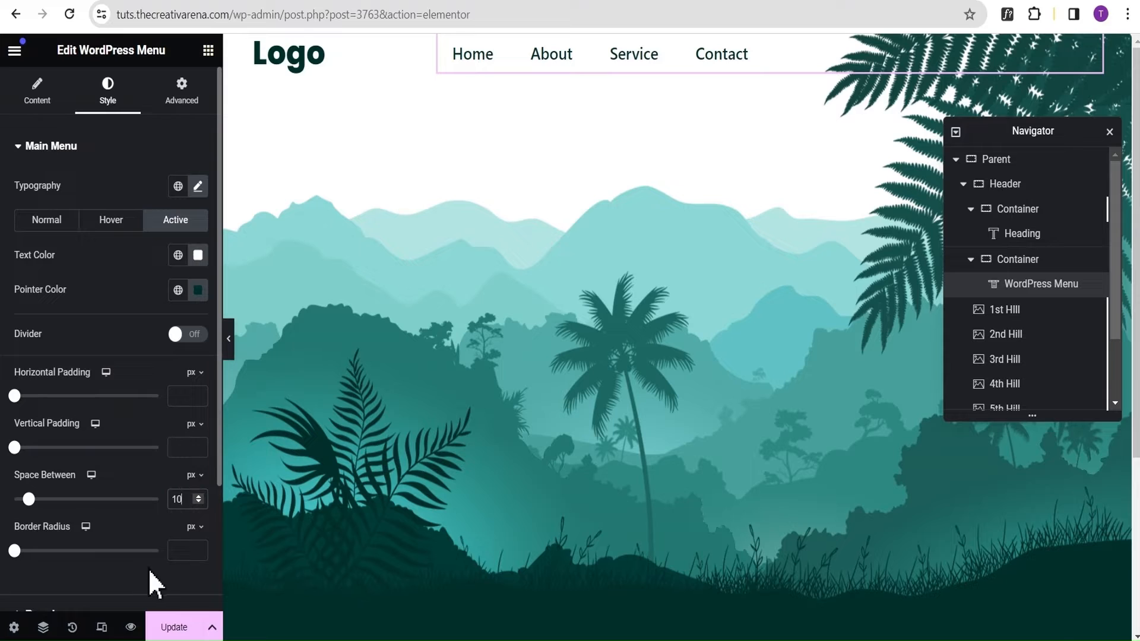
pyautogui.click(186, 551)
pyautogui.write('30')
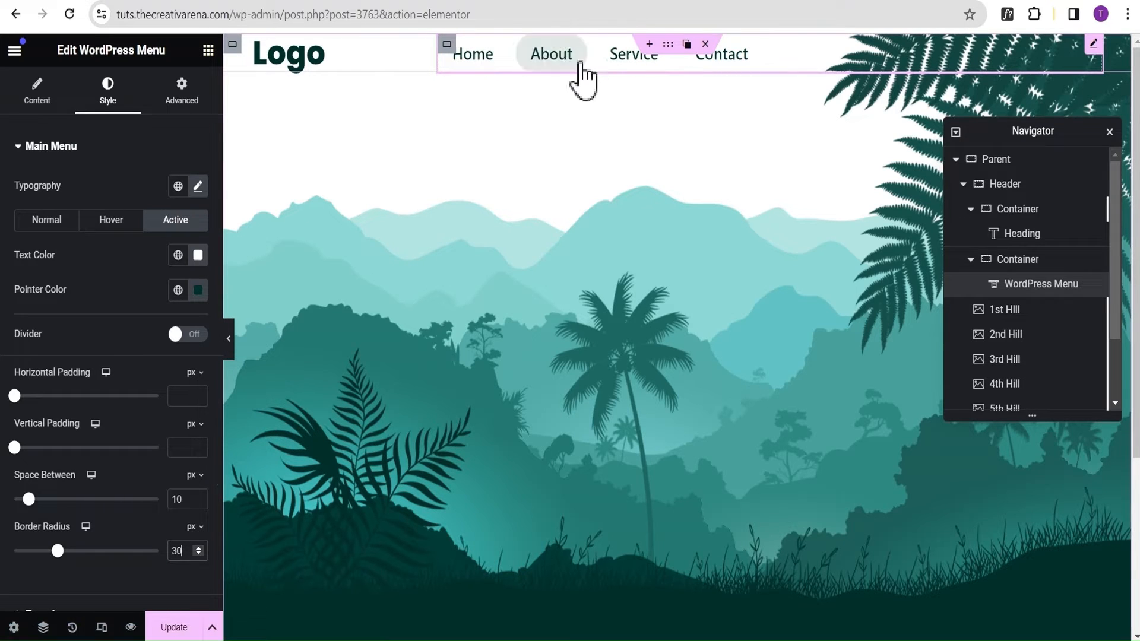
# Unlink the Header container's padding values, set the top padding to 20 px, and preview the page at full width.
pyautogui.click(1020, 187)
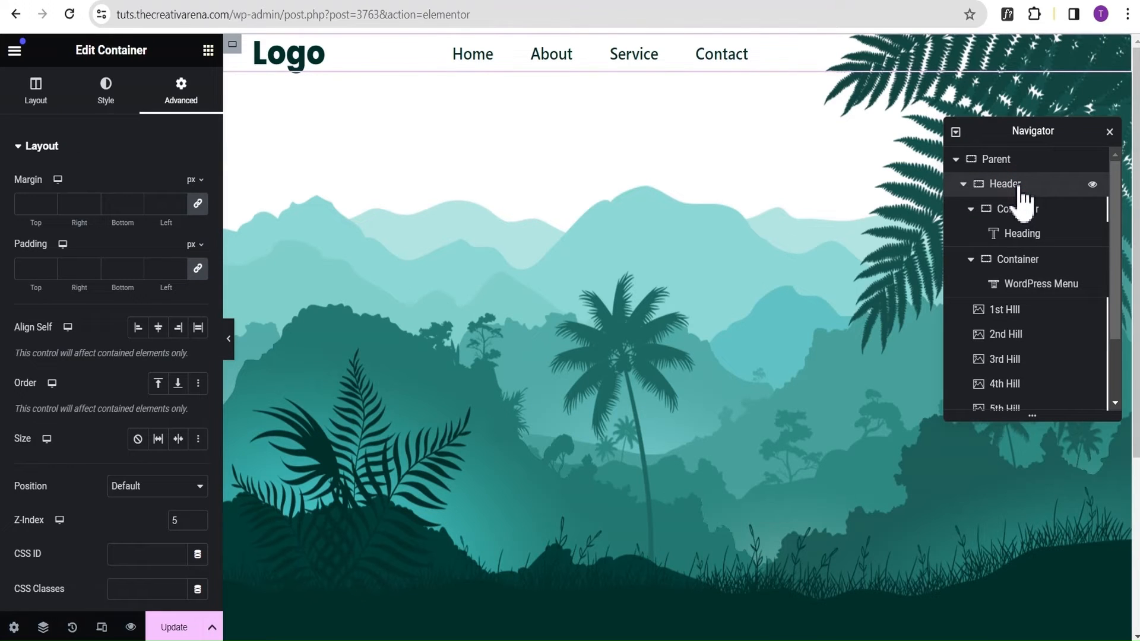
pyautogui.click(200, 270)
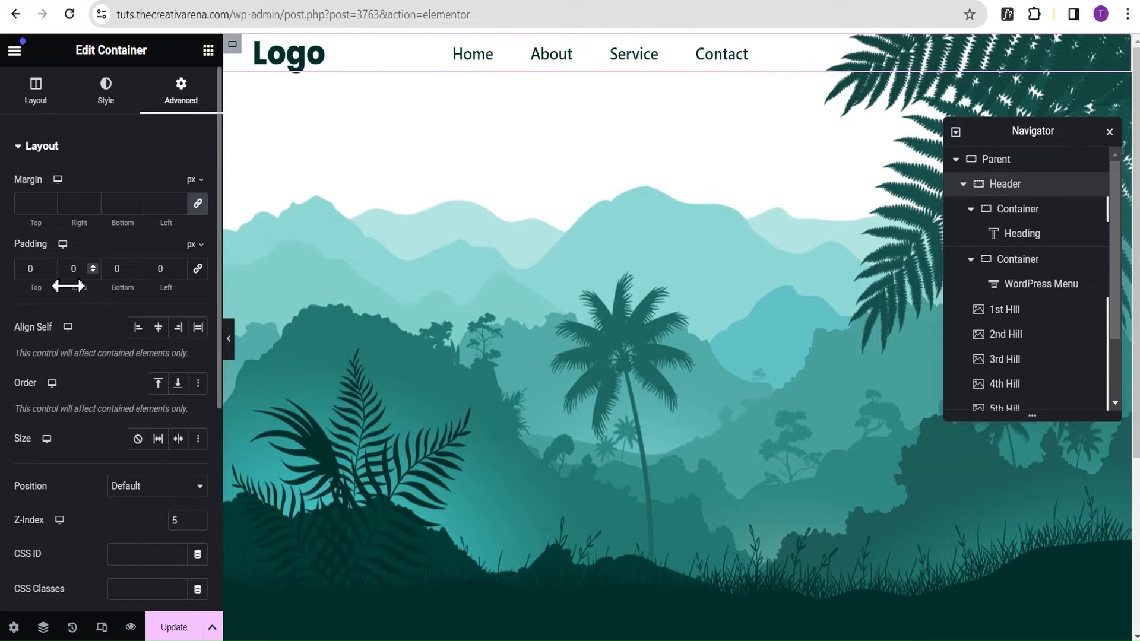
pyautogui.write('2')
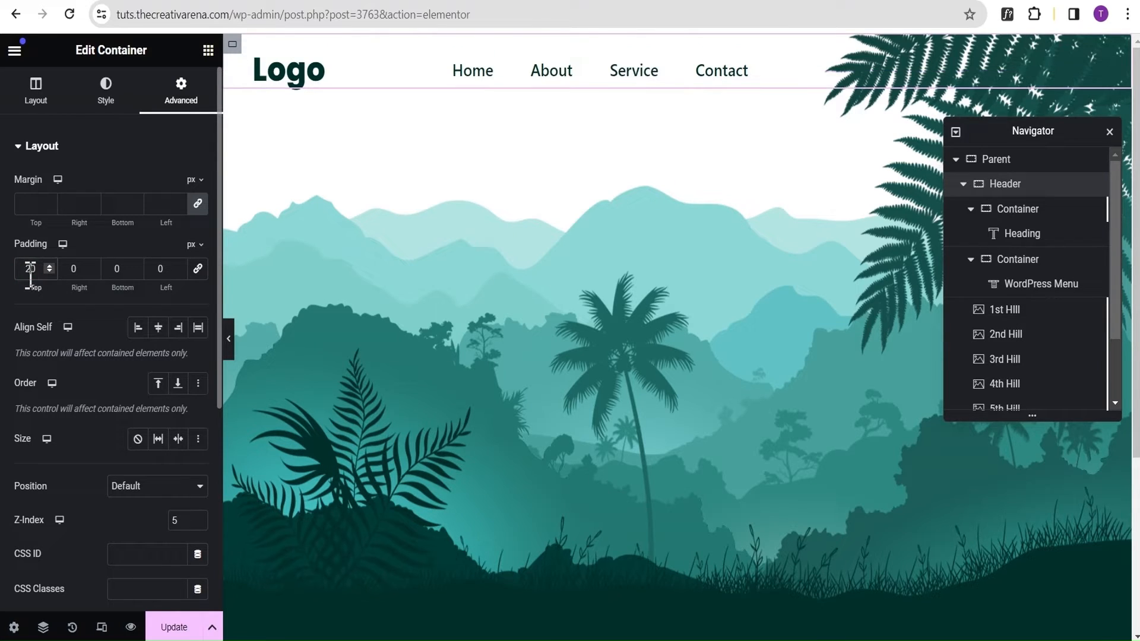
pyautogui.click(232, 349)
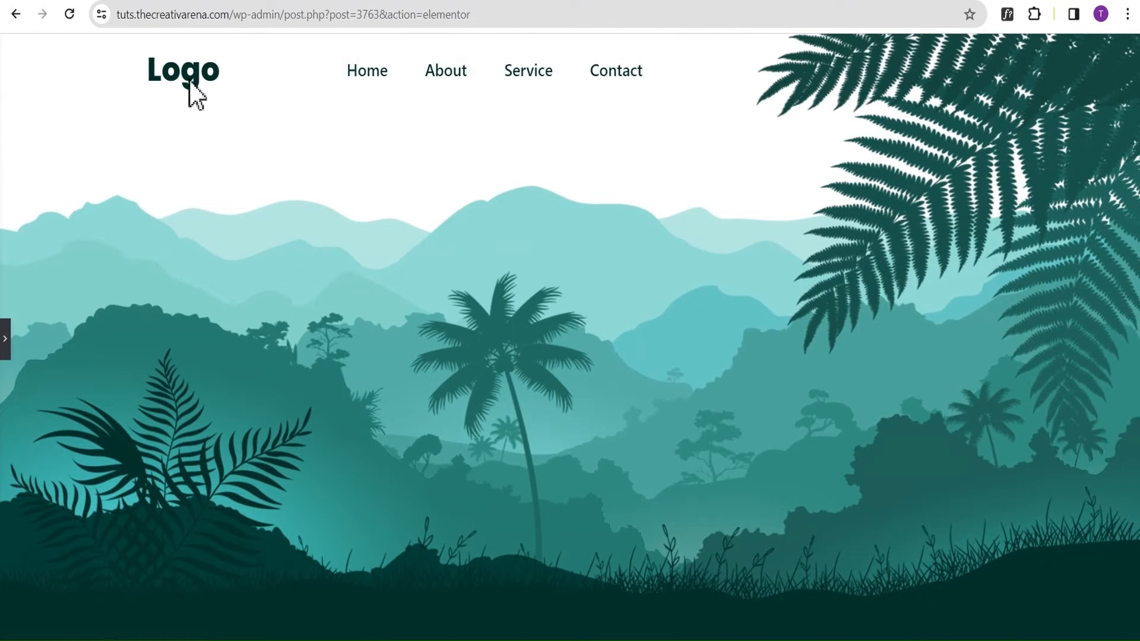
pyautogui.click(6, 344)
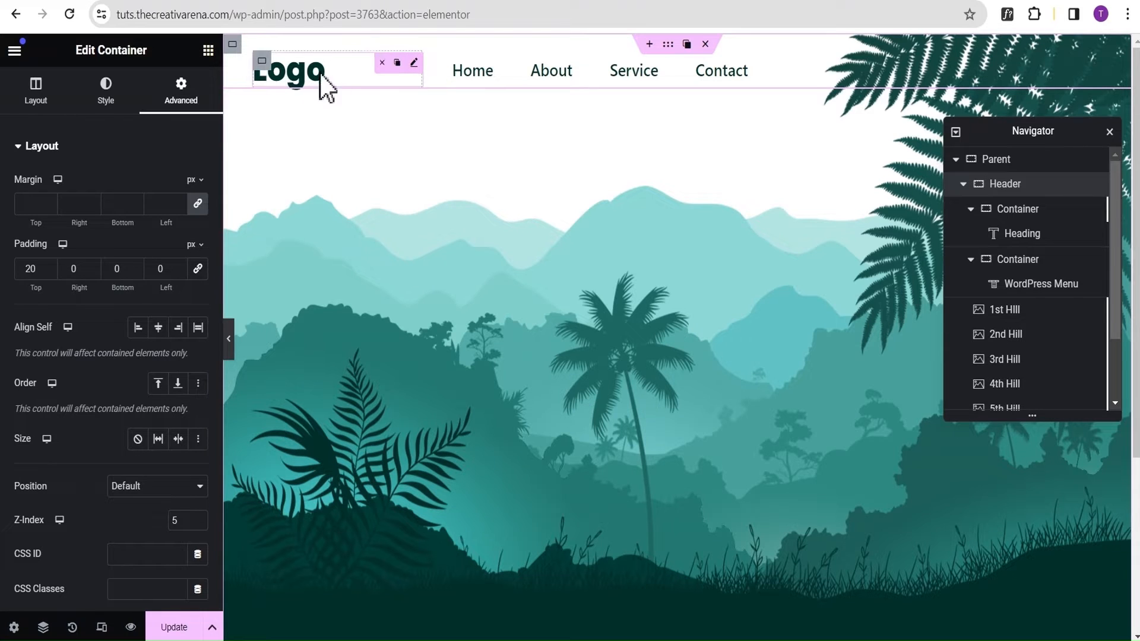
# Set the link of the Logo heading to # and preview the page at full width.
pyautogui.click(413, 62)
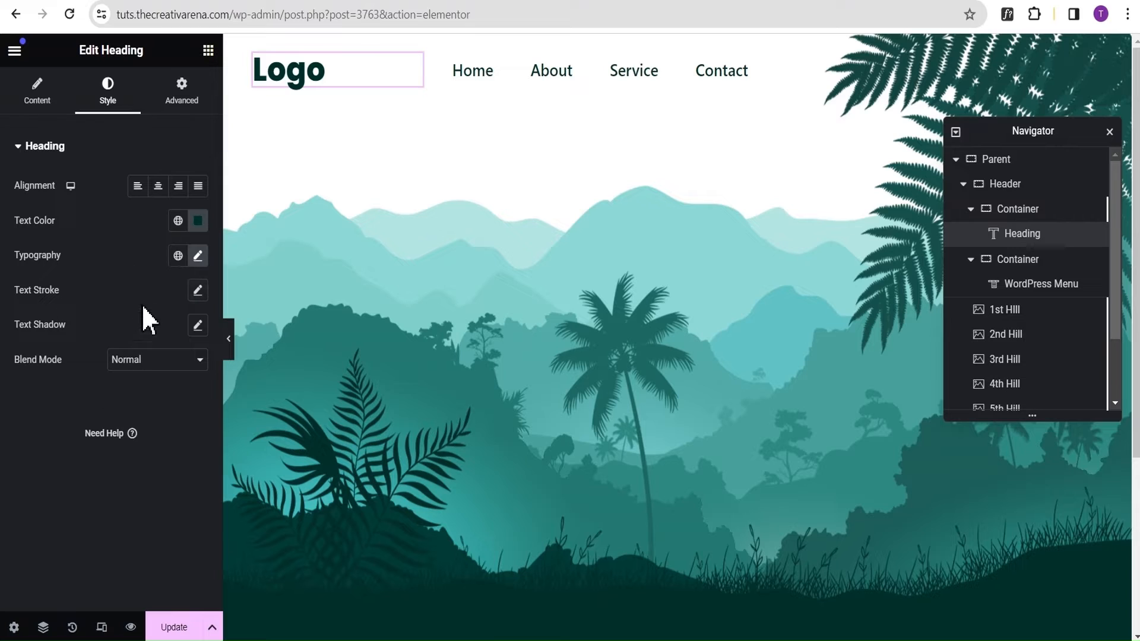
pyautogui.click(37, 100)
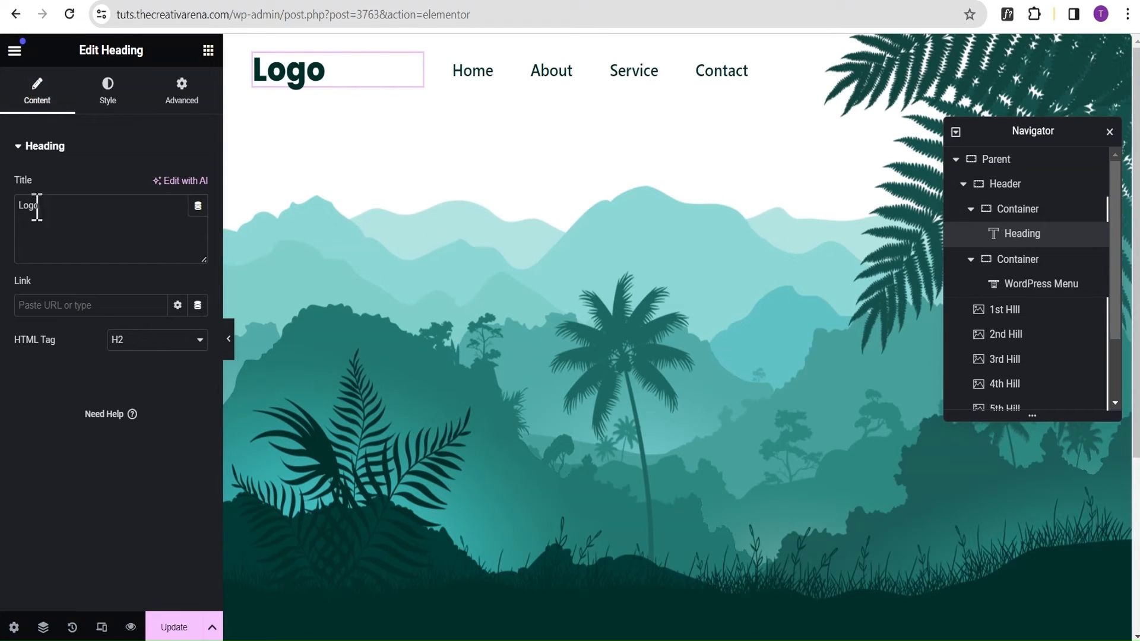
pyautogui.click(65, 306)
pyautogui.write('#')
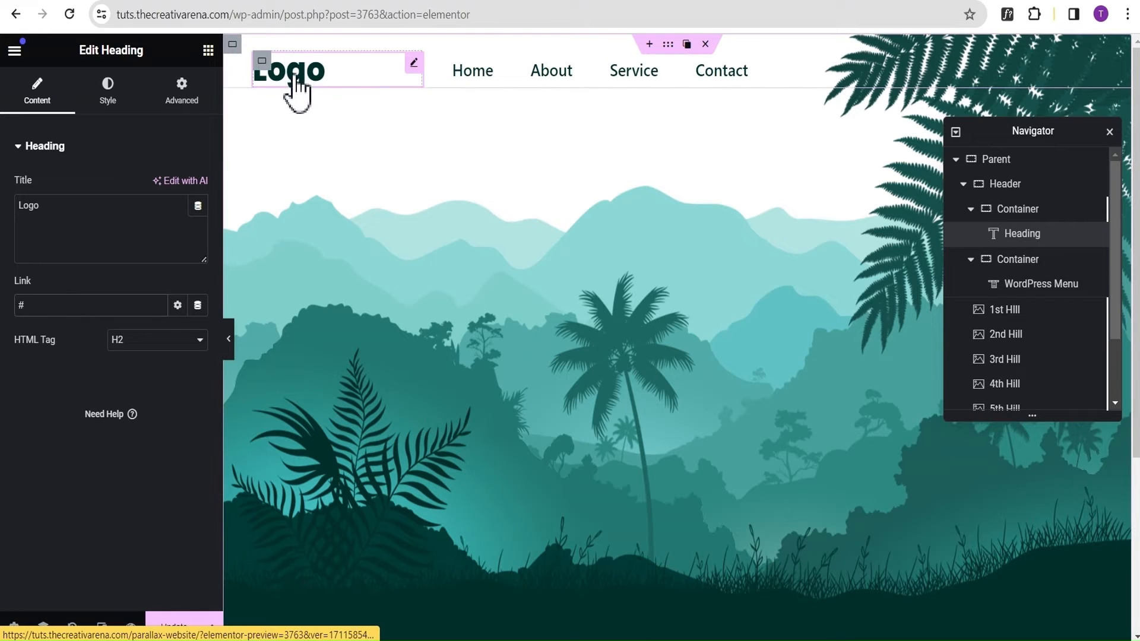
pyautogui.click(228, 339)
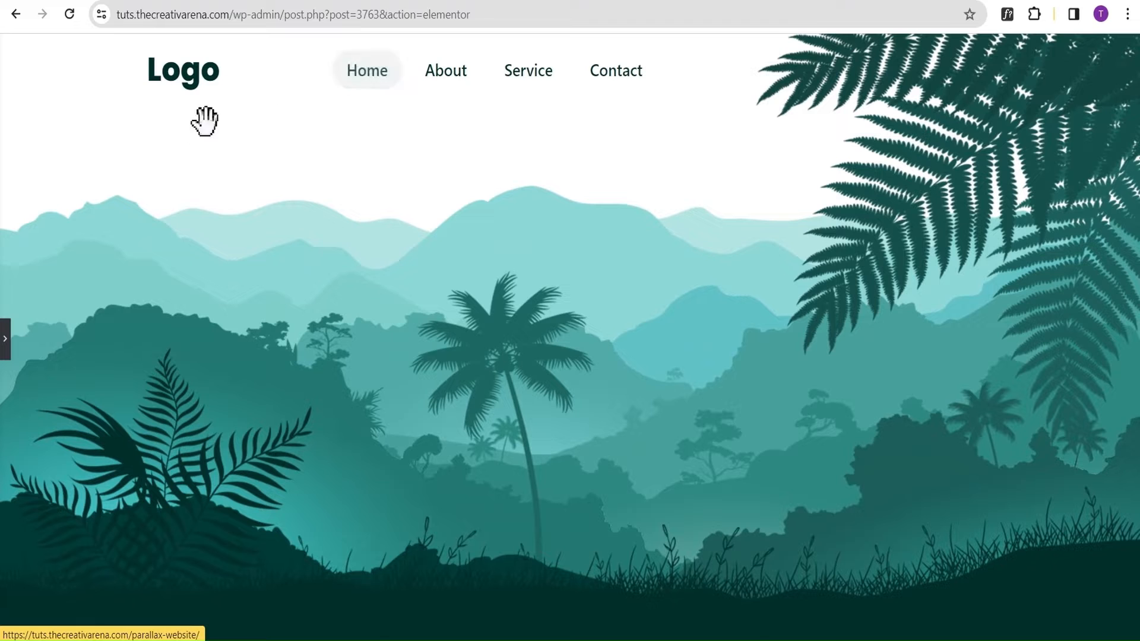
pyautogui.click(6, 342)
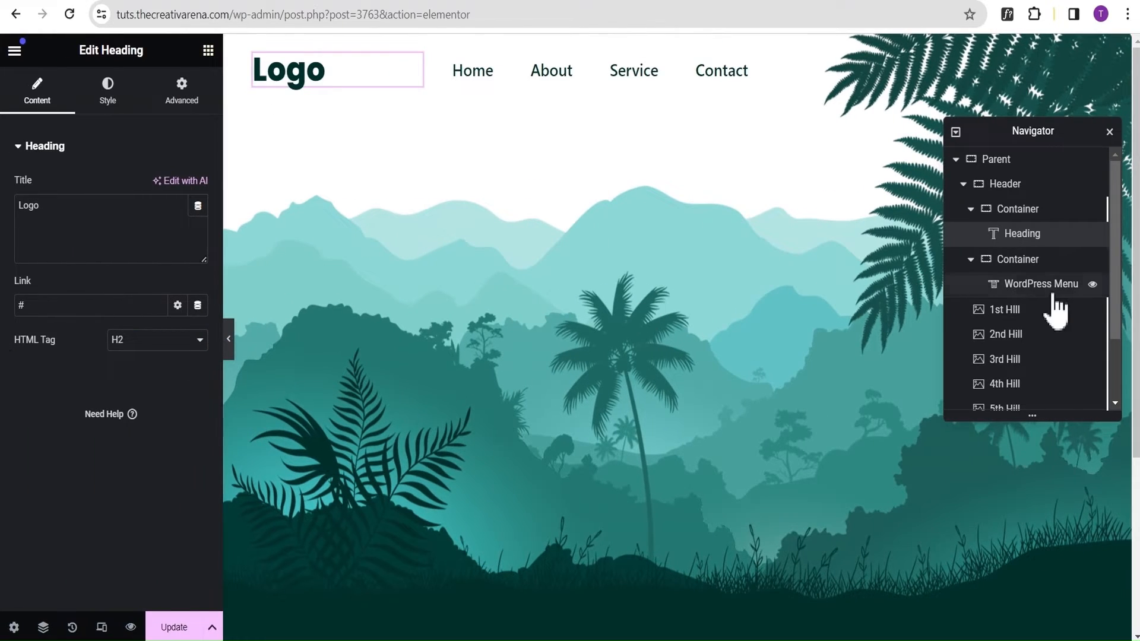
# Add a Heading widget to the Parent container and place it between the Header and the 1st Hill image.
pyautogui.click(963, 184)
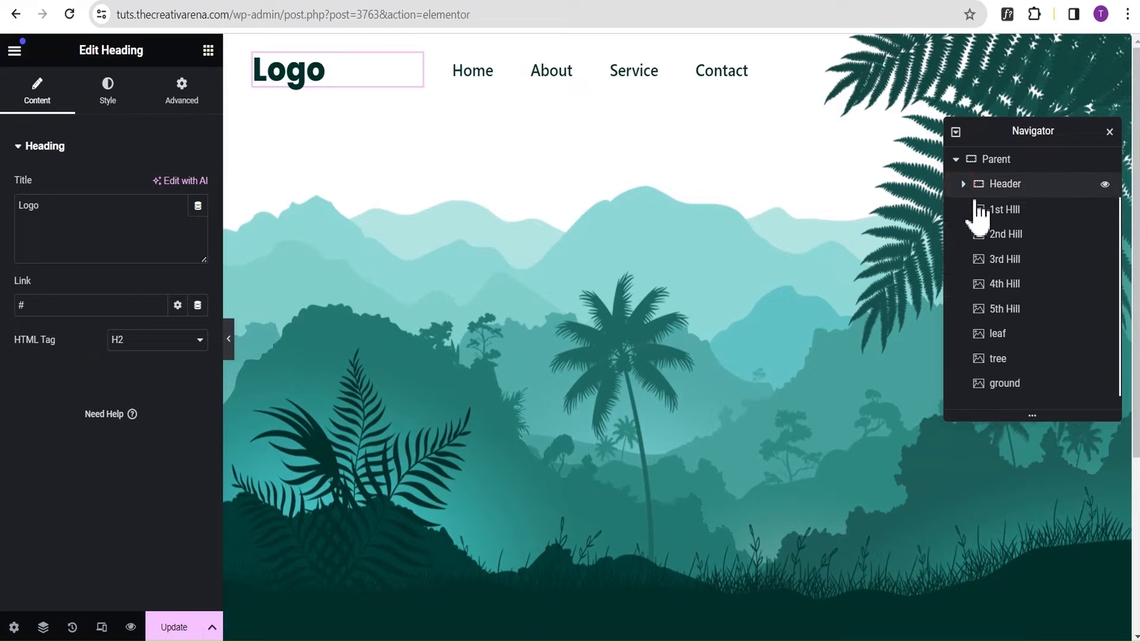
pyautogui.click(207, 51)
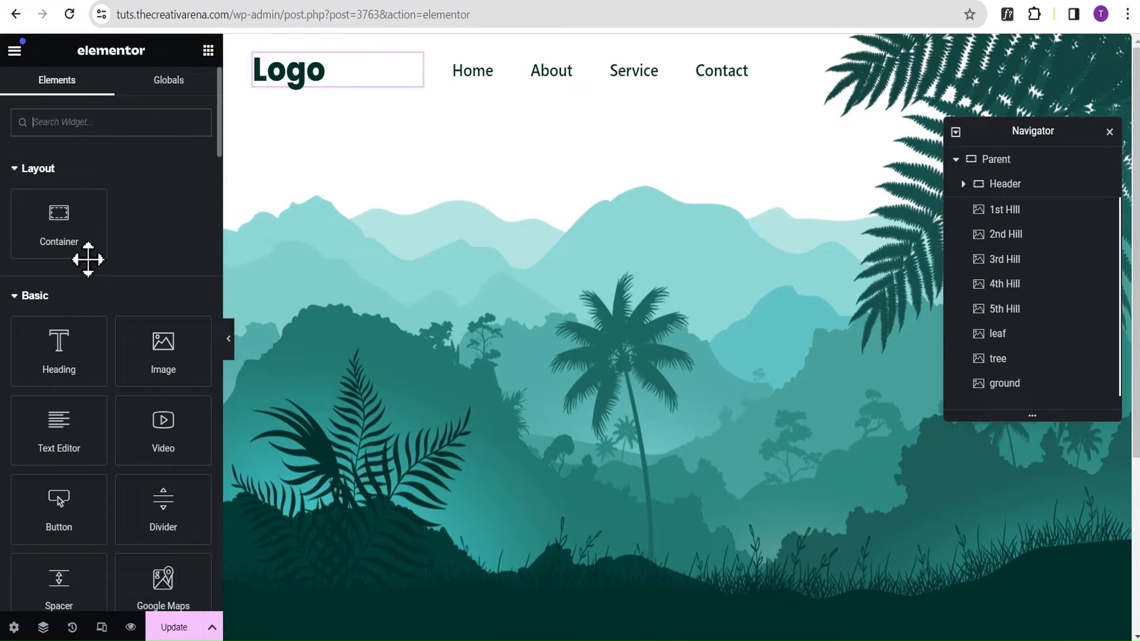
pyautogui.moveTo(58, 352); pyautogui.dragTo(630, 116)
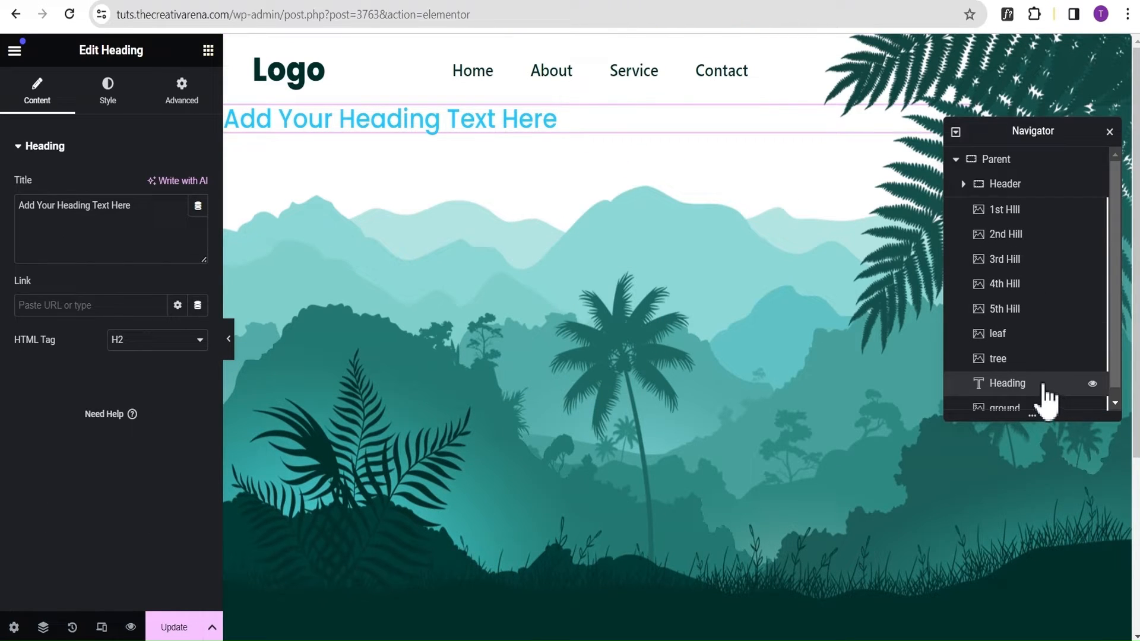
pyautogui.moveTo(1041, 399); pyautogui.dragTo(1030, 215)
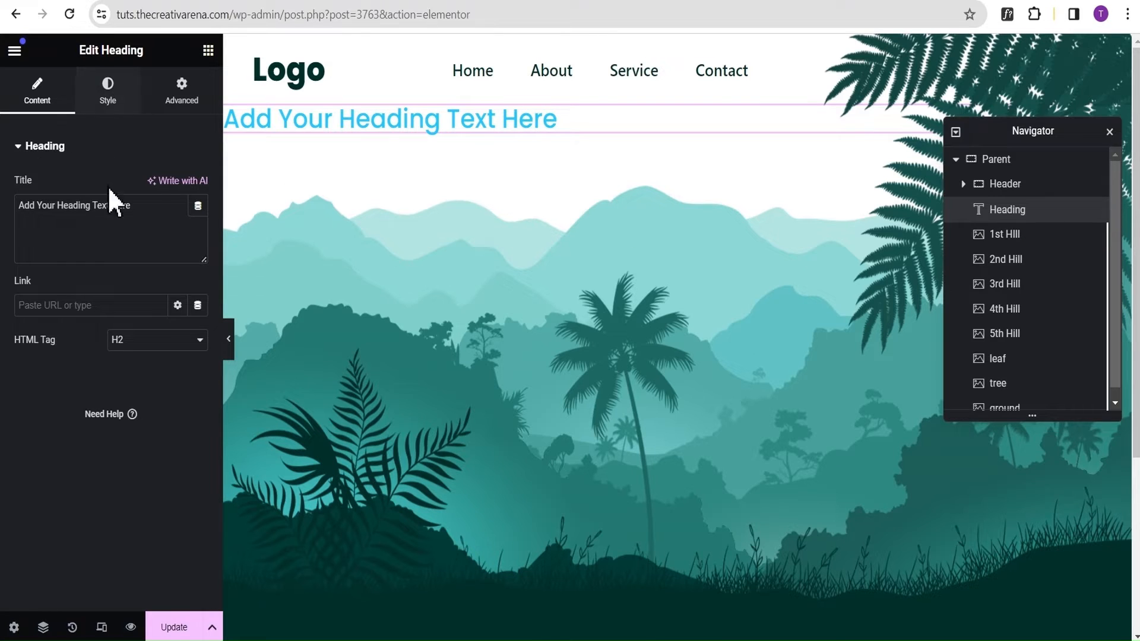
# Replace the new heading's title with "Parallax Website".
pyautogui.moveTo(143, 200); pyautogui.dragTo(4, 202)
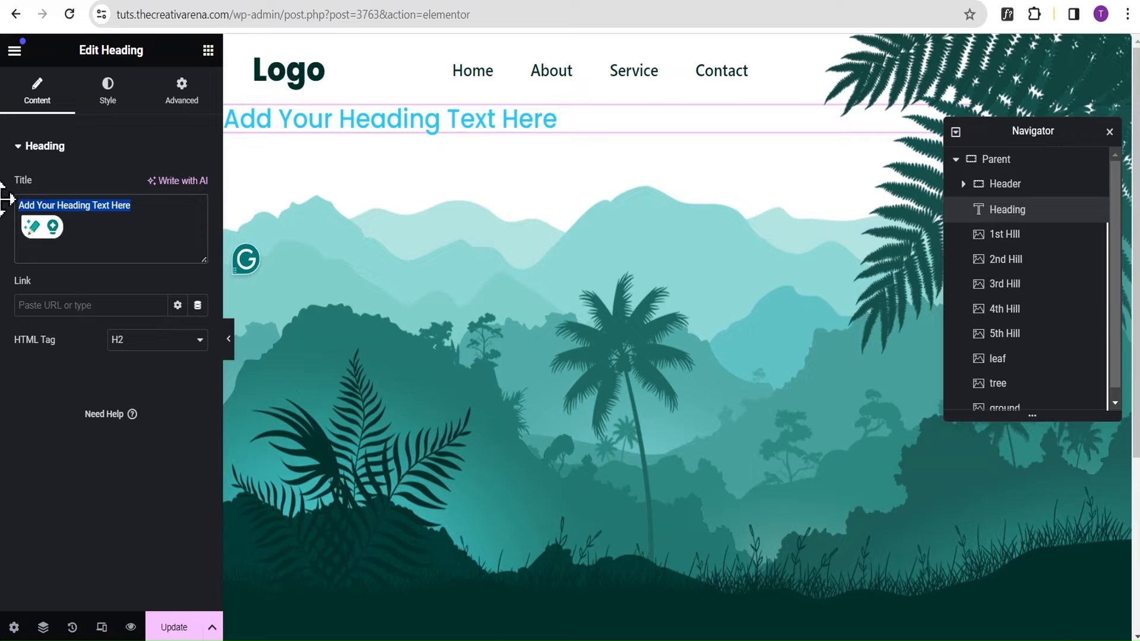
pyautogui.write('Parall')
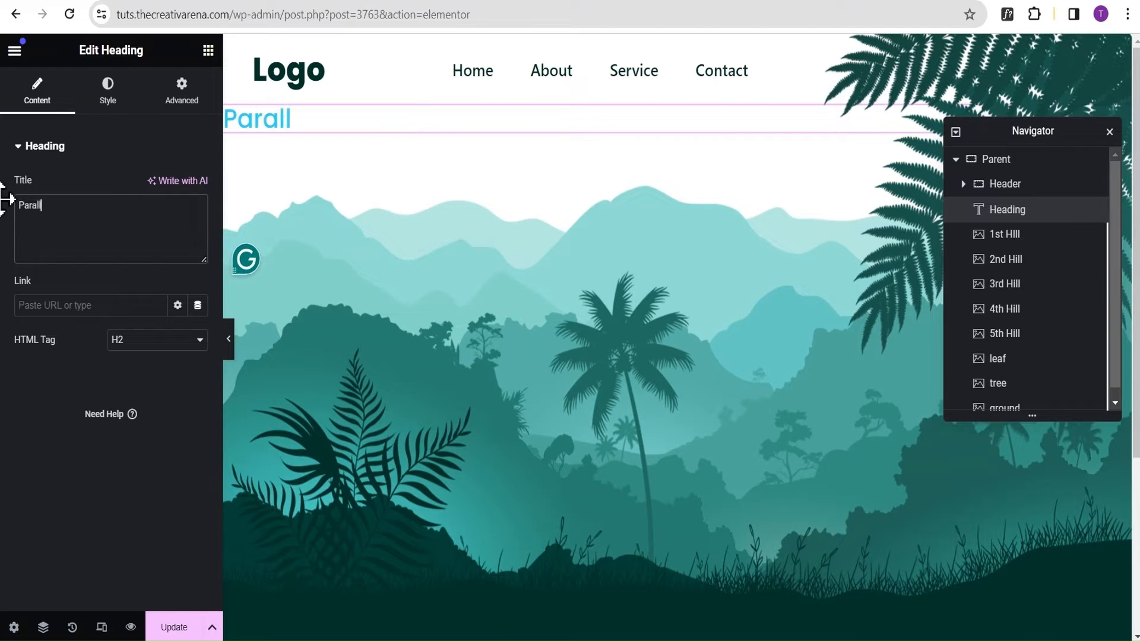
pyautogui.write('ax Webso')
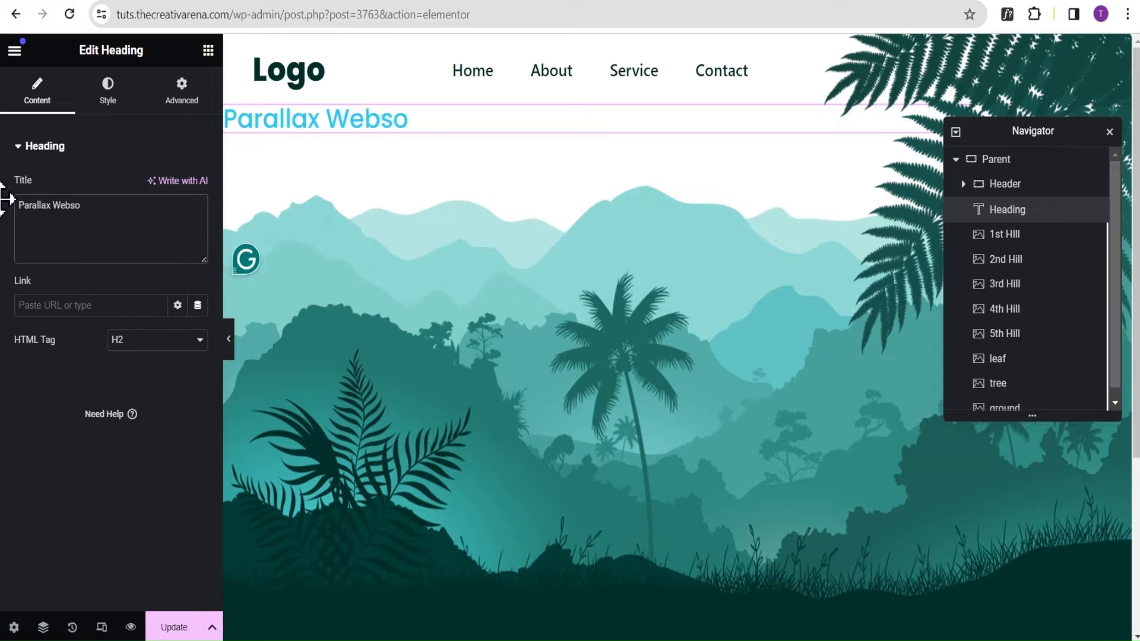
pyautogui.press('BackSpace')
pyautogui.write('ite')
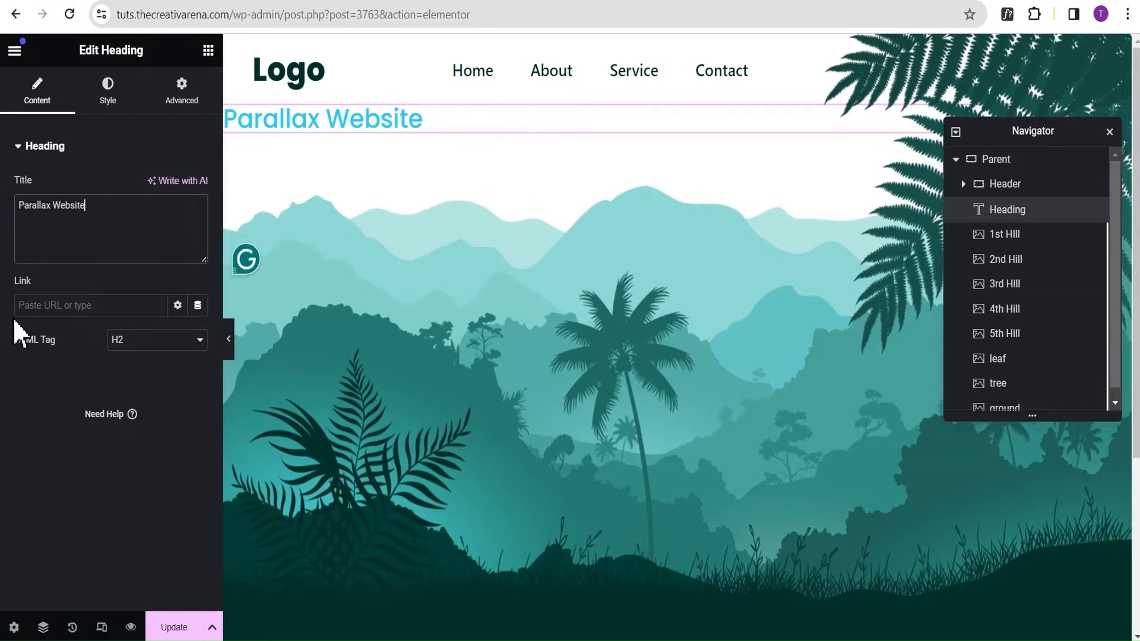
# Center the Parallax Website heading and set its text color to #FFFFFF.
pyautogui.click(107, 92)
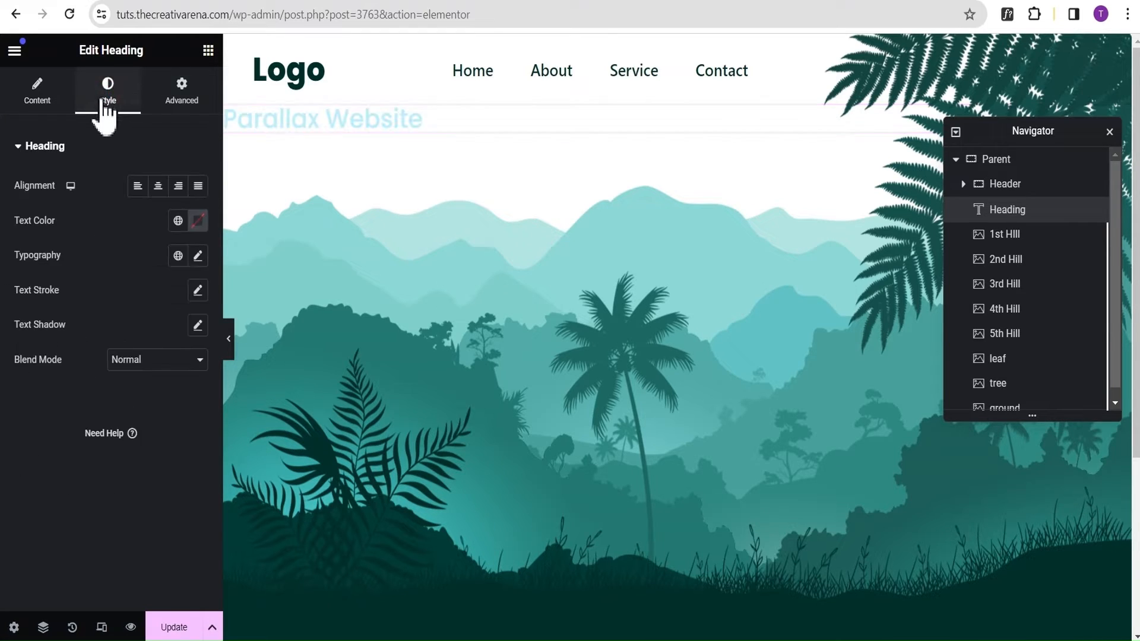
pyautogui.click(158, 187)
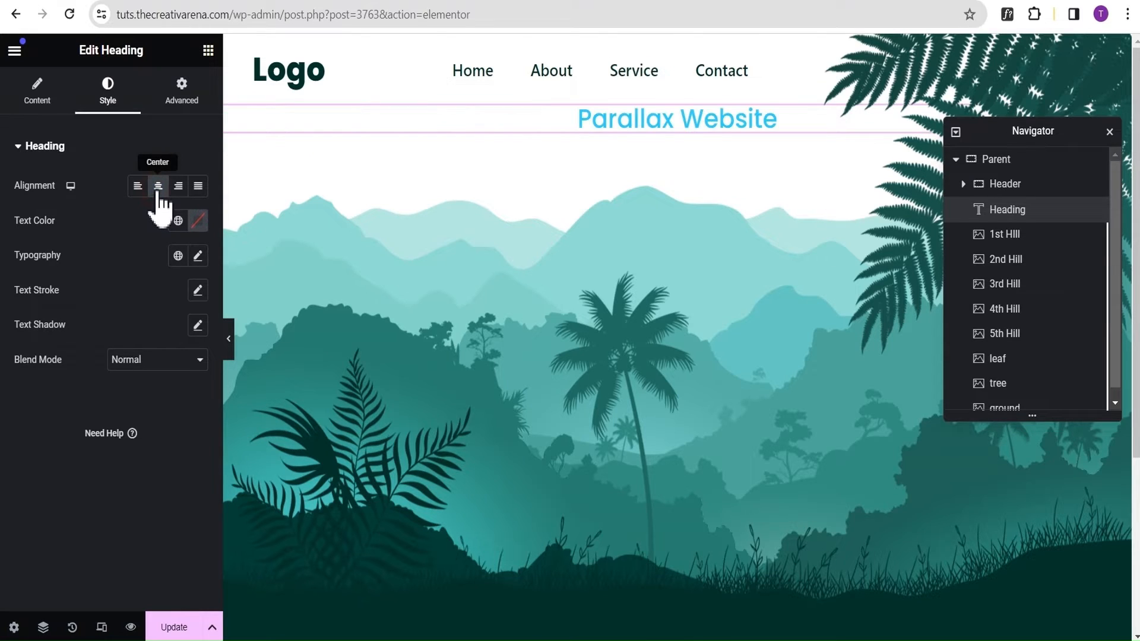
pyautogui.click(198, 222)
pyautogui.moveTo(196, 408); pyautogui.dragTo(107, 283)
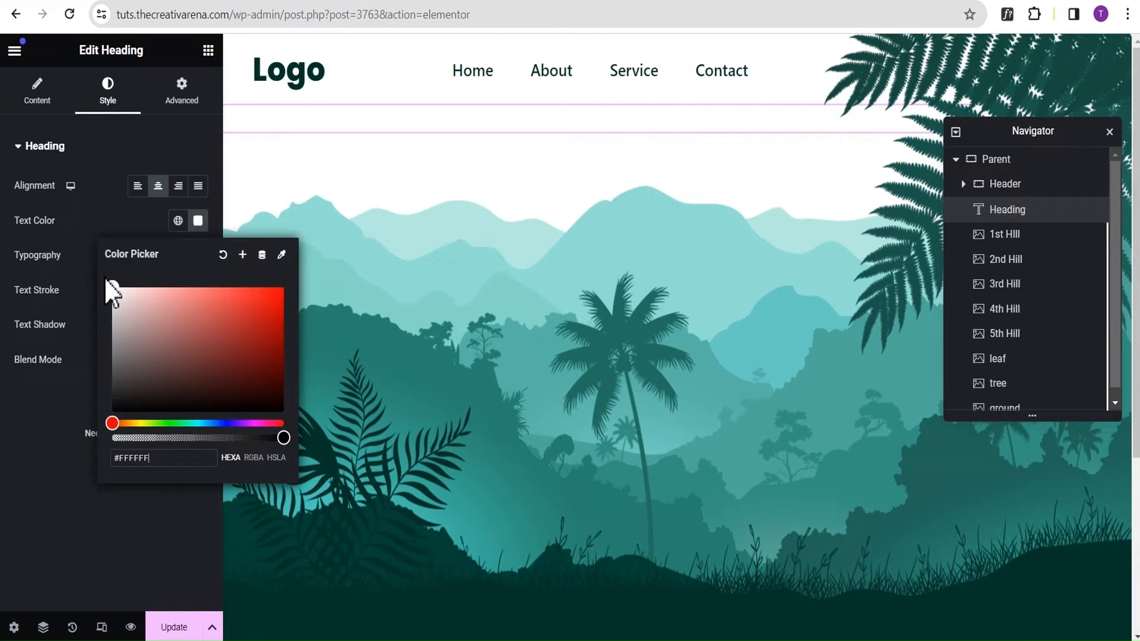
pyautogui.click(97, 268)
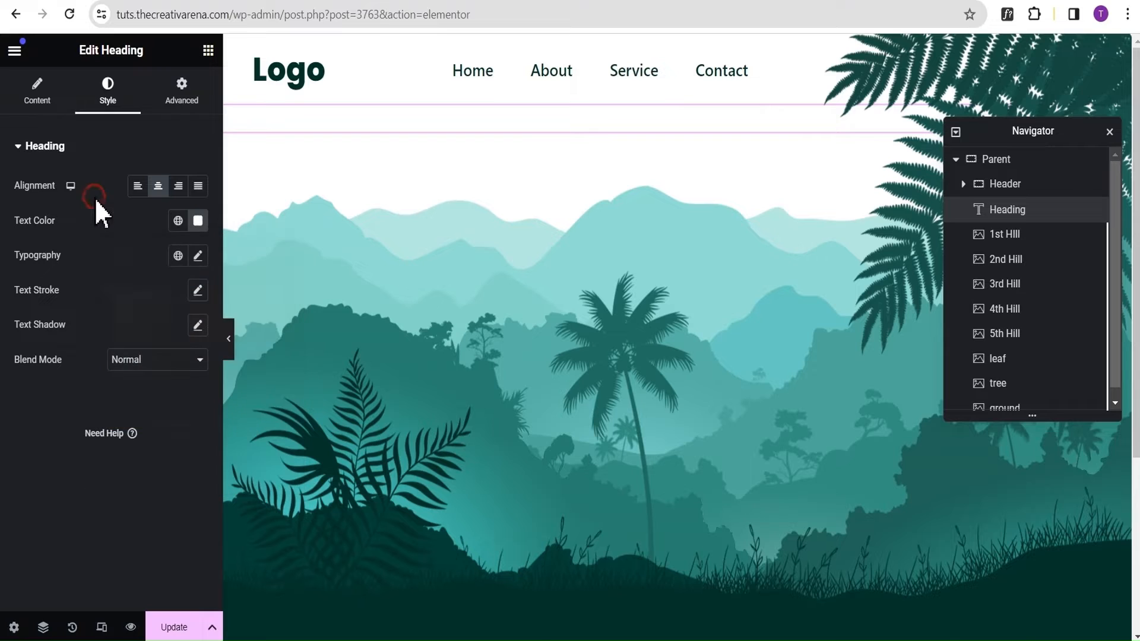
# Set the font size of the Parallax Website heading to 4 em.
pyautogui.click(199, 256)
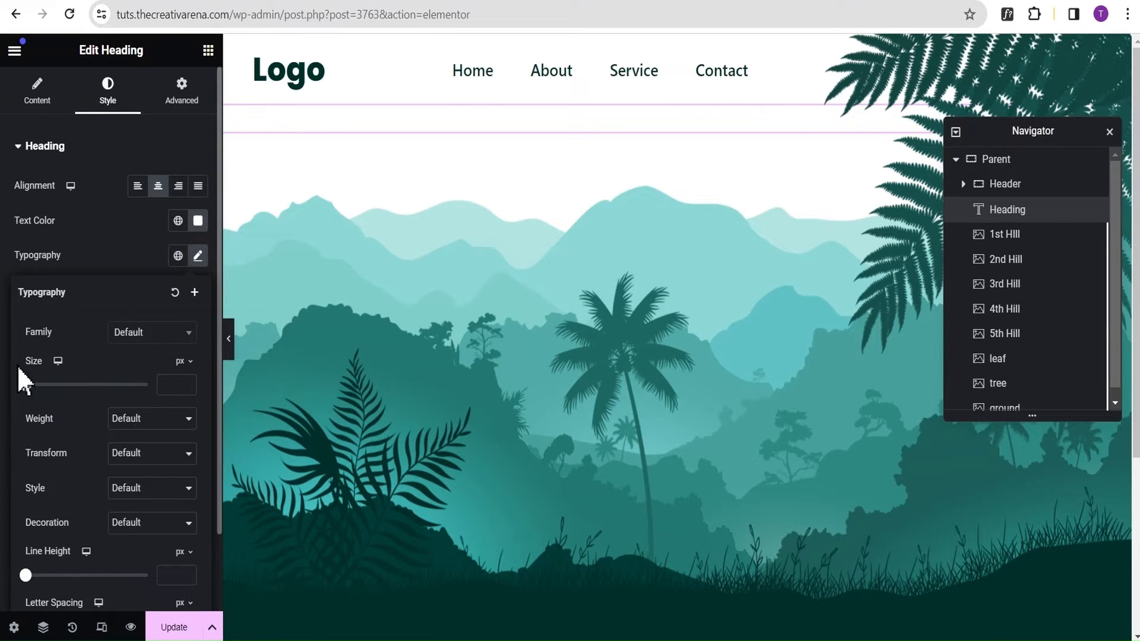
pyautogui.click(181, 361)
pyautogui.click(178, 386)
pyautogui.click(164, 389)
pyautogui.write('4')
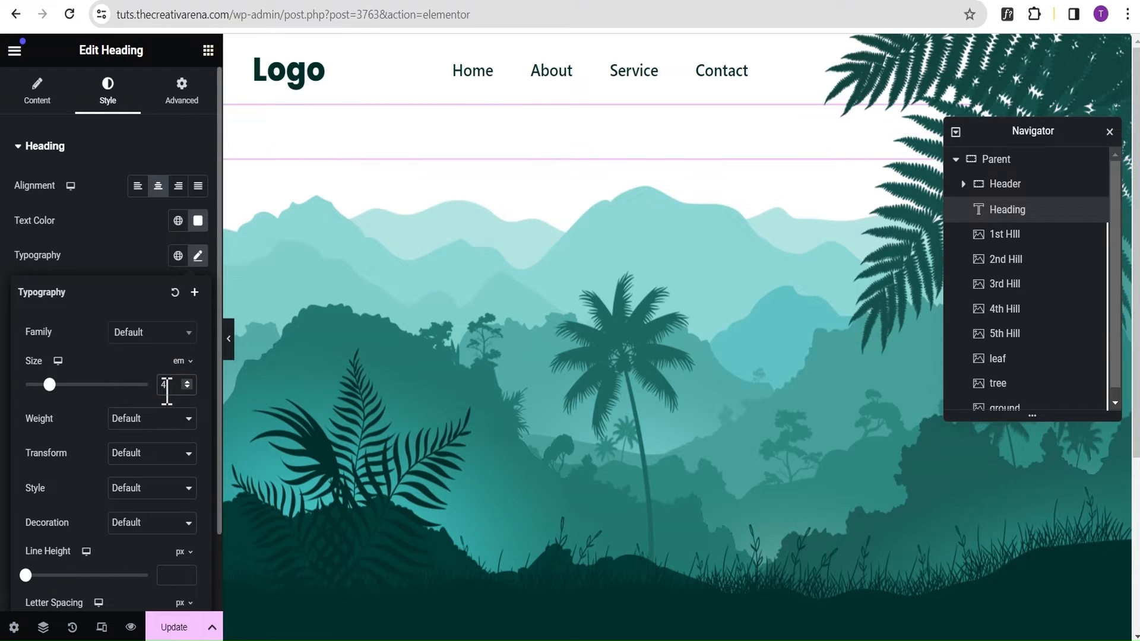
pyautogui.click(113, 255)
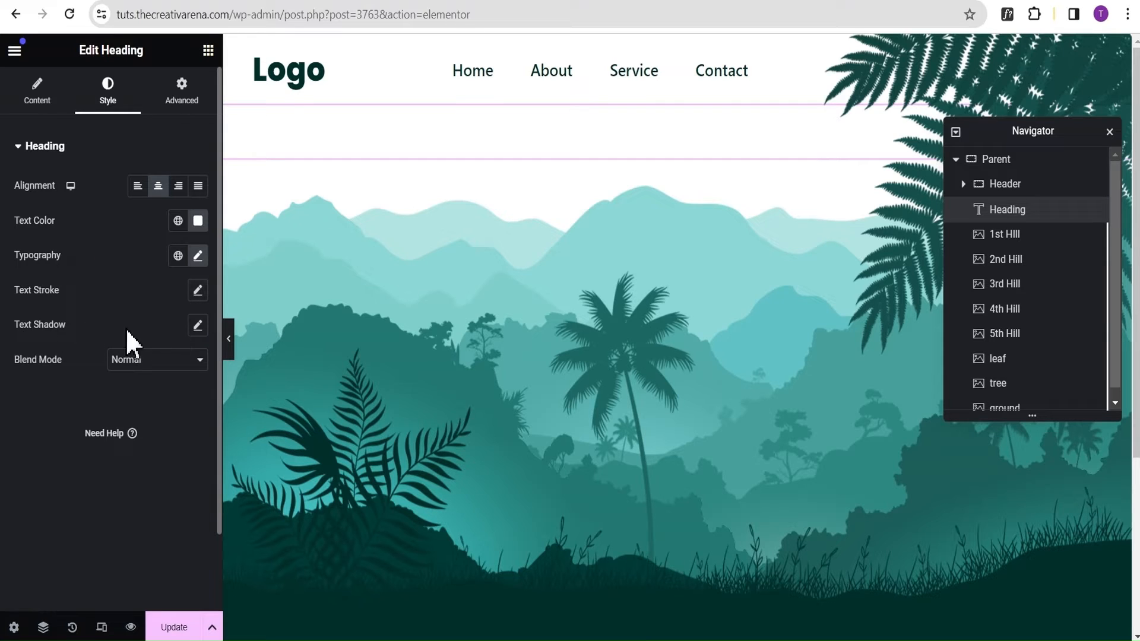
# Add a text shadow with a blur of 6 to the Parallax Website heading.
pyautogui.click(198, 326)
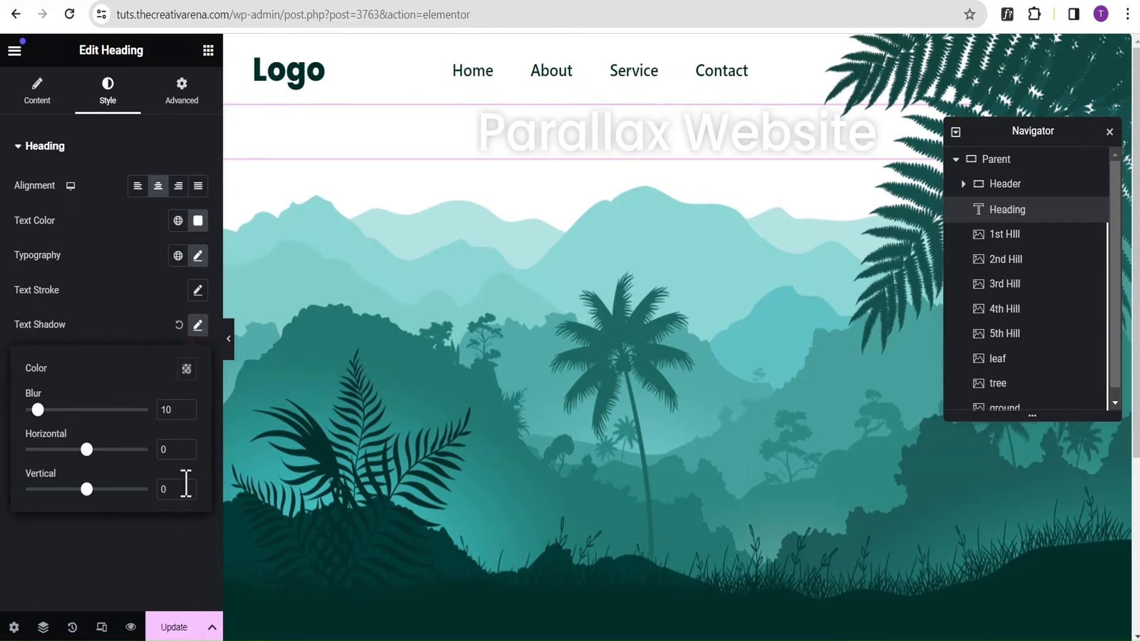
pyautogui.click(190, 415)
pyautogui.click(190, 415)
pyautogui.click(190, 415)
pyautogui.click(190, 415)
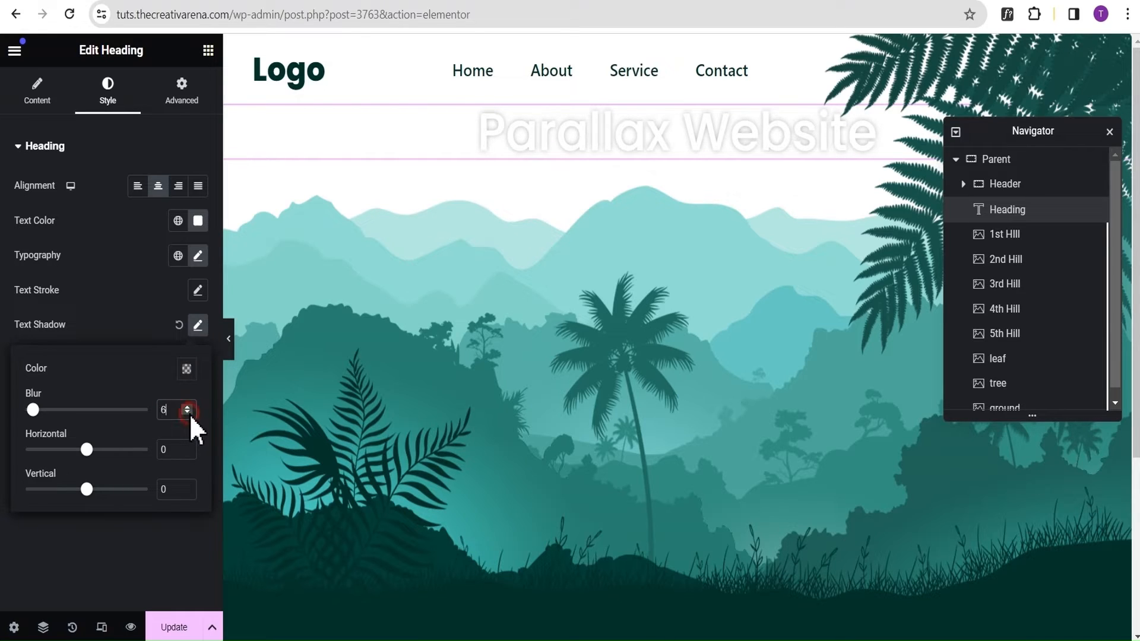
pyautogui.click(123, 294)
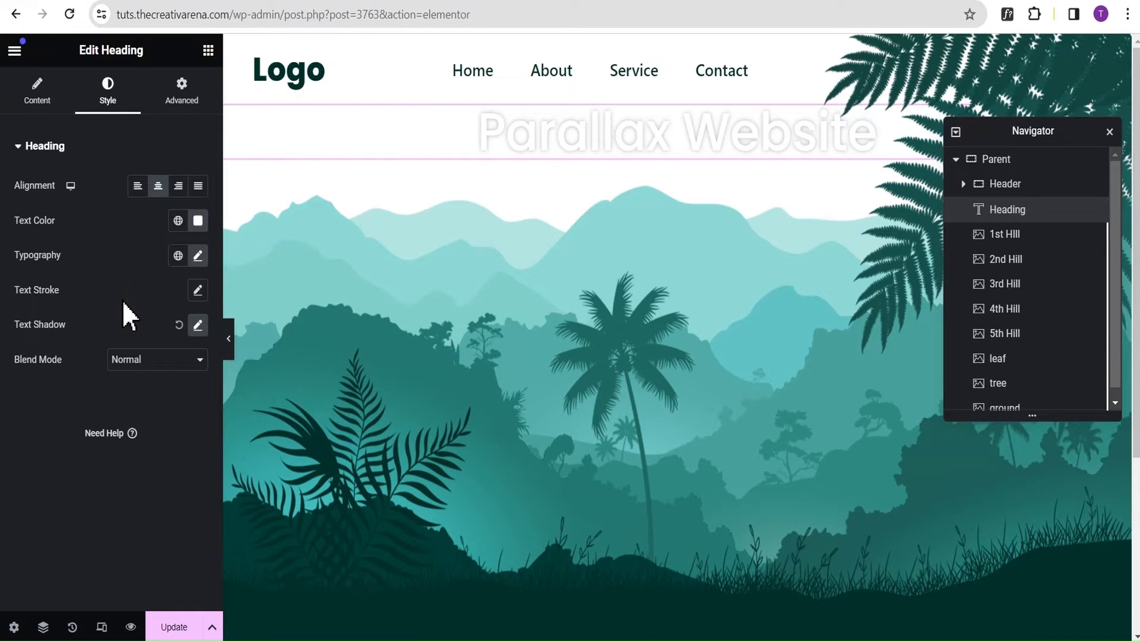
# Give the Parallax Website heading a top margin of 25%, with the other three sides at 0.
pyautogui.click(185, 104)
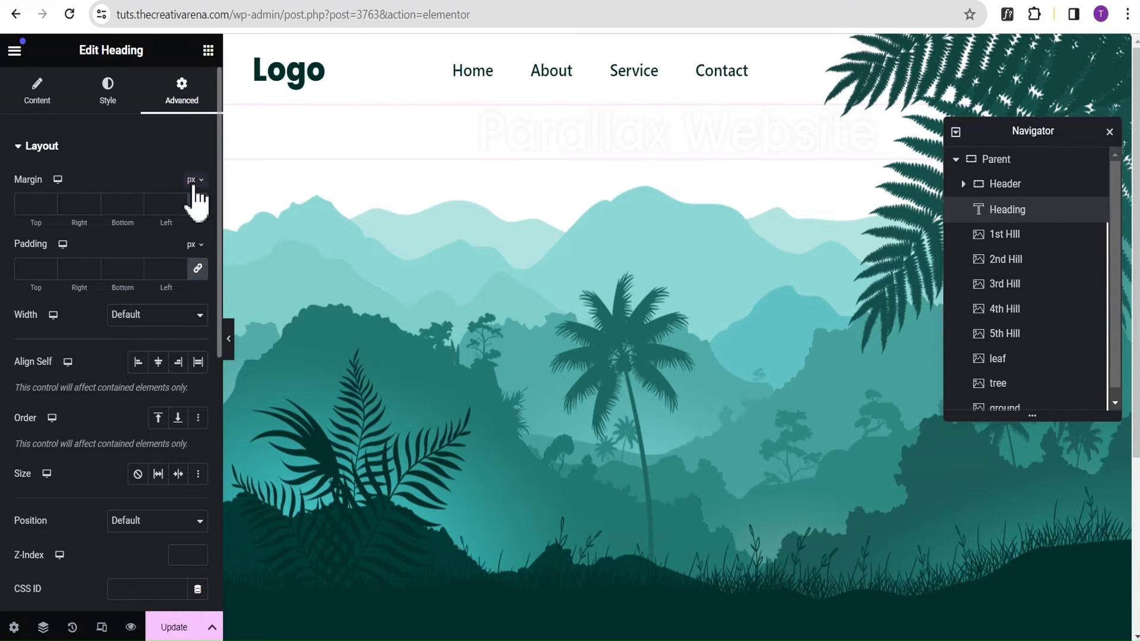
pyautogui.click(195, 180)
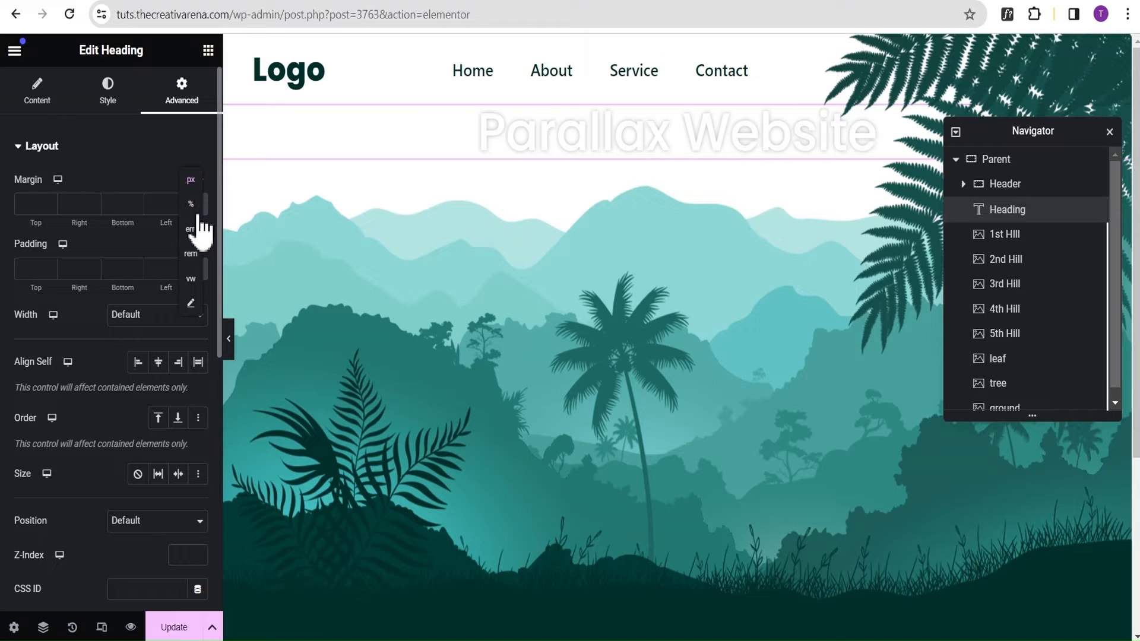
pyautogui.click(191, 205)
pyautogui.click(31, 205)
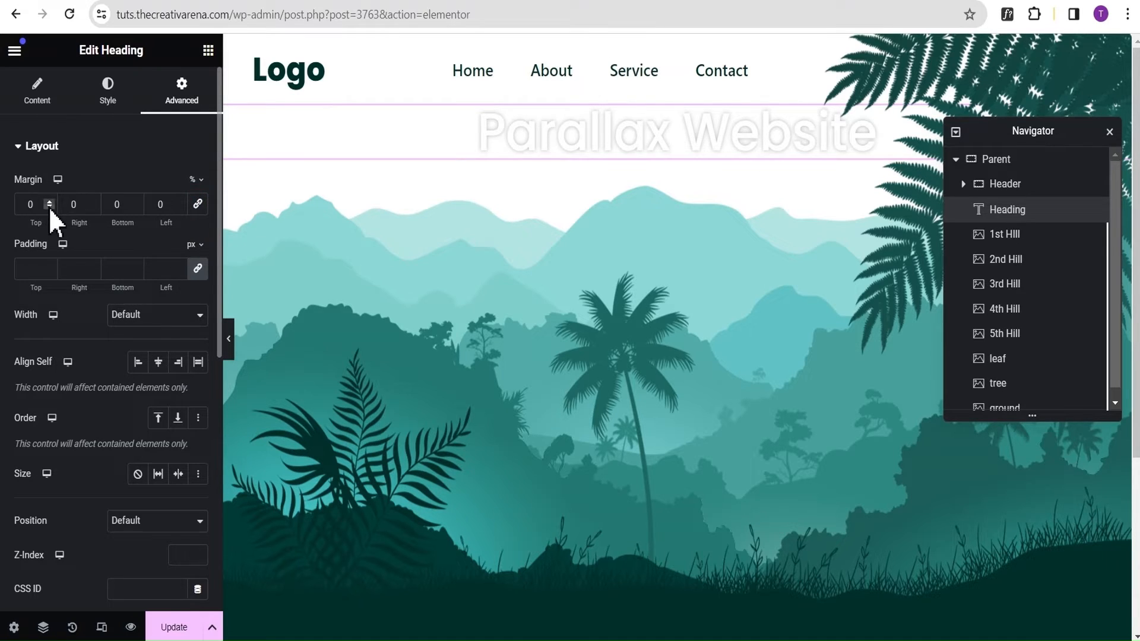
pyautogui.click(49, 204)
pyautogui.click(49, 200)
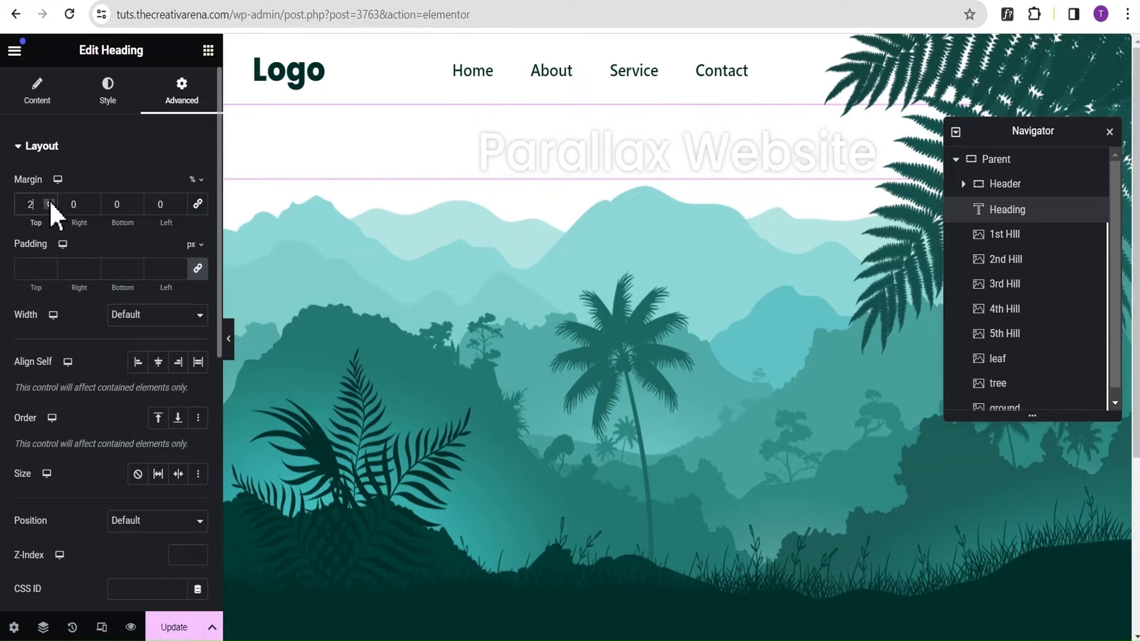
pyautogui.write('5')
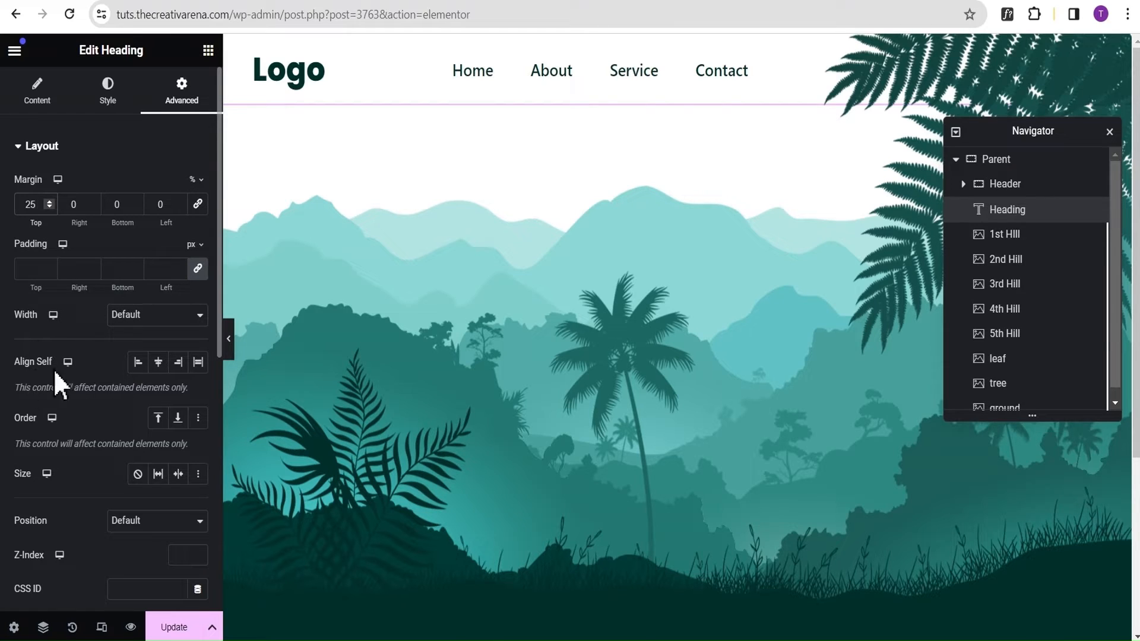
# Align the Parallax Website heading itself to the center and set its Z-Index to 3.
pyautogui.click(159, 365)
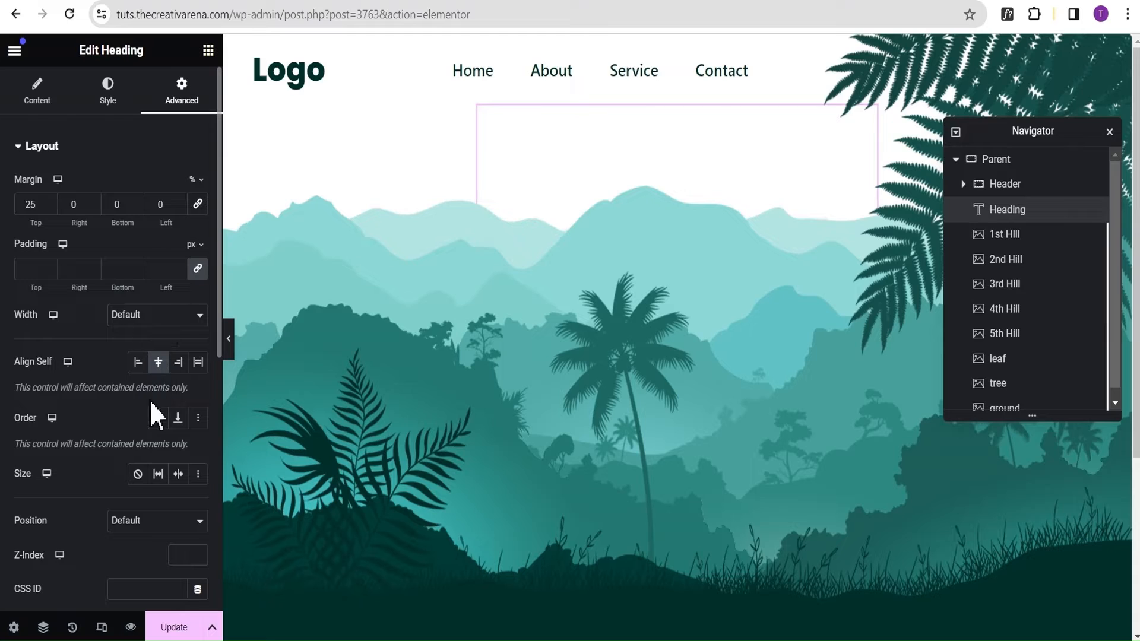
pyautogui.scroll(-2, 129, 419)
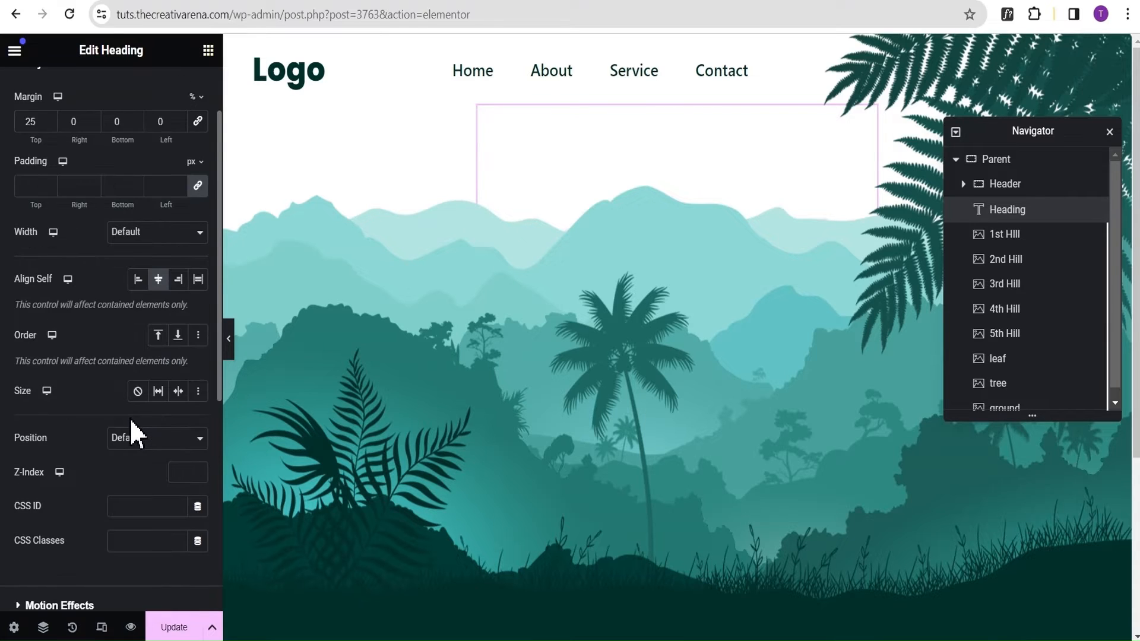
pyautogui.scroll(-2, 129, 418)
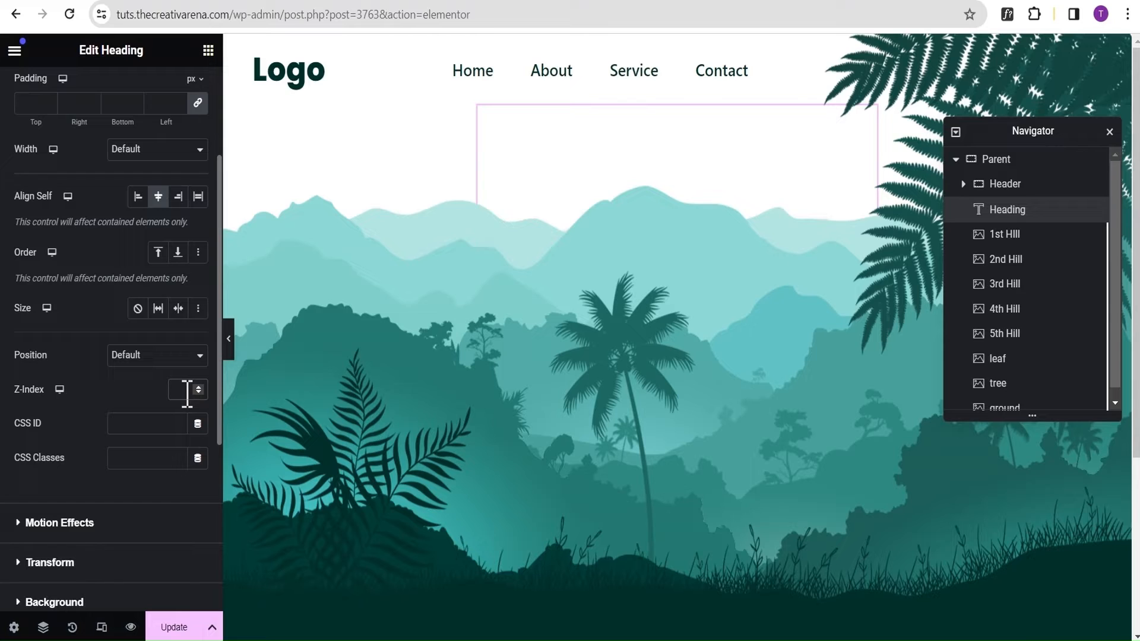
pyautogui.write('3')
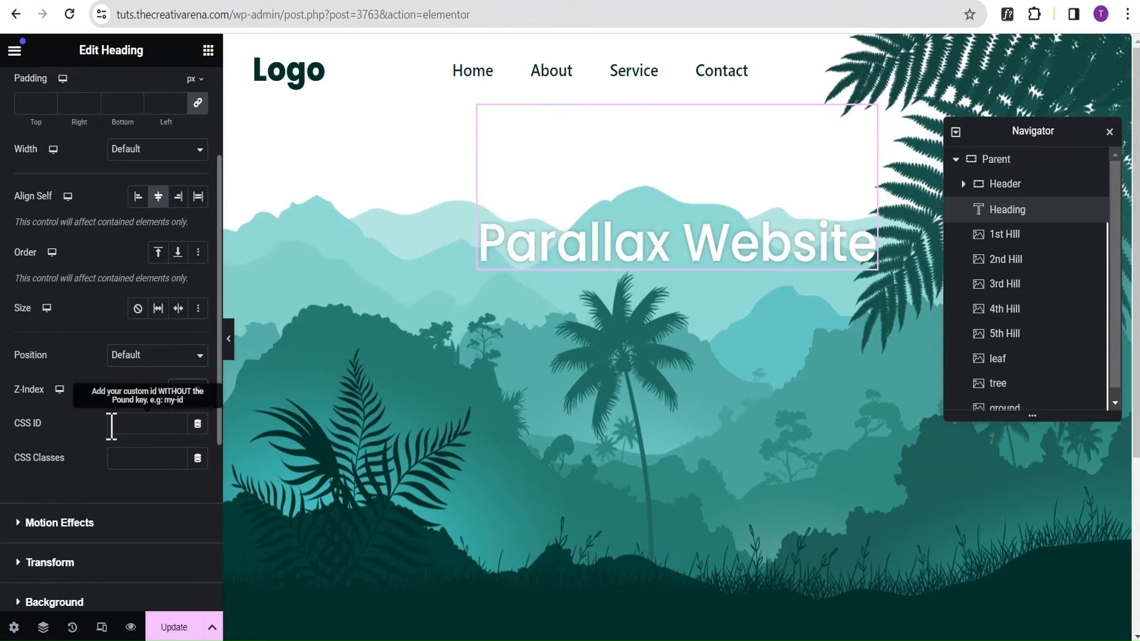
pyautogui.scroll(-1, 111, 425)
pyautogui.scroll(1, 115, 445)
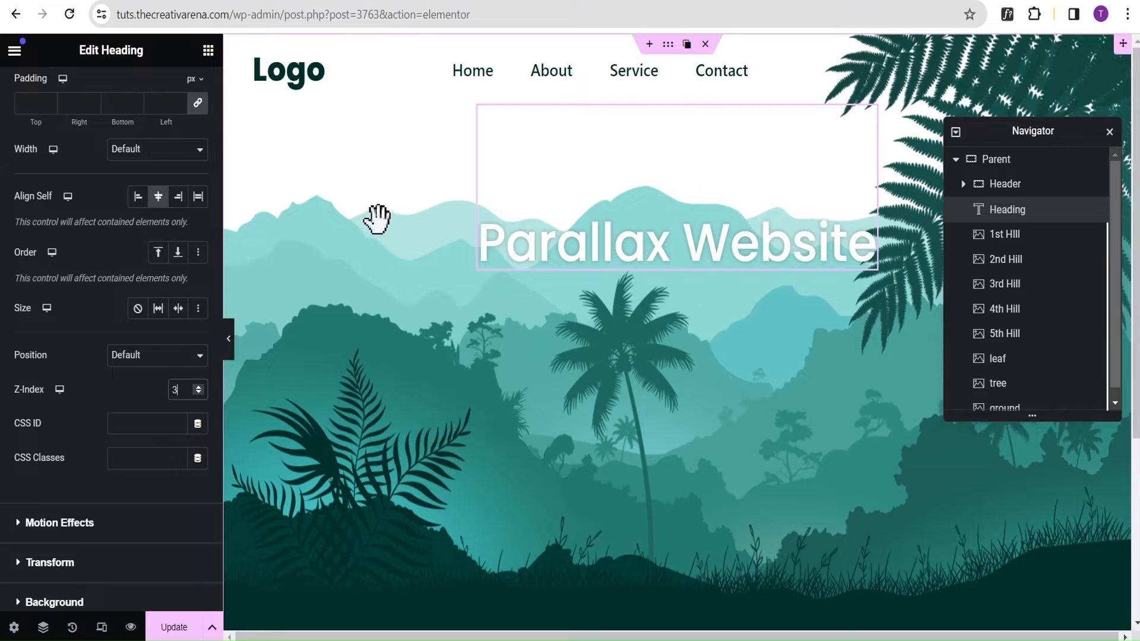
# Set the Parallax Website heading's font weight to 700 (Bold) and preview the page at full width.
pyautogui.scroll(3, 112, 178)
pyautogui.click(117, 105)
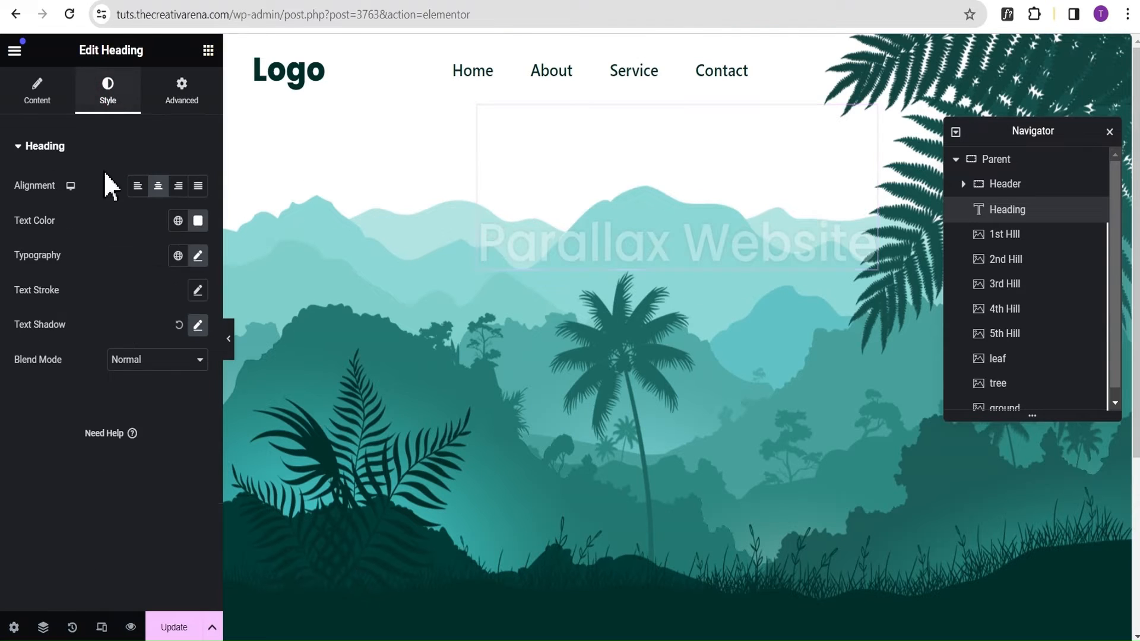
pyautogui.click(197, 256)
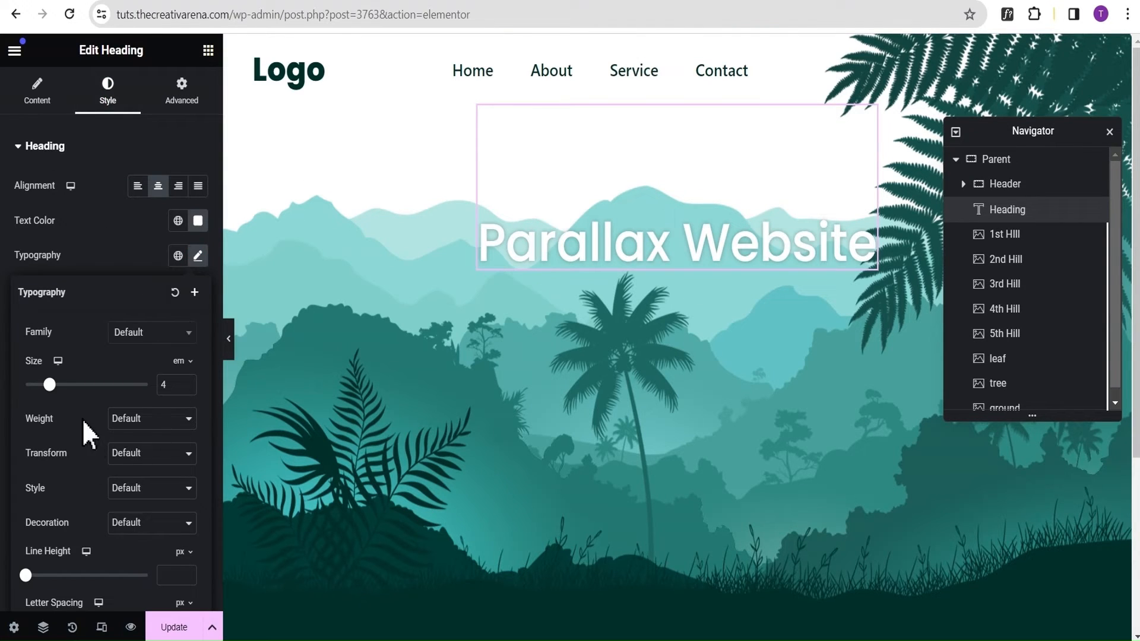
pyautogui.click(139, 420)
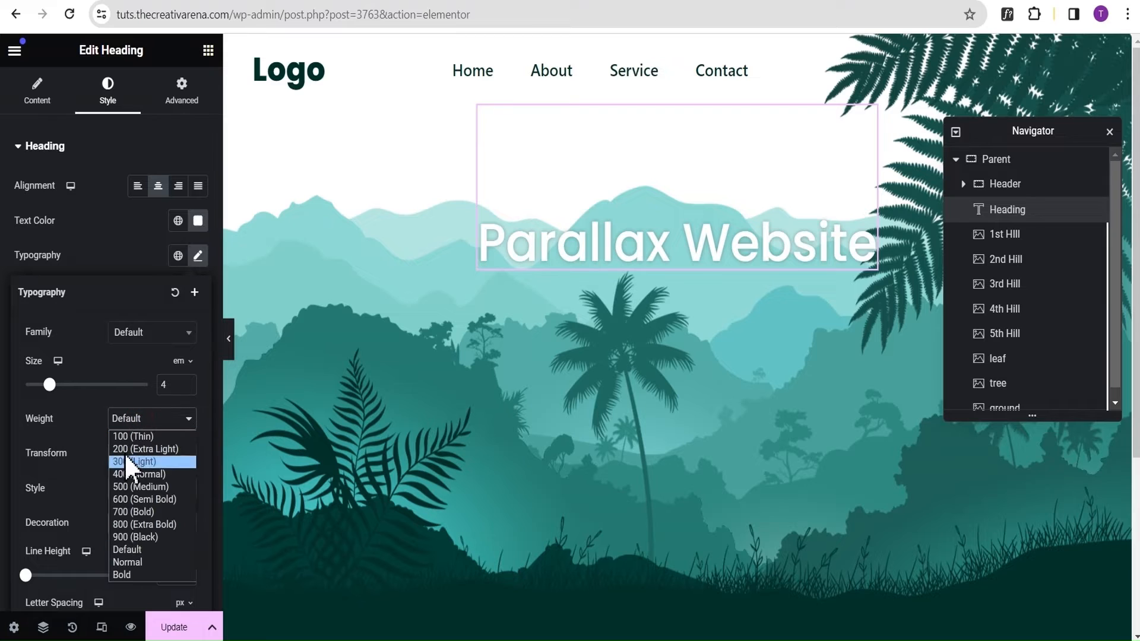
pyautogui.click(137, 512)
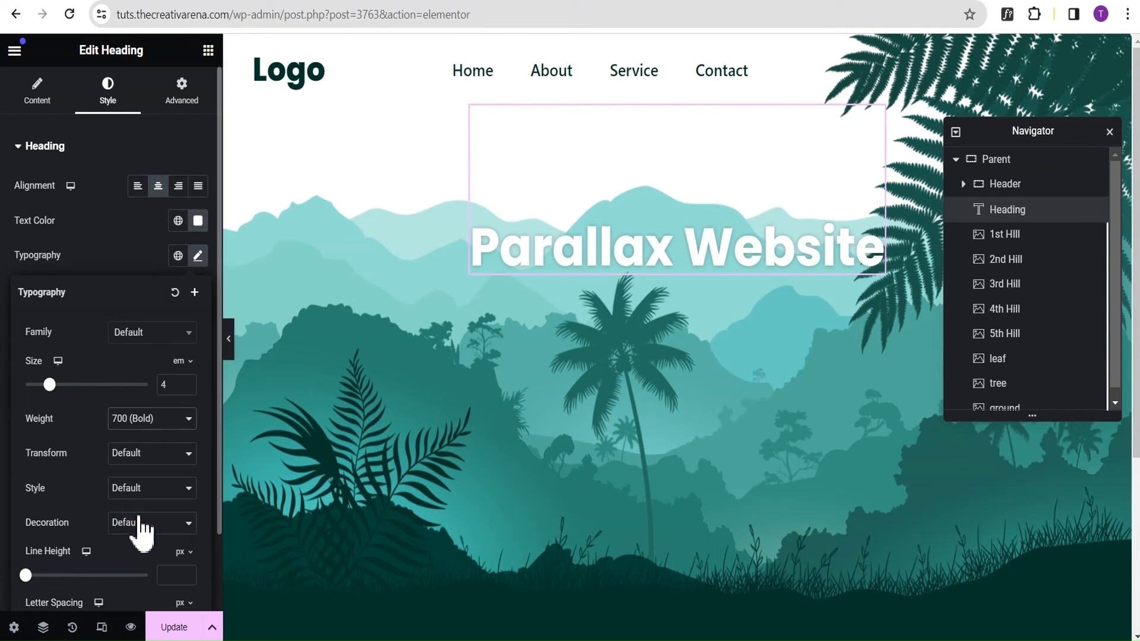
pyautogui.click(47, 225)
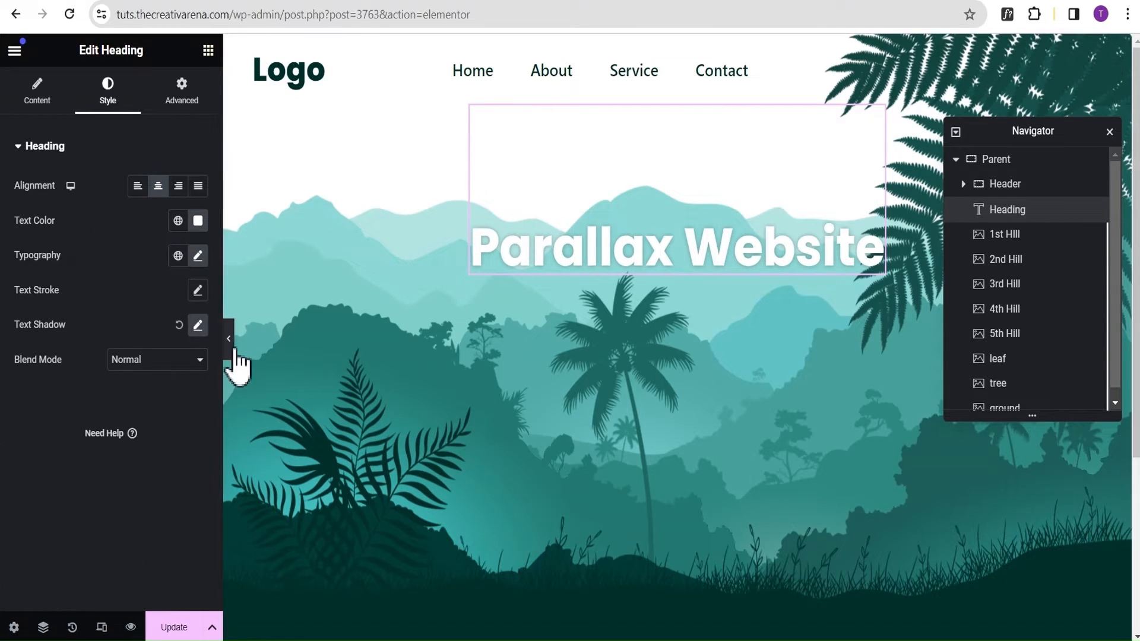
pyautogui.click(229, 344)
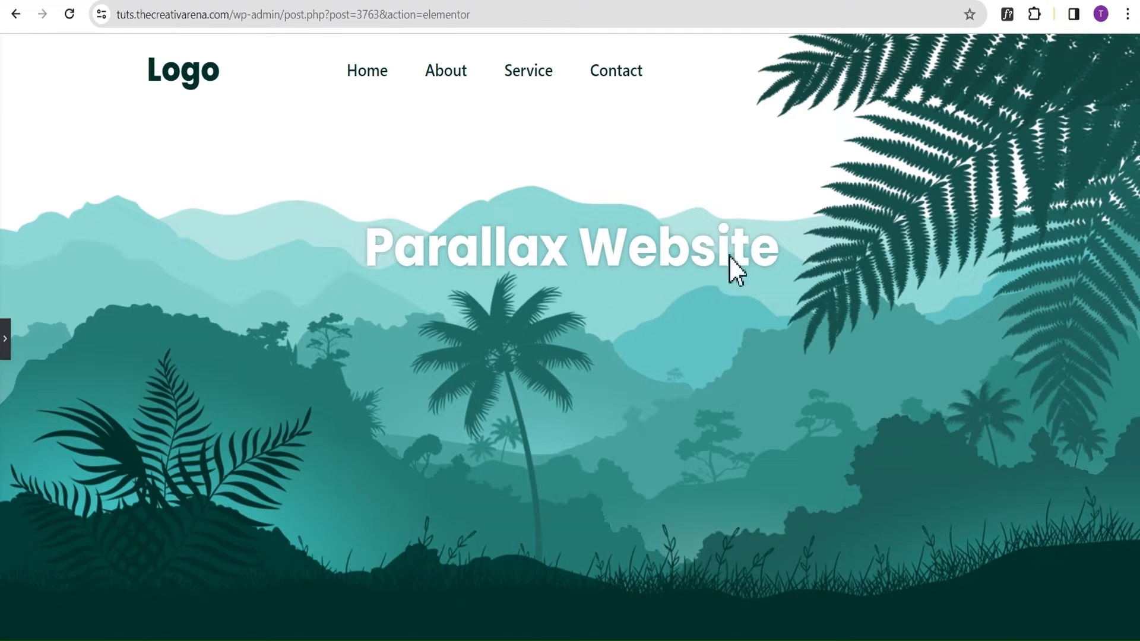
pyautogui.click(6, 347)
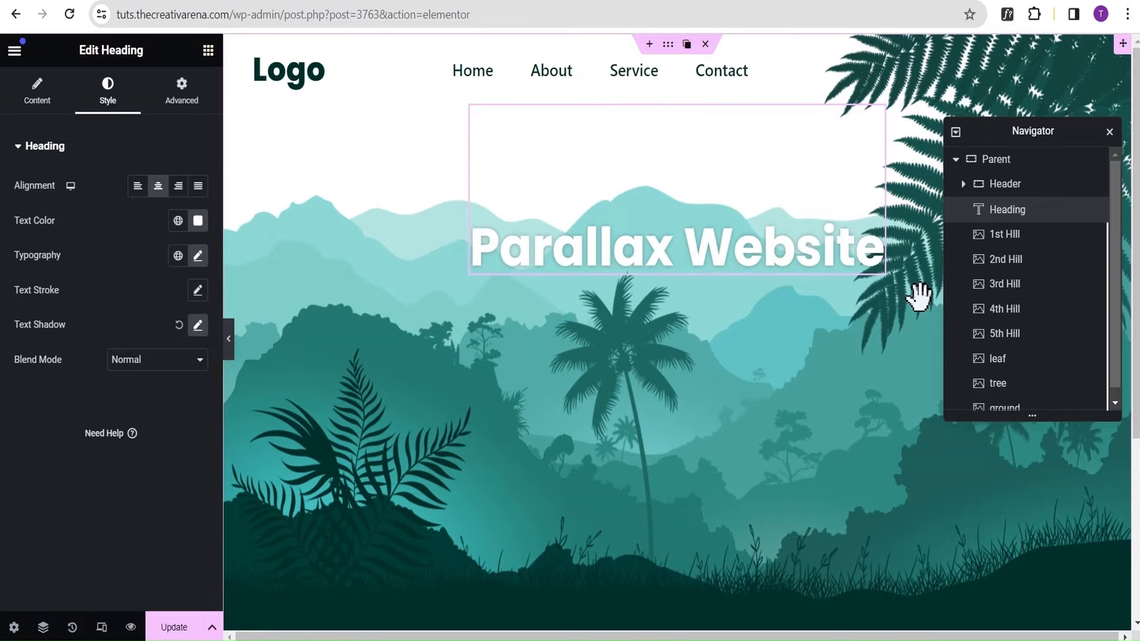
# Add a new column-direction container below the Parent hero section.
pyautogui.scroll(-1, 974, 297)
pyautogui.scroll(-5, 565, 219)
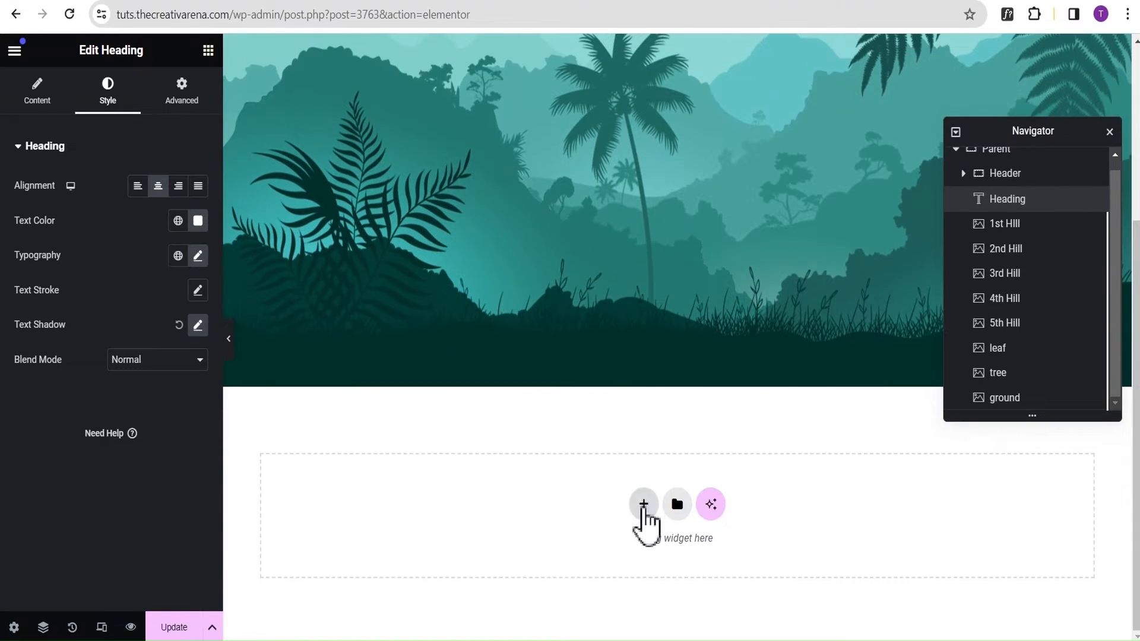
pyautogui.click(644, 493)
pyautogui.click(449, 529)
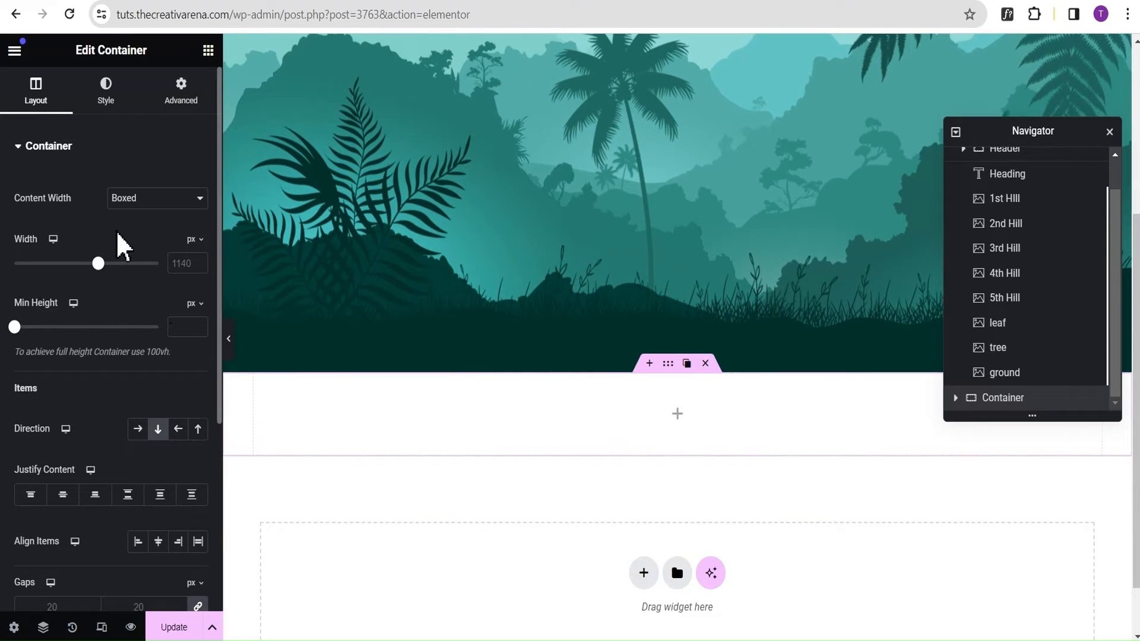
# Give the new container below the hero a classic background with the color #003329.
pyautogui.click(107, 95)
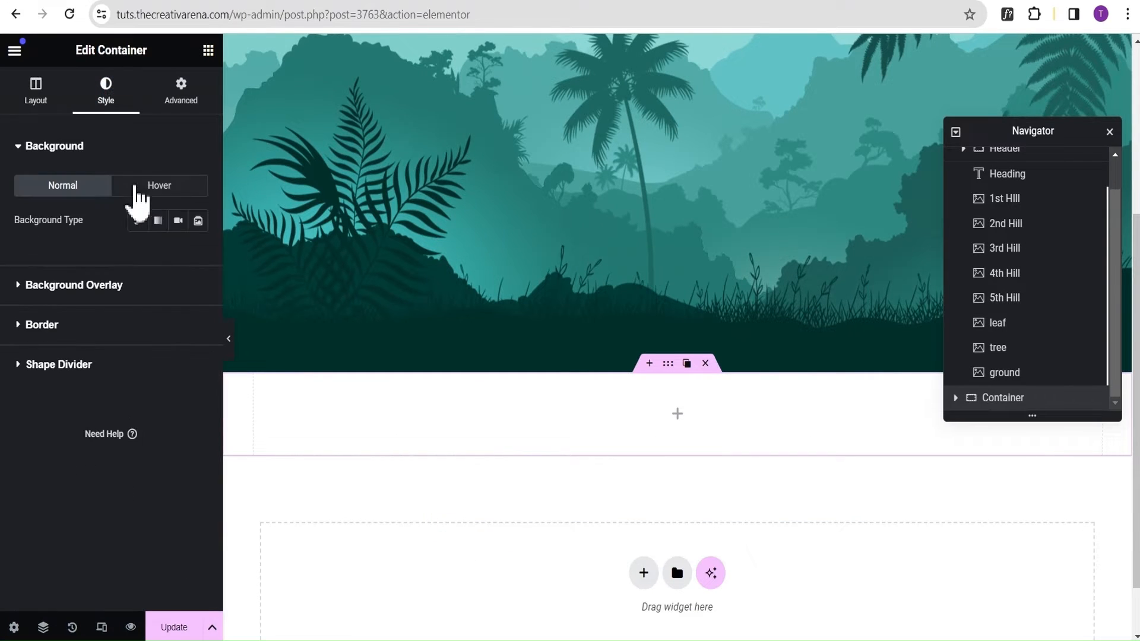
pyautogui.click(139, 223)
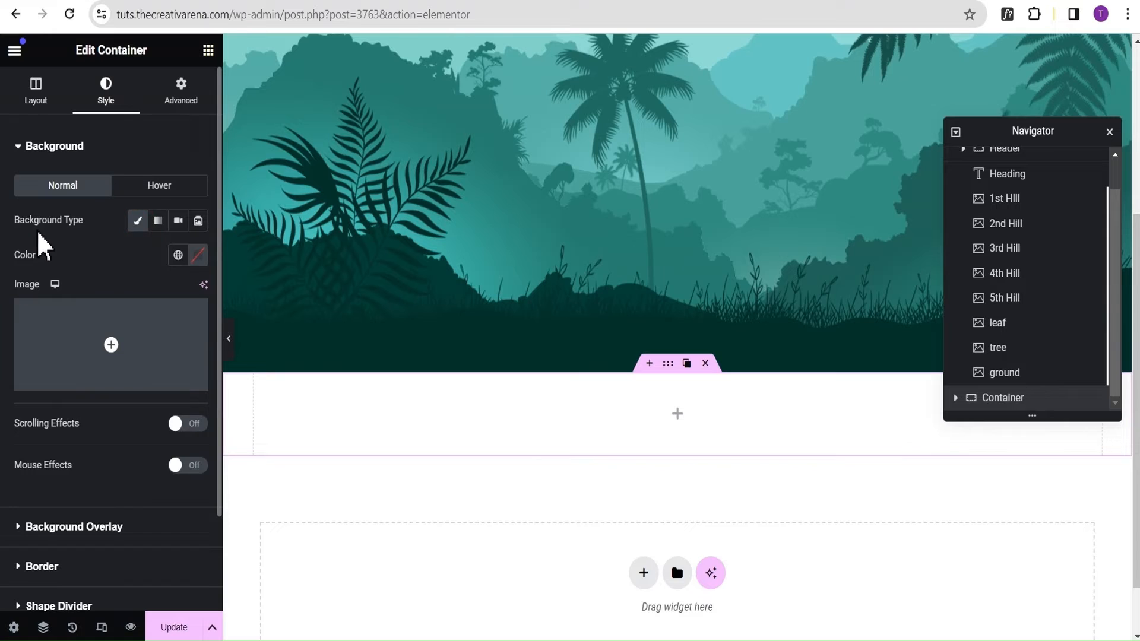
pyautogui.click(198, 256)
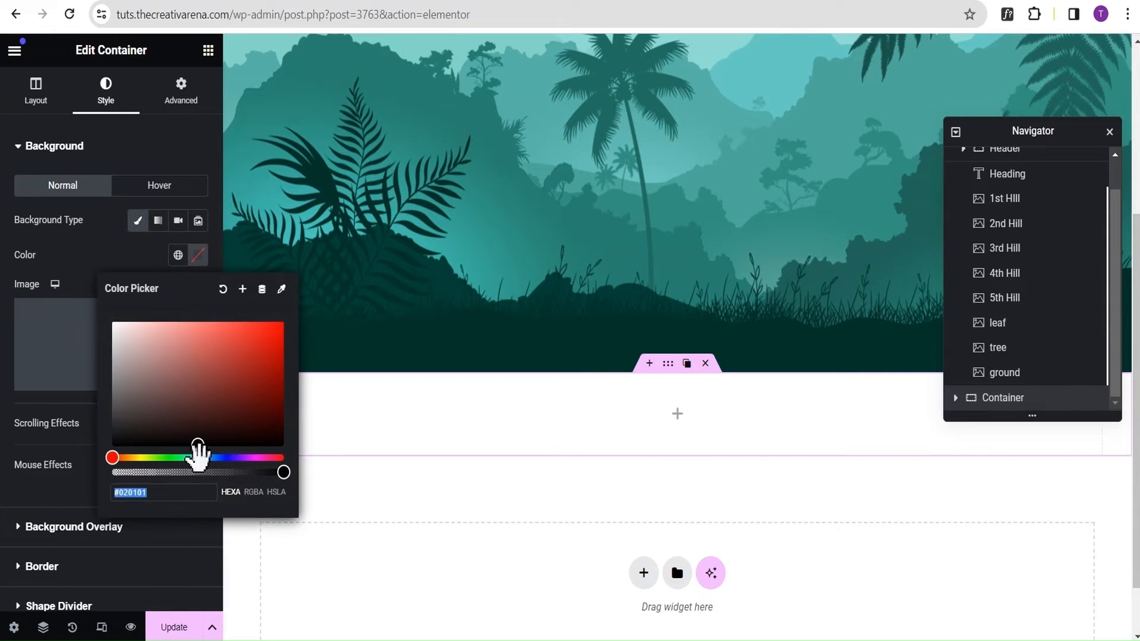
pyautogui.write('00')
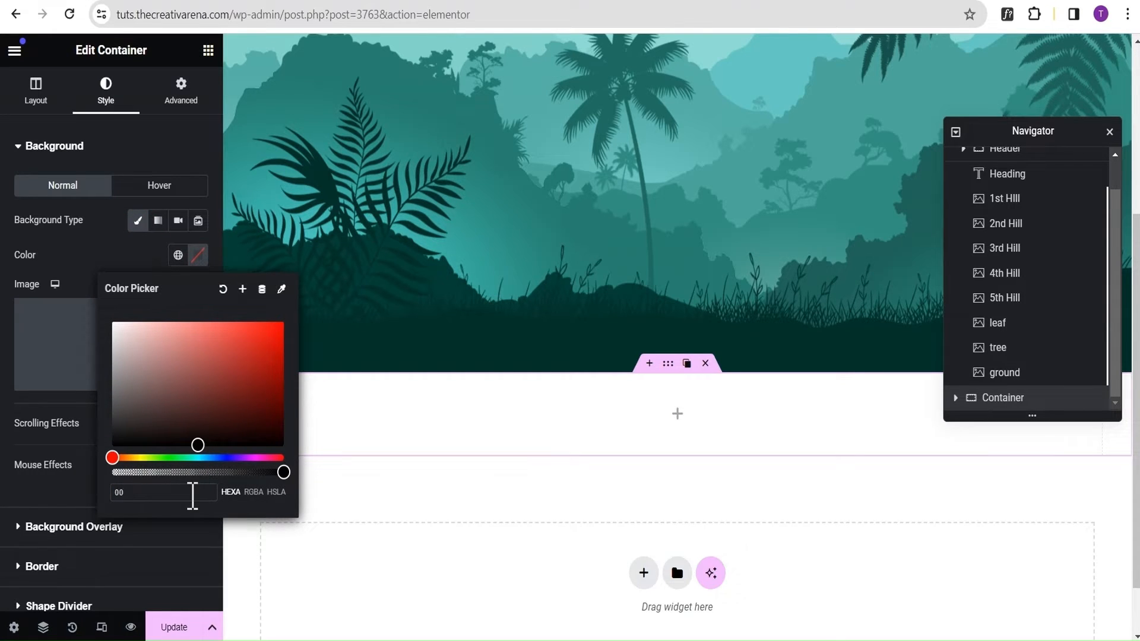
pyautogui.write('3329')
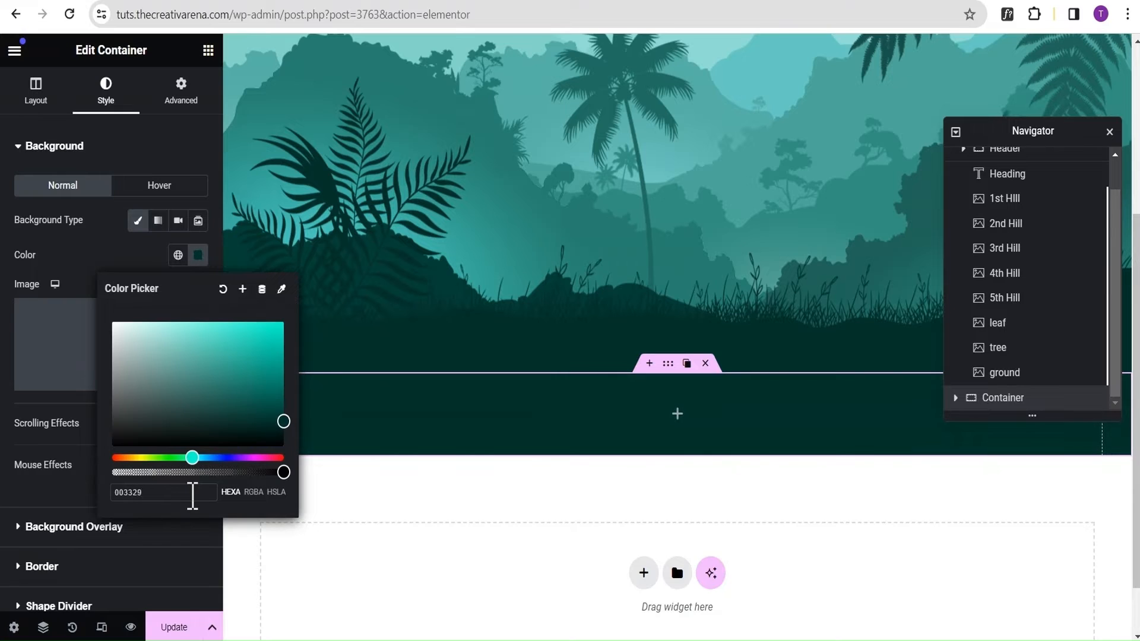
pyautogui.click(185, 148)
# Set the new container's padding to 100 px for top and bottom and 20 px for right and left.
pyautogui.click(180, 93)
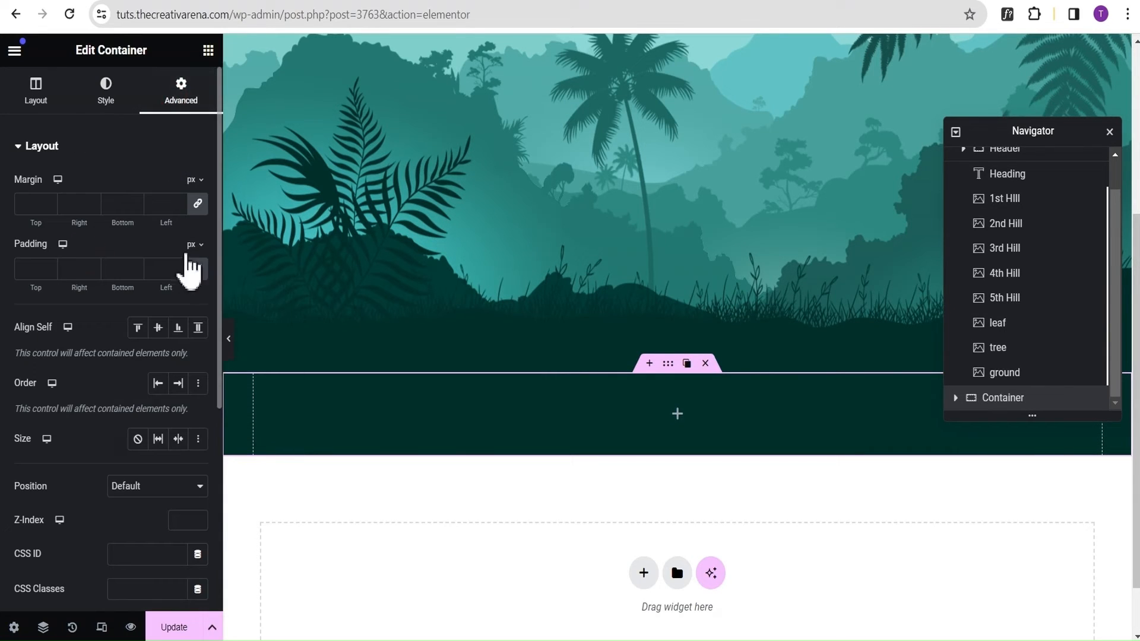
pyautogui.click(35, 269)
pyautogui.write('100')
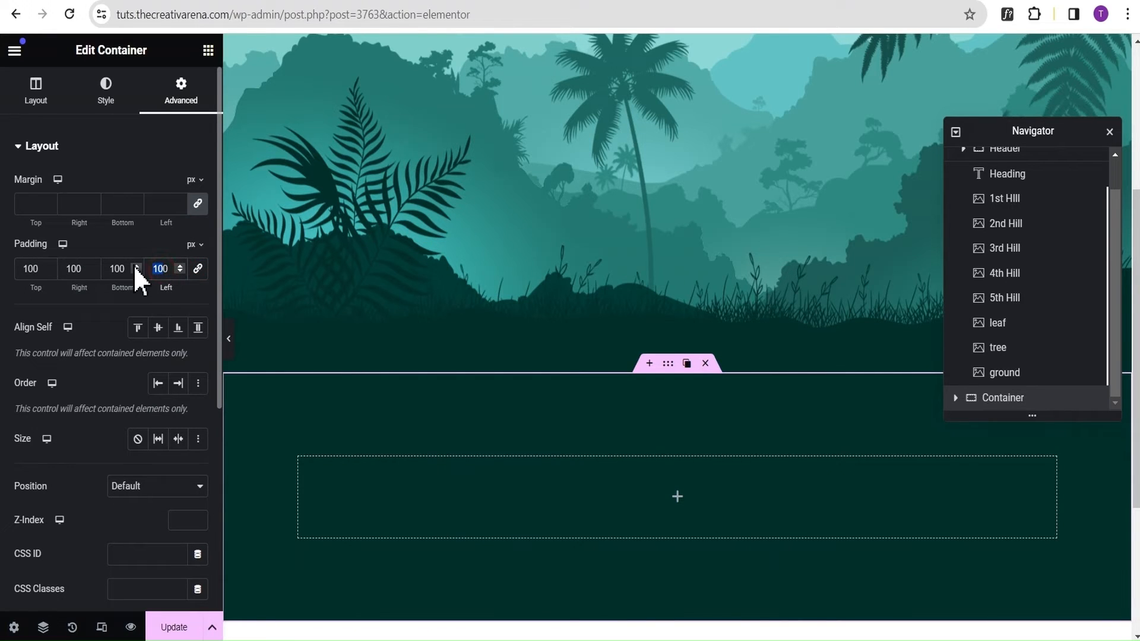
pyautogui.write('20')
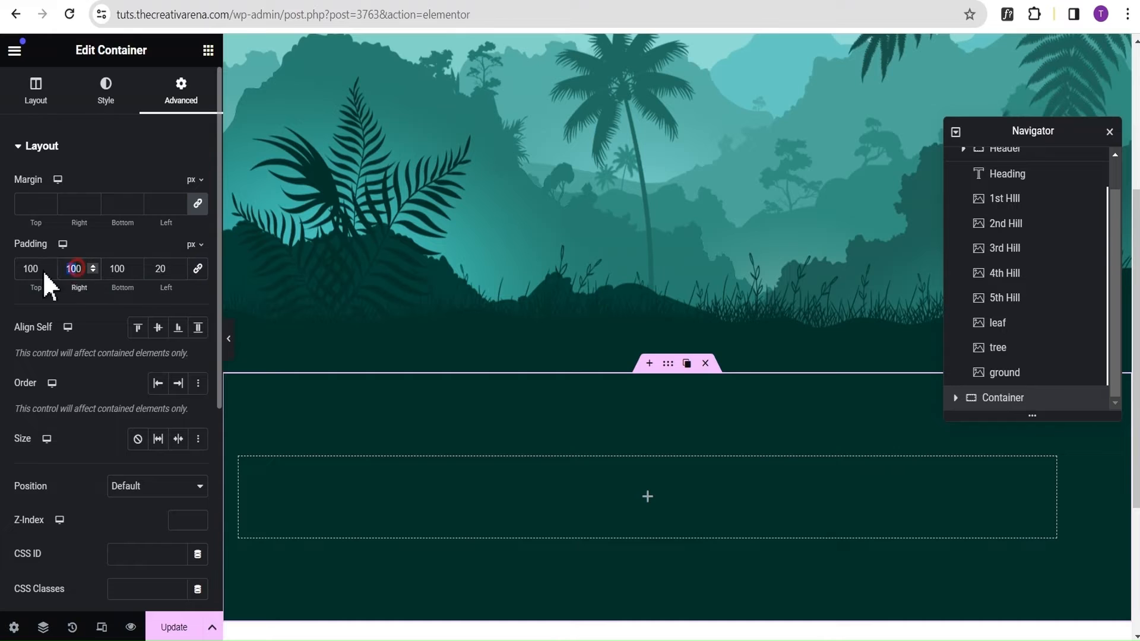
pyautogui.write('20')
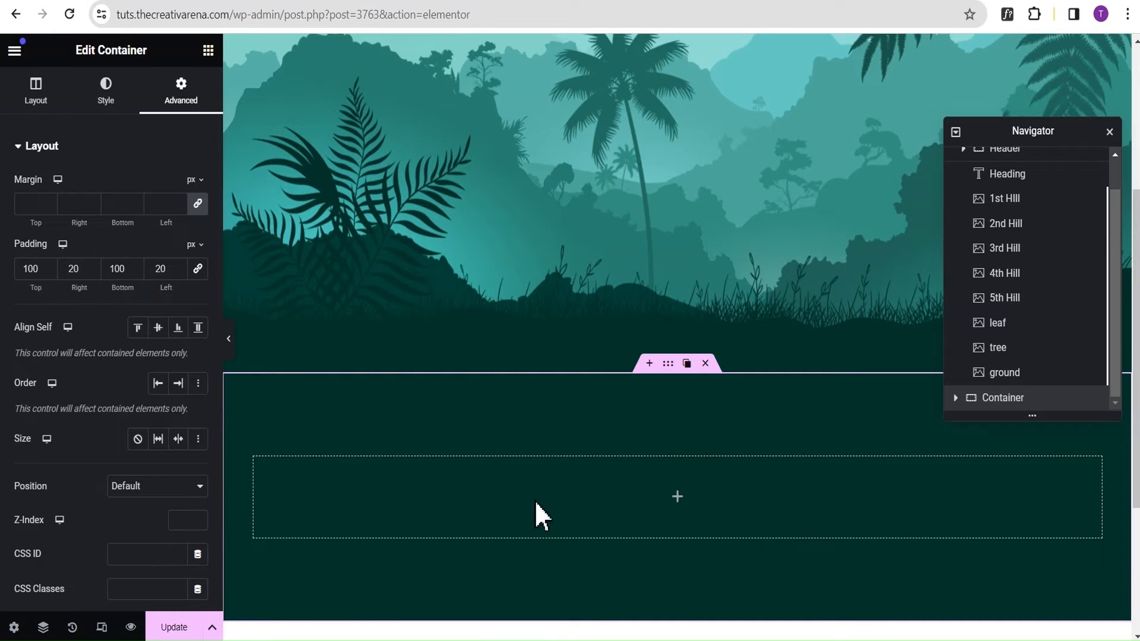
# Add a Heading widget to the dark green container below the hero and title it "Elementor Parallax Scrolling".
pyautogui.click(683, 500)
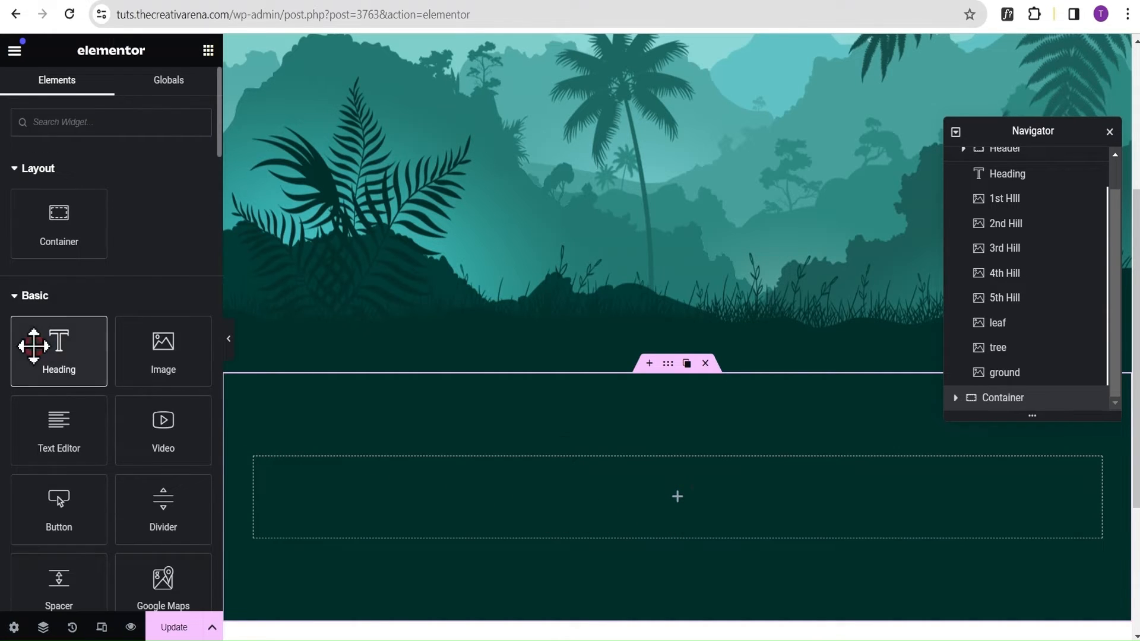
pyautogui.moveTo(30, 346); pyautogui.dragTo(583, 468)
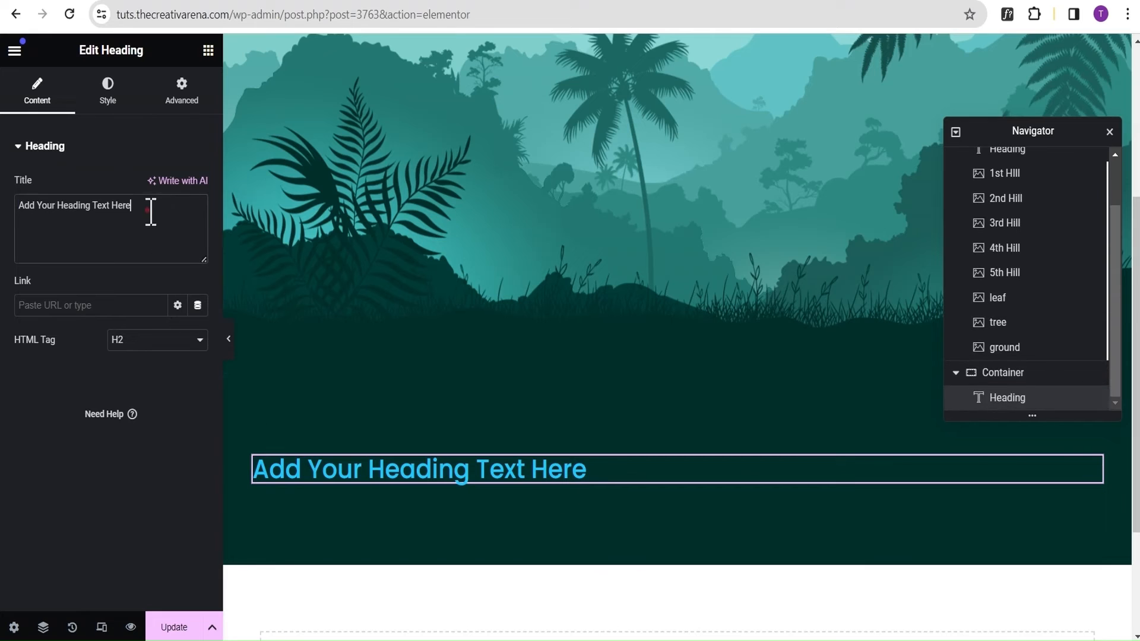
pyautogui.moveTo(150, 211); pyautogui.dragTo(5, 232)
pyautogui.write('Elemen')
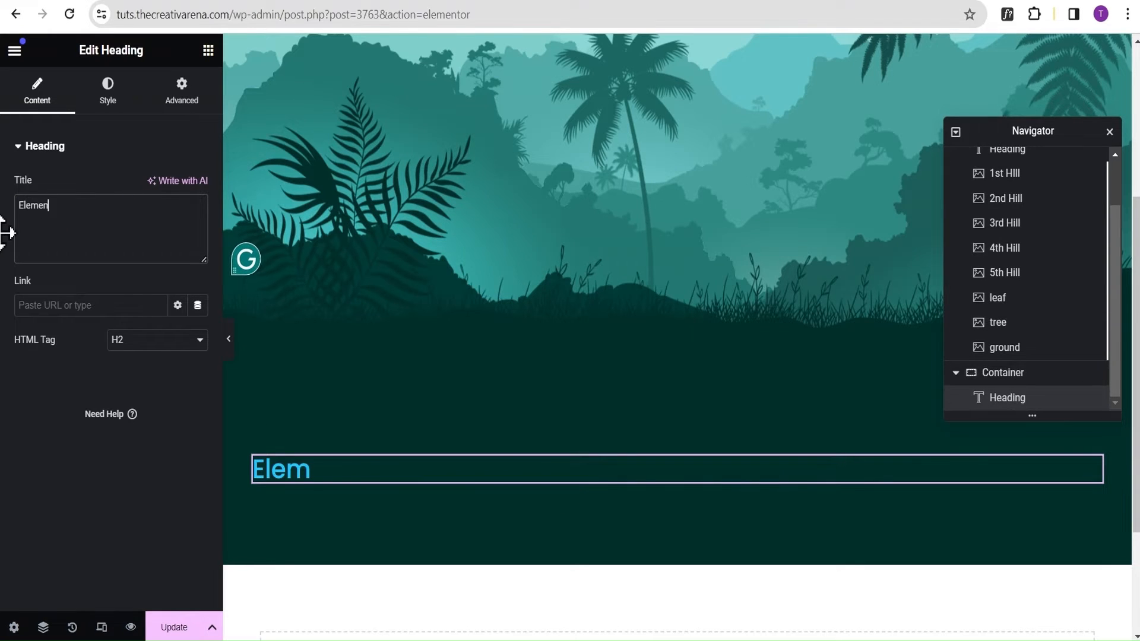
pyautogui.write('tor P')
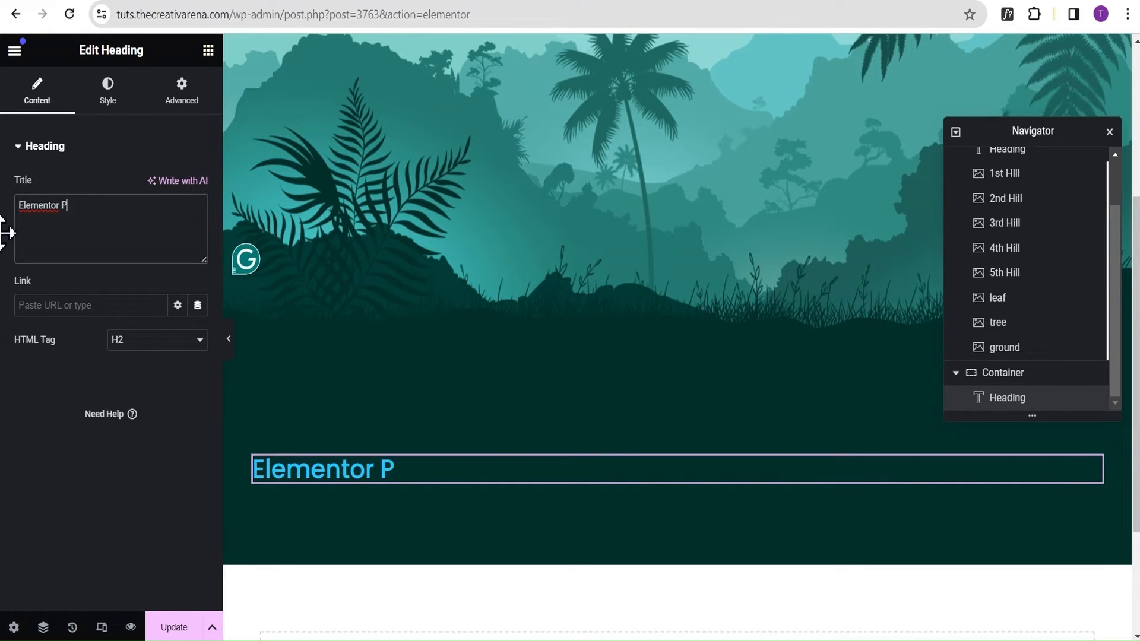
pyautogui.write('arallax')
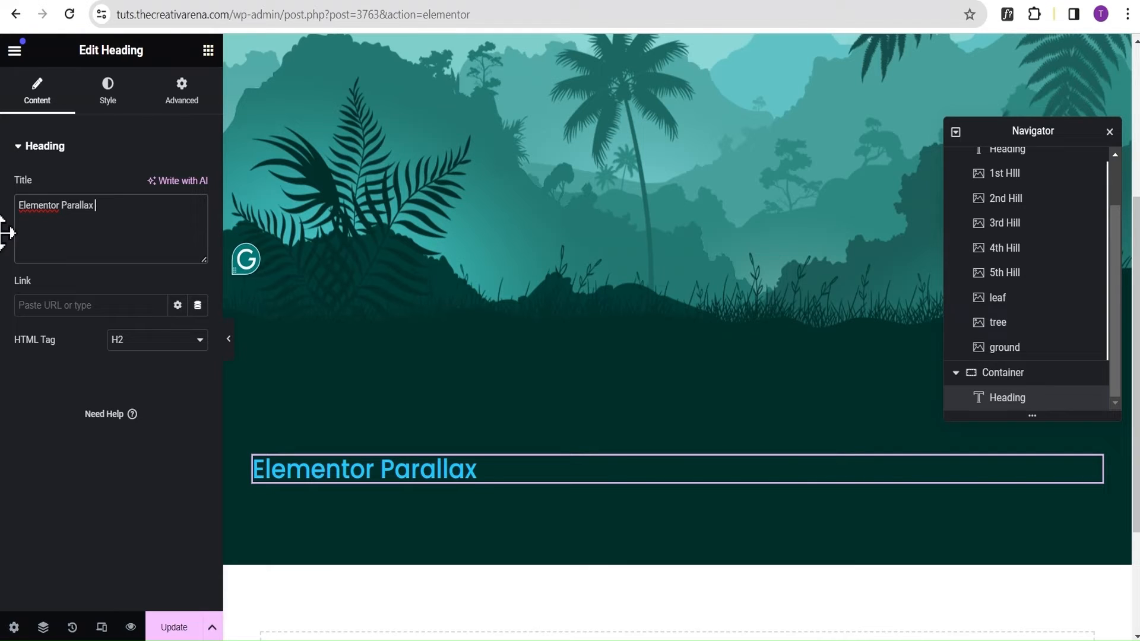
pyautogui.write(' Scrolling')
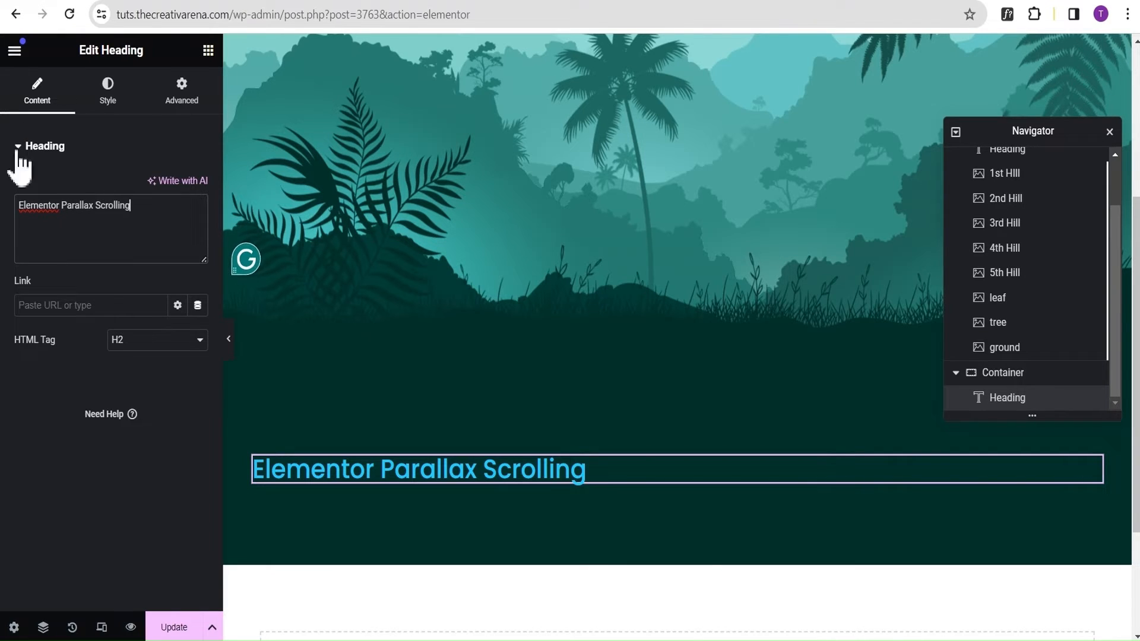
# Set the Elementor Parallax Scrolling heading's text color to white (#FFFFFF).
pyautogui.click(112, 100)
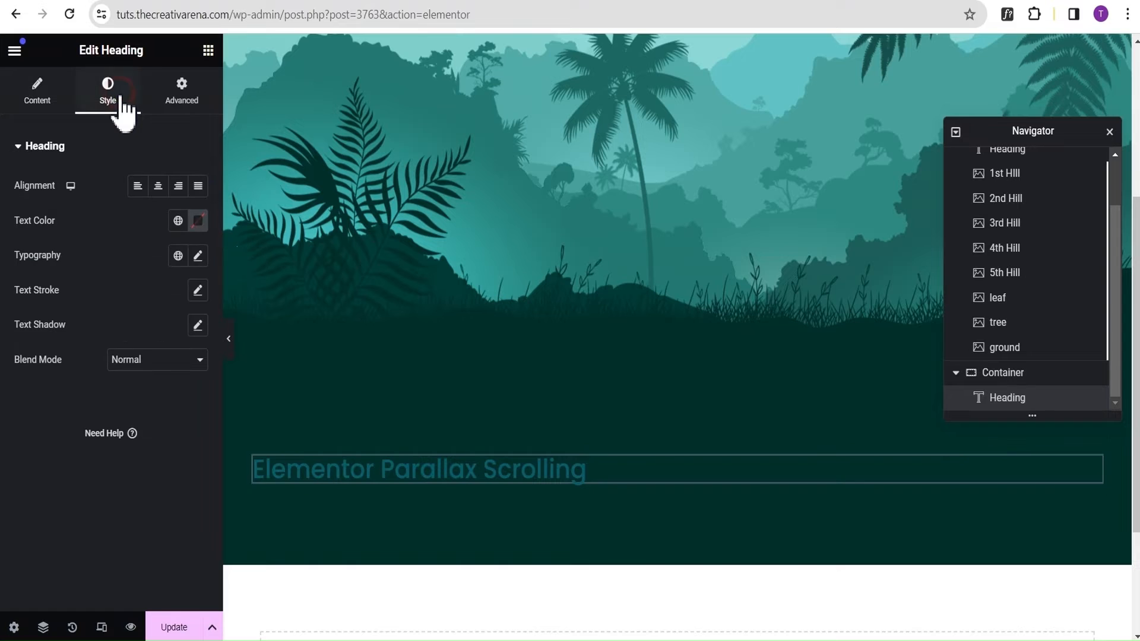
pyautogui.click(196, 223)
pyautogui.moveTo(201, 406); pyautogui.dragTo(95, 319)
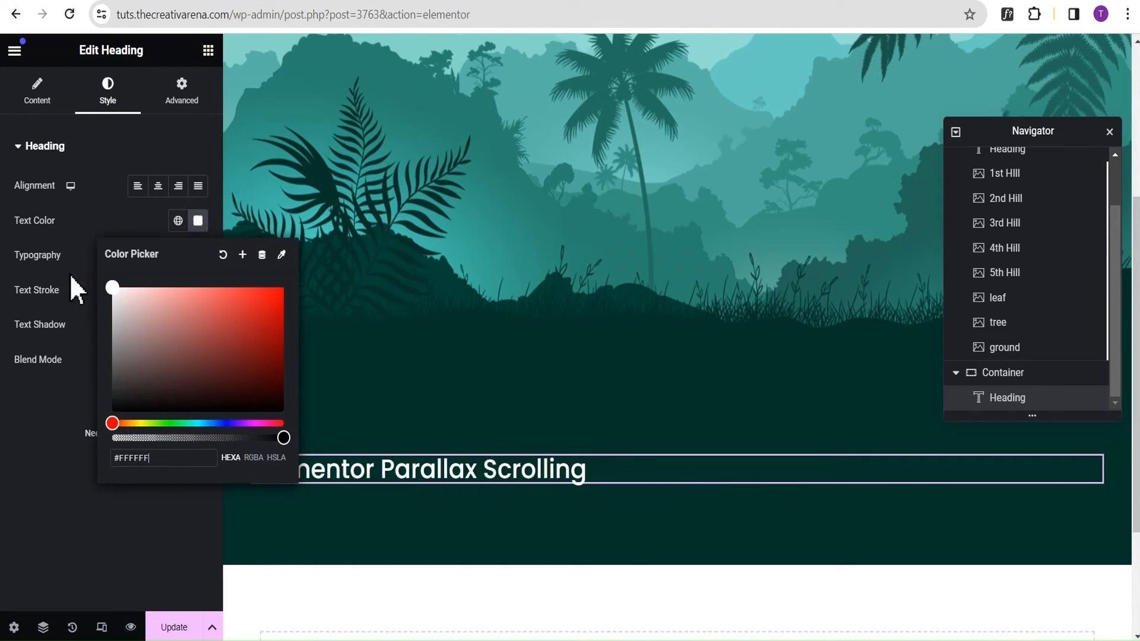
pyautogui.click(74, 249)
# Set the Elementor Parallax Scrolling heading's font size to 3 em.
pyautogui.click(198, 257)
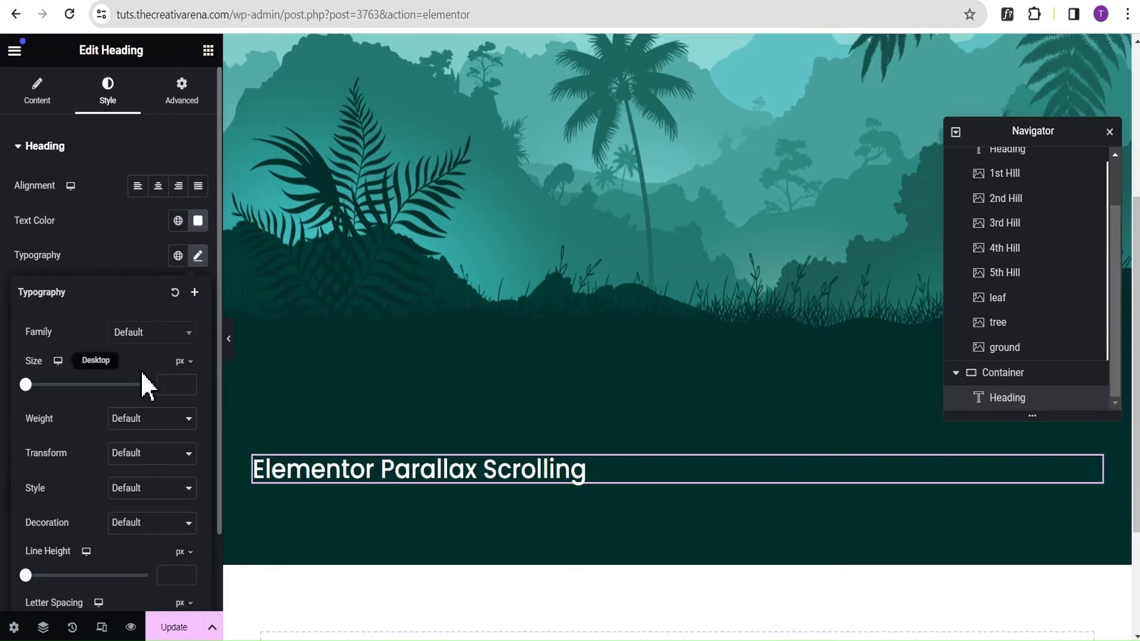
pyautogui.click(186, 359)
pyautogui.click(180, 386)
pyautogui.click(166, 385)
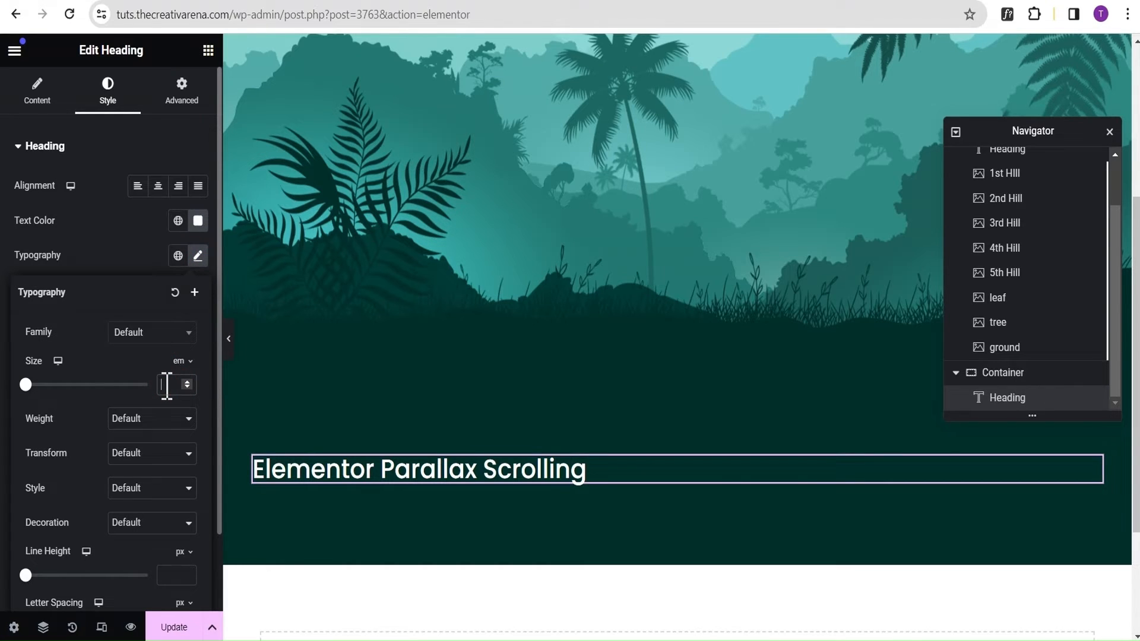
pyautogui.write('3')
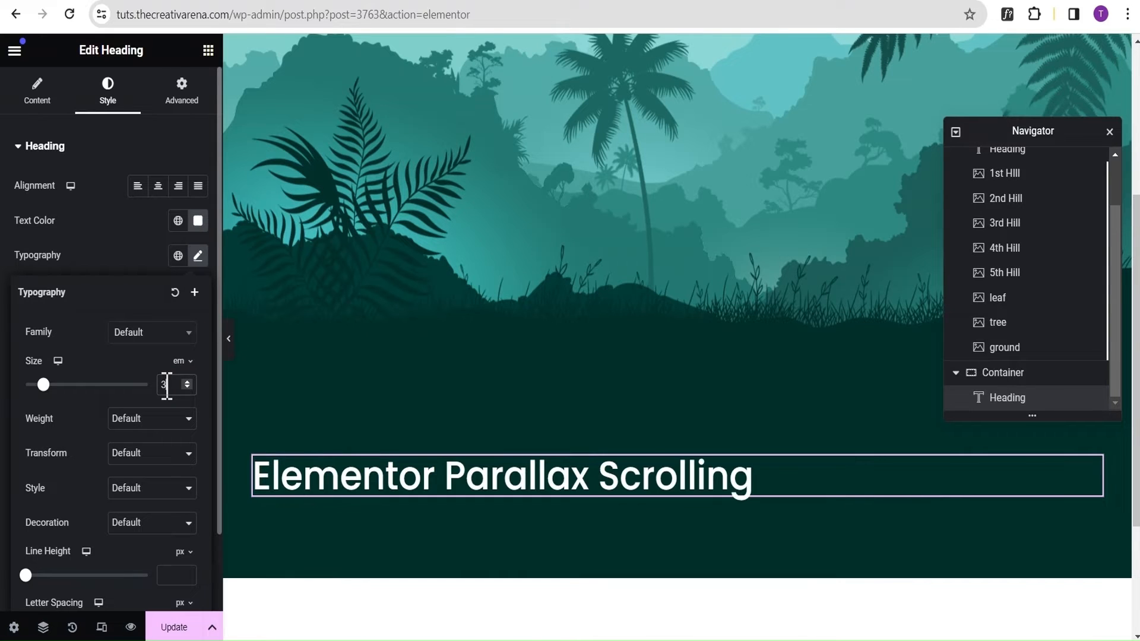
pyautogui.click(122, 253)
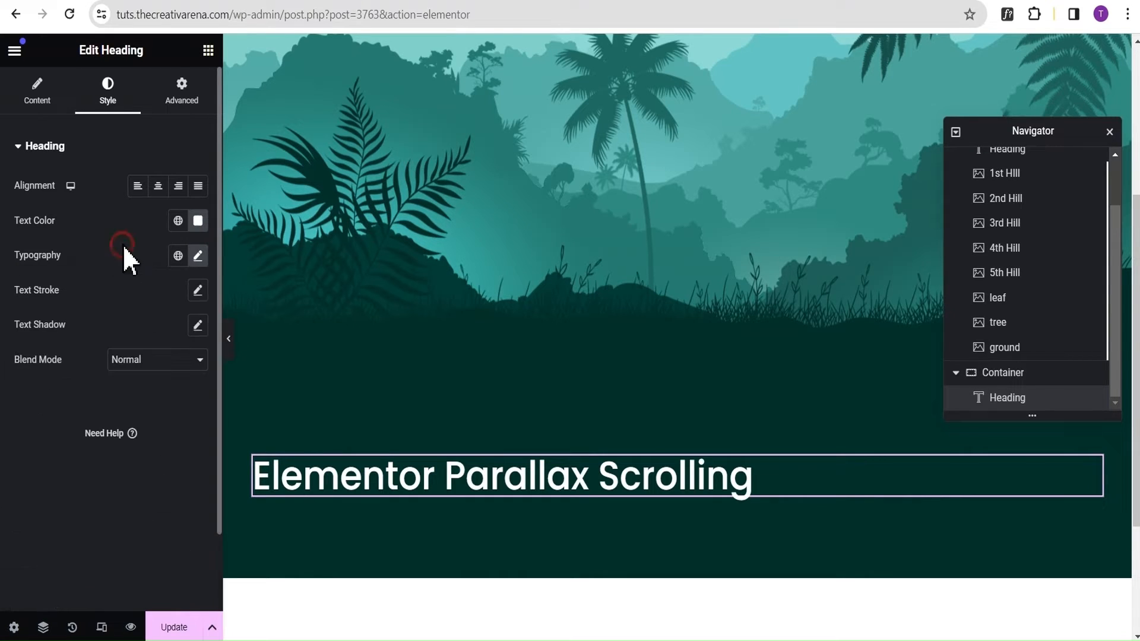
# Add a Text Editor widget below the Elementor Parallax Scrolling heading and replace its placeholder with five lorem ipsum paragraphs generated on loremipsum.io.
pyautogui.click(208, 50)
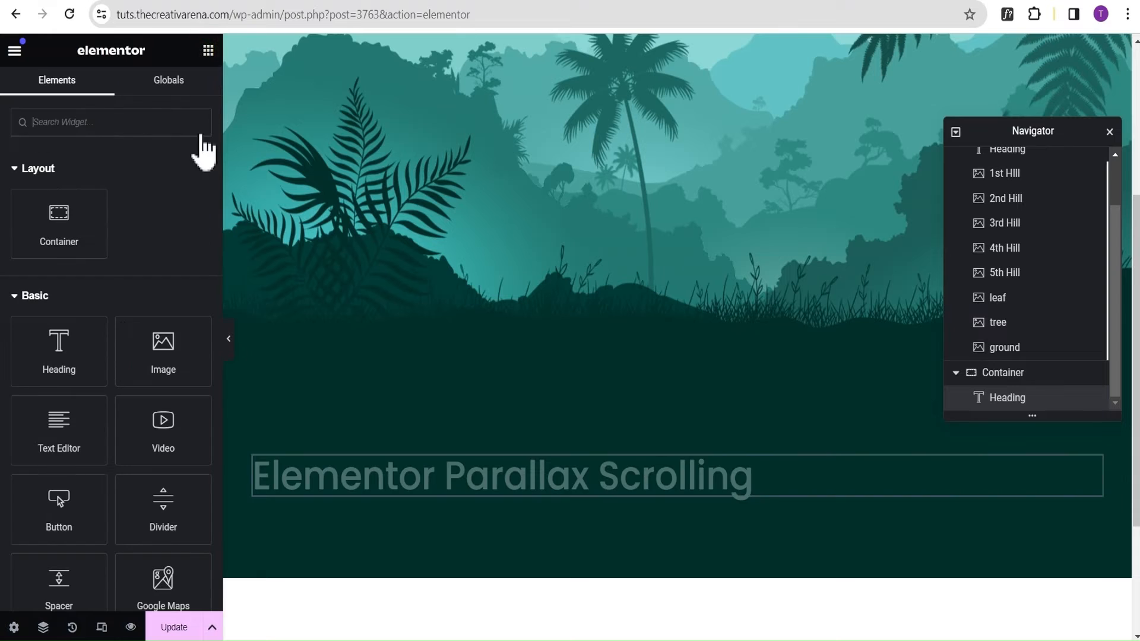
pyautogui.moveTo(57, 443); pyautogui.dragTo(494, 488)
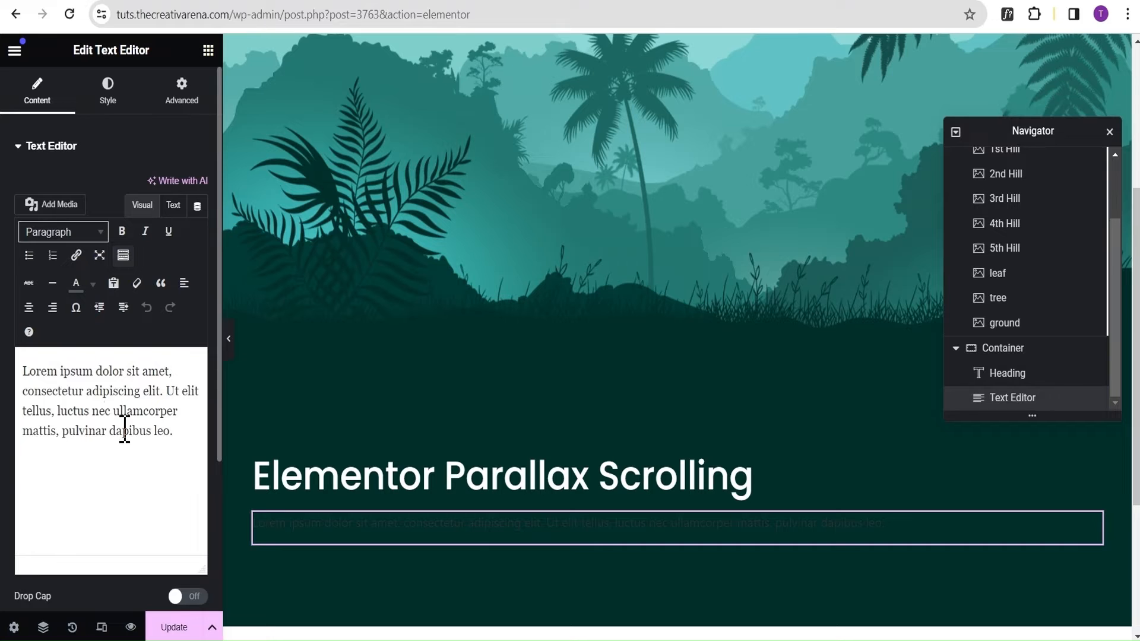
pyautogui.click(349, 0)
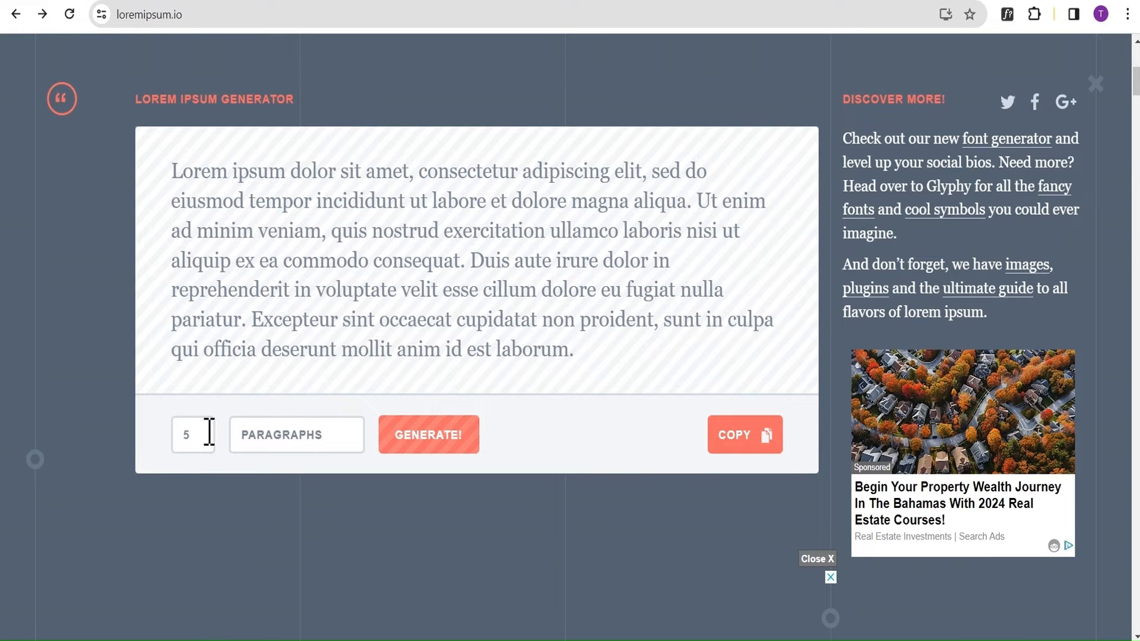
pyautogui.click(426, 441)
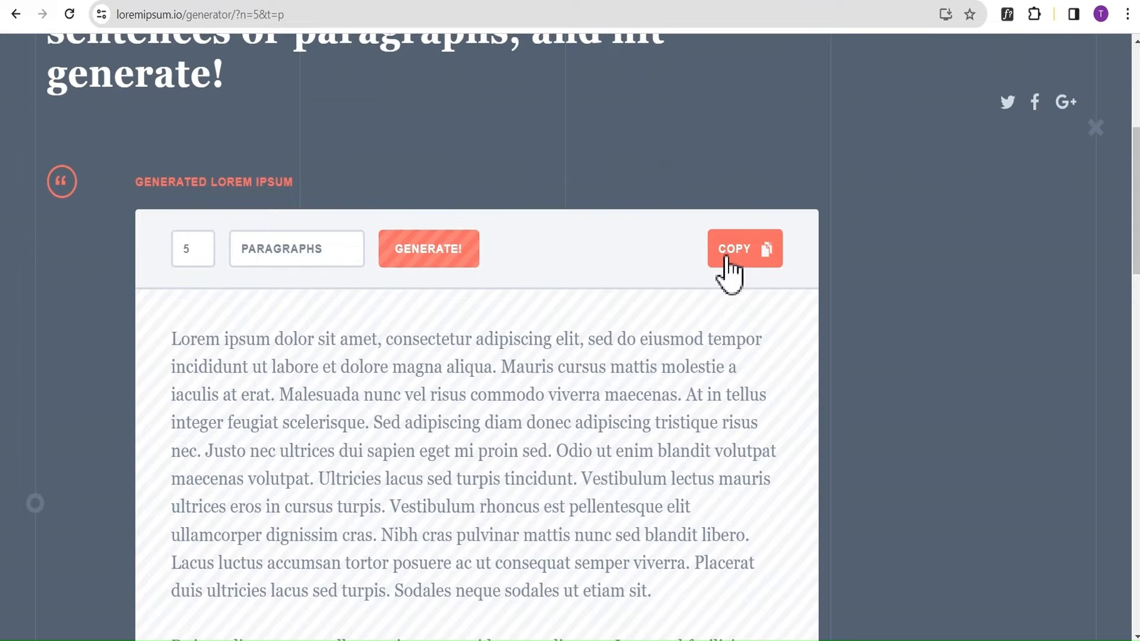
pyautogui.click(733, 254)
pyautogui.click(196, 2)
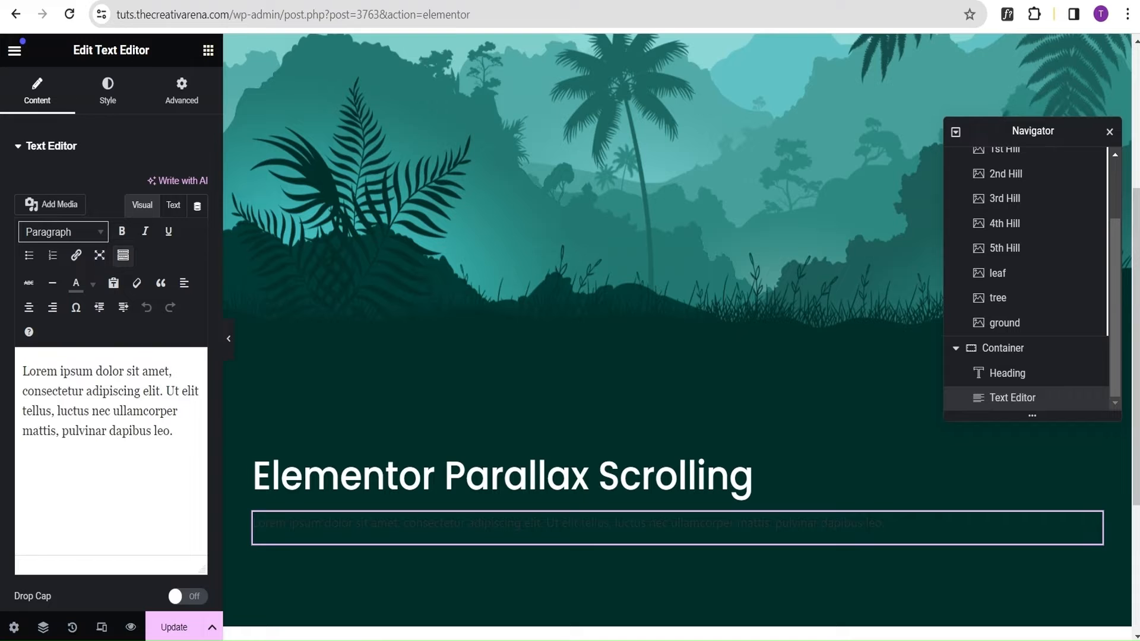
pyautogui.click(129, 419)
pyautogui.hotkey('ctrl', 'a')
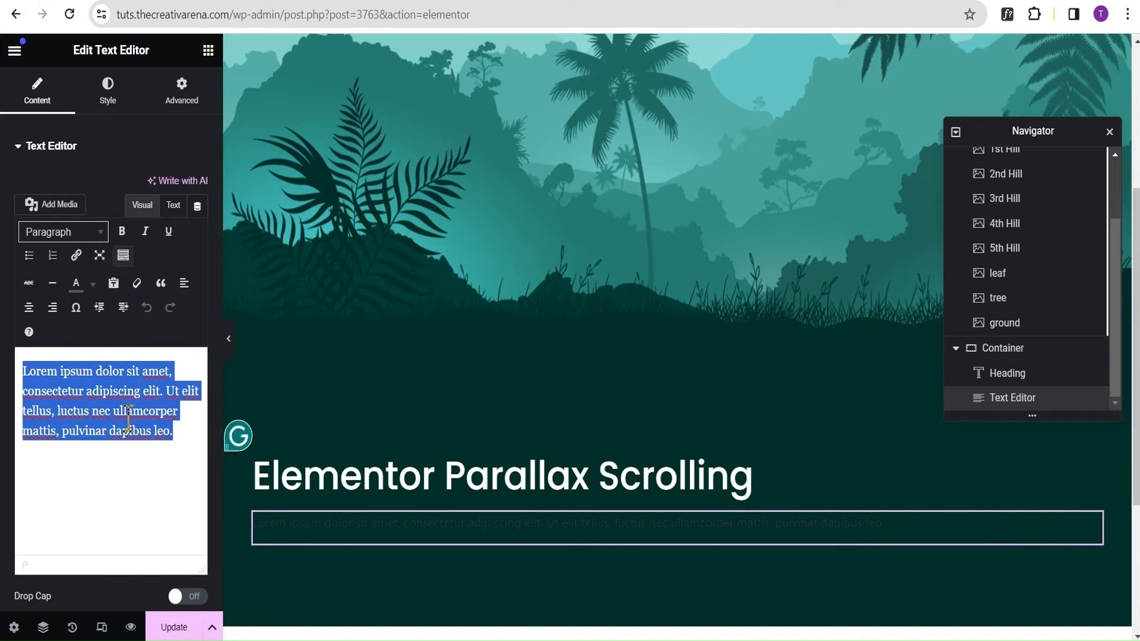
pyautogui.hotkey('ctrl', 'v')
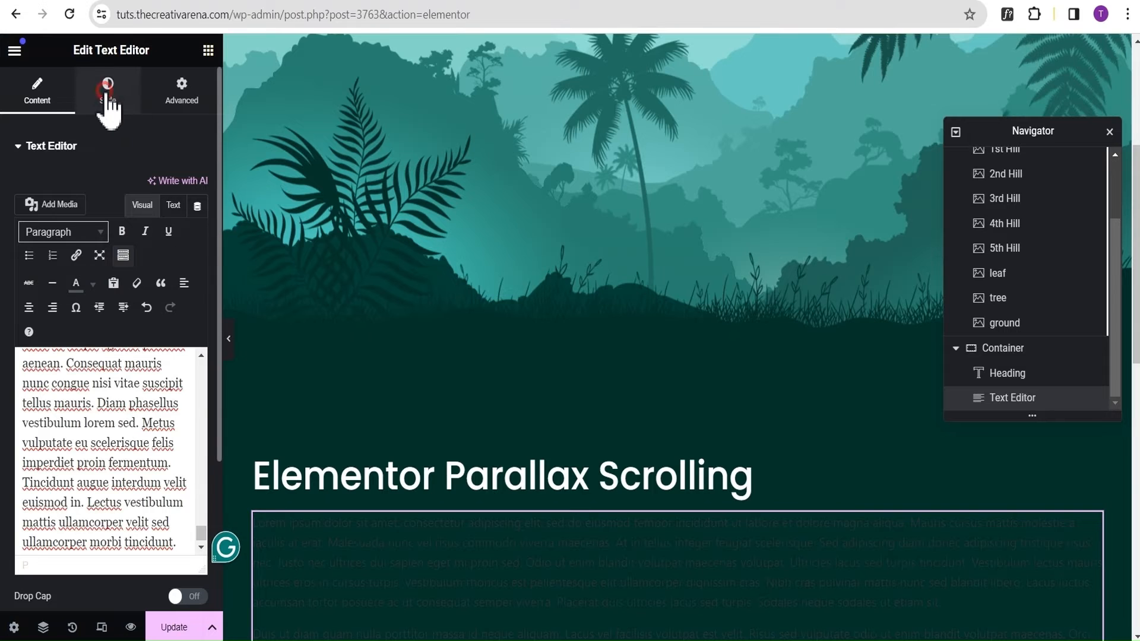
# Set the lorem ipsum text's color to white and change its font size unit in the typography settings.
pyautogui.click(108, 92)
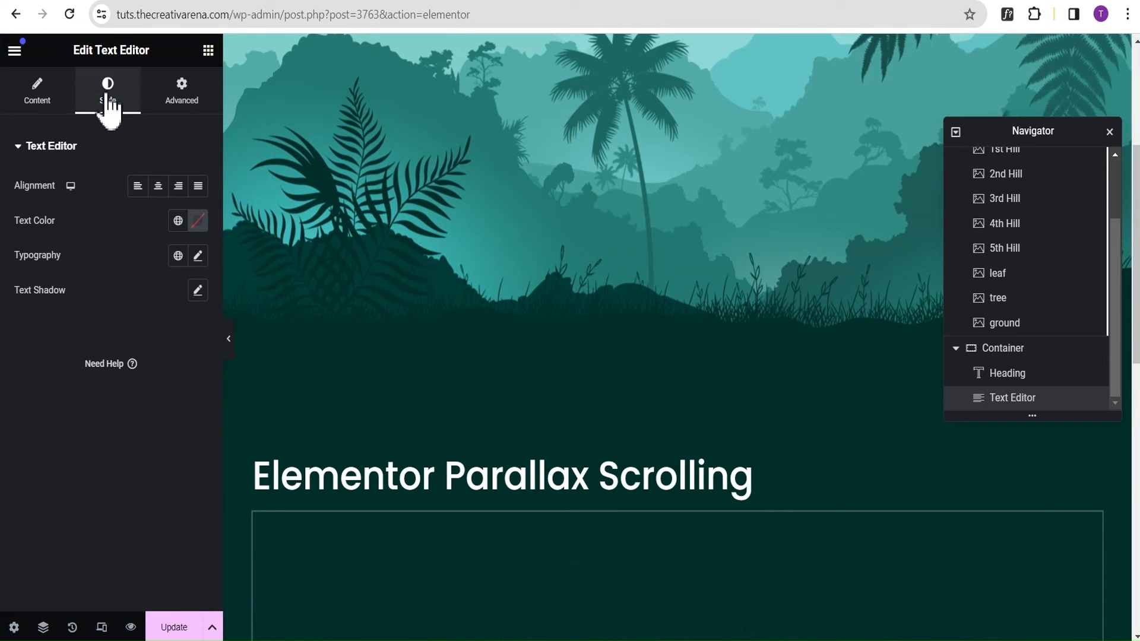
pyautogui.click(199, 222)
pyautogui.moveTo(198, 411); pyautogui.dragTo(98, 272)
pyautogui.click(87, 205)
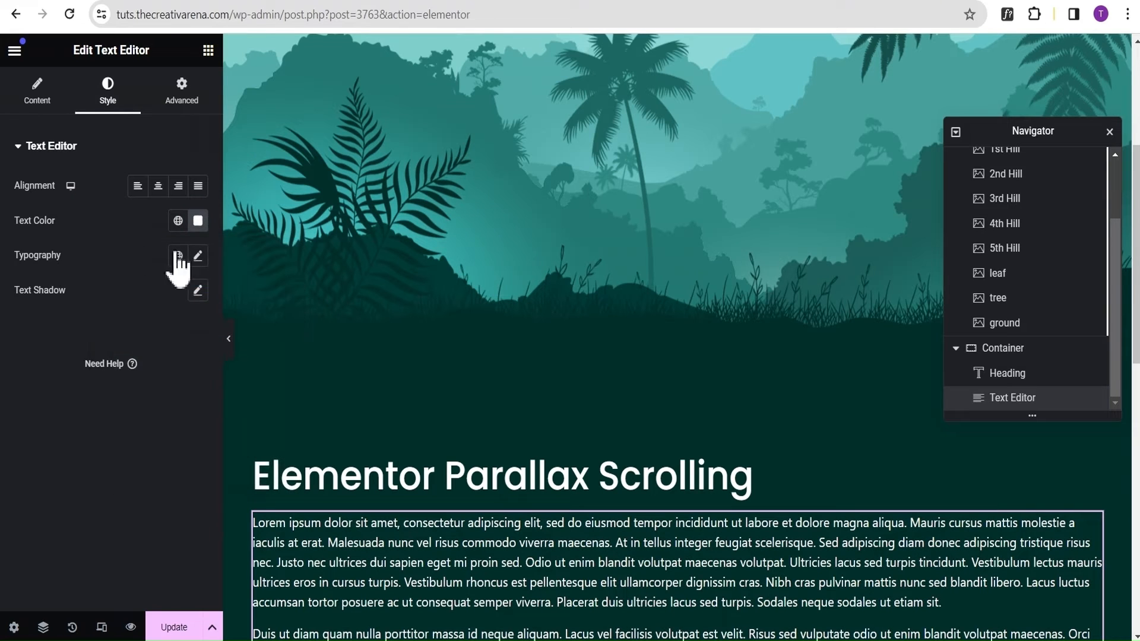
pyautogui.click(198, 256)
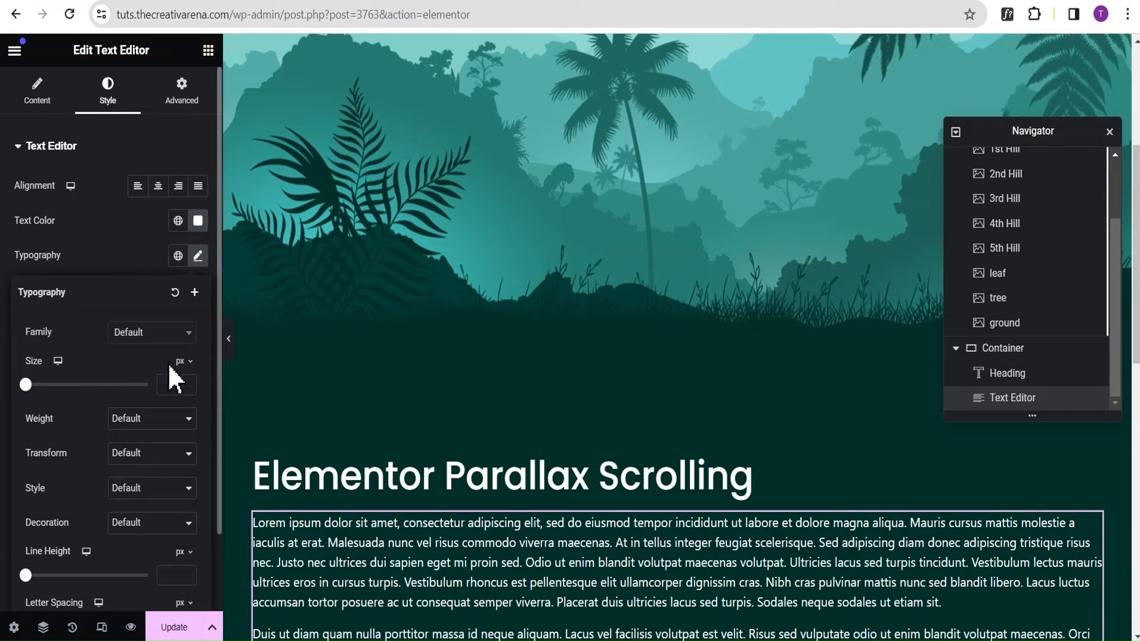
pyautogui.click(181, 361)
pyautogui.click(179, 386)
pyautogui.click(105, 269)
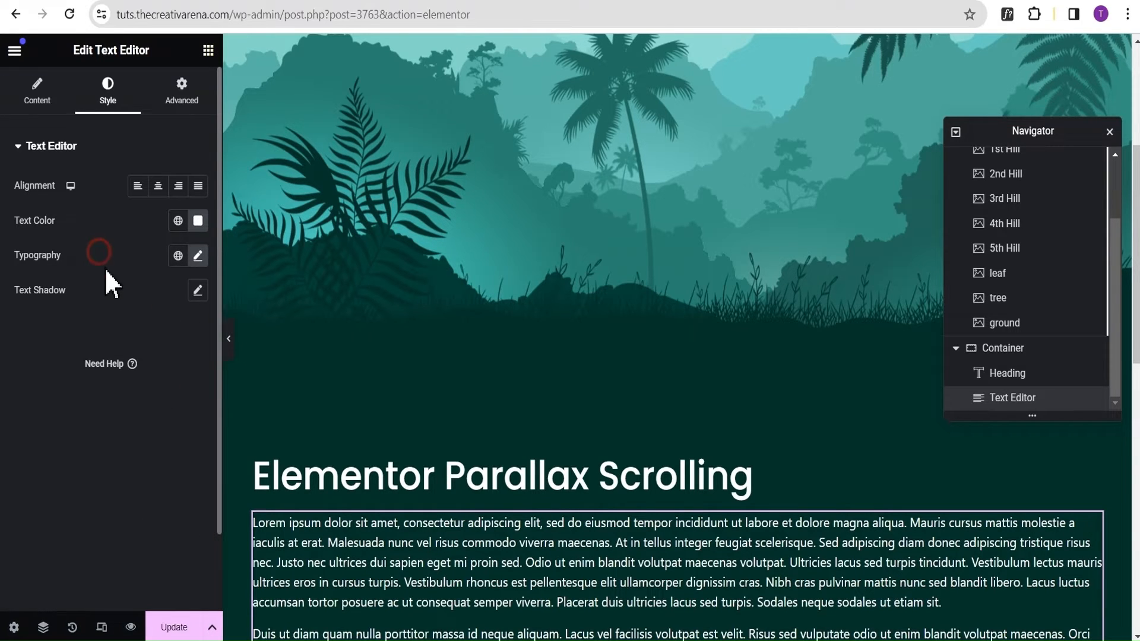
# Preview the page at full width, checking the hero section and the lorem ipsum content below it.
pyautogui.click(231, 339)
pyautogui.scroll(-7, 672, 369)
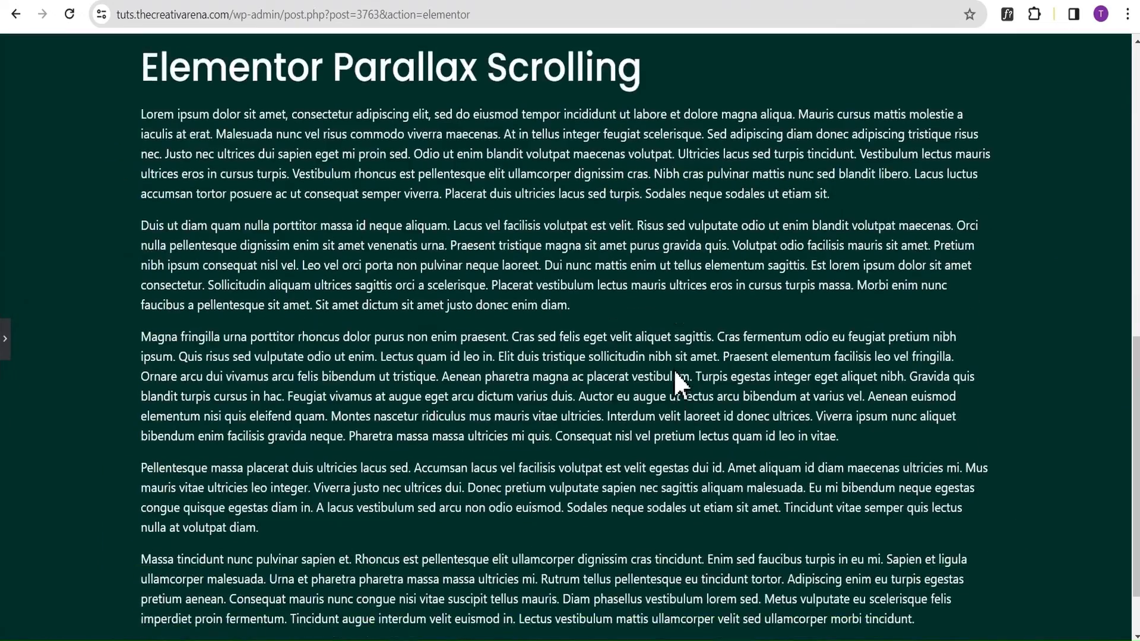
pyautogui.scroll(6, 676, 376)
pyautogui.scroll(5, 676, 376)
pyautogui.scroll(-6, 676, 375)
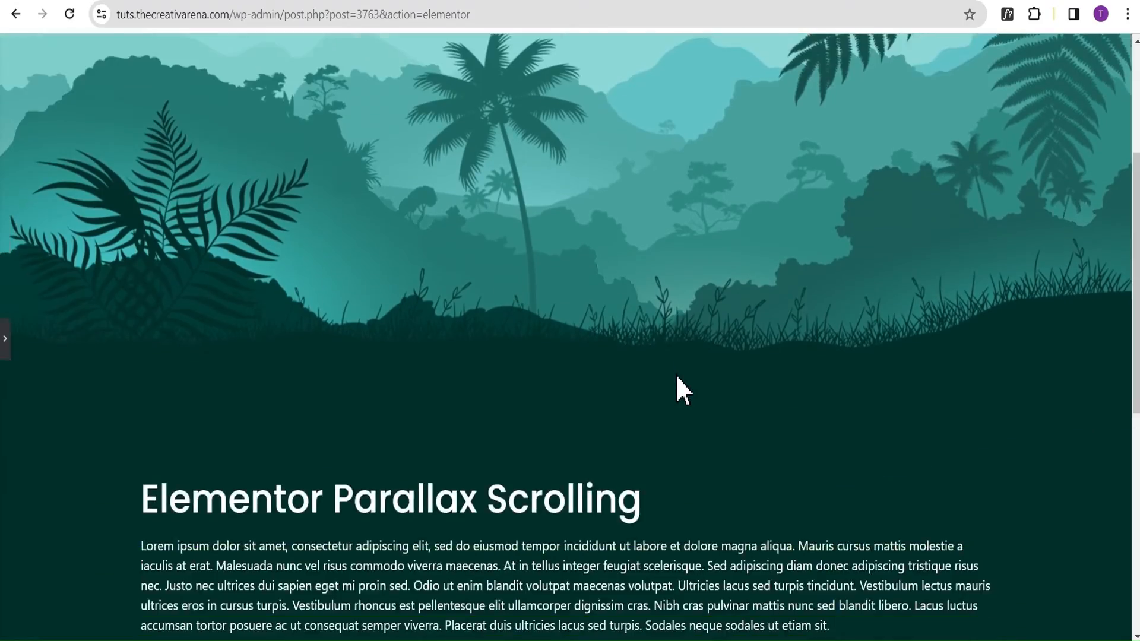
pyautogui.scroll(4, 676, 375)
pyautogui.scroll(2, 676, 375)
pyautogui.scroll(-2, 676, 376)
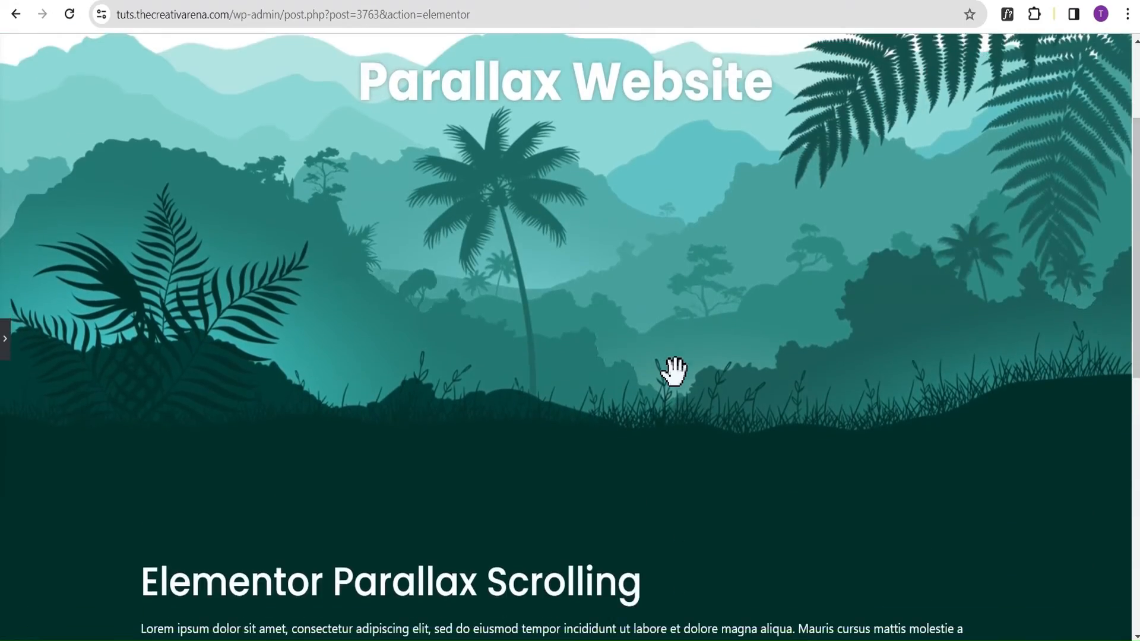
pyautogui.scroll(4, 676, 376)
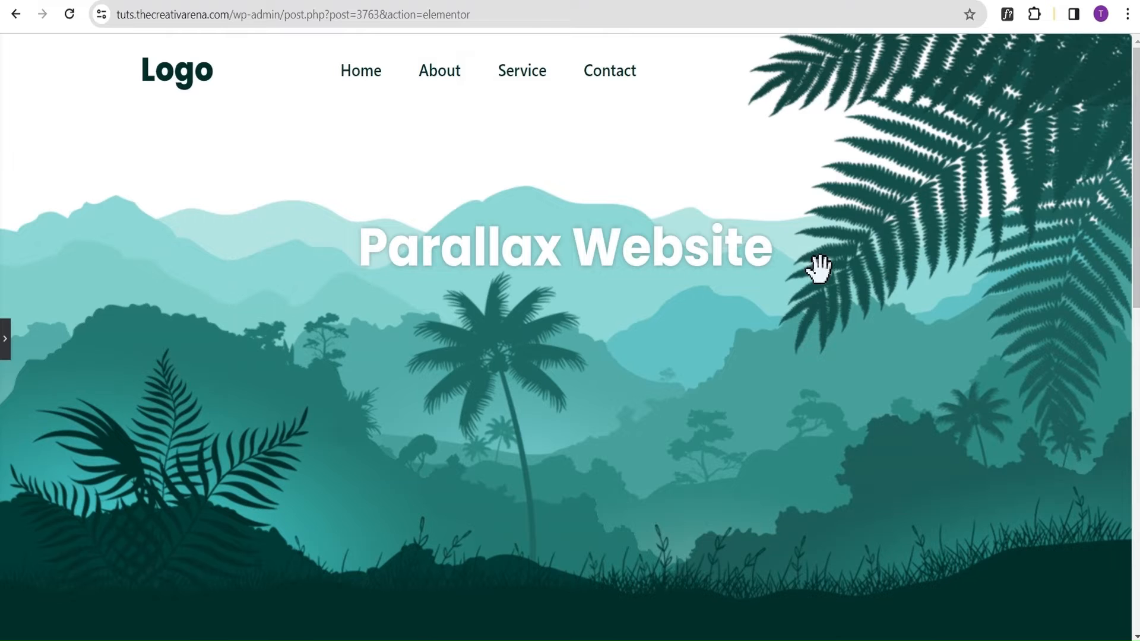
pyautogui.scroll(-2, 741, 262)
pyautogui.scroll(2, 741, 262)
pyautogui.click(6, 350)
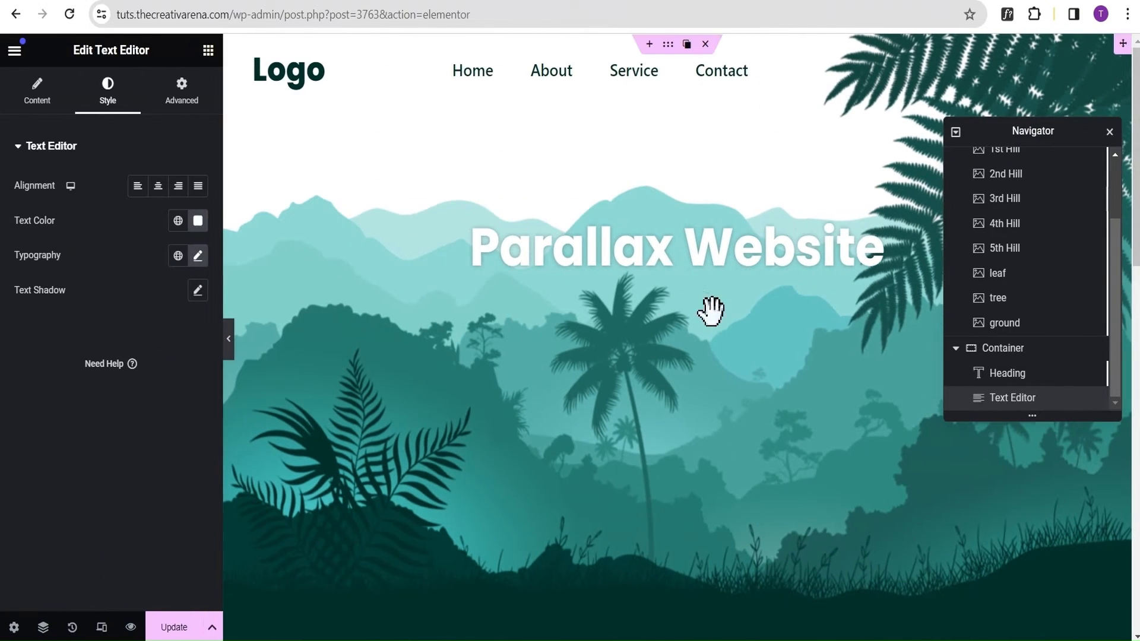
# Enable Scrolling Effects in the motion effects of the Parallax Website heading inside the Parent container.
pyautogui.scroll(3, 1056, 301)
pyautogui.click(1026, 214)
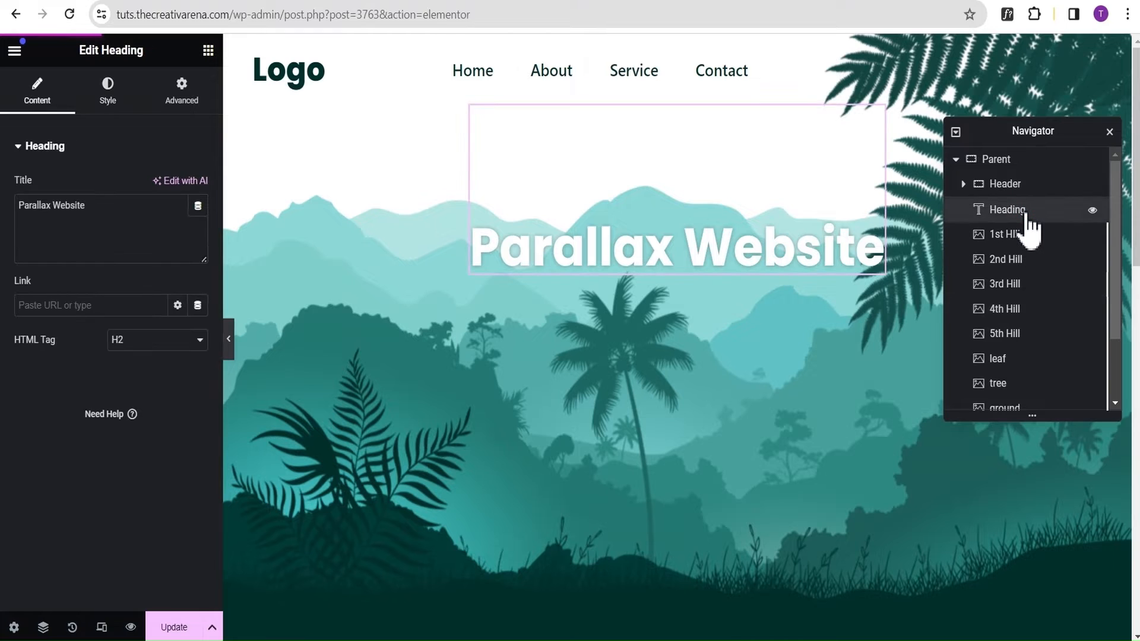
pyautogui.click(176, 102)
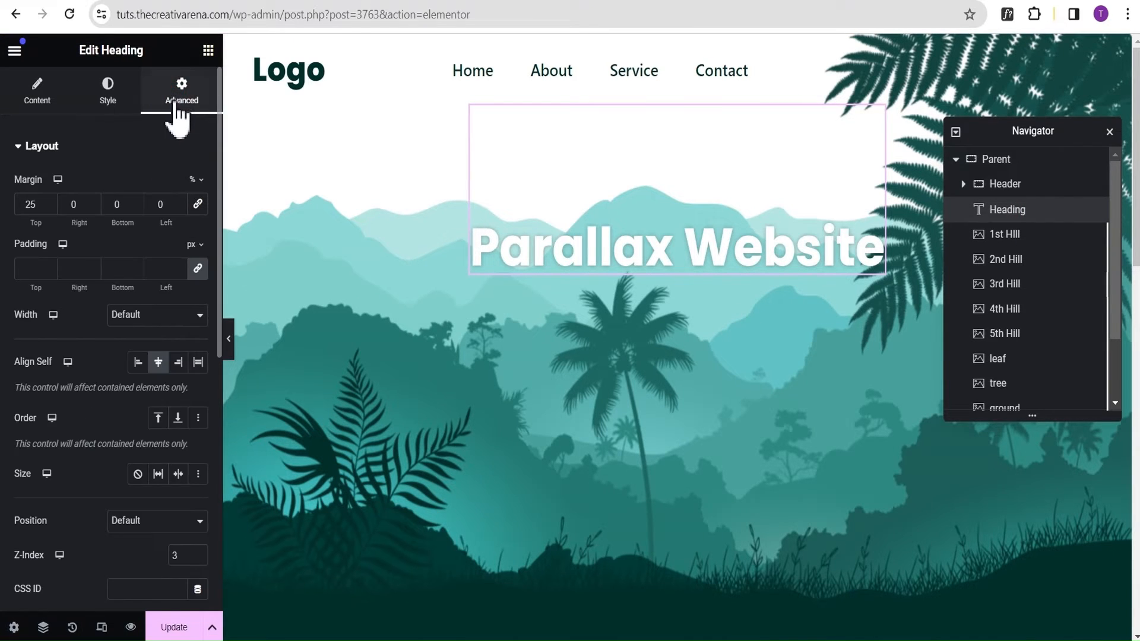
pyautogui.click(56, 152)
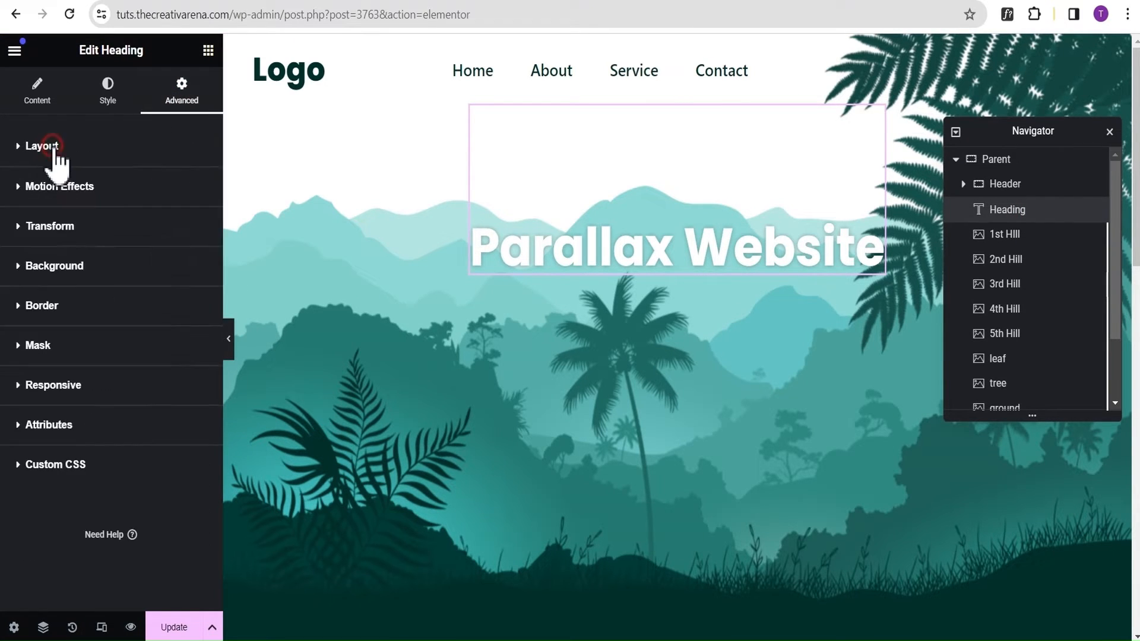
pyautogui.click(60, 187)
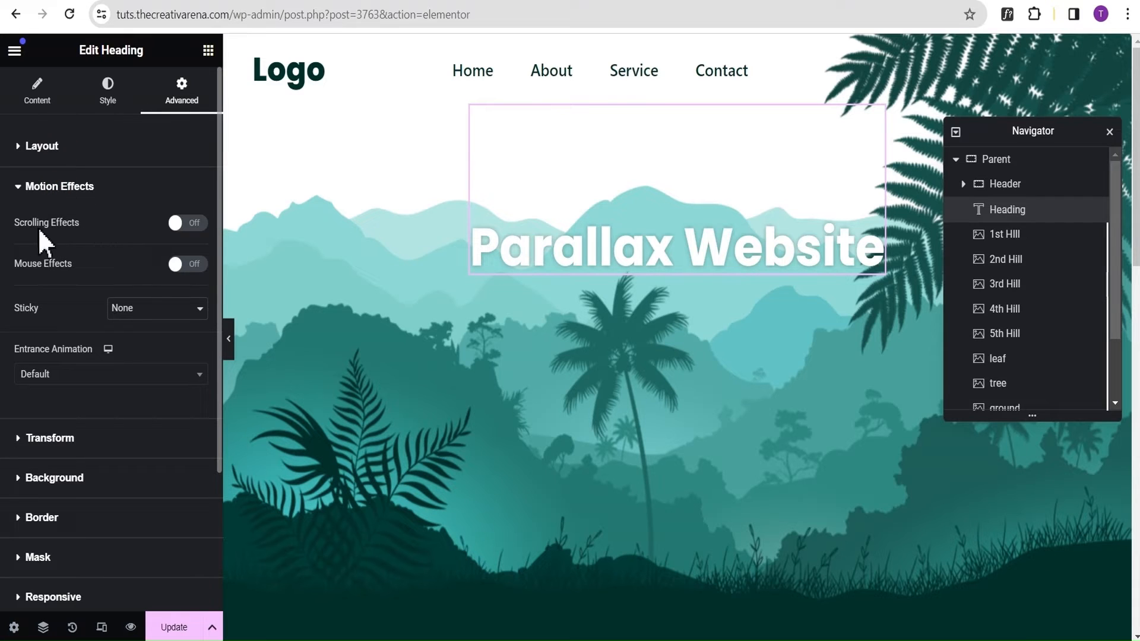
pyautogui.click(190, 223)
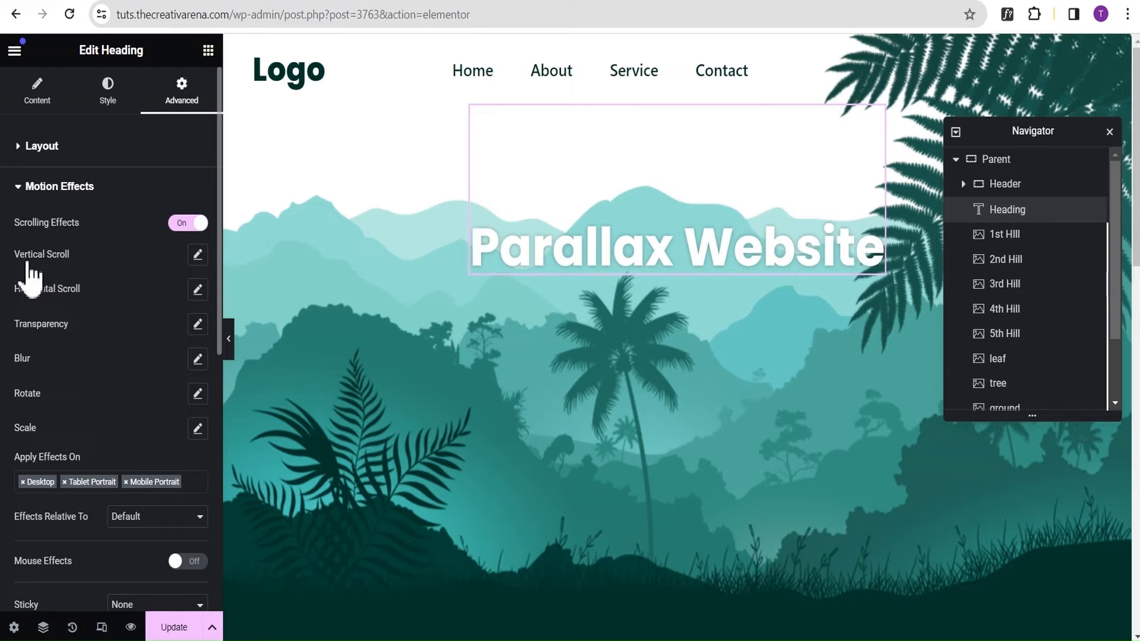
# Add a Vertical Scroll effect to the Parallax Website heading with its direction set to Down.
pyautogui.click(198, 255)
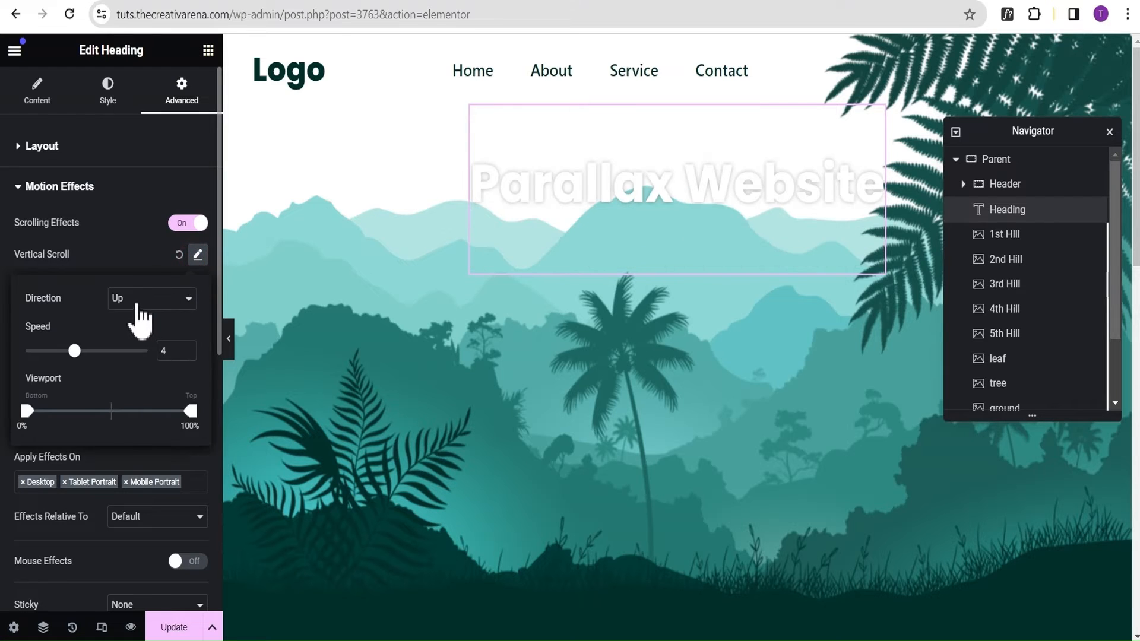
pyautogui.click(147, 301)
pyautogui.click(141, 326)
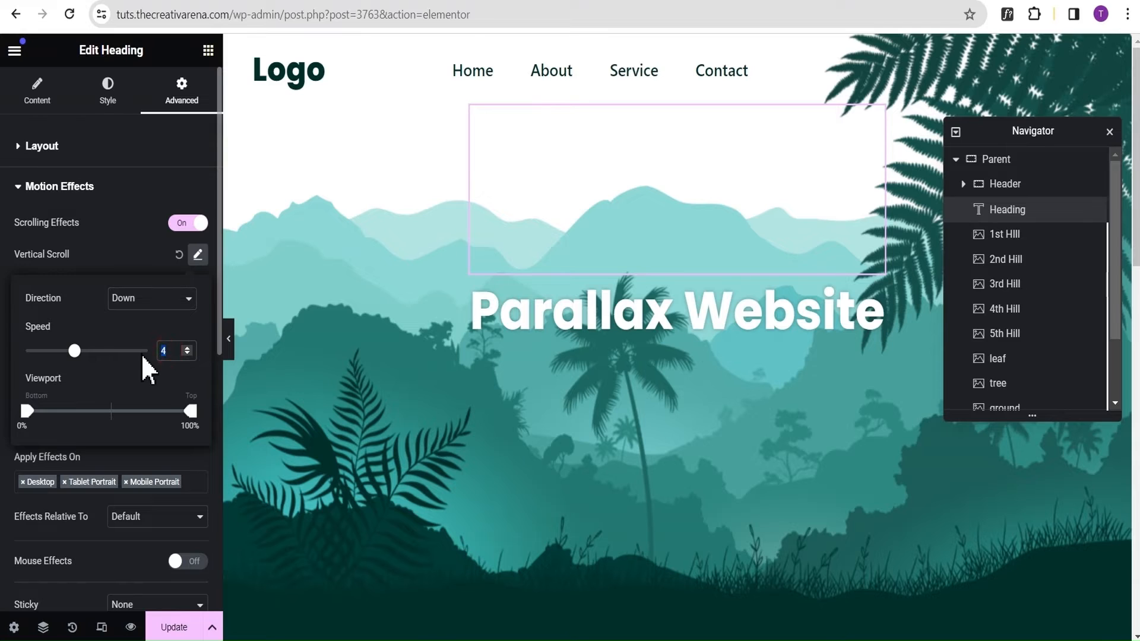
# Set the Parallax Website heading's Vertical Scroll speed to 6 and add a Scale effect with its direction set to Scale Down.
pyautogui.write('6')
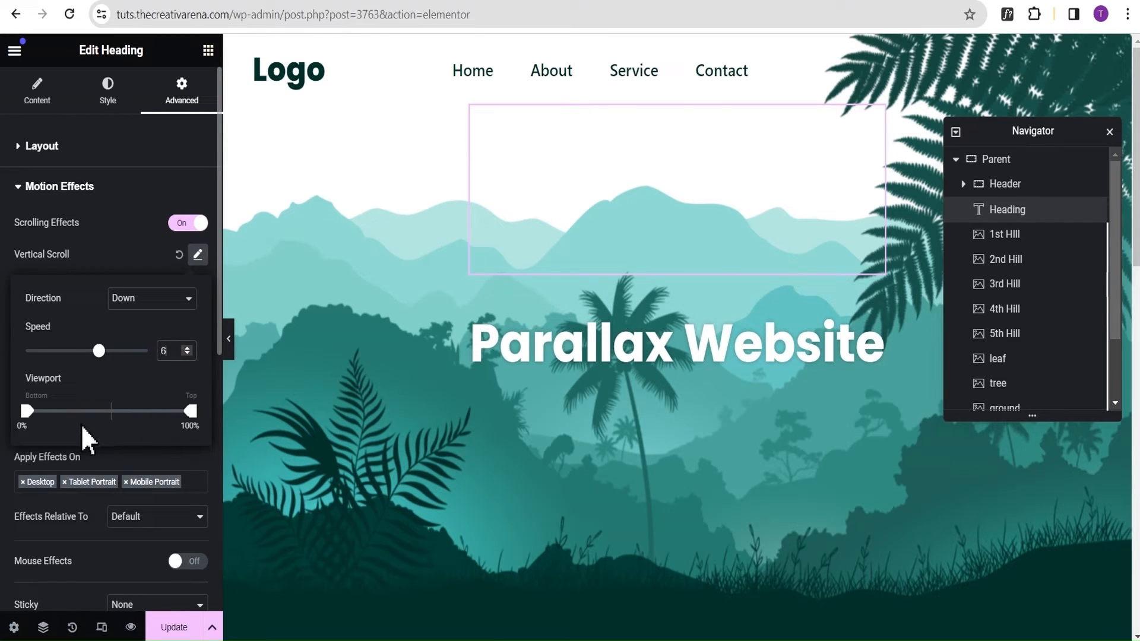
pyautogui.click(83, 250)
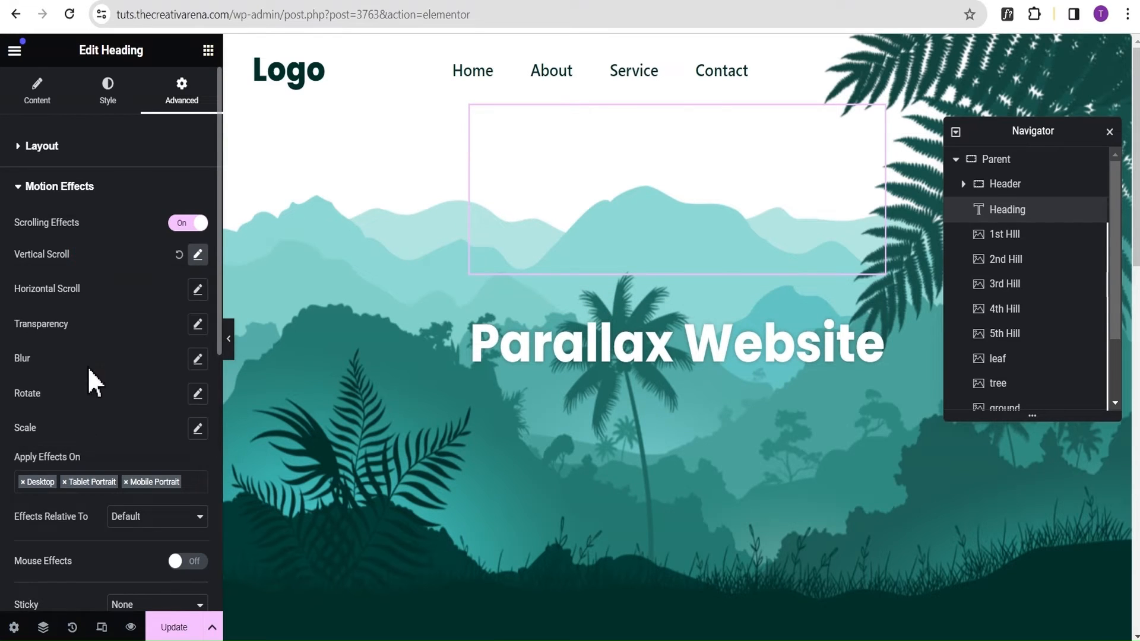
pyautogui.click(196, 432)
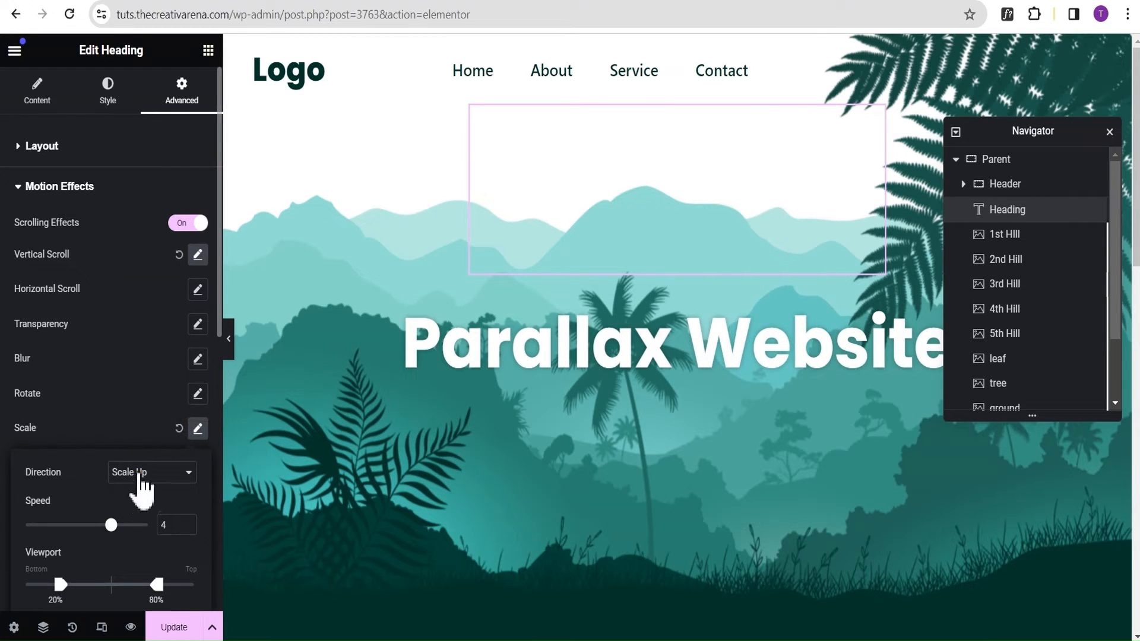
pyautogui.click(142, 476)
pyautogui.click(139, 505)
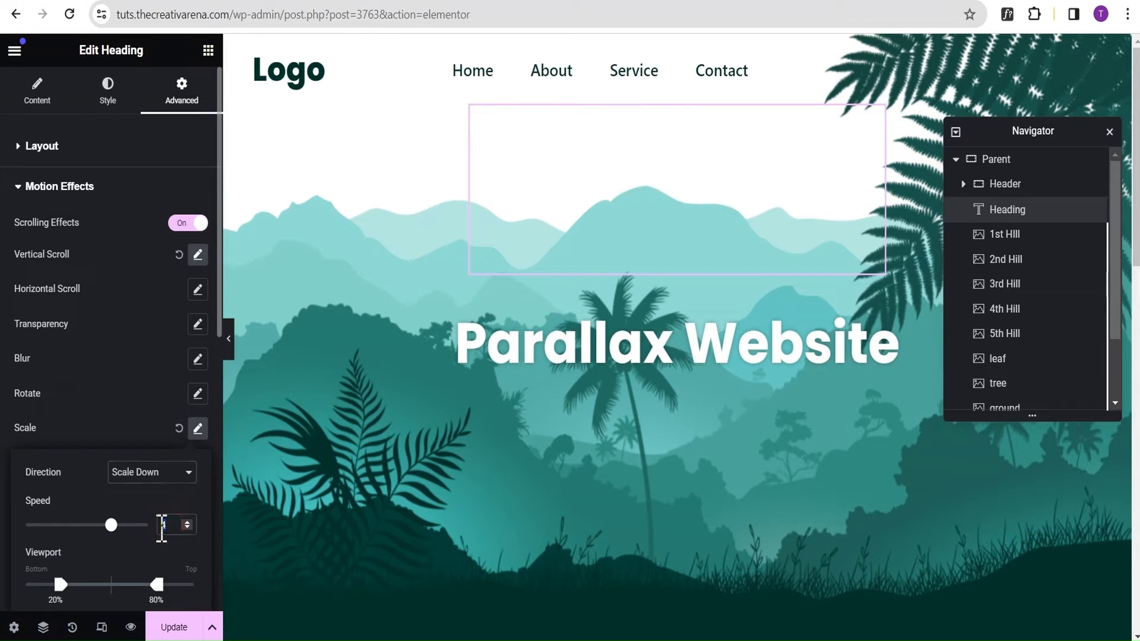
# Set the heading's Scale effect speed to 7 and extend its viewport range from 0% to 100%.
pyautogui.write('7')
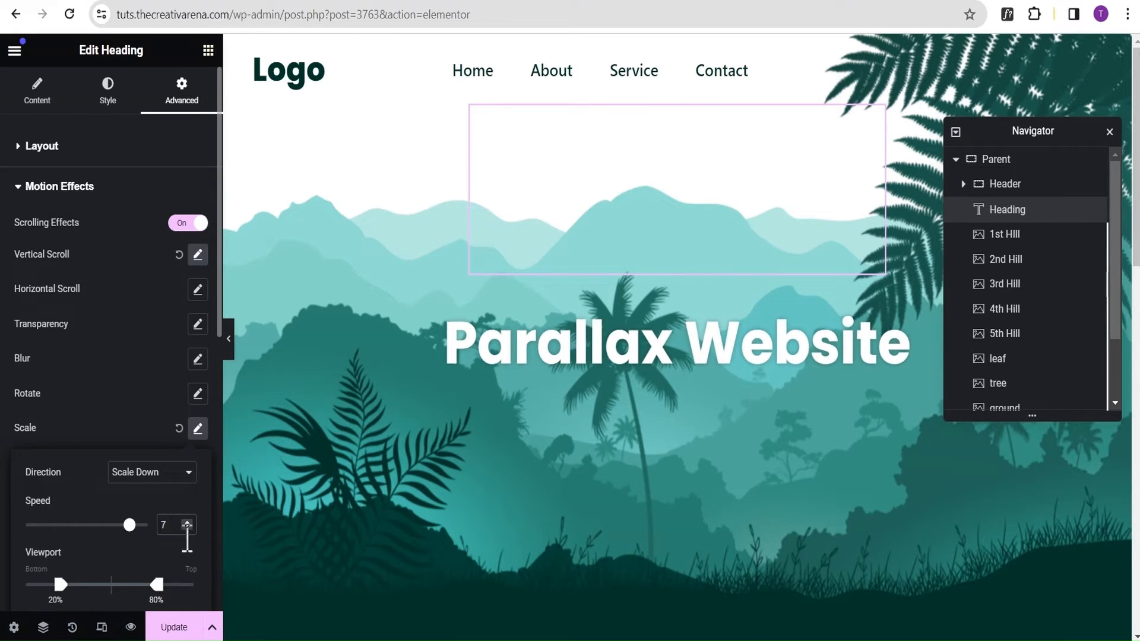
pyautogui.moveTo(155, 587); pyautogui.dragTo(193, 587)
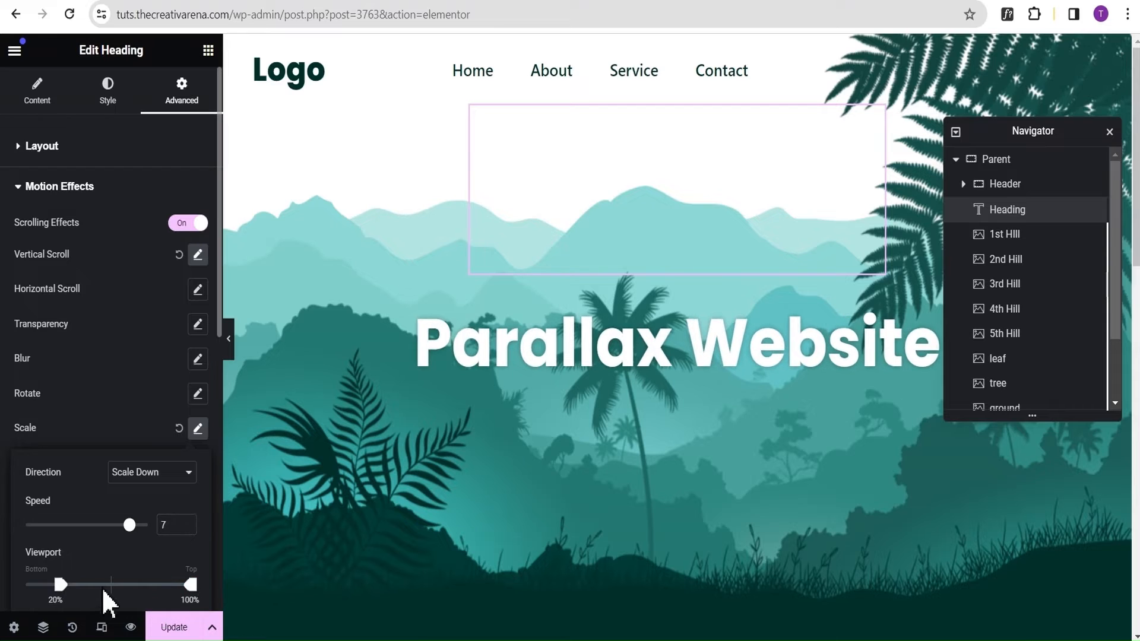
pyautogui.moveTo(62, 587); pyautogui.dragTo(17, 587)
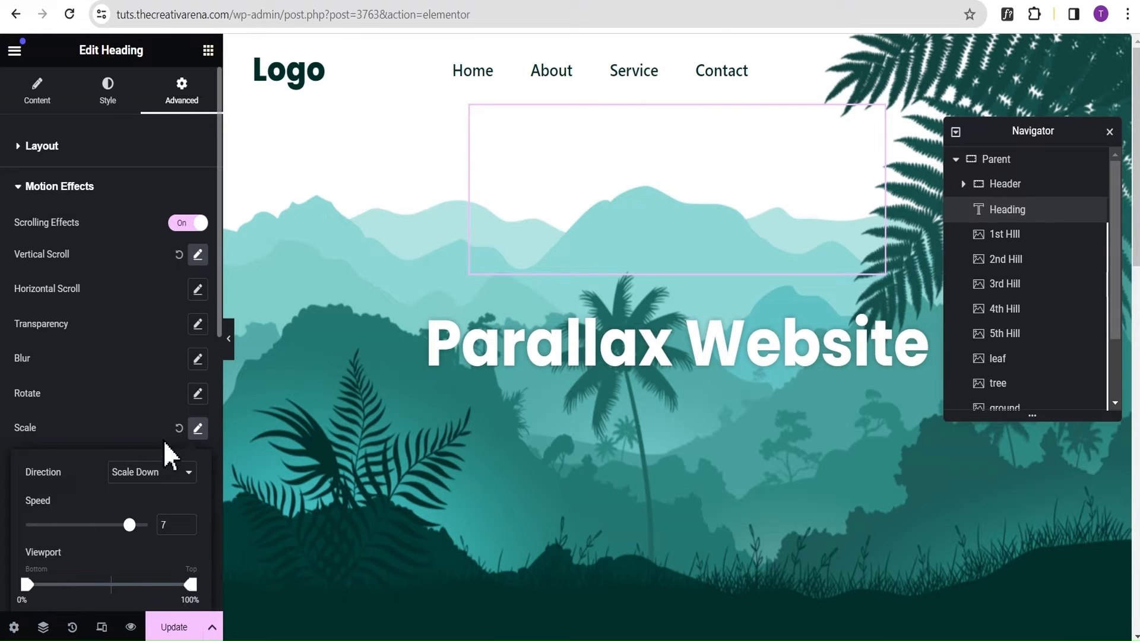
pyautogui.click(109, 417)
# Preview the page at full width, checking how the heading moves and scales while scrolling.
pyautogui.click(230, 344)
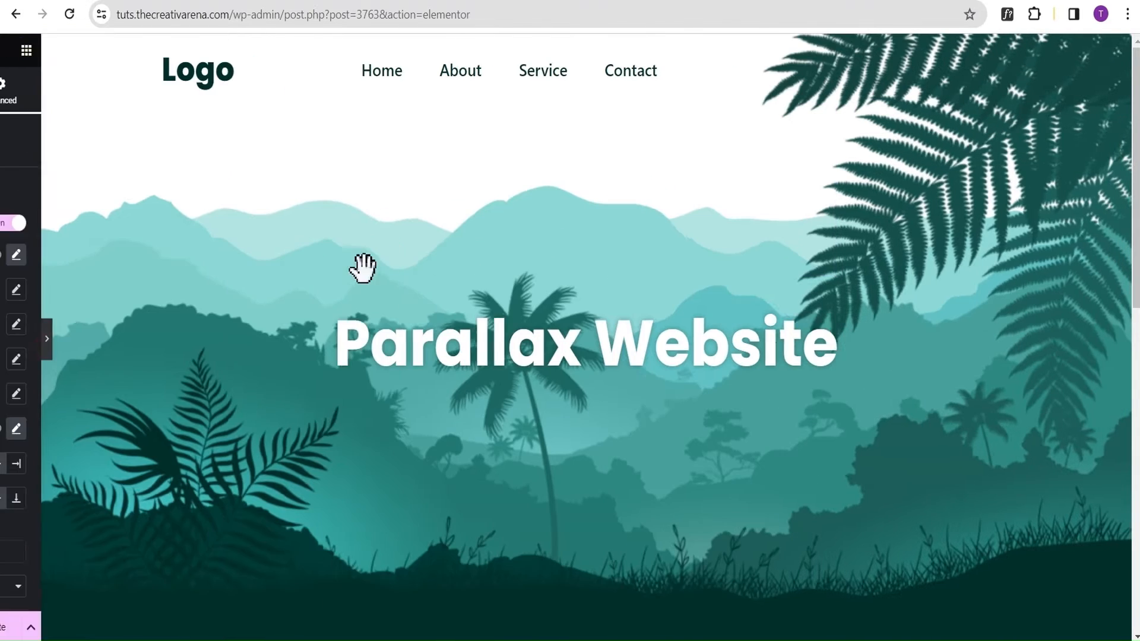
pyautogui.scroll(-5, 416, 231)
pyautogui.scroll(2, 433, 233)
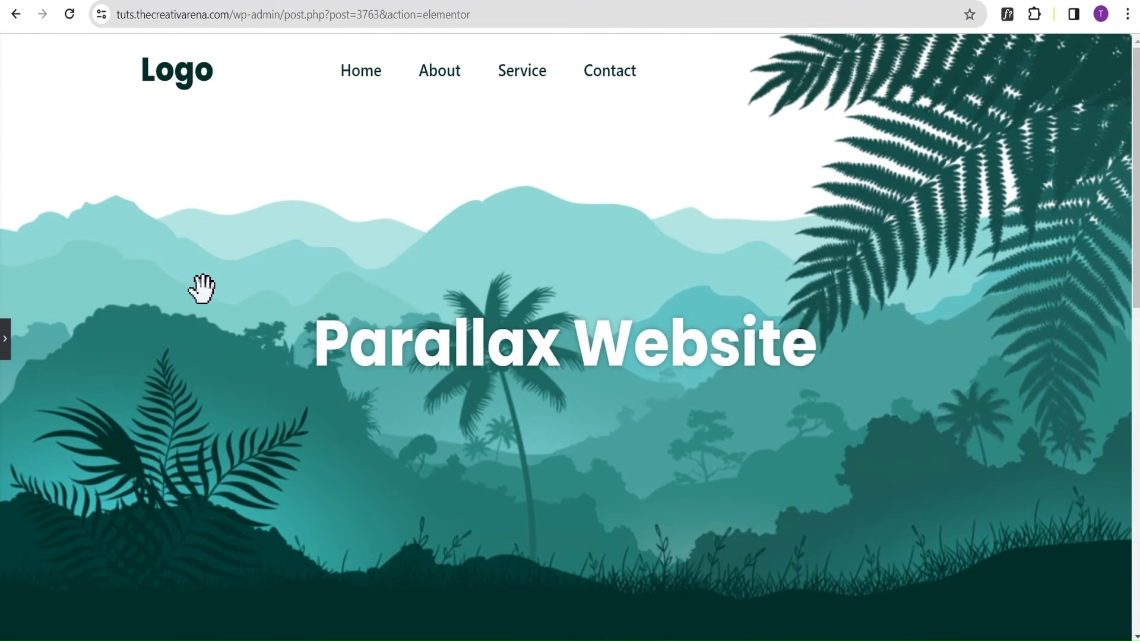
pyautogui.click(6, 339)
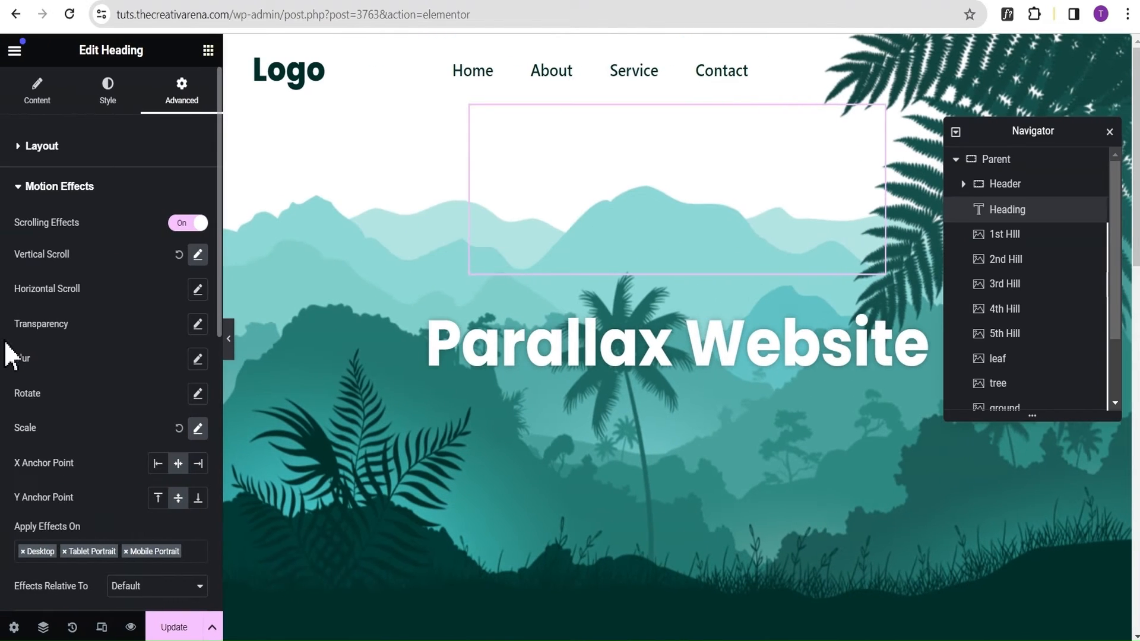
# Set the leaf image's Z-Index to 3 and check its overlap with the heading at full width.
pyautogui.click(54, 189)
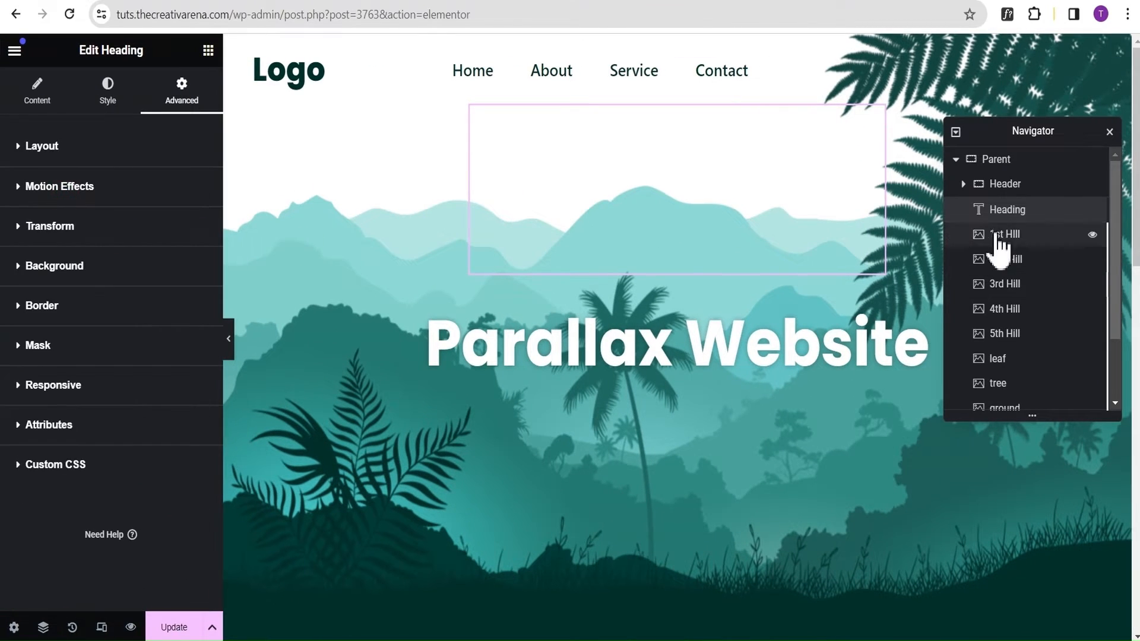
pyautogui.click(1019, 363)
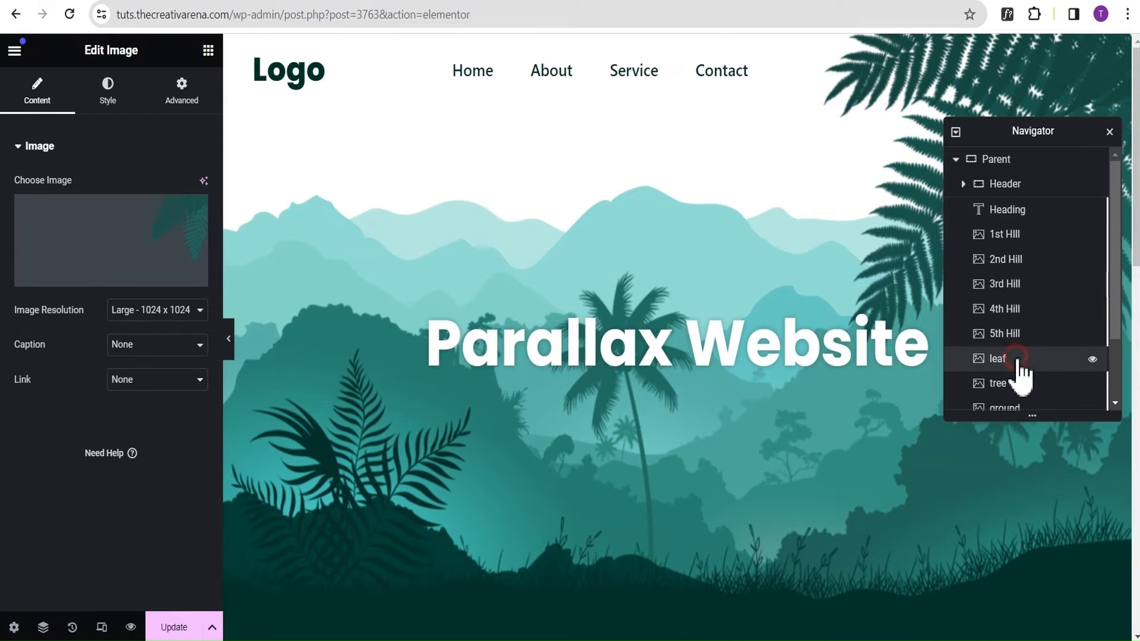
pyautogui.click(180, 103)
pyautogui.scroll(-7, 158, 190)
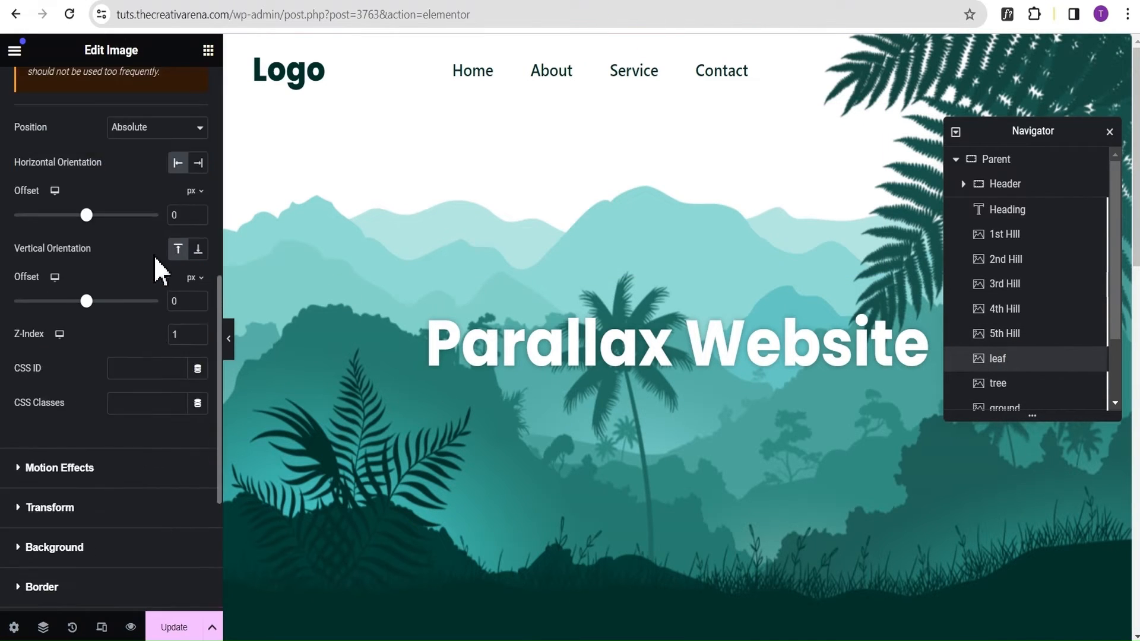
pyautogui.doubleClick(175, 334)
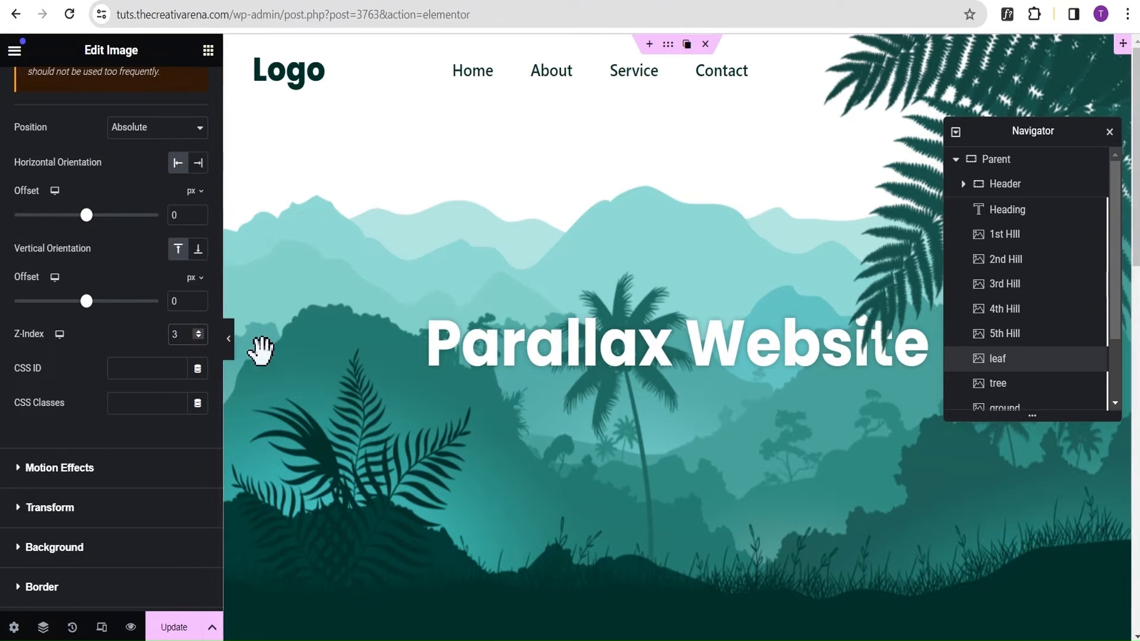
pyautogui.click(230, 347)
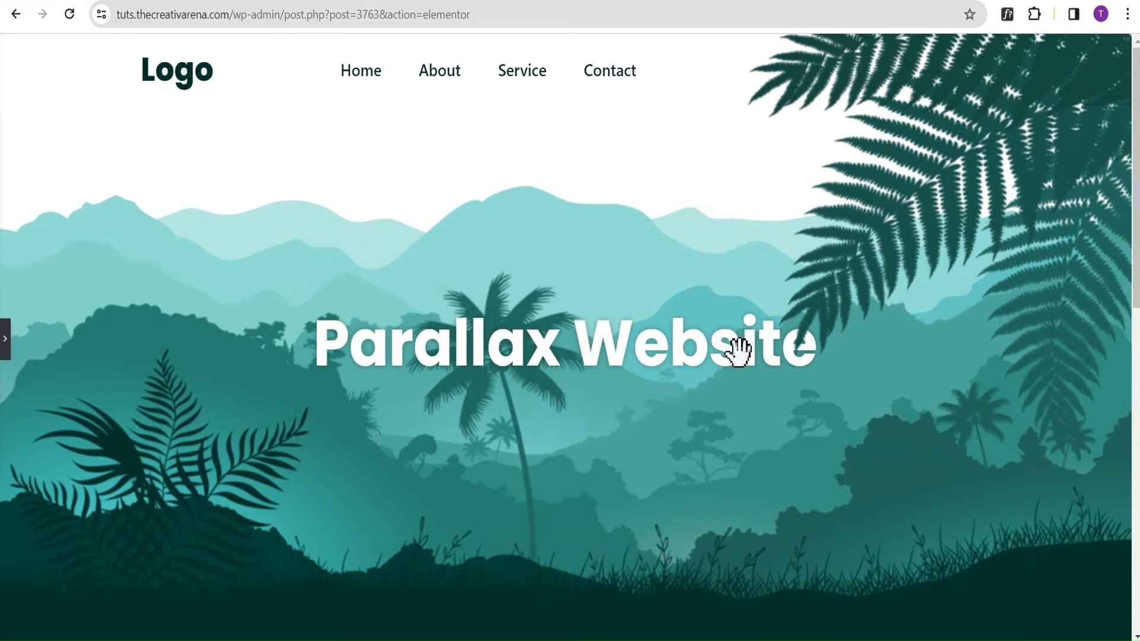
pyautogui.click(5, 347)
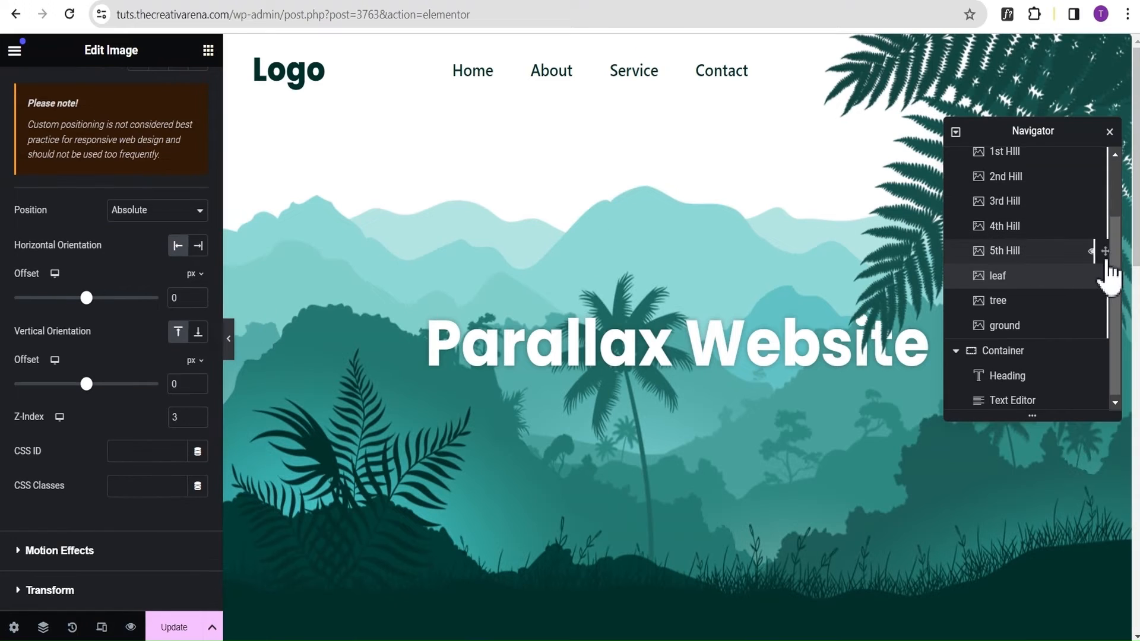
# Set the Parent container's Overflow to Hidden in its additional layout options.
pyautogui.scroll(3, 1113, 270)
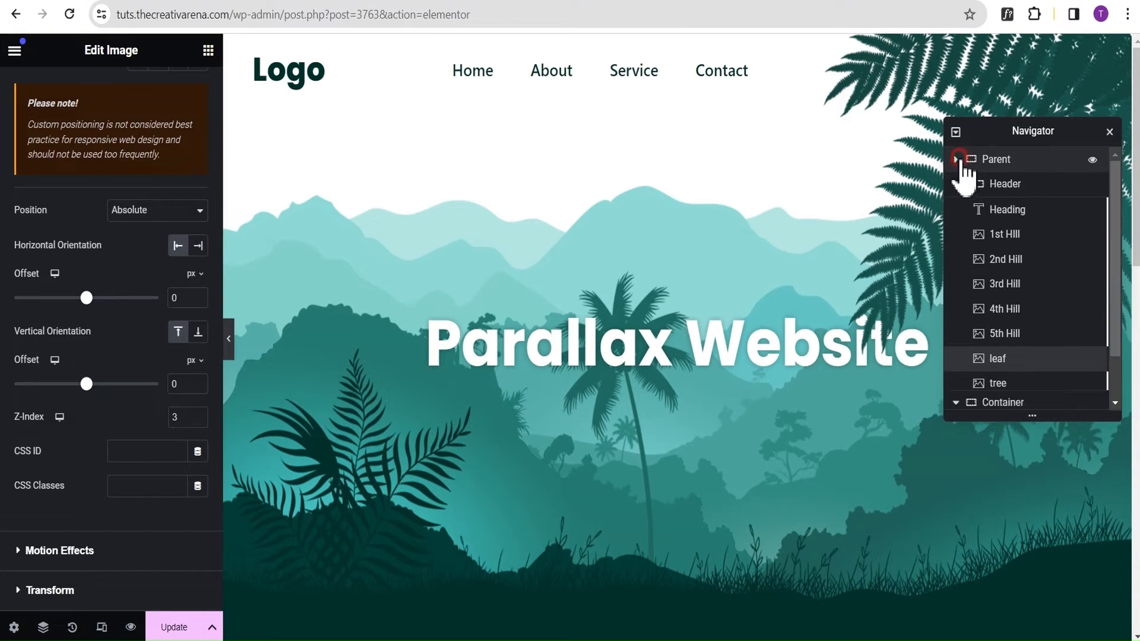
pyautogui.click(956, 159)
pyautogui.click(1000, 161)
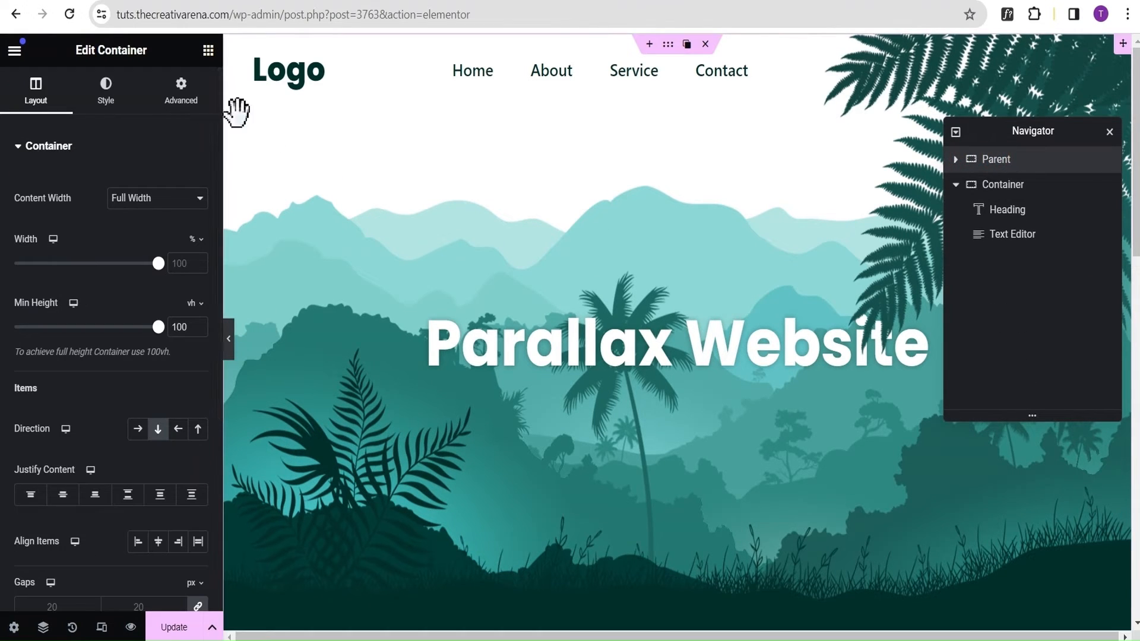
pyautogui.click(25, 156)
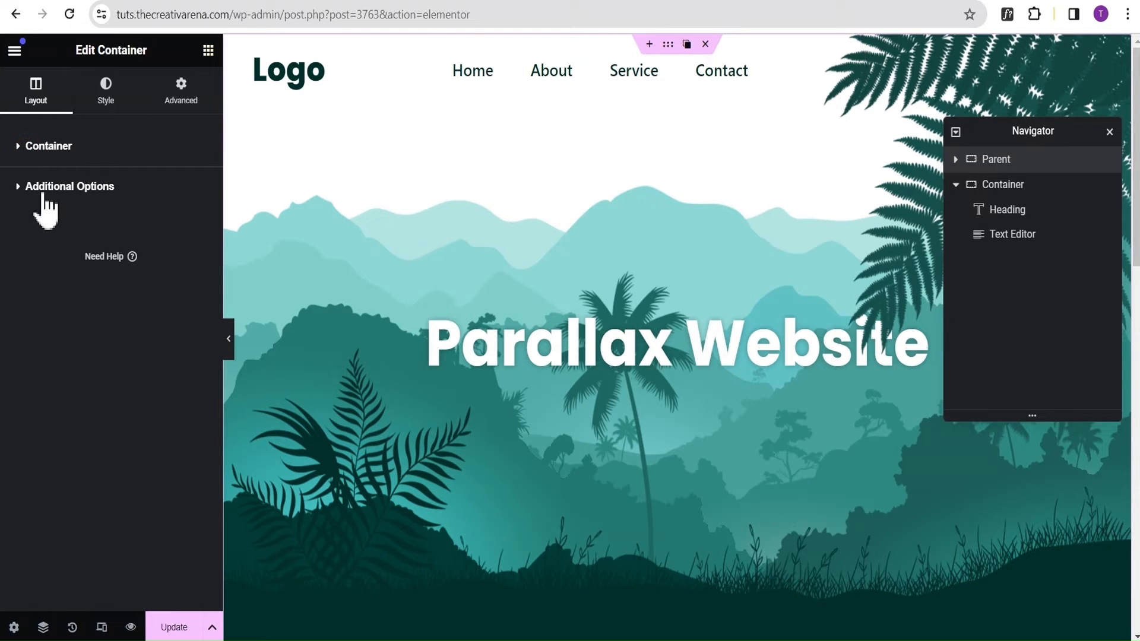
pyautogui.click(42, 185)
pyautogui.click(144, 231)
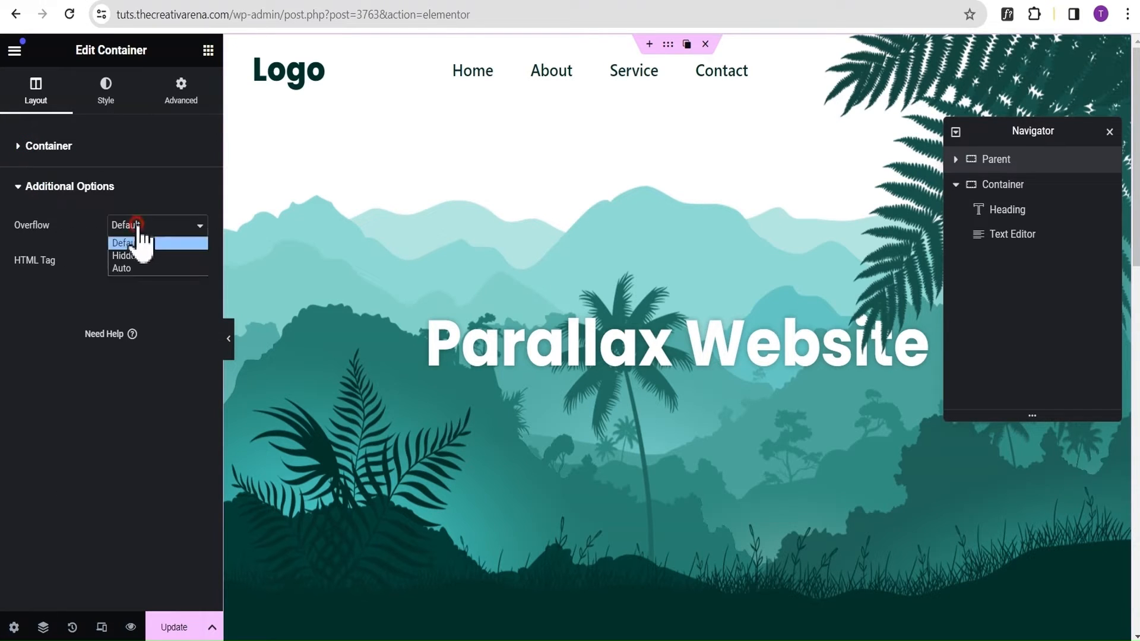
pyautogui.click(144, 254)
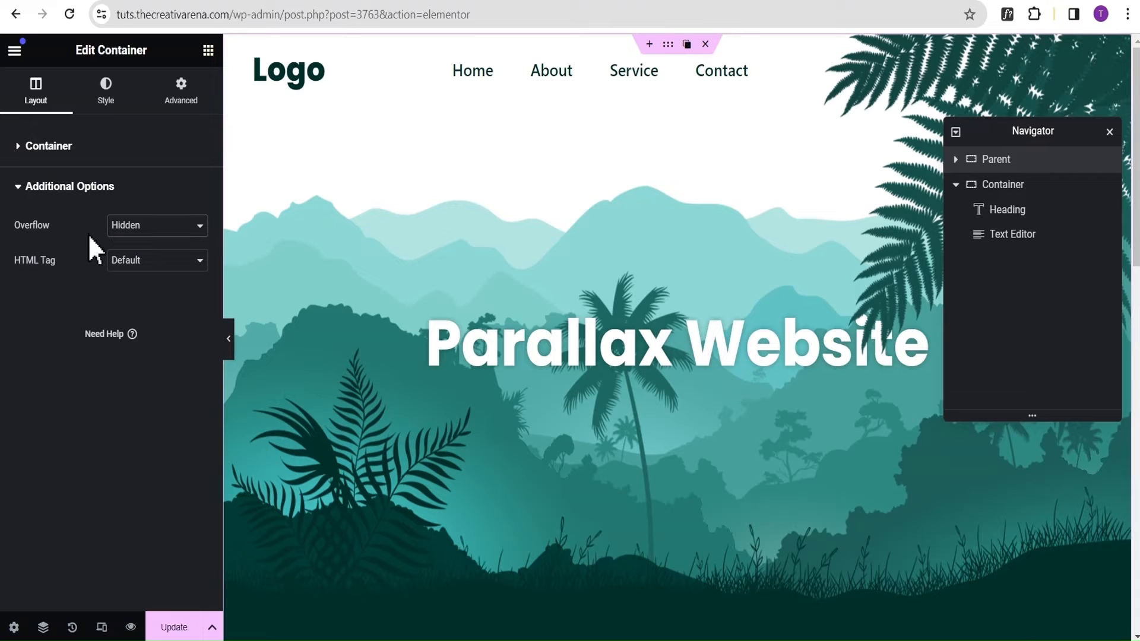
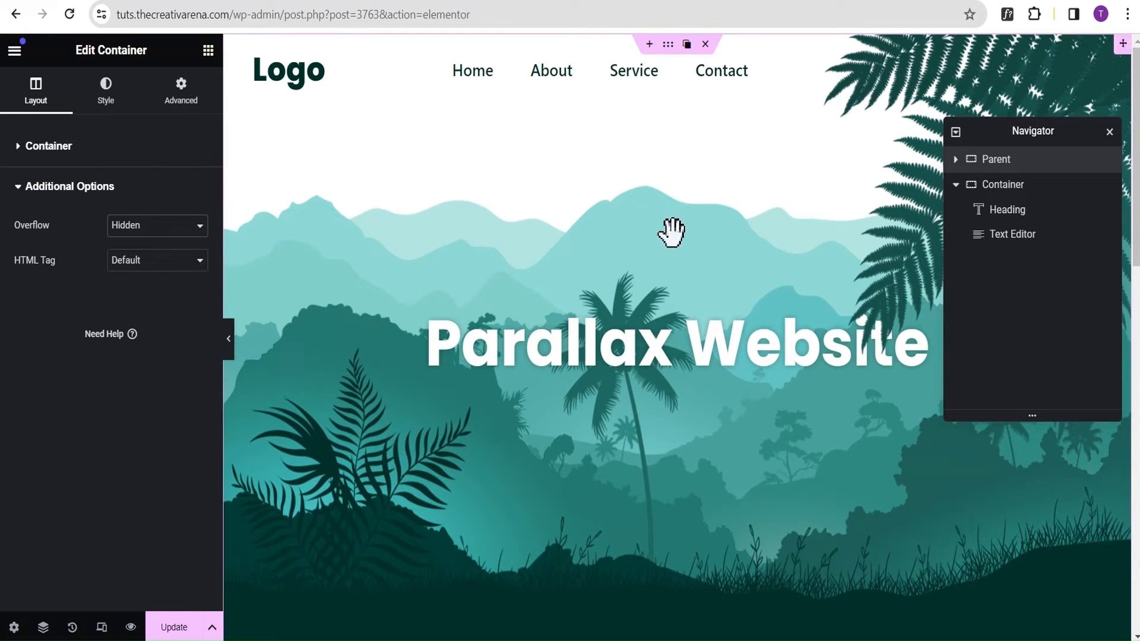
# Turn on Scrolling Effects in the leaf image's motion effects.
pyautogui.click(803, 261)
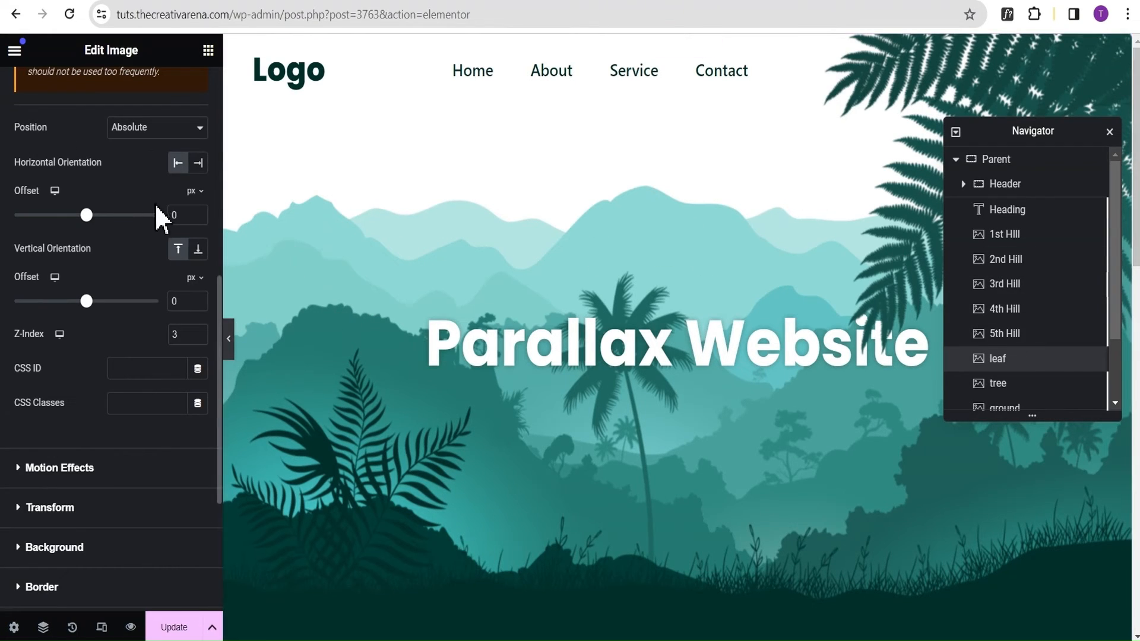
pyautogui.scroll(4, 125, 175)
pyautogui.scroll(5, 126, 178)
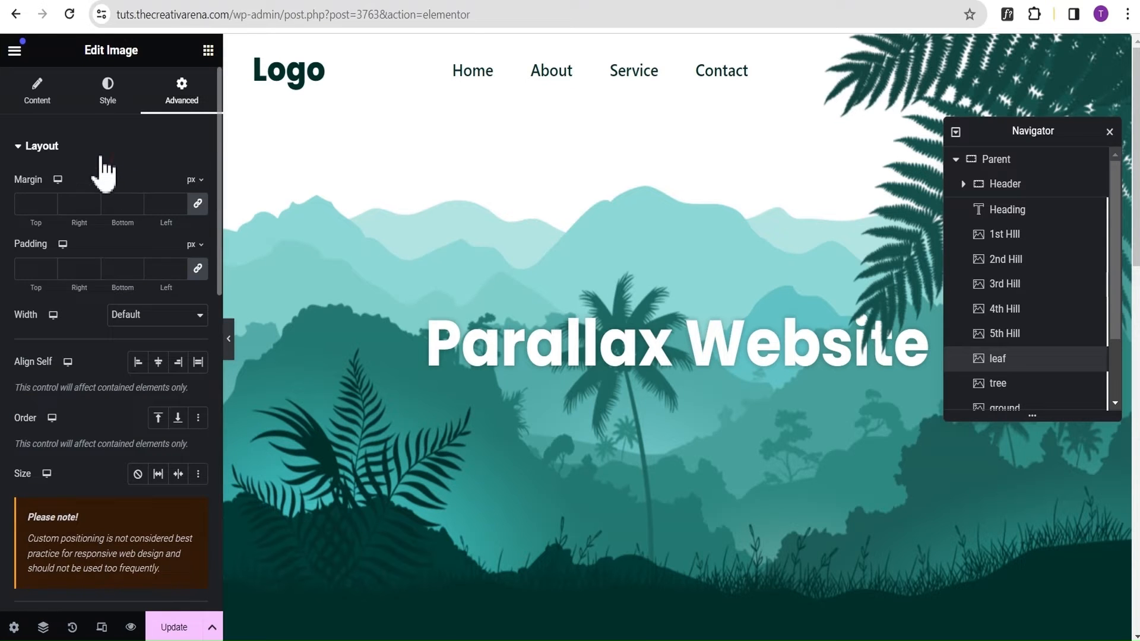
pyautogui.click(102, 156)
pyautogui.click(83, 186)
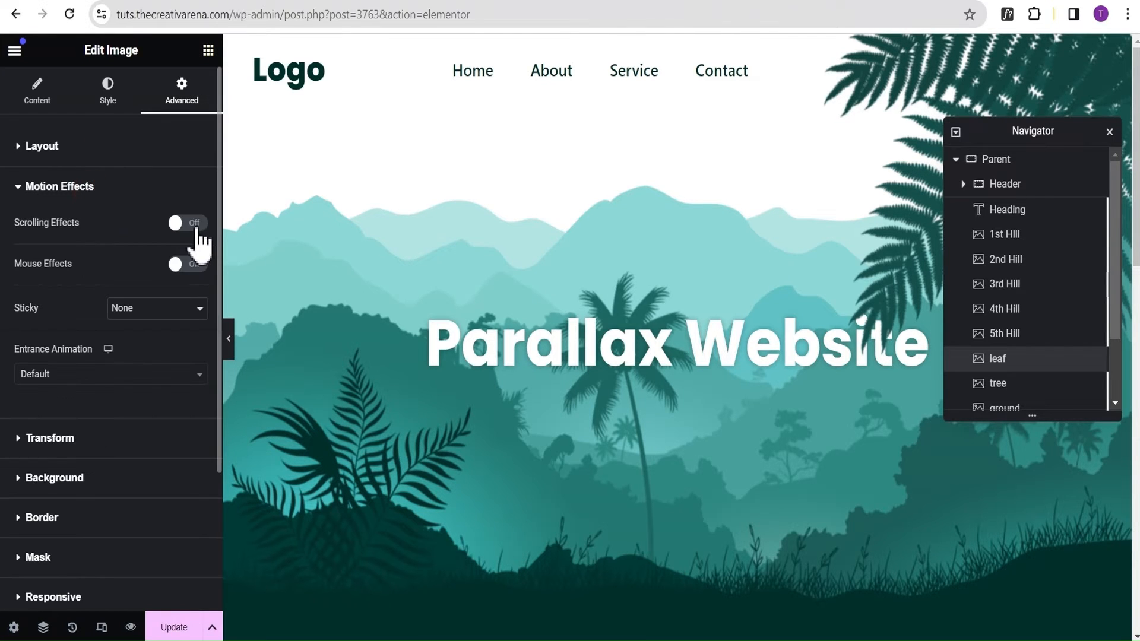
pyautogui.click(195, 224)
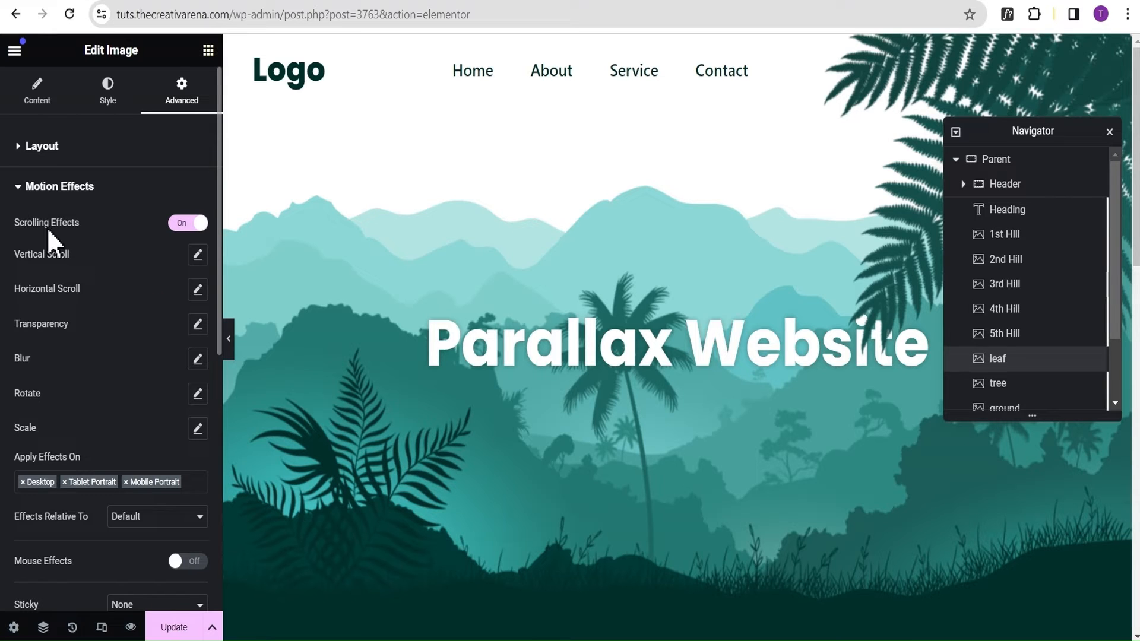
# Give the leaf image a Horizontal Scroll effect with direction To Right and speed 10.
pyautogui.click(197, 290)
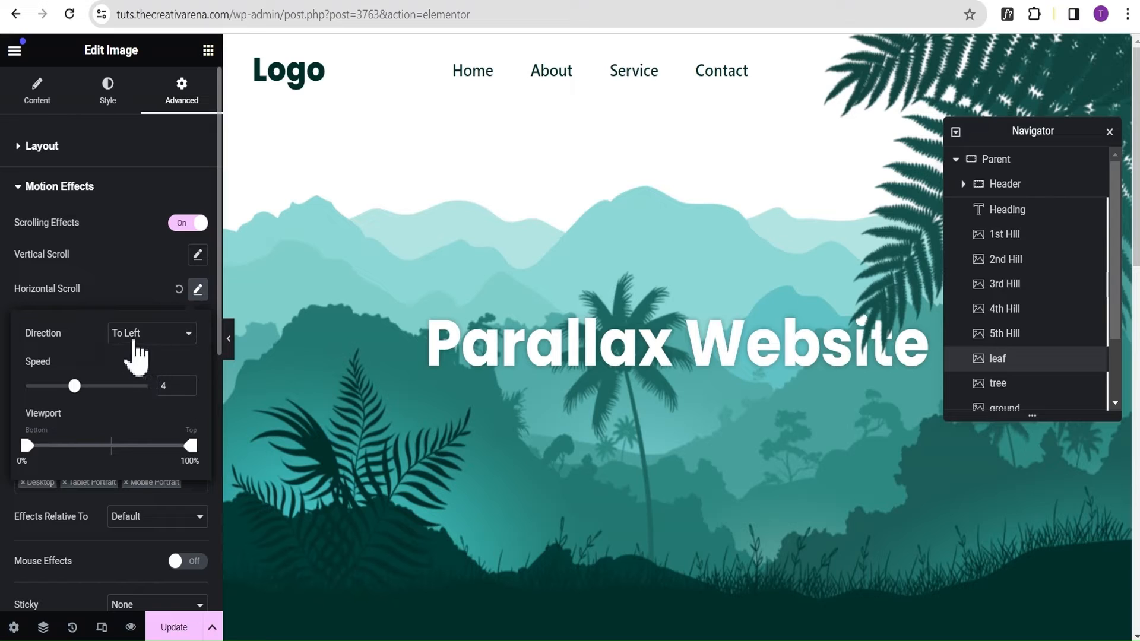
pyautogui.click(133, 342)
pyautogui.click(130, 366)
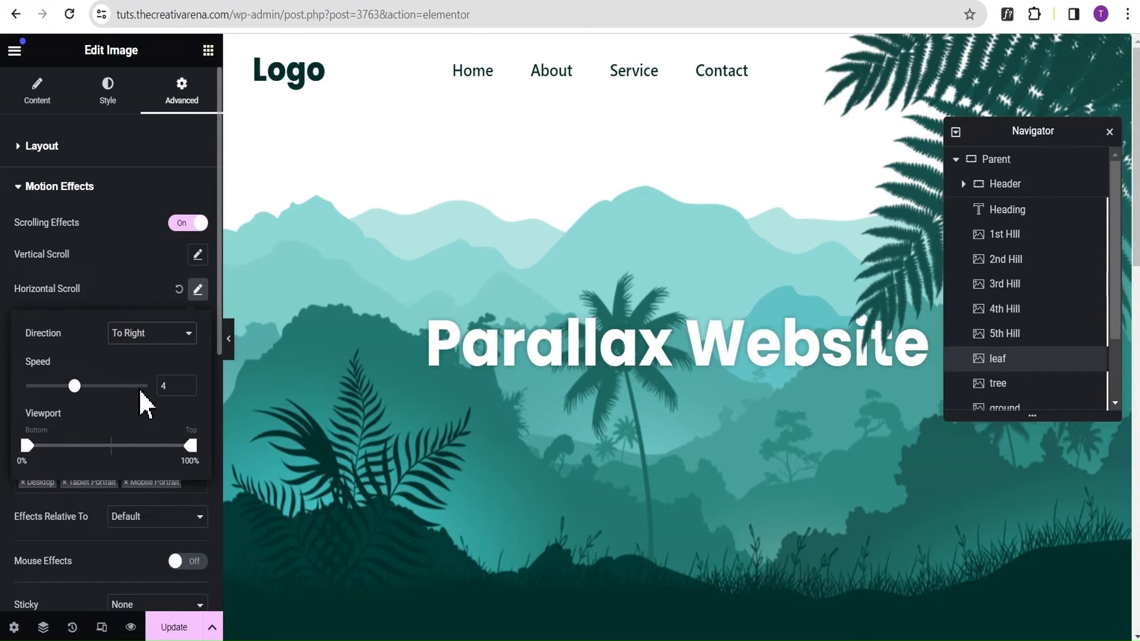
pyautogui.doubleClick(172, 386)
pyautogui.write('1')
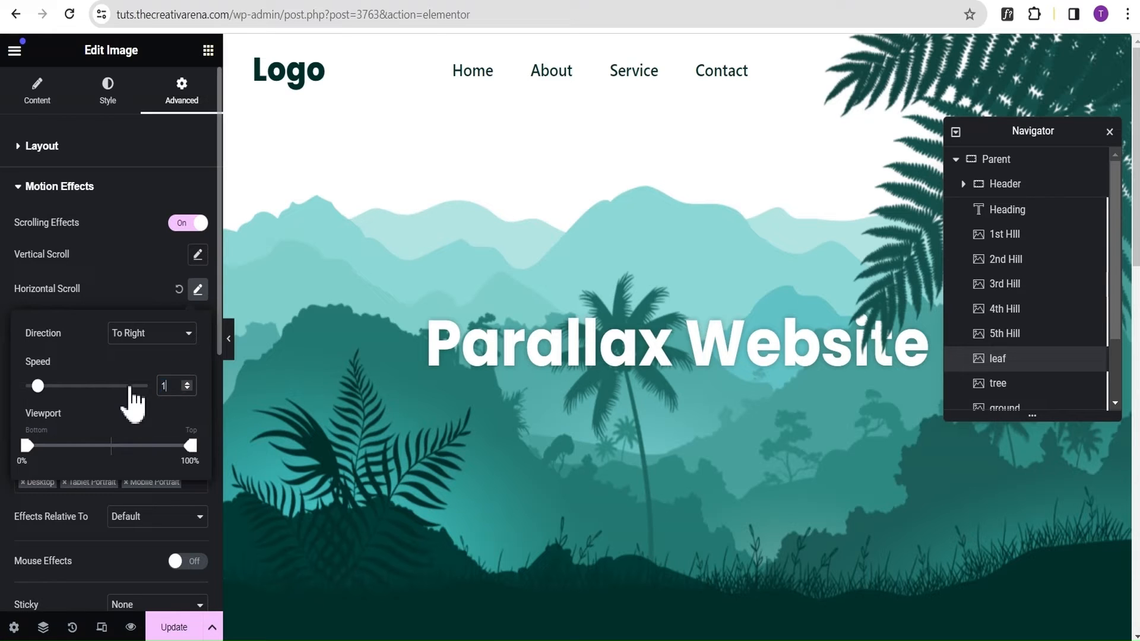
pyautogui.write('0')
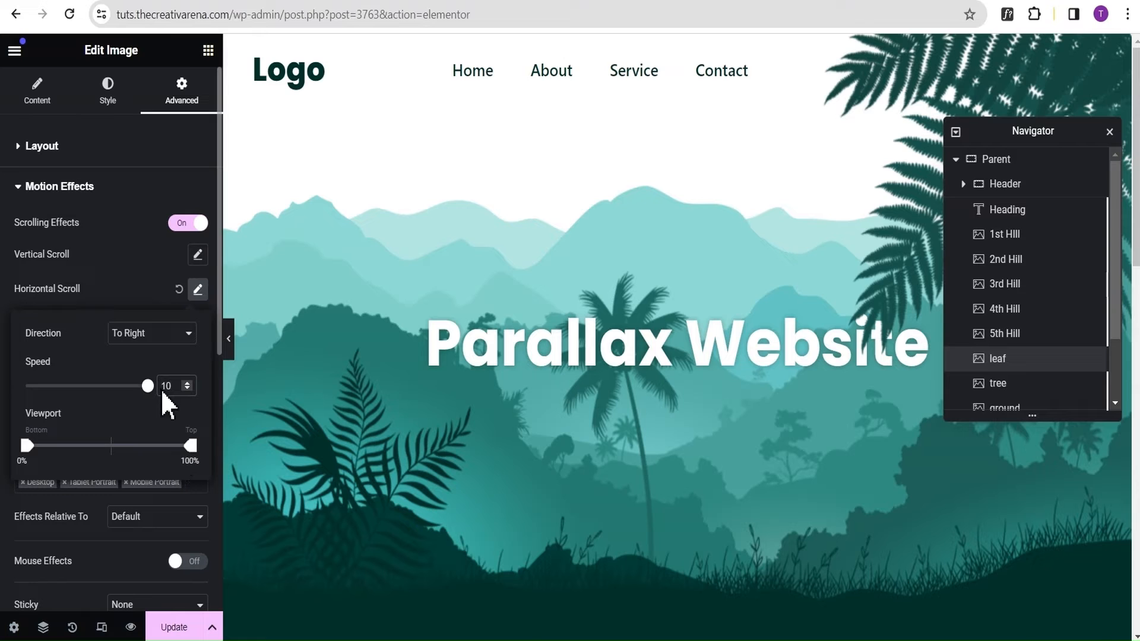
pyautogui.click(115, 258)
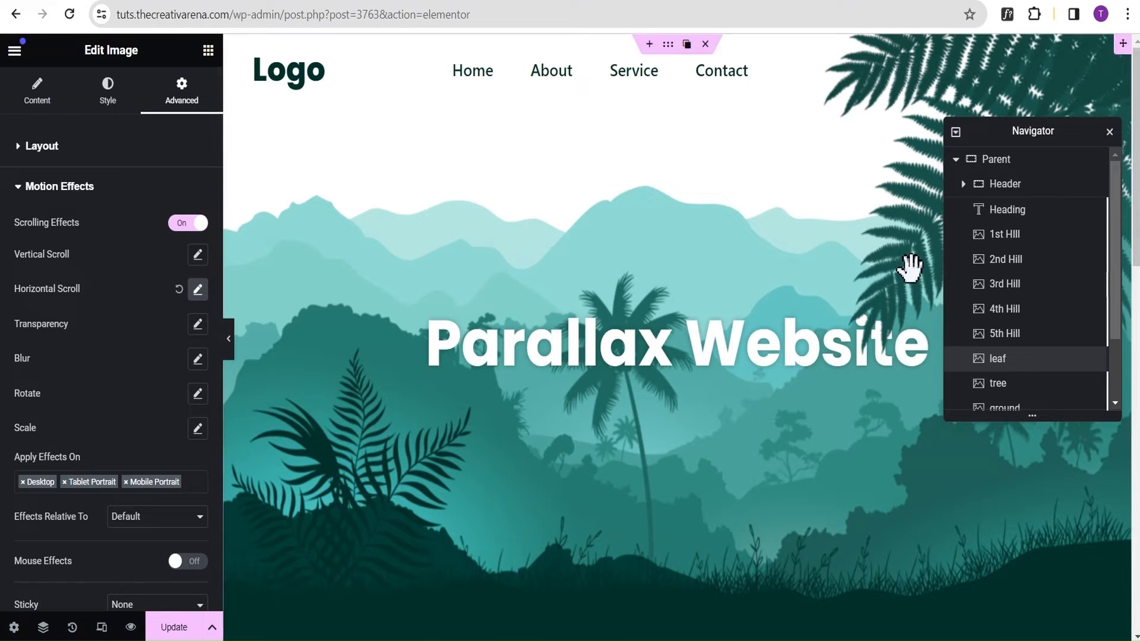
# Turn on Scrolling Effects in the 2nd Hill image's motion effects.
pyautogui.click(1039, 262)
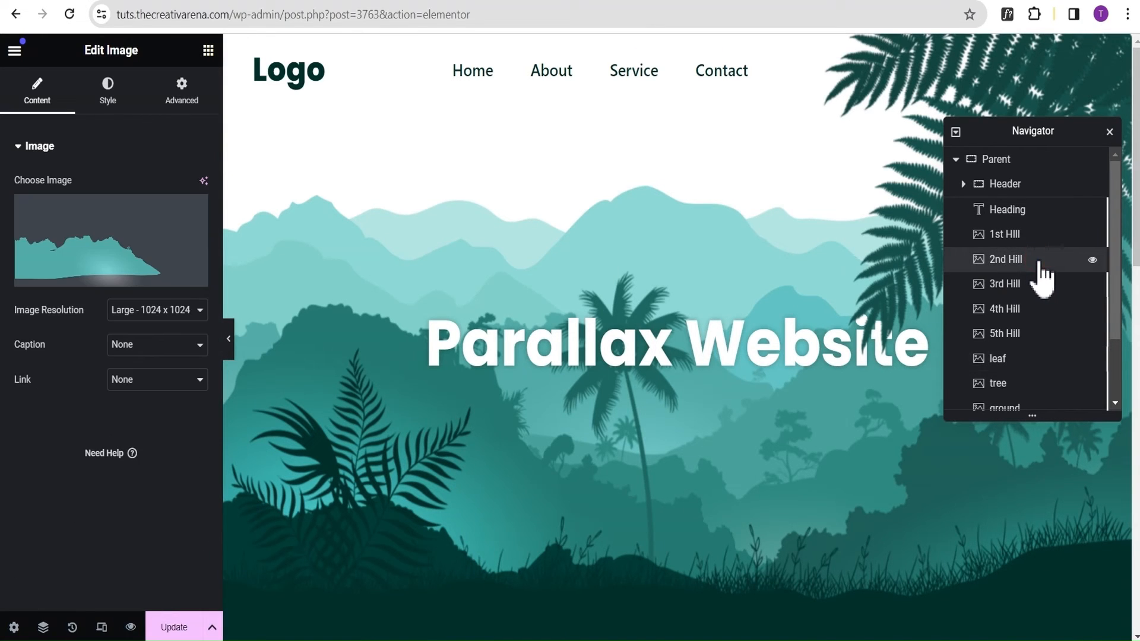
pyautogui.click(181, 105)
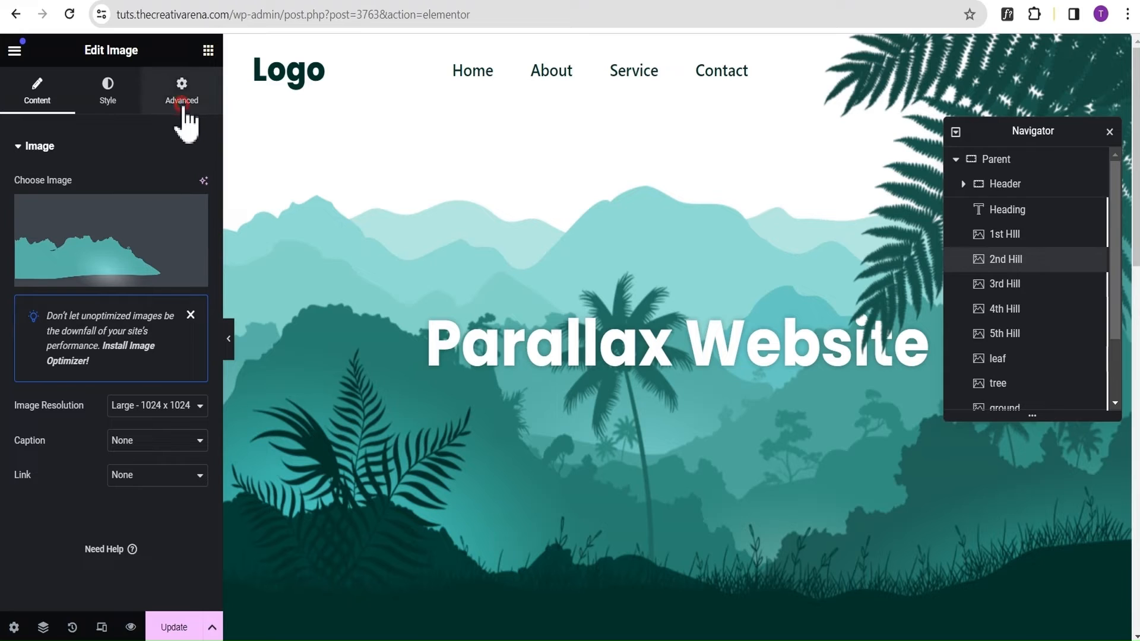
pyautogui.click(57, 148)
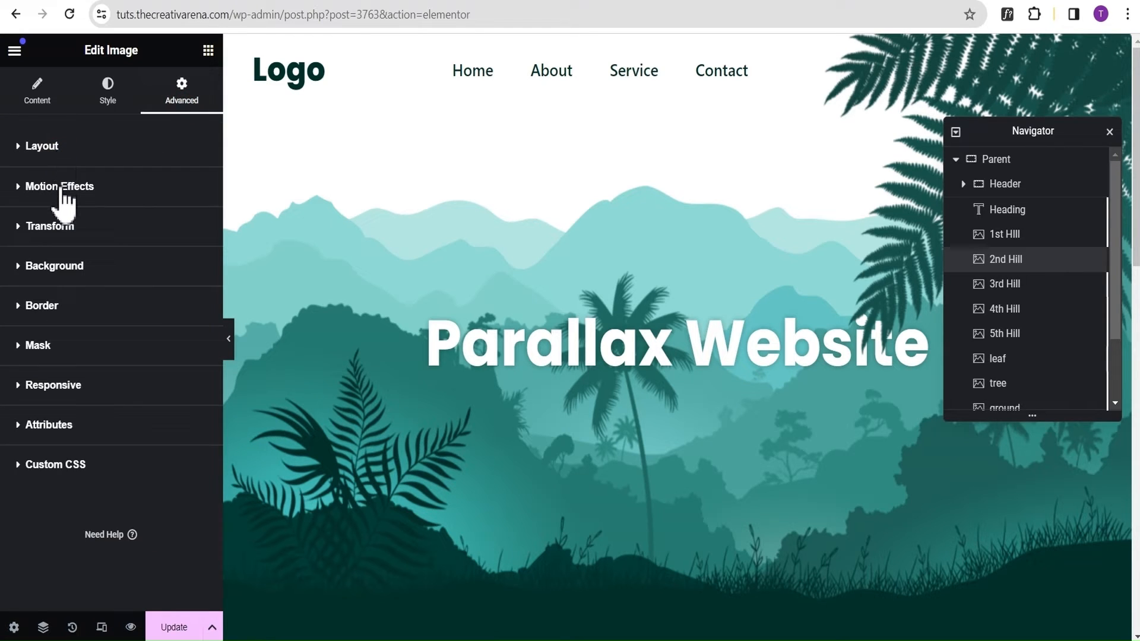
pyautogui.click(26, 191)
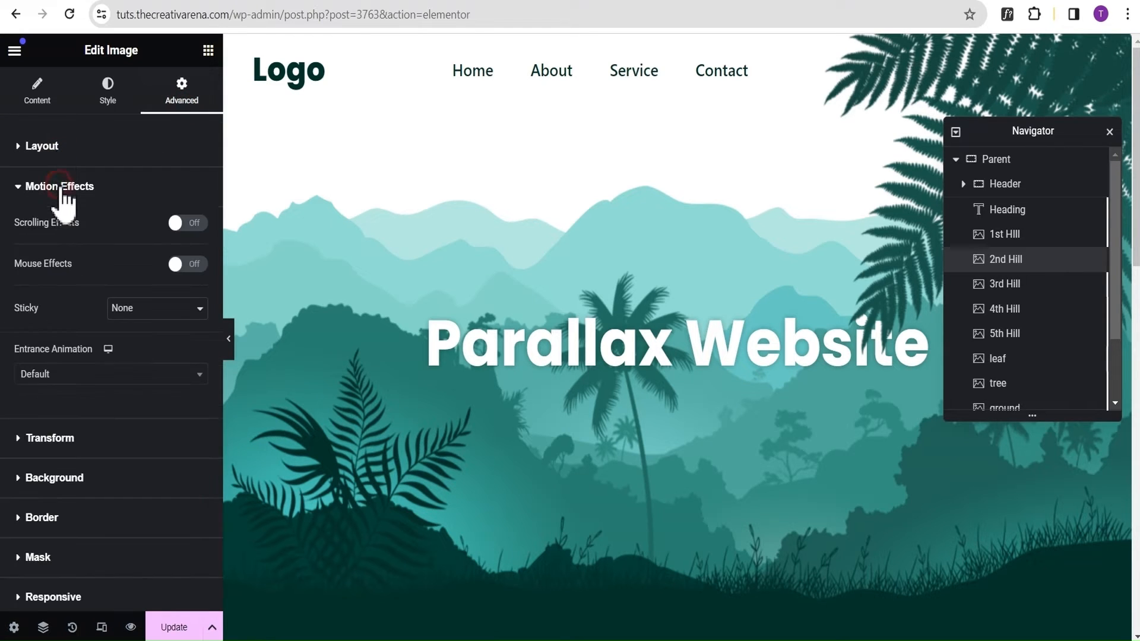
pyautogui.click(187, 223)
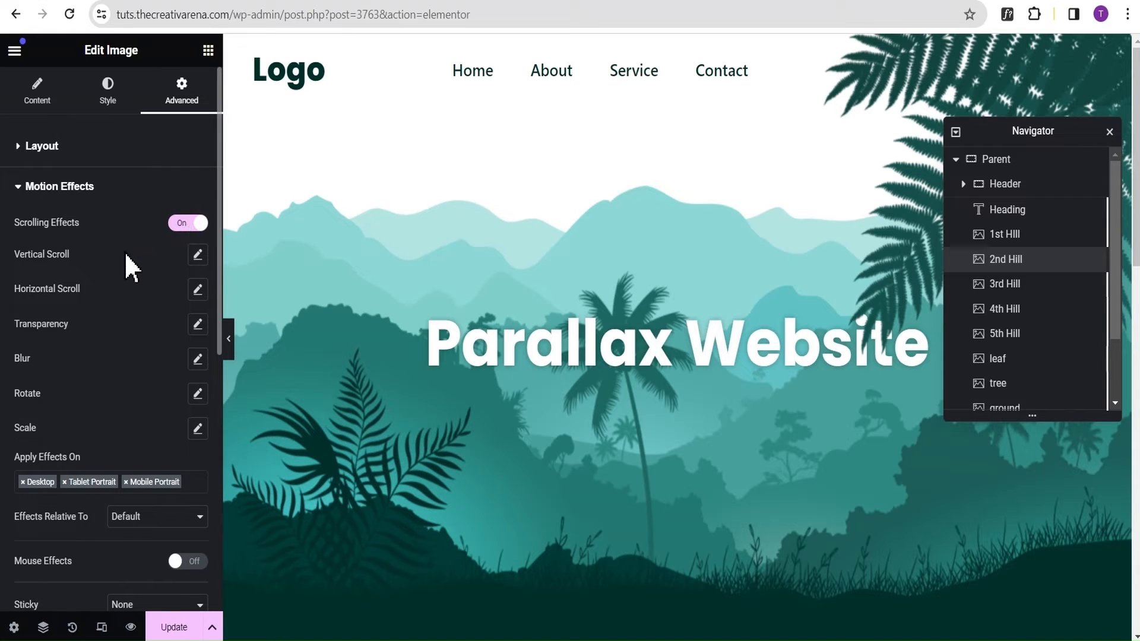
# Add an upward Vertical Scroll effect with speed 2 to the 2nd Hill image and preview the scrolling at full width.
pyautogui.click(198, 255)
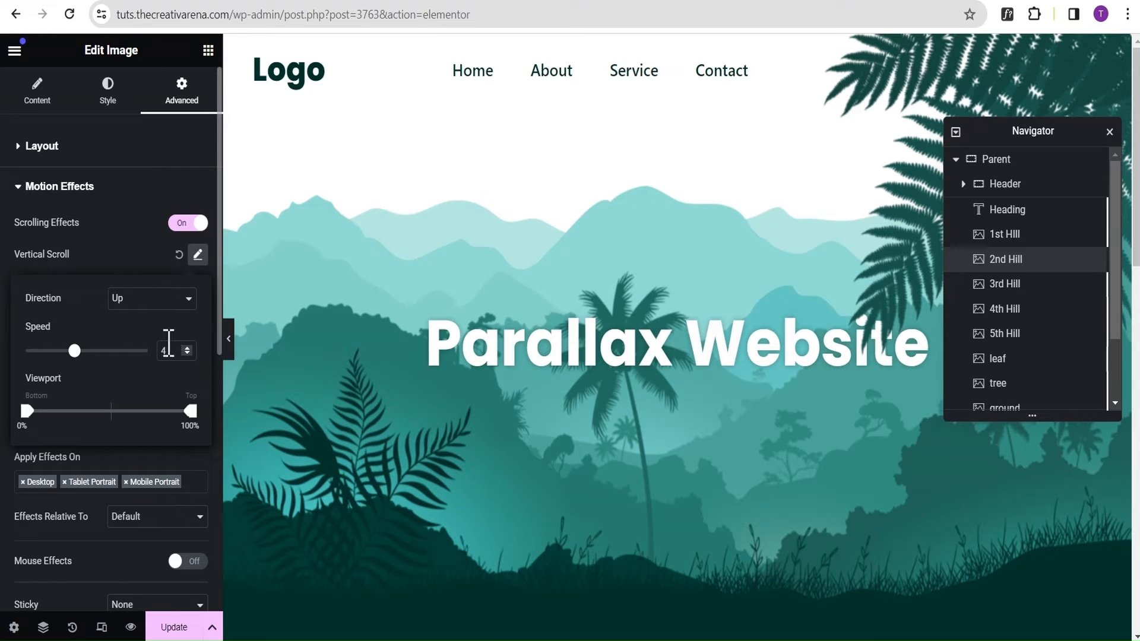
pyautogui.doubleClick(168, 346)
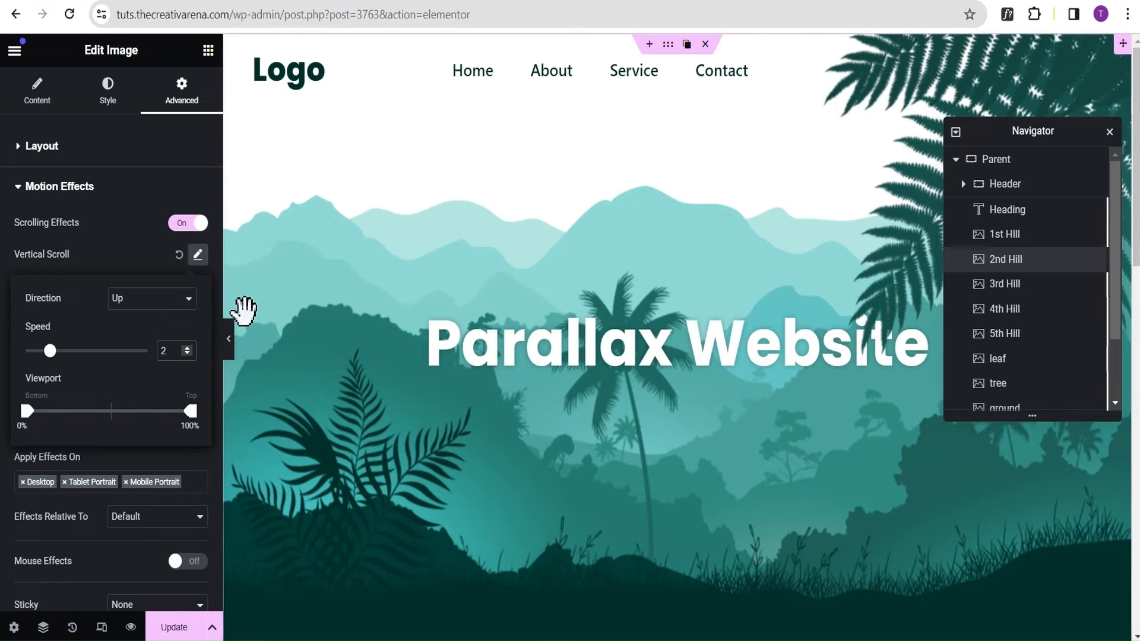
pyautogui.click(229, 340)
pyautogui.scroll(-2, 300, 173)
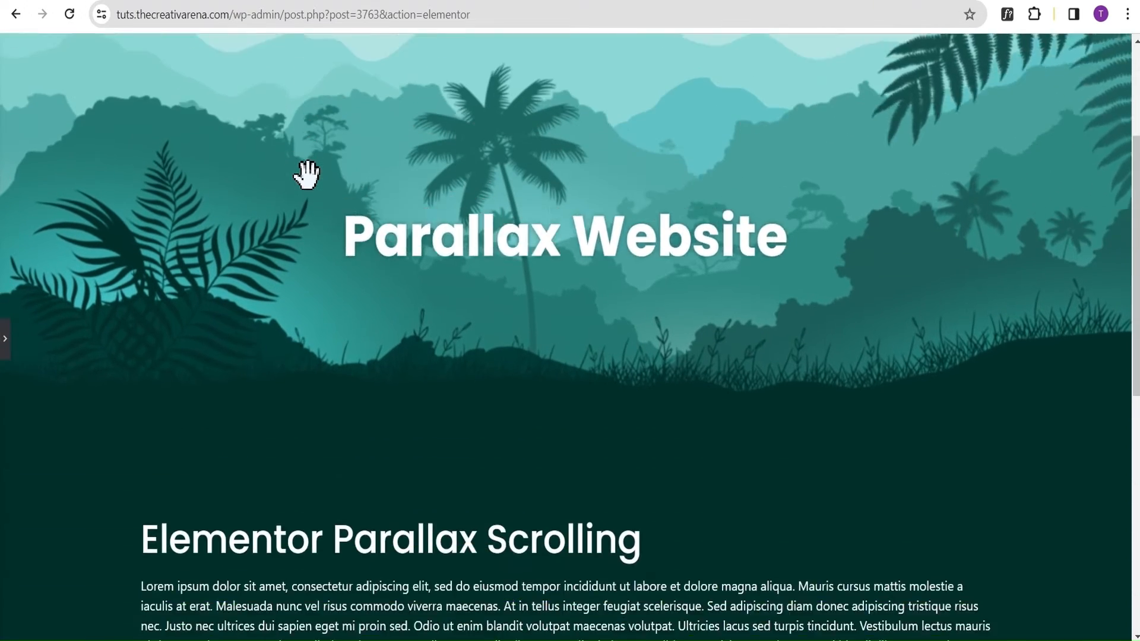
pyautogui.scroll(2, 300, 173)
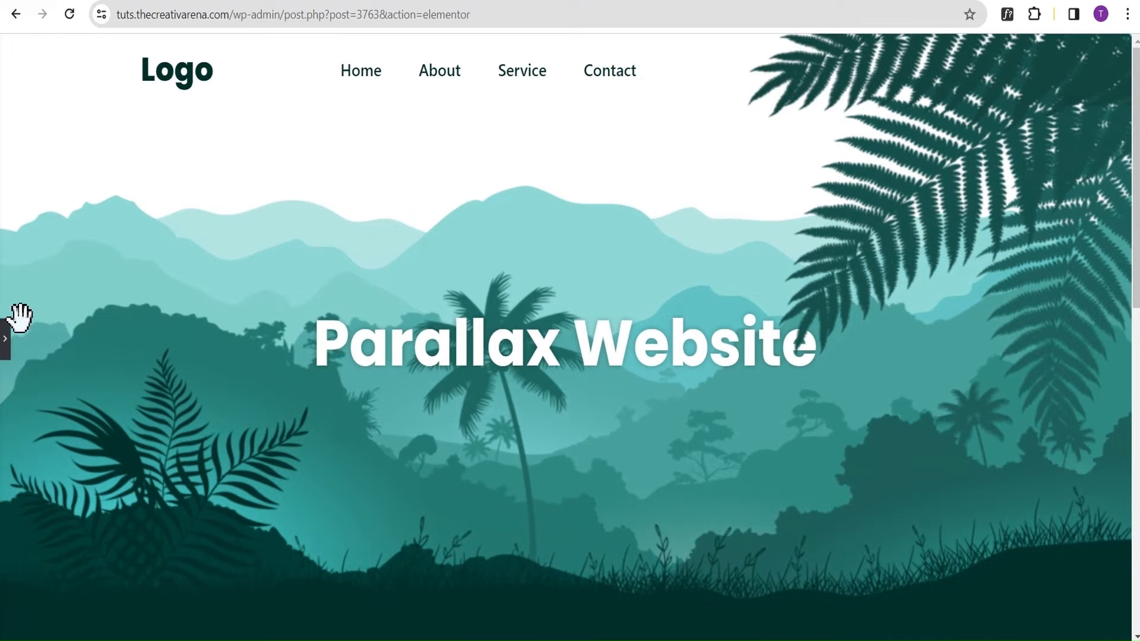
# Change the 2nd Hill's Vertical Scroll direction to Down and check the scrolling at full width.
pyautogui.click(6, 342)
pyautogui.click(198, 255)
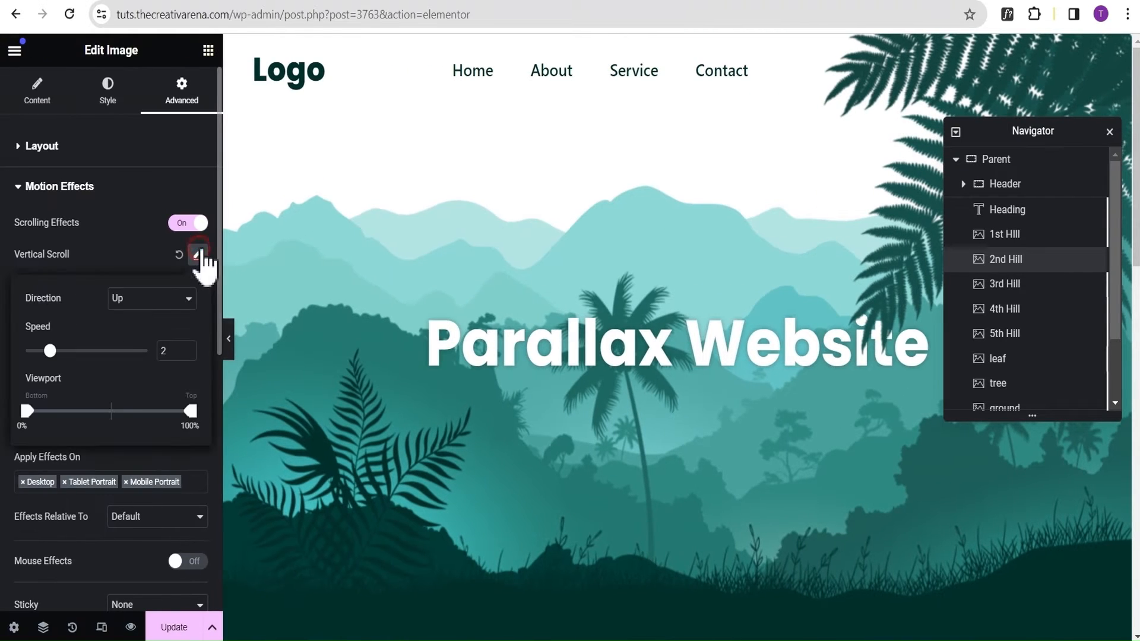
pyautogui.click(150, 301)
pyautogui.click(142, 329)
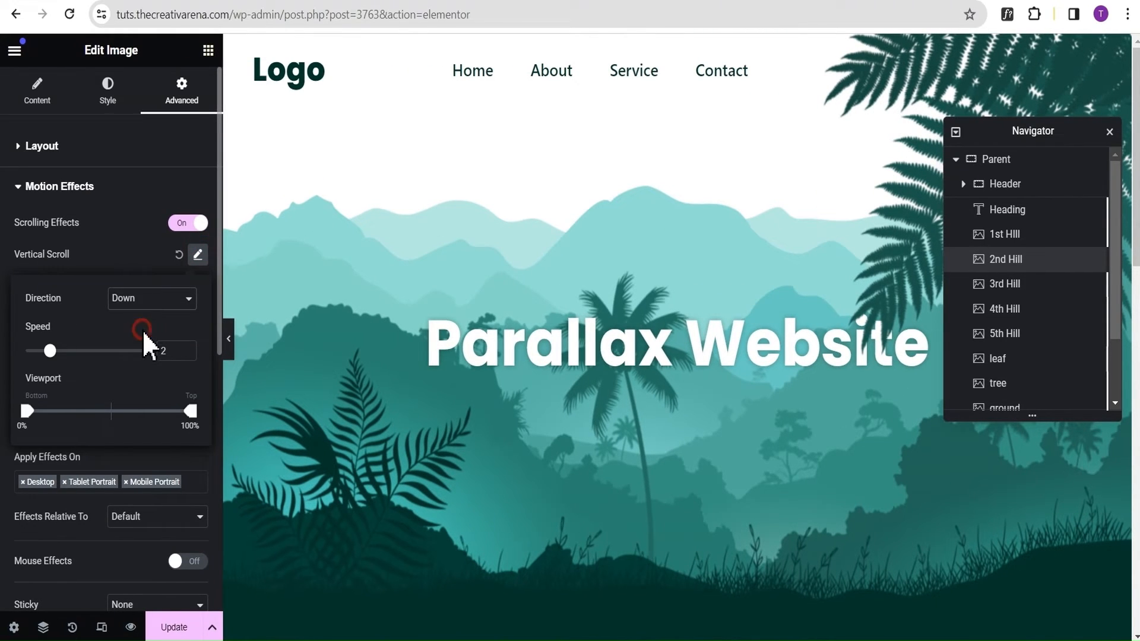
pyautogui.click(136, 249)
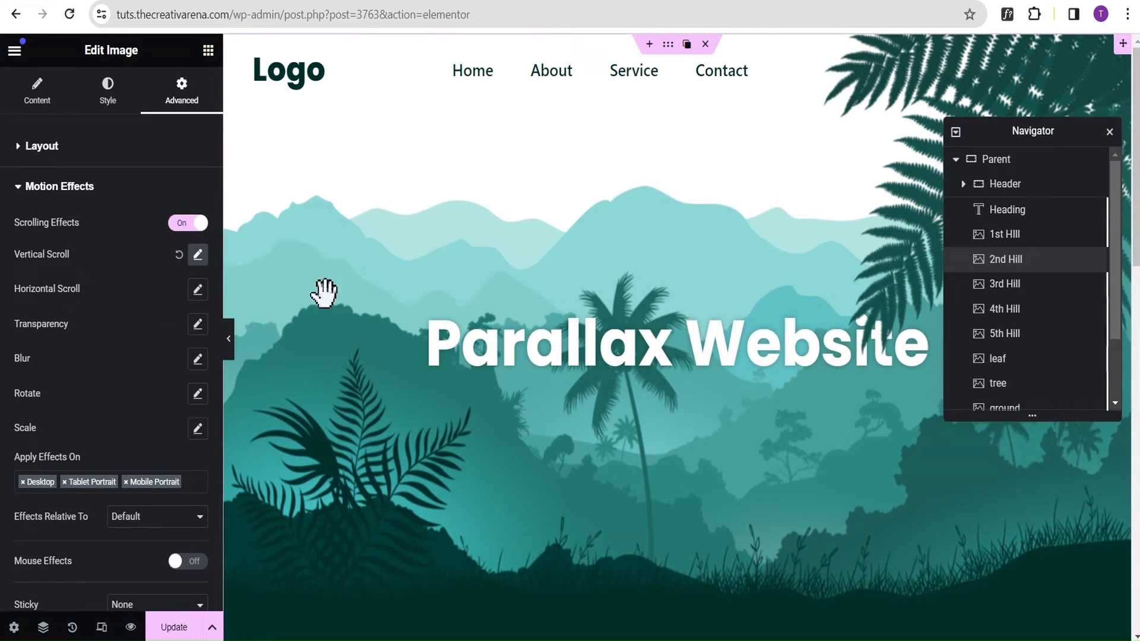
pyautogui.click(231, 344)
pyautogui.scroll(-3, 271, 142)
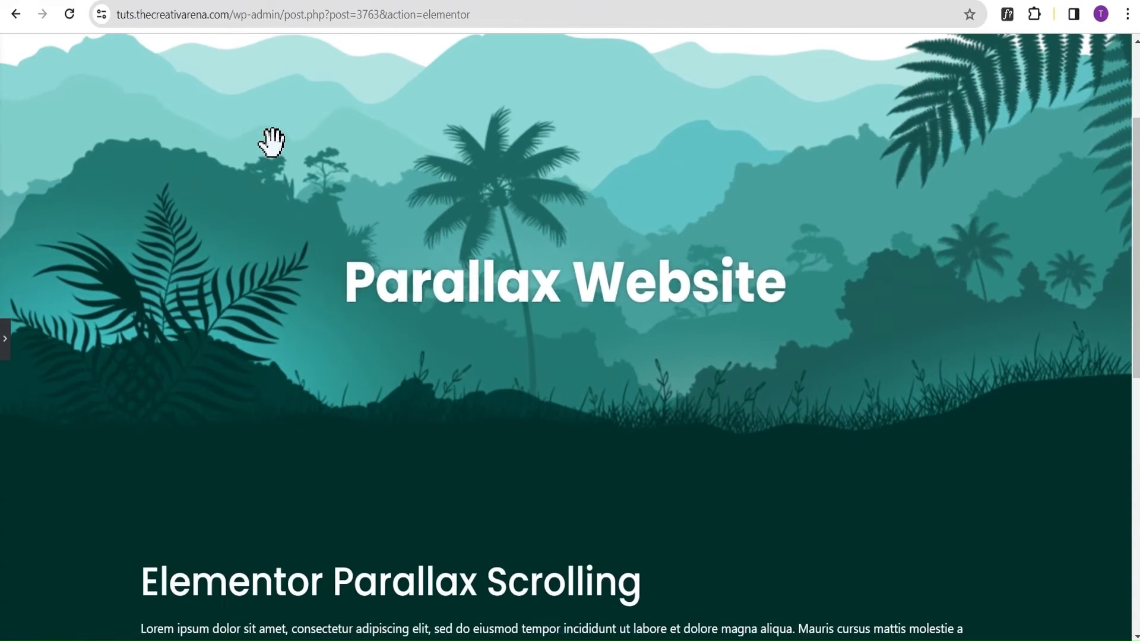
pyautogui.scroll(2, 271, 143)
pyautogui.scroll(2, 271, 143)
# Set the 2nd Hill's Vertical Scroll speed to 4 and preview the page scrolling at full width.
pyautogui.click(5, 341)
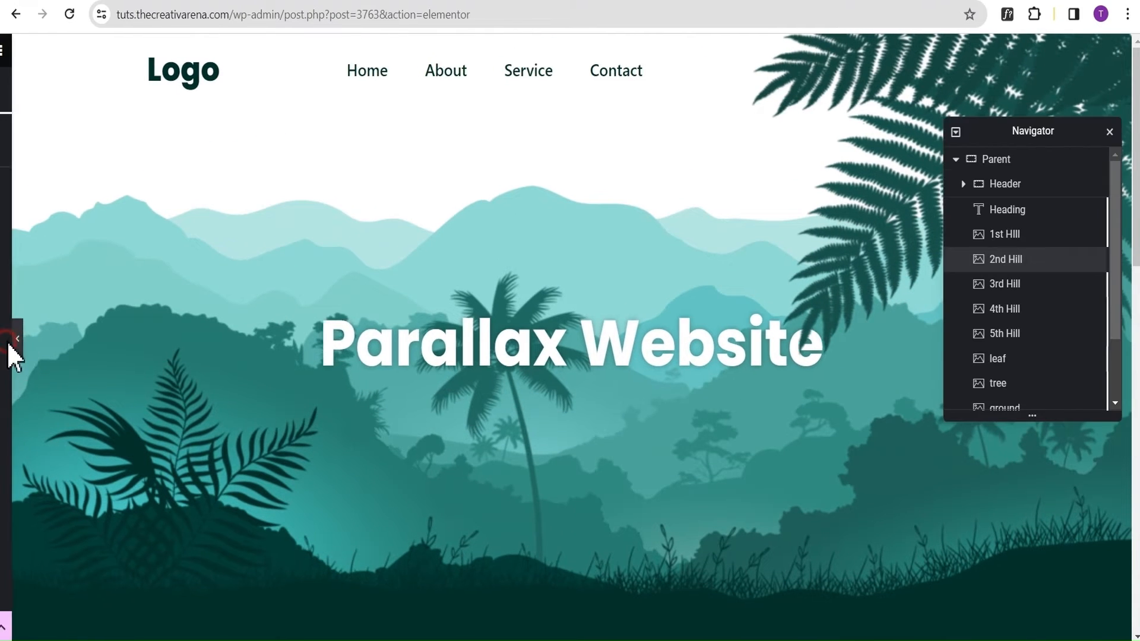
pyautogui.click(198, 254)
pyautogui.doubleClick(171, 344)
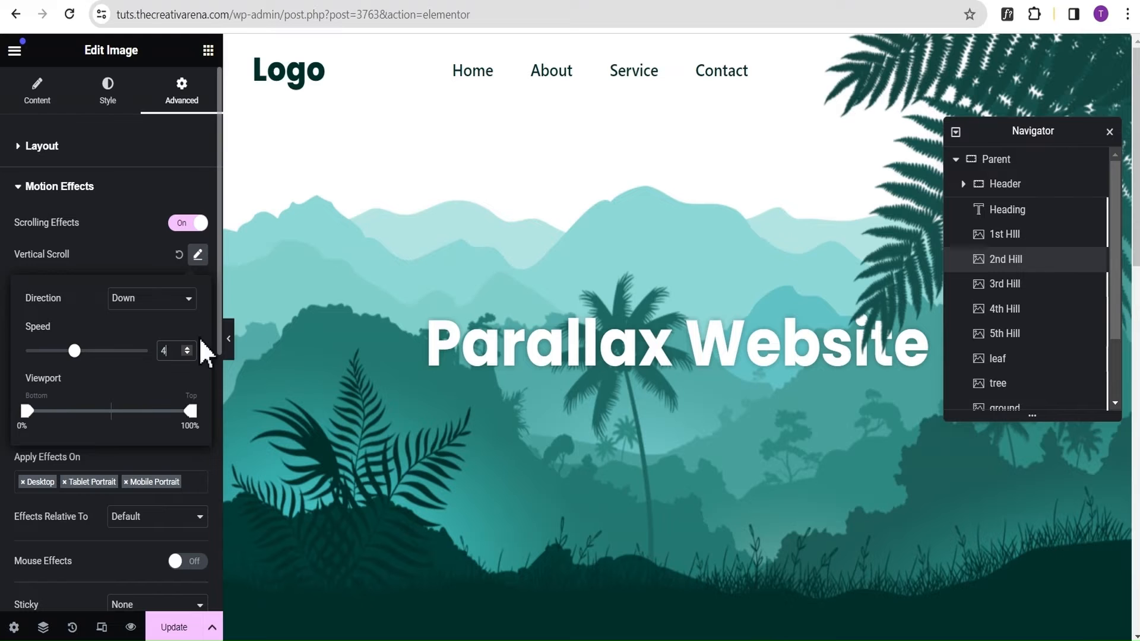
pyautogui.click(229, 351)
pyautogui.scroll(-2, 298, 137)
pyautogui.scroll(-3, 299, 138)
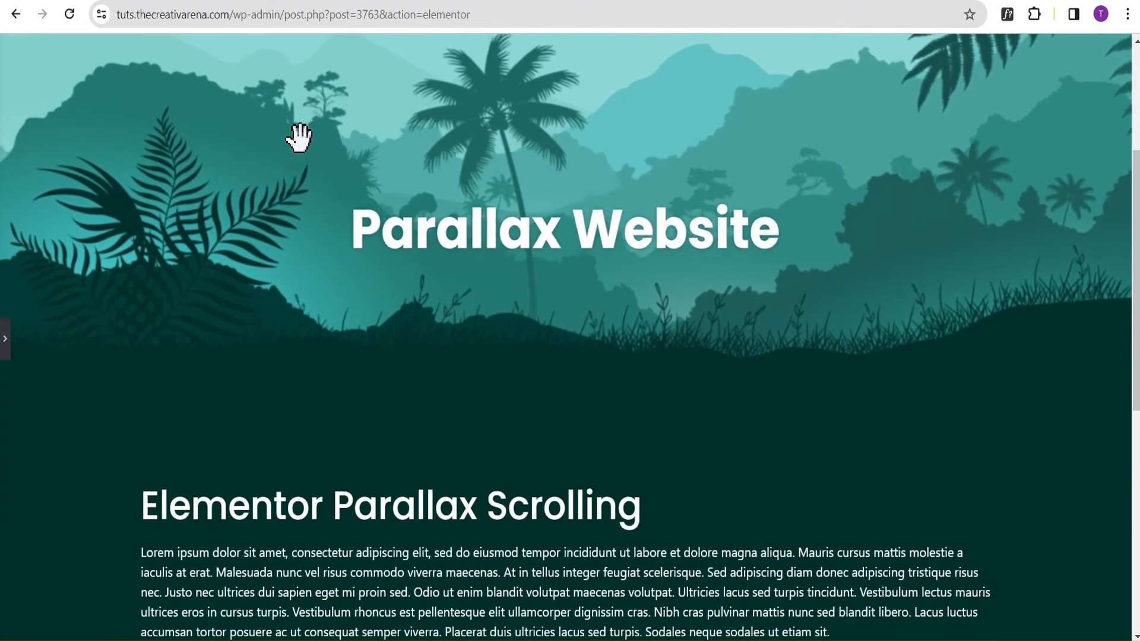
pyautogui.scroll(5, 299, 135)
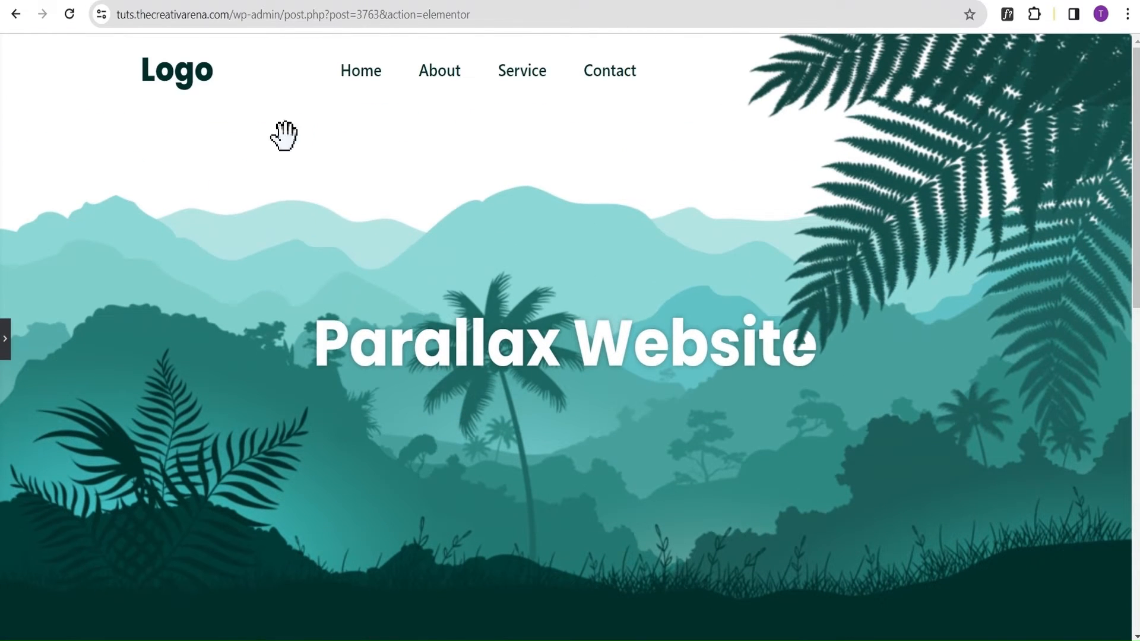
# Add a Scale Up effect with speed 6 and a 0% to 100% viewport range to the 2nd Hill image.
pyautogui.click(6, 342)
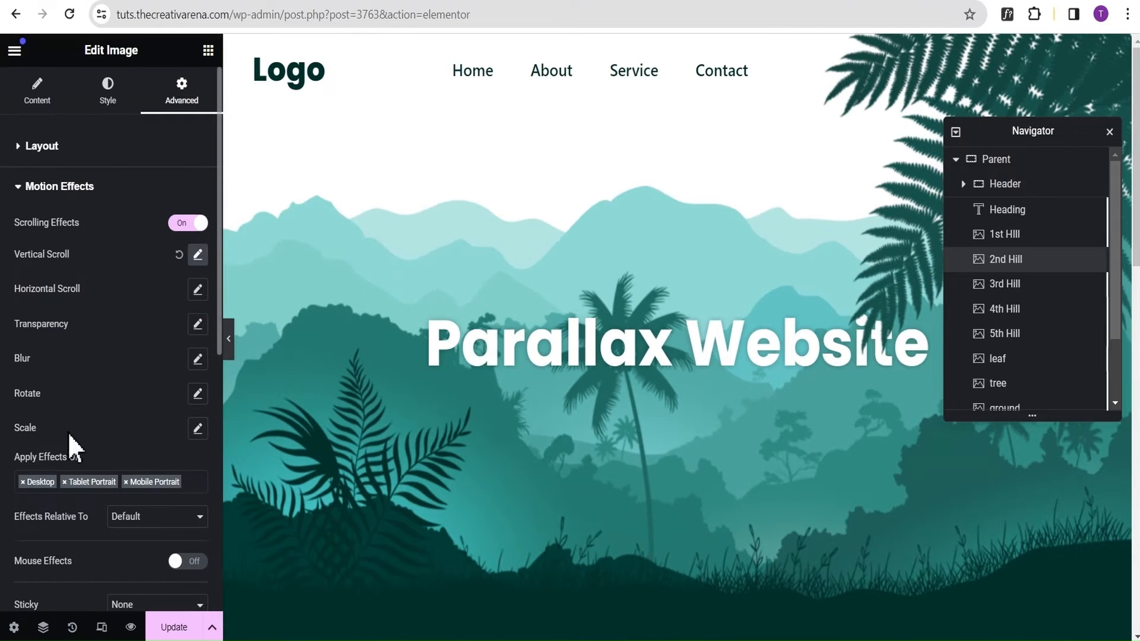
pyautogui.click(198, 428)
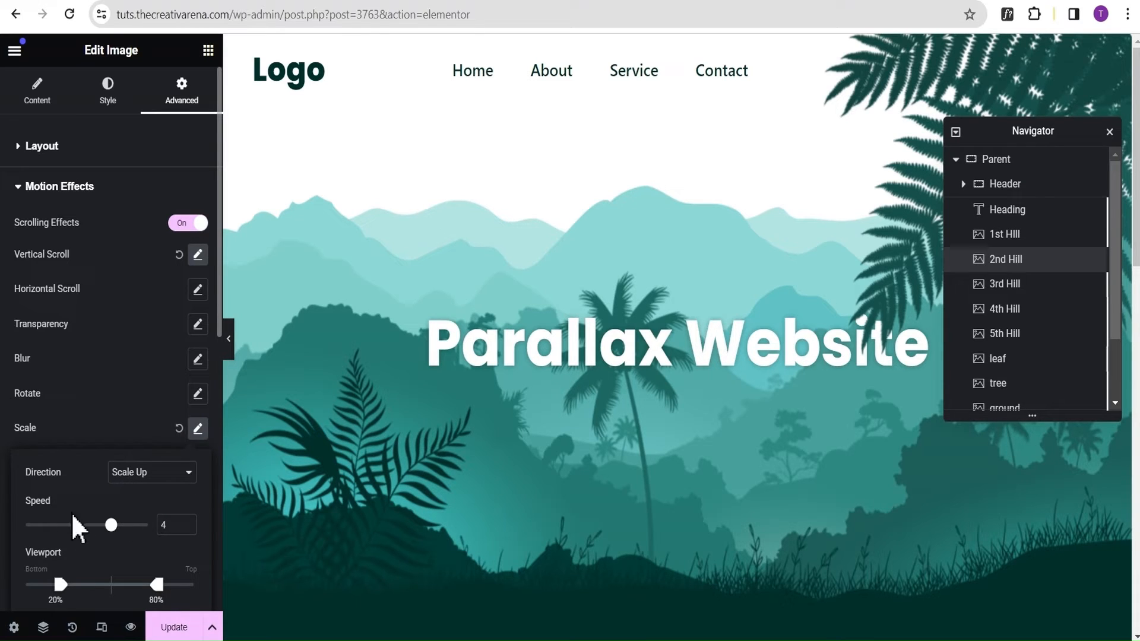
pyautogui.moveTo(171, 524); pyautogui.dragTo(140, 525)
pyautogui.write('6')
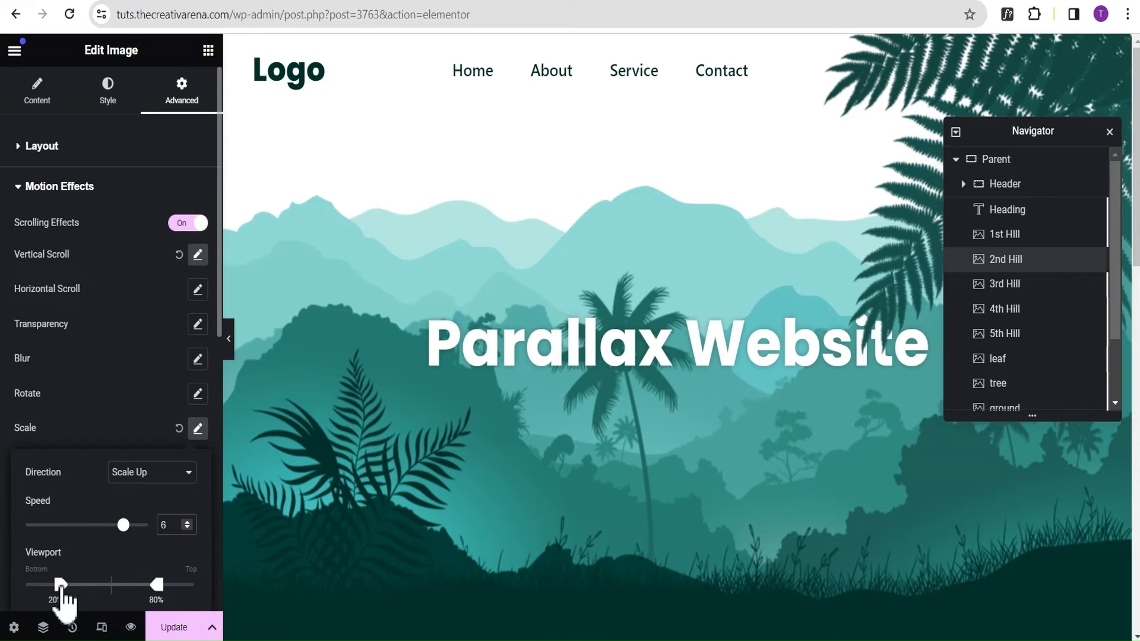
pyautogui.moveTo(60, 586); pyautogui.dragTo(7, 585)
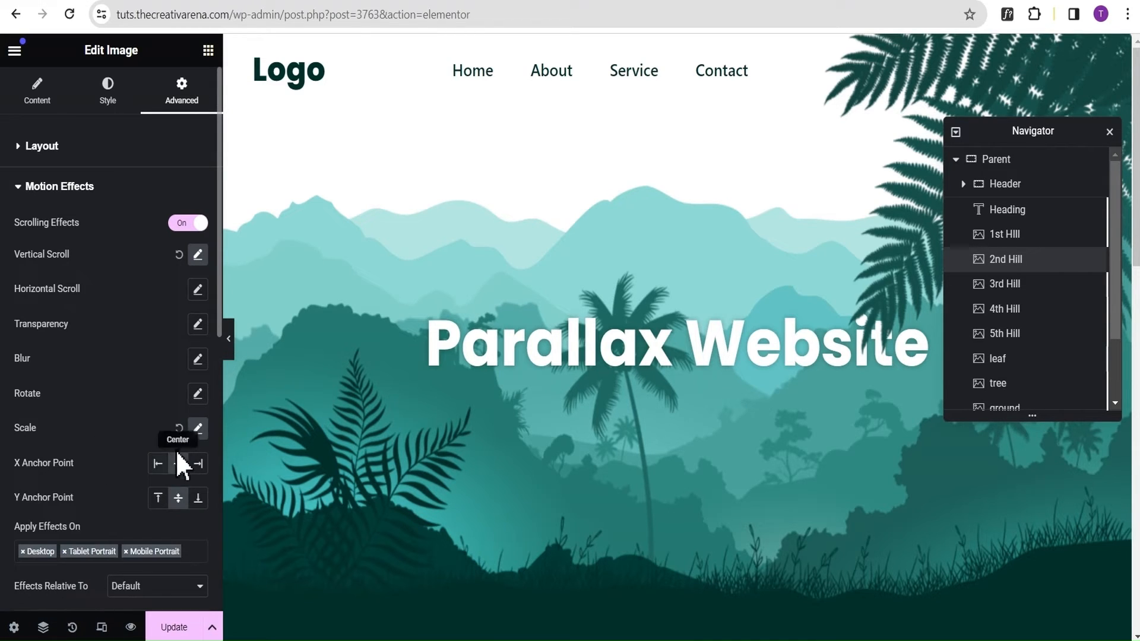
pyautogui.click(198, 428)
pyautogui.moveTo(157, 586); pyautogui.dragTo(192, 586)
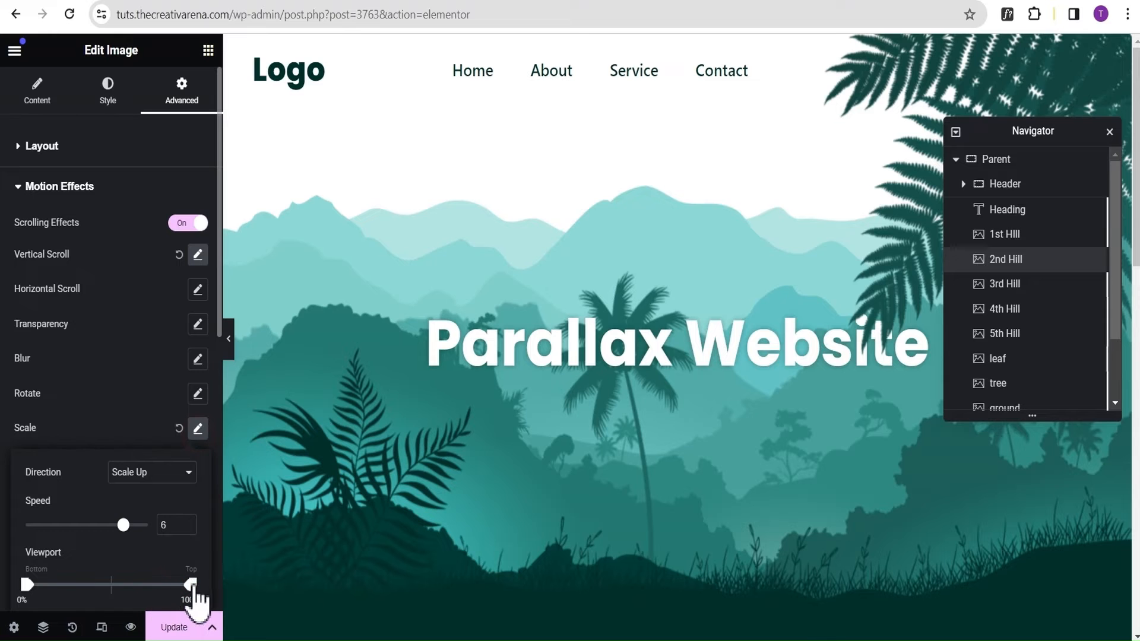
pyautogui.click(128, 347)
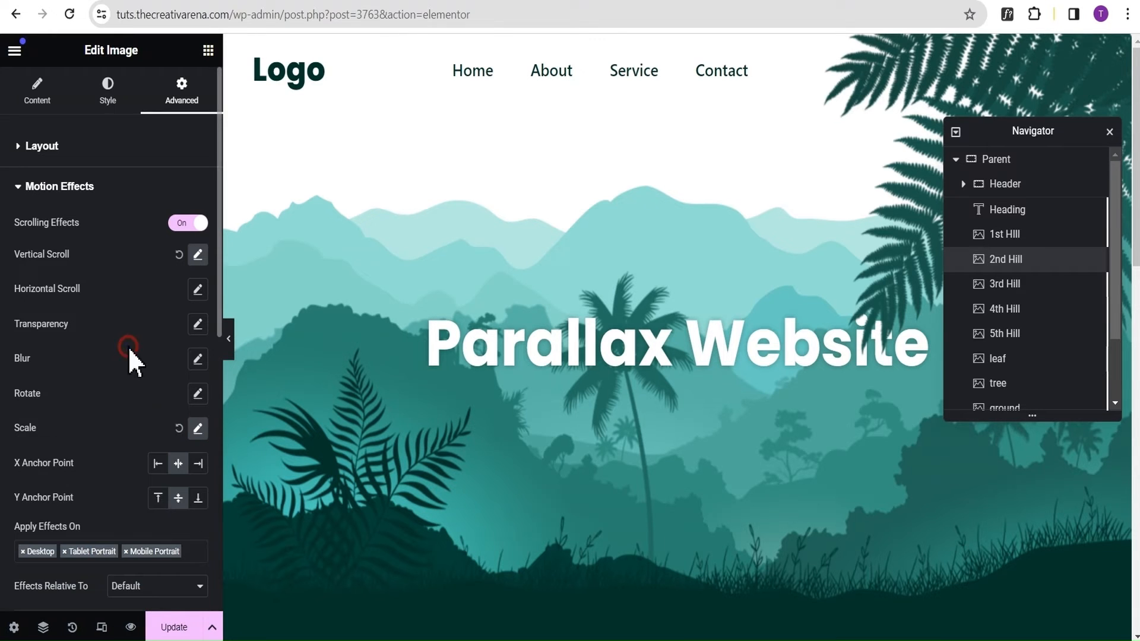
# Preview the page at full width, checking how the 2nd Hill moves and scales while scrolling.
pyautogui.click(228, 338)
pyautogui.scroll(-2, 248, 229)
pyautogui.scroll(3, 250, 229)
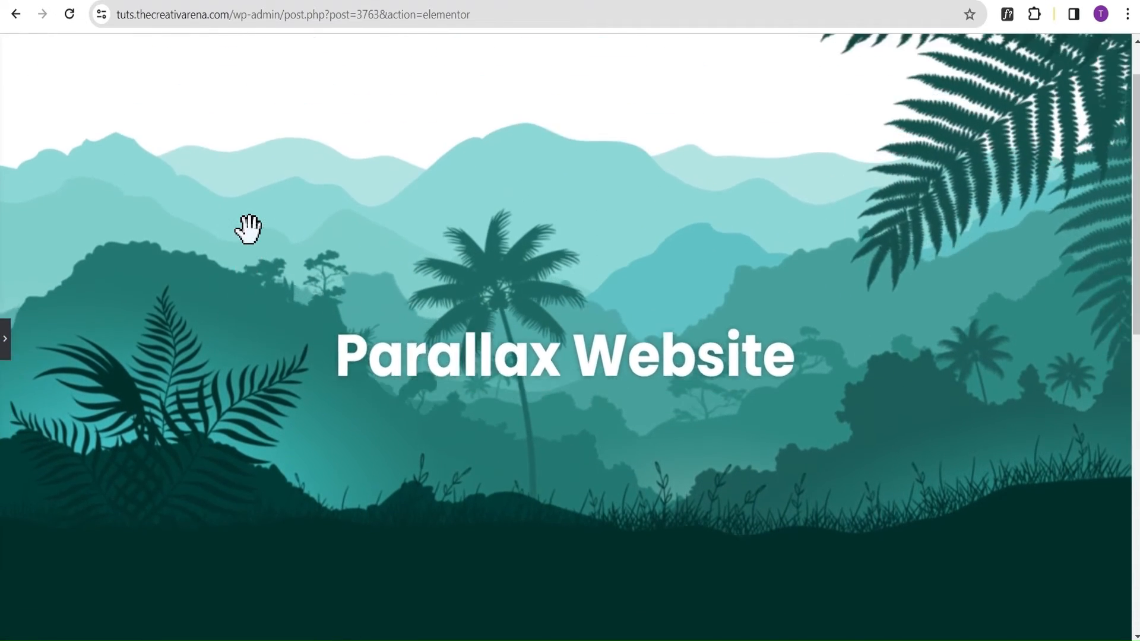
pyautogui.scroll(-1, 297, 243)
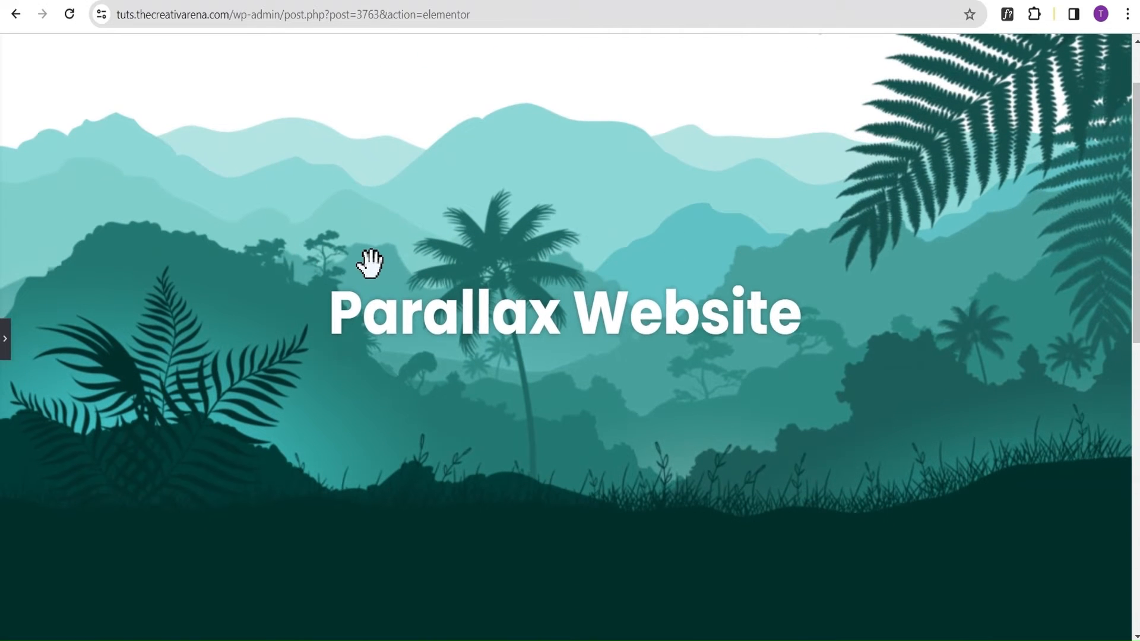
pyautogui.scroll(1, 367, 262)
pyautogui.scroll(-2, 368, 259)
pyautogui.scroll(2, 368, 258)
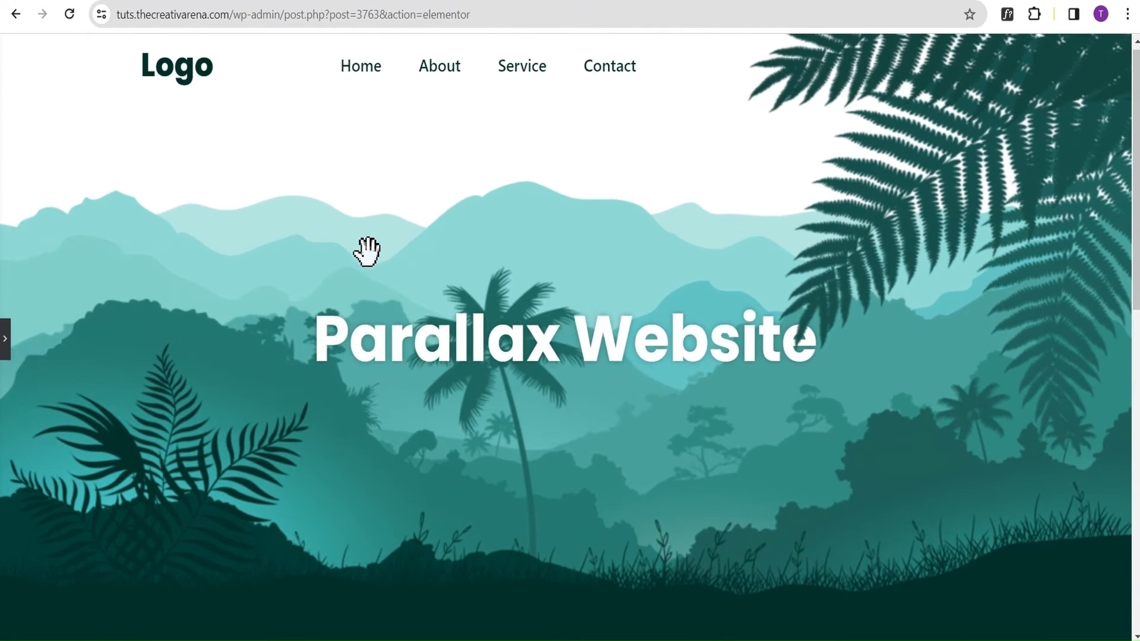
# Scroll down the full-width page and back up to check the hill effects, then bring back the editing panel.
pyautogui.scroll(-2, 366, 254)
pyautogui.scroll(2, 365, 246)
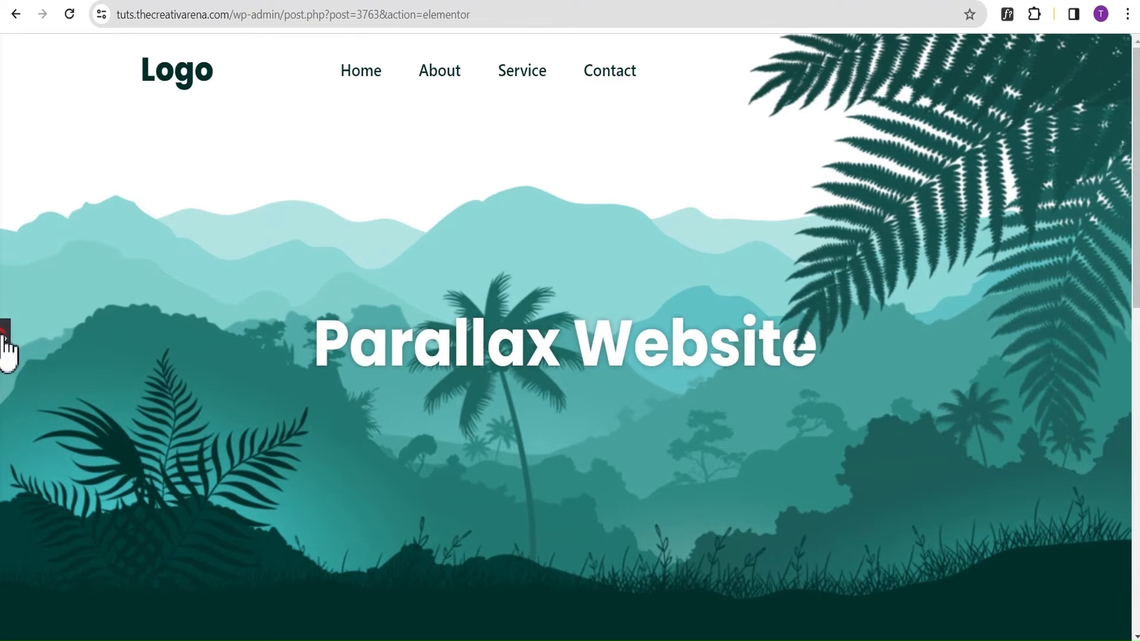
pyautogui.click(4, 344)
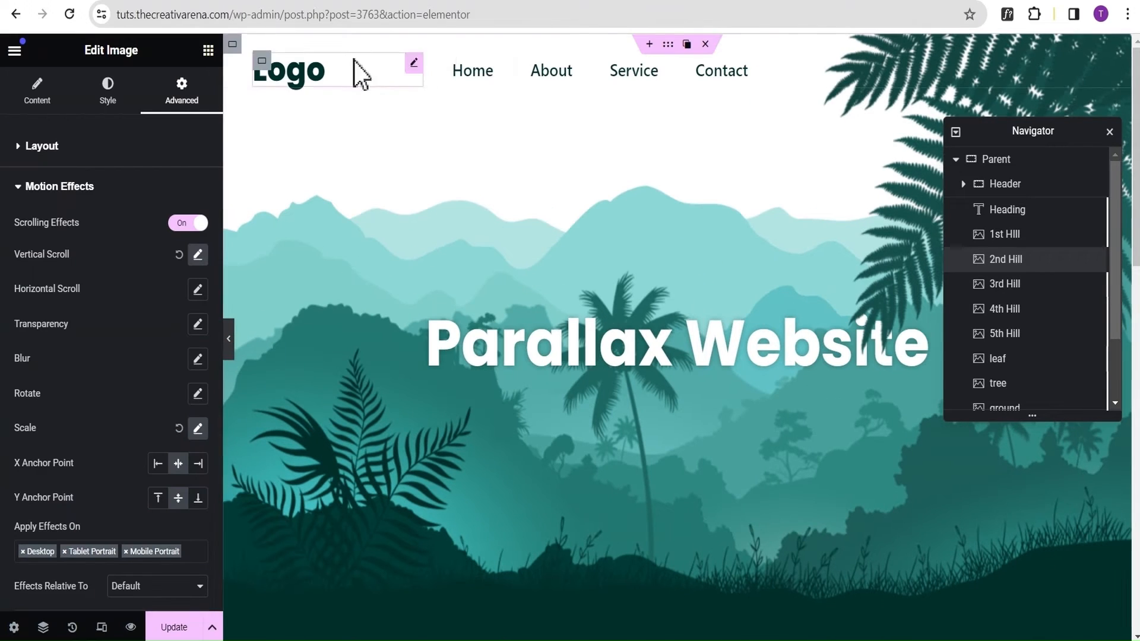
# Turn on Scrolling Effects in the Motion Effects settings of the 3rd Hill image.
pyautogui.click(1030, 286)
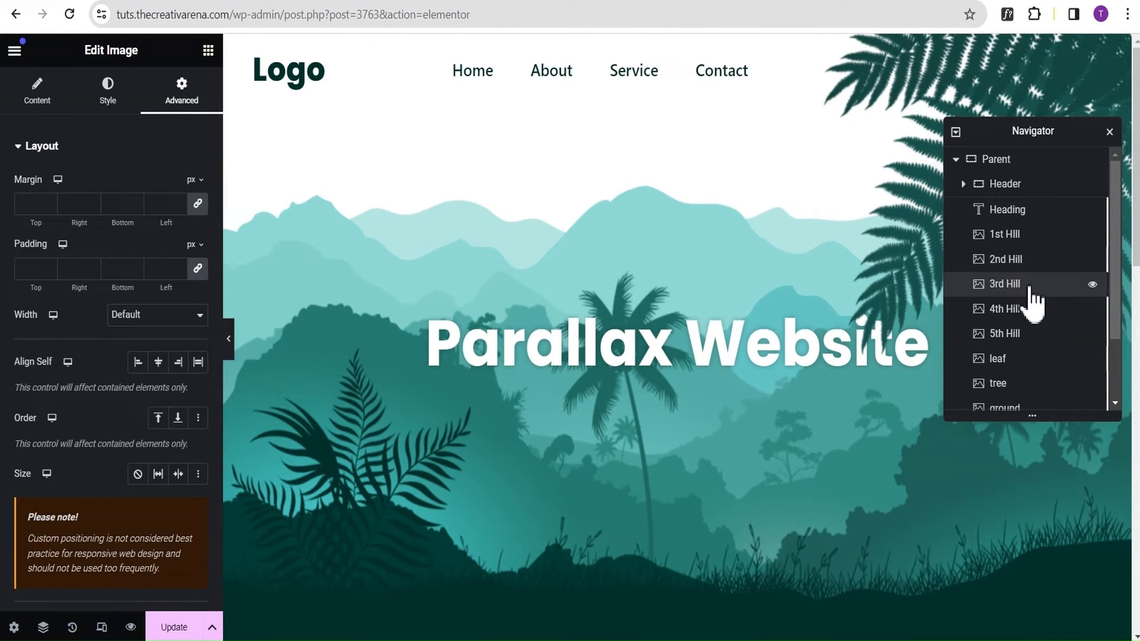
pyautogui.click(107, 147)
pyautogui.click(107, 189)
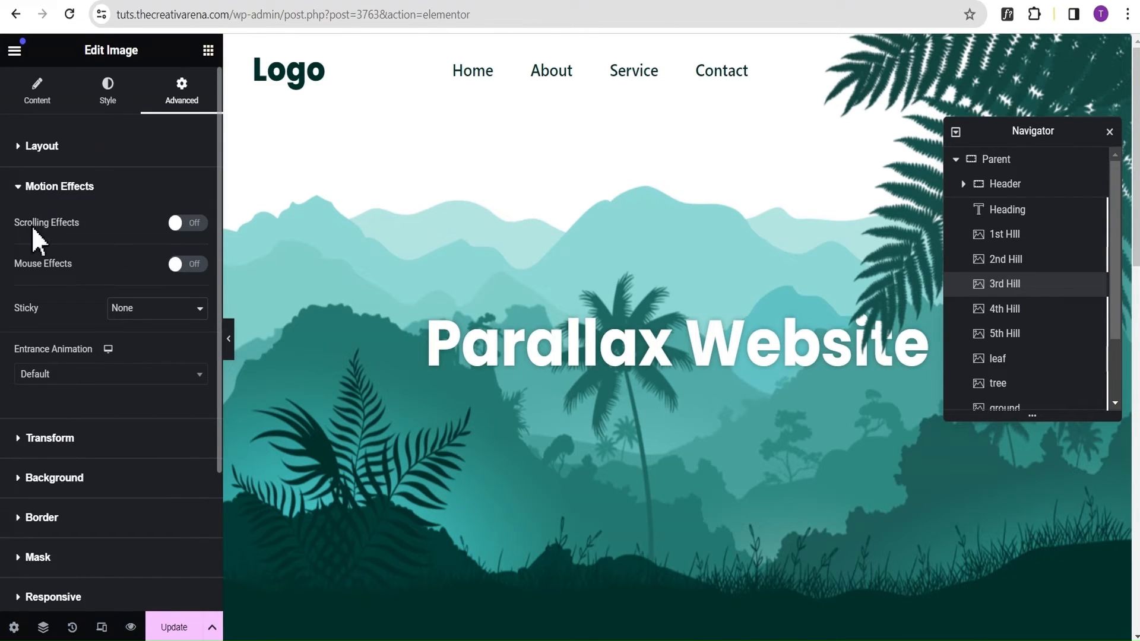
pyautogui.click(187, 225)
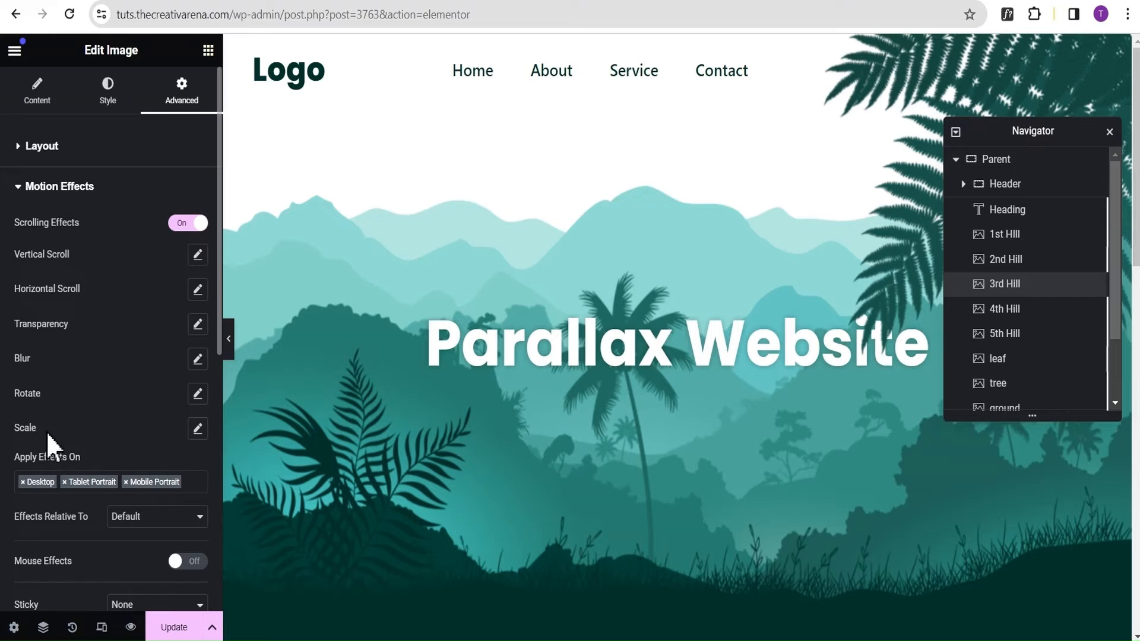
# Add a Scale Up effect with speed 6 to the 3rd Hill, with its viewport range starting at 0%.
pyautogui.click(197, 429)
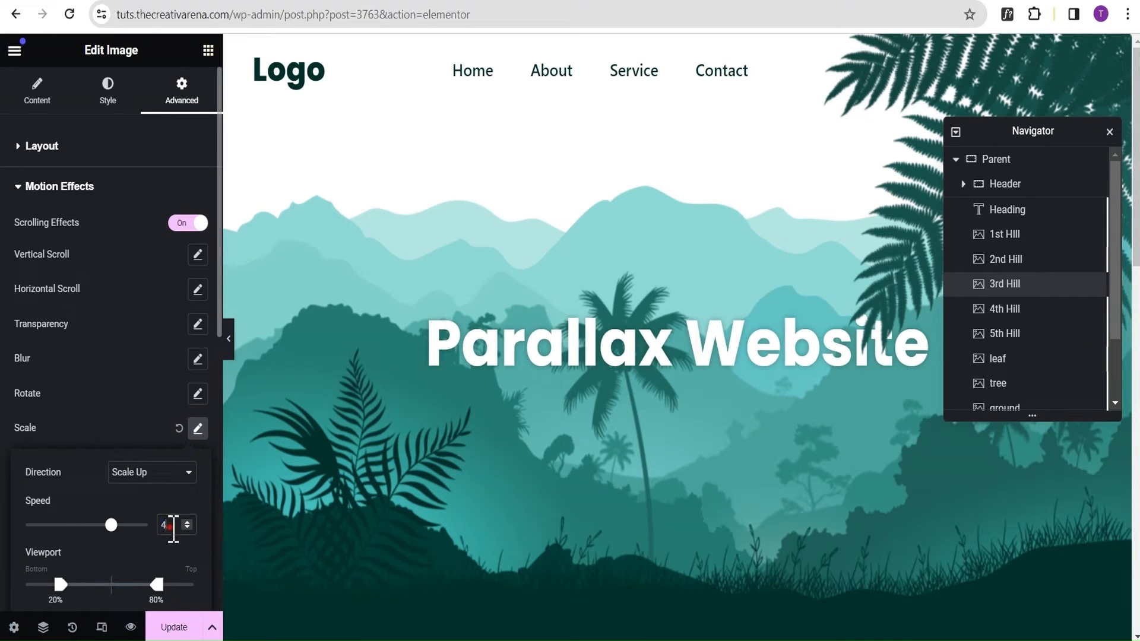
pyautogui.doubleClick(170, 526)
pyautogui.write('6')
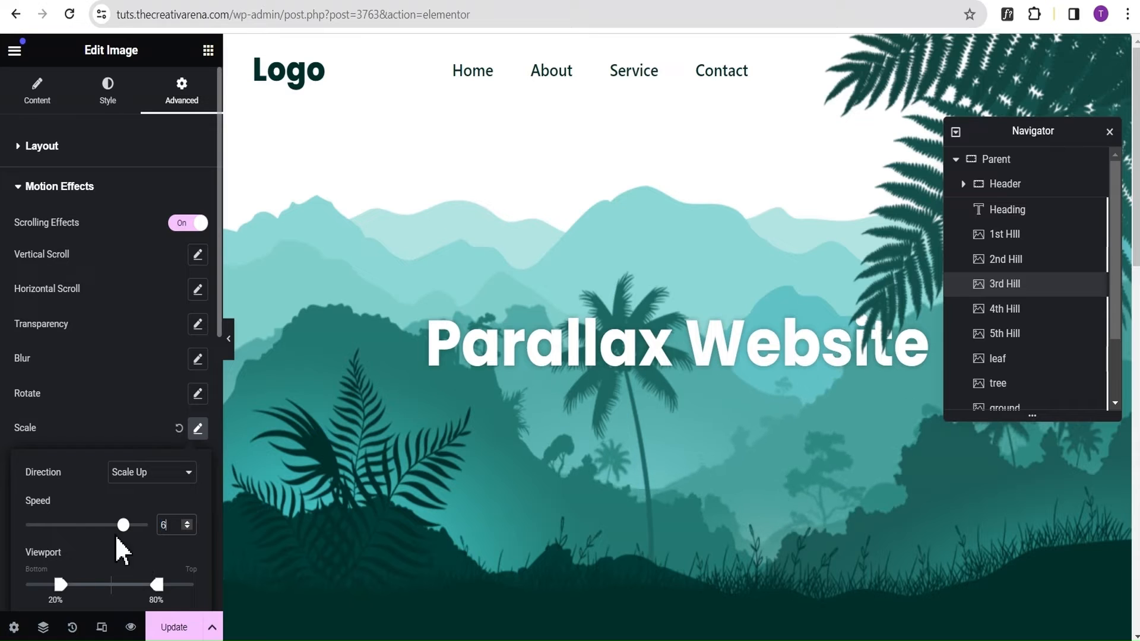
pyautogui.click(6, 586)
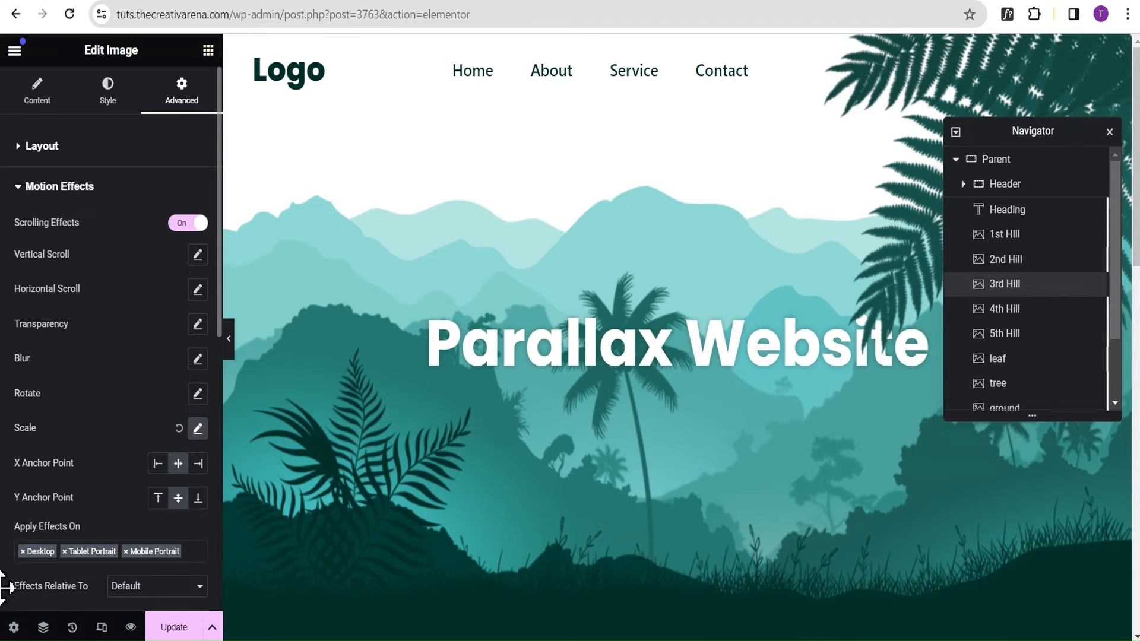
pyautogui.click(198, 428)
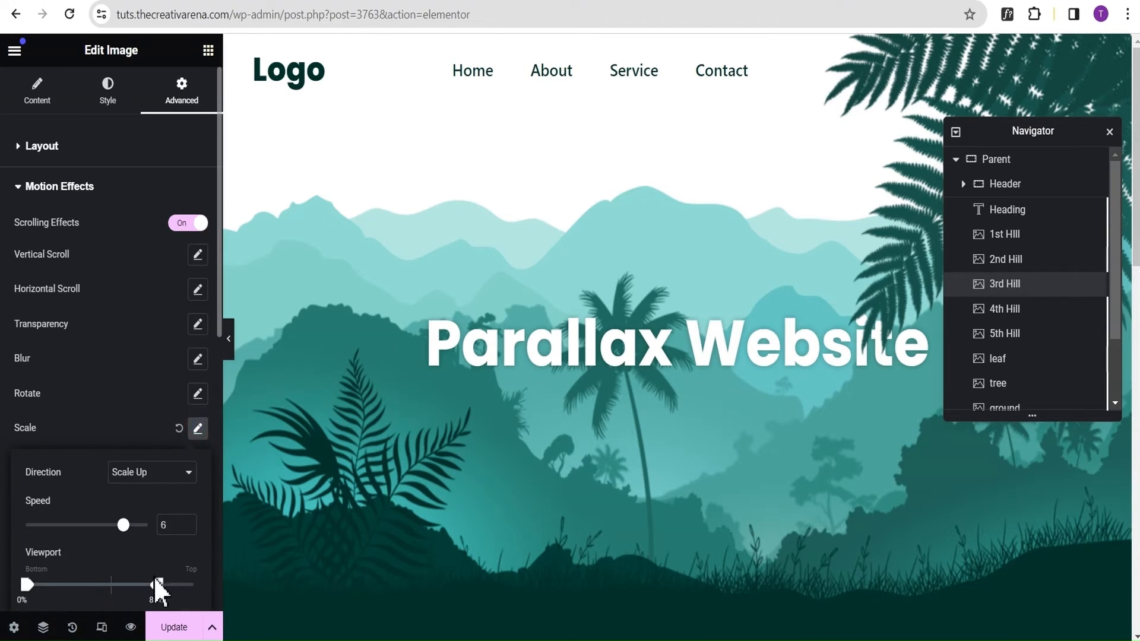
pyautogui.click(134, 357)
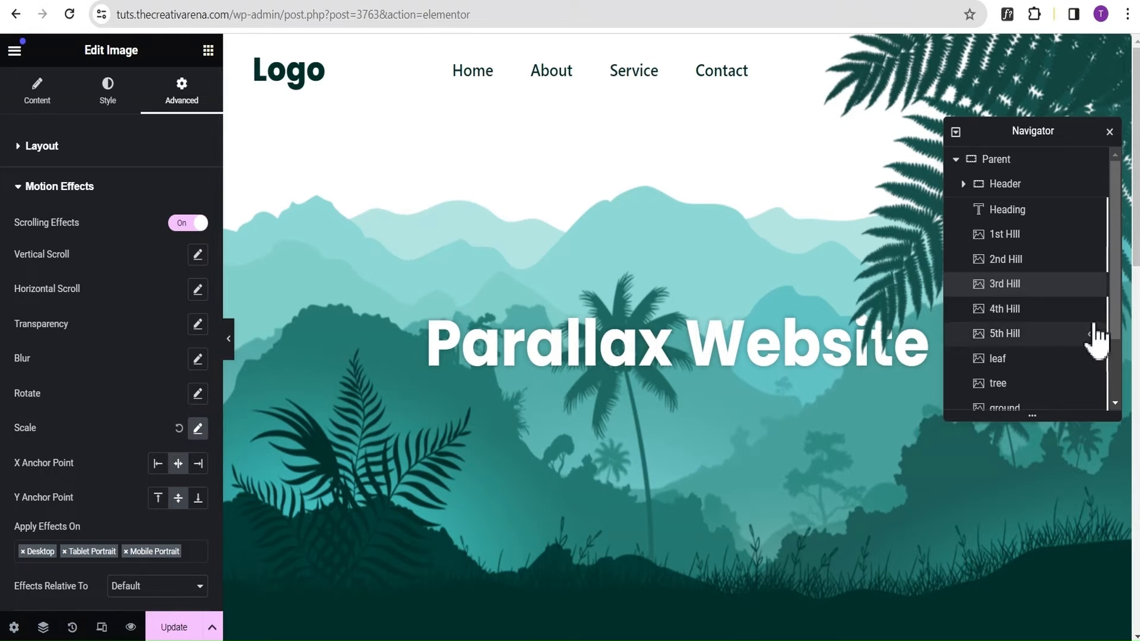
# Turn on Scrolling Effects in the Motion Effects settings of the 4th Hill image.
pyautogui.click(1042, 327)
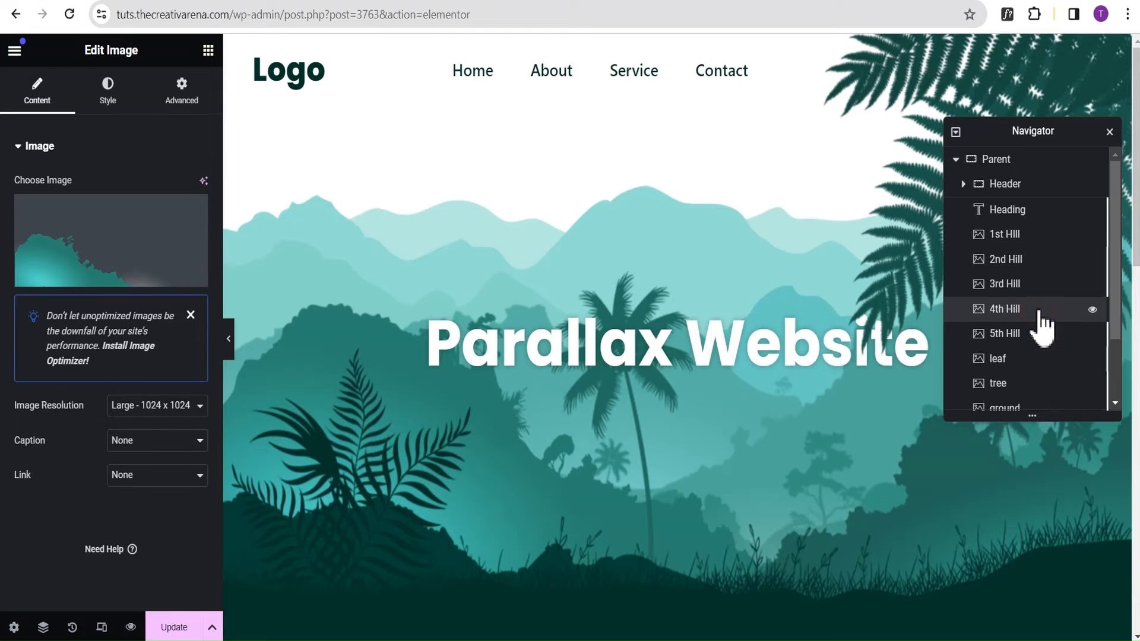
pyautogui.click(182, 95)
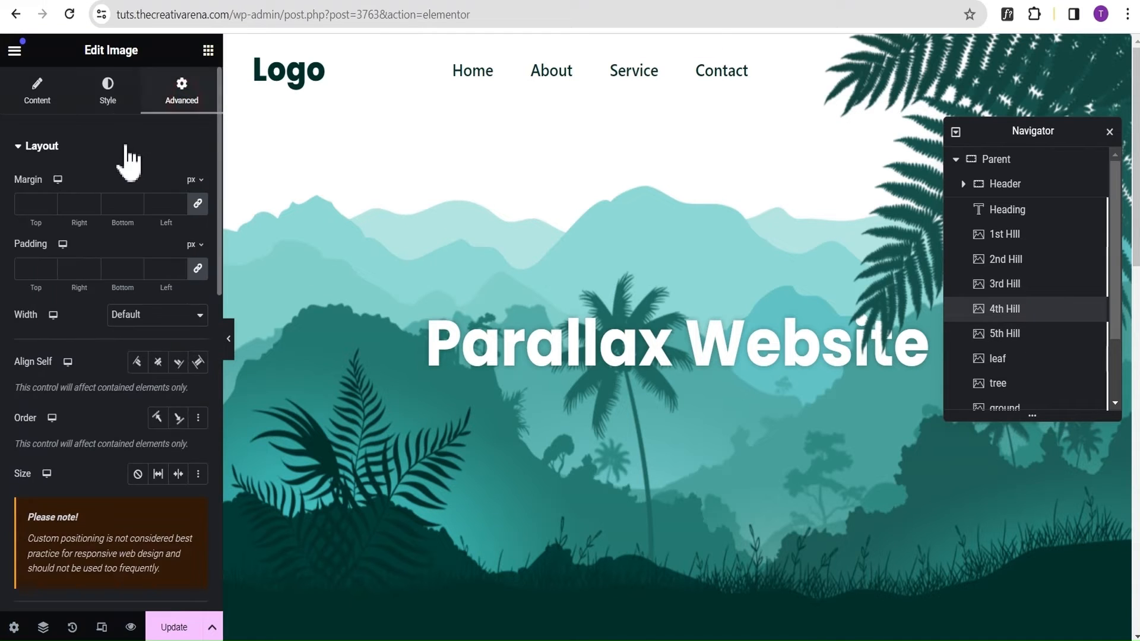
pyautogui.click(81, 148)
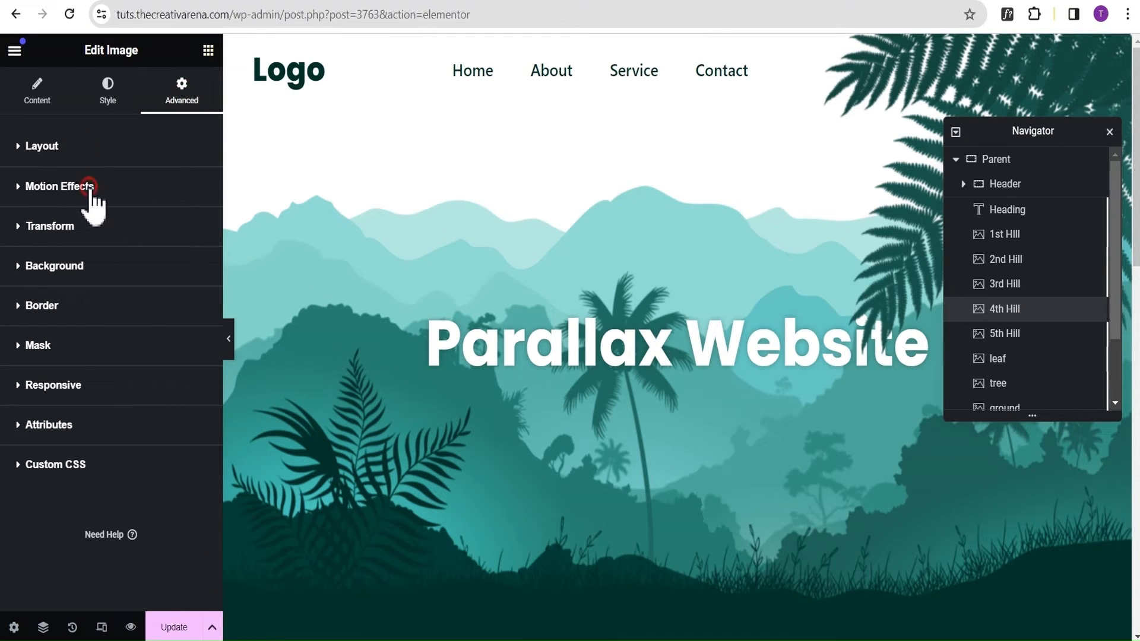
pyautogui.click(88, 188)
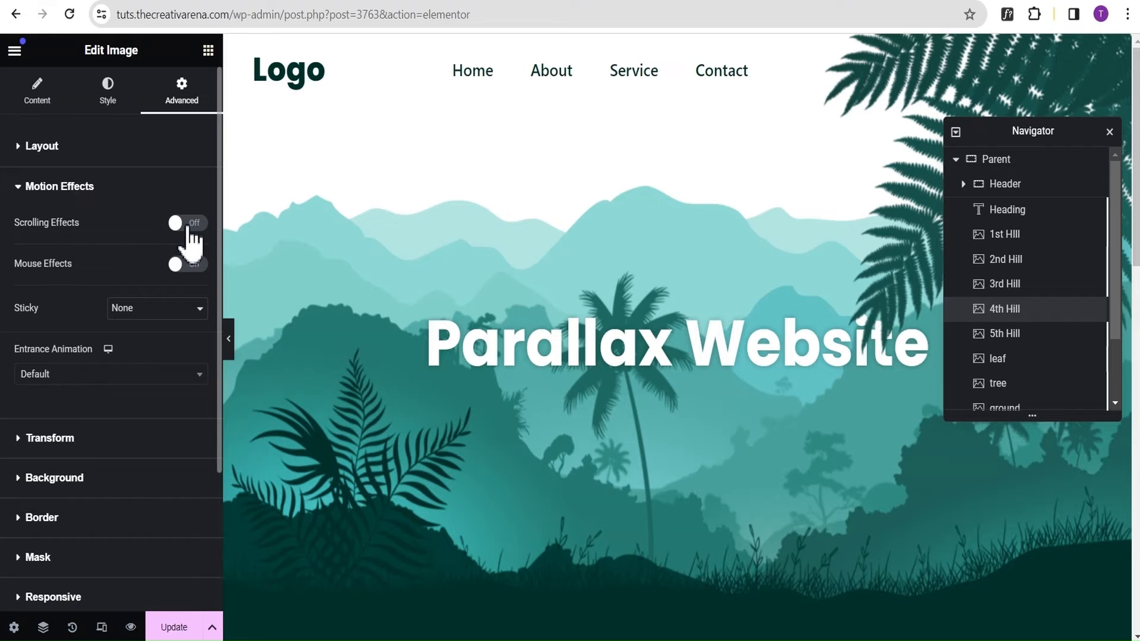
pyautogui.click(188, 224)
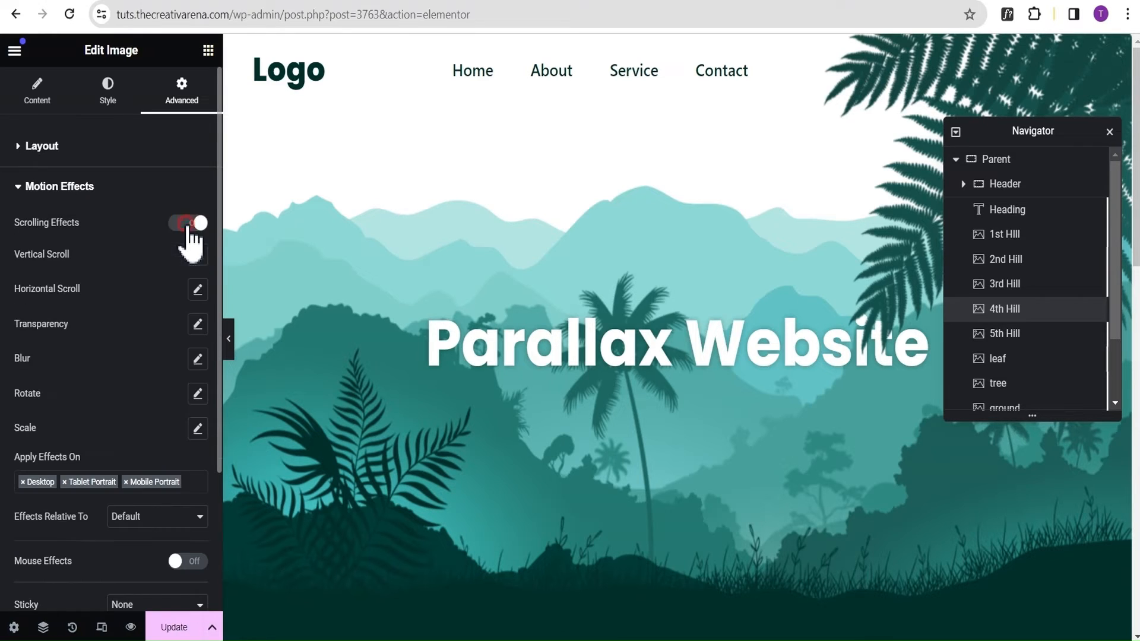
# Add a Horizontal Scroll effect to the 4th Hill with direction To Left and speed 10.
pyautogui.click(199, 290)
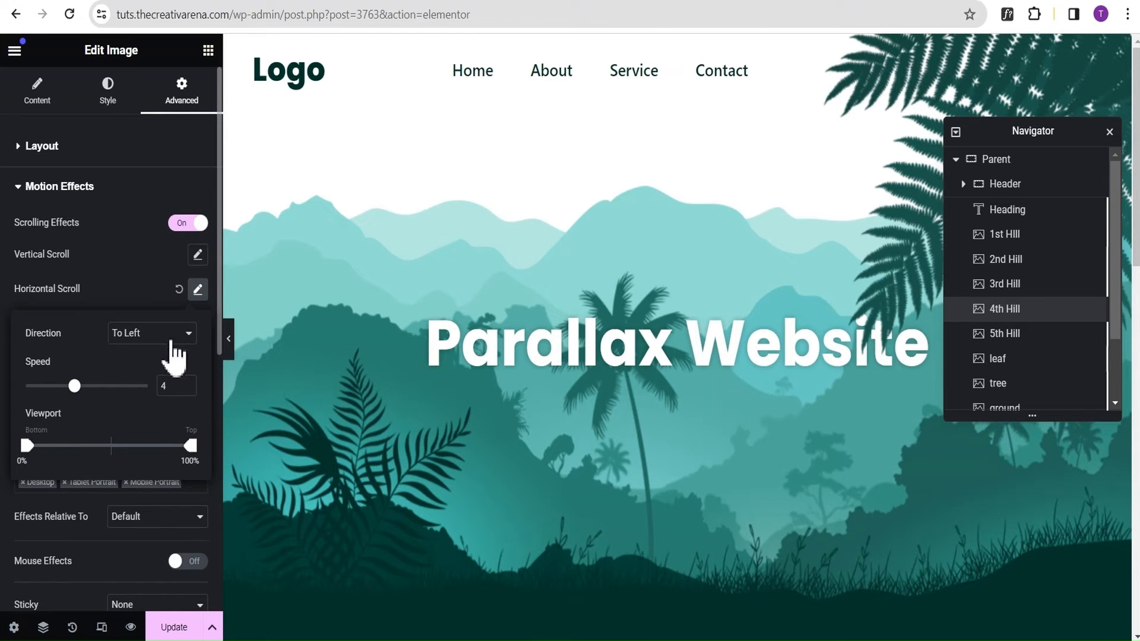
pyautogui.click(174, 356)
pyautogui.click(165, 350)
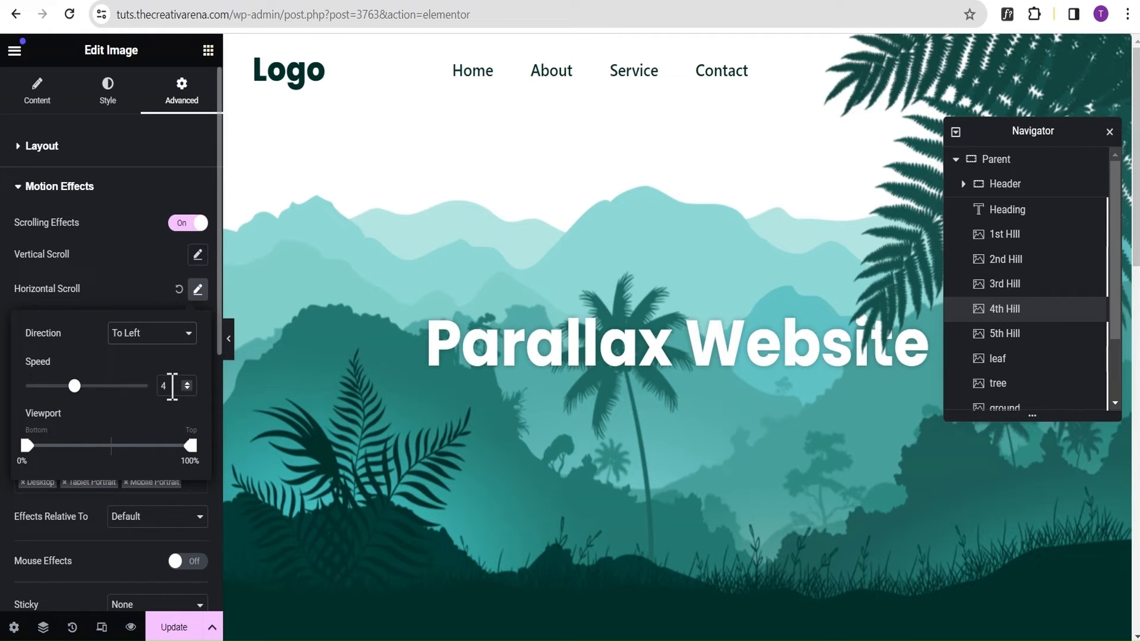
pyautogui.doubleClick(172, 387)
pyautogui.write('10')
pyautogui.click(117, 251)
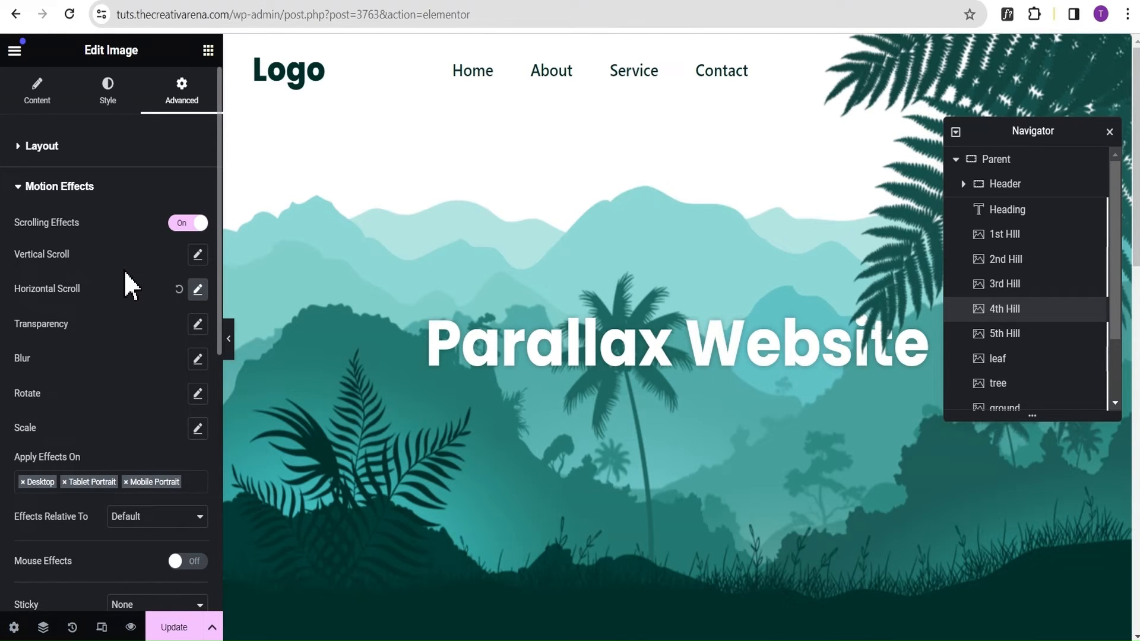
# Turn on Scrolling Effects in the Motion Effects settings of the 5th Hill image.
pyautogui.click(1042, 336)
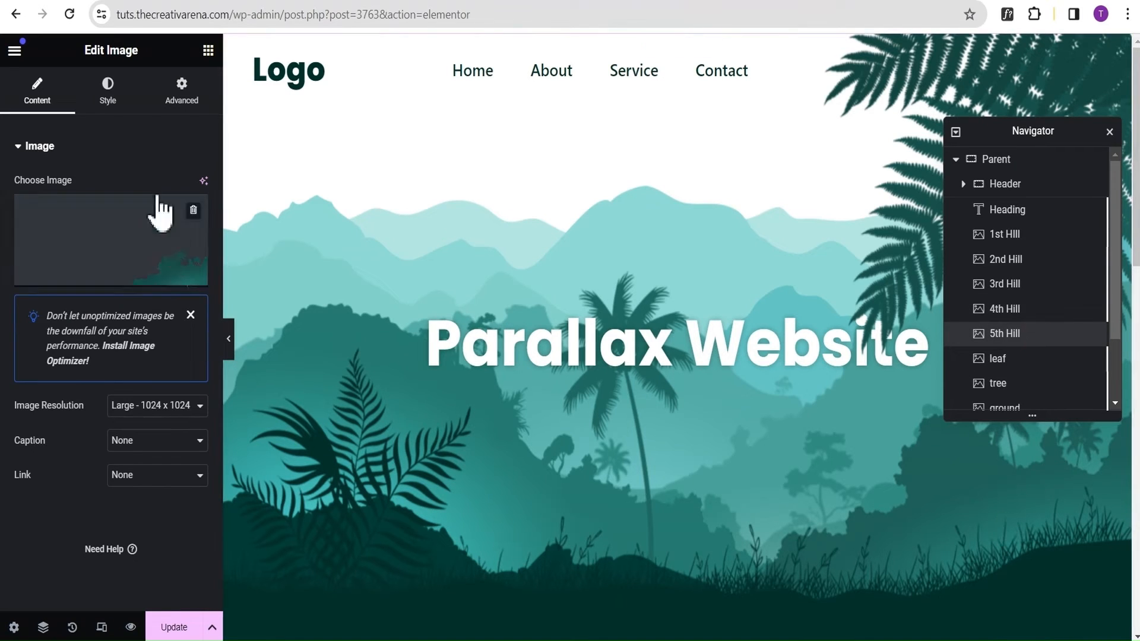
pyautogui.click(182, 113)
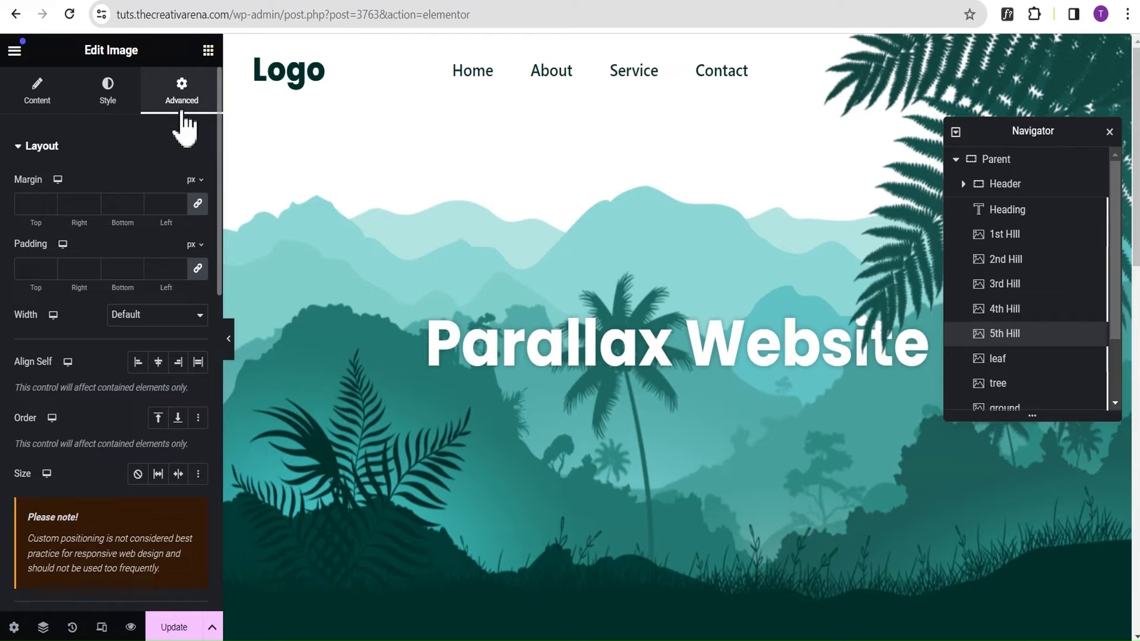
pyautogui.click(70, 147)
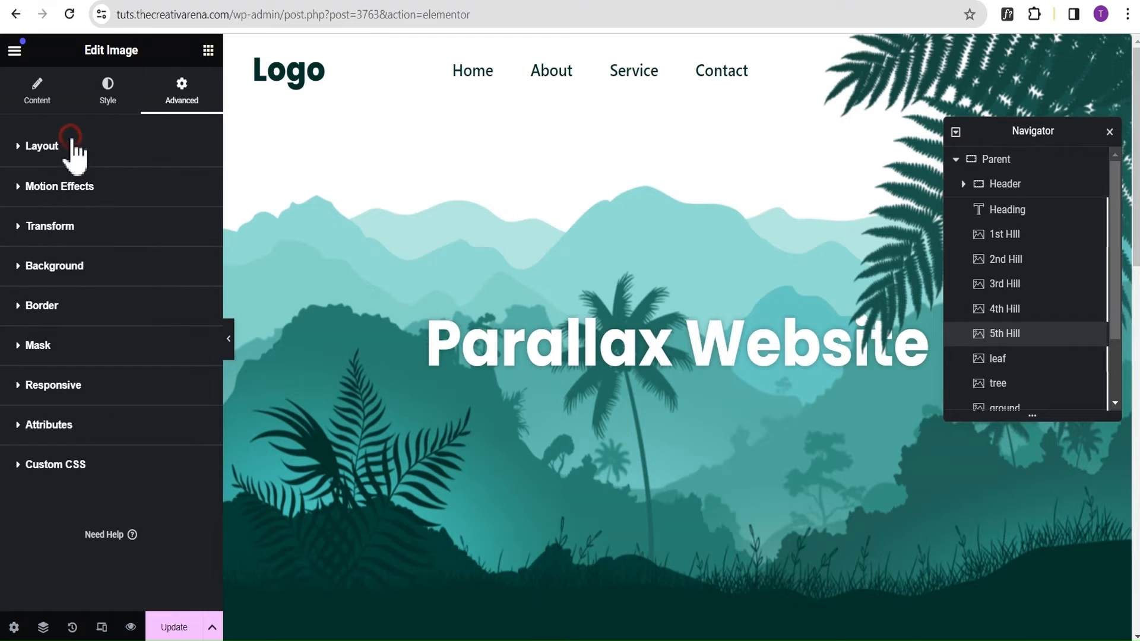
pyautogui.click(73, 186)
pyautogui.click(186, 224)
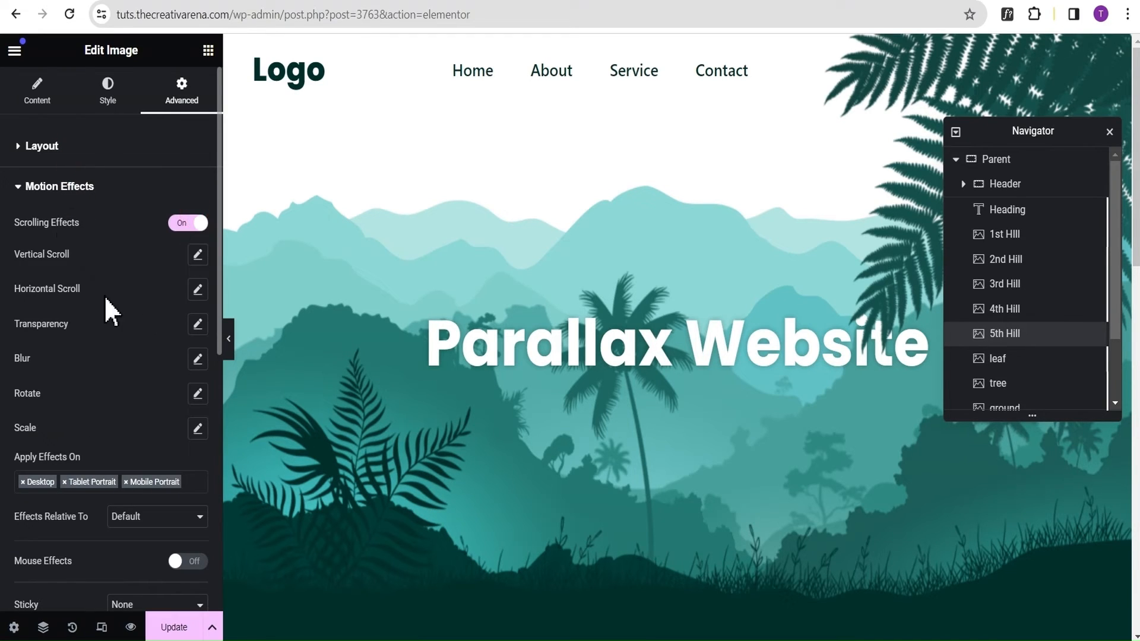
# Add a Horizontal Scroll effect to the 5th Hill with direction To Right and speed 10.
pyautogui.click(198, 290)
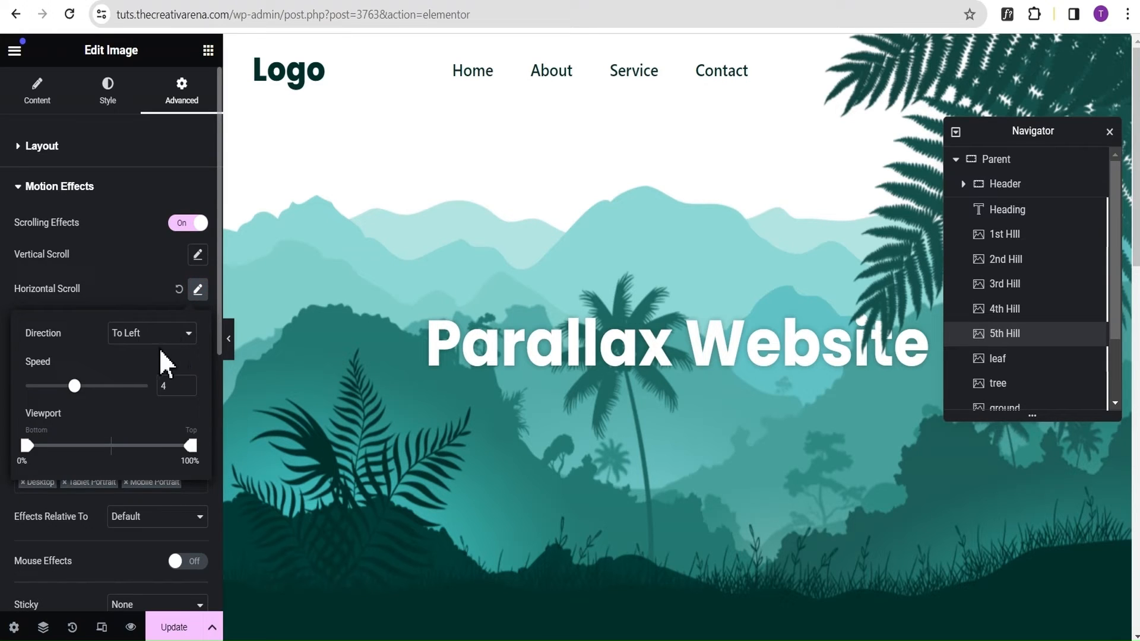
pyautogui.click(130, 338)
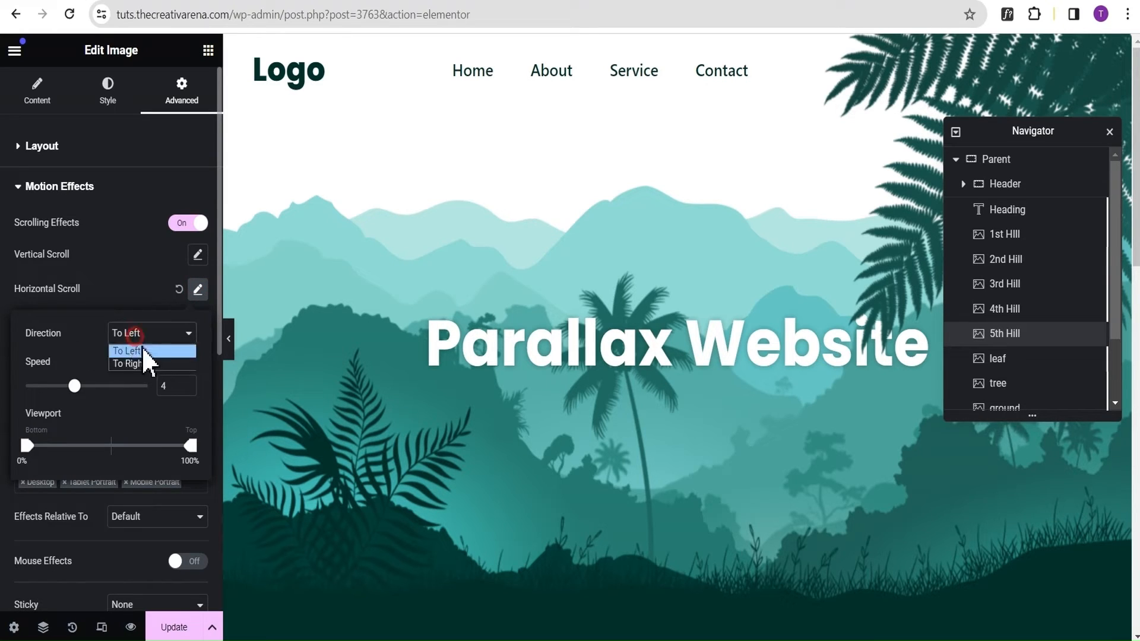
pyautogui.click(138, 364)
pyautogui.doubleClick(172, 386)
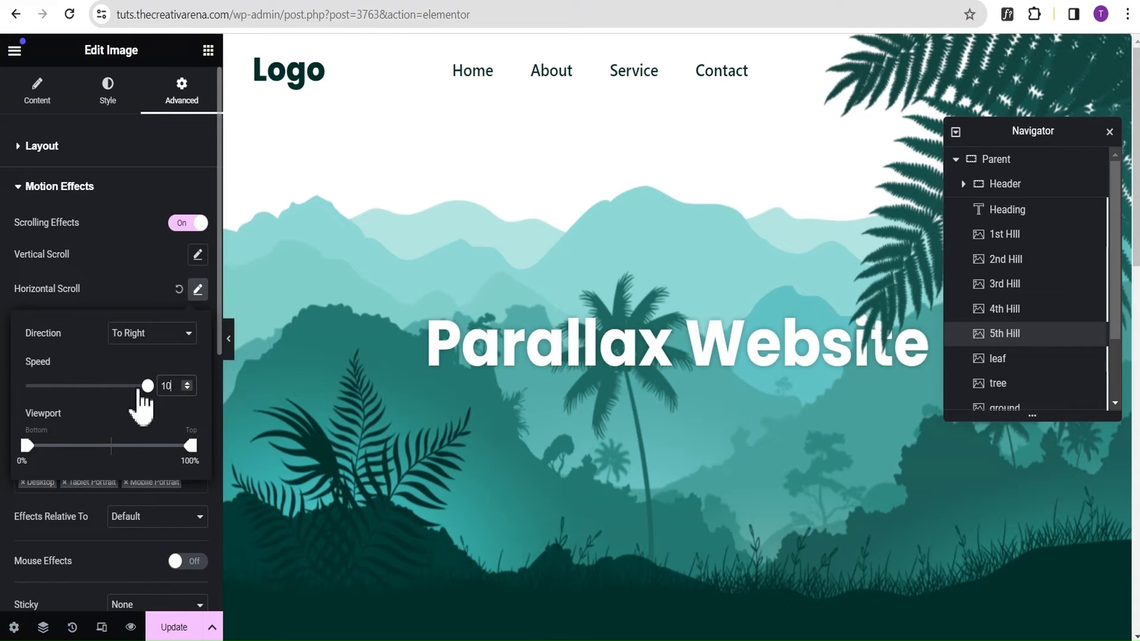
pyautogui.click(130, 270)
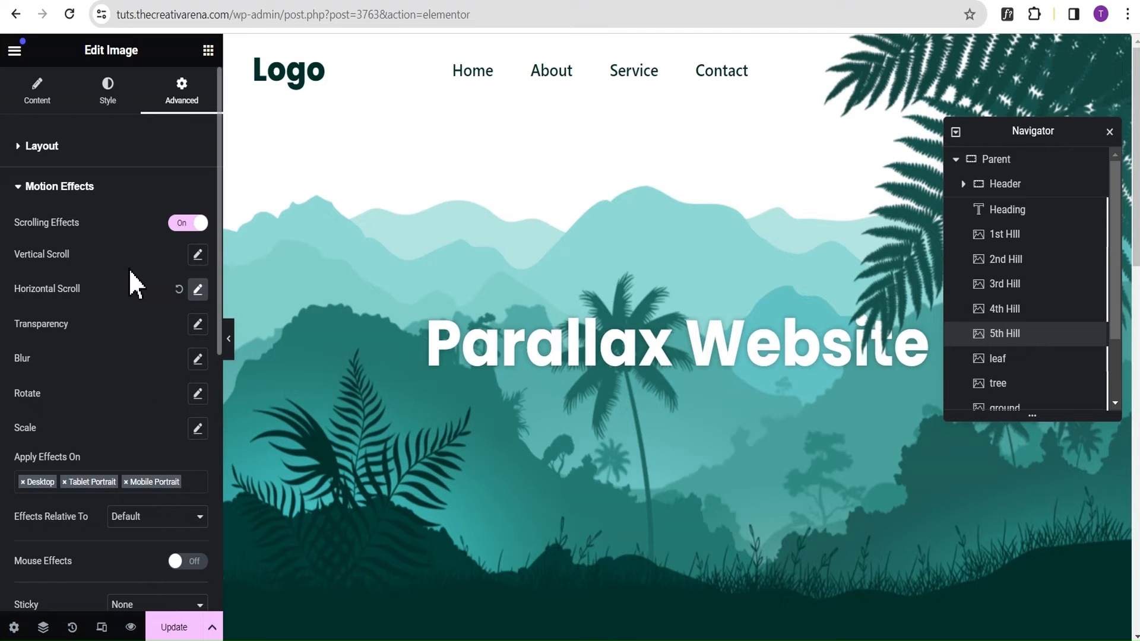
# Turn on Scrolling Effects in the Motion Effects settings of the tree image.
pyautogui.click(1018, 389)
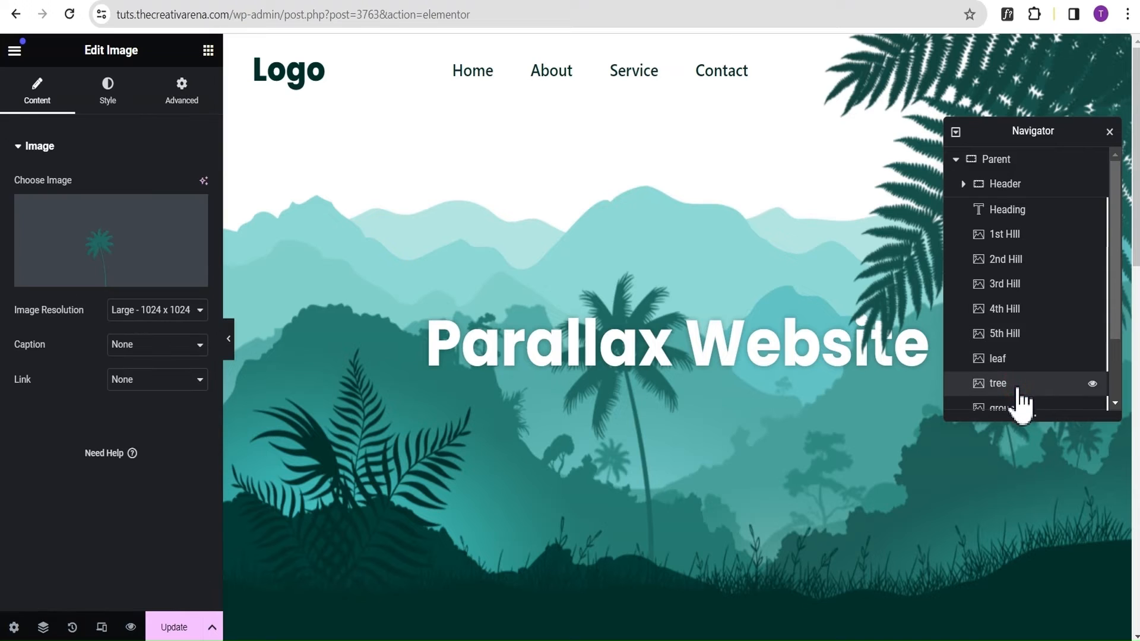
pyautogui.click(181, 102)
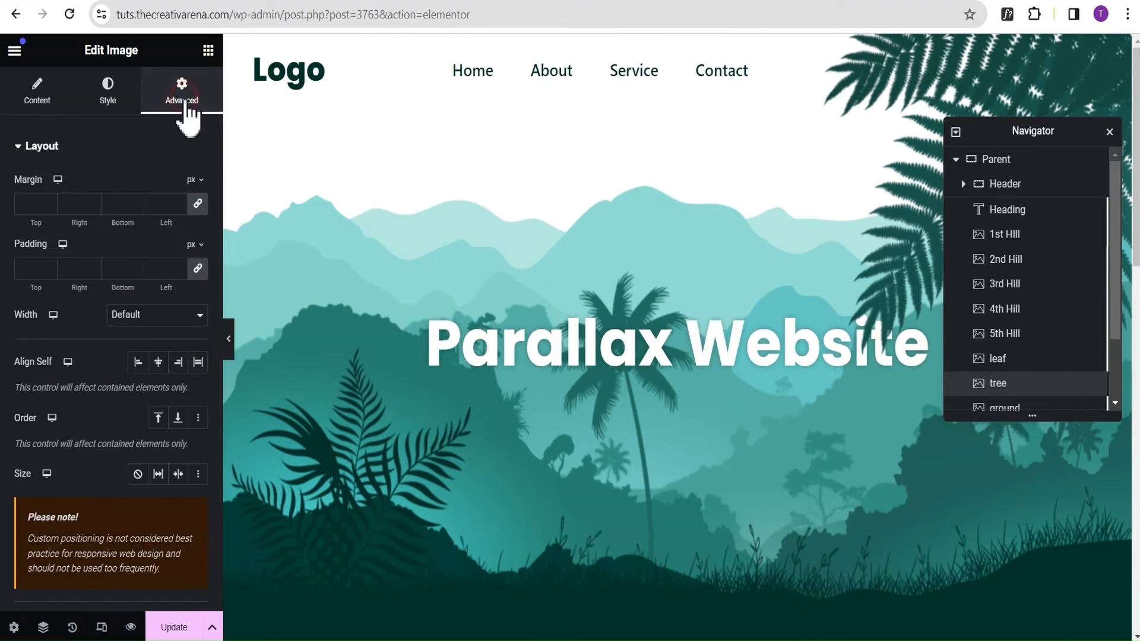
pyautogui.click(108, 147)
pyautogui.click(84, 190)
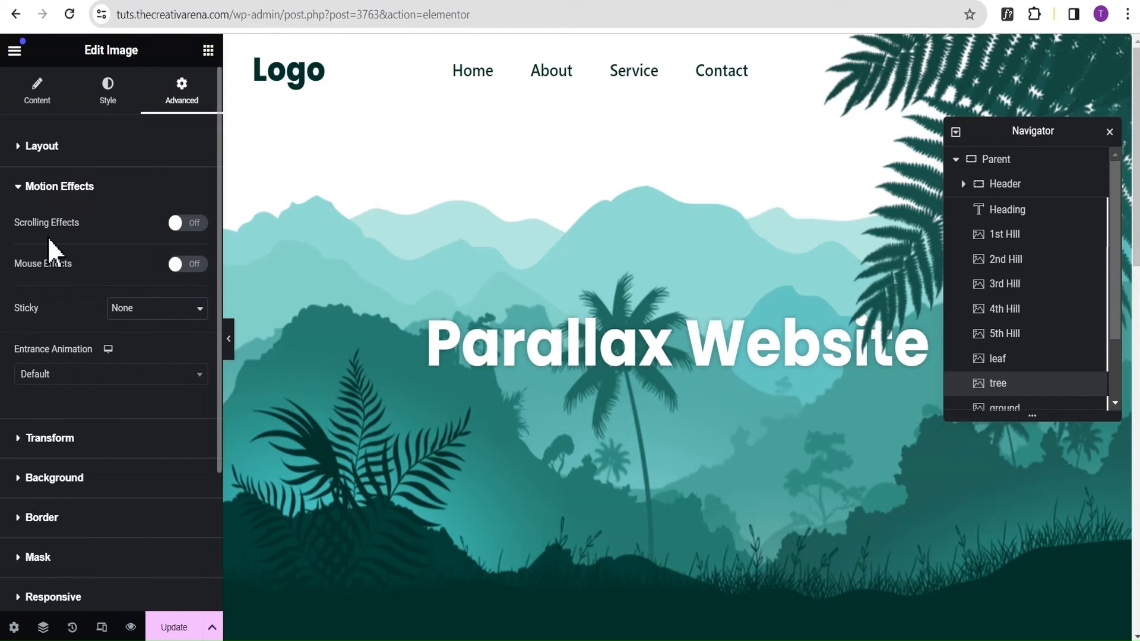
pyautogui.click(189, 224)
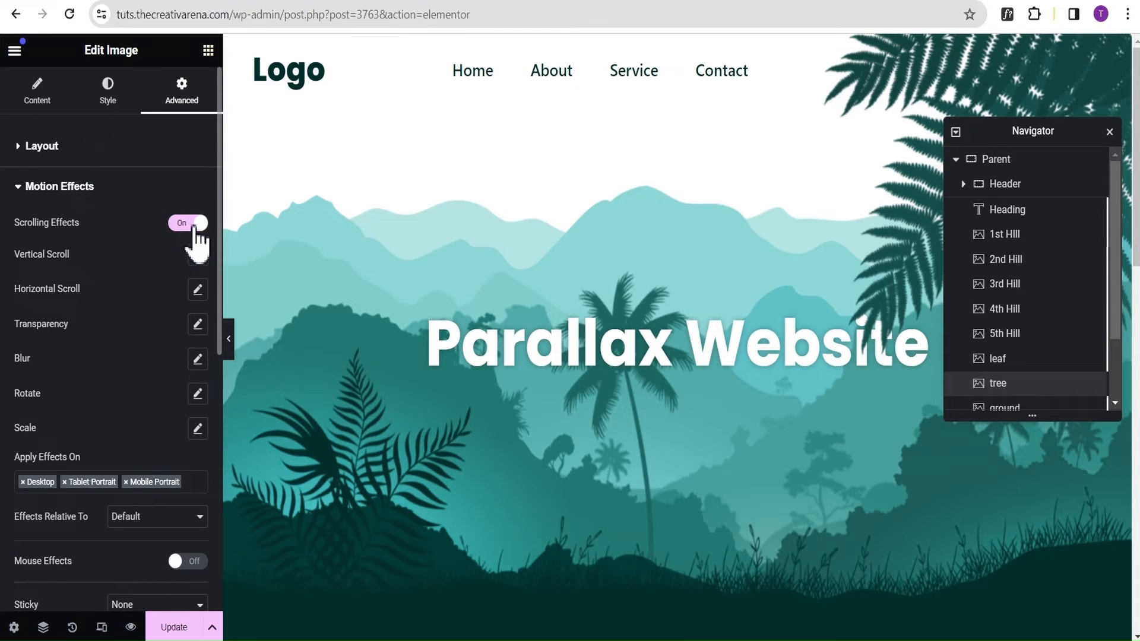
# Add a Scale Up effect with speed 5 and a 0% to 100% viewport range to the tree image.
pyautogui.click(199, 429)
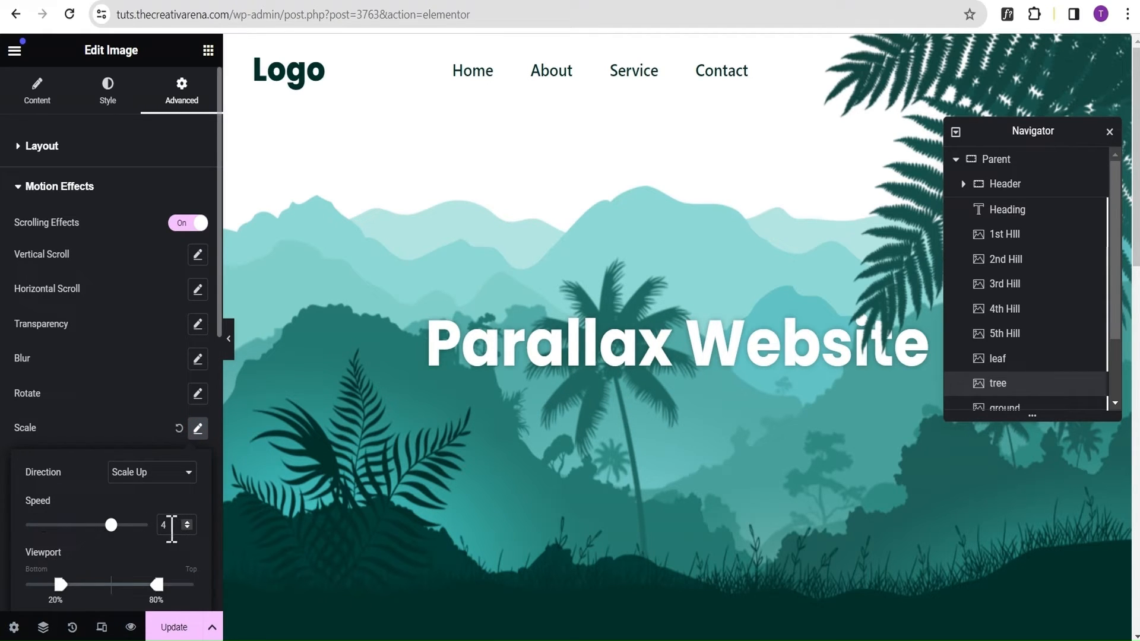
pyautogui.doubleClick(170, 525)
pyautogui.write('5')
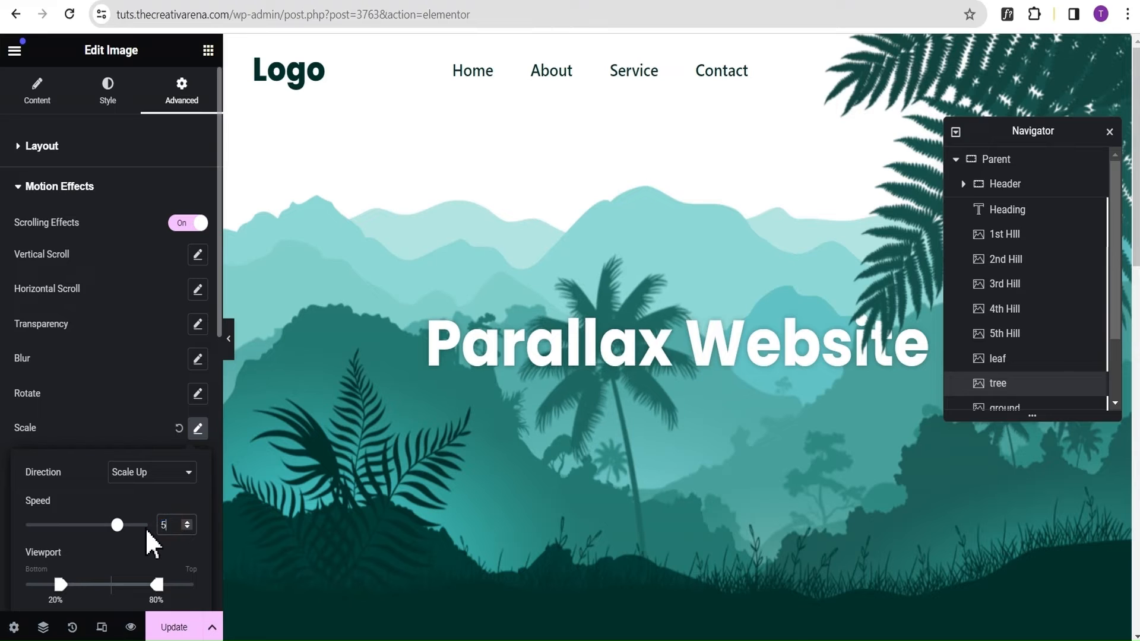
pyautogui.moveTo(66, 587); pyautogui.dragTo(26, 587)
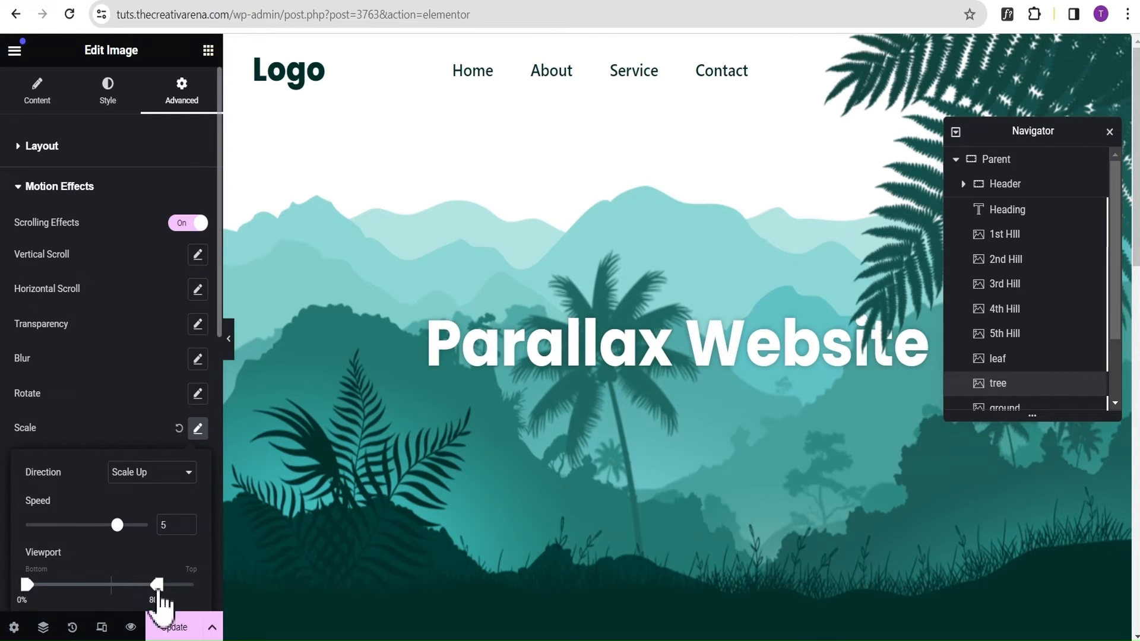
pyautogui.moveTo(157, 585); pyautogui.dragTo(191, 585)
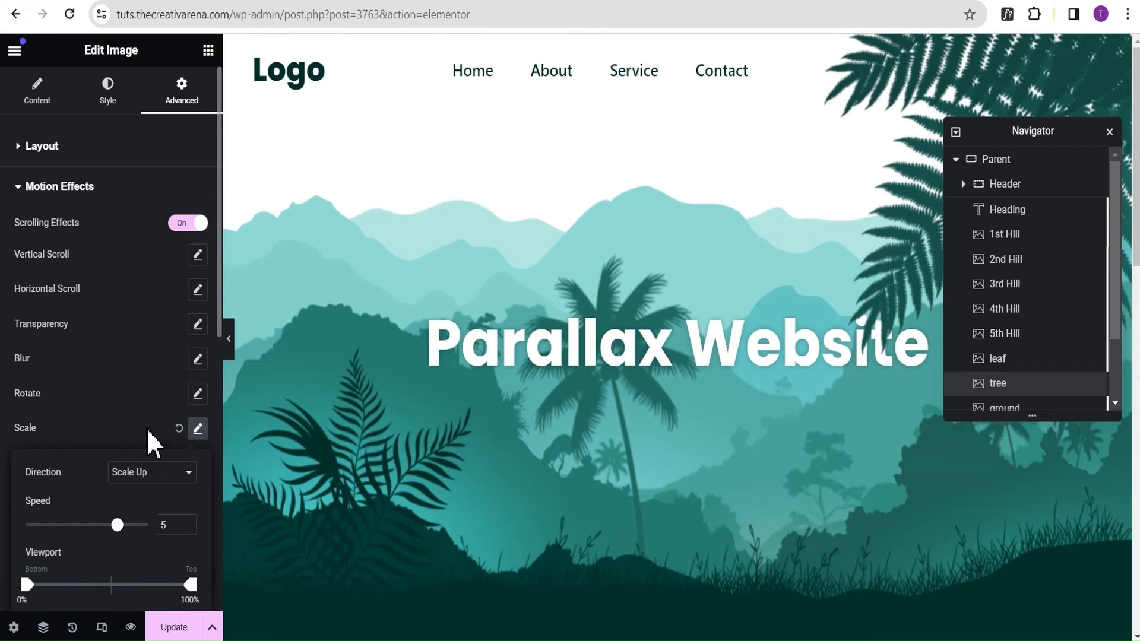
pyautogui.click(139, 376)
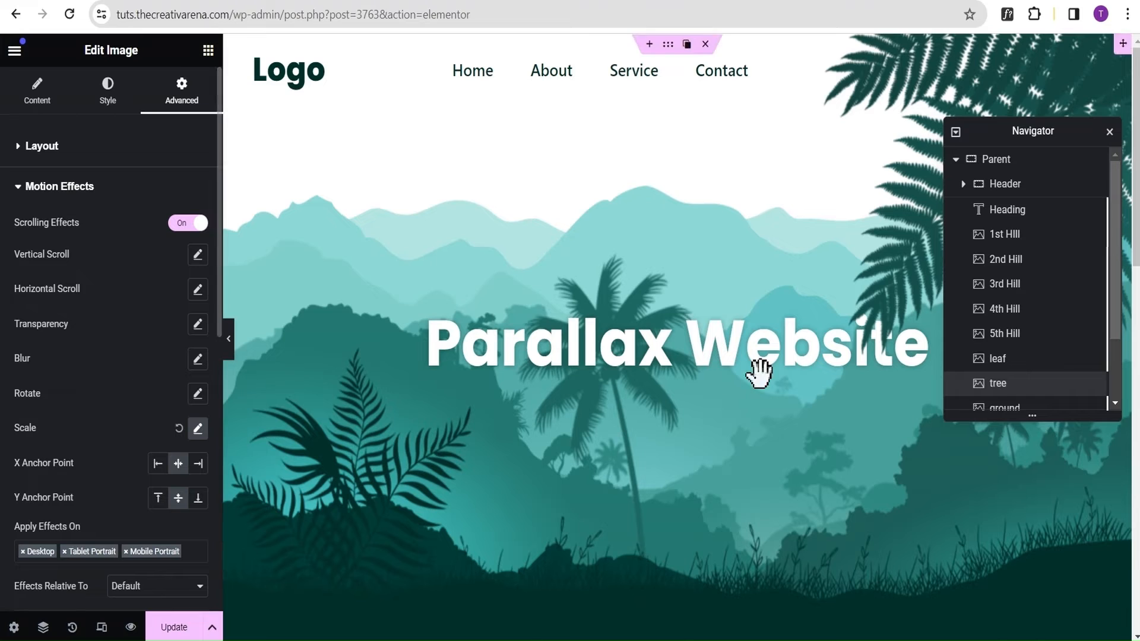
# Turn on Scrolling Effects in the Motion Effects settings of the ground image.
pyautogui.scroll(-3, 993, 402)
pyautogui.click(1024, 332)
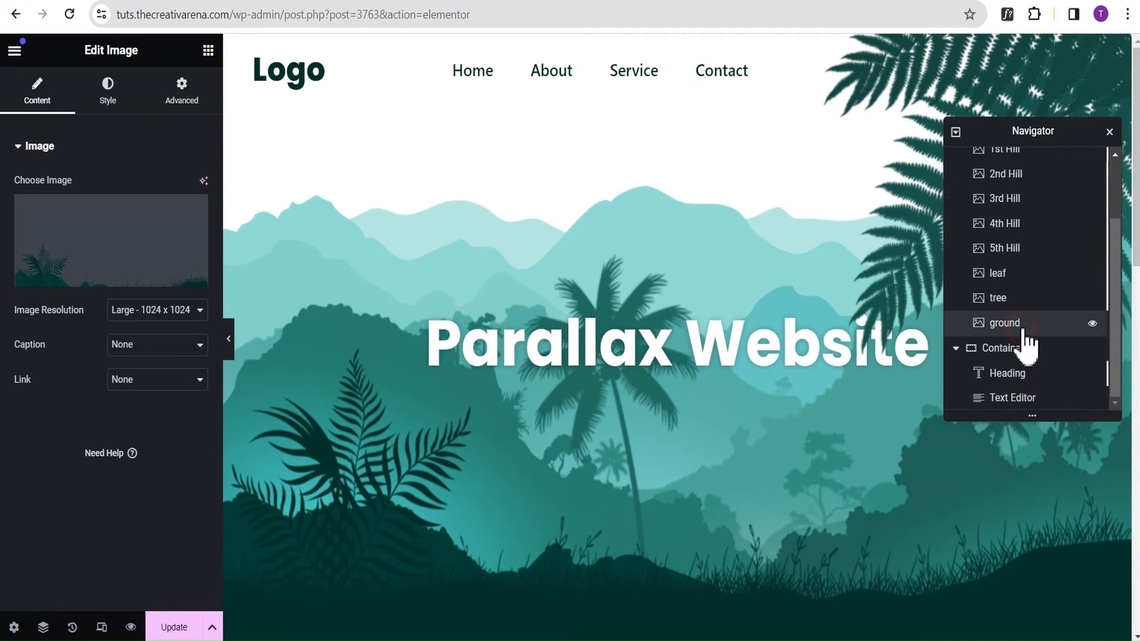
pyautogui.click(176, 101)
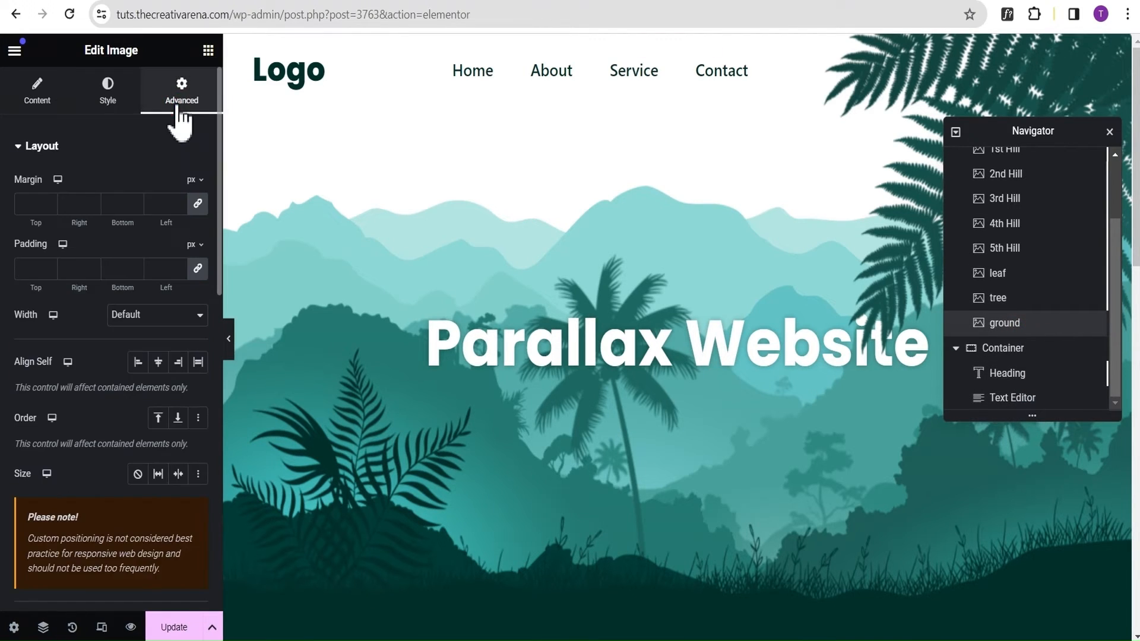
pyautogui.click(60, 149)
pyautogui.click(70, 196)
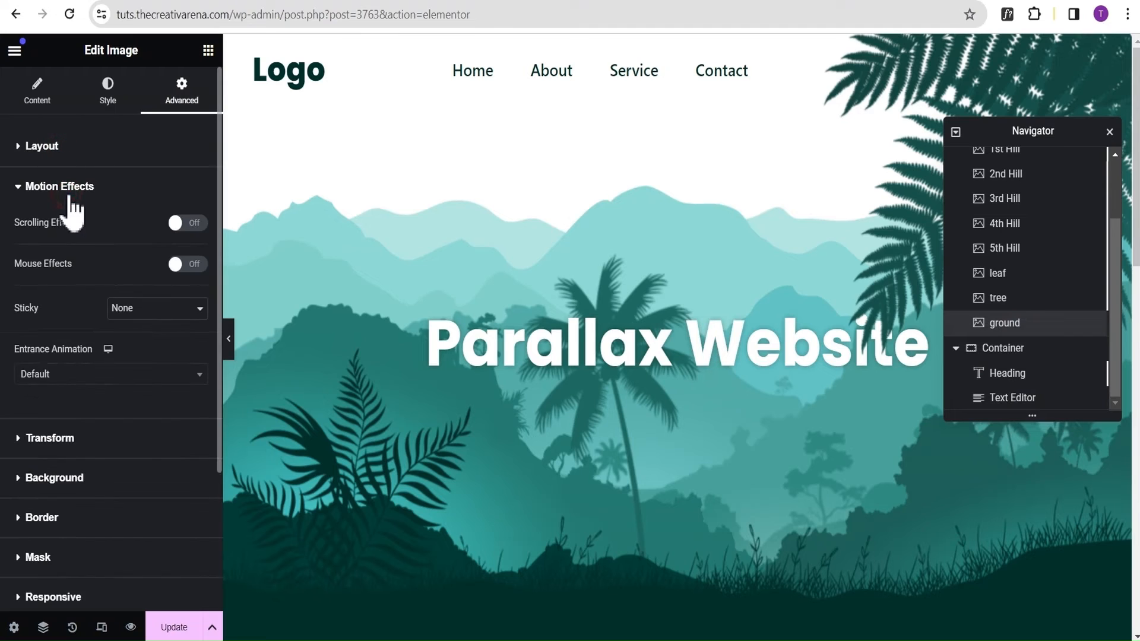
pyautogui.click(188, 224)
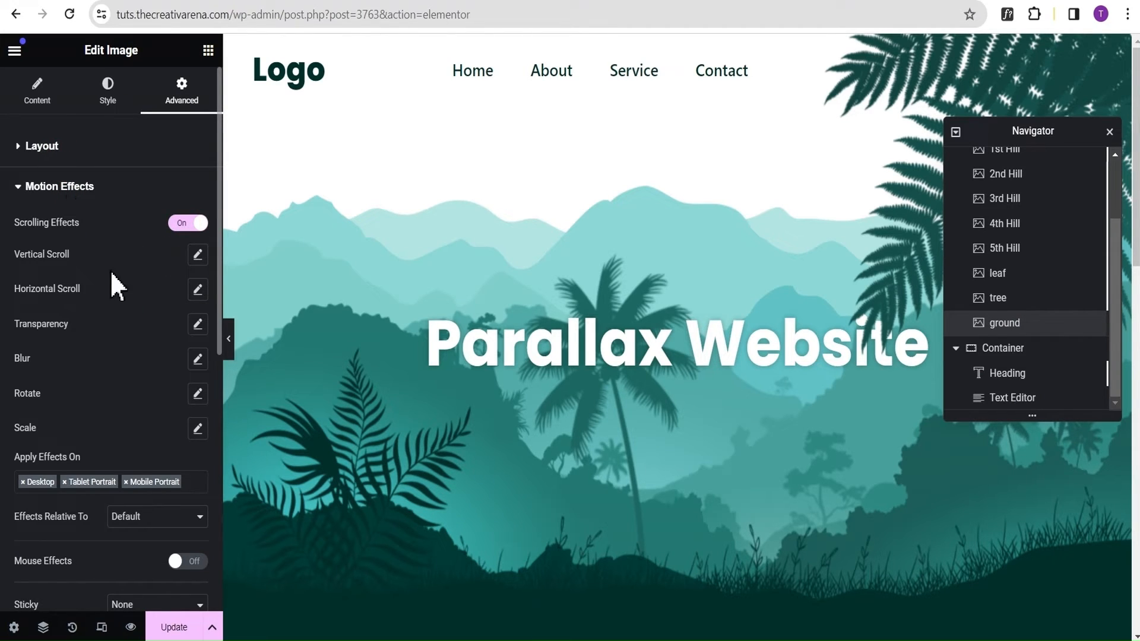
# Add a Vertical Scroll effect to the ground image with direction Up, speed 5 and a 0% to 100% viewport range.
pyautogui.click(197, 255)
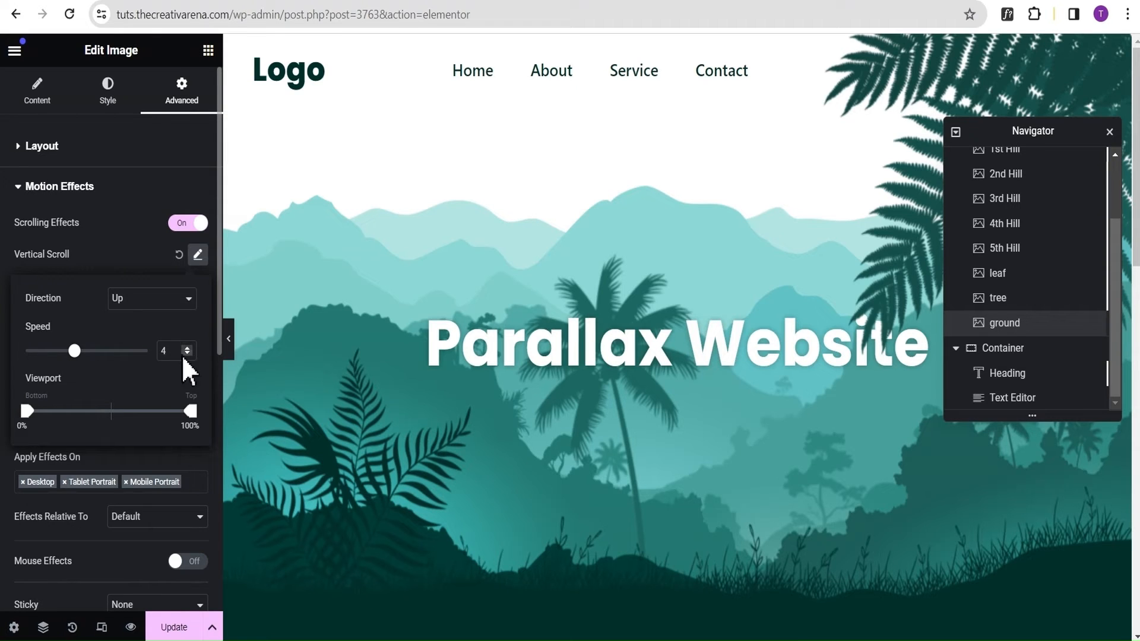
pyautogui.write('5')
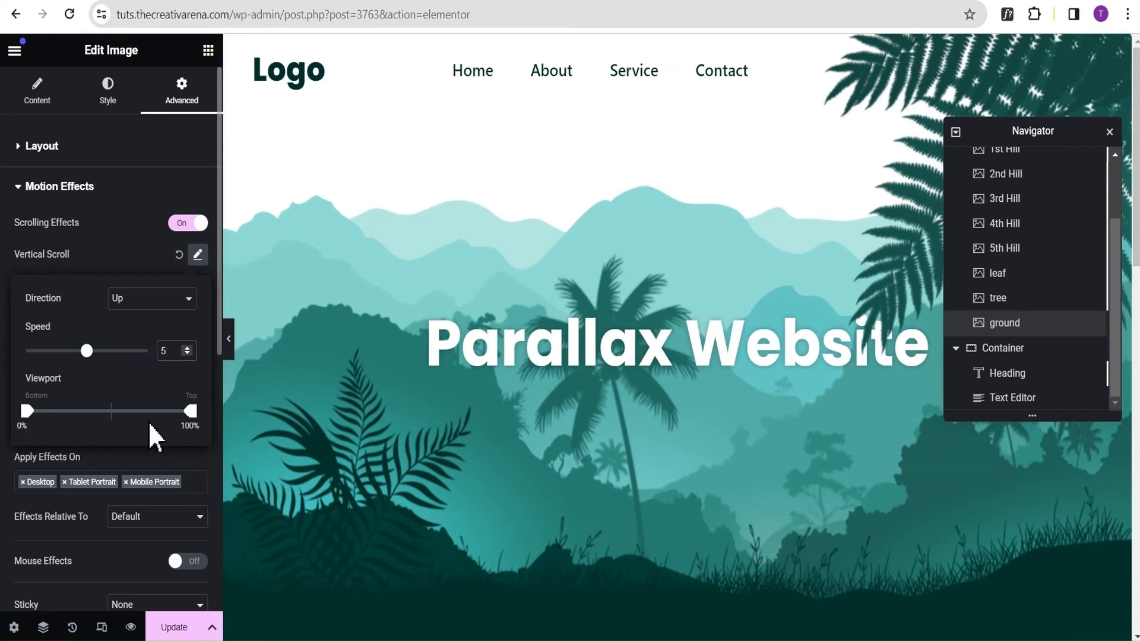
pyautogui.click(133, 252)
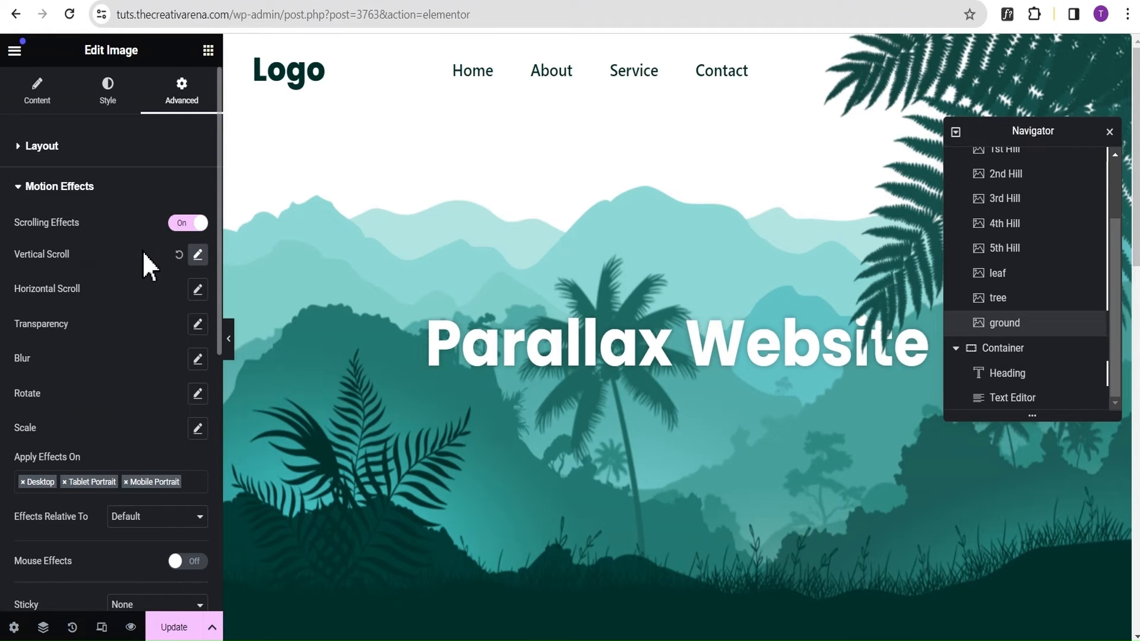
# Add a Scale Up effect with speed 5 and a 0% to 100% viewport range to the ground image.
pyautogui.click(198, 429)
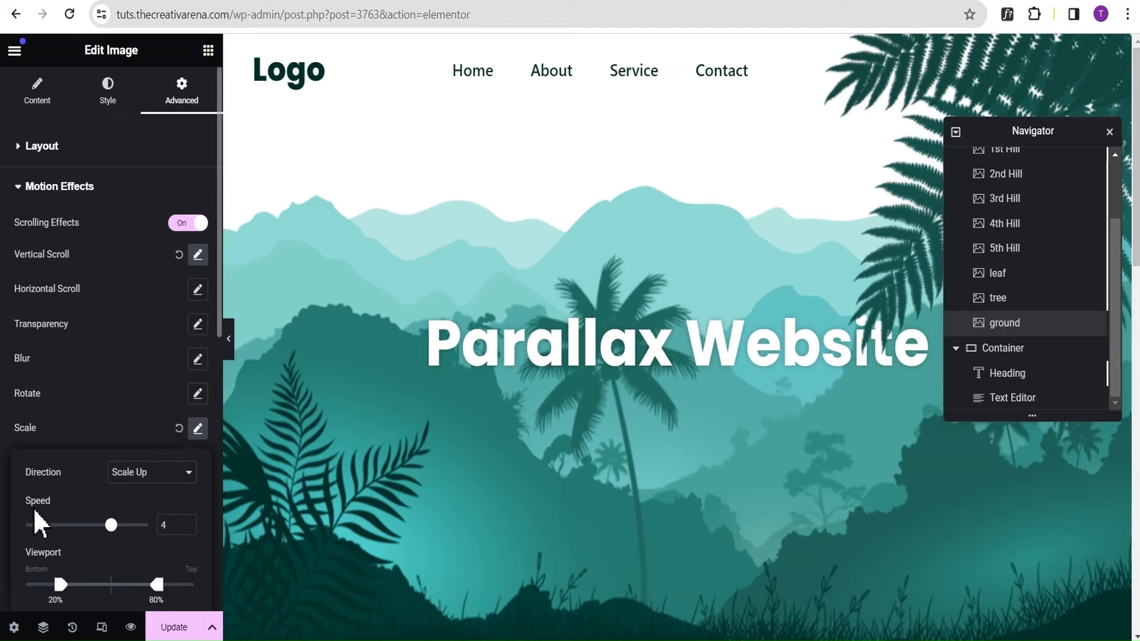
pyautogui.doubleClick(170, 528)
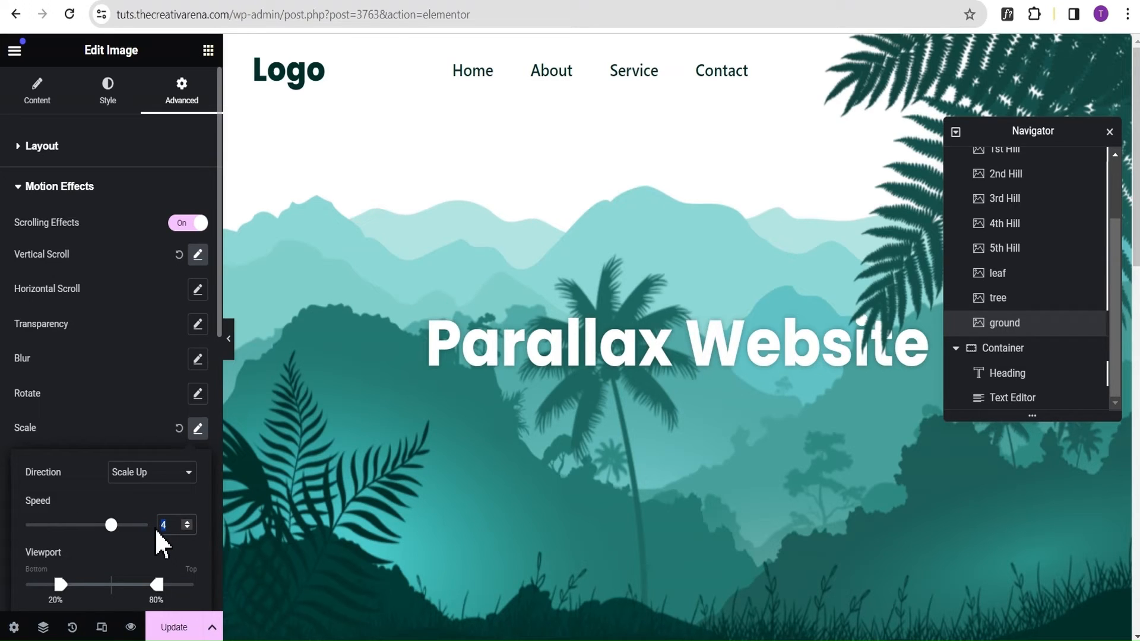
pyautogui.write('5')
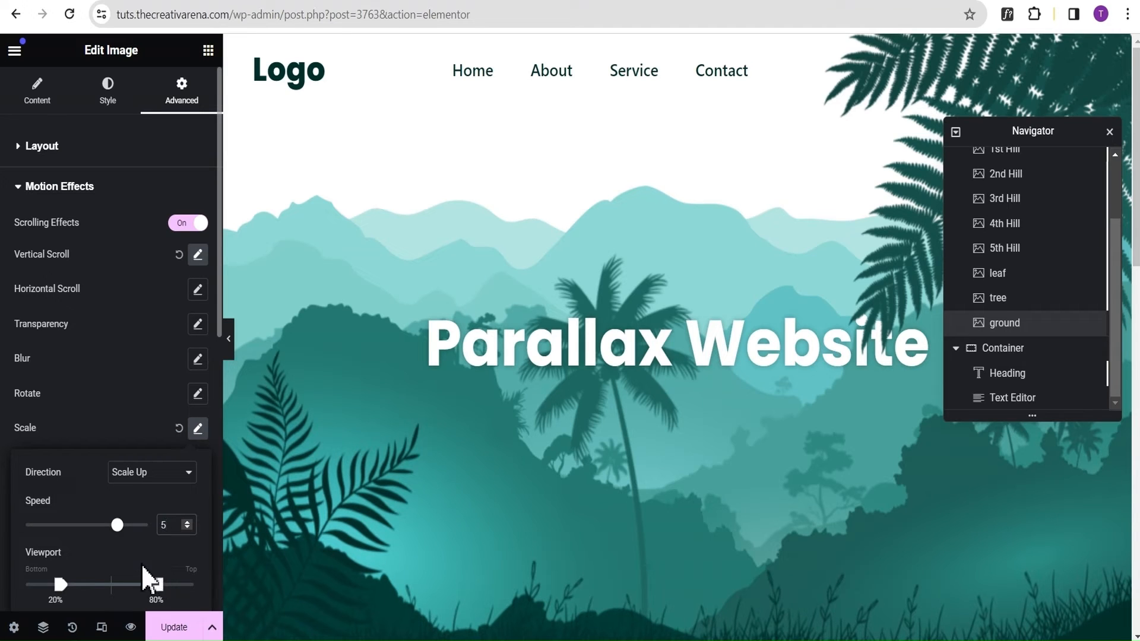
pyautogui.moveTo(61, 585); pyautogui.dragTo(20, 589)
pyautogui.click(197, 428)
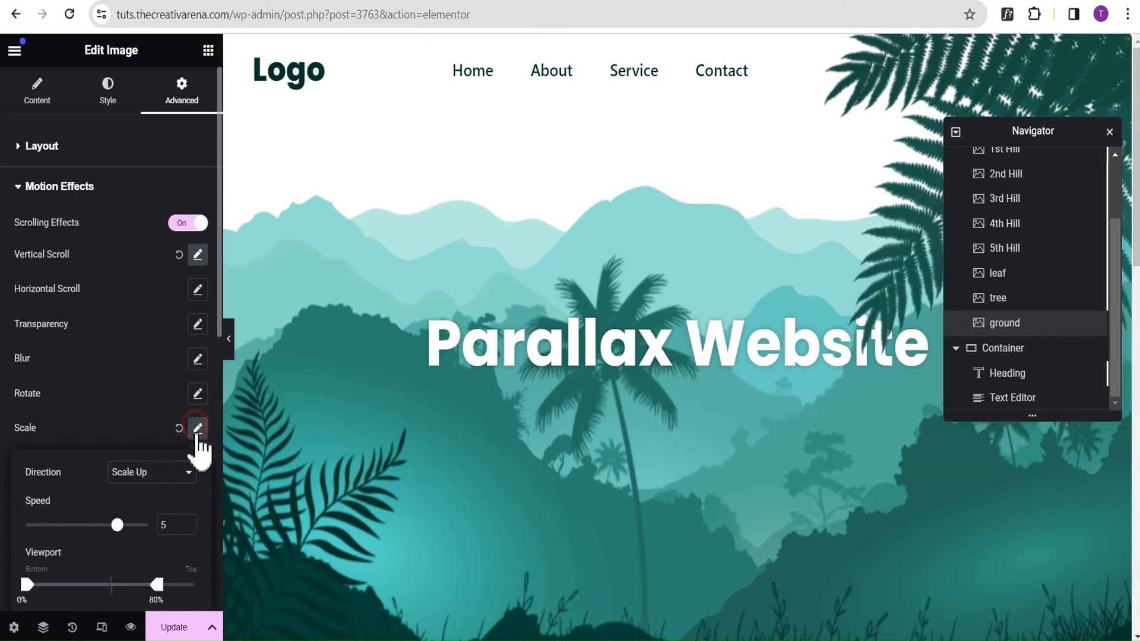
pyautogui.moveTo(157, 586); pyautogui.dragTo(200, 591)
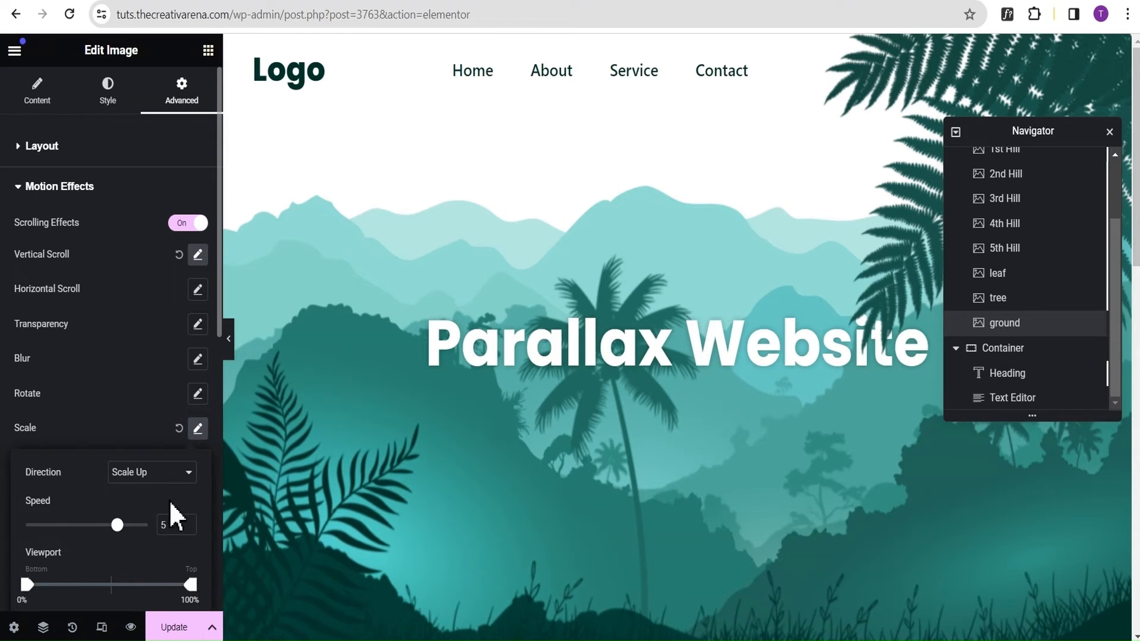
pyautogui.click(137, 398)
# Review the ground image's layout settings and preview the page's scrolling at full width down to the text section.
pyautogui.click(120, 202)
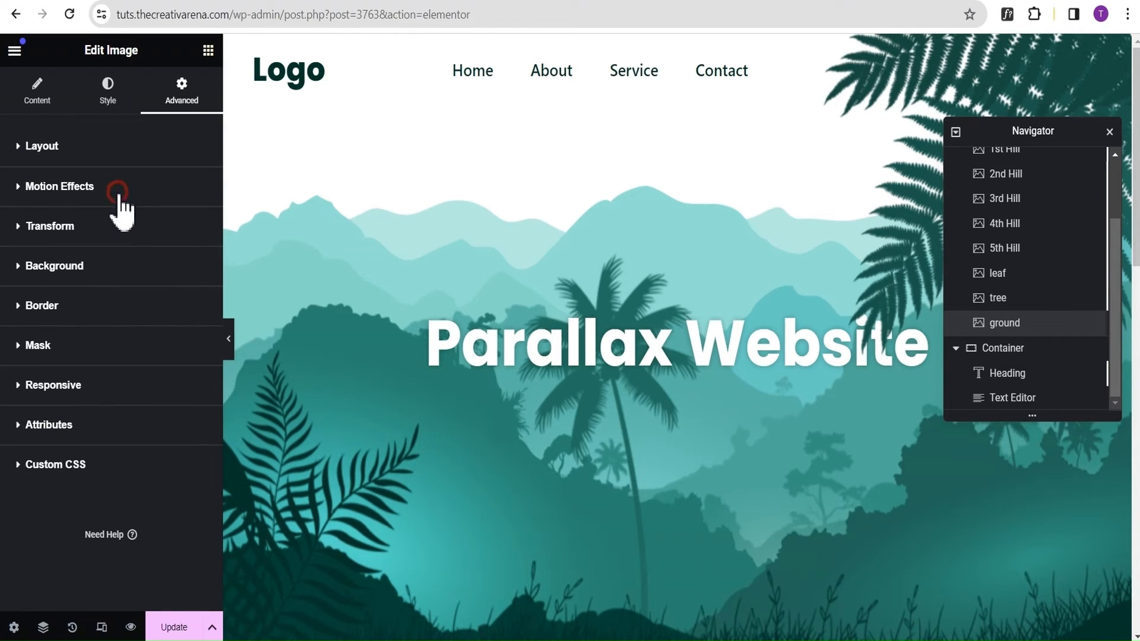
pyautogui.click(120, 184)
pyautogui.click(121, 159)
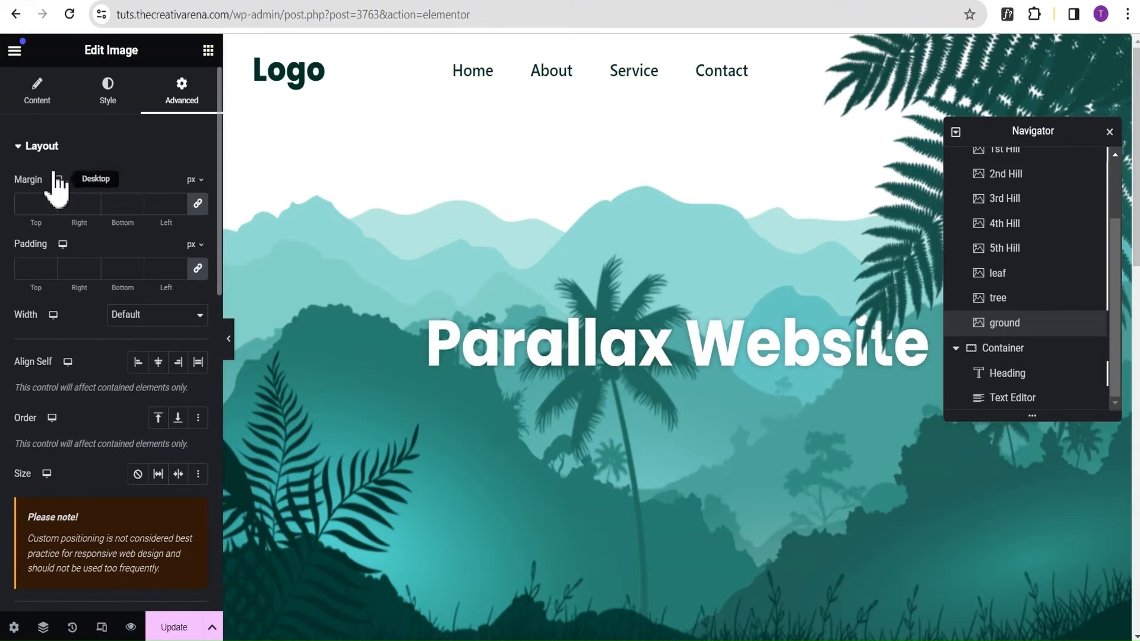
pyautogui.scroll(-5, 118, 296)
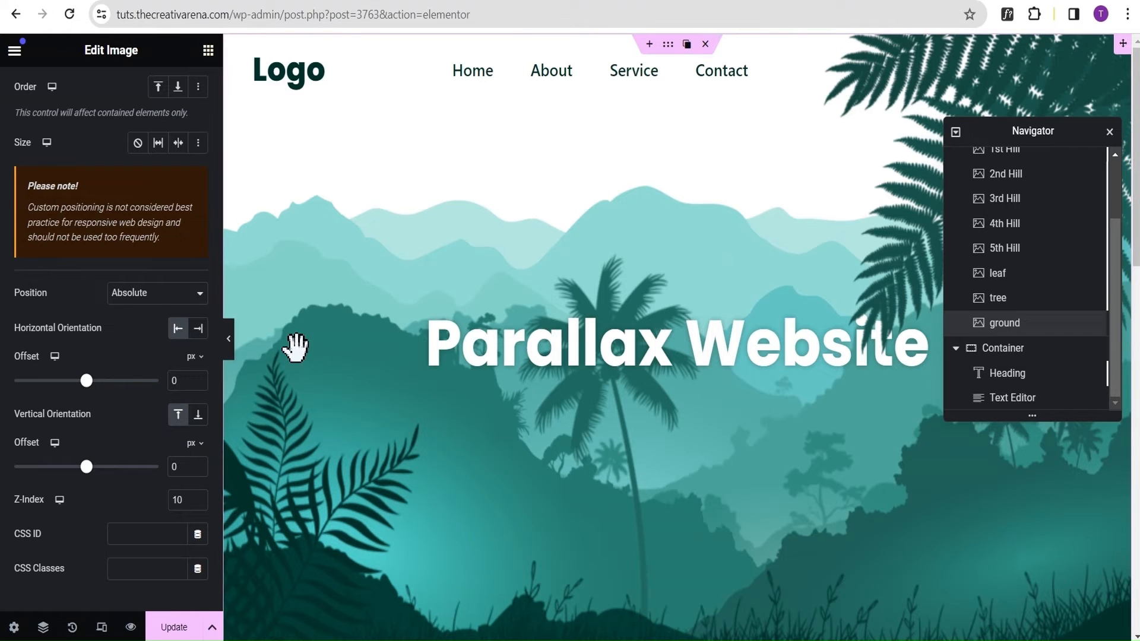
pyautogui.click(229, 337)
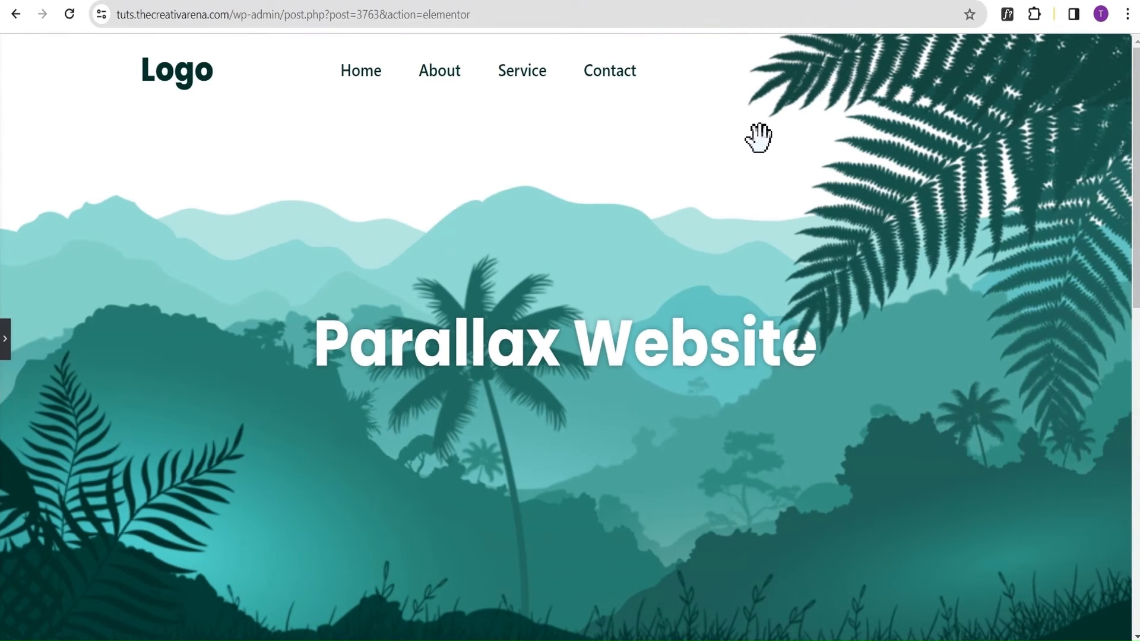
pyautogui.scroll(-5, 759, 137)
pyautogui.scroll(5, 759, 138)
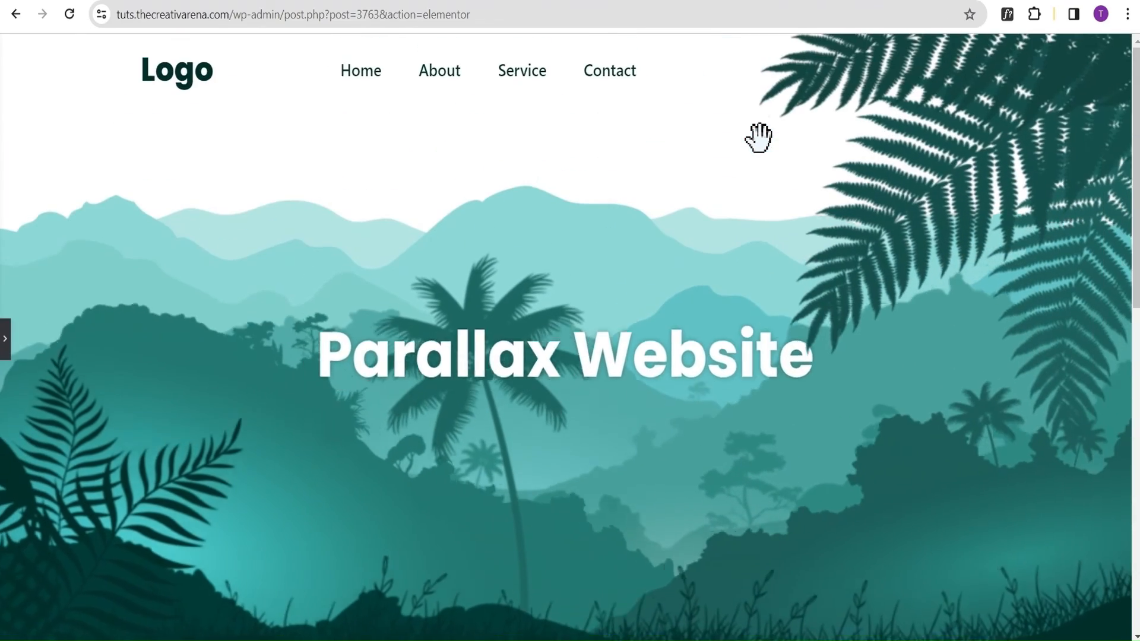
pyautogui.scroll(-7, 759, 138)
pyautogui.scroll(-3, 759, 138)
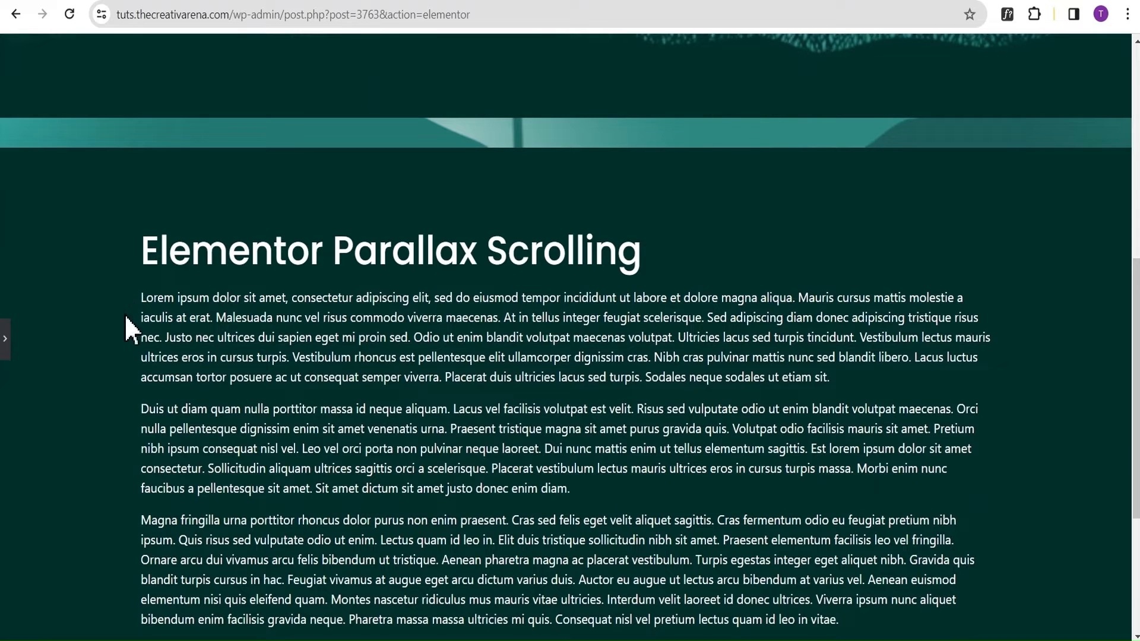
pyautogui.scroll(10, 380, 132)
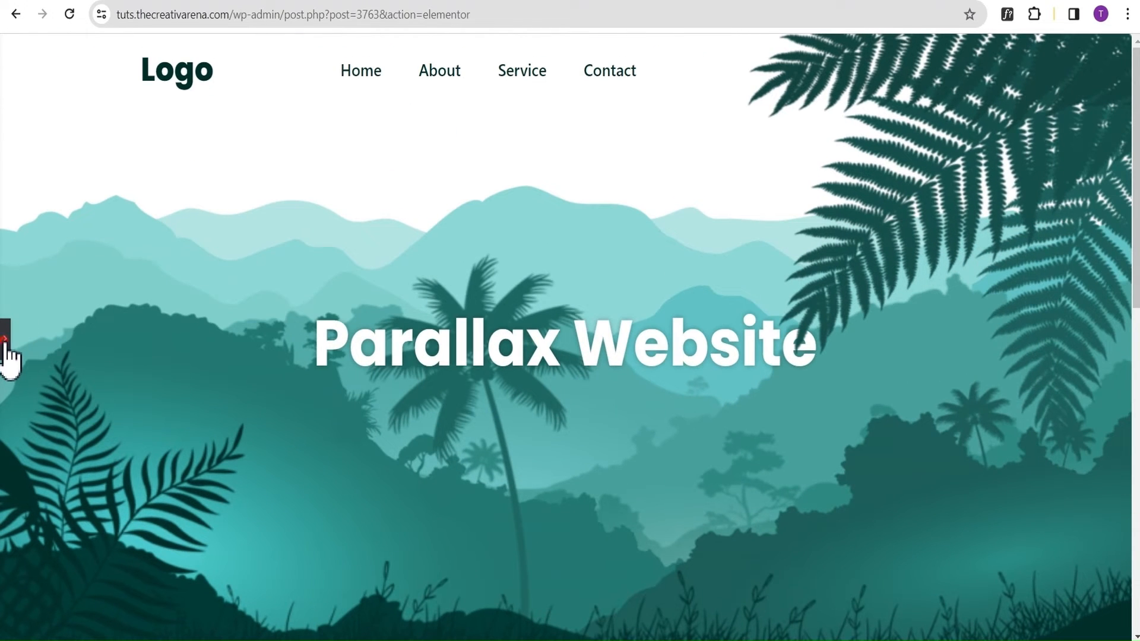
pyautogui.click(6, 353)
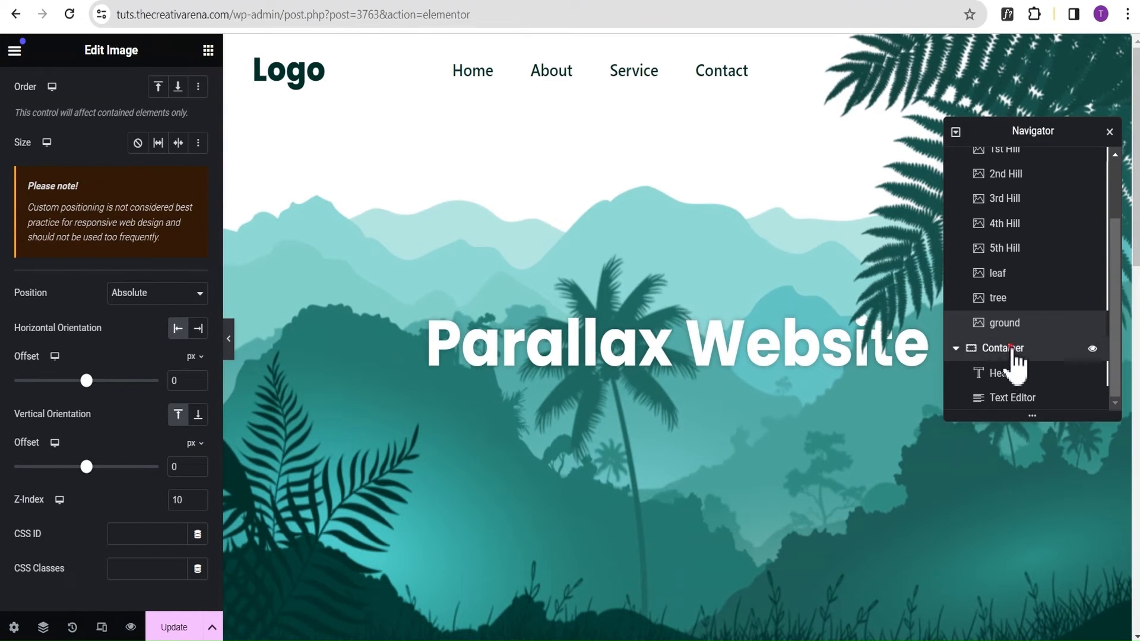
# Unlink the margin values of the text section's container and set its top margin to -40 px.
pyautogui.click(1007, 349)
pyautogui.scroll(-4, 862, 366)
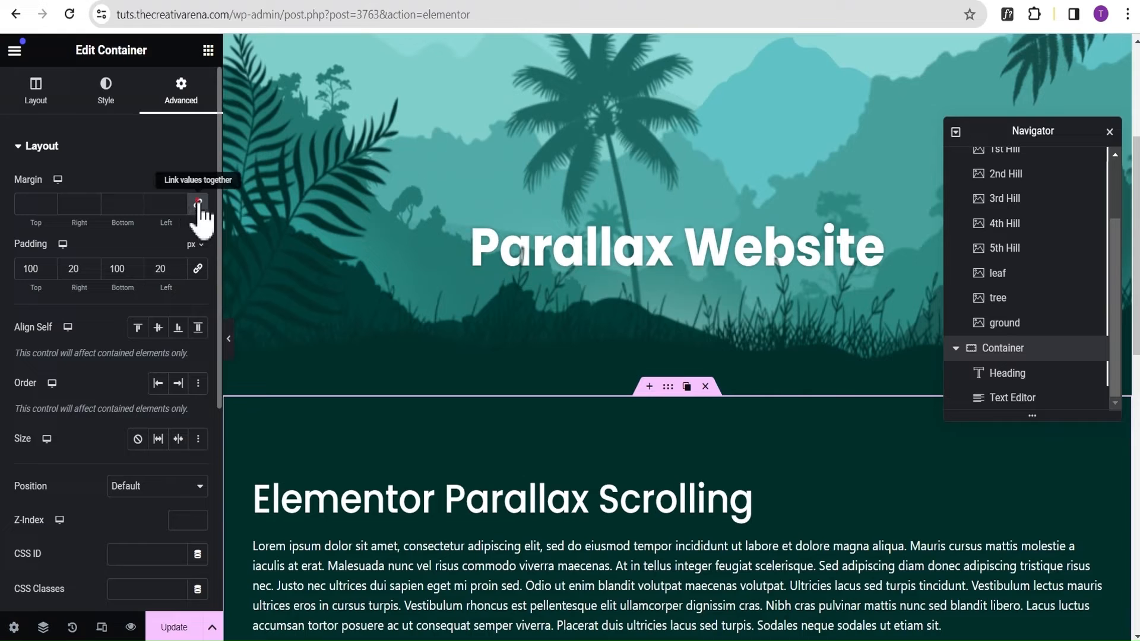
pyautogui.click(31, 205)
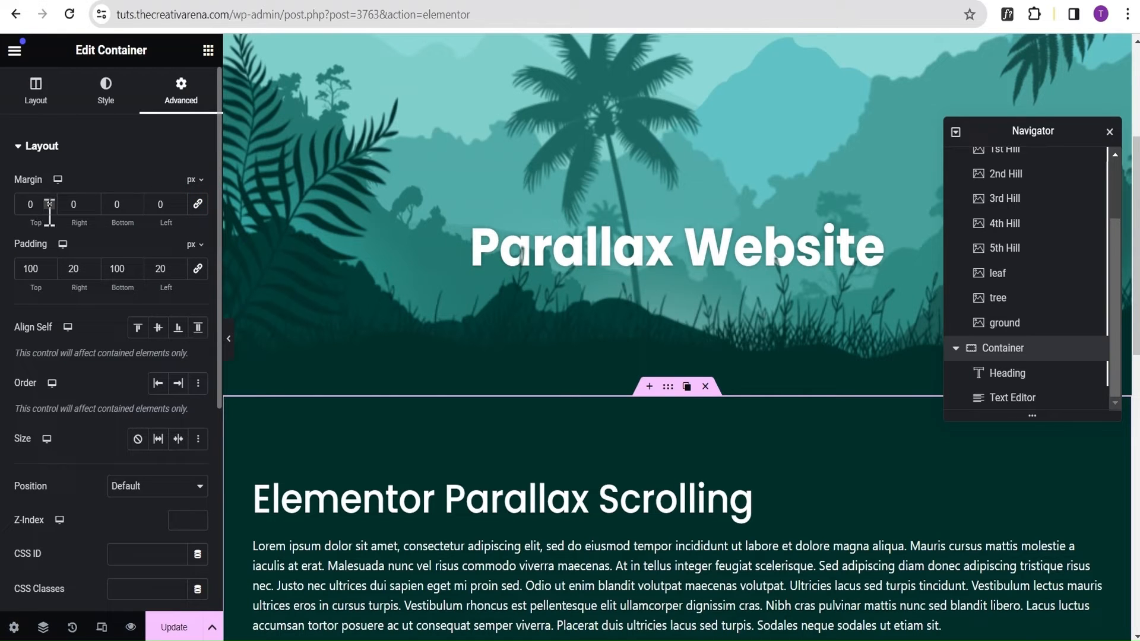
pyautogui.click(49, 207)
pyautogui.click(50, 207)
pyautogui.click(49, 207)
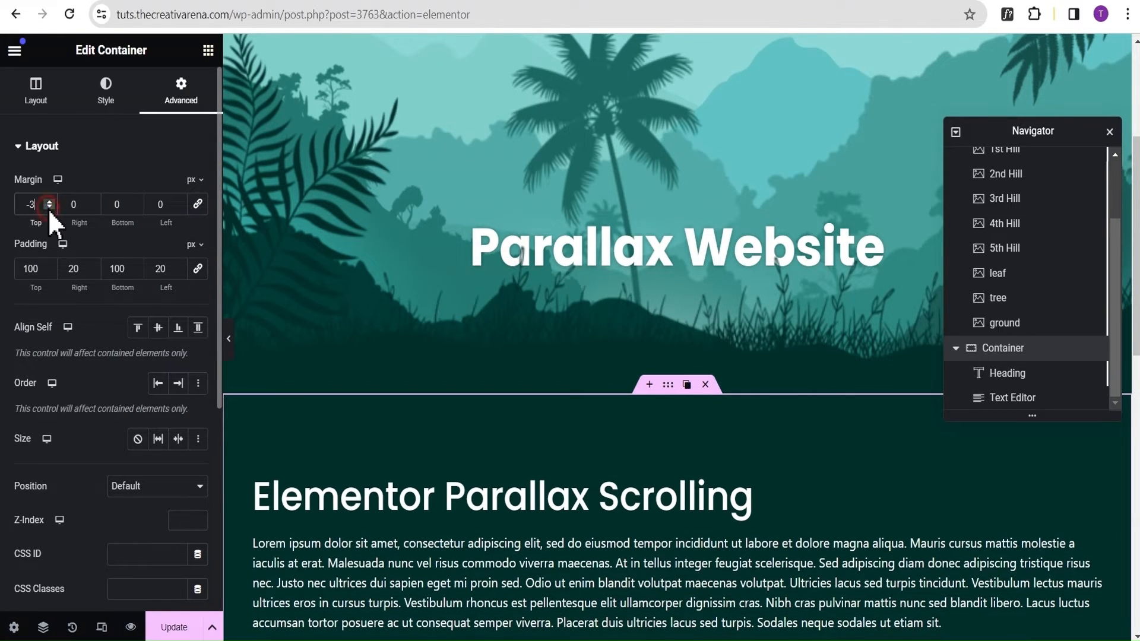
pyautogui.click(49, 207)
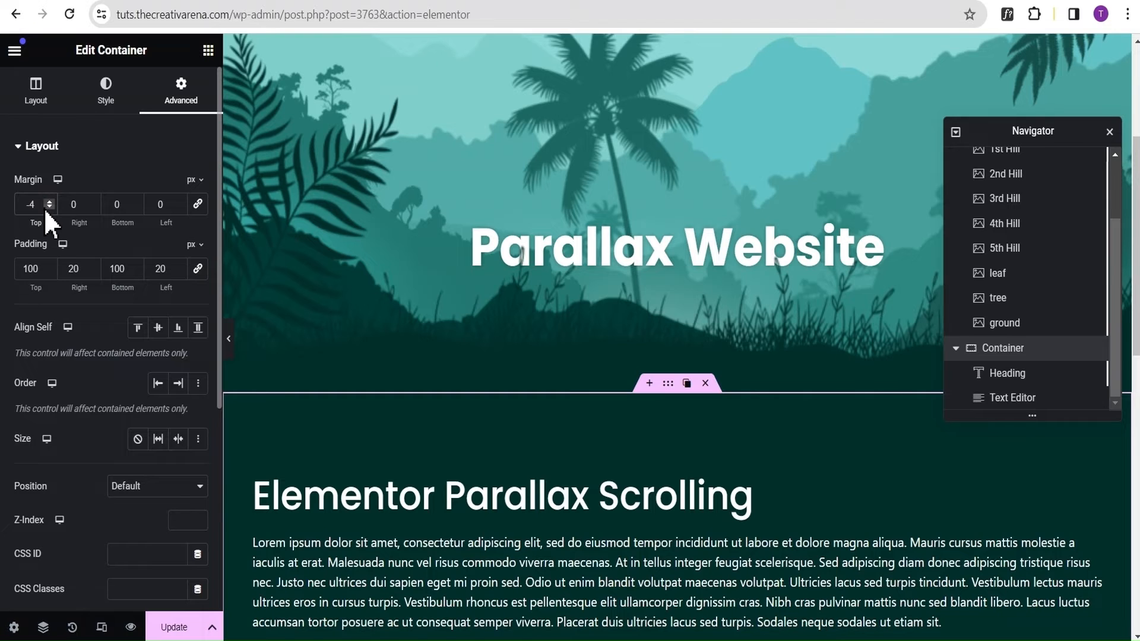
pyautogui.write('0')
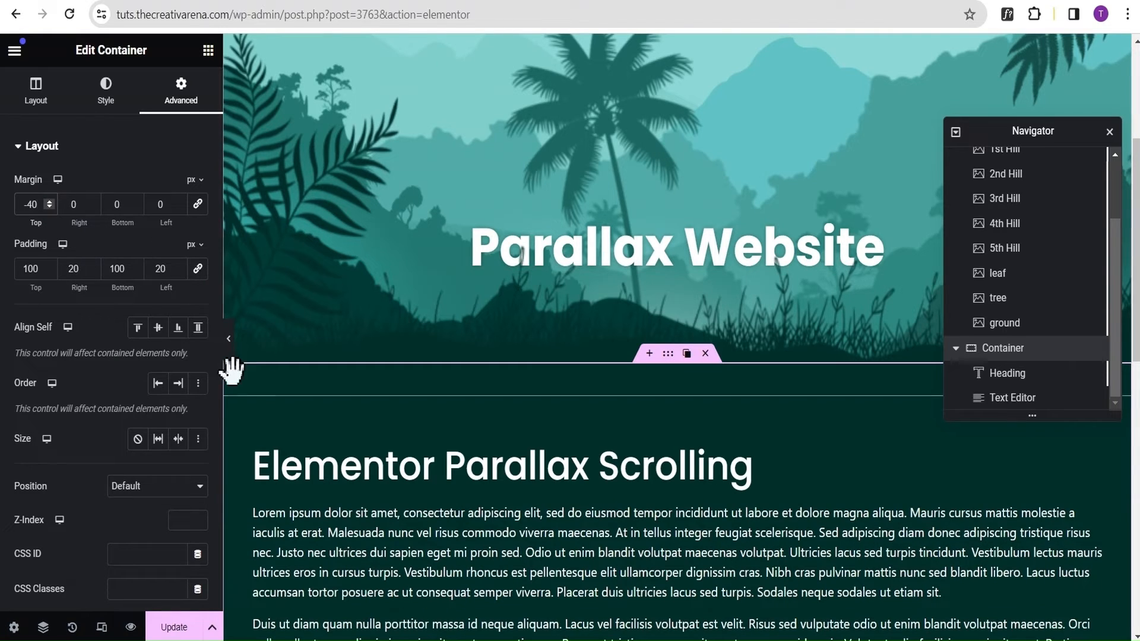
# Check the ground image's Z-Index and set the text section container's Z-Index to 15.
pyautogui.scroll(-3, 108, 310)
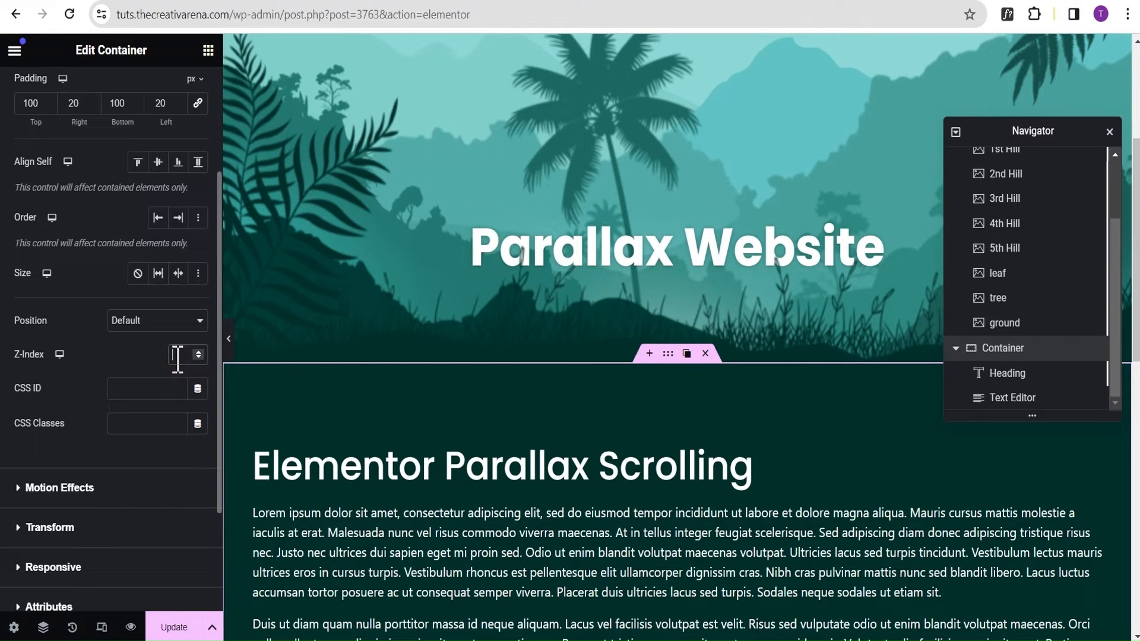
pyautogui.click(1010, 323)
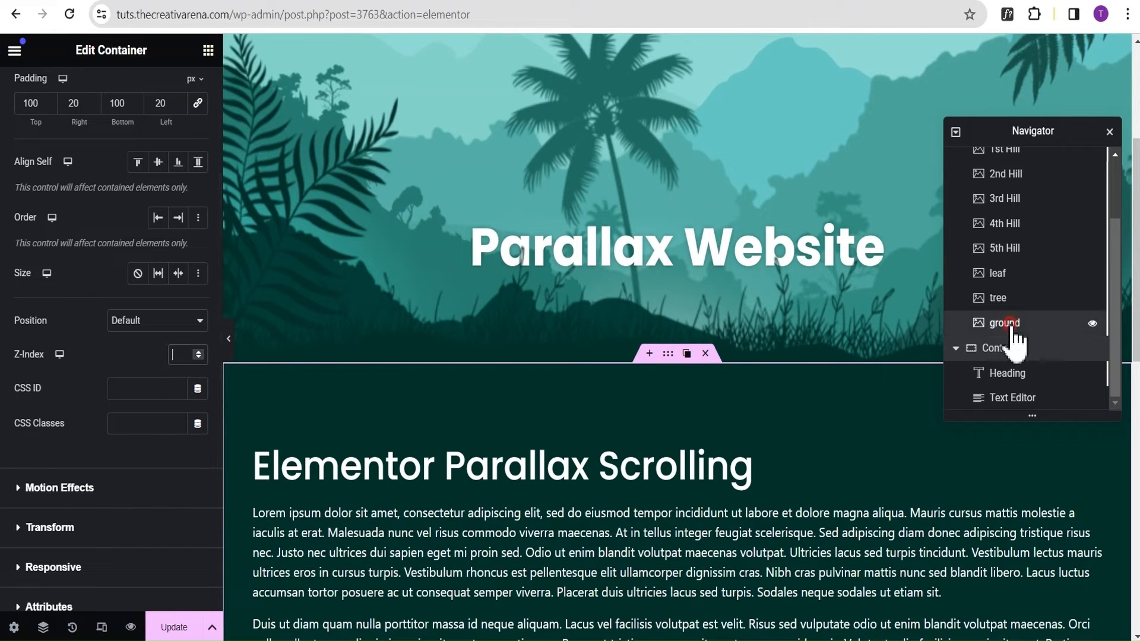
pyautogui.scroll(-5, 168, 483)
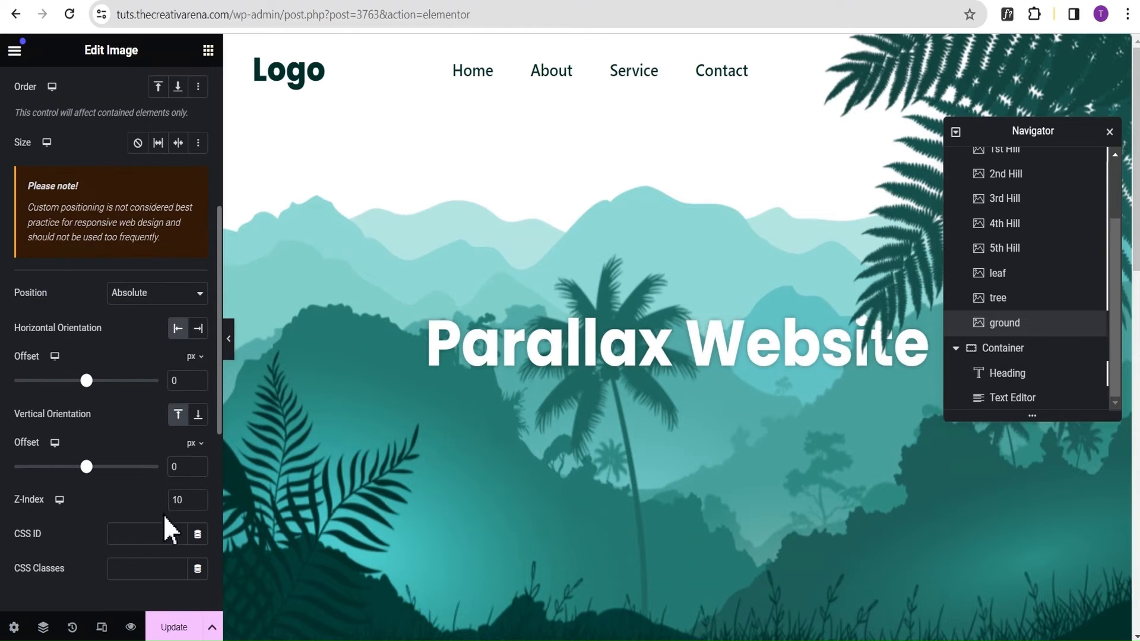
pyautogui.click(1013, 352)
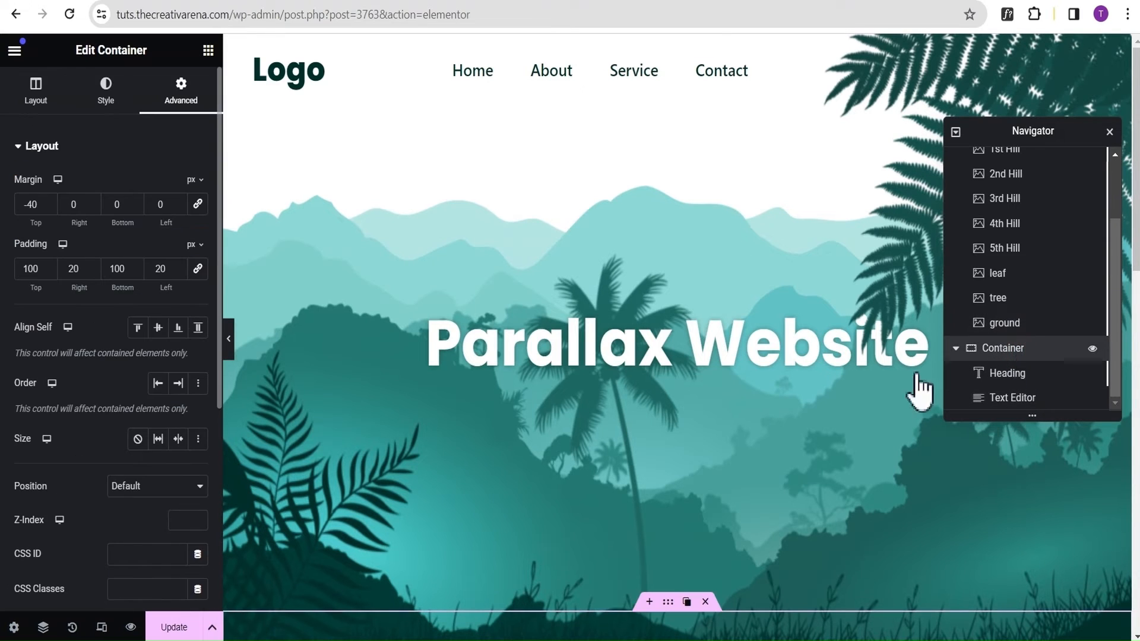
pyautogui.scroll(-2, 142, 428)
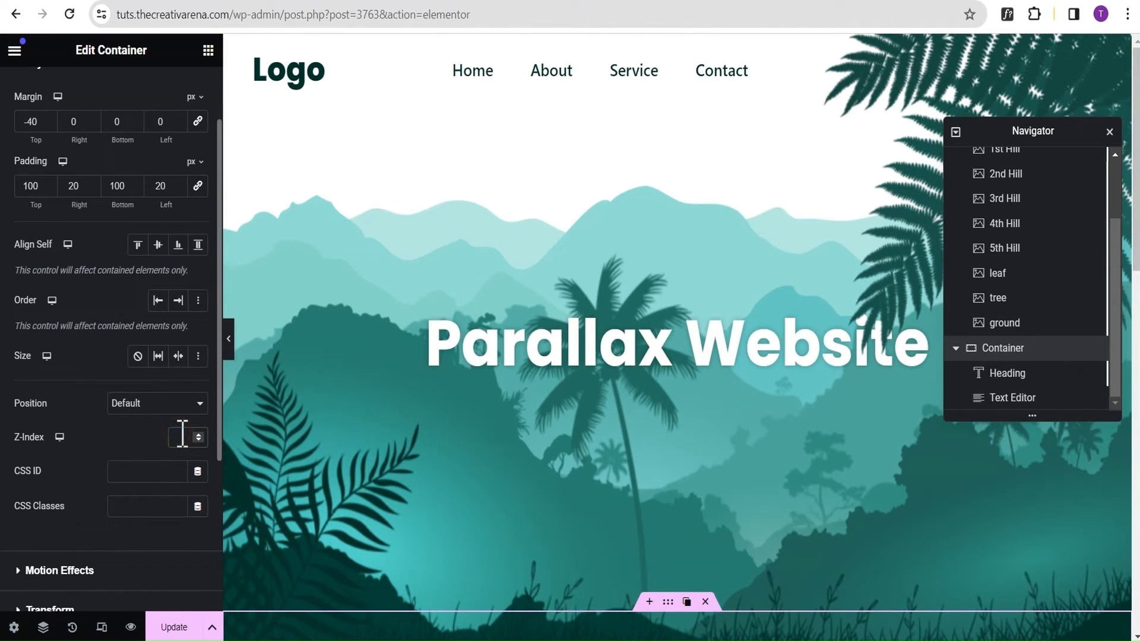
pyautogui.click(182, 437)
pyautogui.write('15')
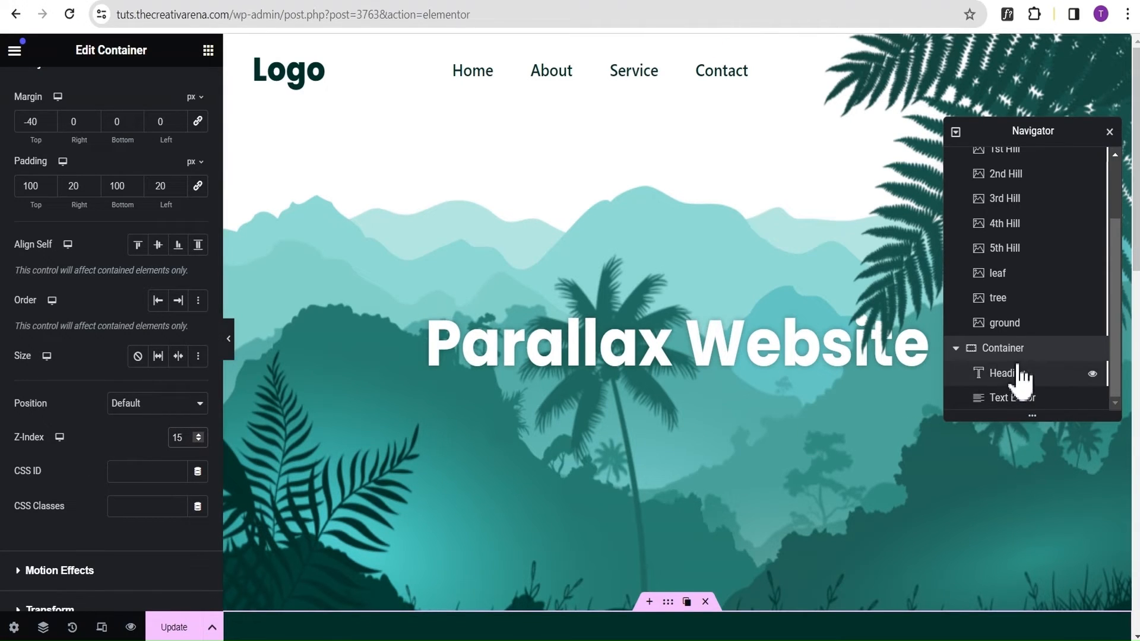
# Open the container's Motion Effects settings and preview the full-width page to examine the join between hero and text section.
pyautogui.scroll(-3, 134, 358)
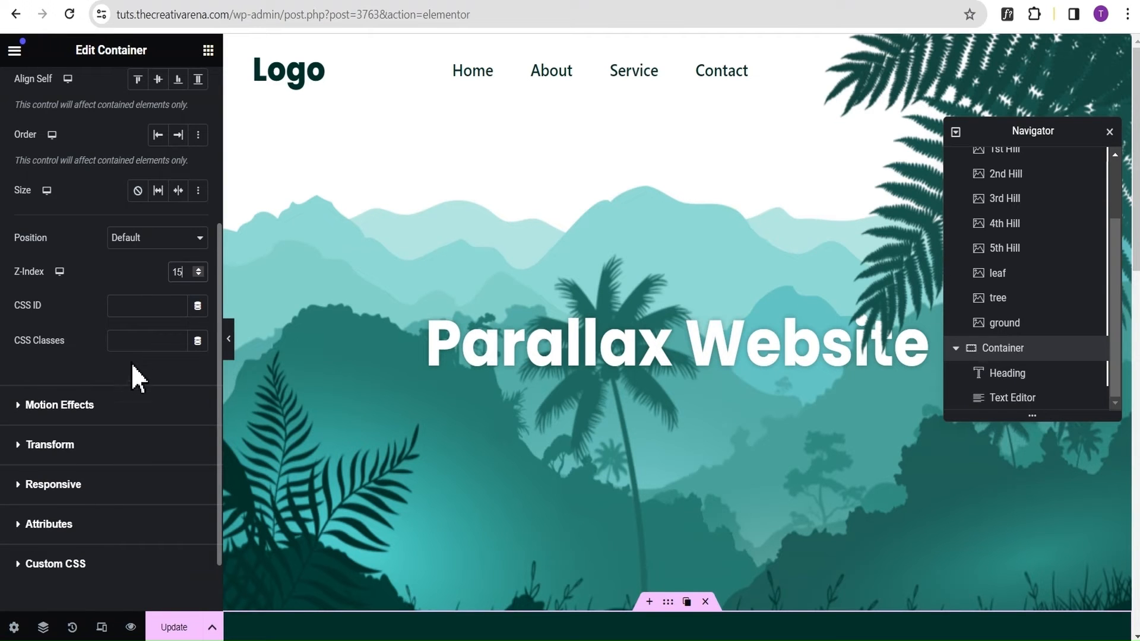
pyautogui.click(59, 405)
pyautogui.scroll(-3, 717, 333)
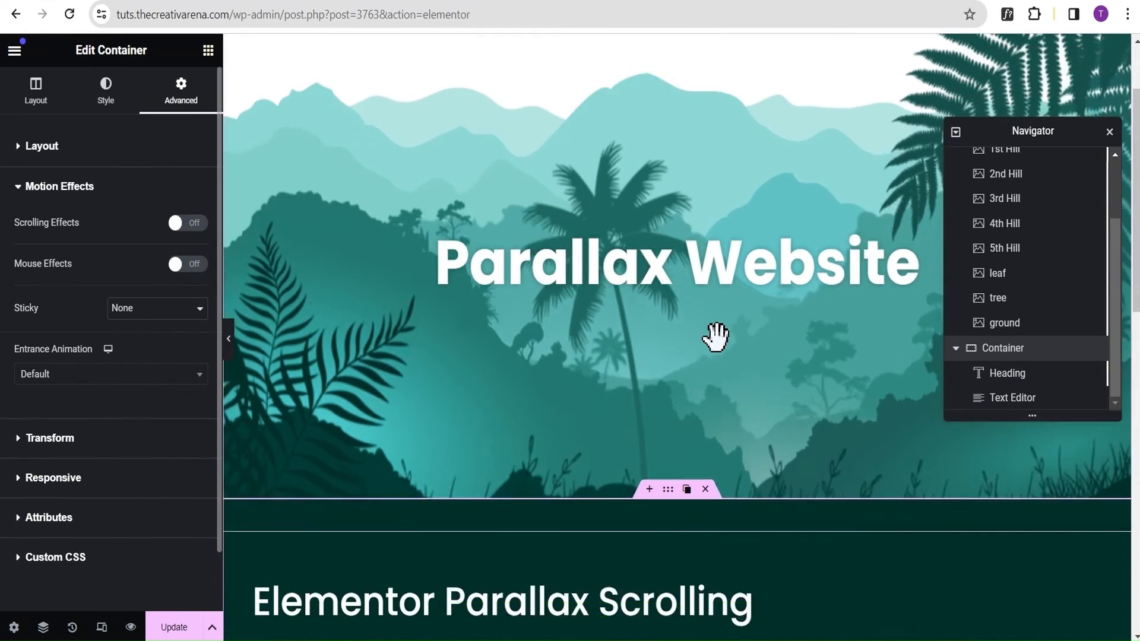
pyautogui.scroll(-3, 717, 332)
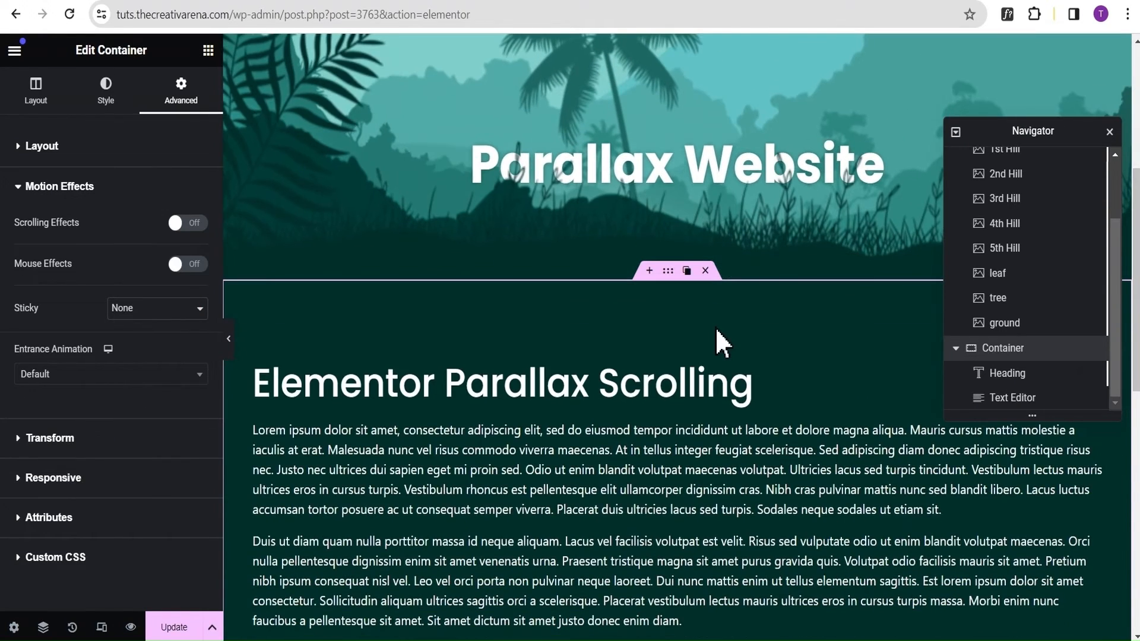
pyautogui.click(230, 340)
pyautogui.scroll(-4, 686, 113)
pyautogui.scroll(5, 683, 113)
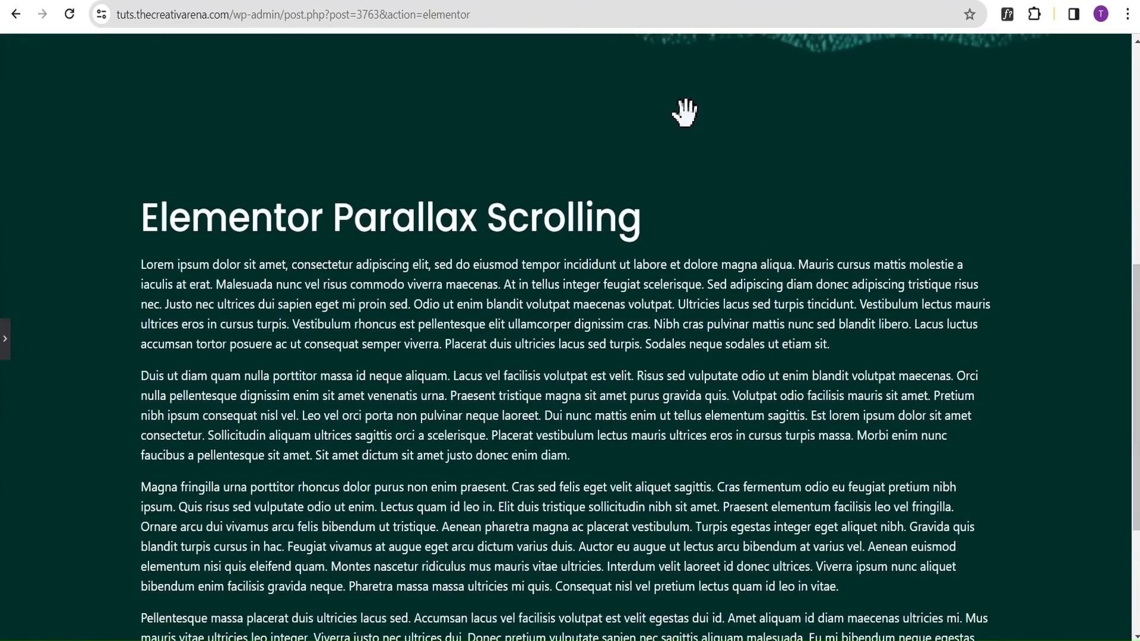
# Turn on Scrolling Effects for the text section's container, preview the page, and set the container's Vertical Scroll speed to 2.
pyautogui.scroll(4, 686, 116)
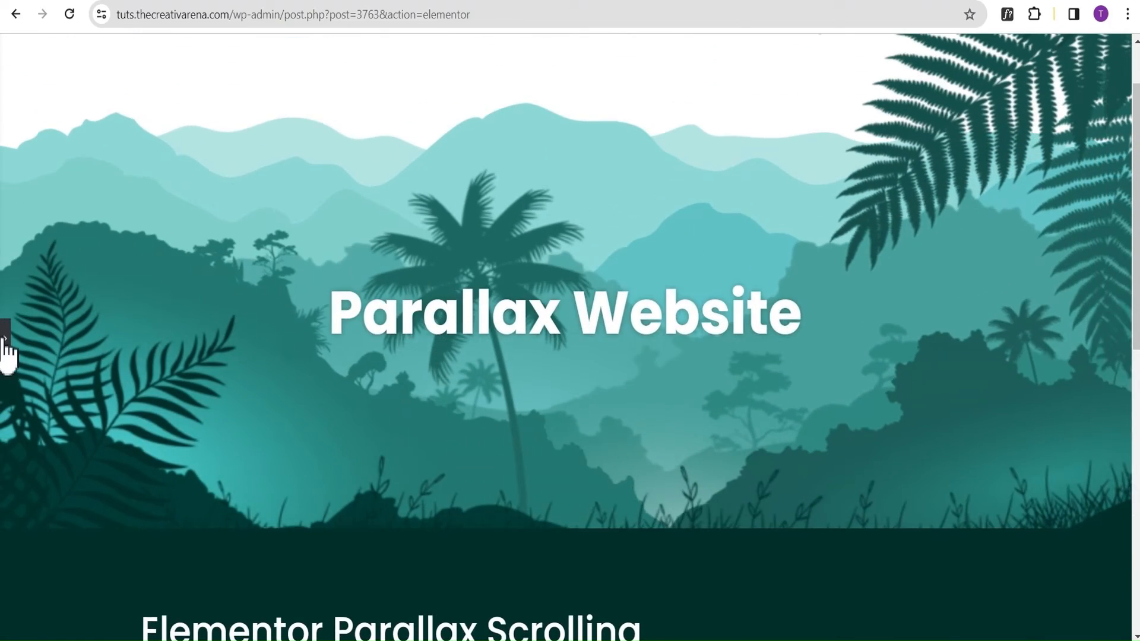
pyautogui.click(5, 338)
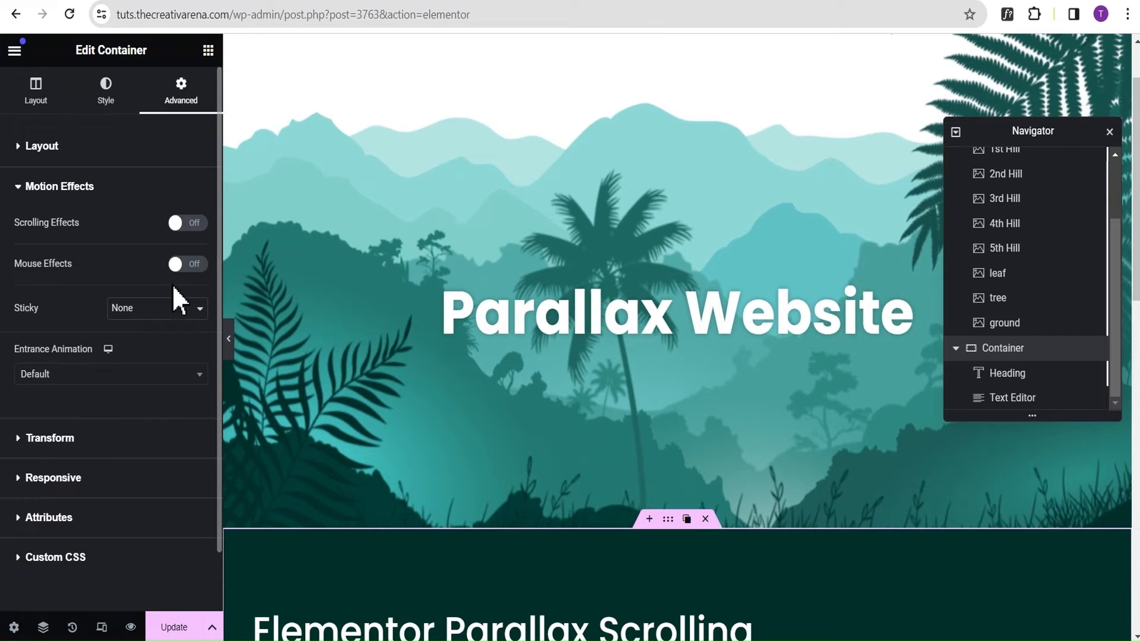
pyautogui.click(185, 225)
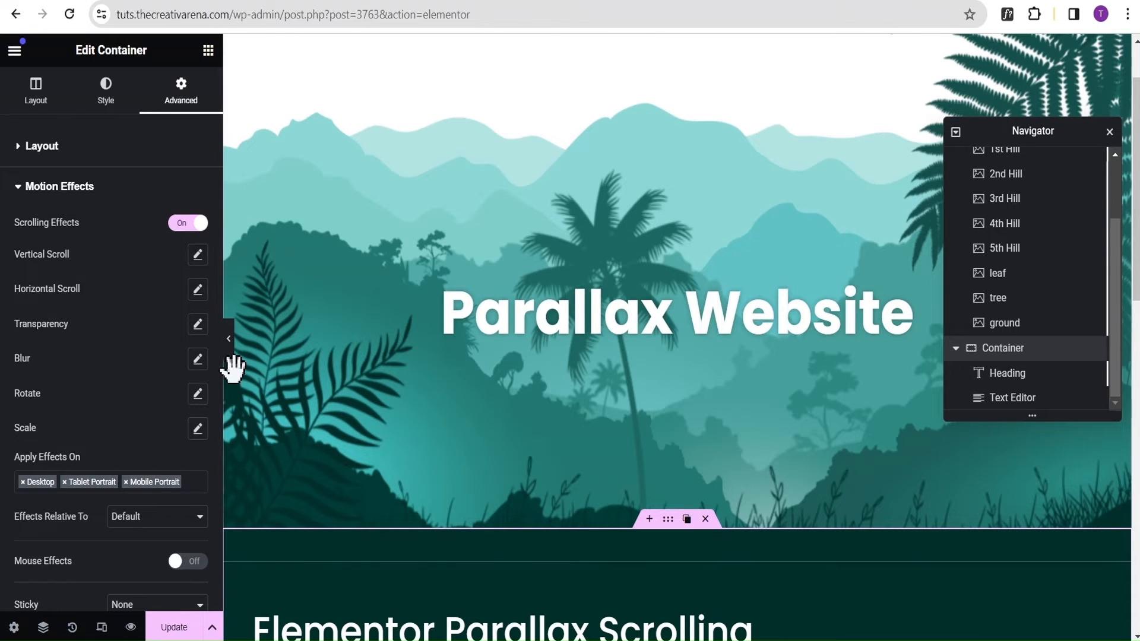
pyautogui.click(231, 344)
pyautogui.scroll(-5, 544, 387)
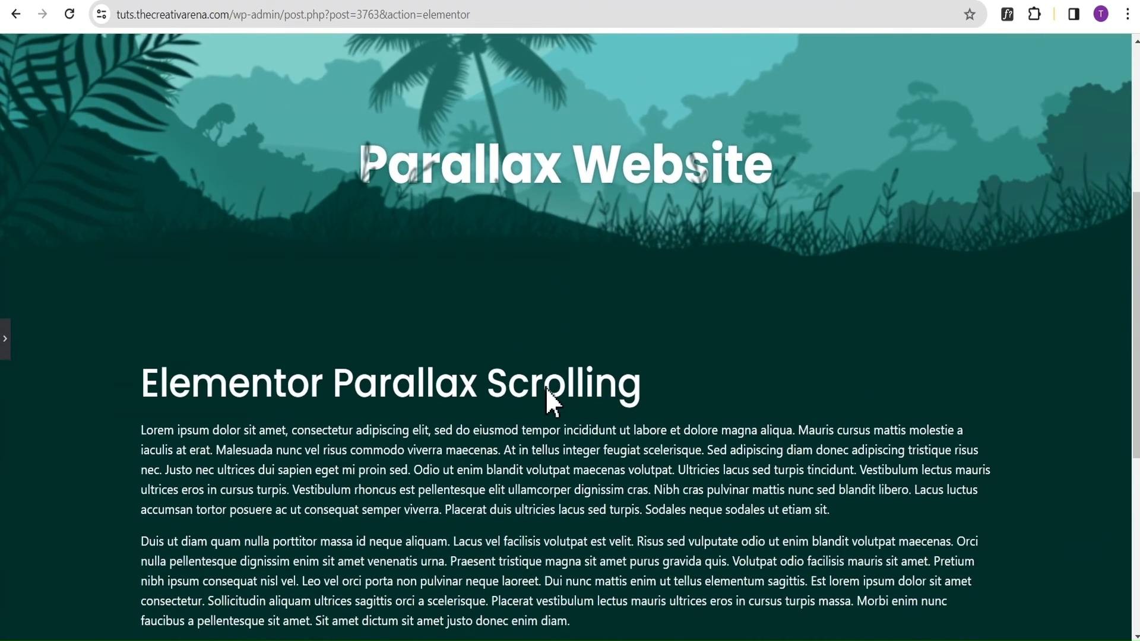
pyautogui.scroll(5, 544, 387)
pyautogui.click(5, 341)
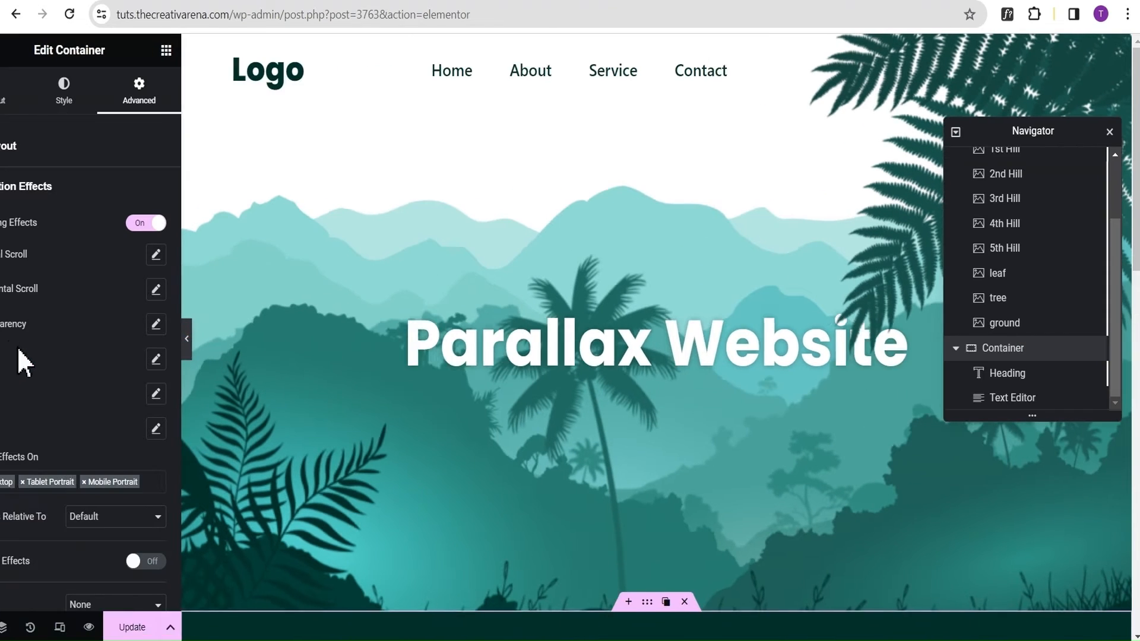
pyautogui.click(198, 255)
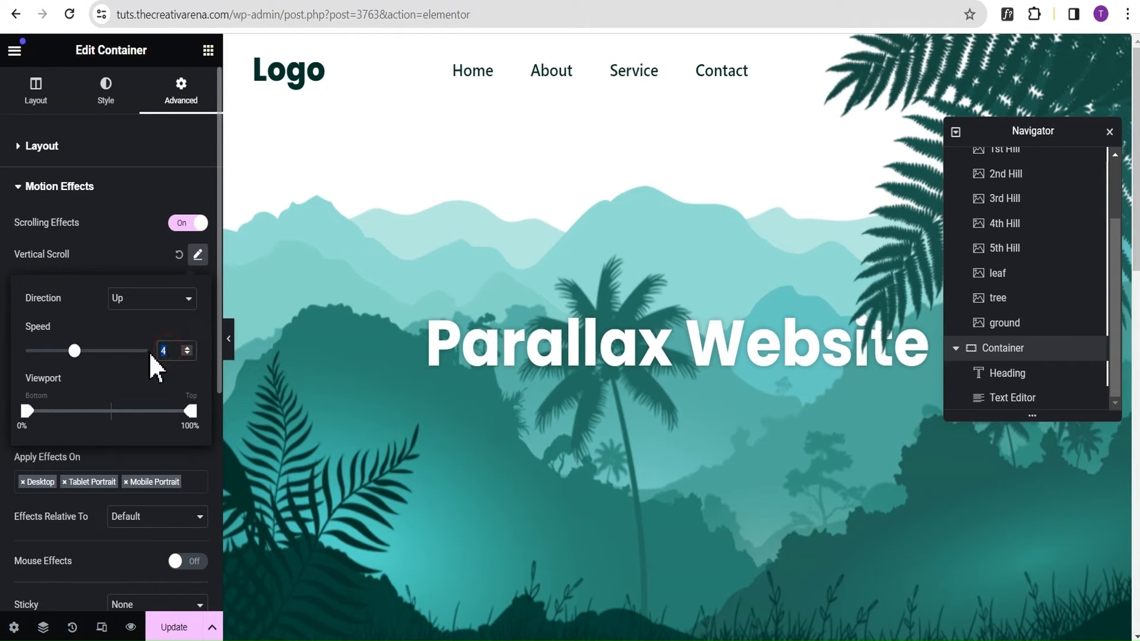
pyautogui.write('2')
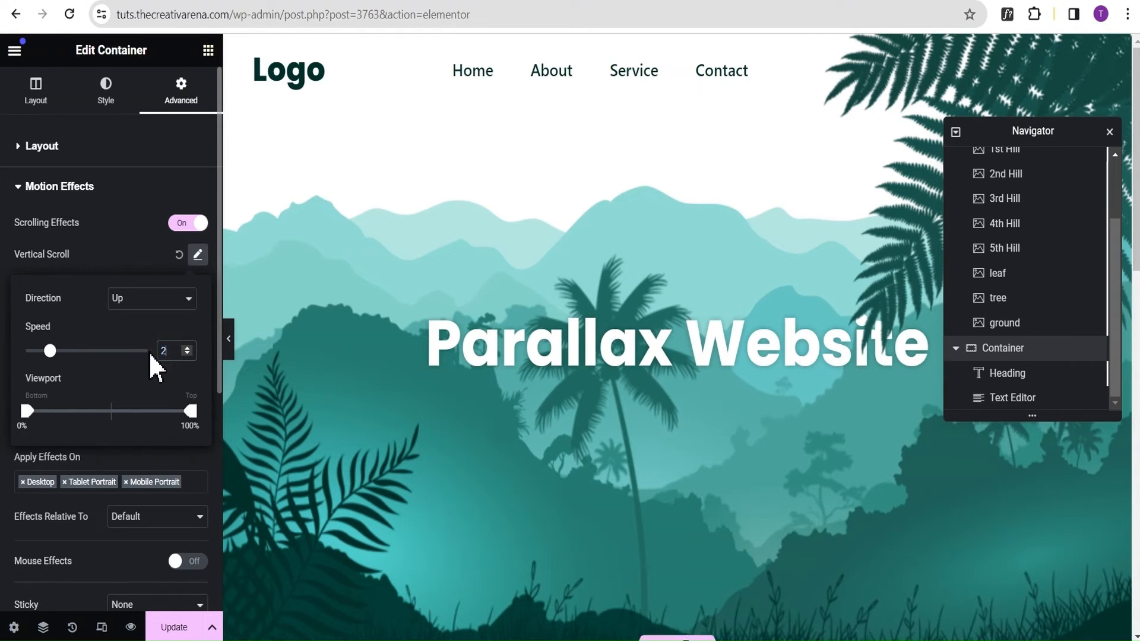
# Preview the full-width page from the header down to the text section and examine the join below the hero.
pyautogui.click(228, 338)
pyautogui.scroll(-10, 609, 159)
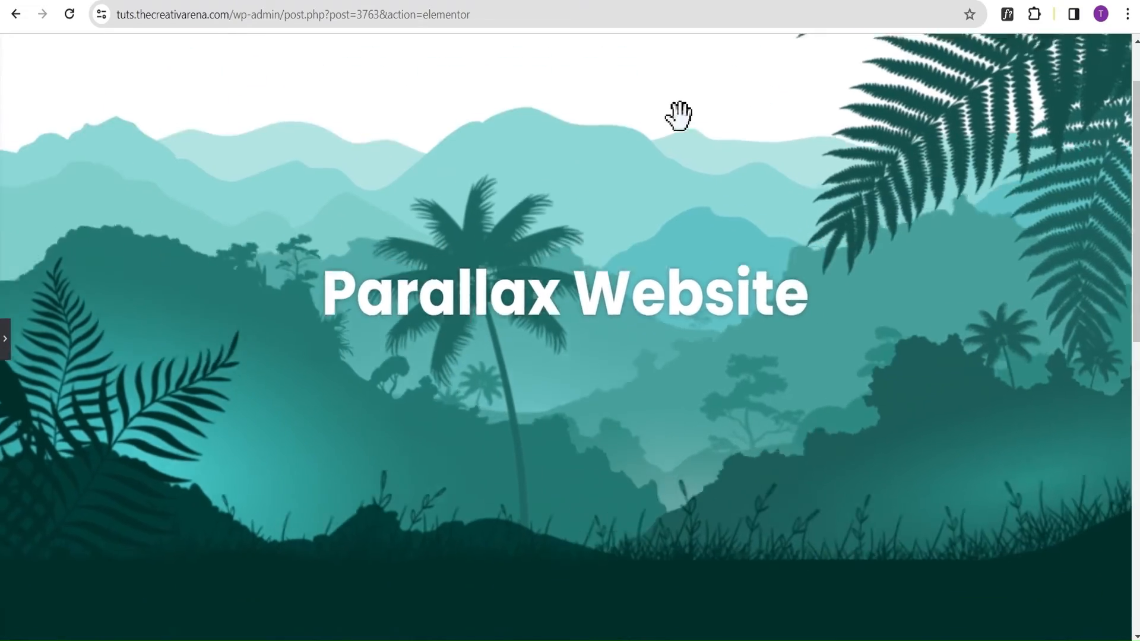
pyautogui.scroll(10, 735, 119)
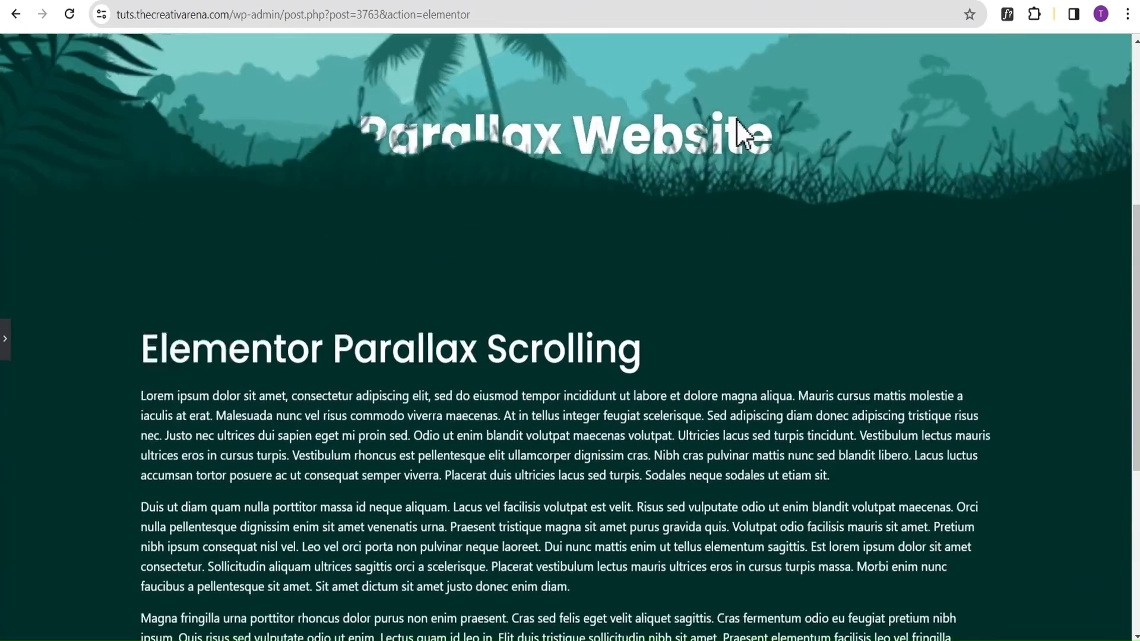
pyautogui.scroll(-1, 736, 119)
pyautogui.scroll(-4, 736, 118)
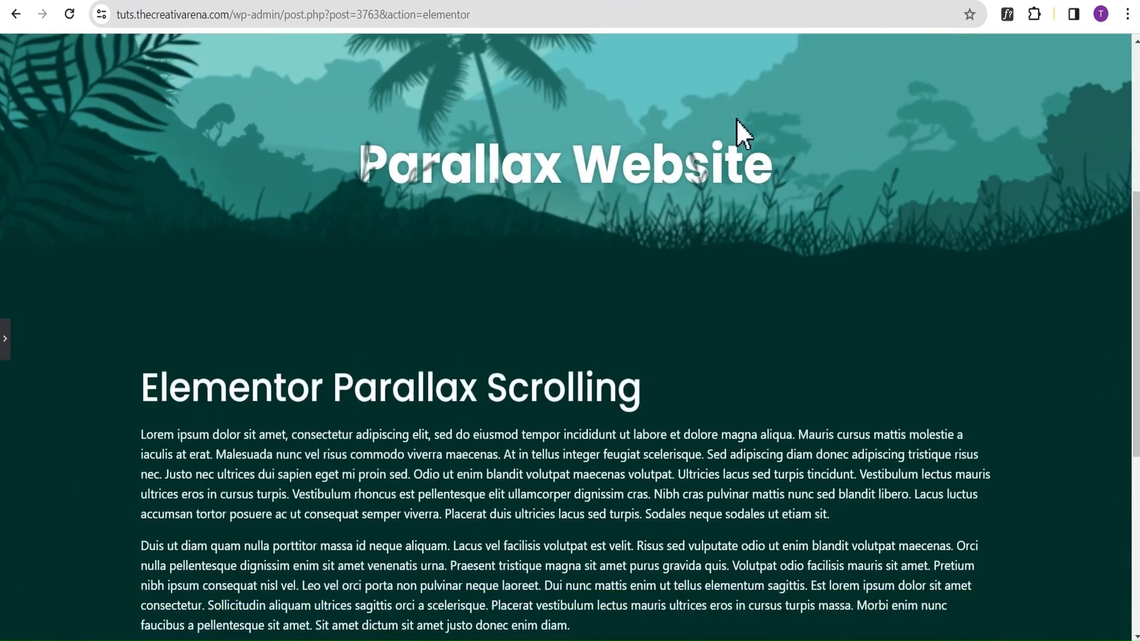
pyautogui.scroll(7, 736, 119)
pyautogui.scroll(-5, 736, 116)
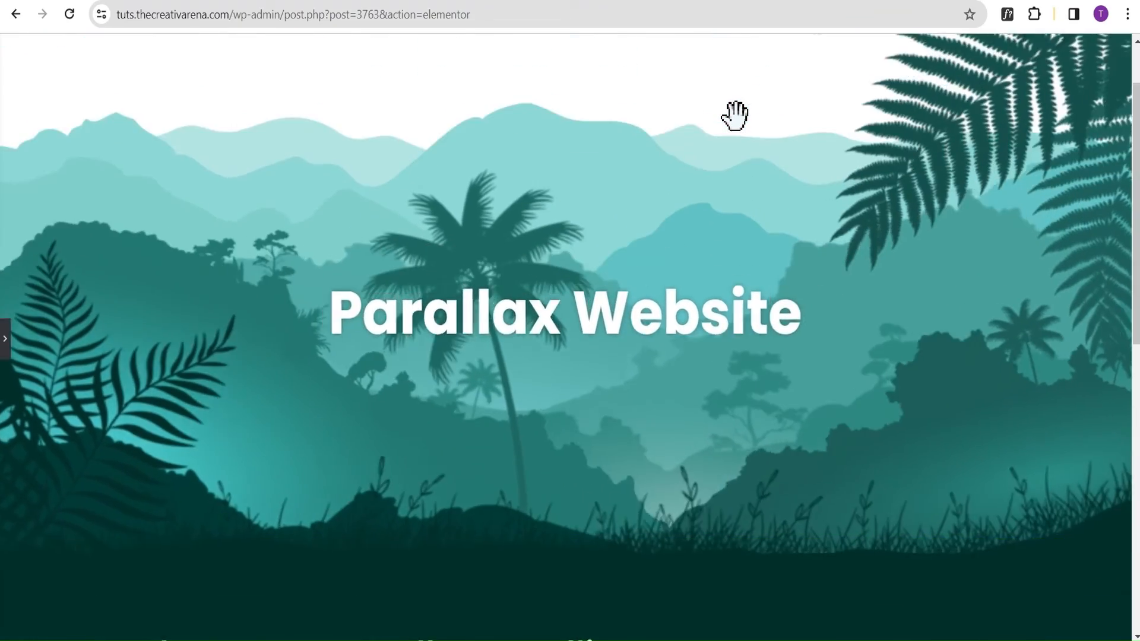
pyautogui.scroll(2, 736, 116)
pyautogui.scroll(3, 736, 116)
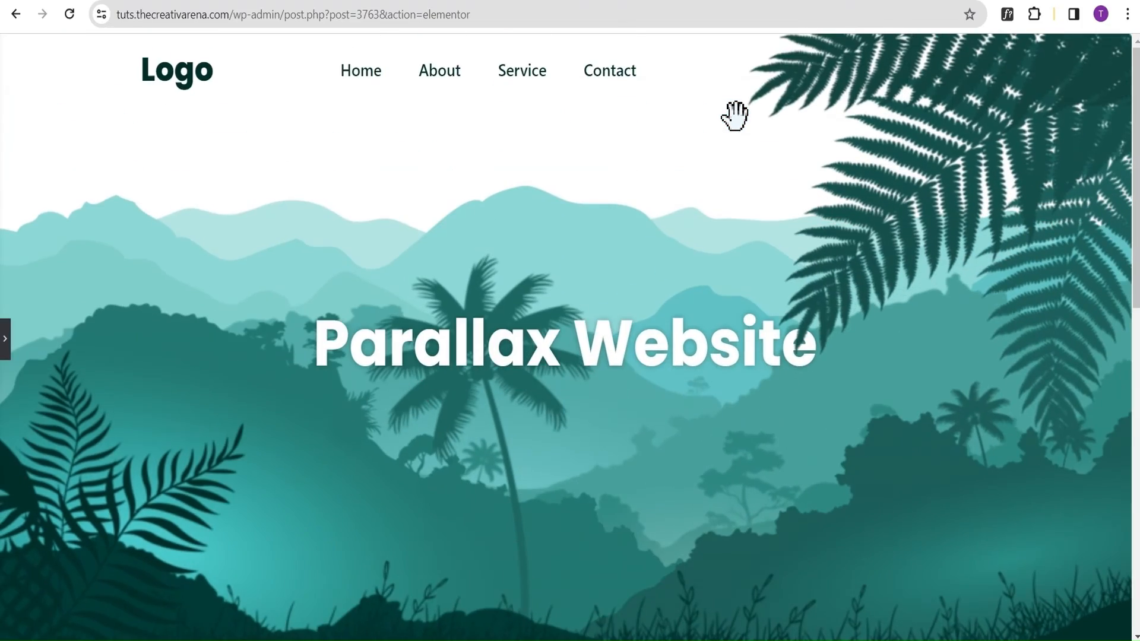
pyautogui.scroll(-5, 736, 115)
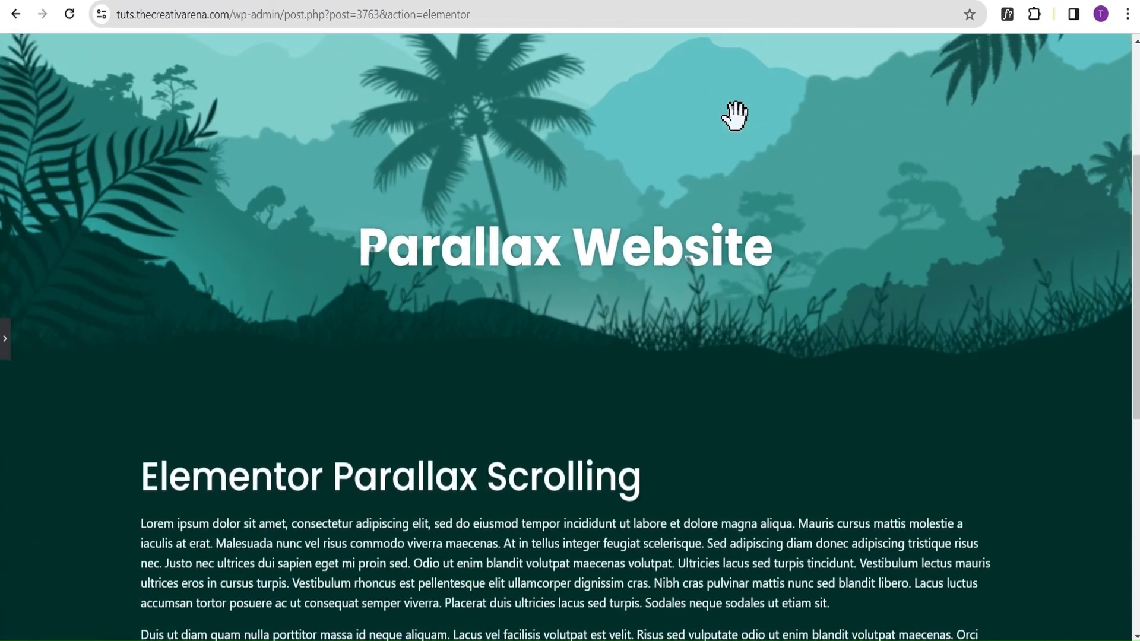
pyautogui.scroll(-1, 736, 116)
pyautogui.scroll(5, 736, 116)
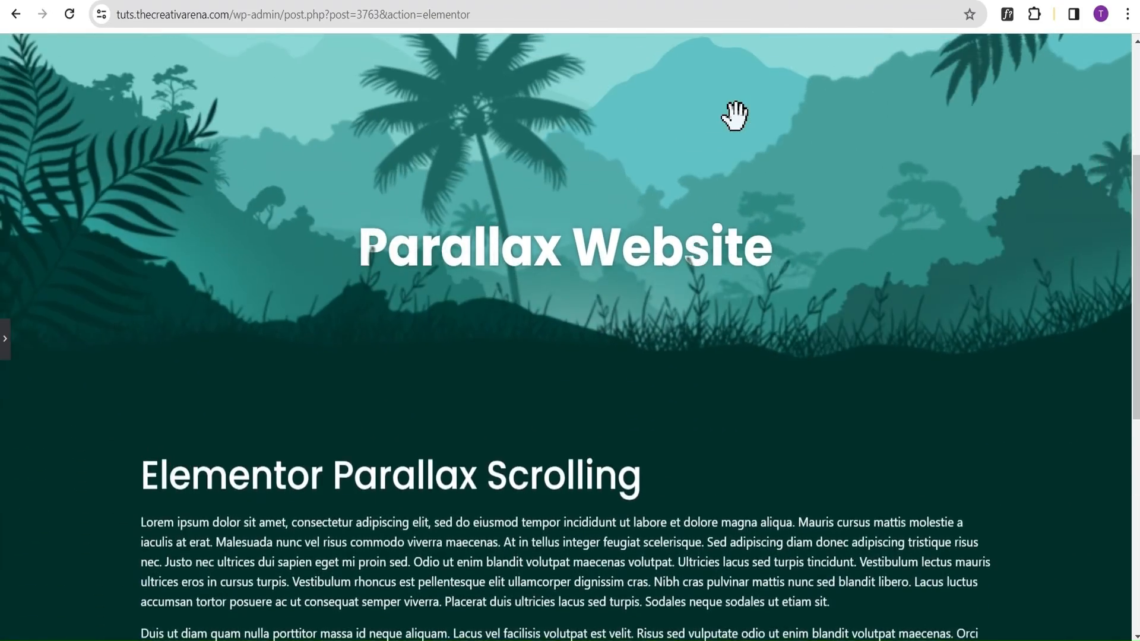
pyautogui.scroll(2, 736, 116)
pyautogui.scroll(-4, 736, 116)
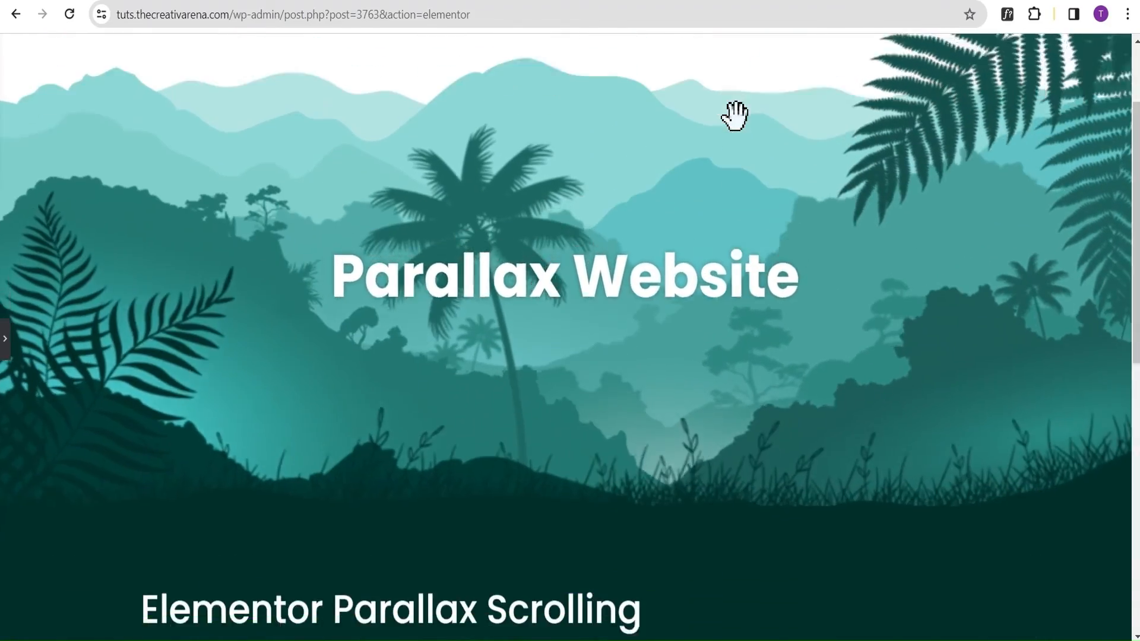
pyautogui.scroll(-3, 736, 115)
pyautogui.scroll(5, 736, 116)
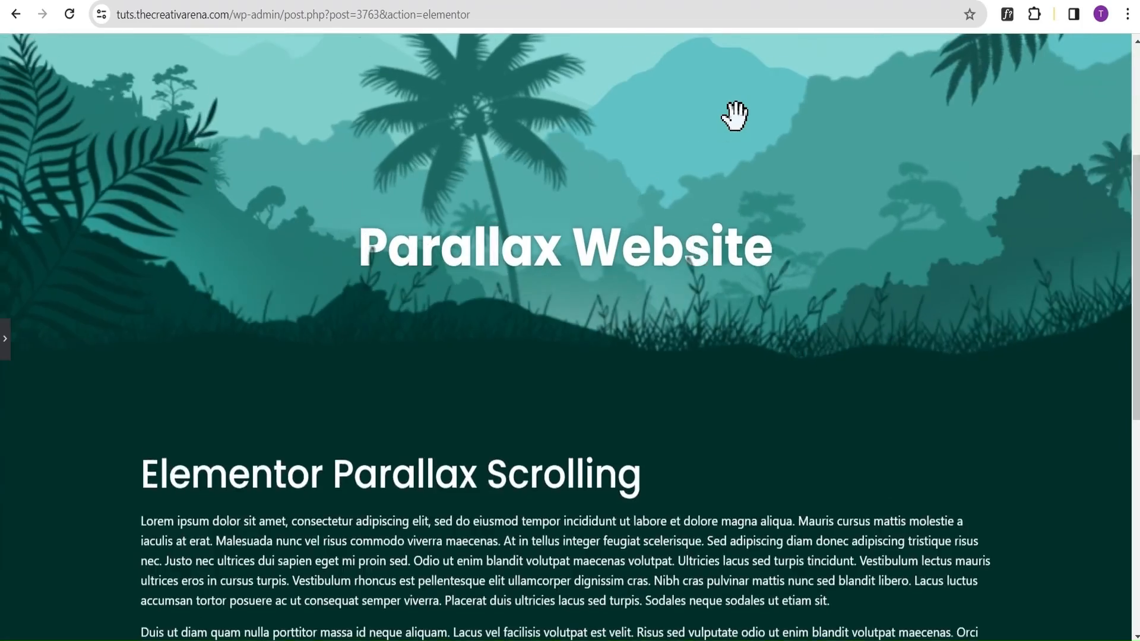
pyautogui.scroll(2, 736, 116)
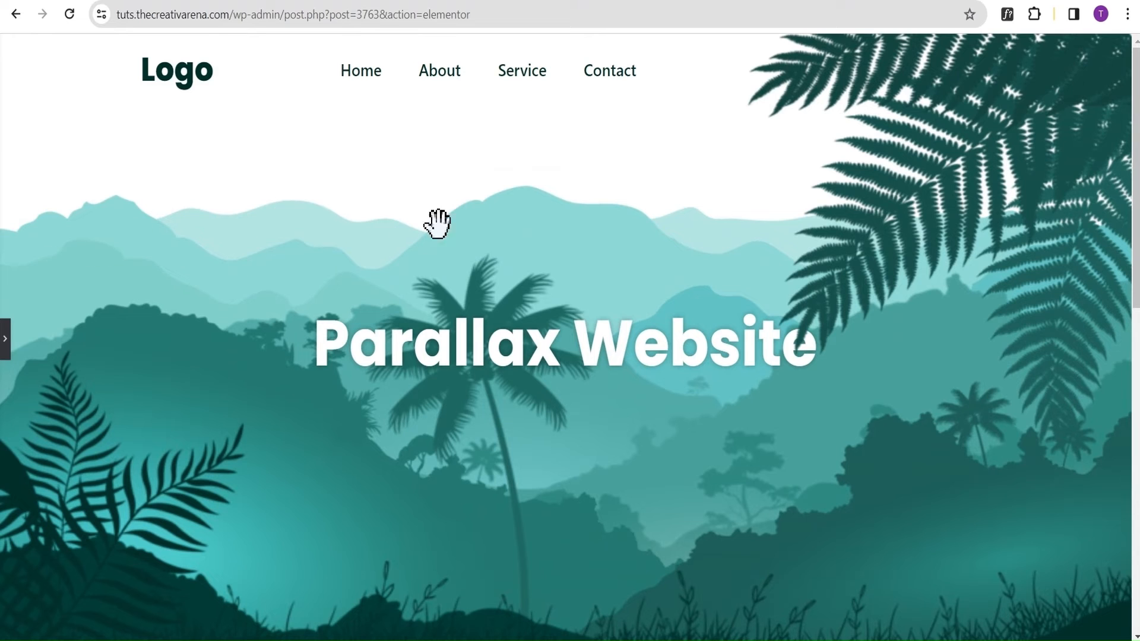
pyautogui.scroll(-3, 247, 277)
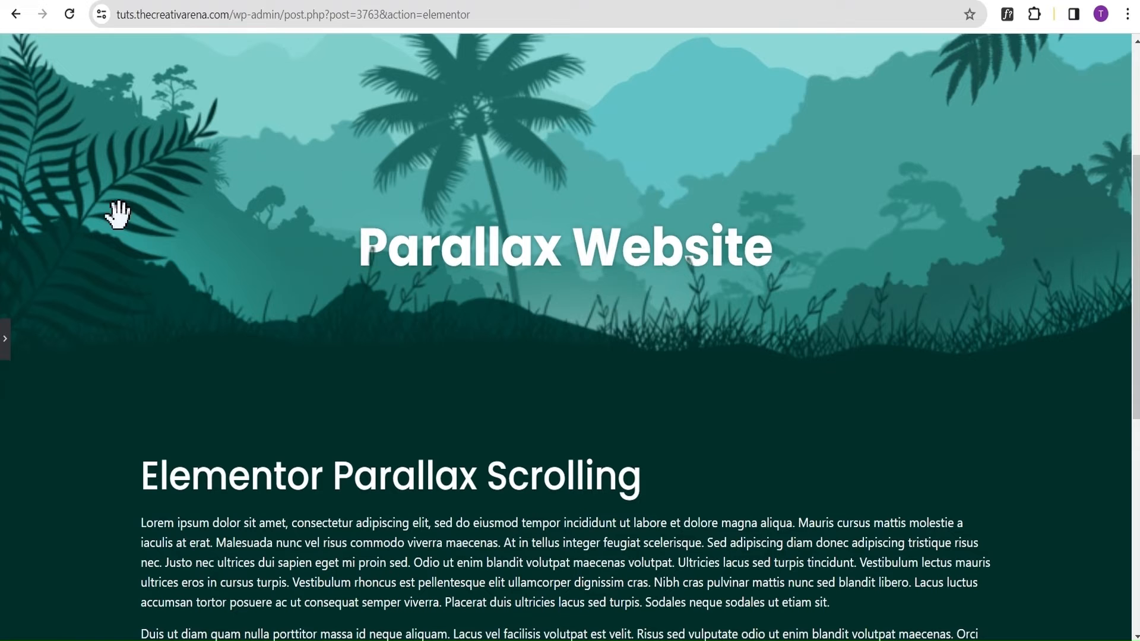
# Check the source images of the 4th Hill, 3rd Hill and 2nd Hill layers to identify each hill.
pyautogui.click(5, 341)
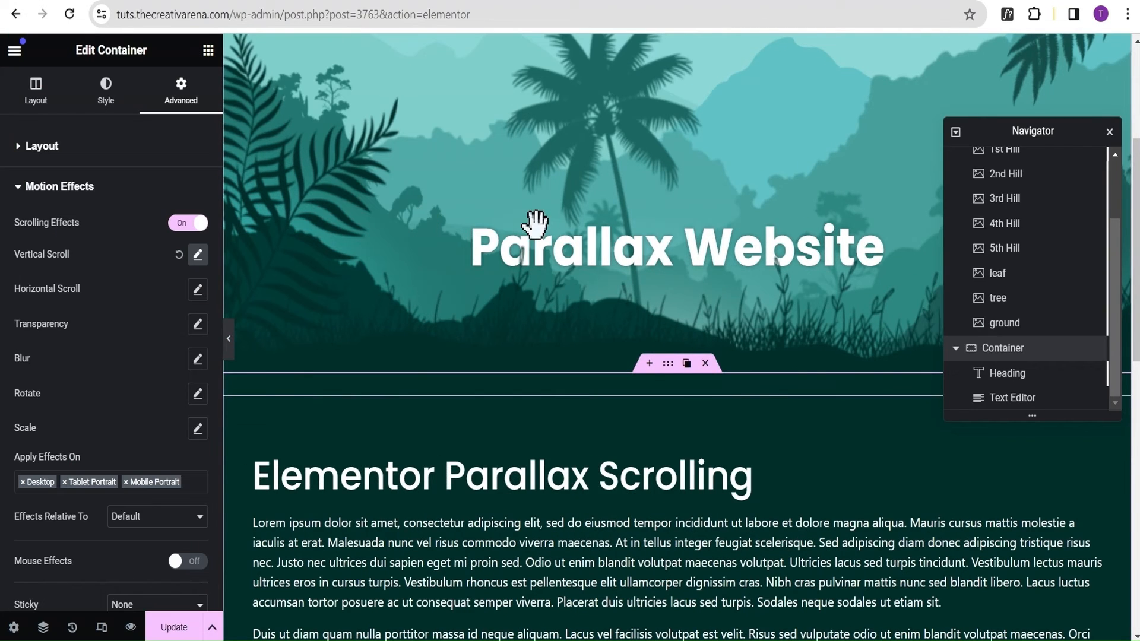
pyautogui.click(1010, 224)
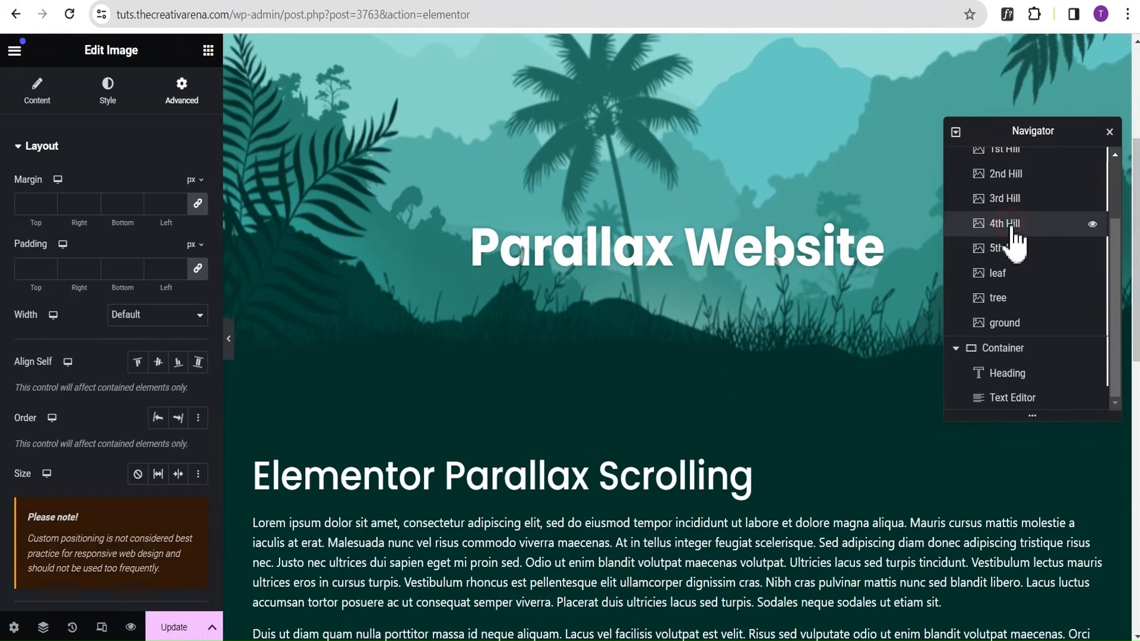
pyautogui.click(38, 107)
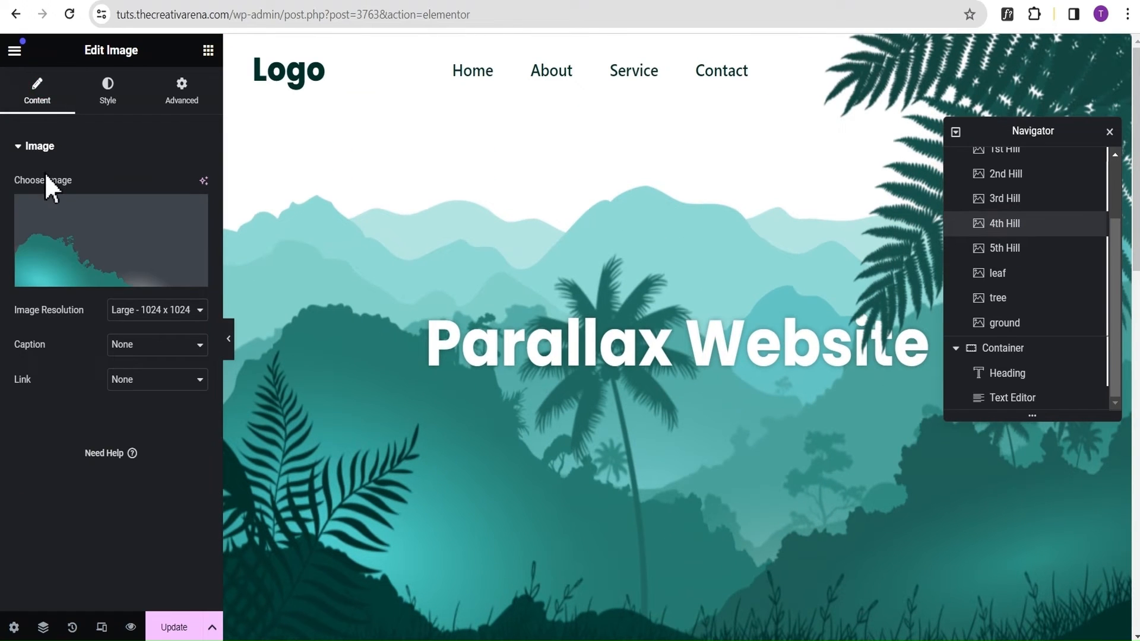
pyautogui.click(1032, 198)
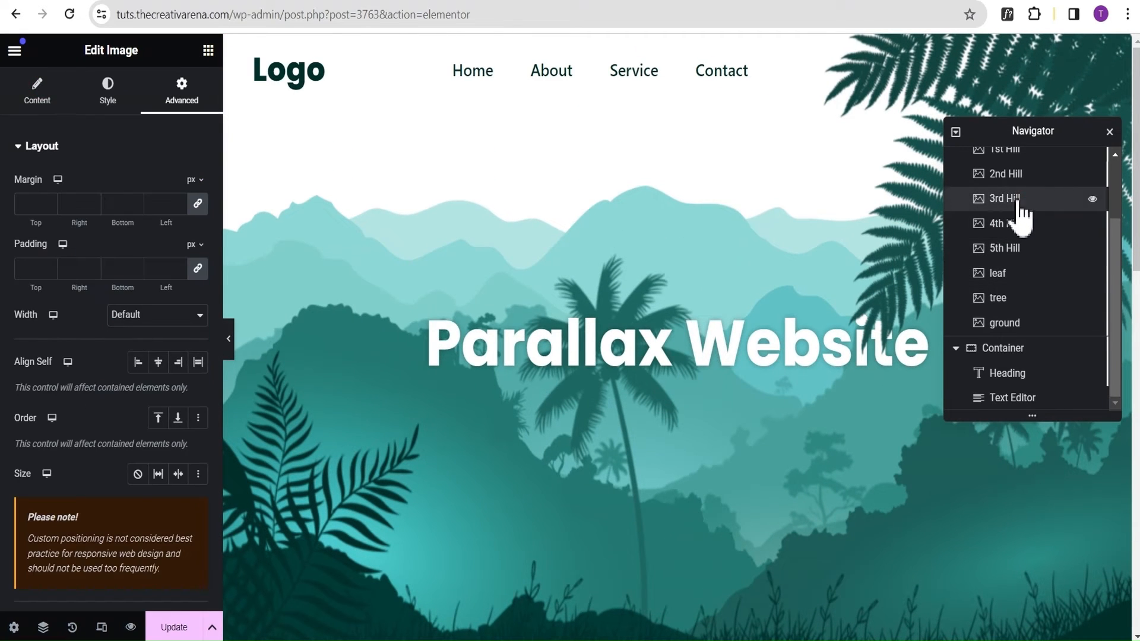
pyautogui.click(36, 106)
pyautogui.click(1006, 177)
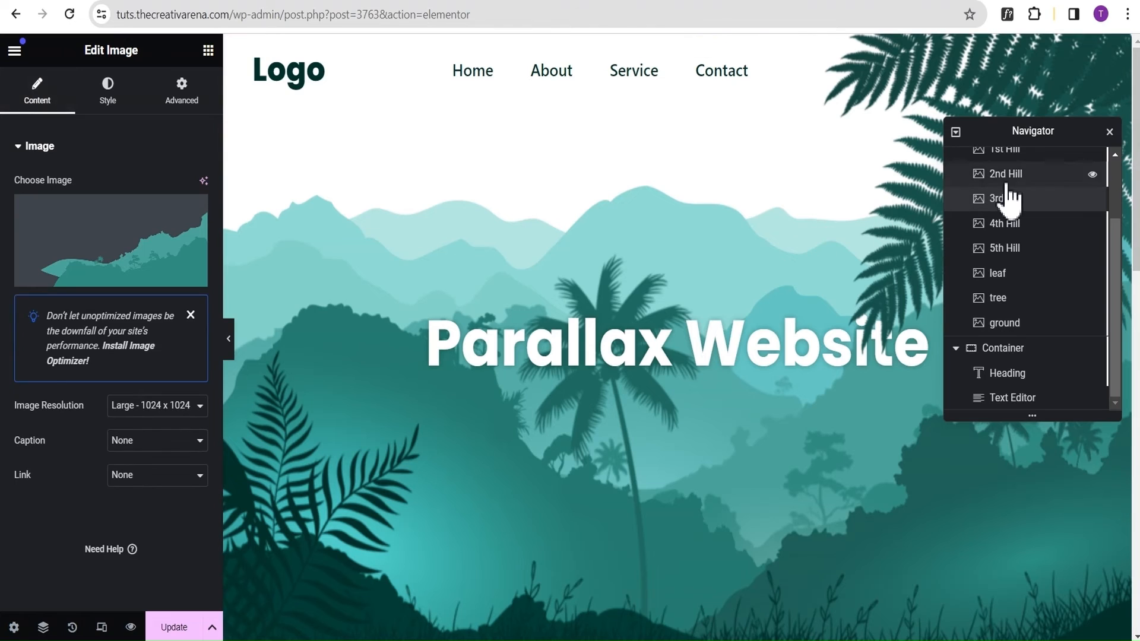
pyautogui.click(35, 102)
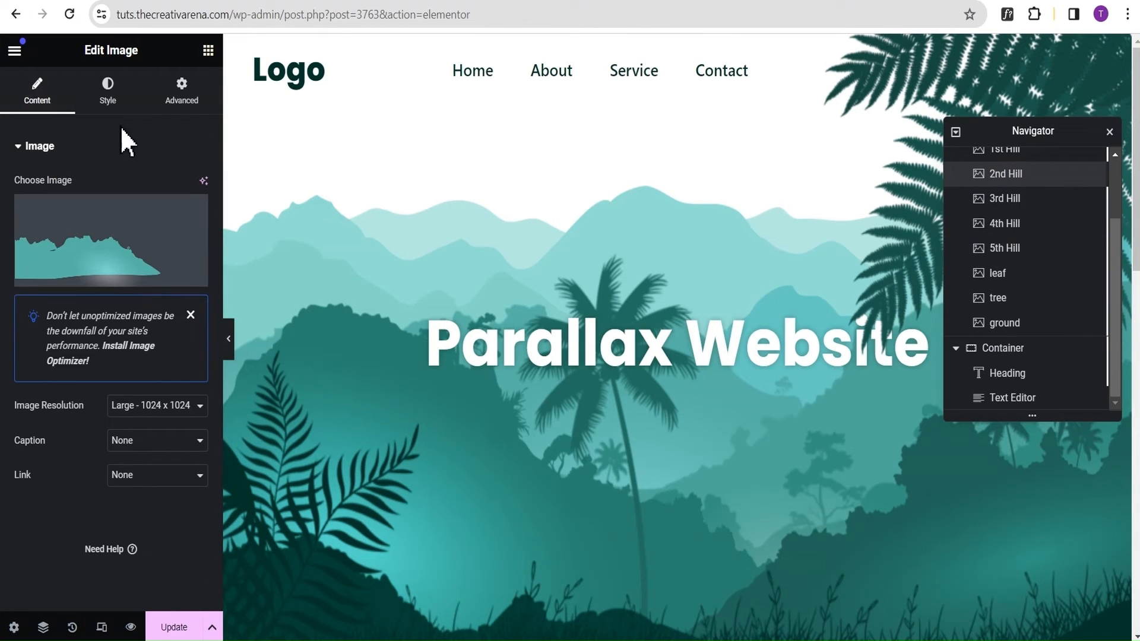
# Set the 2nd Hill image's Vertical Scroll direction to Up in its Motion Effects.
pyautogui.click(182, 104)
pyautogui.click(81, 150)
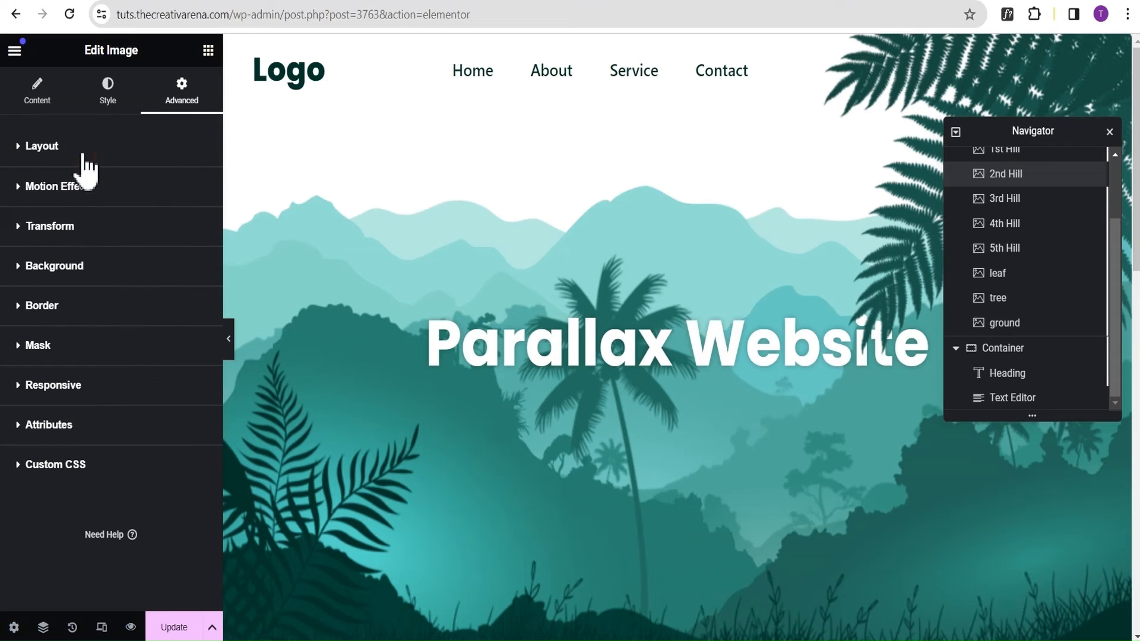
pyautogui.click(82, 185)
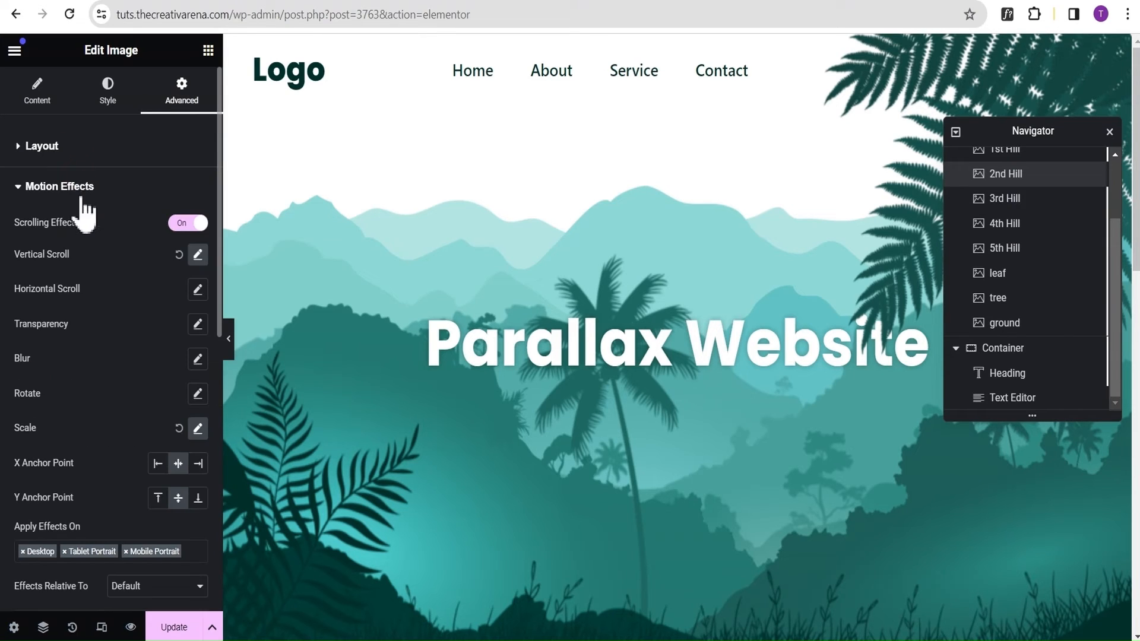
pyautogui.click(198, 255)
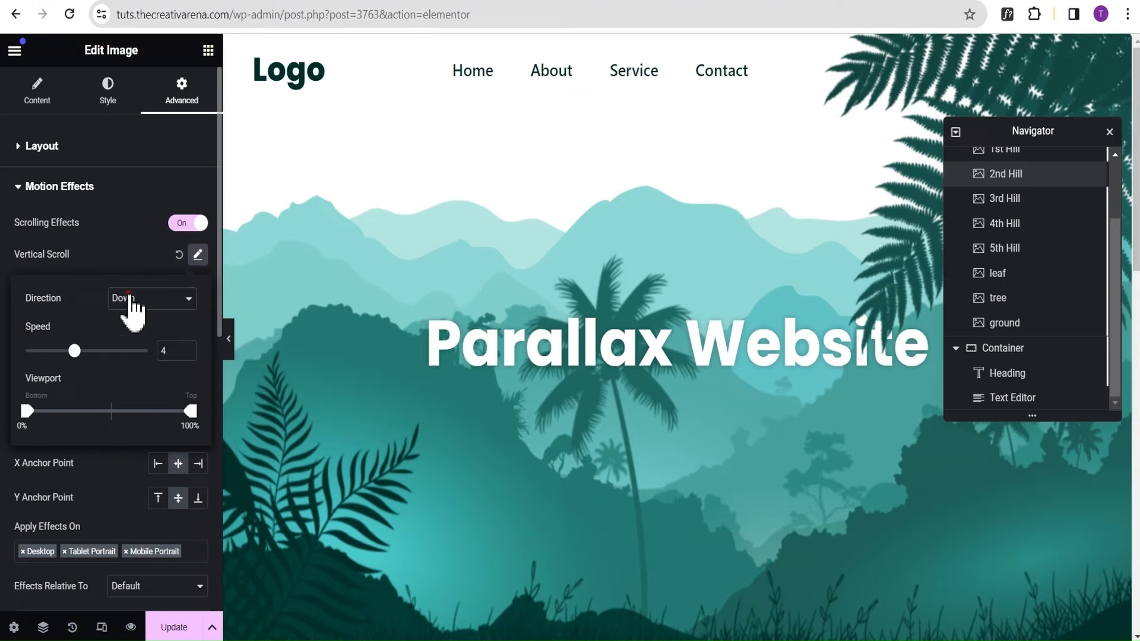
pyautogui.click(132, 300)
pyautogui.click(133, 318)
pyautogui.click(115, 262)
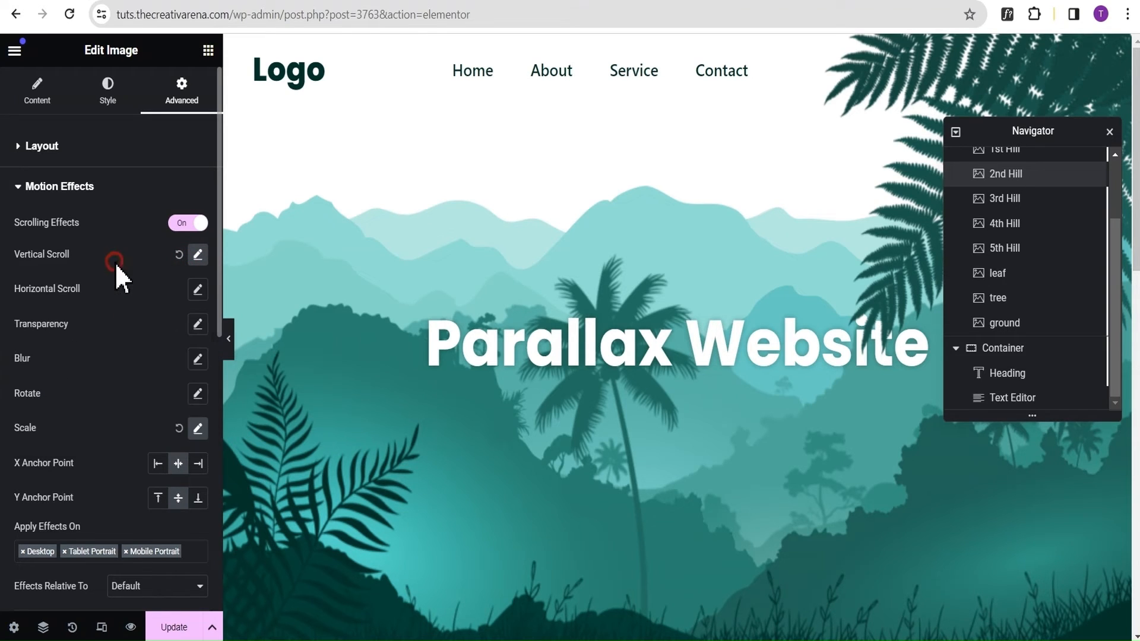
# Preview the full-width page and examine how the 2nd Hill layer moves during scrolling.
pyautogui.click(229, 342)
pyautogui.scroll(-3, 316, 238)
pyautogui.scroll(-3, 364, 237)
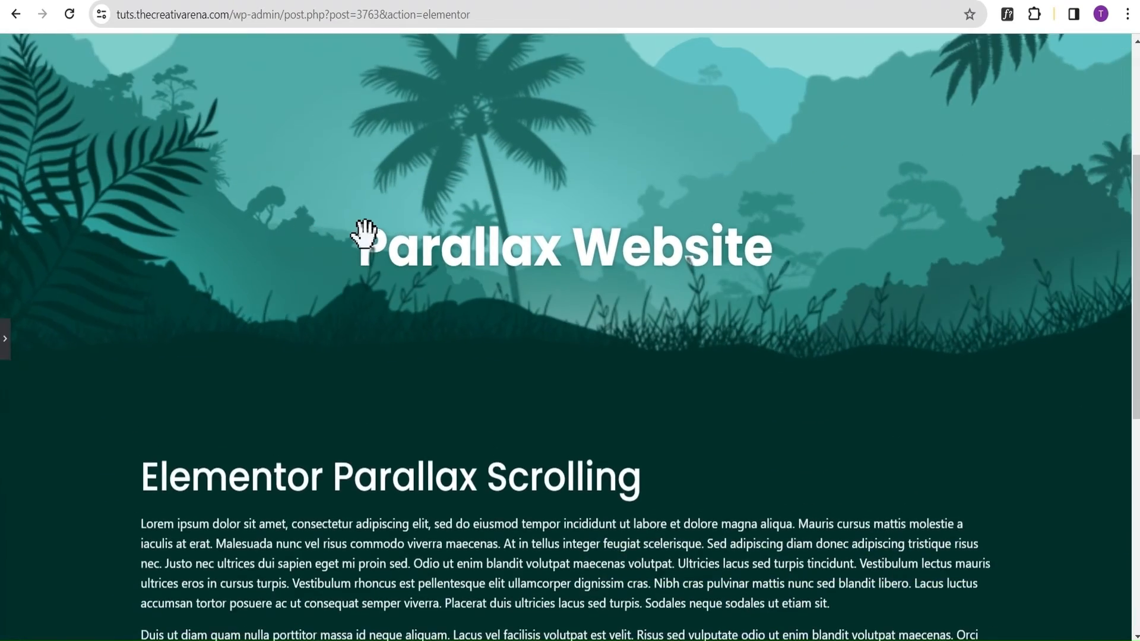
pyautogui.scroll(2, 369, 231)
pyautogui.scroll(4, 370, 231)
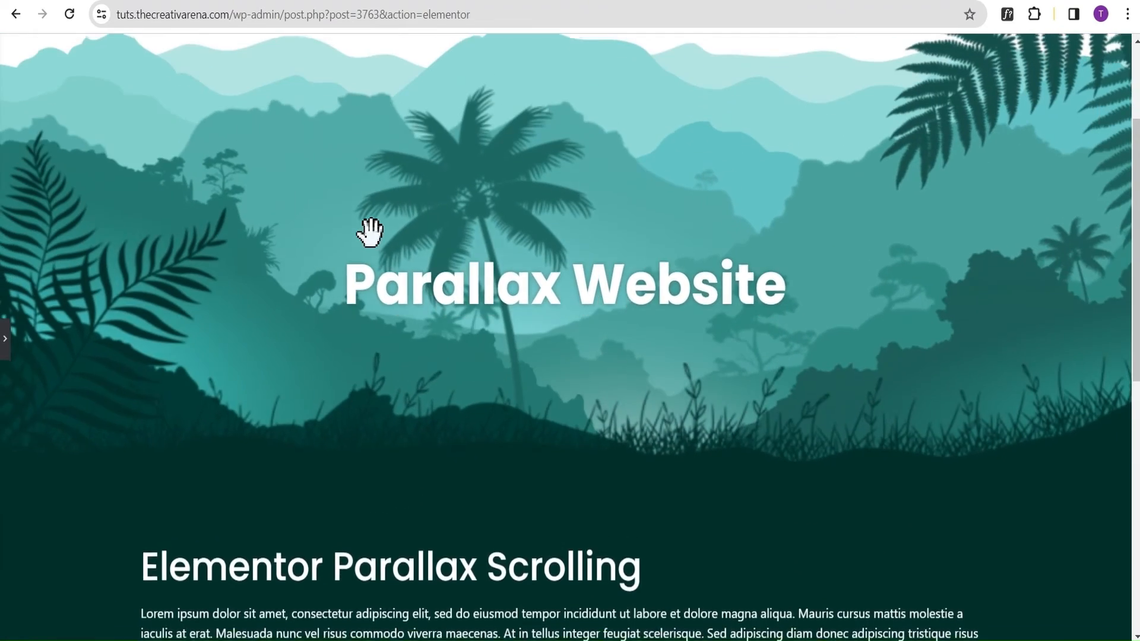
pyautogui.scroll(-1, 370, 232)
pyautogui.scroll(-4, 370, 231)
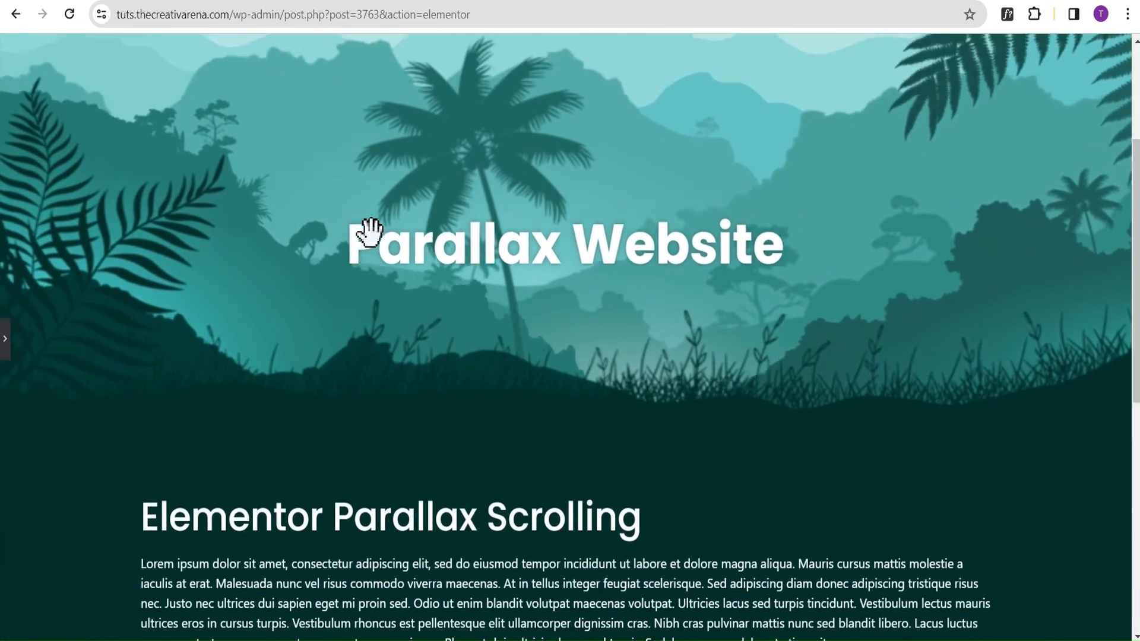
pyautogui.scroll(3, 370, 231)
pyautogui.scroll(3, 370, 232)
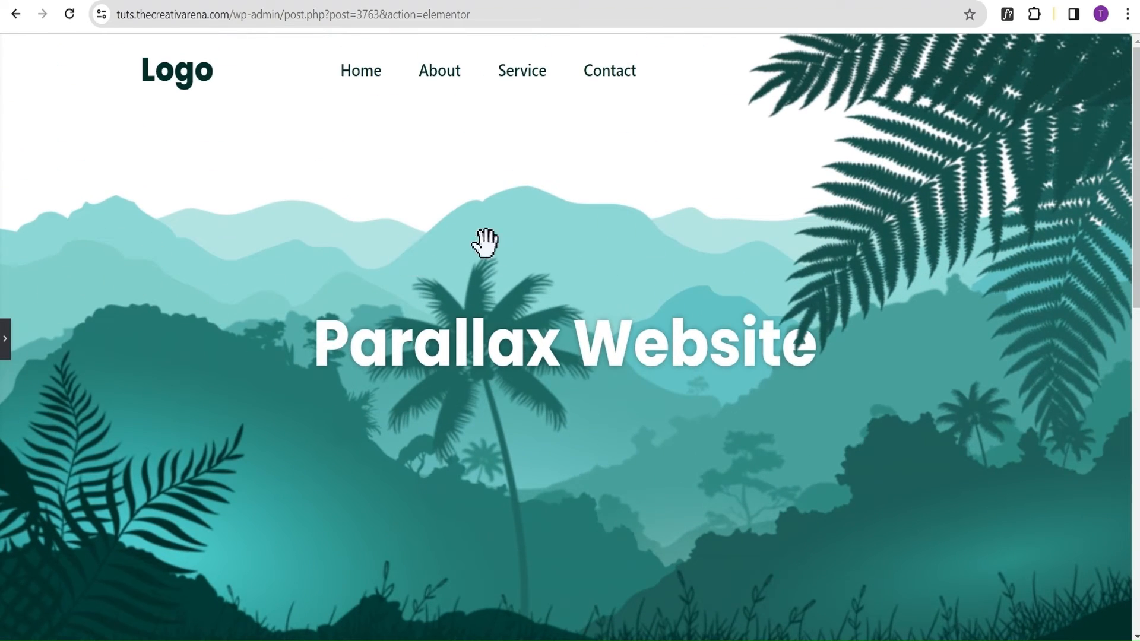
# Enable Scrolling Effects on the 1st Hill image and set its Vertical Scroll direction to Down with a speed of 6.
pyautogui.click(5, 342)
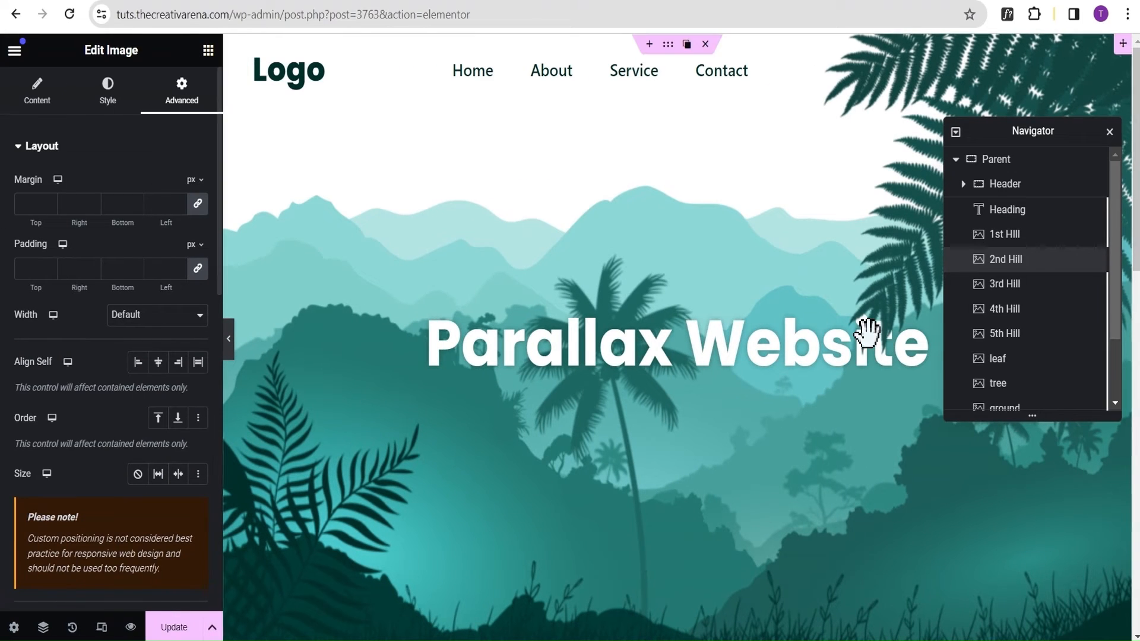
pyautogui.click(1035, 242)
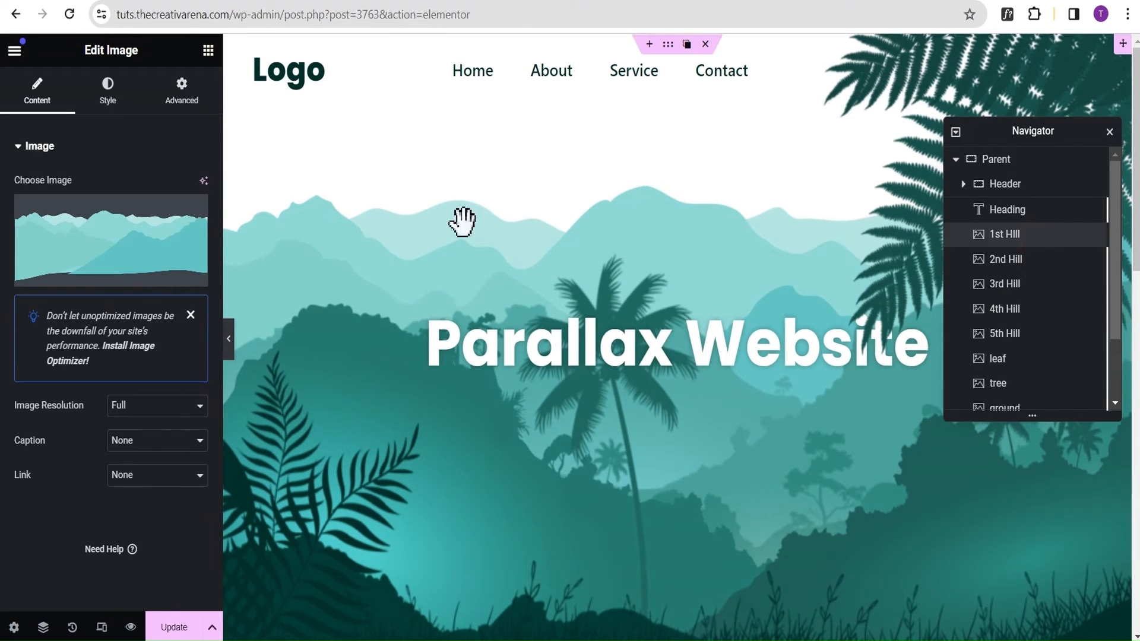
pyautogui.click(183, 99)
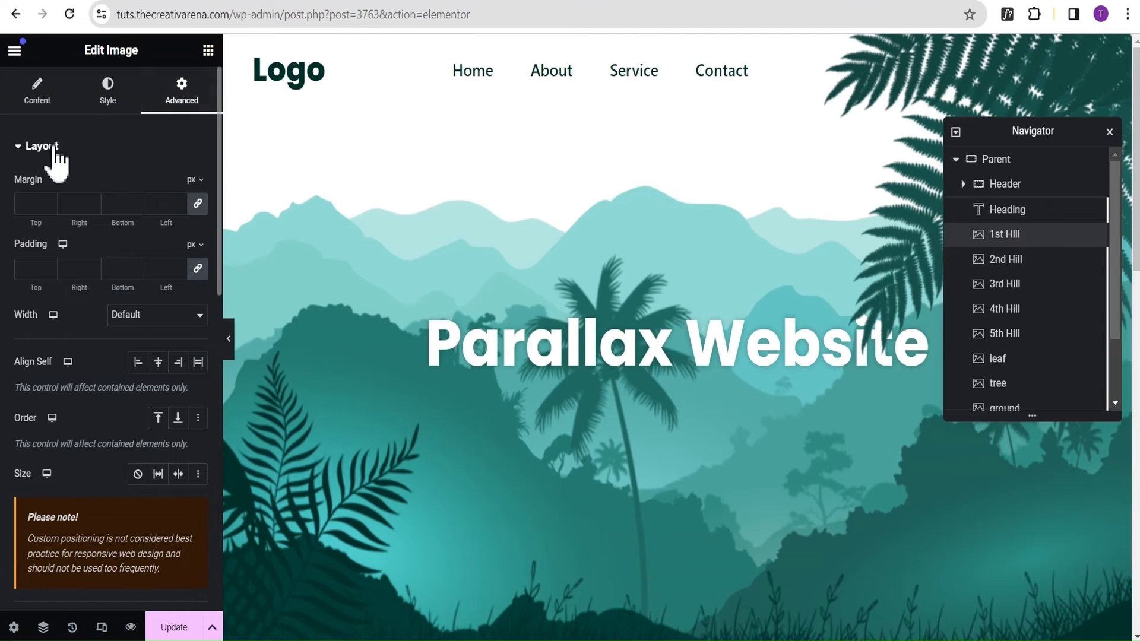
pyautogui.click(21, 152)
pyautogui.click(38, 188)
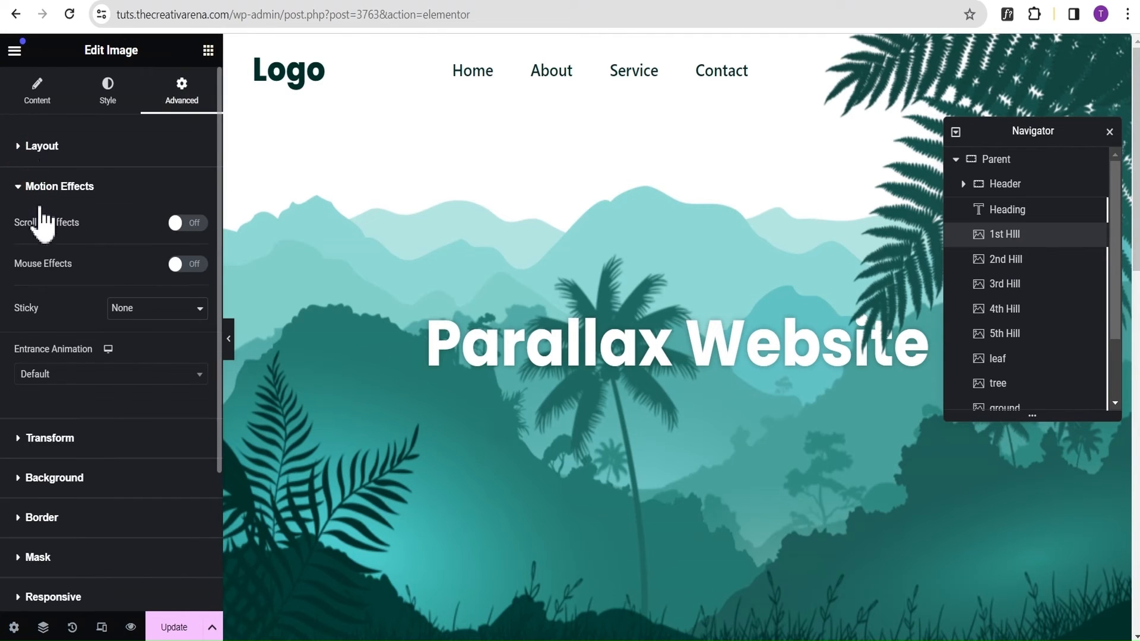
pyautogui.click(191, 224)
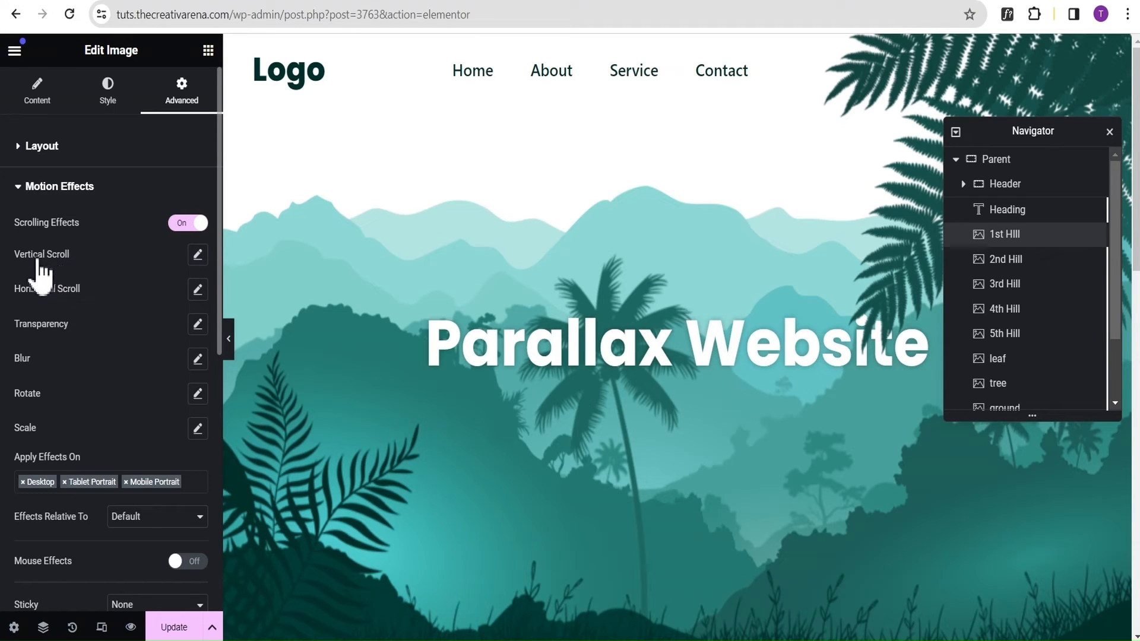
pyautogui.click(197, 255)
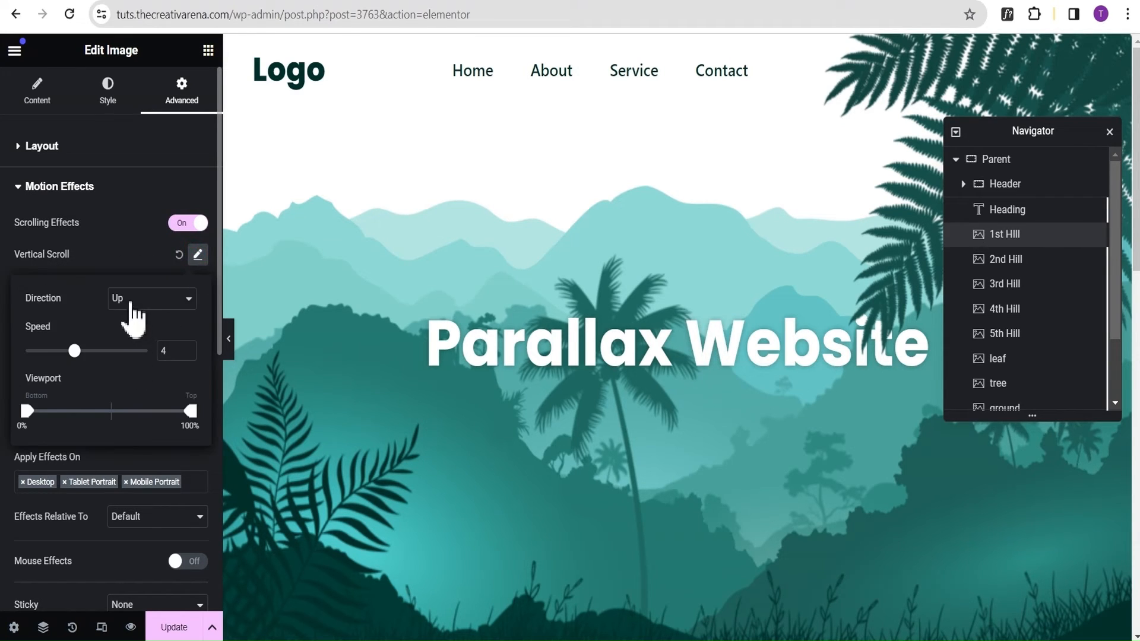
pyautogui.click(129, 299)
pyautogui.click(128, 329)
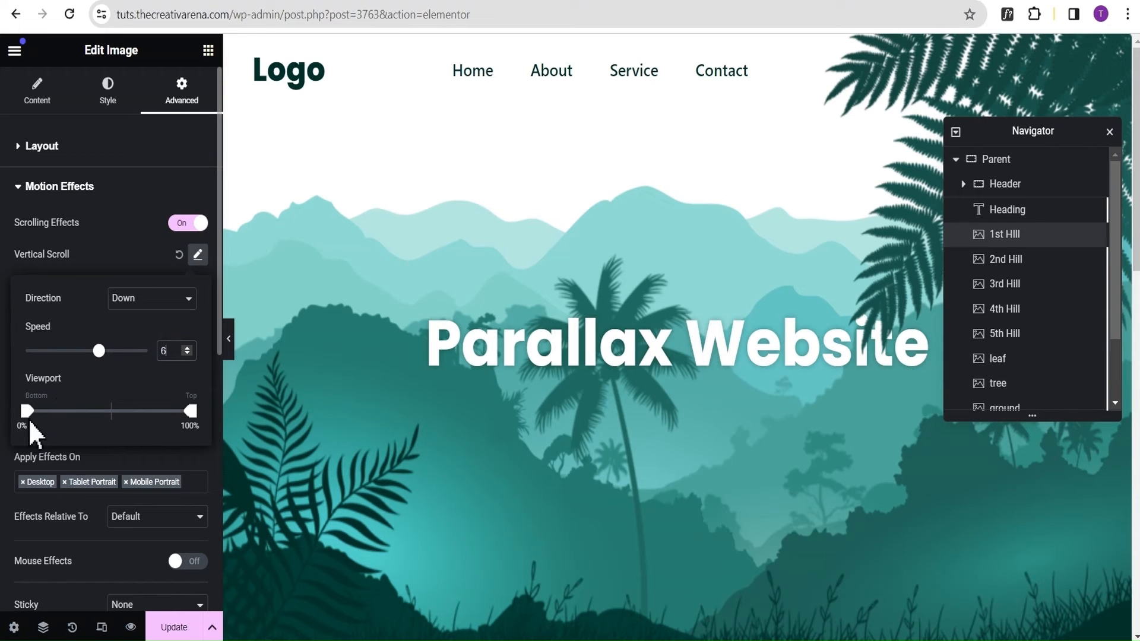
pyautogui.click(121, 256)
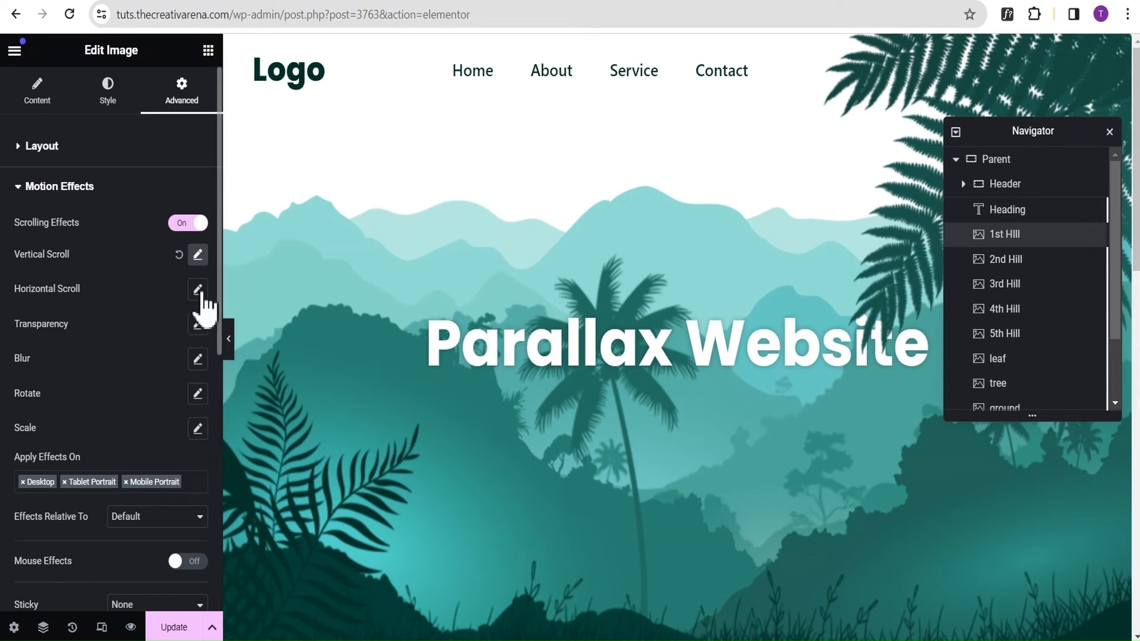
# Preview the full-width page and examine how the 1st Hill layer moves against the other hills during scrolling.
pyautogui.click(230, 348)
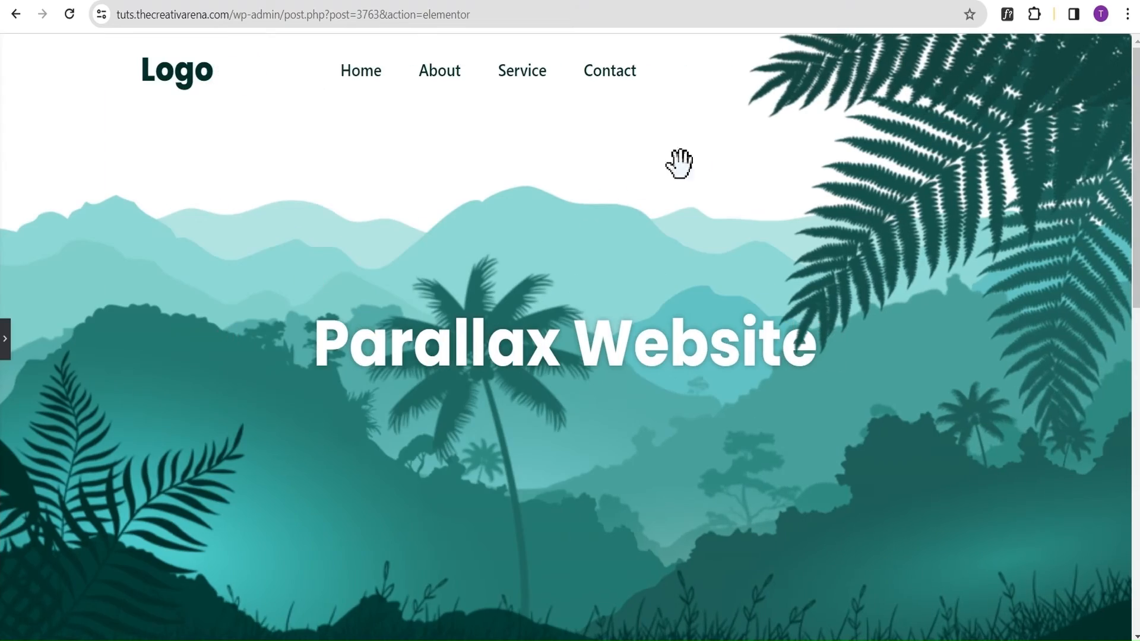
pyautogui.scroll(-5, 701, 131)
pyautogui.scroll(5, 719, 107)
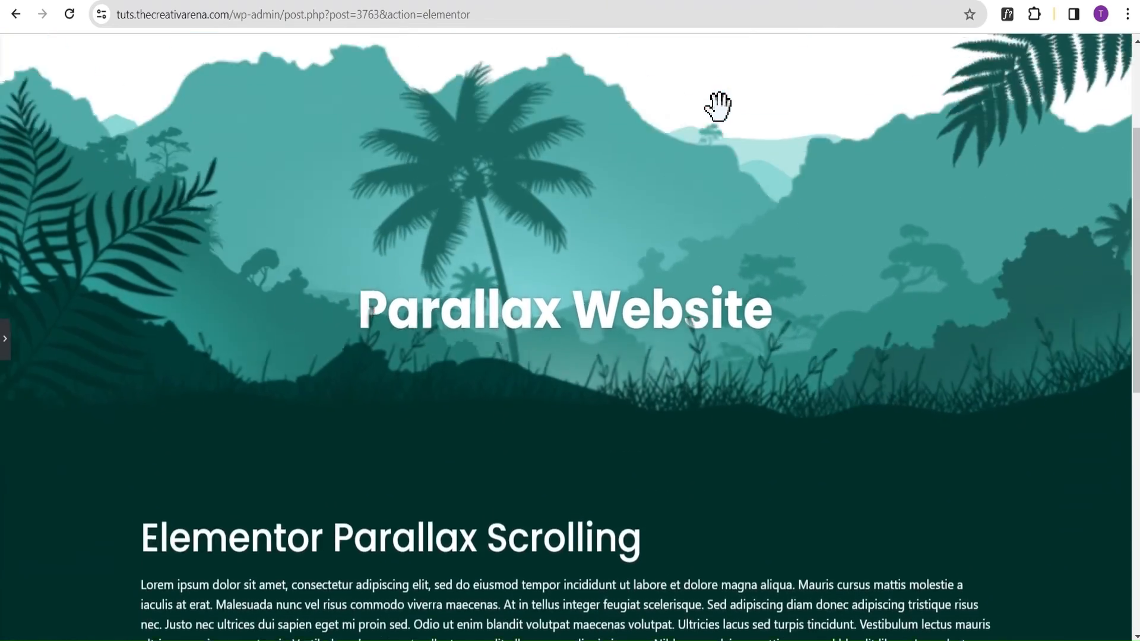
pyautogui.scroll(-2, 631, 172)
pyautogui.scroll(-5, 631, 172)
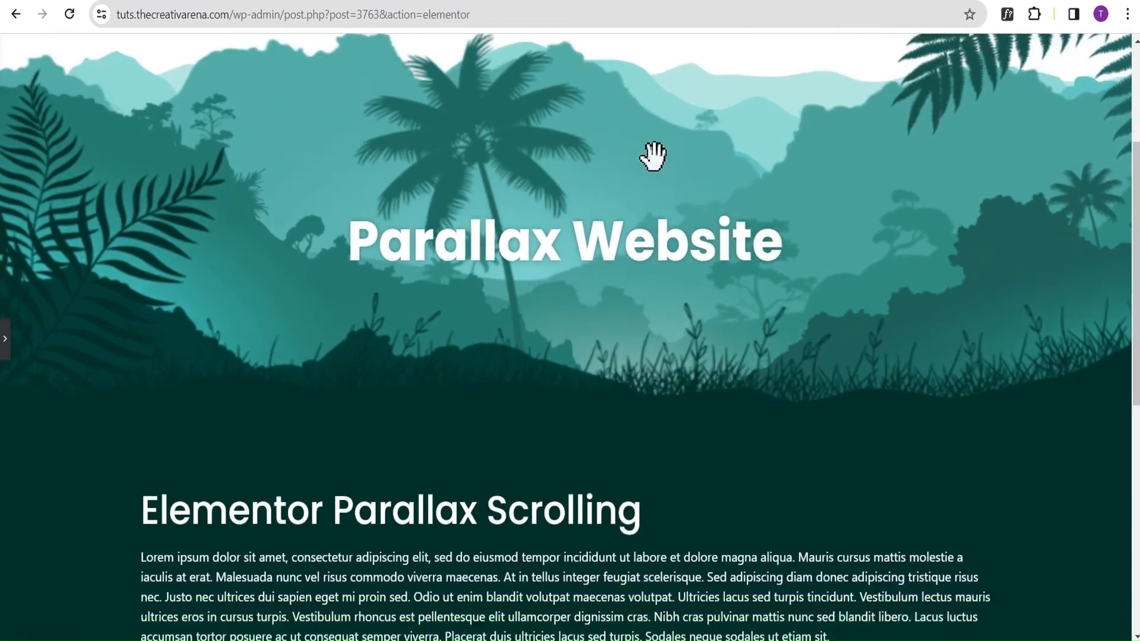
pyautogui.scroll(5, 667, 158)
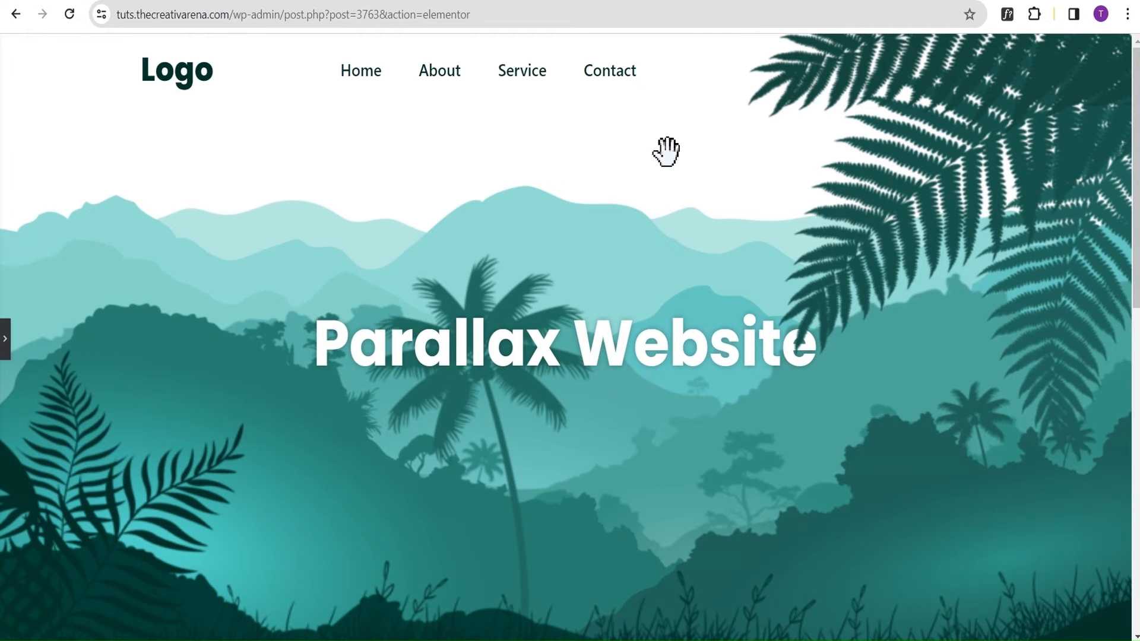
pyautogui.click(5, 339)
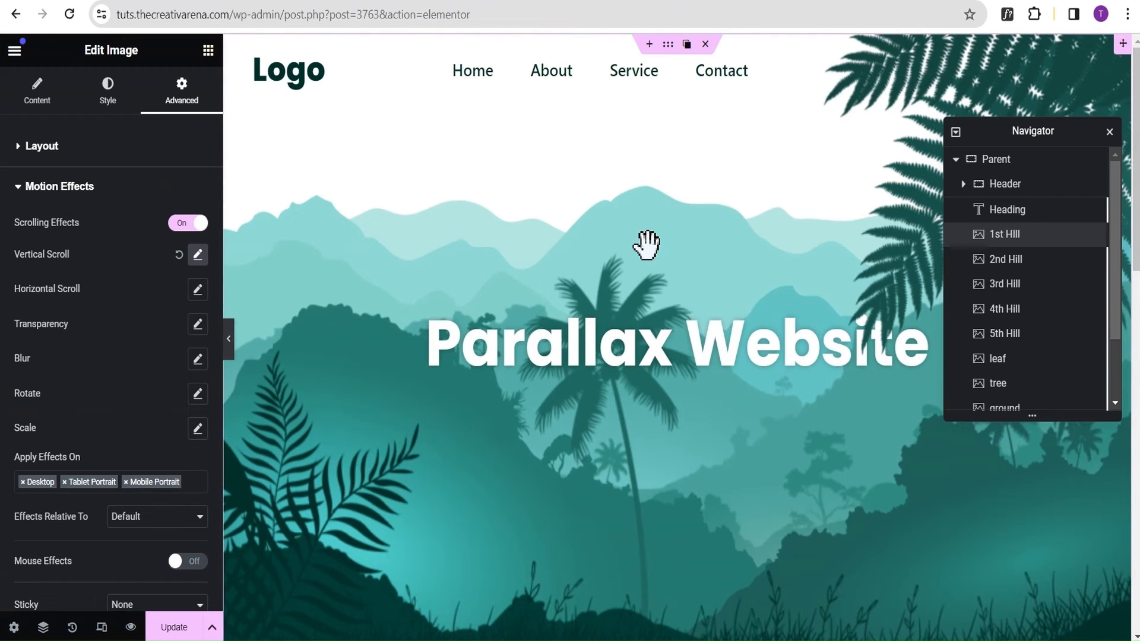
# Switch the editor to the Tablet Portrait responsive view and check the page's layout by scrolling through it.
pyautogui.click(102, 628)
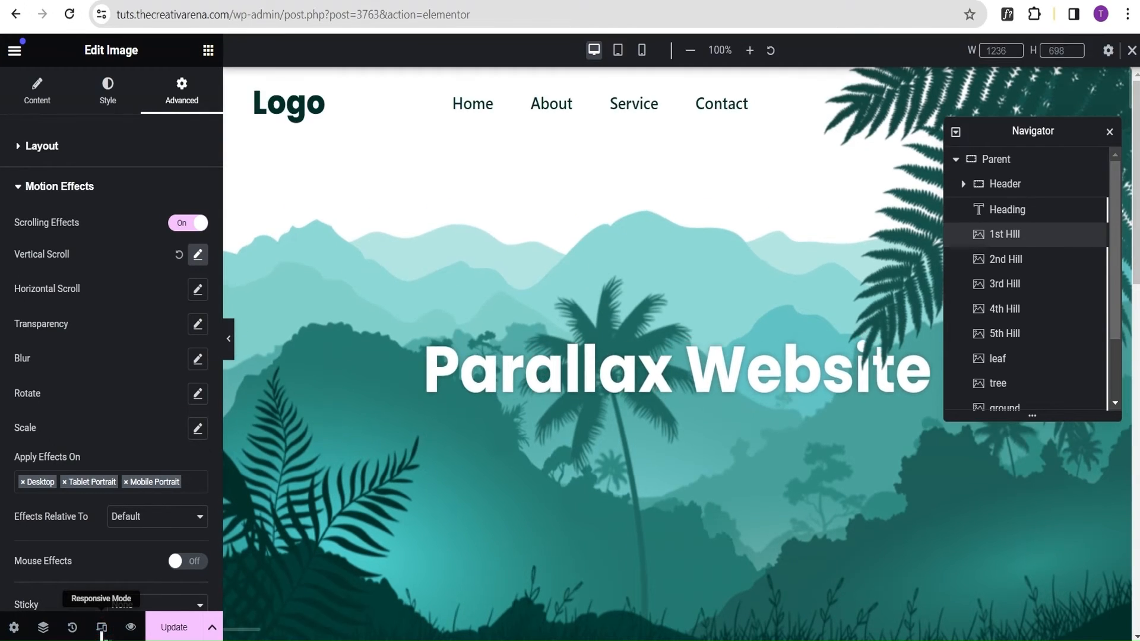
pyautogui.click(618, 51)
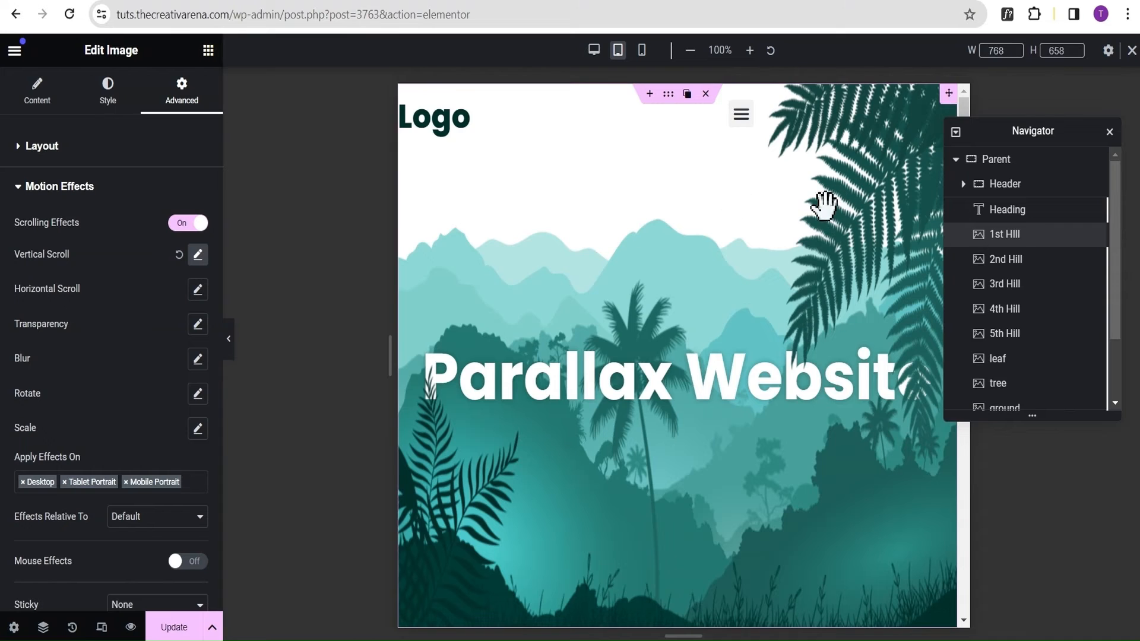
pyautogui.scroll(-3, 746, 223)
pyautogui.scroll(3, 740, 205)
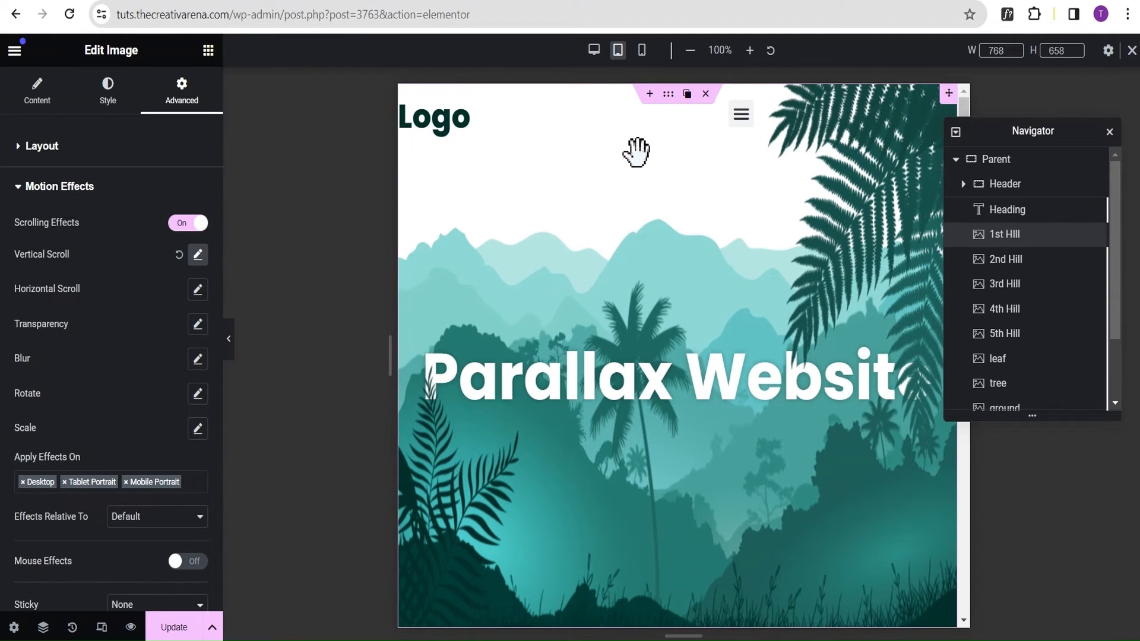
# Set the Header container's Z-Index to 20 for the Tablet Portrait view.
pyautogui.click(1031, 186)
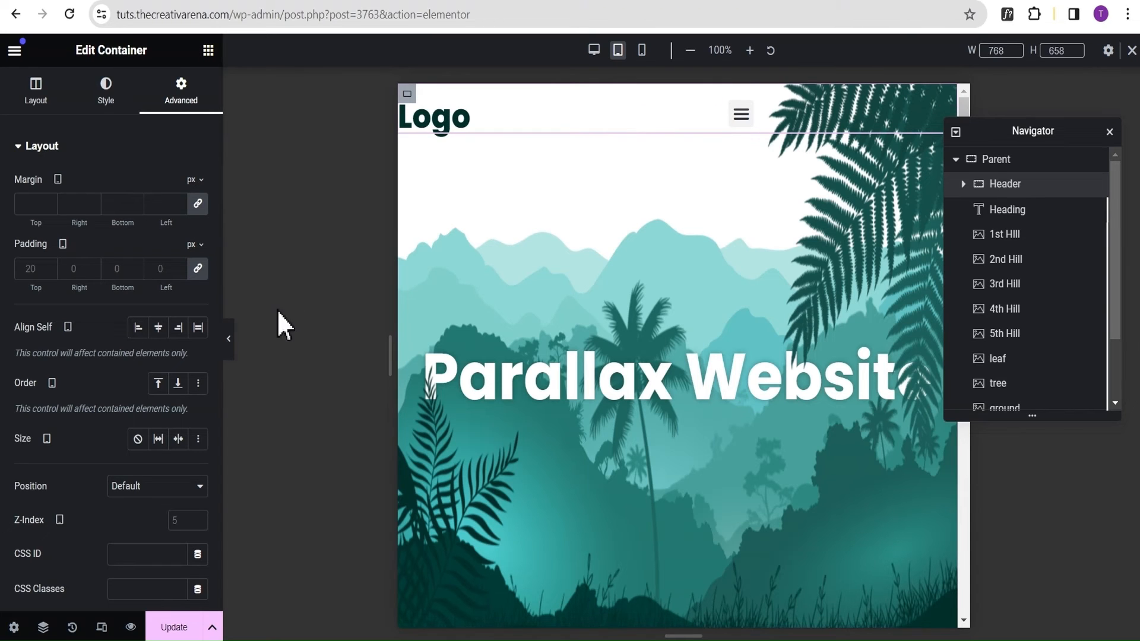
pyautogui.click(224, 340)
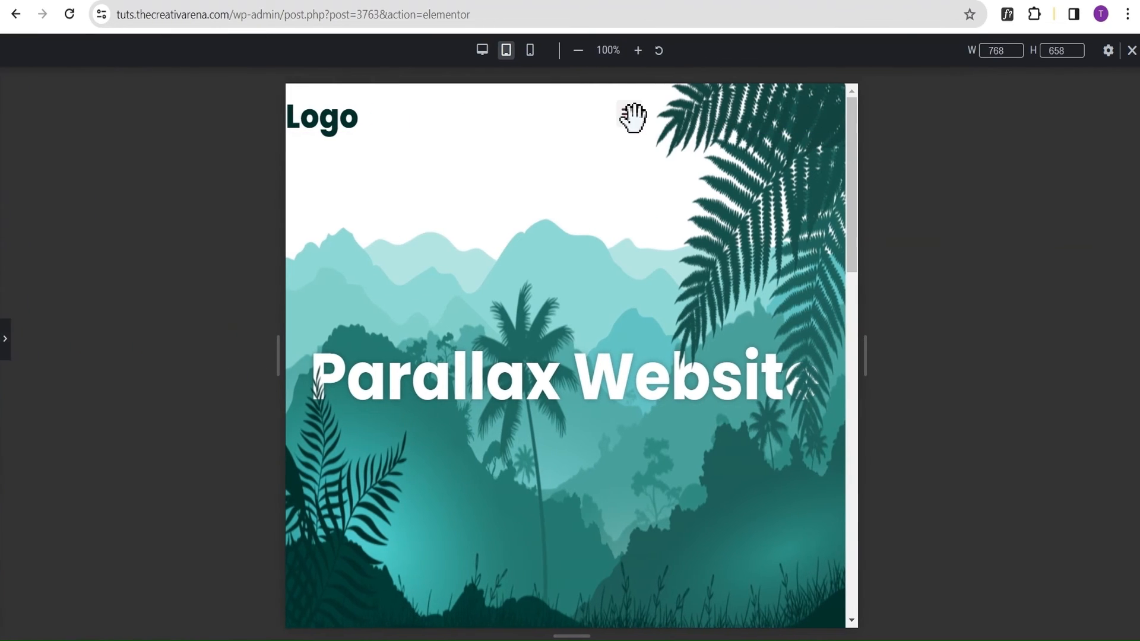
pyautogui.click(7, 340)
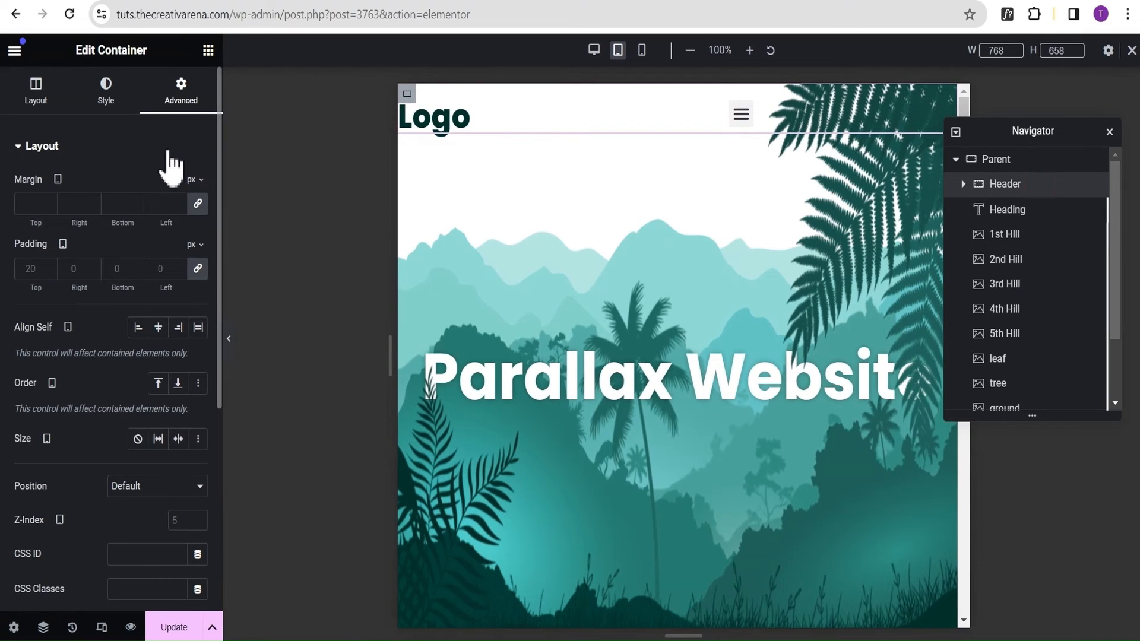
pyautogui.scroll(-3, 140, 344)
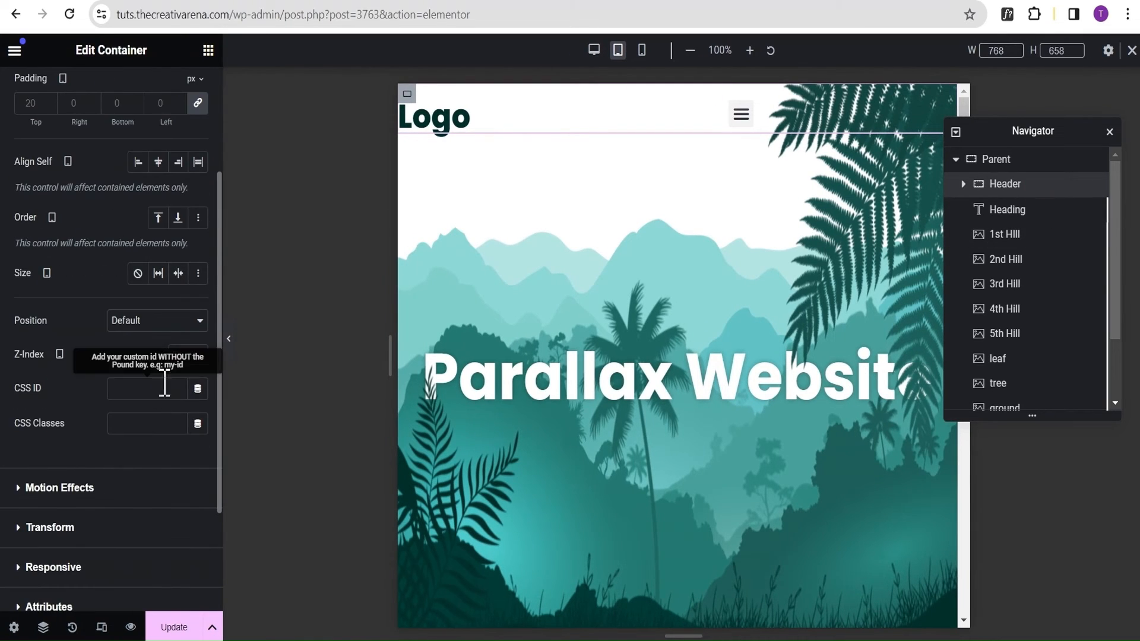
pyautogui.write('2')
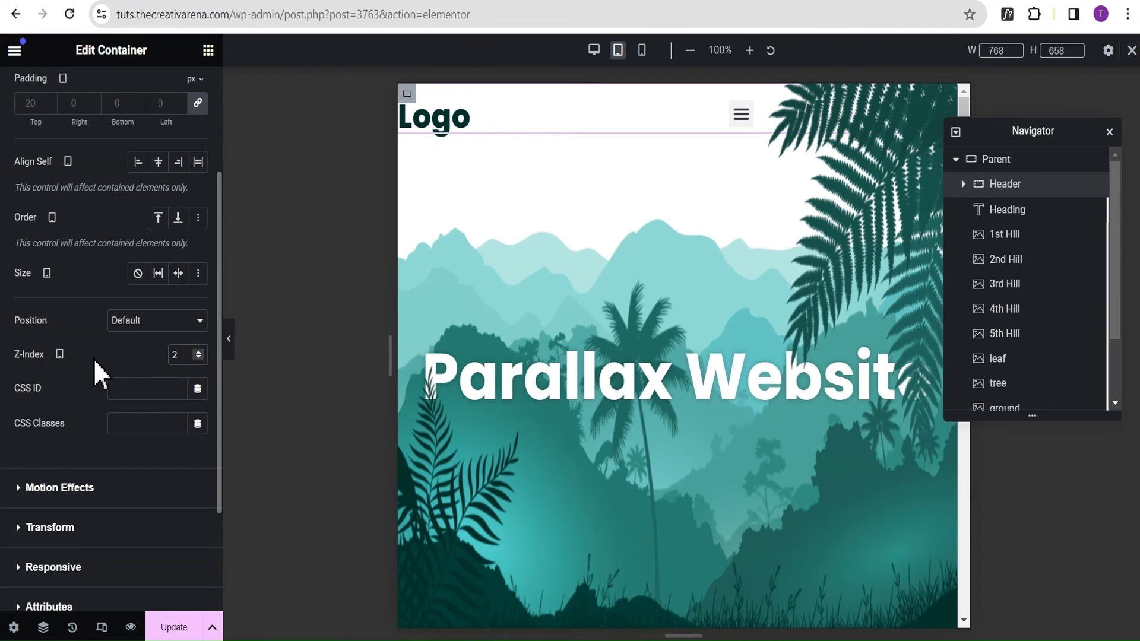
pyautogui.write('0')
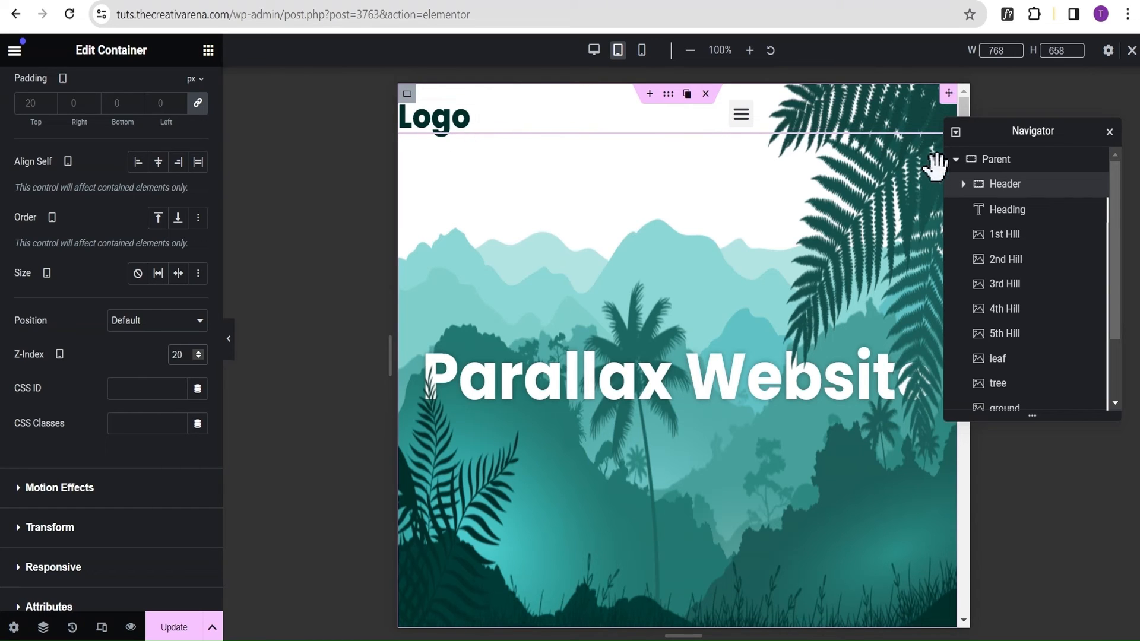
# Unlink the padding of the Header's logo container, set its left padding to 30 px for tablet, and preview the header.
pyautogui.click(963, 185)
pyautogui.click(1029, 214)
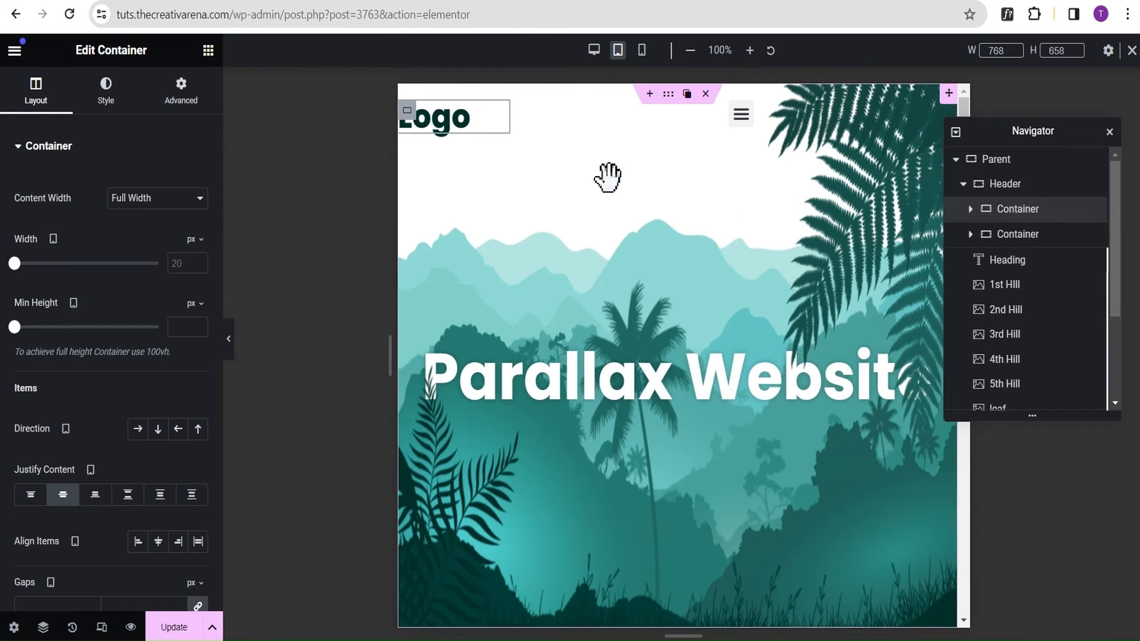
pyautogui.click(185, 107)
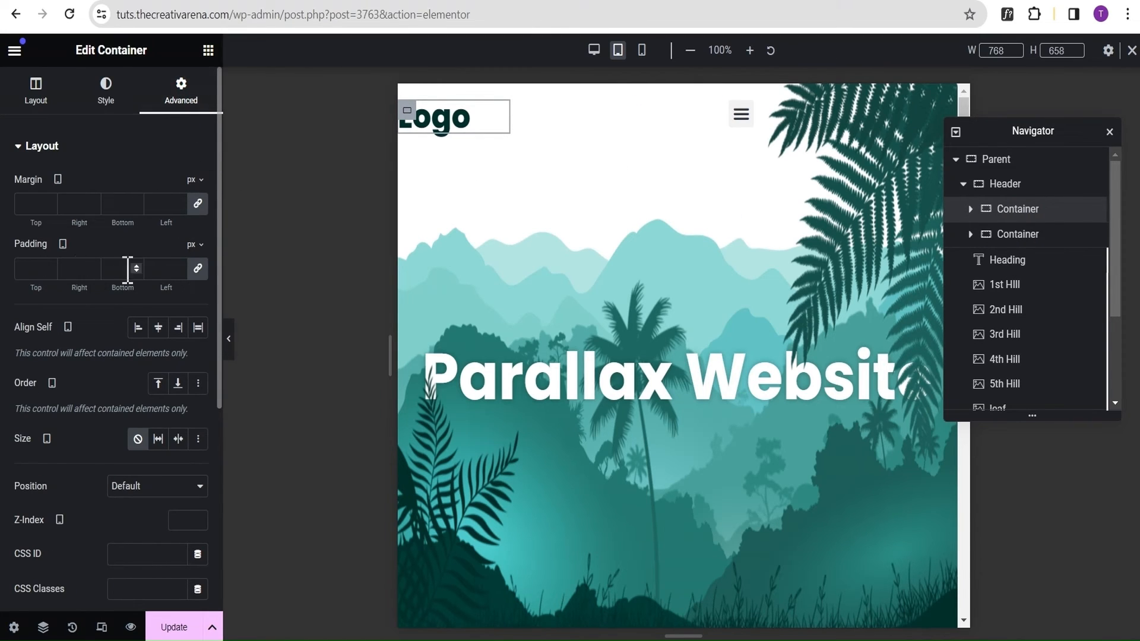
pyautogui.click(197, 269)
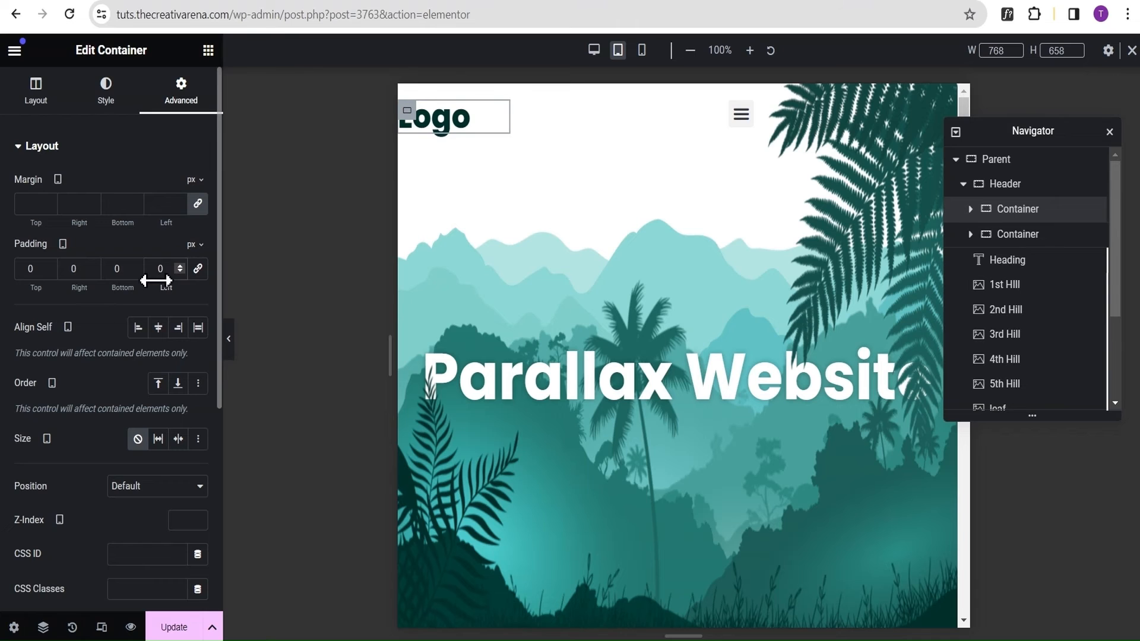
pyautogui.moveTo(155, 280); pyautogui.dragTo(155, 296)
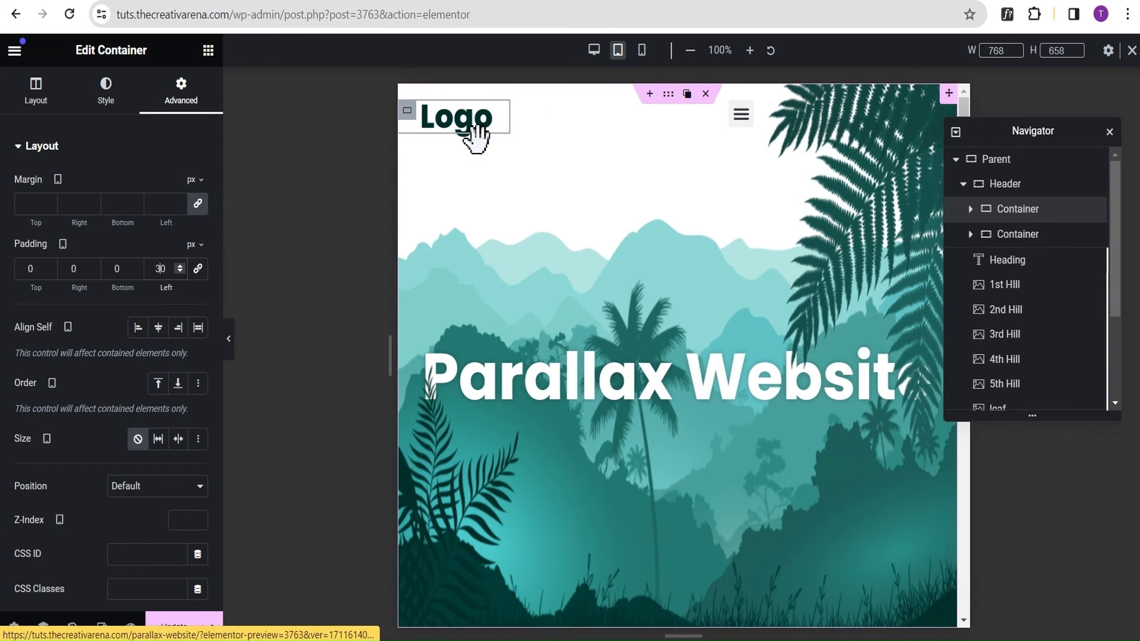
pyautogui.click(230, 340)
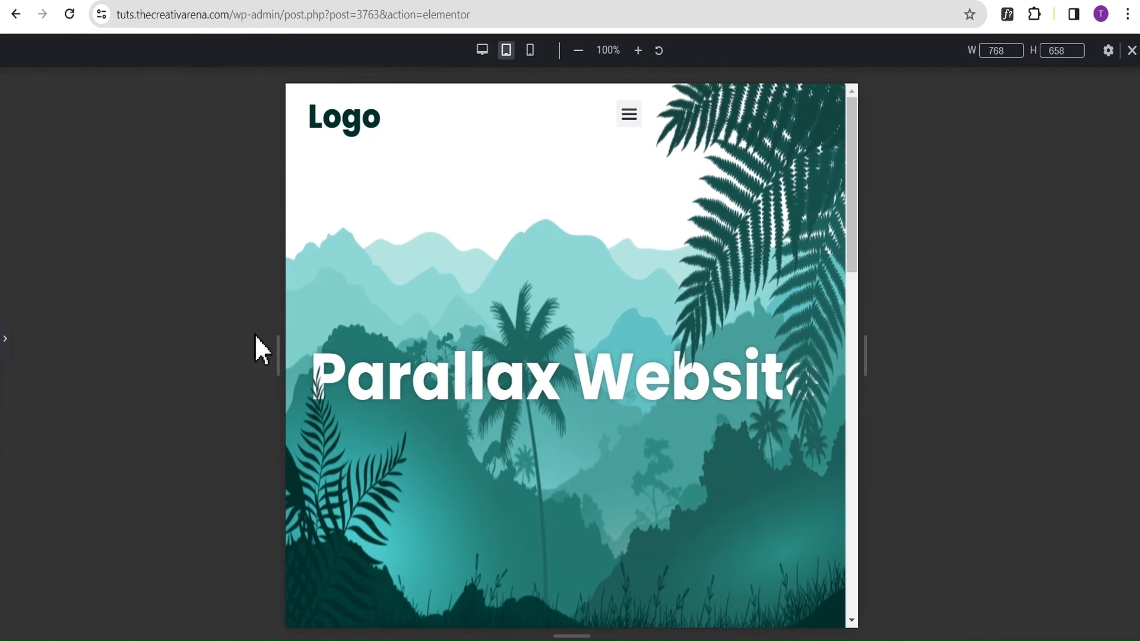
pyautogui.click(8, 355)
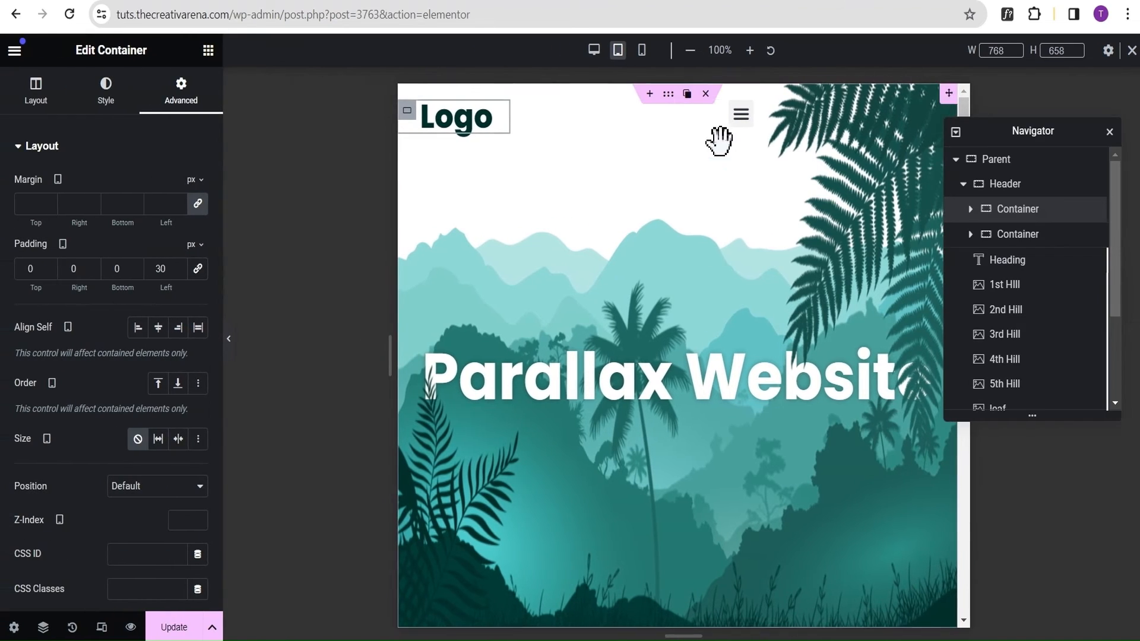
# Unlink the padding of the Header's menu container, set its right padding to 100 px for tablet, and preview the header.
pyautogui.click(1002, 237)
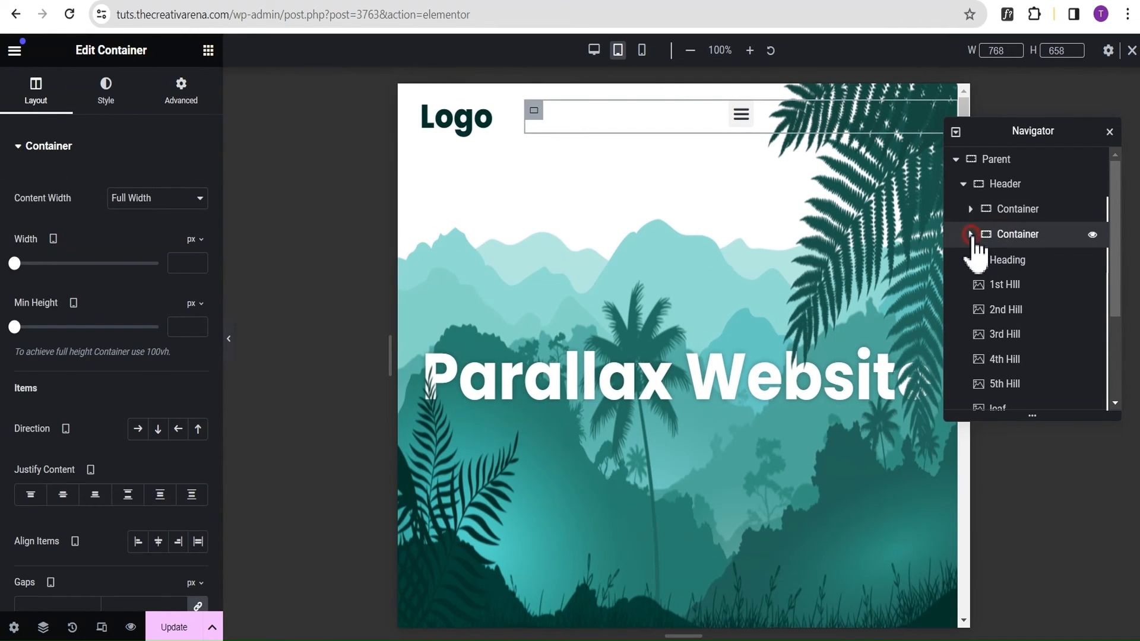
pyautogui.click(971, 234)
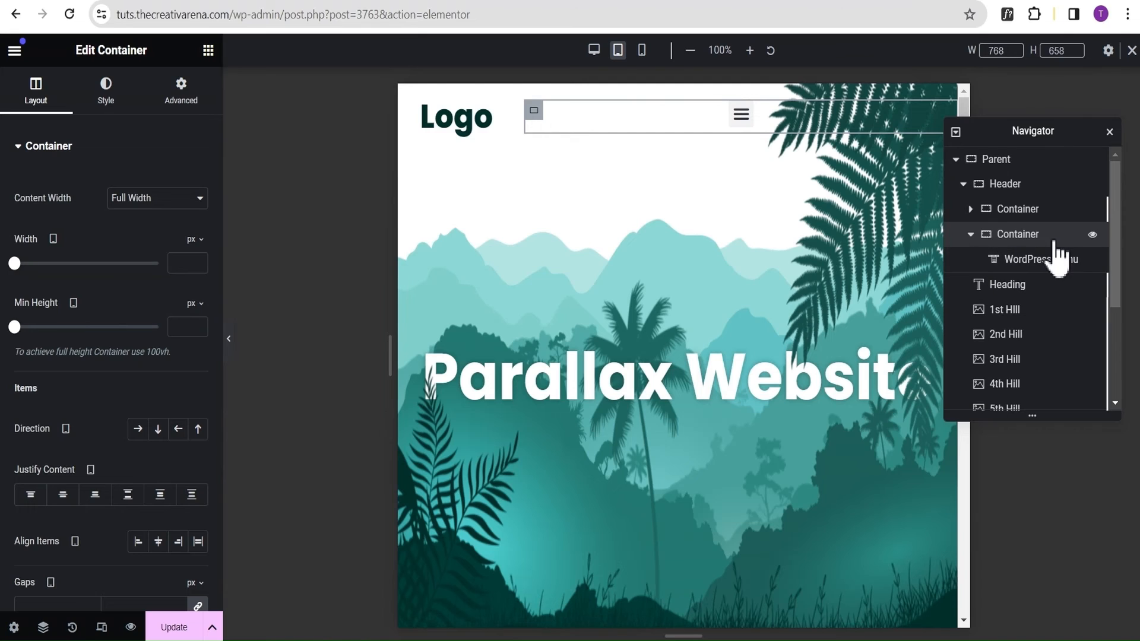
pyautogui.click(188, 95)
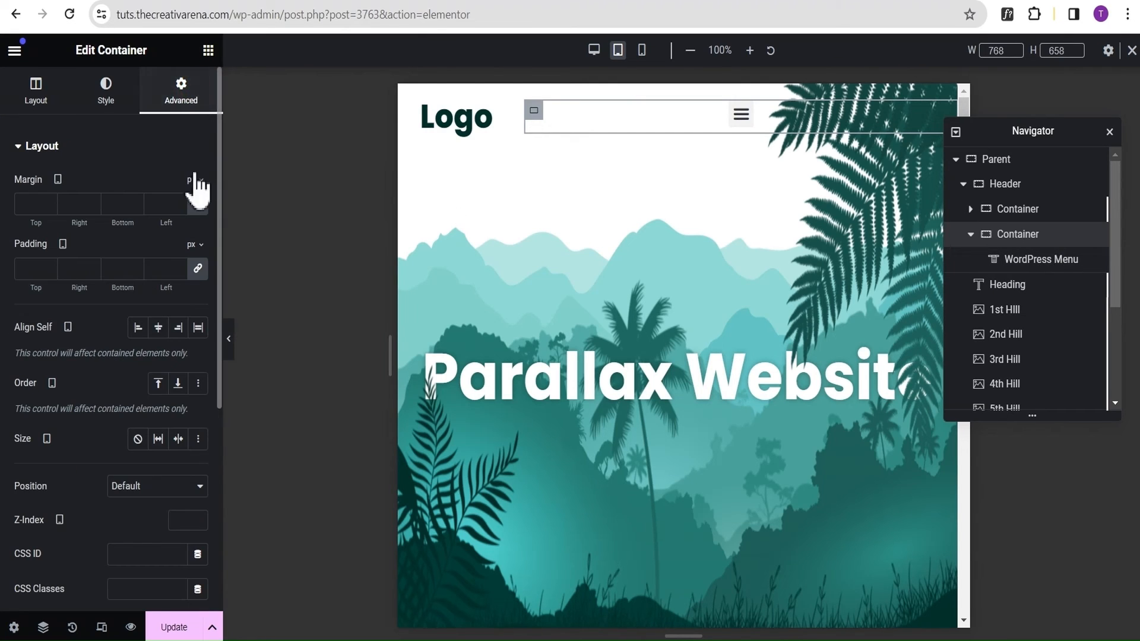
pyautogui.click(198, 267)
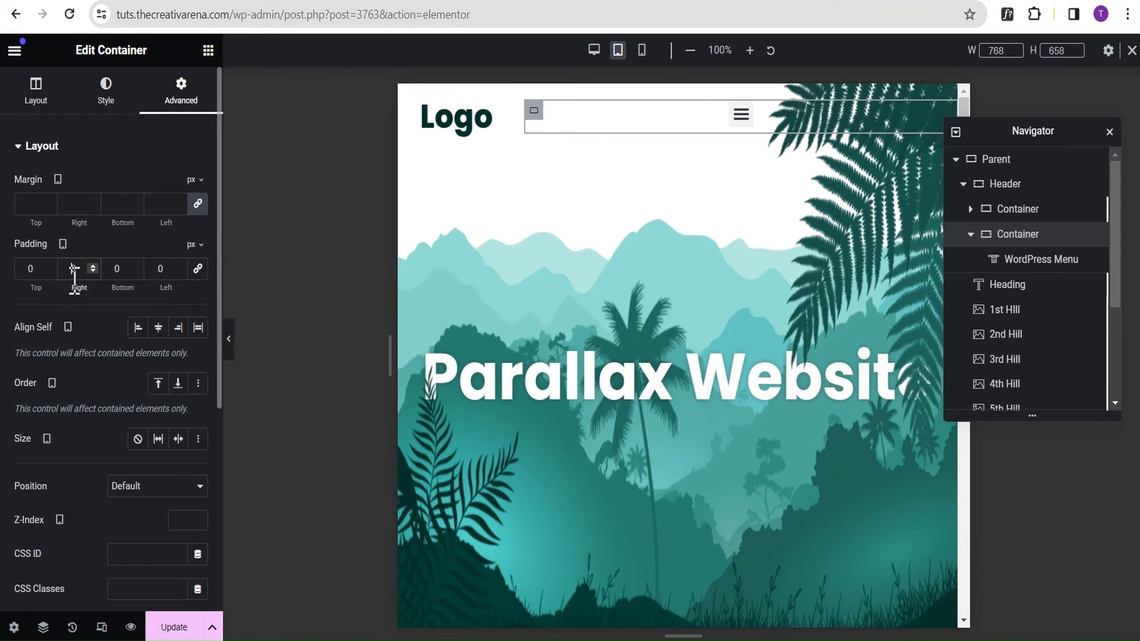
pyautogui.click(74, 278)
pyautogui.write('100')
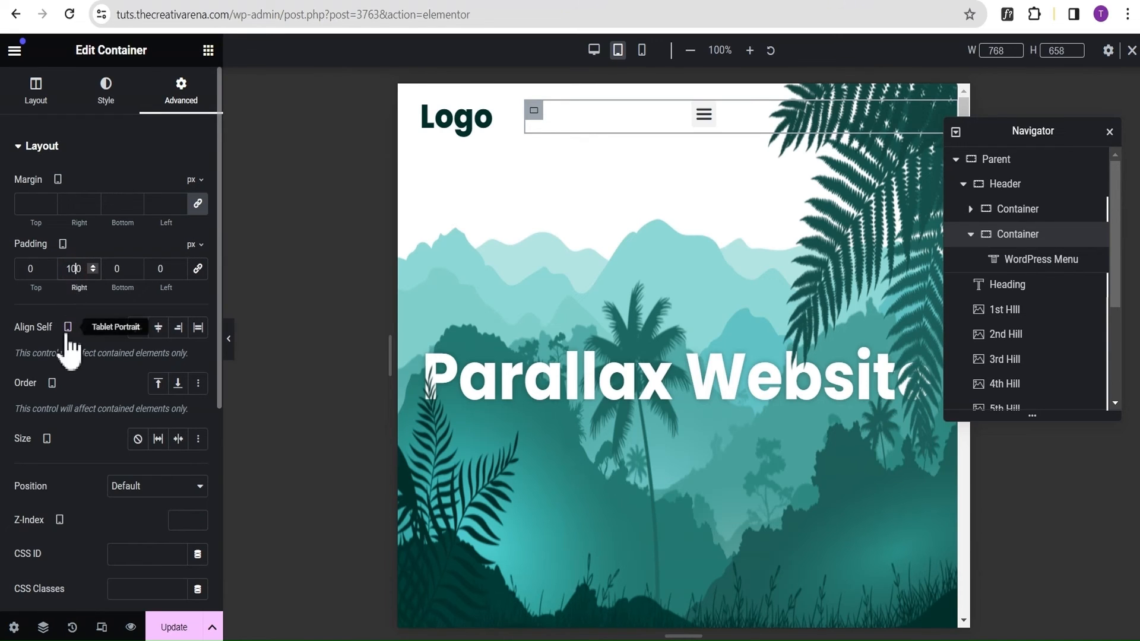
pyautogui.click(231, 344)
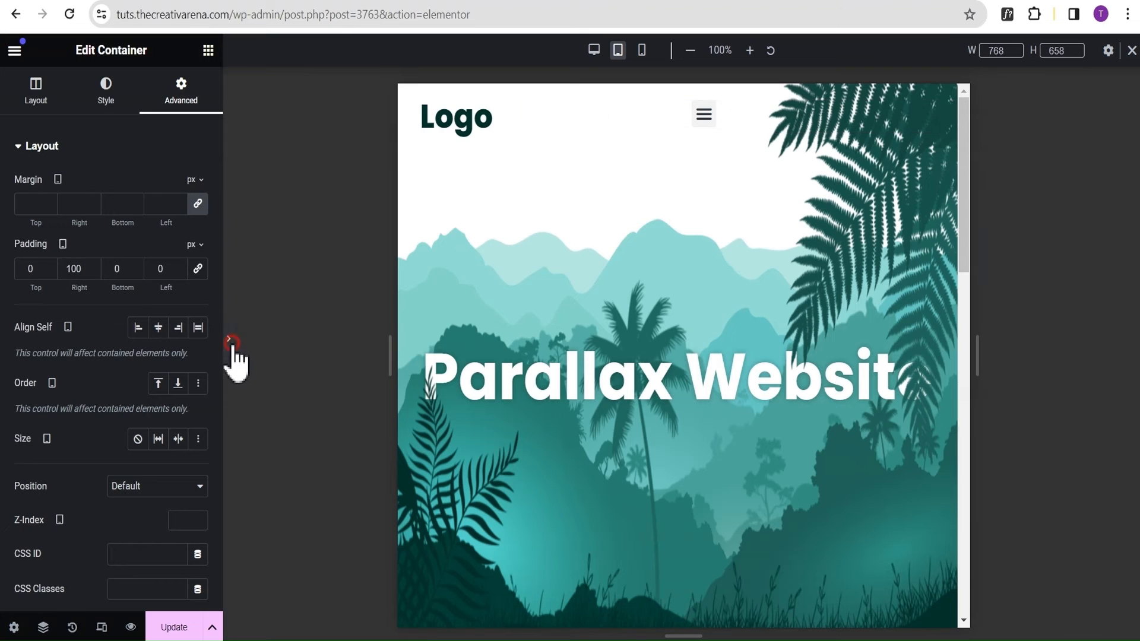
pyautogui.click(5, 341)
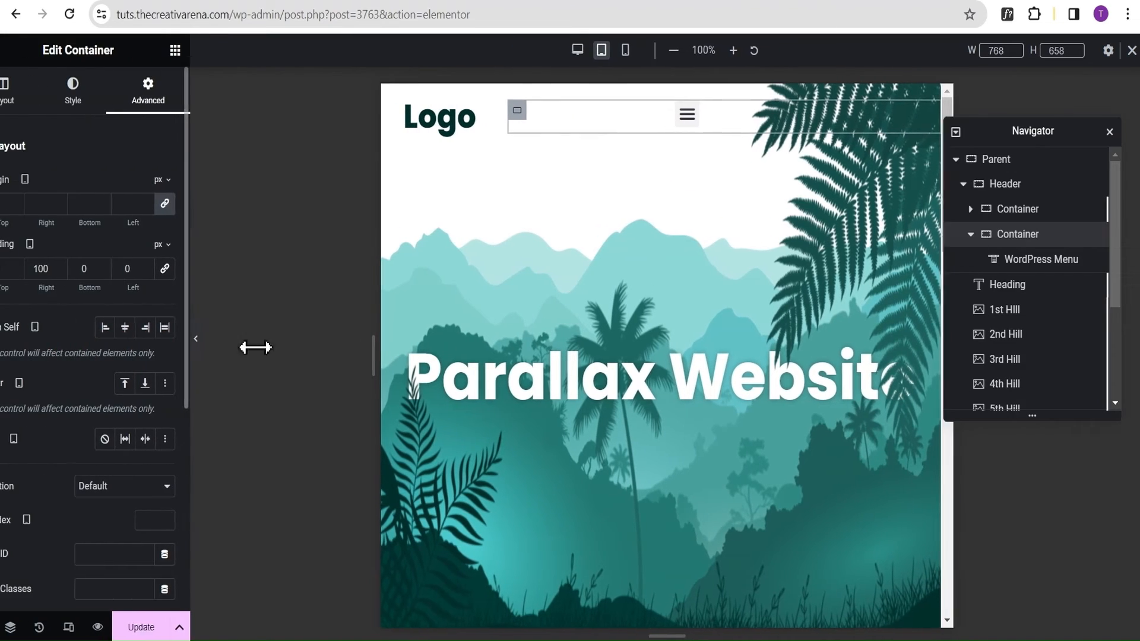
# Make the WordPress Menu's normal-state dropdown background fully transparent with the colour #02010100.
pyautogui.click(1037, 276)
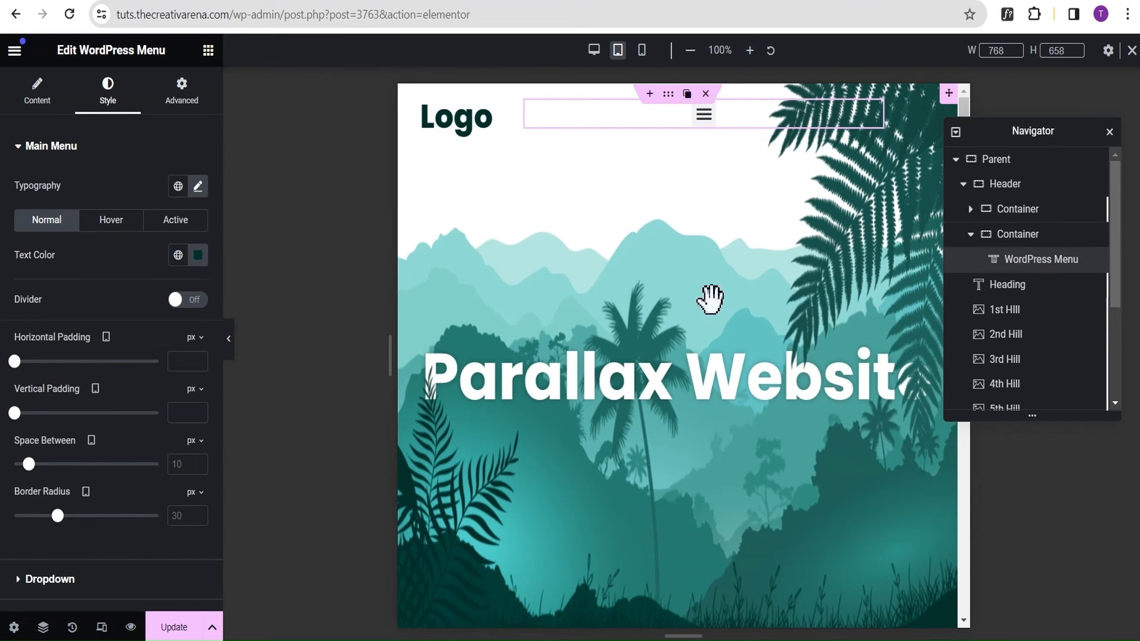
pyautogui.click(20, 148)
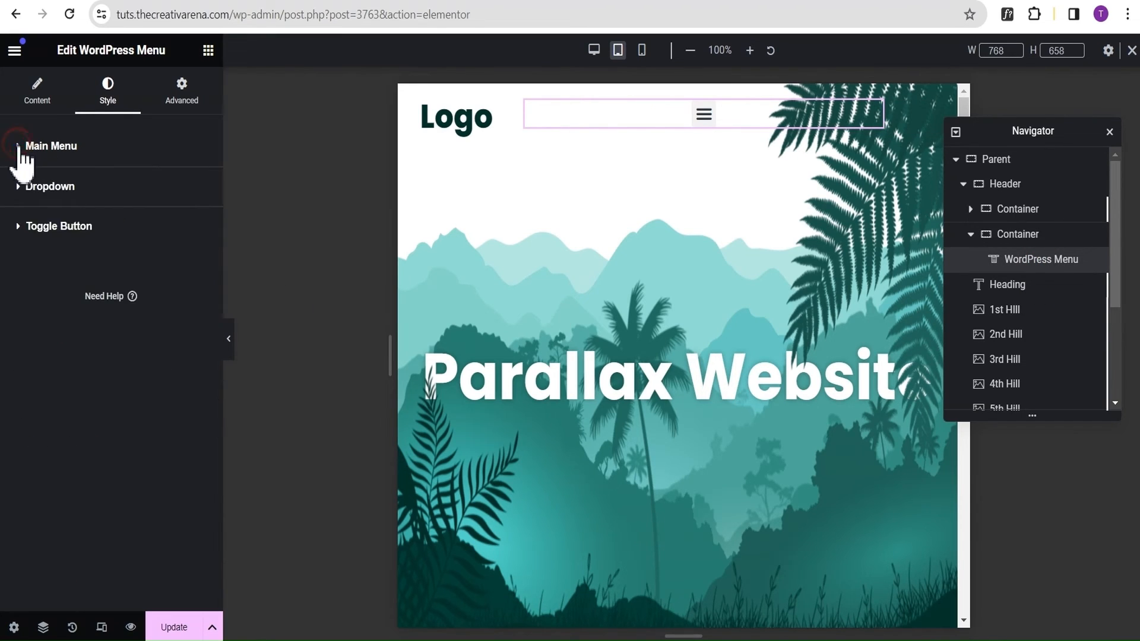
pyautogui.click(56, 187)
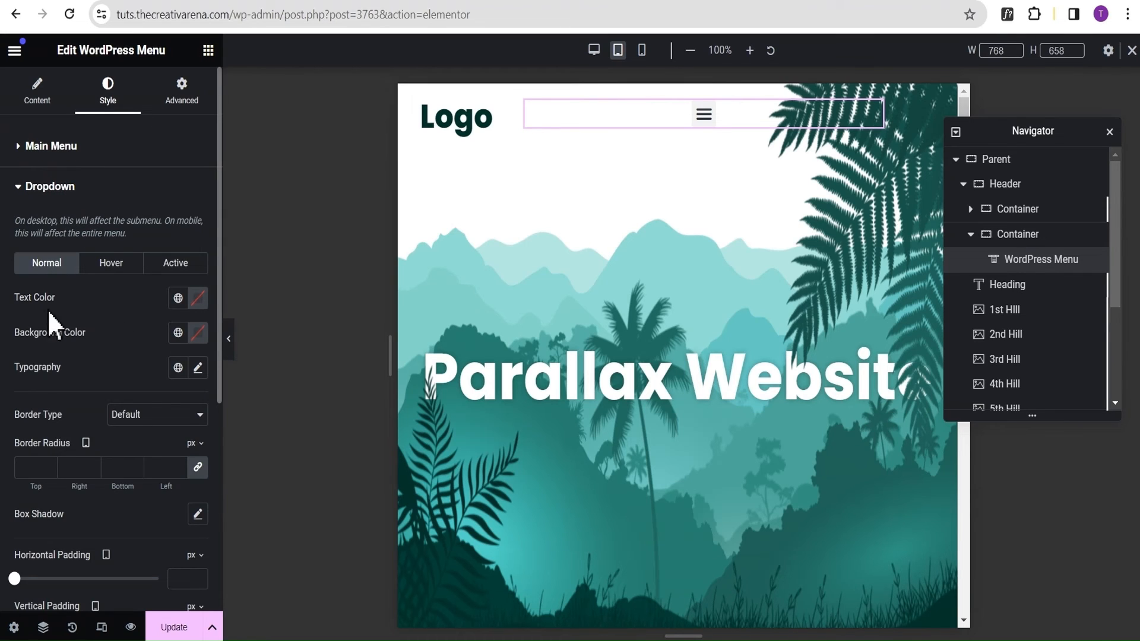
pyautogui.click(198, 334)
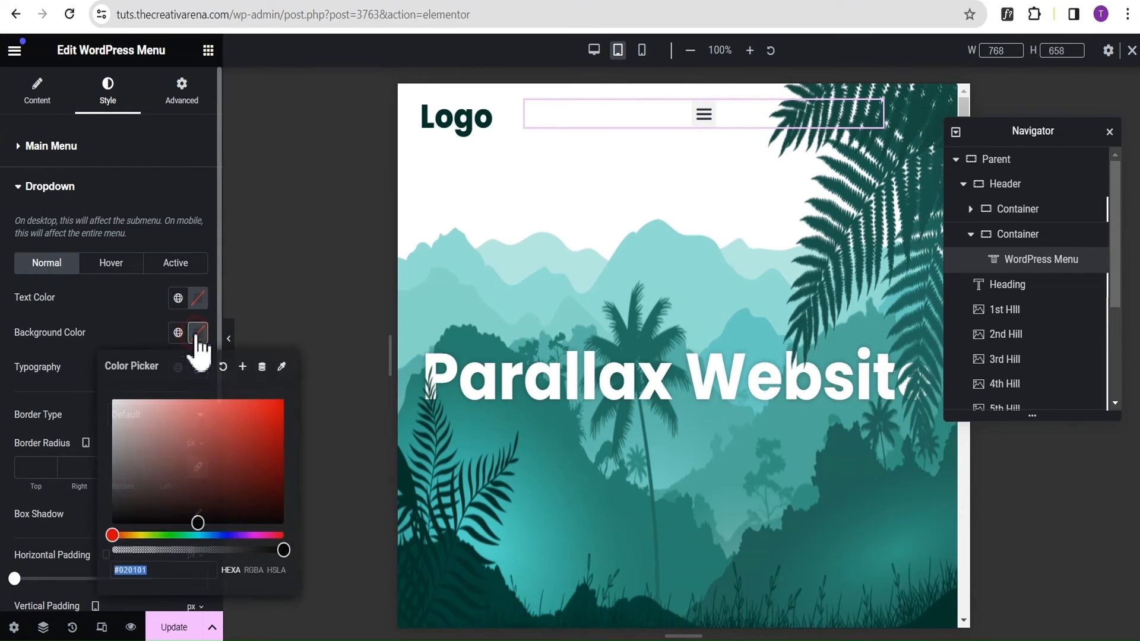
pyautogui.click(274, 550)
pyautogui.moveTo(264, 558); pyautogui.dragTo(106, 550)
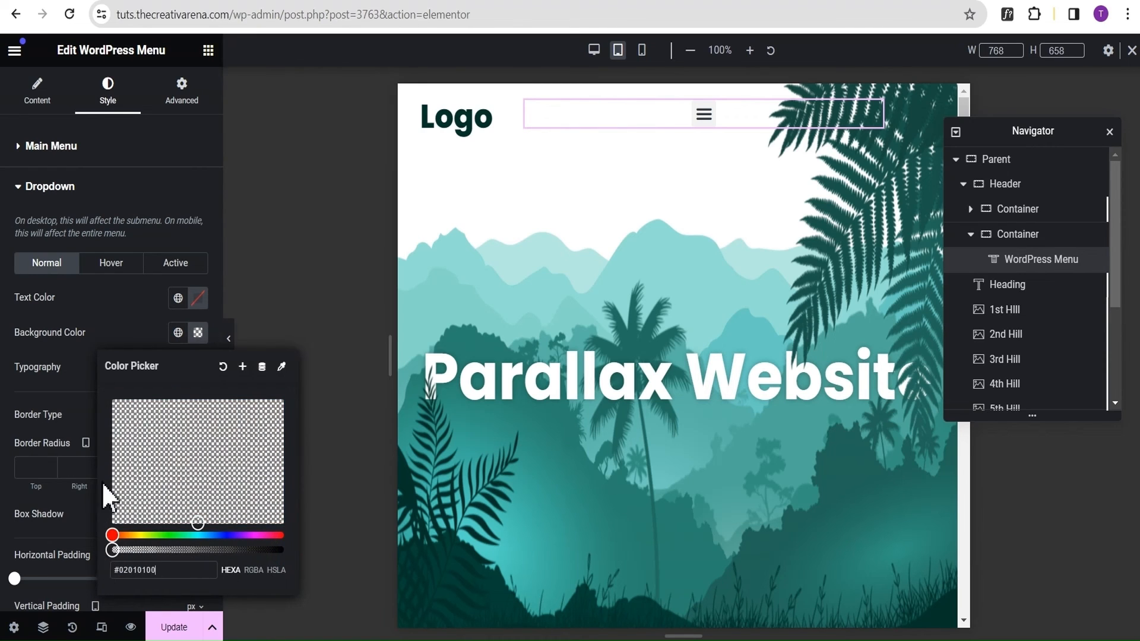
pyautogui.click(97, 315)
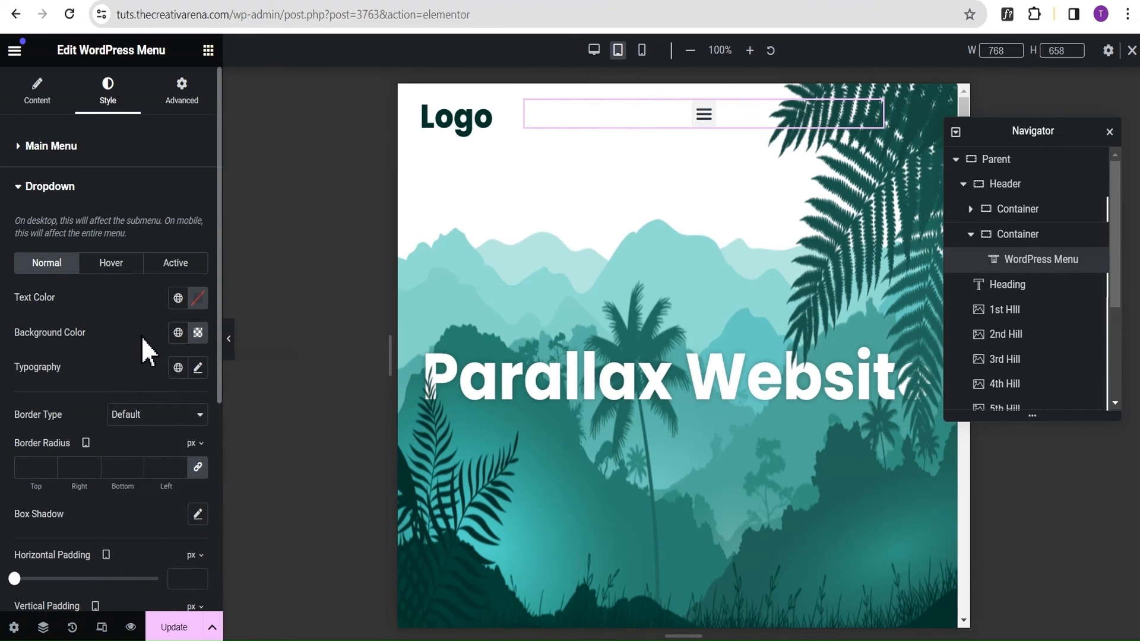
# Expand the header's hamburger menu on the page and set its dropdown typography size to 18 px.
pyautogui.click(705, 116)
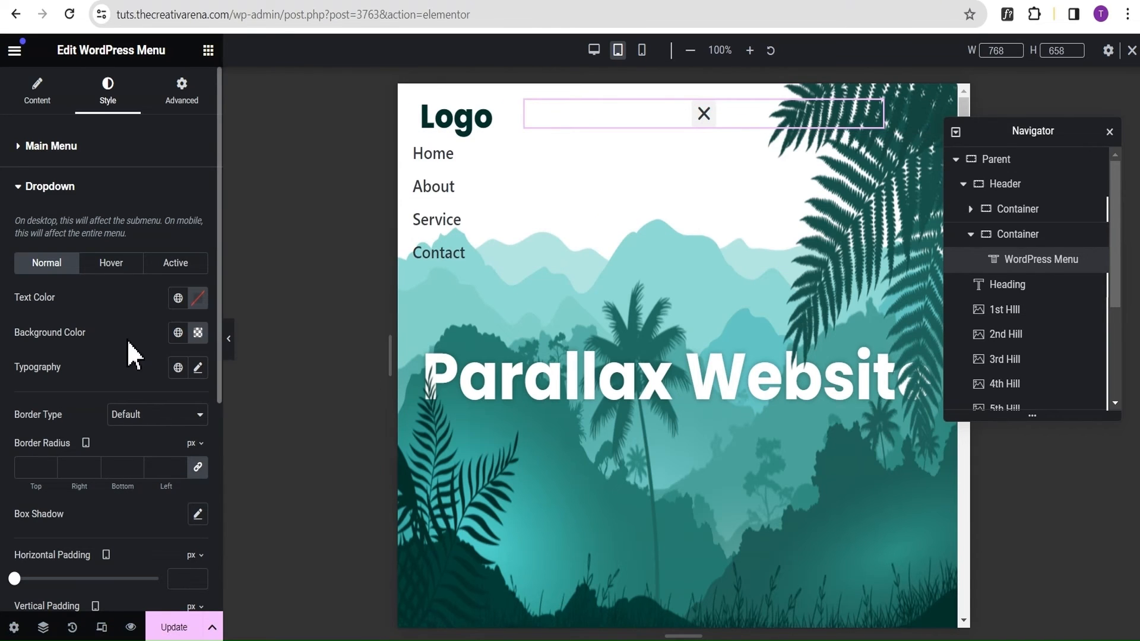
pyautogui.click(197, 368)
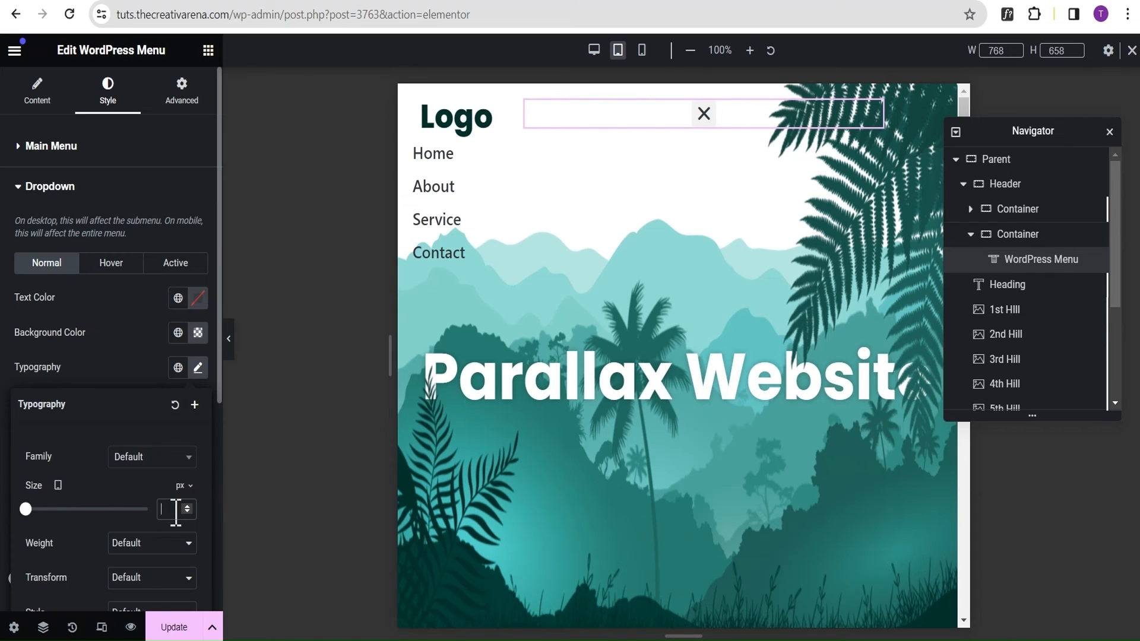
pyautogui.write('18')
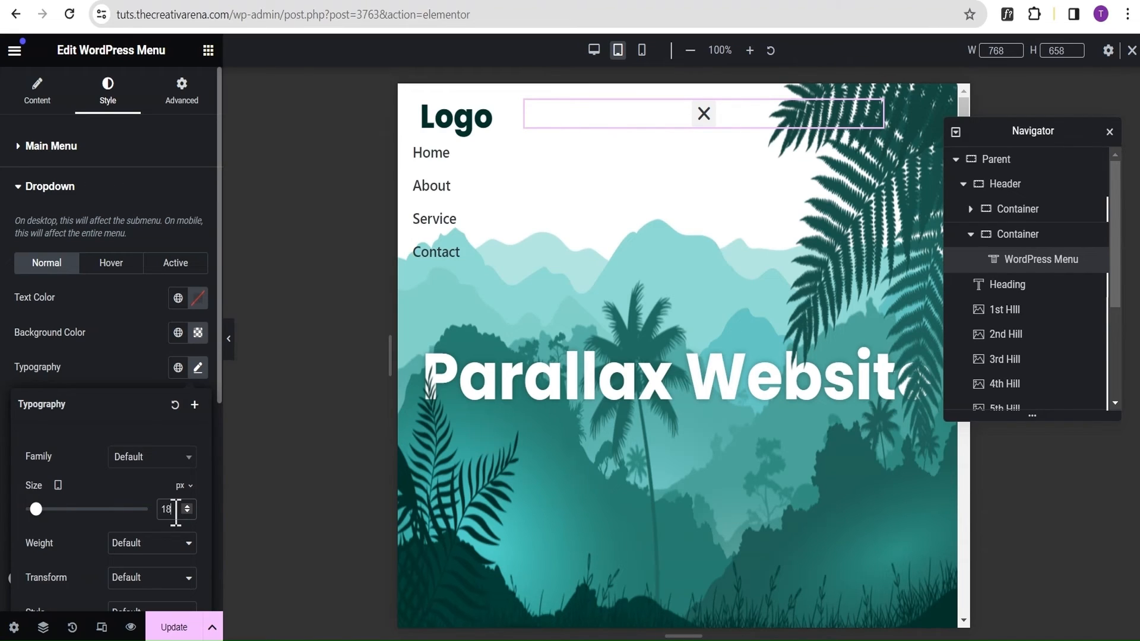
pyautogui.click(134, 361)
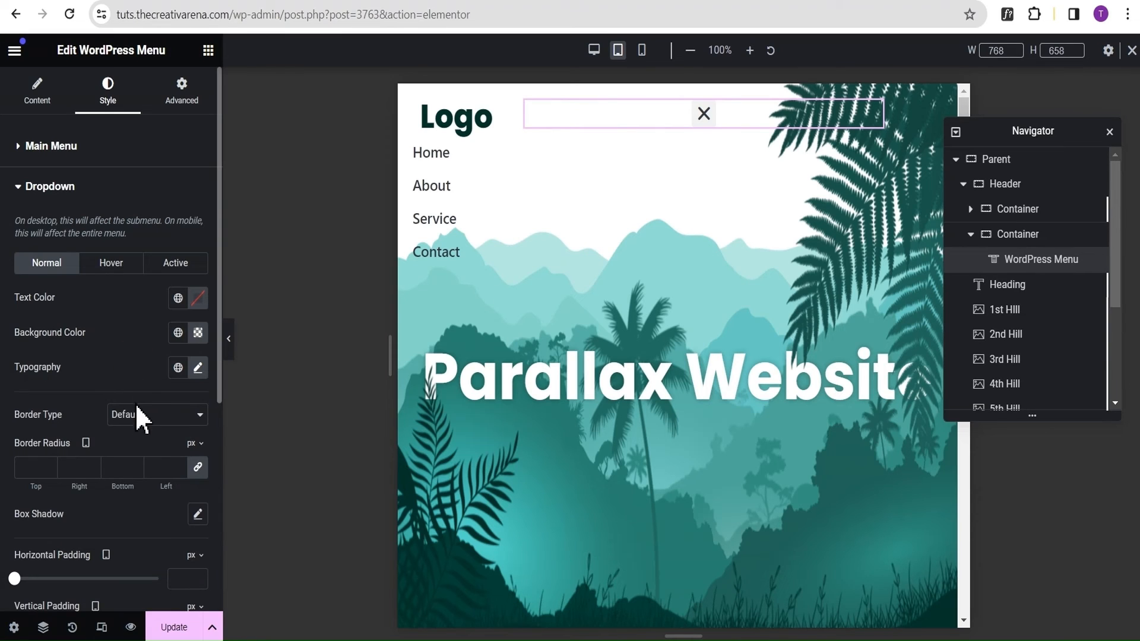
# Set the dropdown menu's hover text colour to white, #FFFFFF.
pyautogui.click(107, 265)
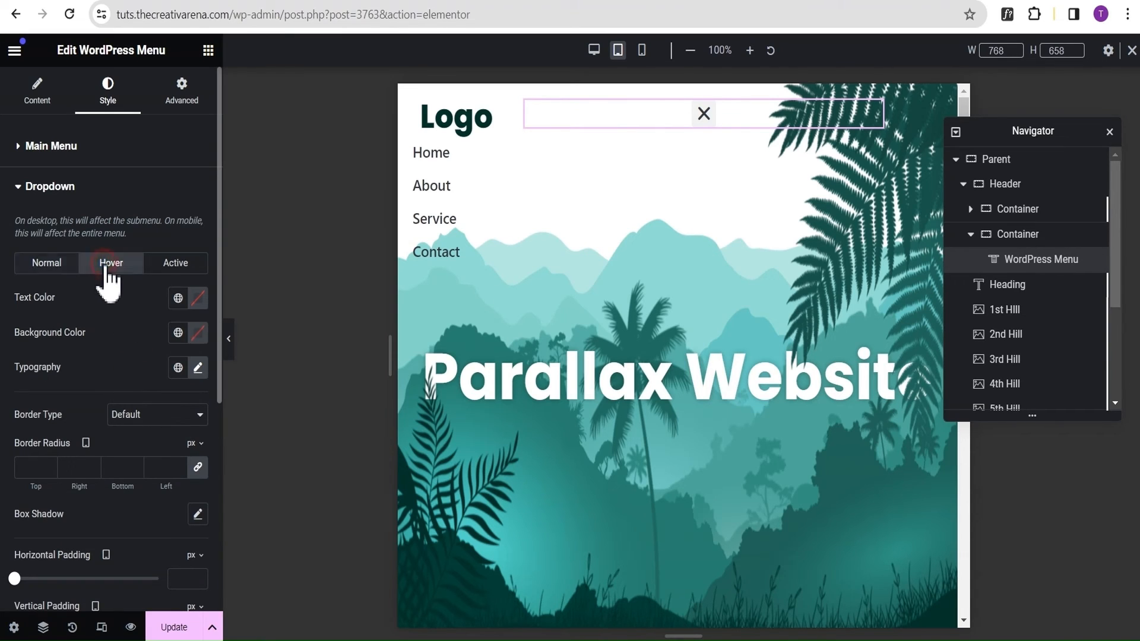
pyautogui.click(198, 300)
pyautogui.moveTo(193, 478); pyautogui.dragTo(89, 331)
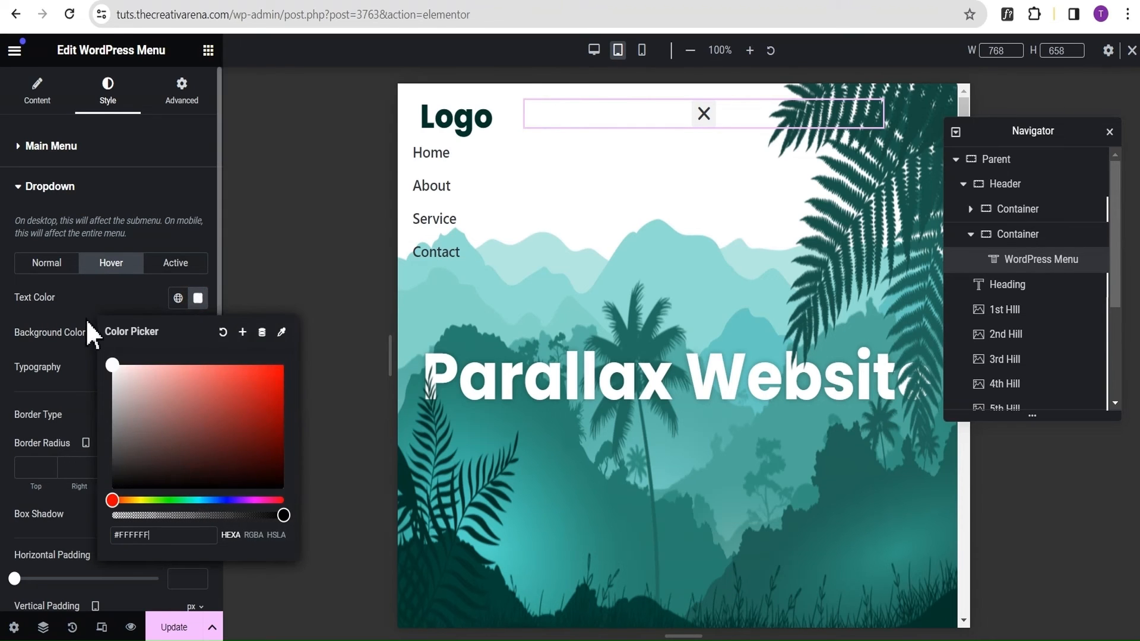
pyautogui.click(79, 307)
# Set the dropdown menu's hover background colour to #003329, test it on the menu items, and check the active-state colours.
pyautogui.click(199, 337)
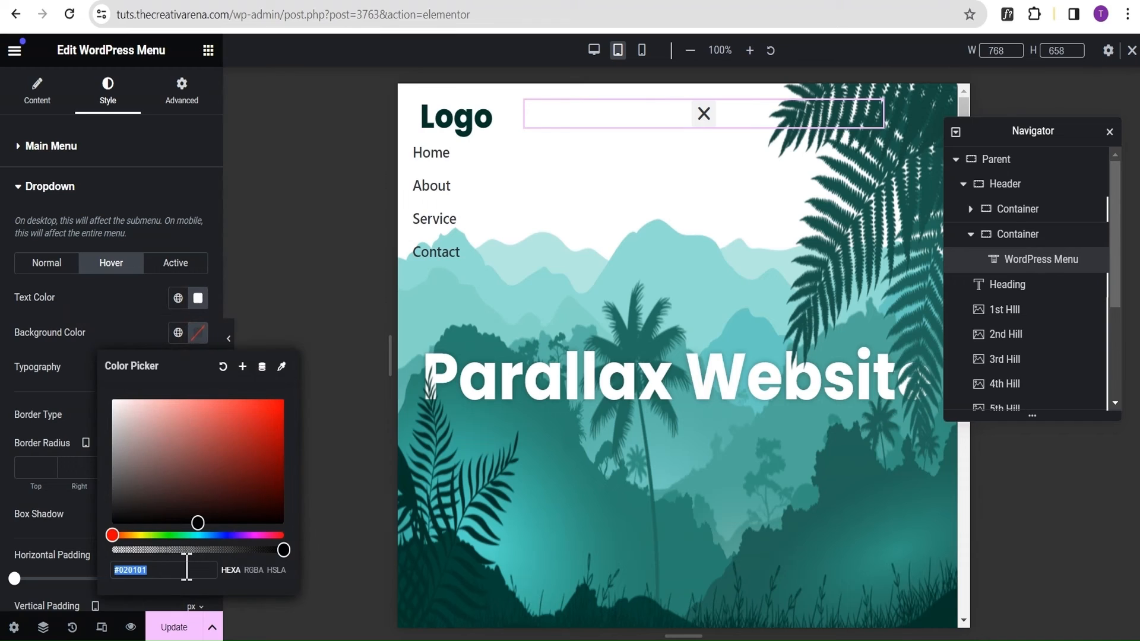
pyautogui.write('0033')
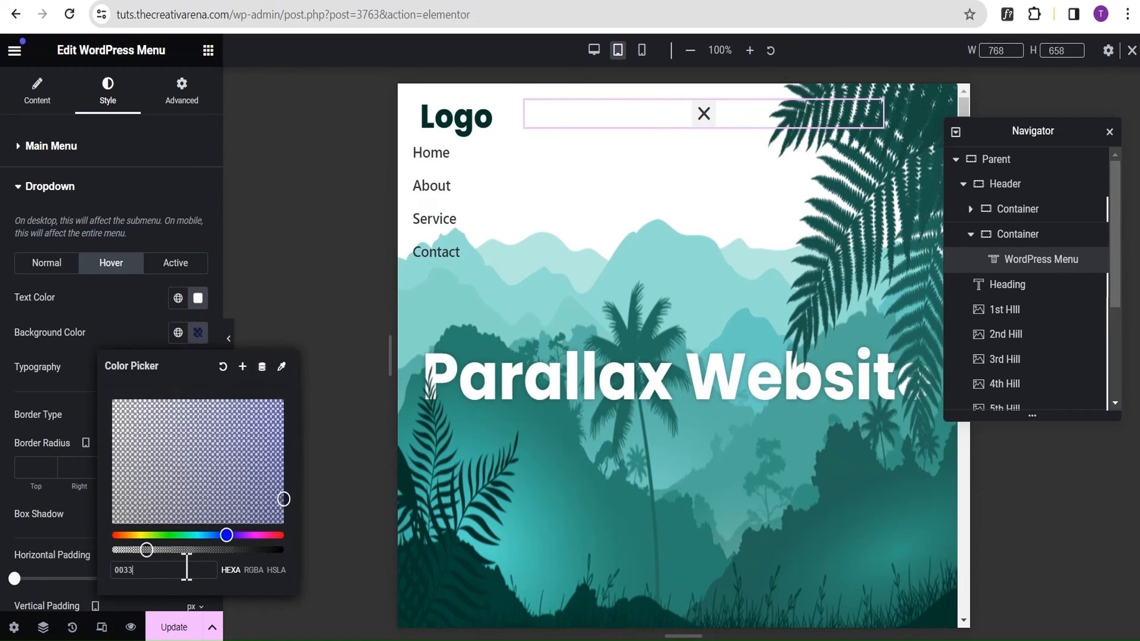
pyautogui.write('29')
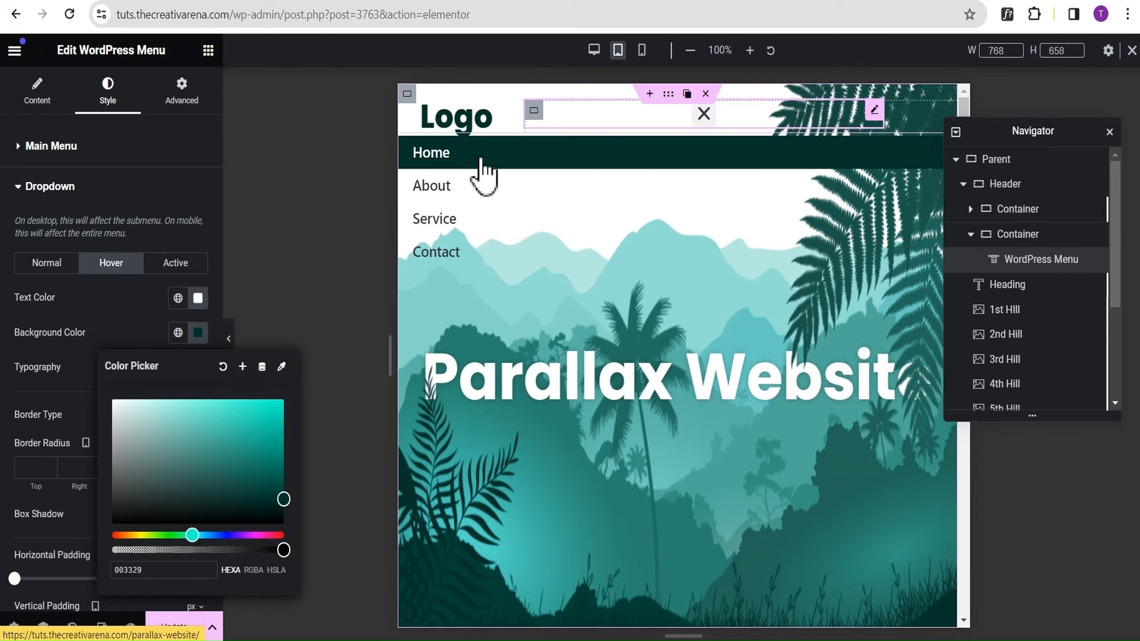
pyautogui.click(126, 307)
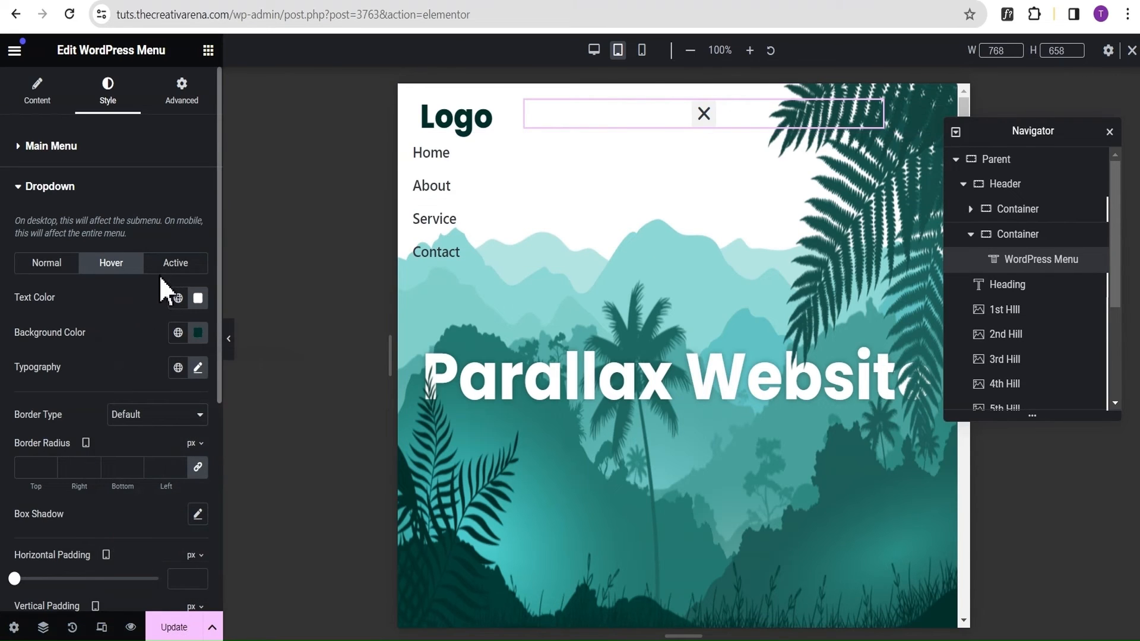
pyautogui.click(171, 265)
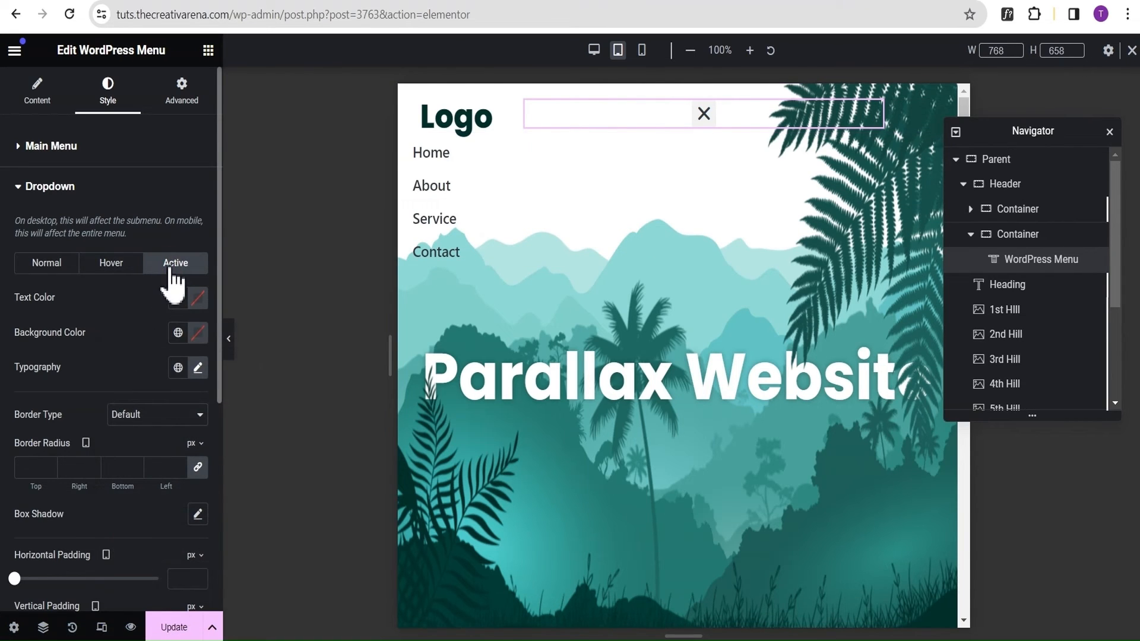
pyautogui.click(112, 272)
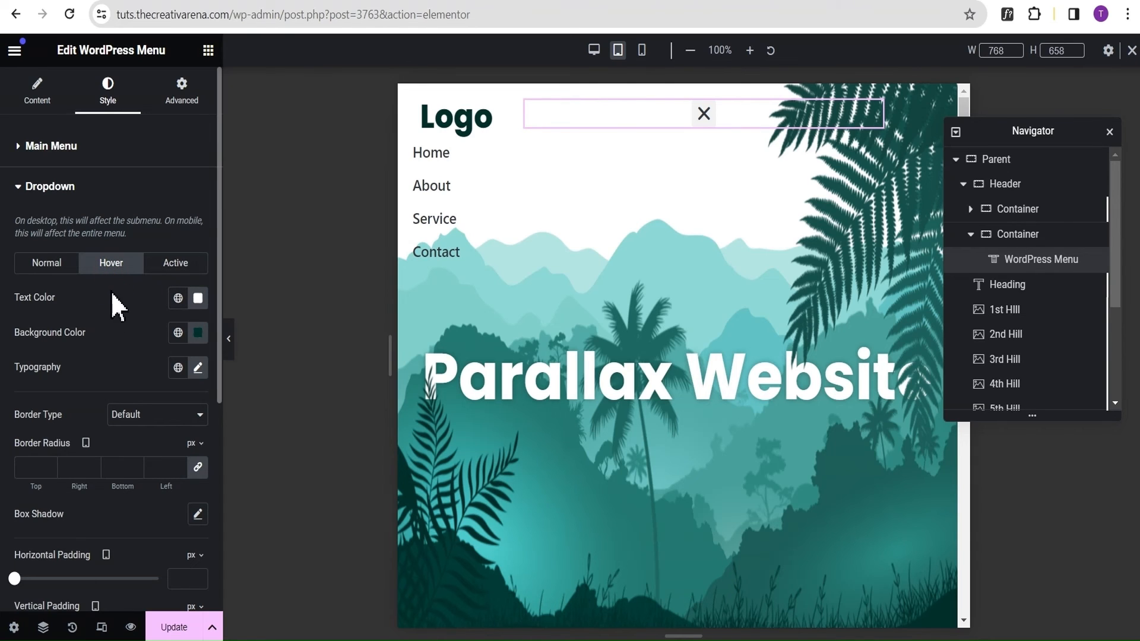
# Set the dropdown items' horizontal padding to 30 px, preview the menu without the editing panel, and collapse the menu.
pyautogui.scroll(-3, 102, 367)
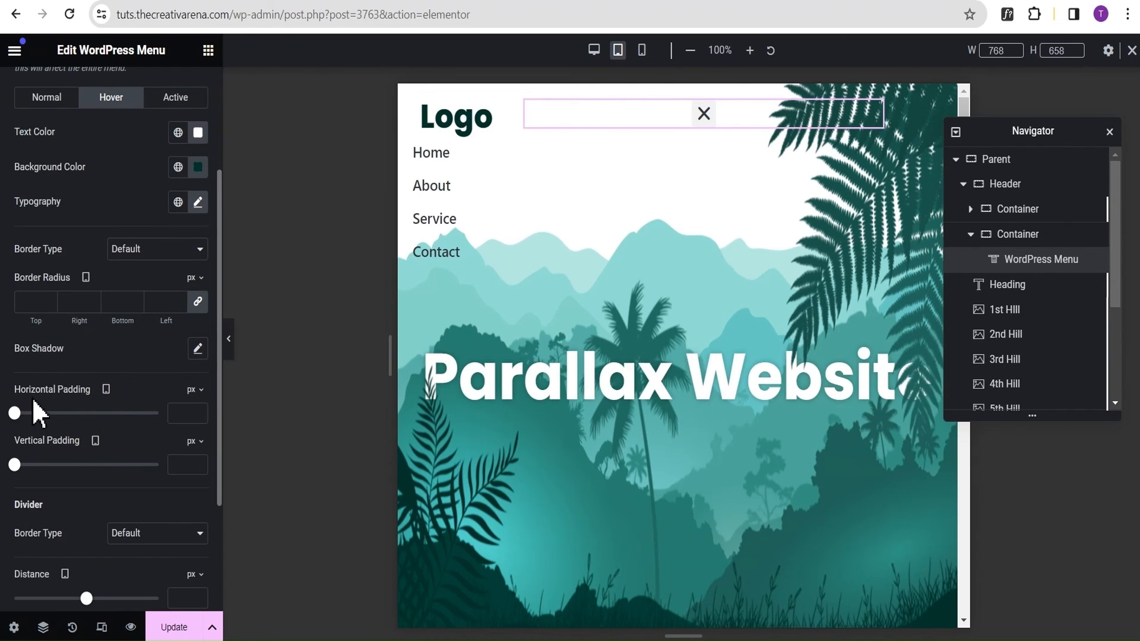
pyautogui.click(185, 418)
pyautogui.write('30')
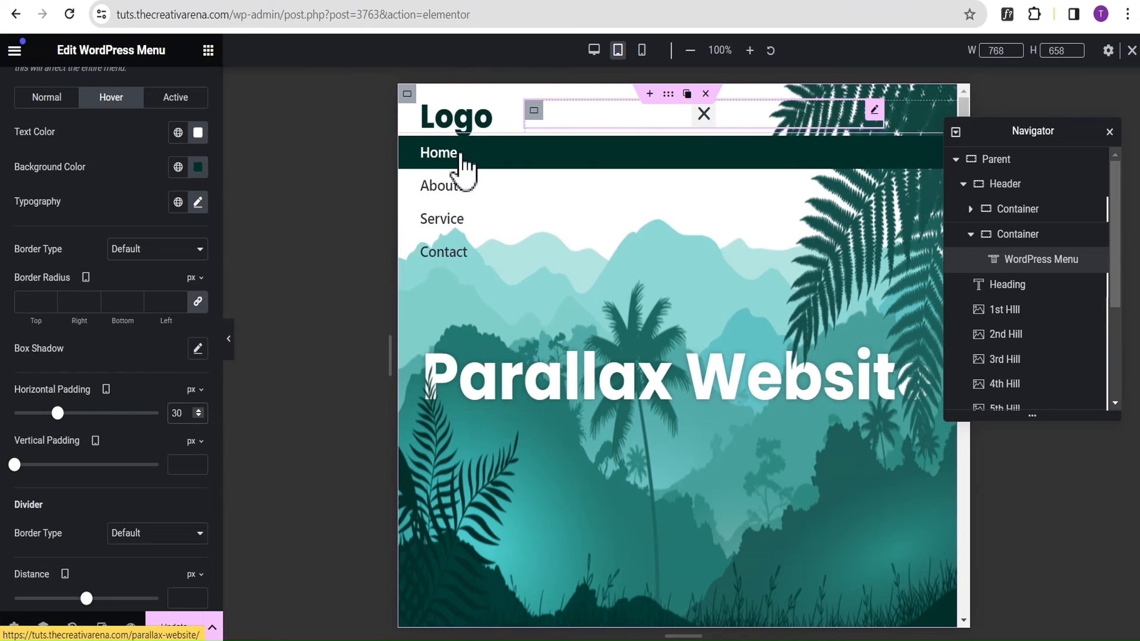
pyautogui.click(229, 340)
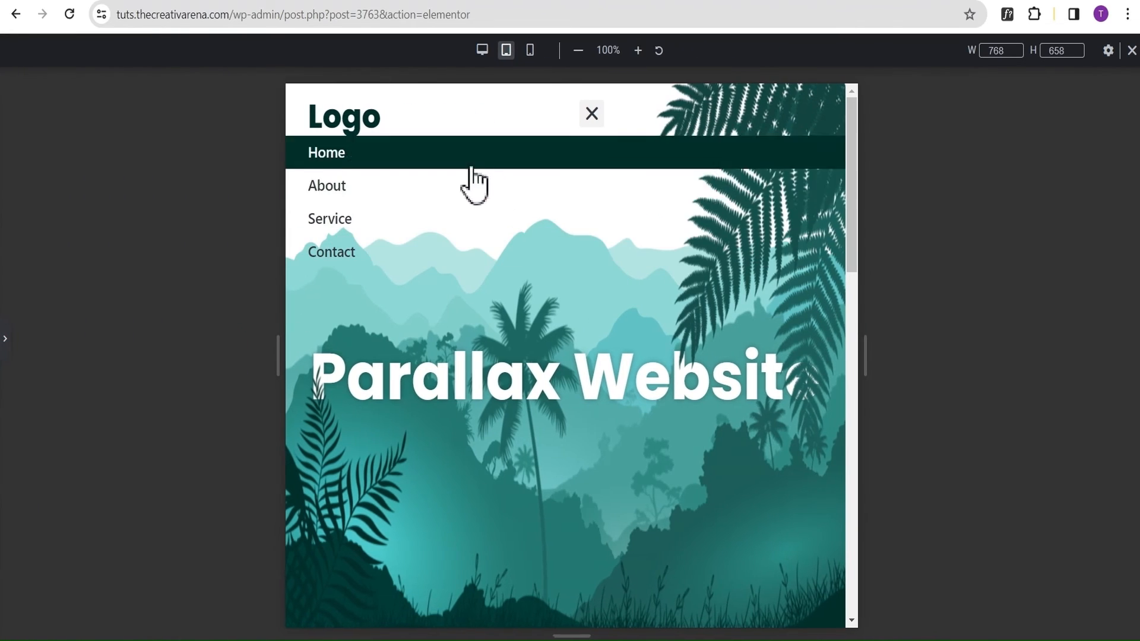
pyautogui.click(591, 114)
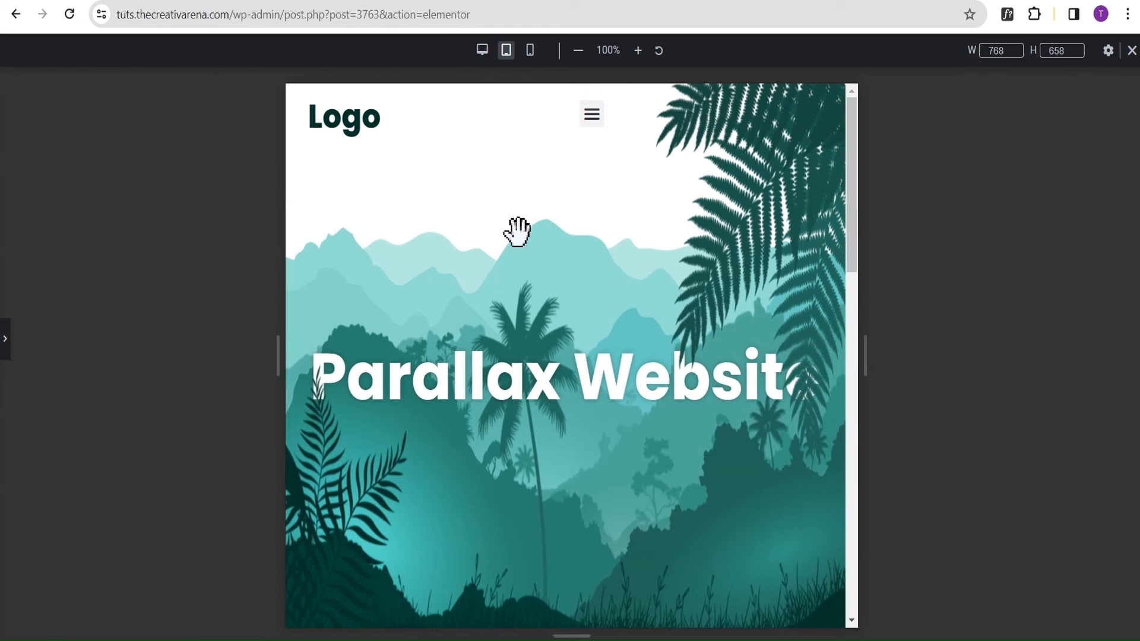
pyautogui.click(5, 341)
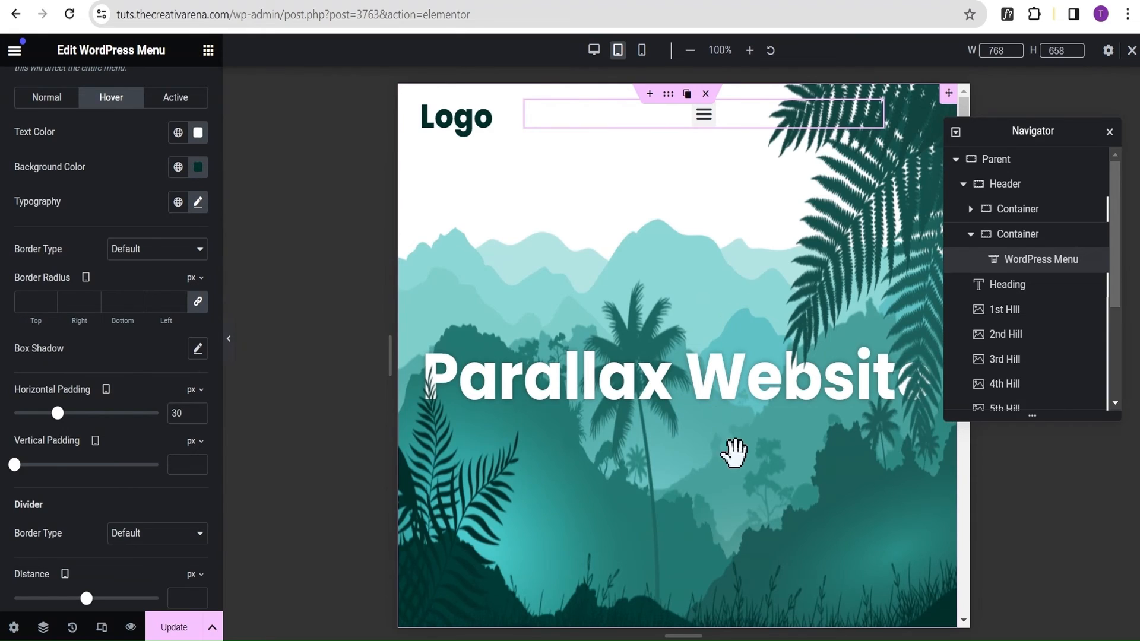
# Set the typography size of the Parallax Website heading to 3 em for the tablet view.
pyautogui.click(971, 234)
pyautogui.click(1016, 261)
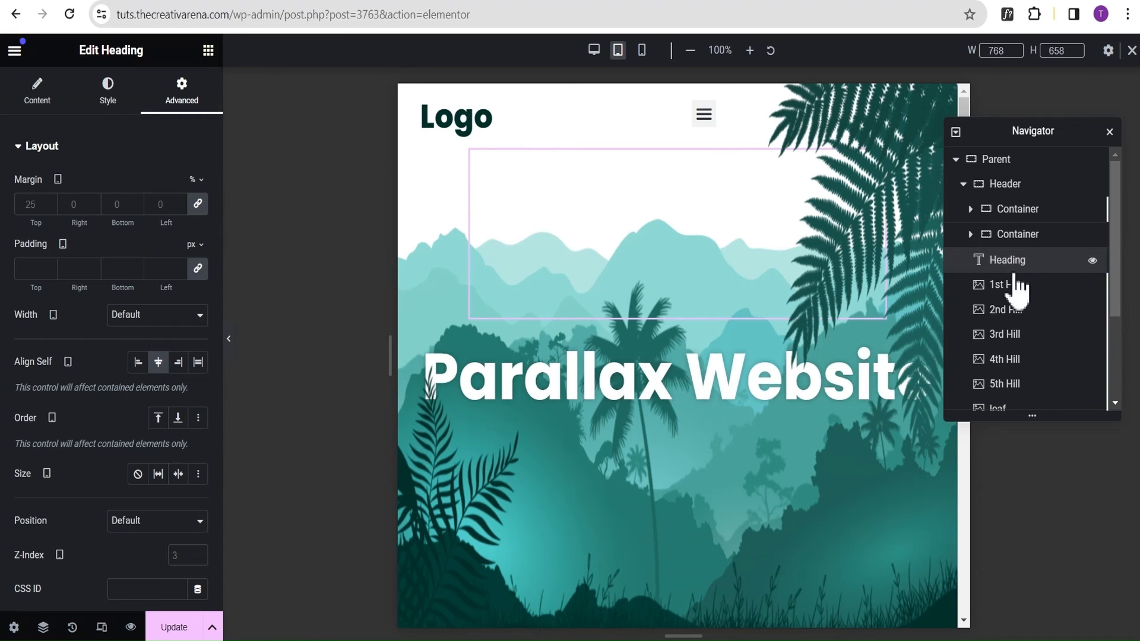
pyautogui.click(114, 108)
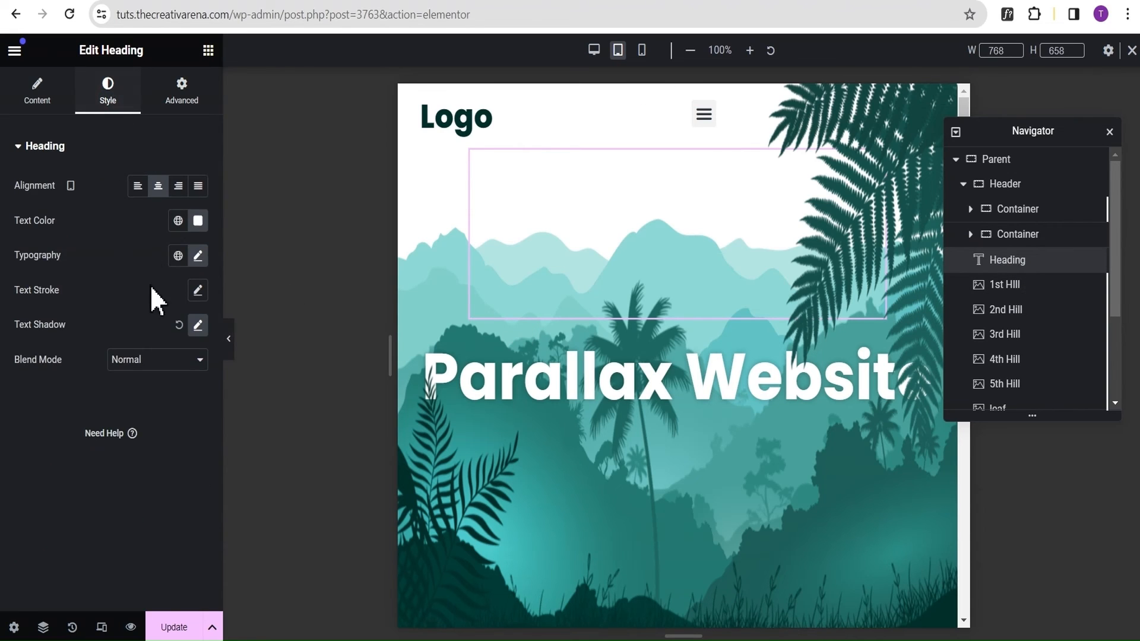
pyautogui.click(197, 259)
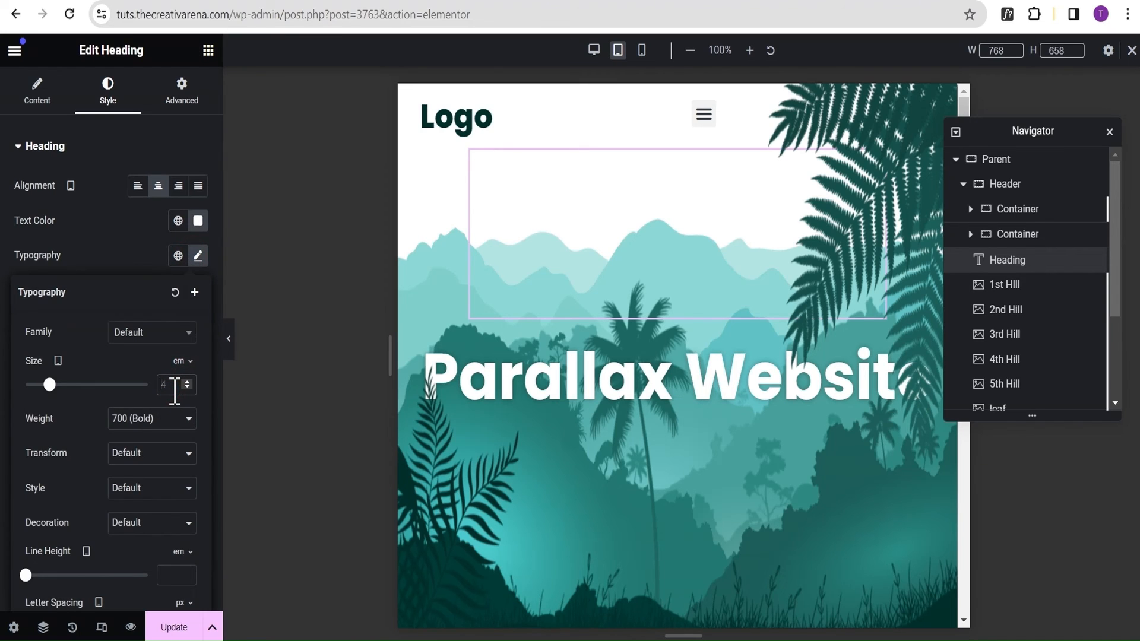
pyautogui.write('3')
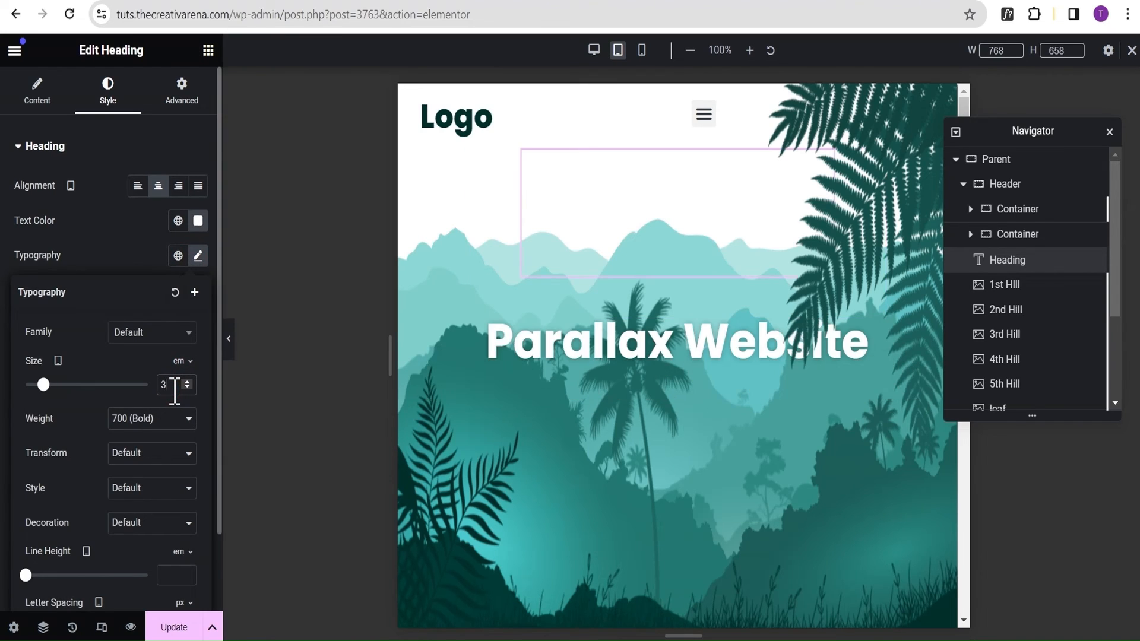
# Preview the tablet page without the editing panel, scrolling through the hero to examine the heading and the layers' parallax movement.
pyautogui.click(232, 342)
pyautogui.scroll(-3, 603, 193)
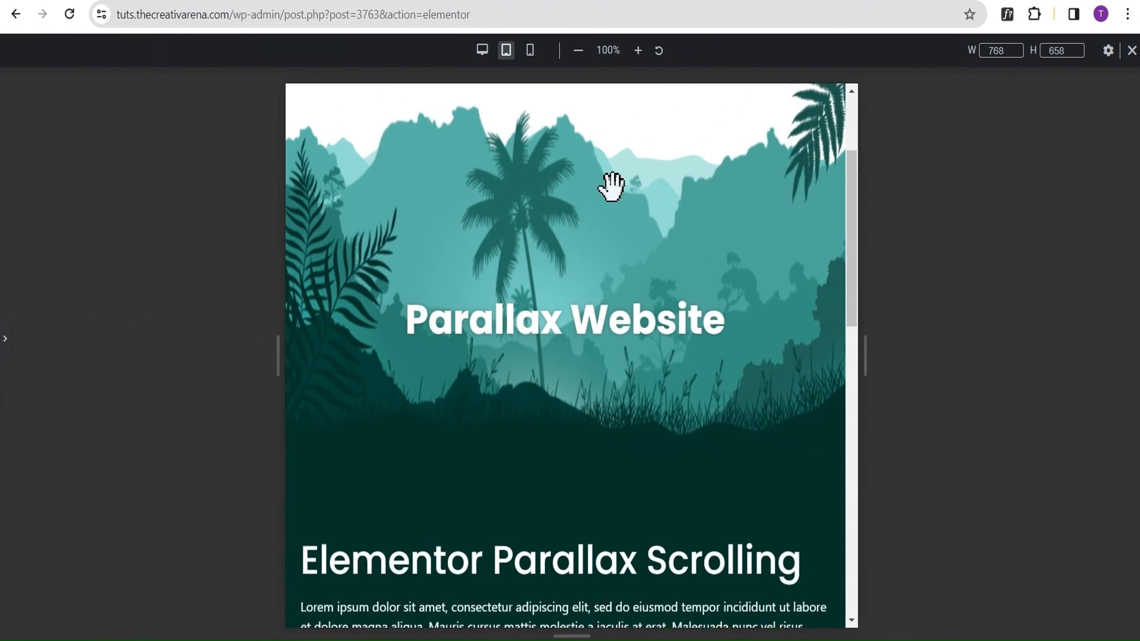
pyautogui.scroll(-3, 615, 187)
pyautogui.scroll(6, 624, 187)
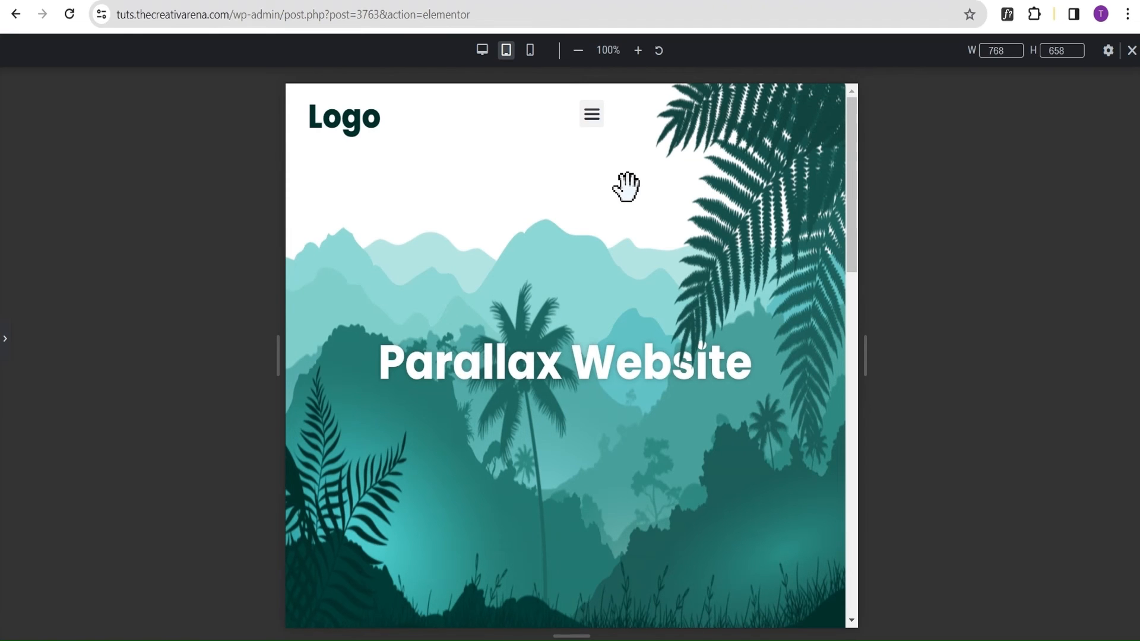
pyautogui.scroll(-5, 616, 250)
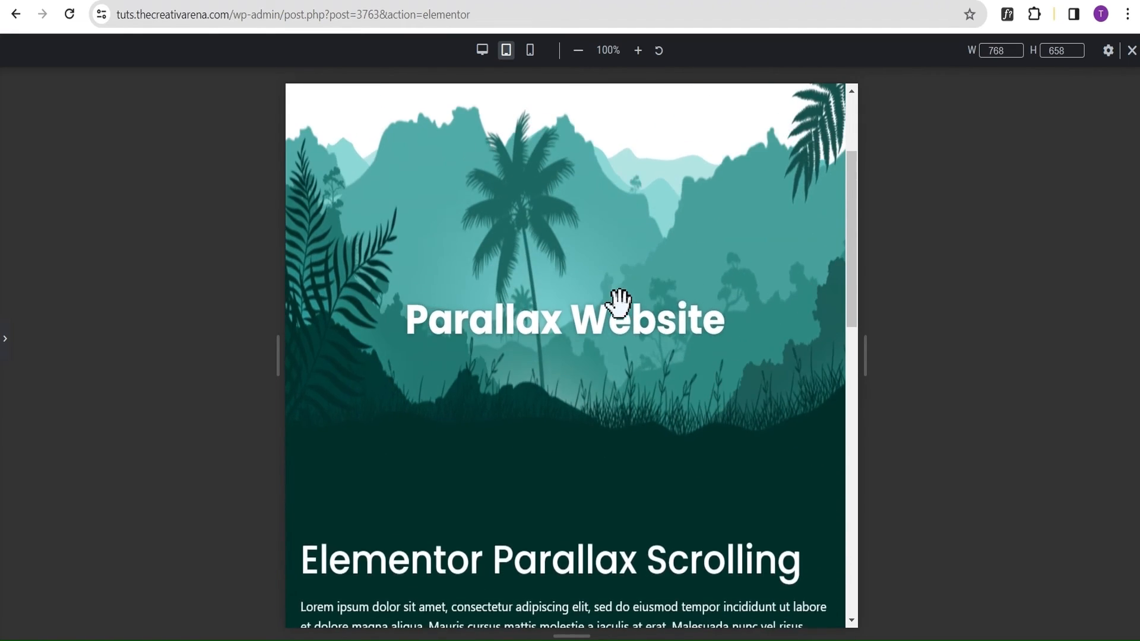
pyautogui.scroll(2, 618, 311)
pyautogui.scroll(-2, 606, 360)
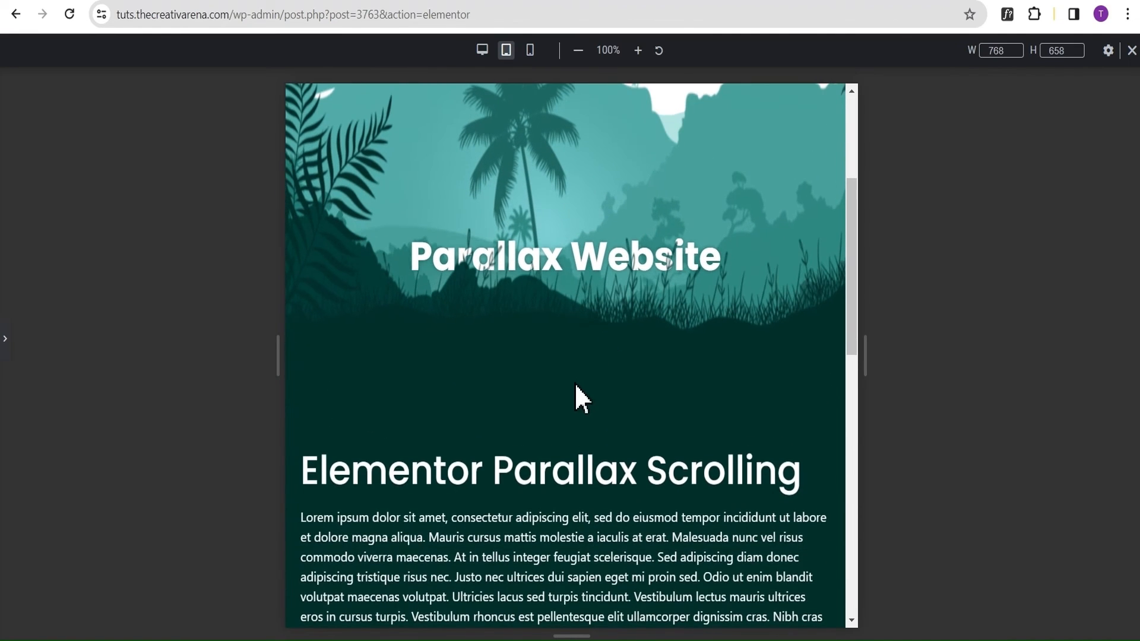
pyautogui.scroll(5, 581, 224)
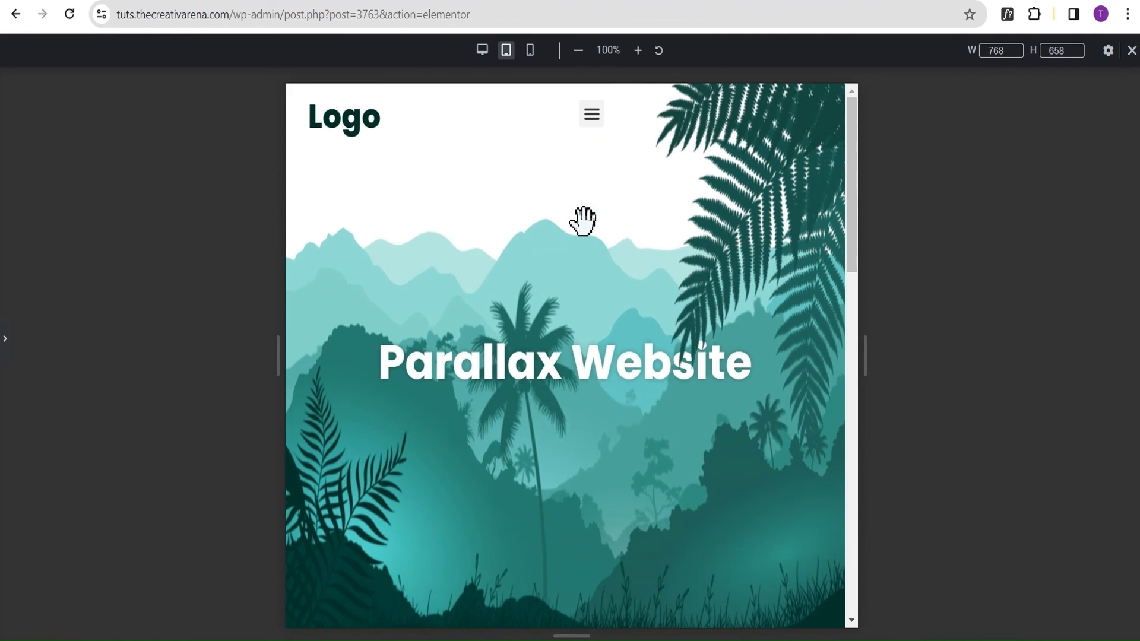
pyautogui.scroll(-5, 583, 221)
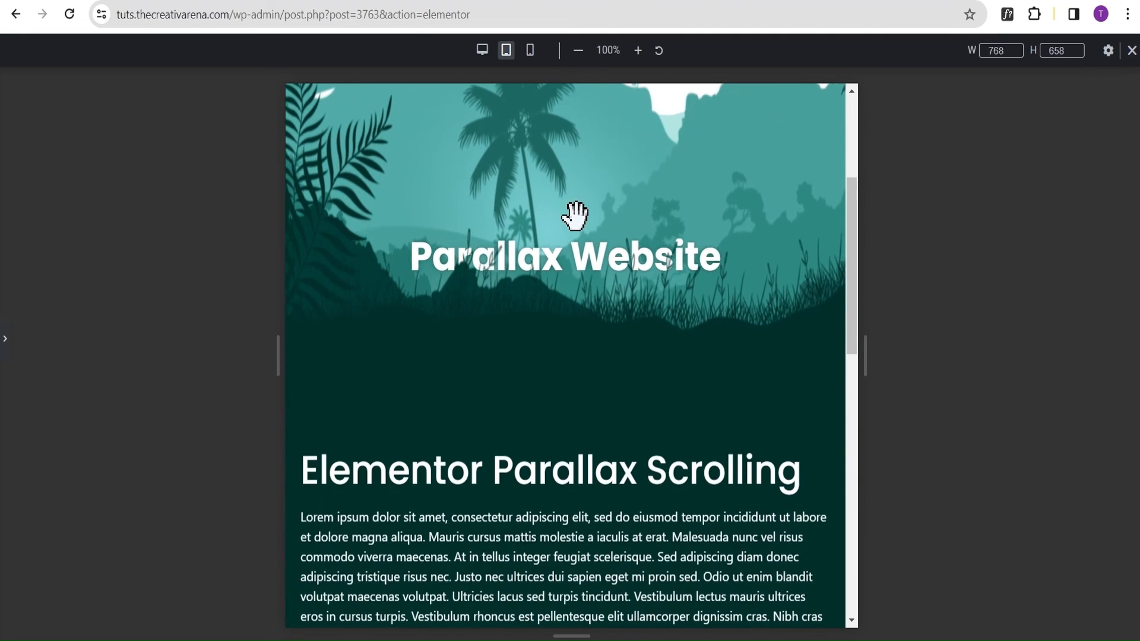
pyautogui.click(6, 350)
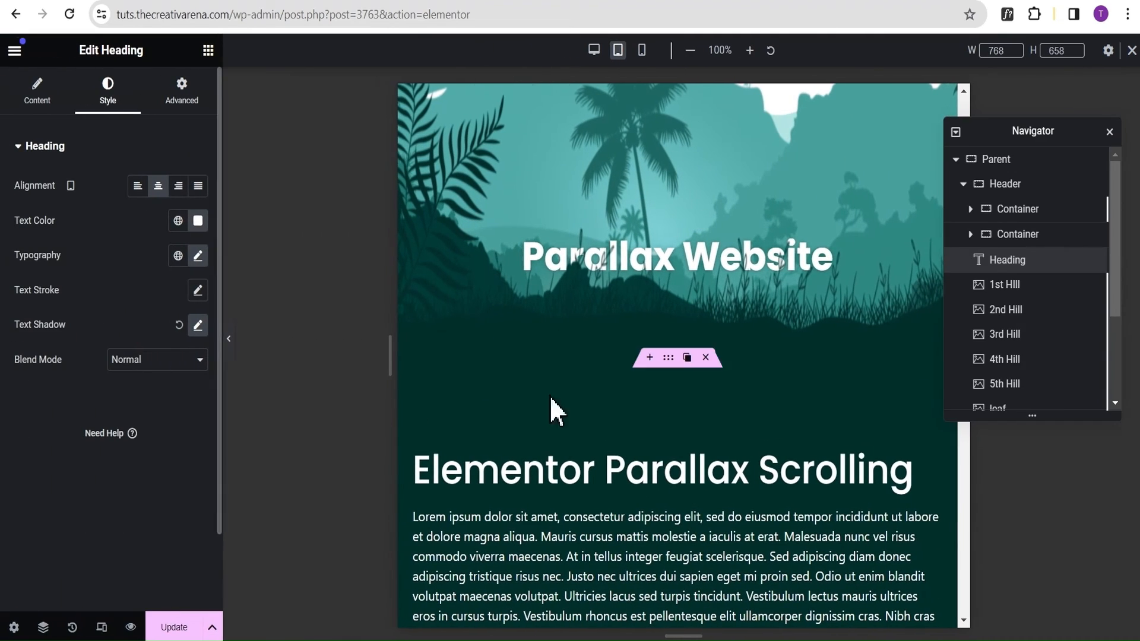
# Unlink the margin values of the text container below the hero and set its tablet top margin to -80 px.
pyautogui.click(963, 189)
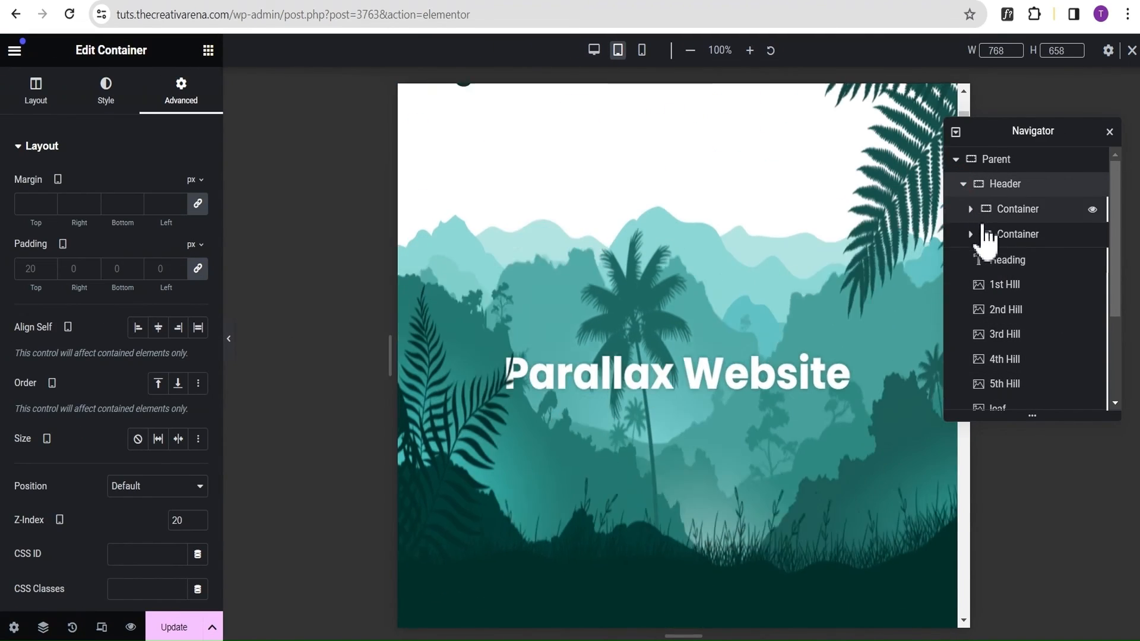
pyautogui.click(955, 158)
pyautogui.click(1003, 188)
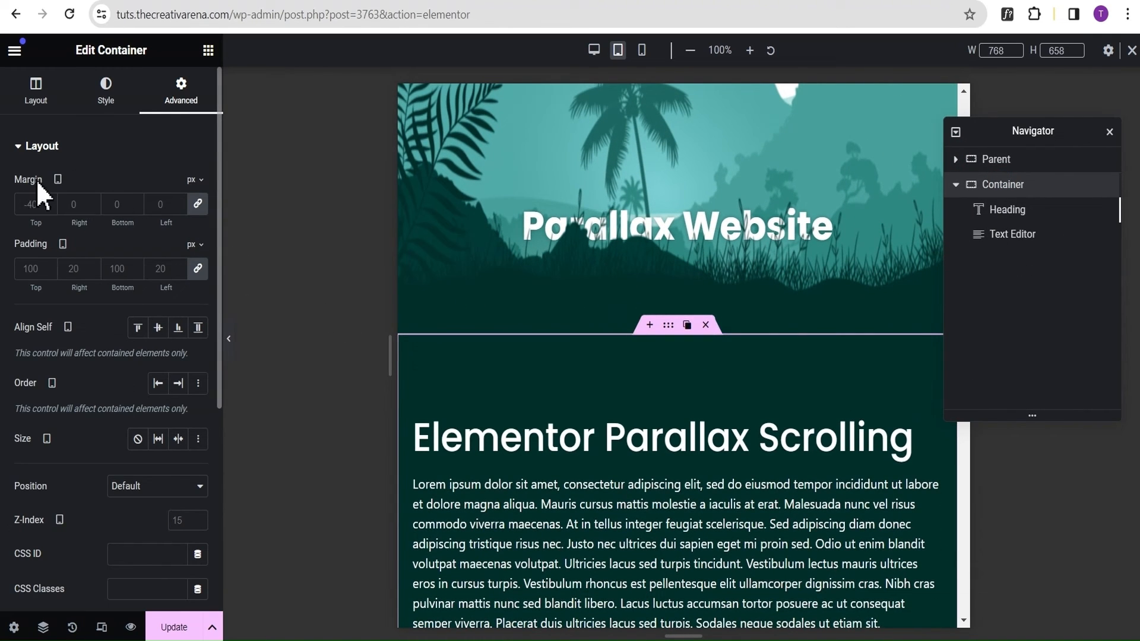
pyautogui.click(199, 205)
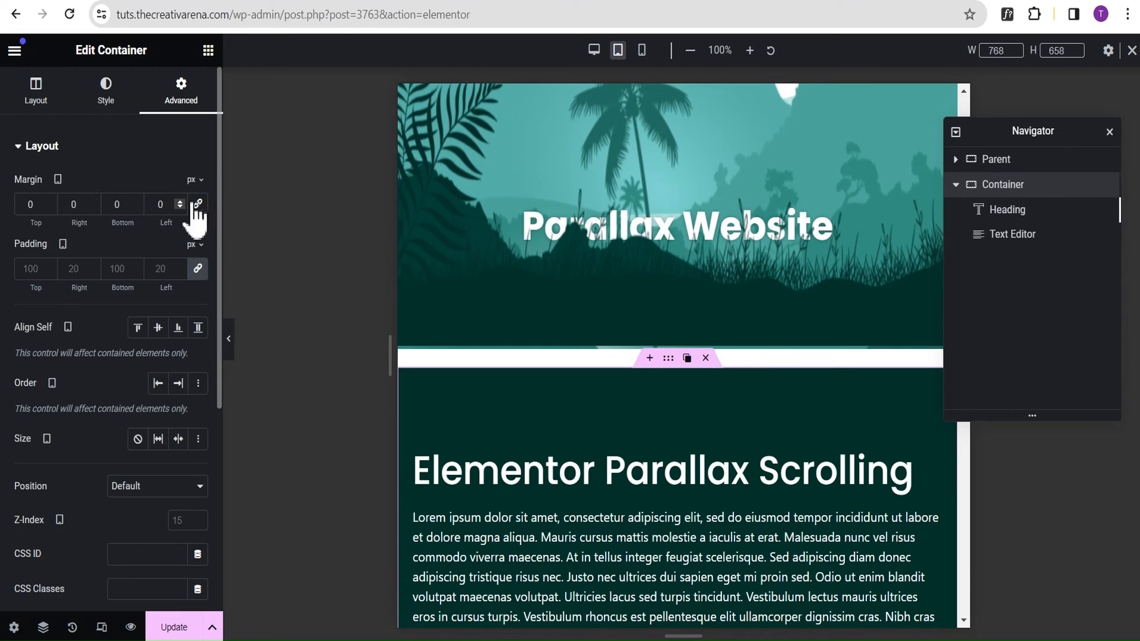
pyautogui.click(48, 208)
pyautogui.click(49, 208)
pyautogui.click(48, 207)
pyautogui.click(48, 208)
pyautogui.click(49, 208)
pyautogui.click(48, 208)
pyautogui.click(48, 208)
pyautogui.click(49, 207)
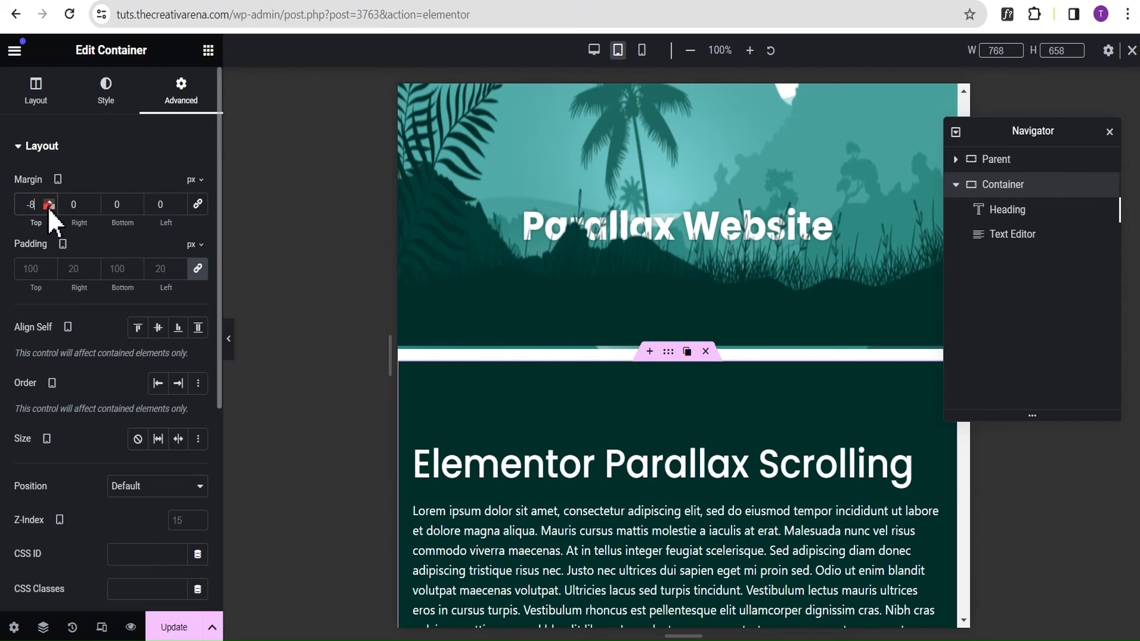
pyautogui.write('0')
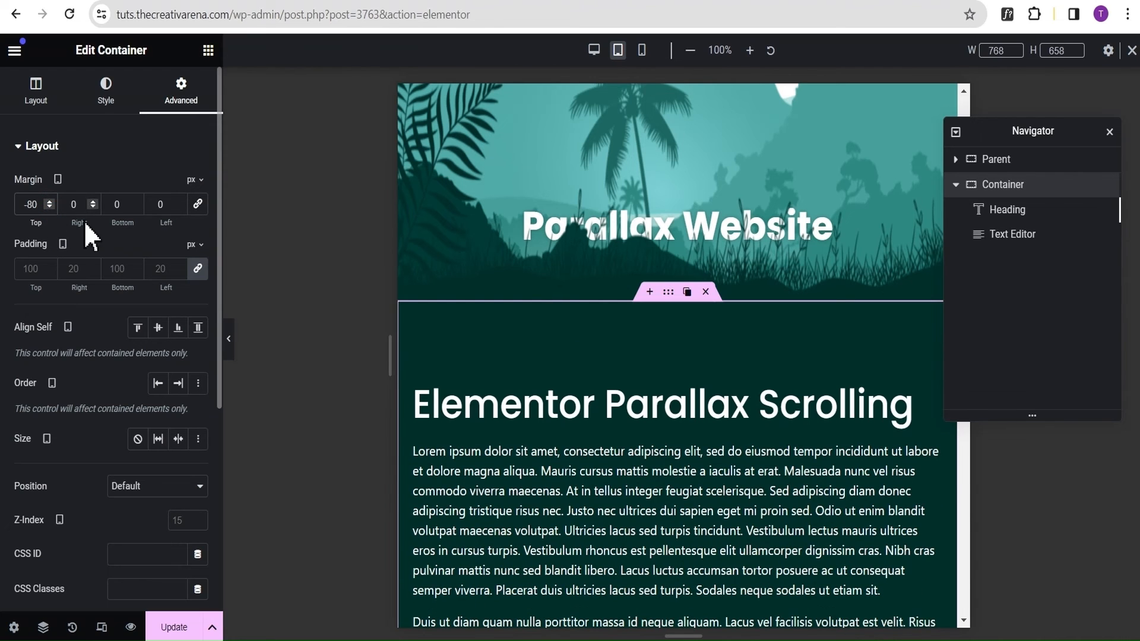
# Preview the tablet page without the editing panel, scrolling between the hero and text section to examine their transition.
pyautogui.click(232, 337)
pyautogui.scroll(5, 733, 201)
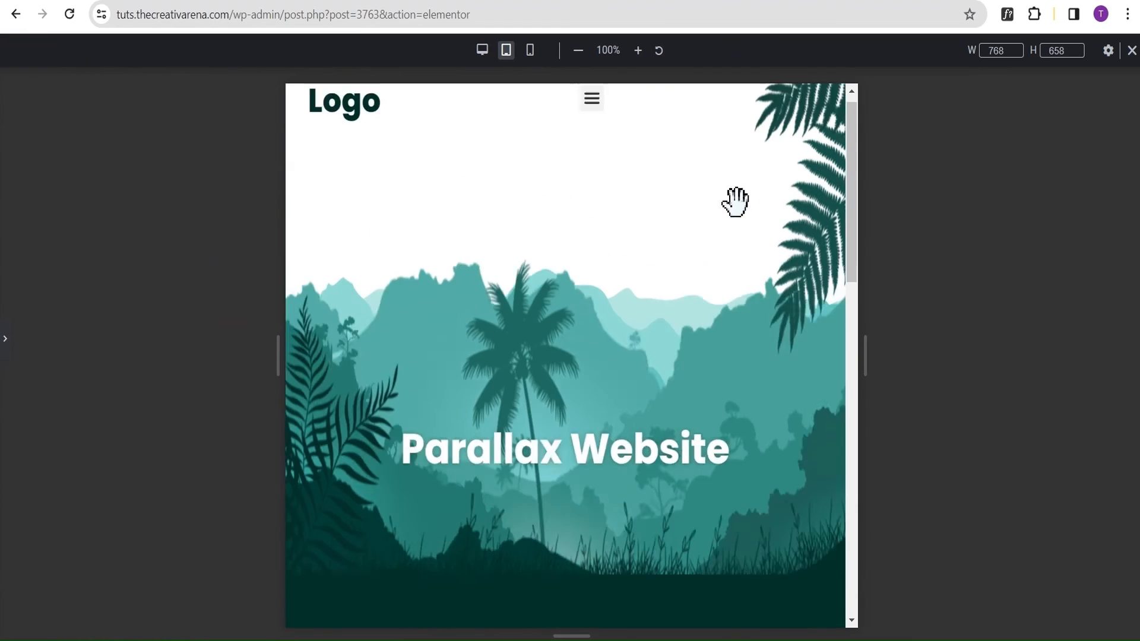
pyautogui.scroll(-6, 709, 196)
pyautogui.scroll(-3, 710, 196)
pyautogui.scroll(6, 718, 211)
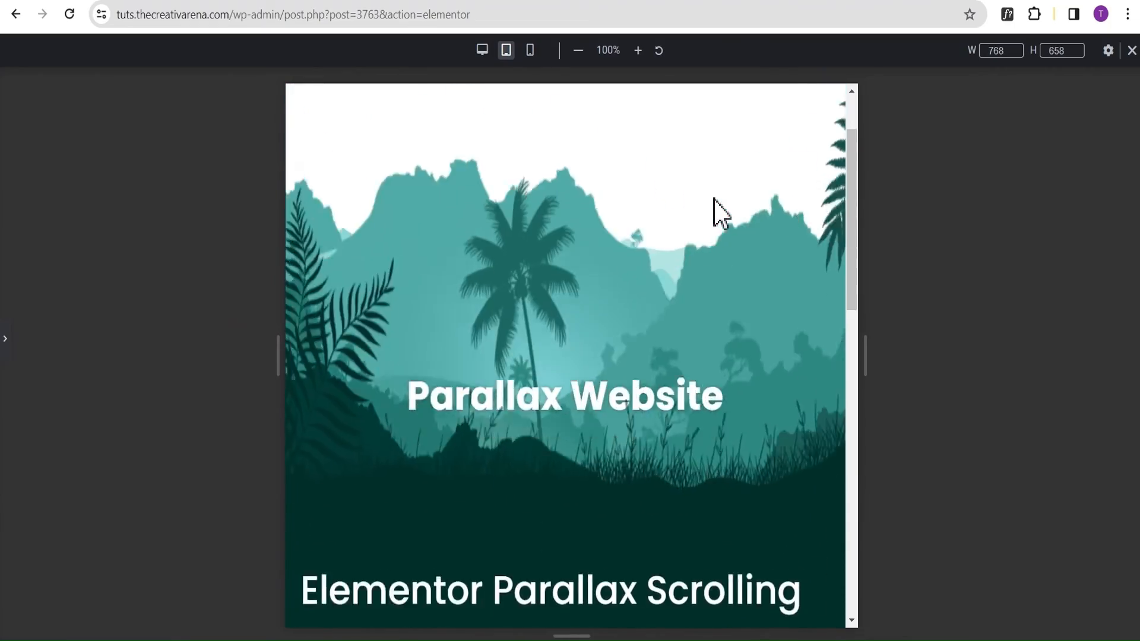
pyautogui.scroll(-2, 714, 200)
pyautogui.scroll(-3, 714, 198)
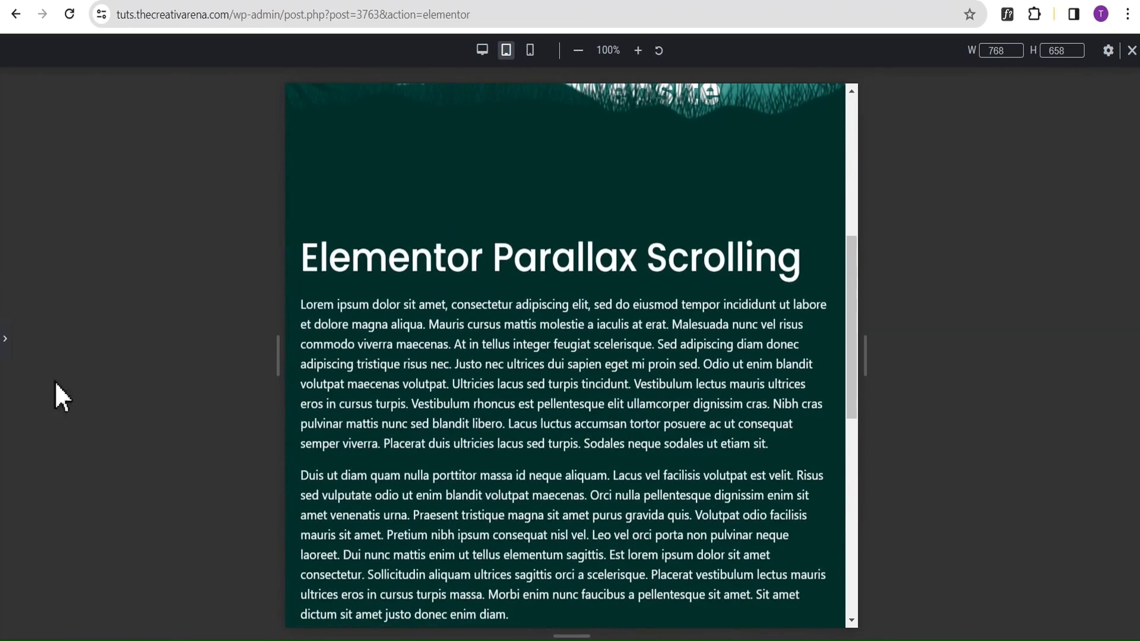
pyautogui.click(4, 345)
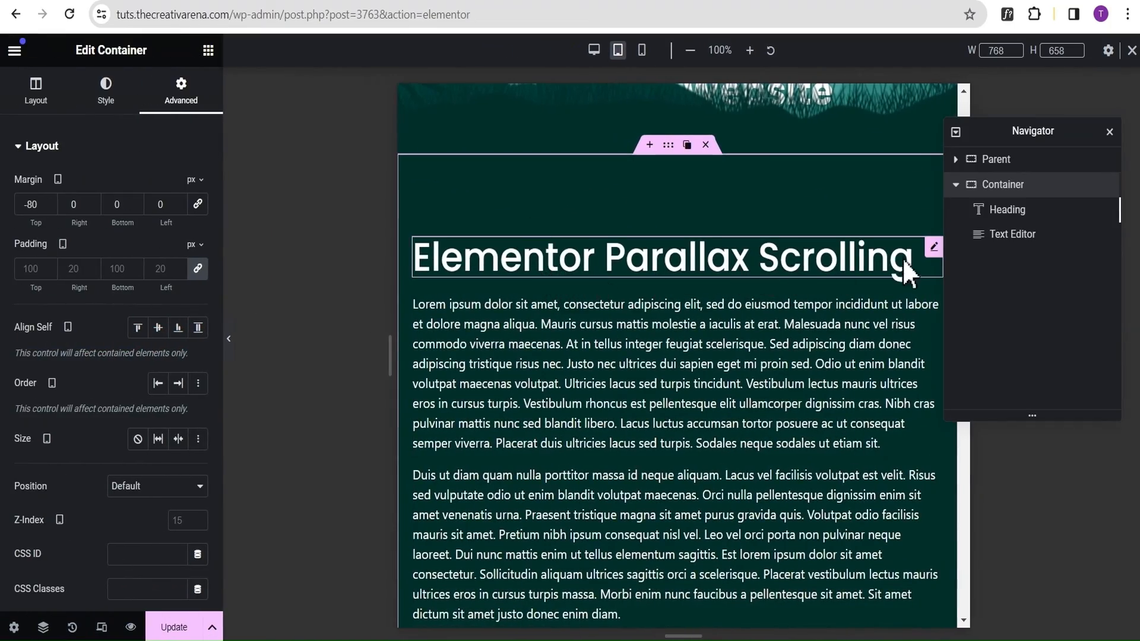
# Set the typography size of the Elementor Parallax Scrolling heading to 2 em for tablet and check it against the hero.
pyautogui.click(937, 254)
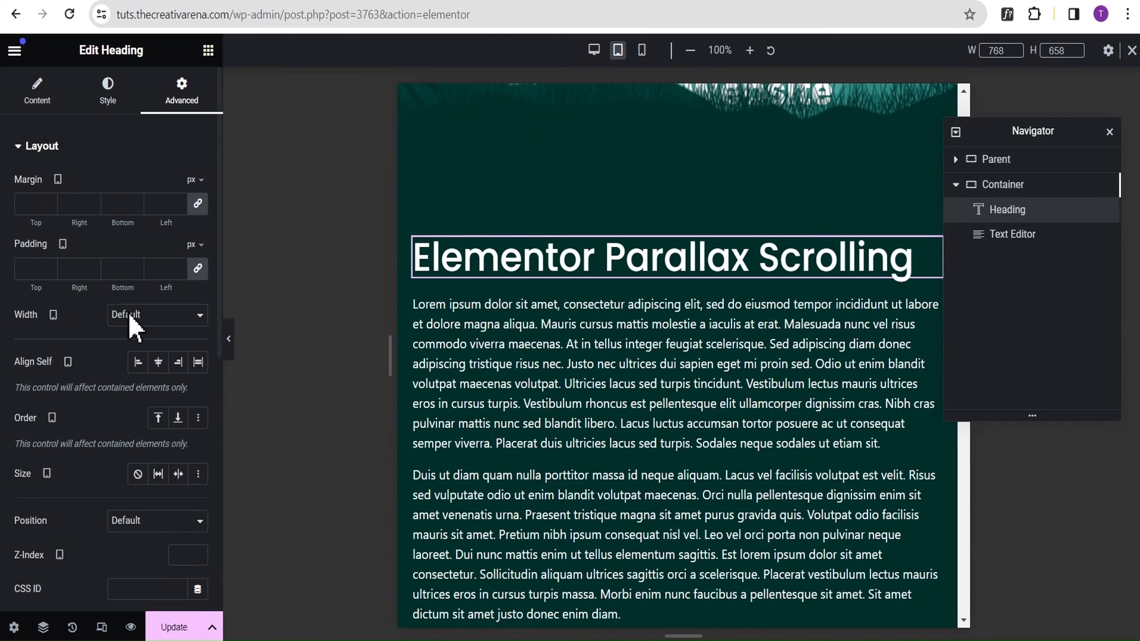
pyautogui.click(95, 99)
pyautogui.click(198, 256)
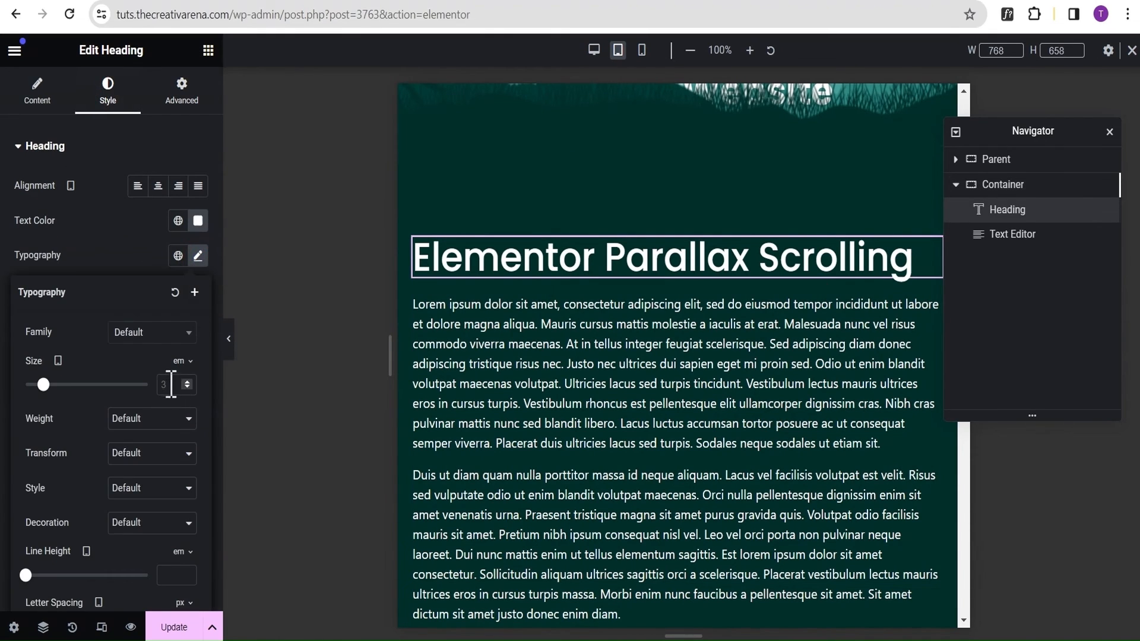
pyautogui.write('2')
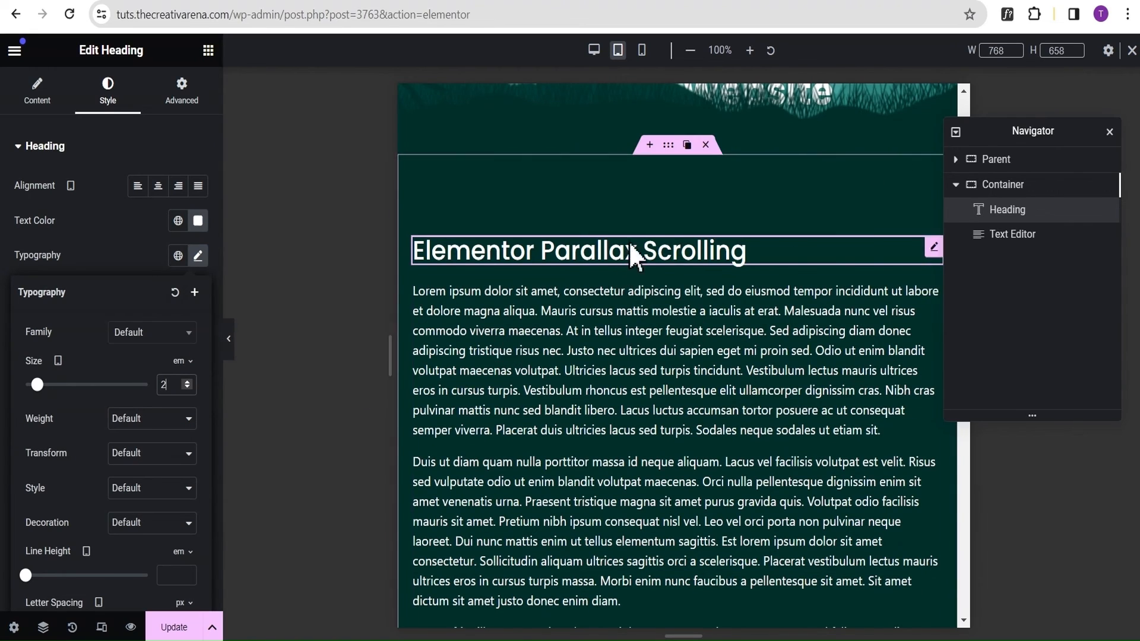
pyautogui.scroll(4, 641, 245)
pyautogui.scroll(4, 656, 243)
pyautogui.scroll(-5, 656, 244)
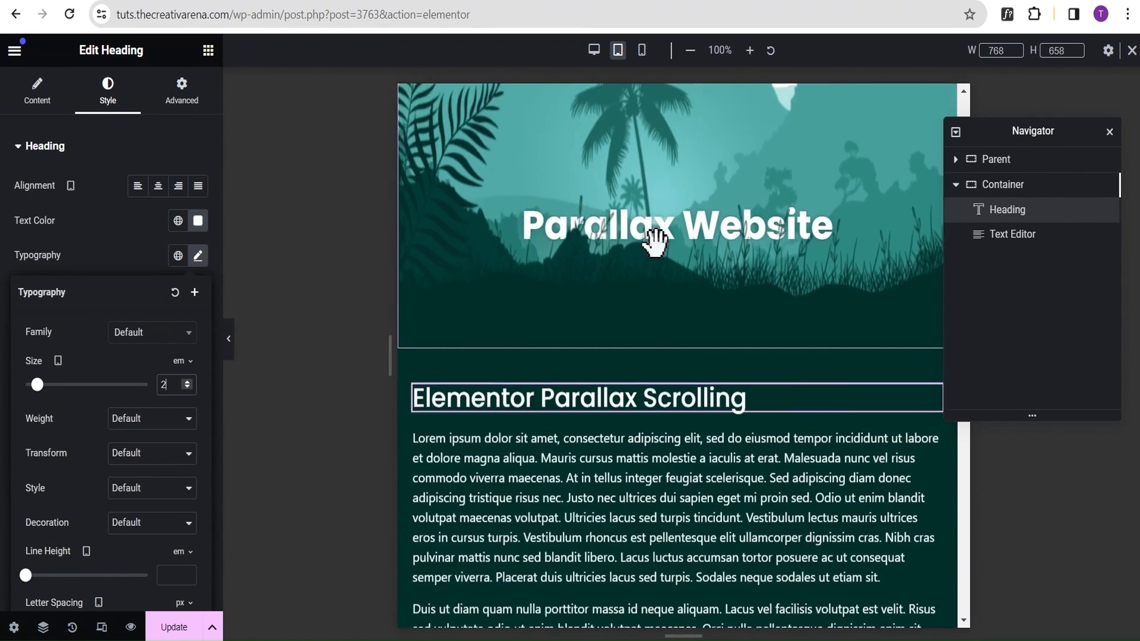
pyautogui.scroll(5, 656, 243)
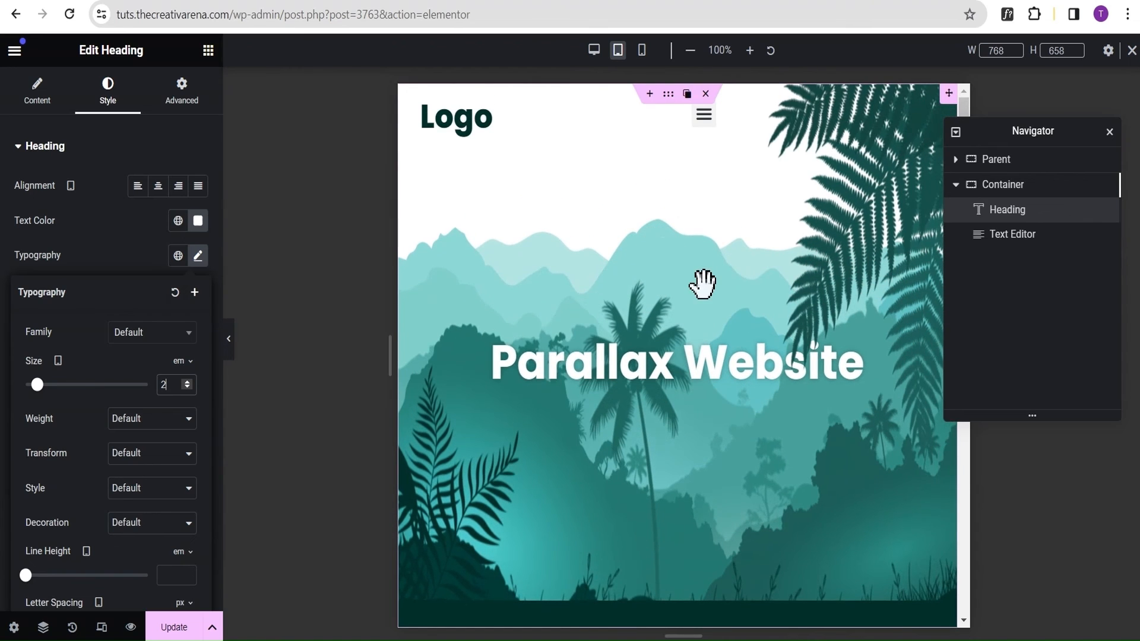
# Switch the responsive view to Mobile Portrait and look over the hero and the text section.
pyautogui.click(642, 51)
pyautogui.scroll(-1, 686, 219)
pyautogui.scroll(-3, 712, 232)
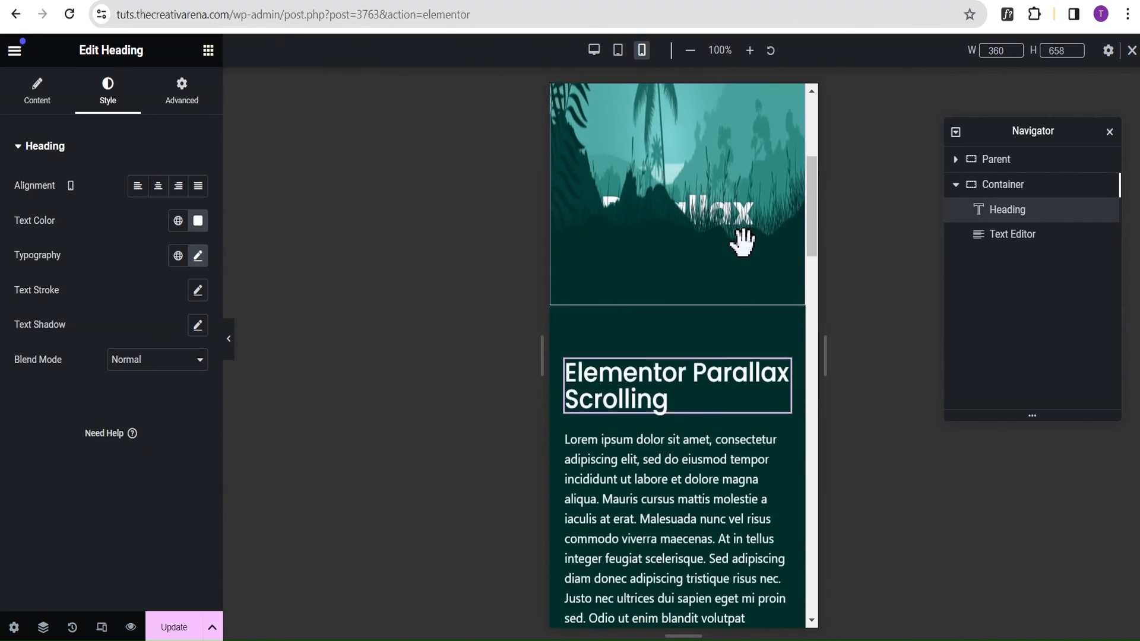
pyautogui.scroll(4, 735, 199)
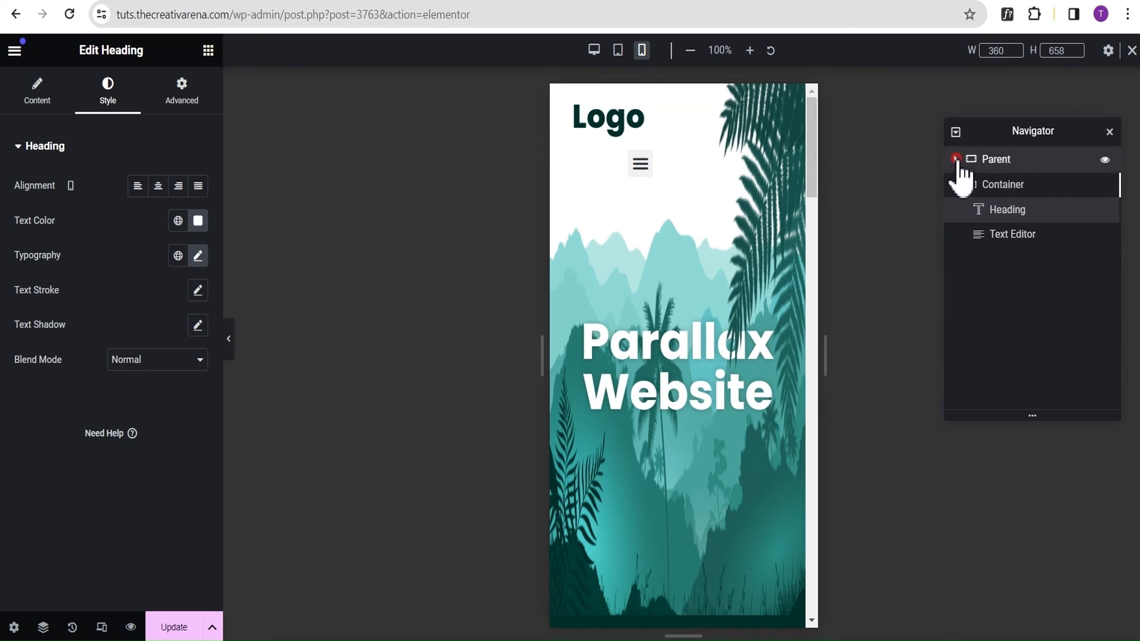
# Set the width of the header's logo container to 40% for the mobile view.
pyautogui.click(956, 159)
pyautogui.click(1005, 185)
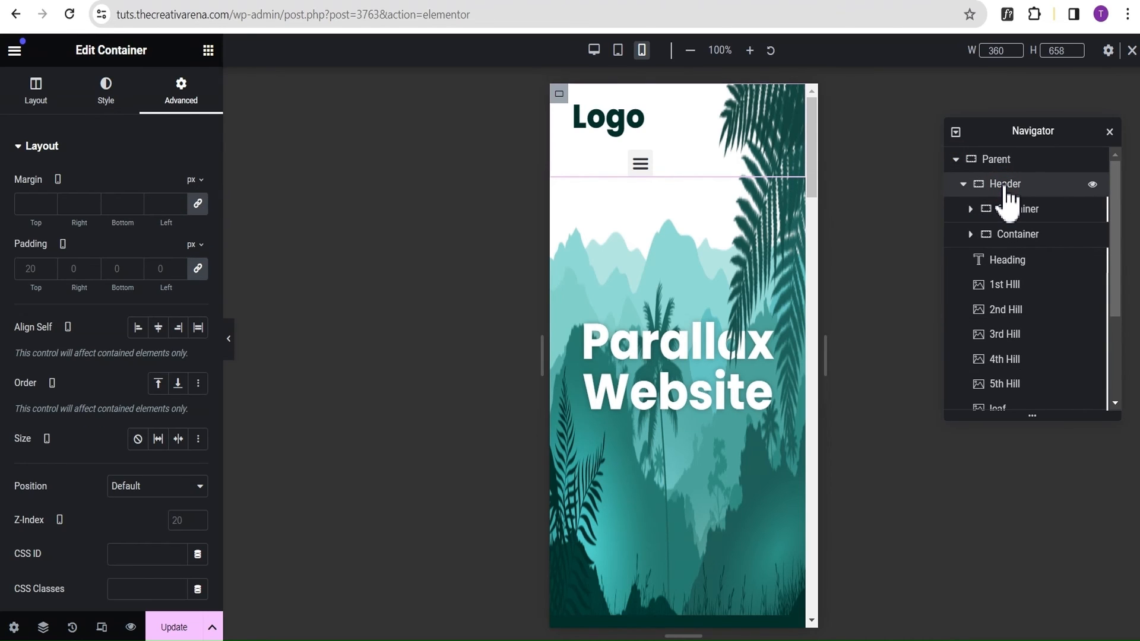
pyautogui.click(962, 184)
pyautogui.click(962, 184)
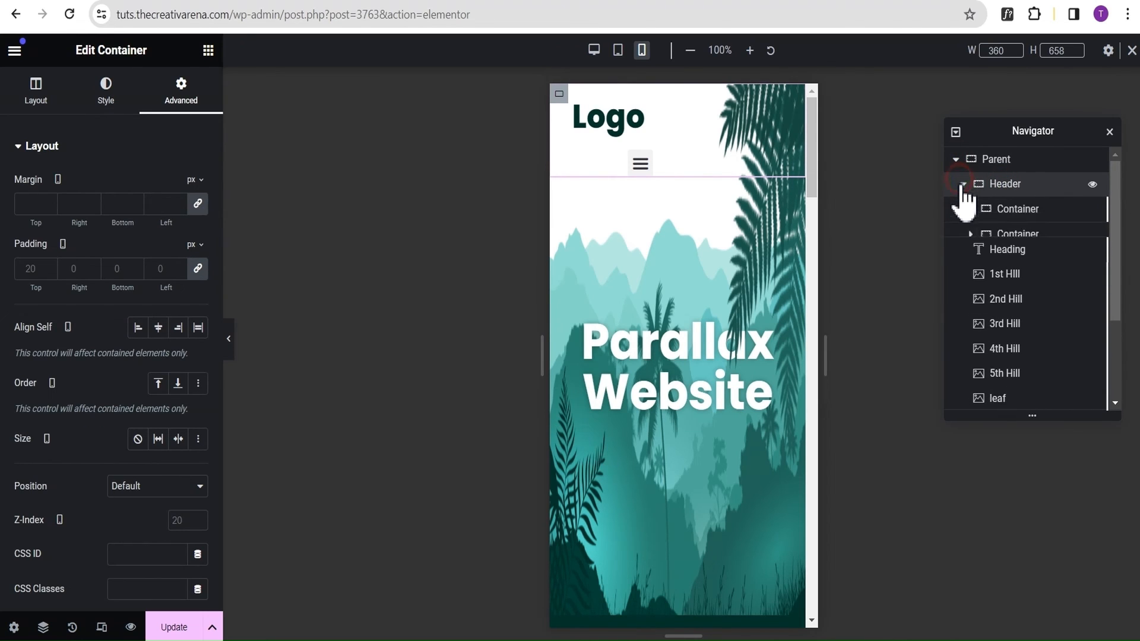
pyautogui.click(1008, 215)
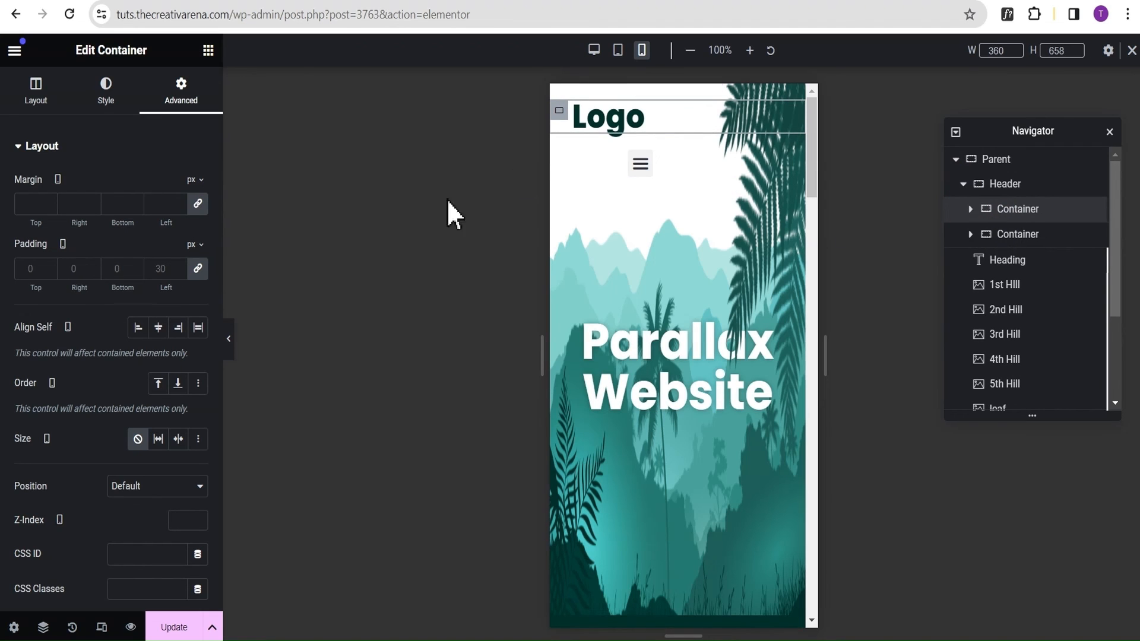
pyautogui.click(36, 96)
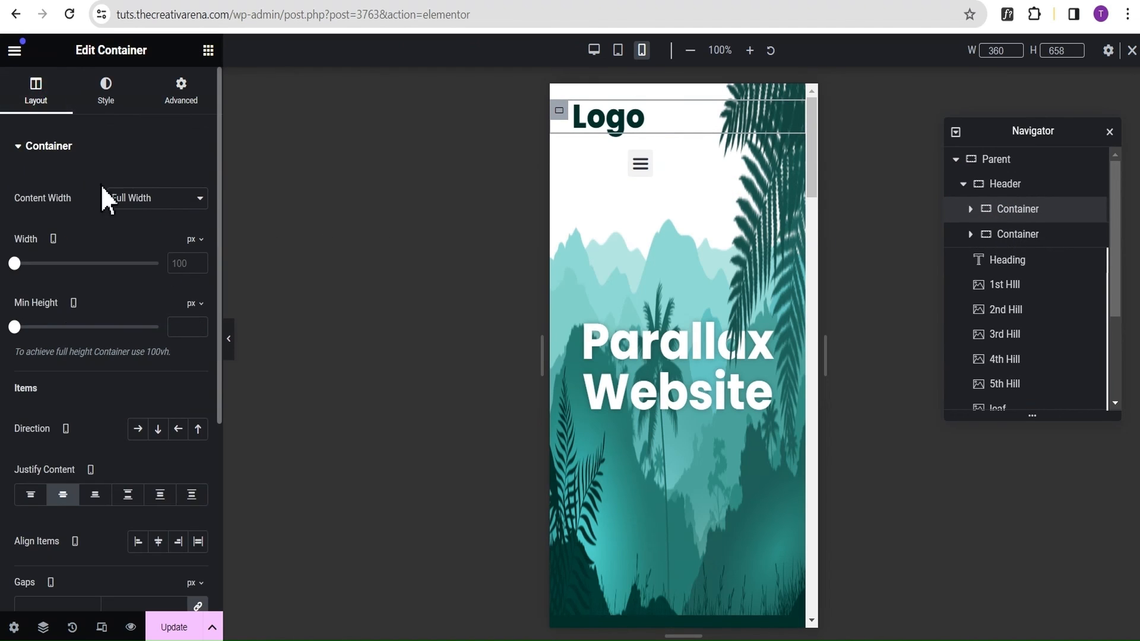
pyautogui.click(194, 240)
pyautogui.click(190, 263)
pyautogui.write('40')
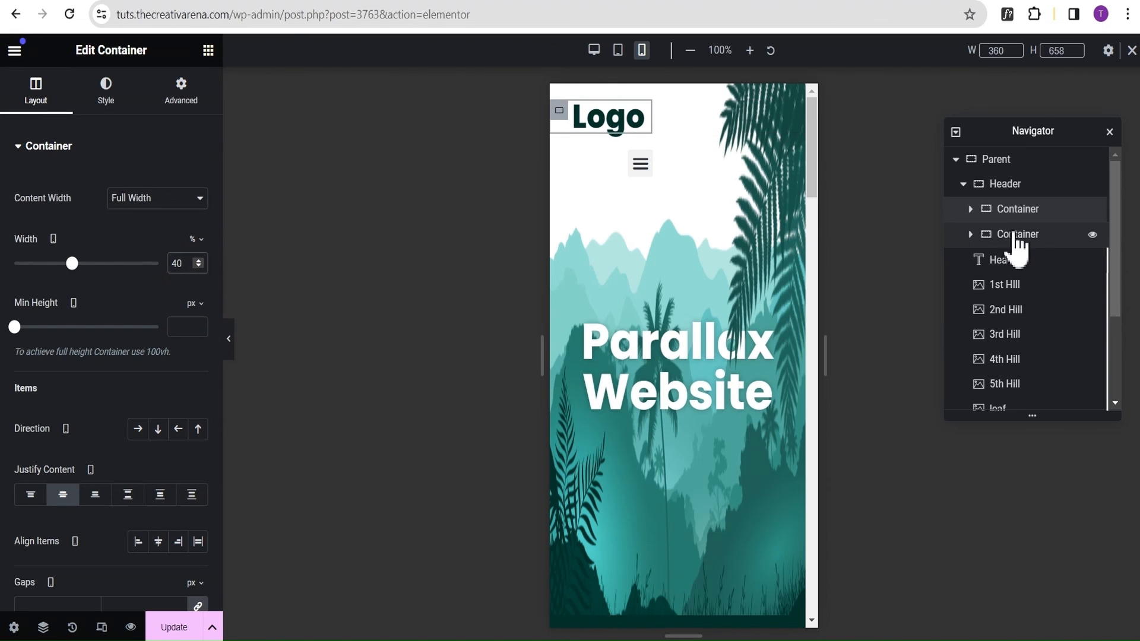
# Set the width of the header's menu container to 54% for mobile so it sits beside the logo.
pyautogui.click(1013, 235)
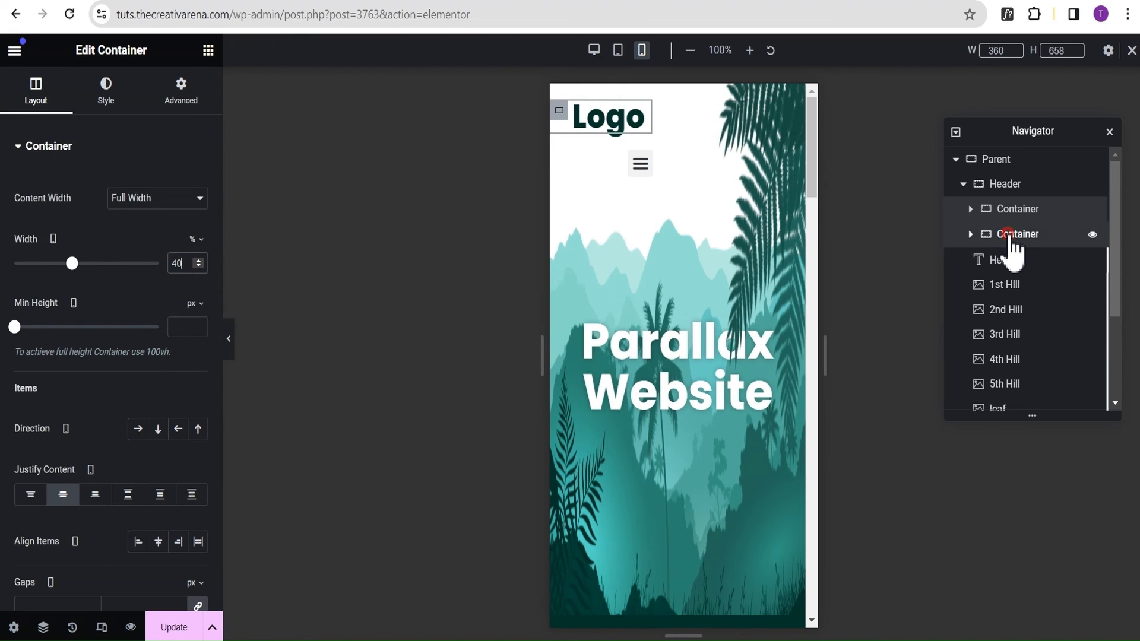
pyautogui.click(35, 107)
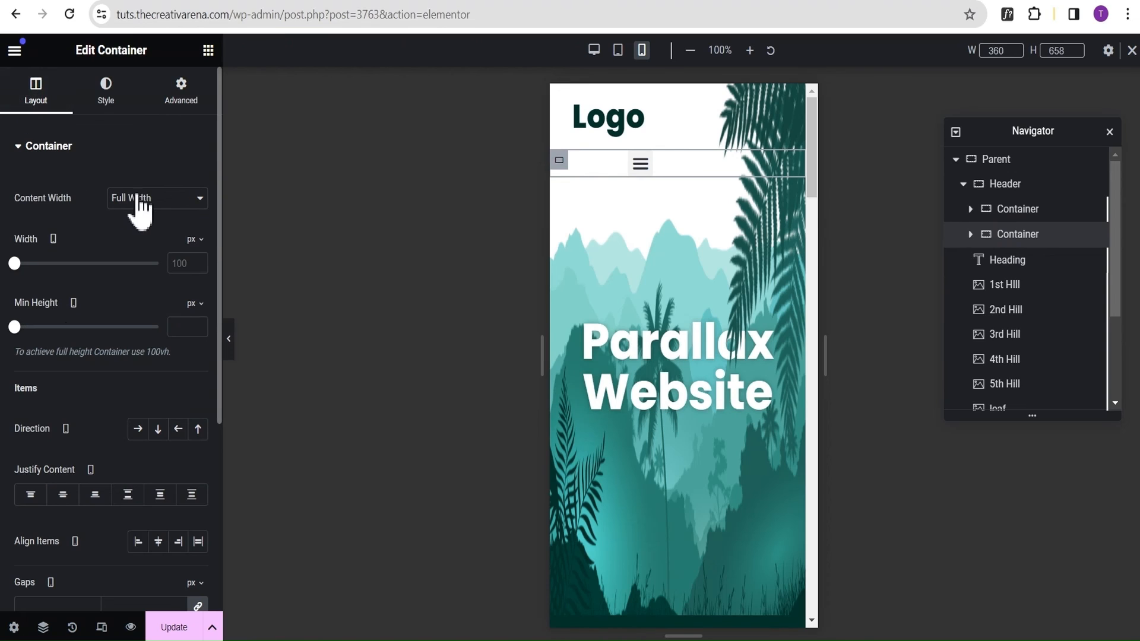
pyautogui.click(199, 241)
pyautogui.click(198, 276)
pyautogui.click(187, 263)
pyautogui.write('54')
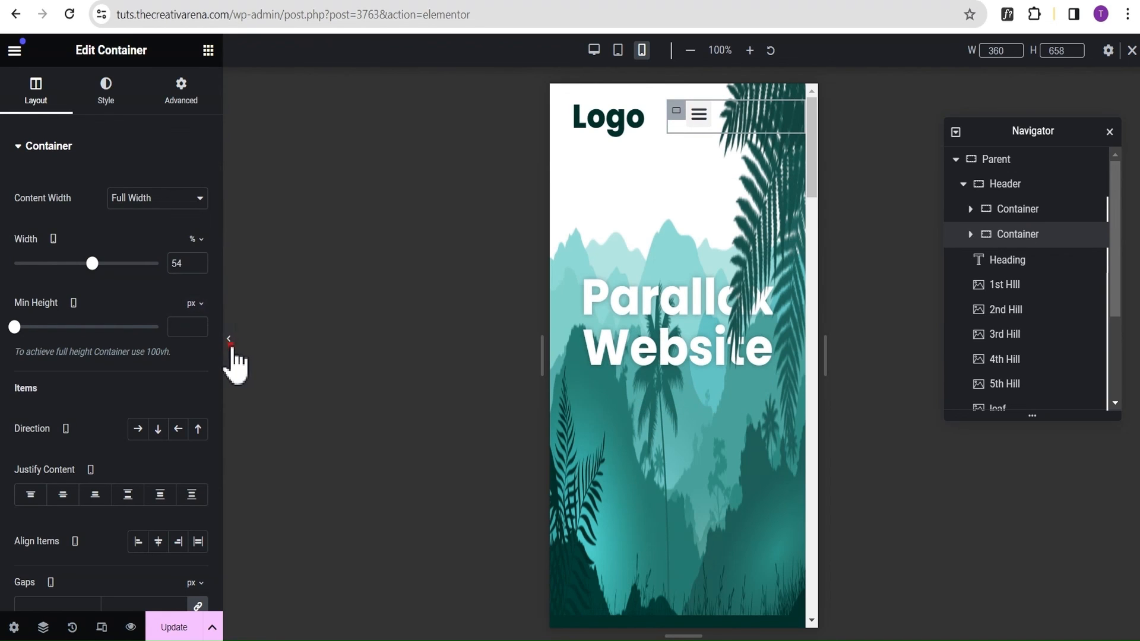
# Preview the mobile header without the editing panel, expanding and collapsing the dropdown menu to check its layout.
pyautogui.click(228, 344)
pyautogui.click(588, 121)
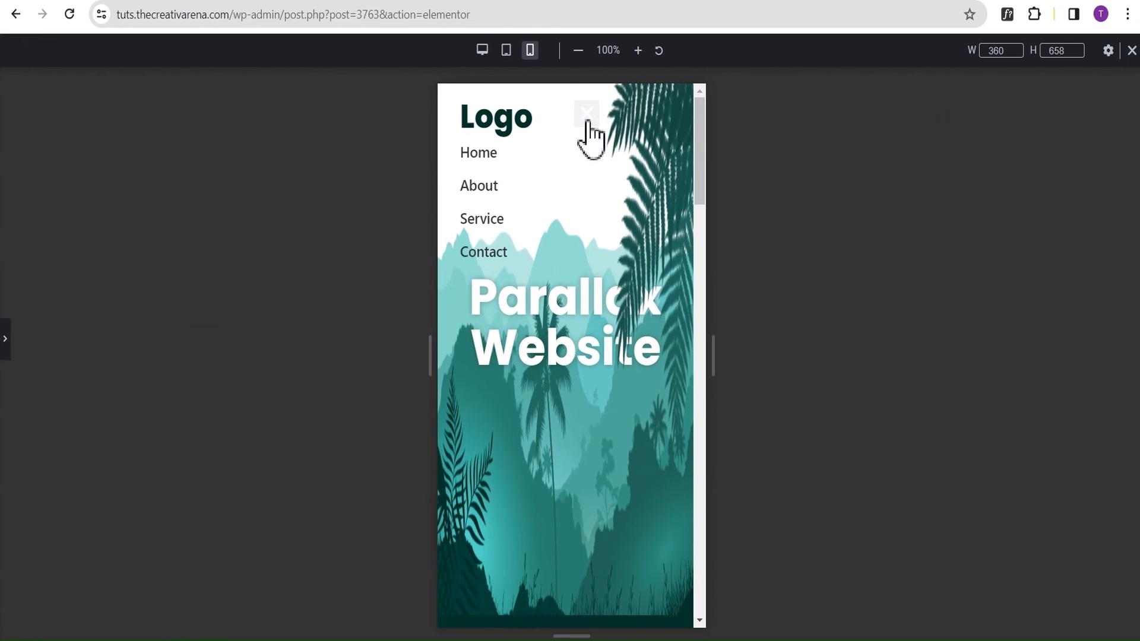
pyautogui.click(587, 122)
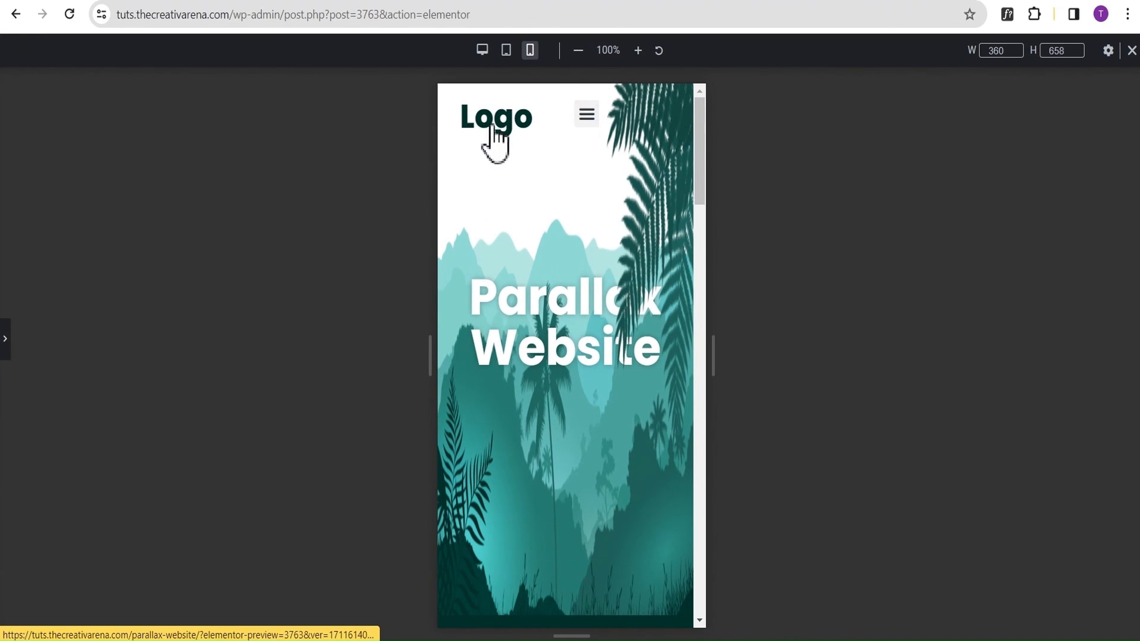
pyautogui.click(588, 115)
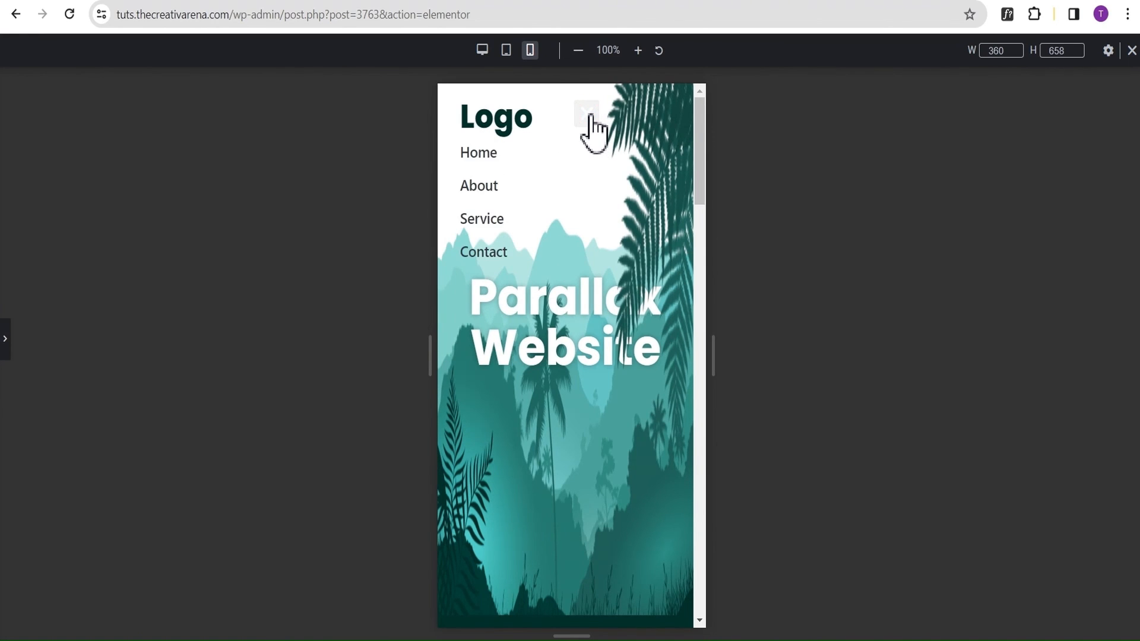
pyautogui.click(587, 114)
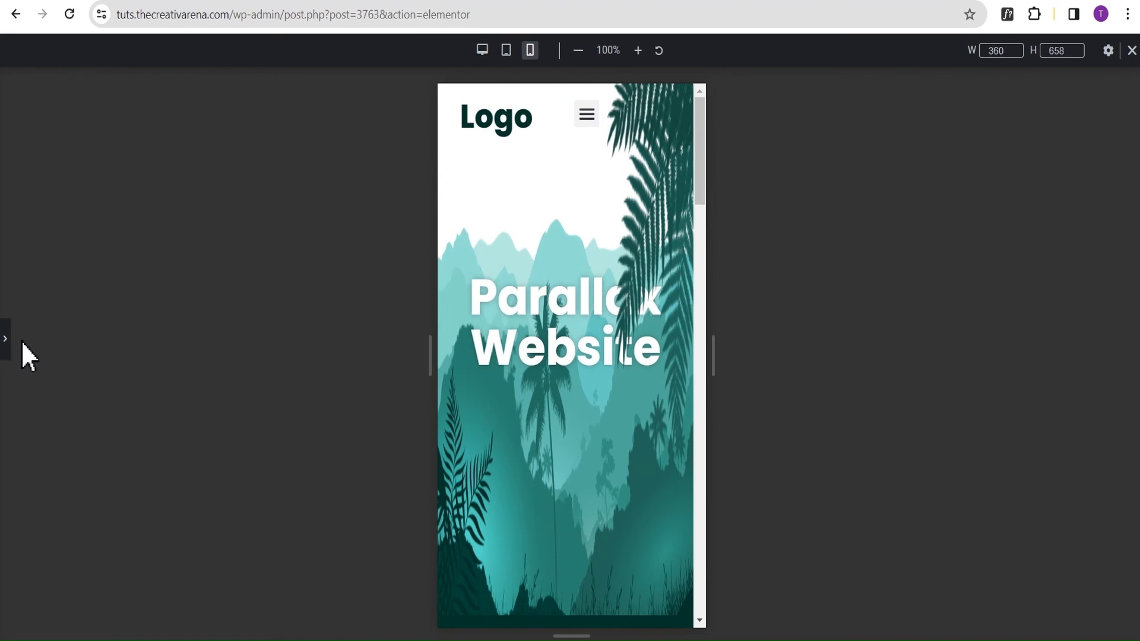
pyautogui.click(7, 353)
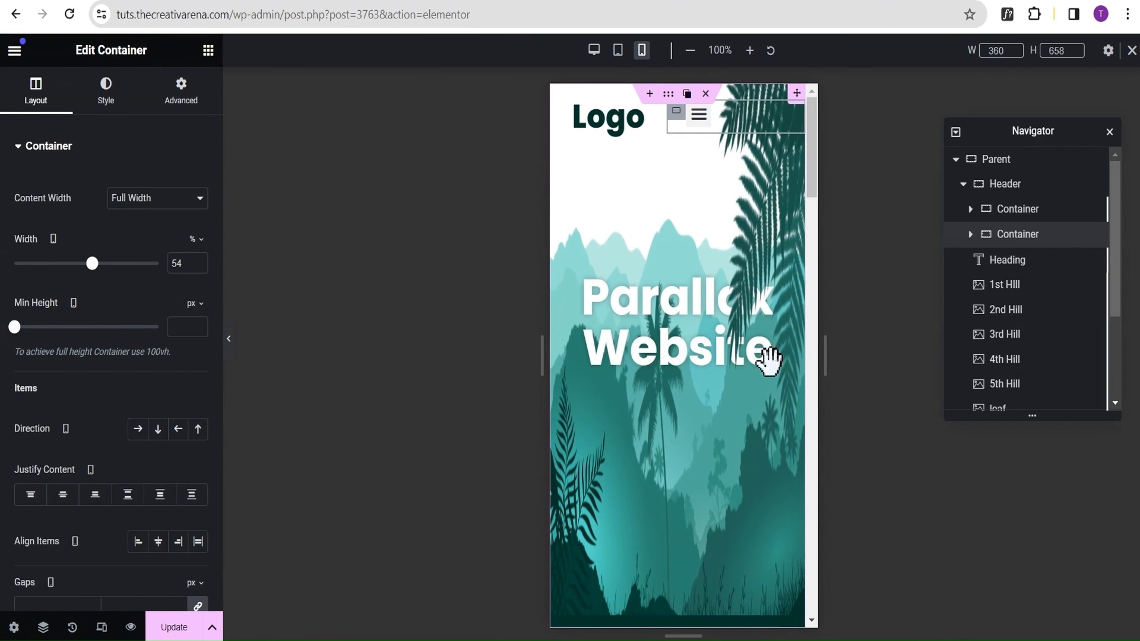
# Give the Parallax Website heading a custom width of 70% for the mobile view.
pyautogui.click(1010, 262)
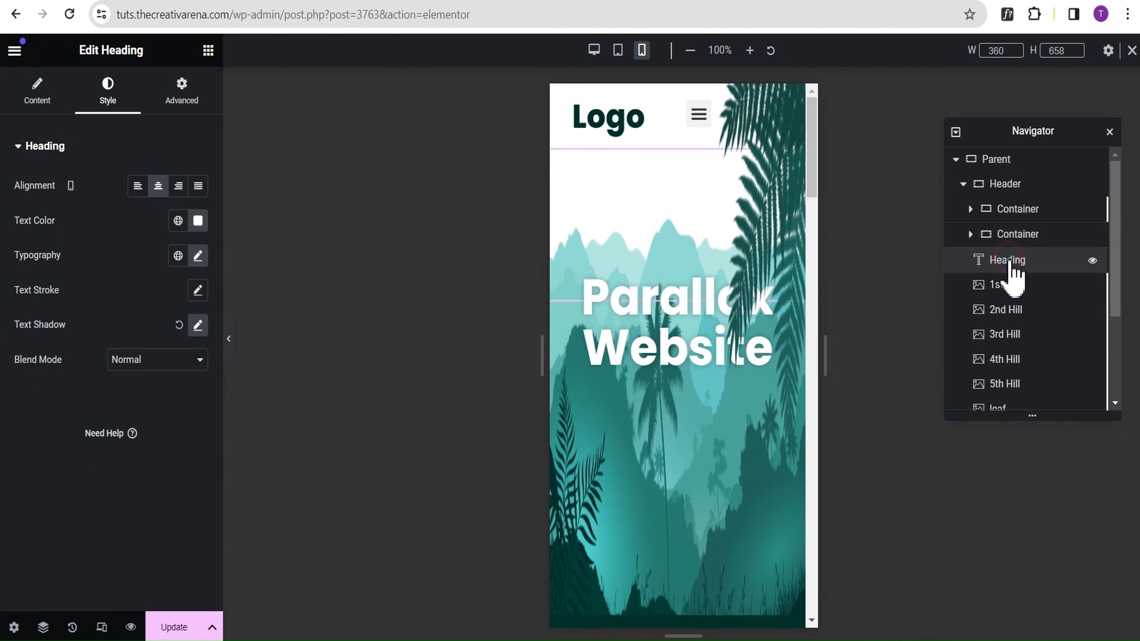
pyautogui.click(189, 112)
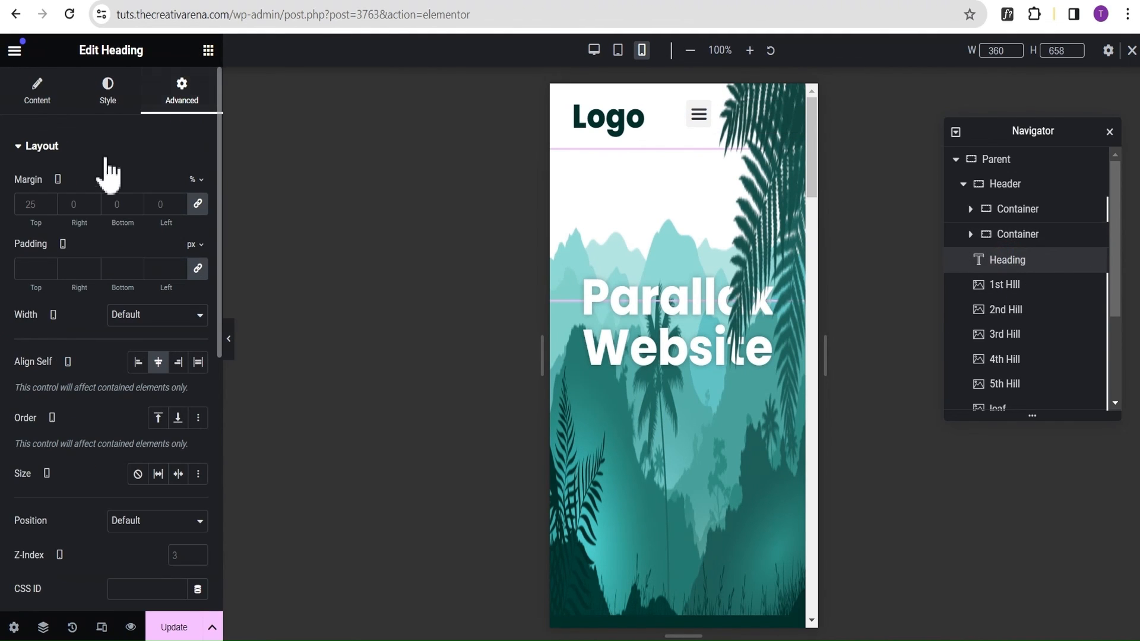
pyautogui.click(146, 323)
pyautogui.click(134, 370)
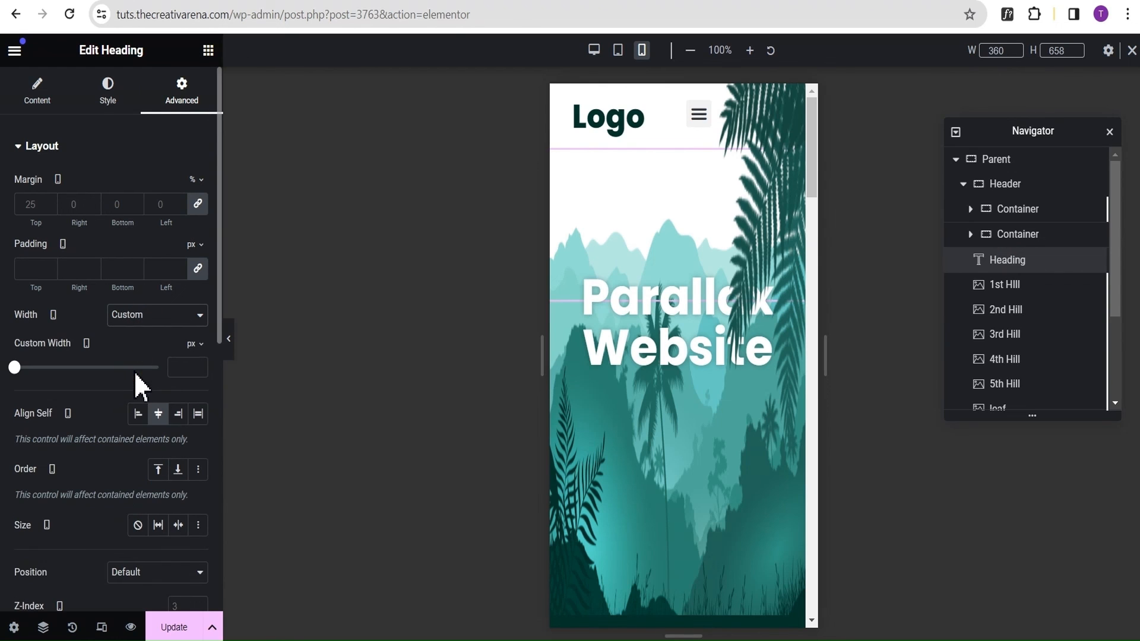
pyautogui.click(190, 344)
pyautogui.click(190, 366)
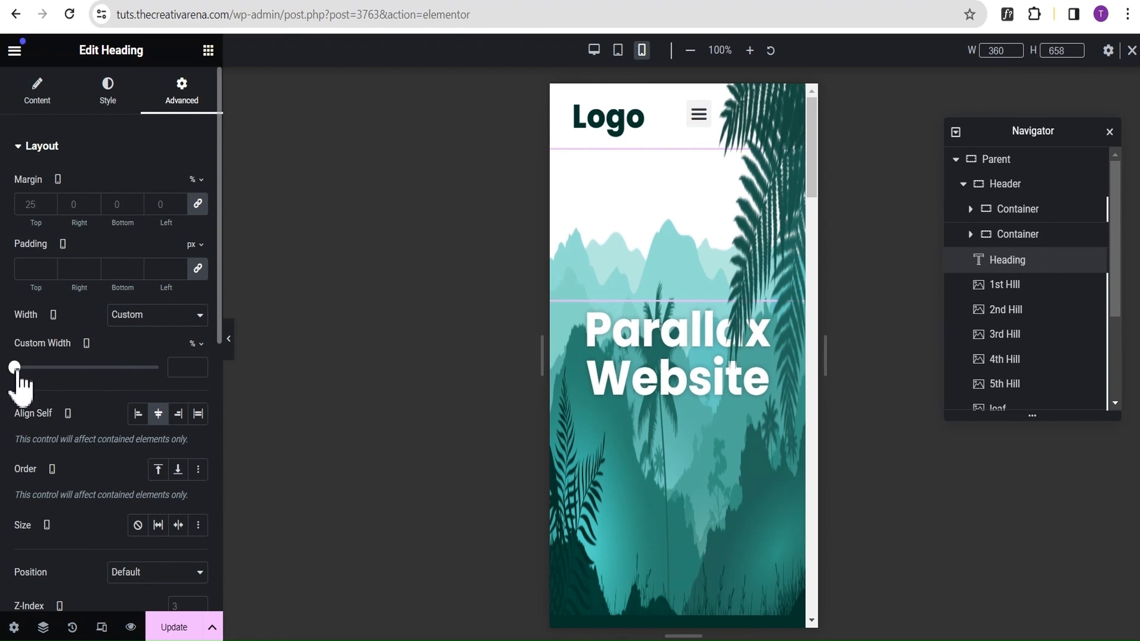
pyautogui.moveTo(15, 369); pyautogui.dragTo(116, 379)
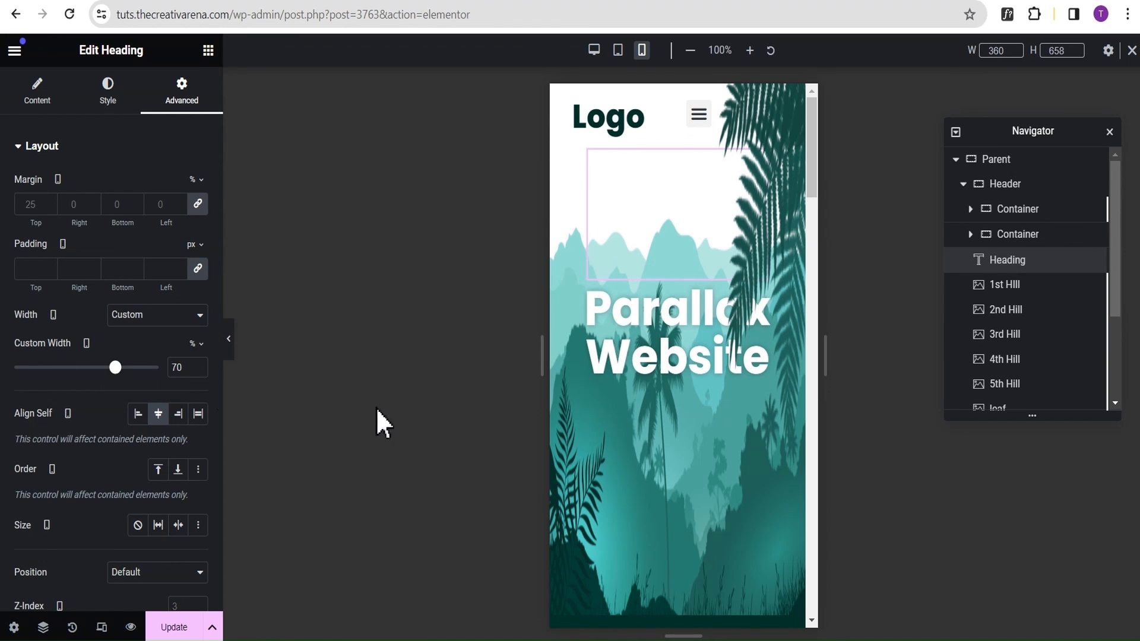
# Preview the mobile hero without the editing panel, checking the parallax layers and the transition into the text section below.
pyautogui.click(230, 340)
pyautogui.scroll(-3, 621, 247)
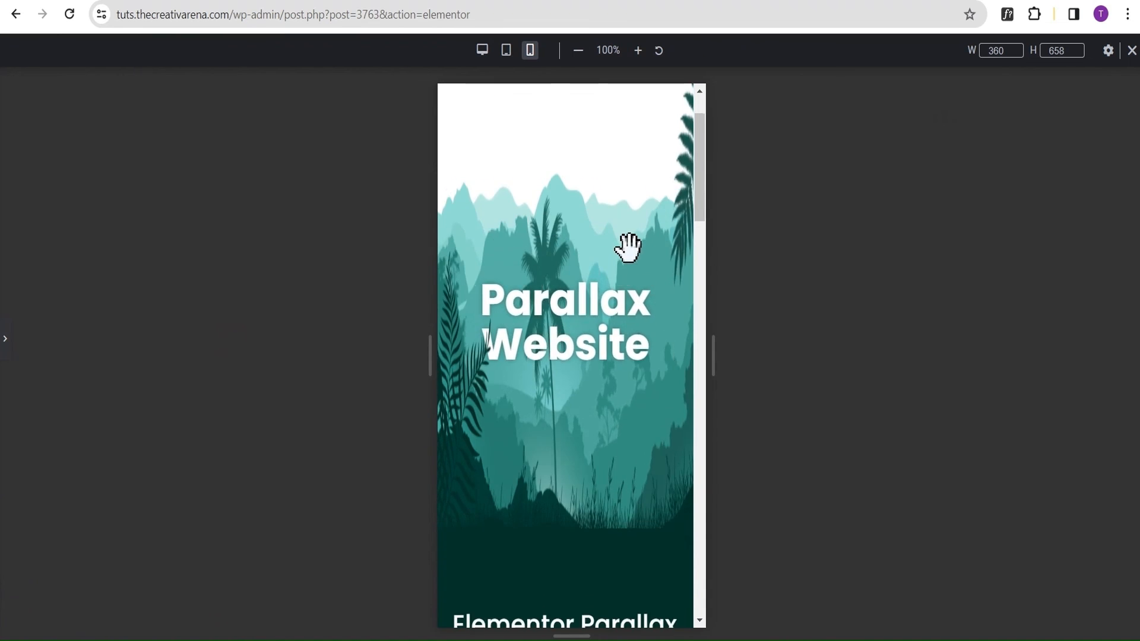
pyautogui.scroll(-6, 645, 244)
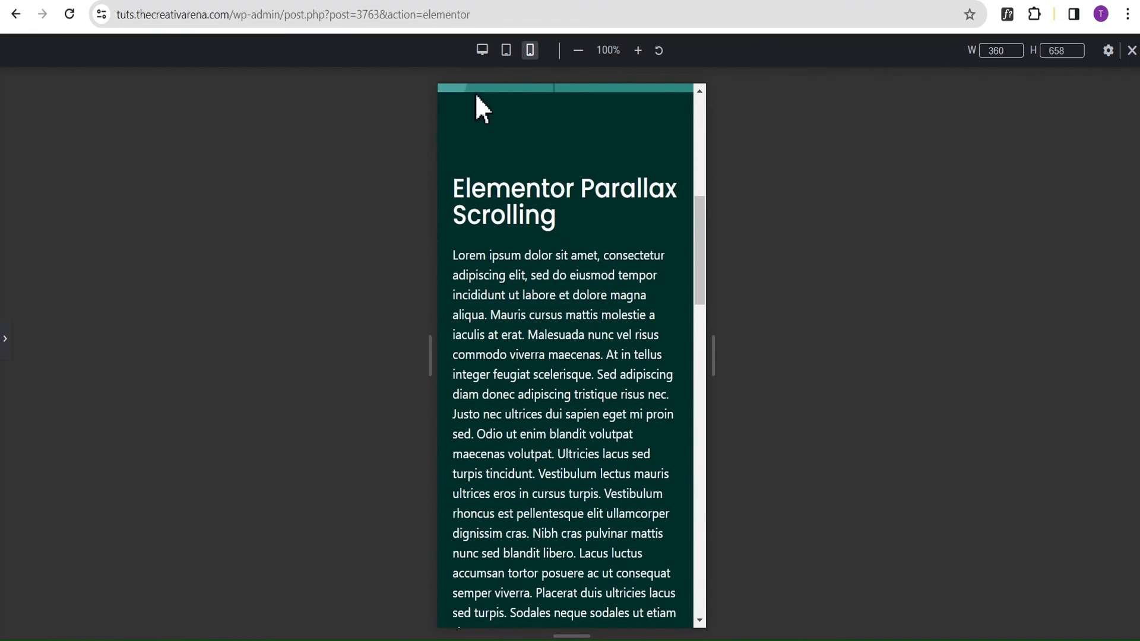
pyautogui.scroll(8, 612, 104)
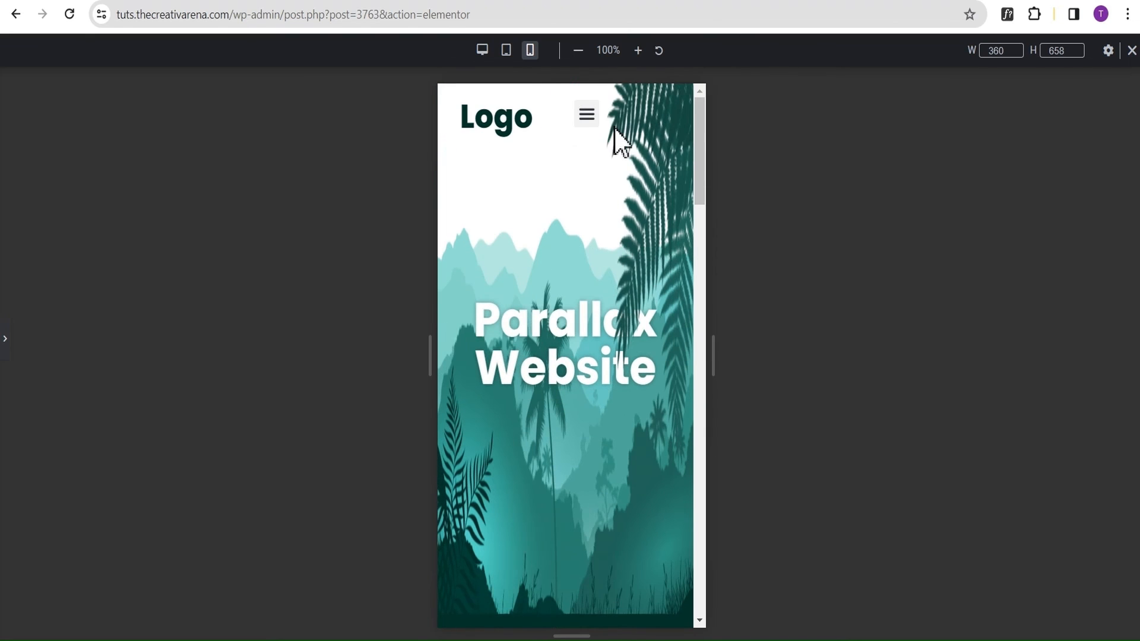
pyautogui.click(6, 341)
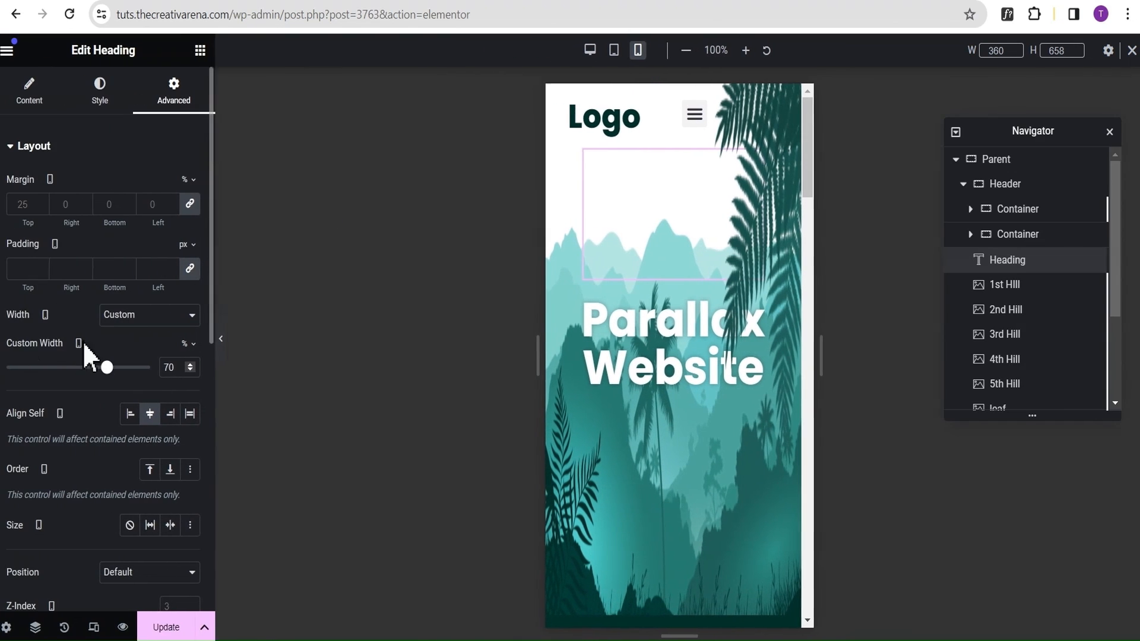
# Unlink the margins of the text section container below the hero and set its top margin to -100 px for mobile.
pyautogui.scroll(-4, 1010, 333)
pyautogui.click(1004, 348)
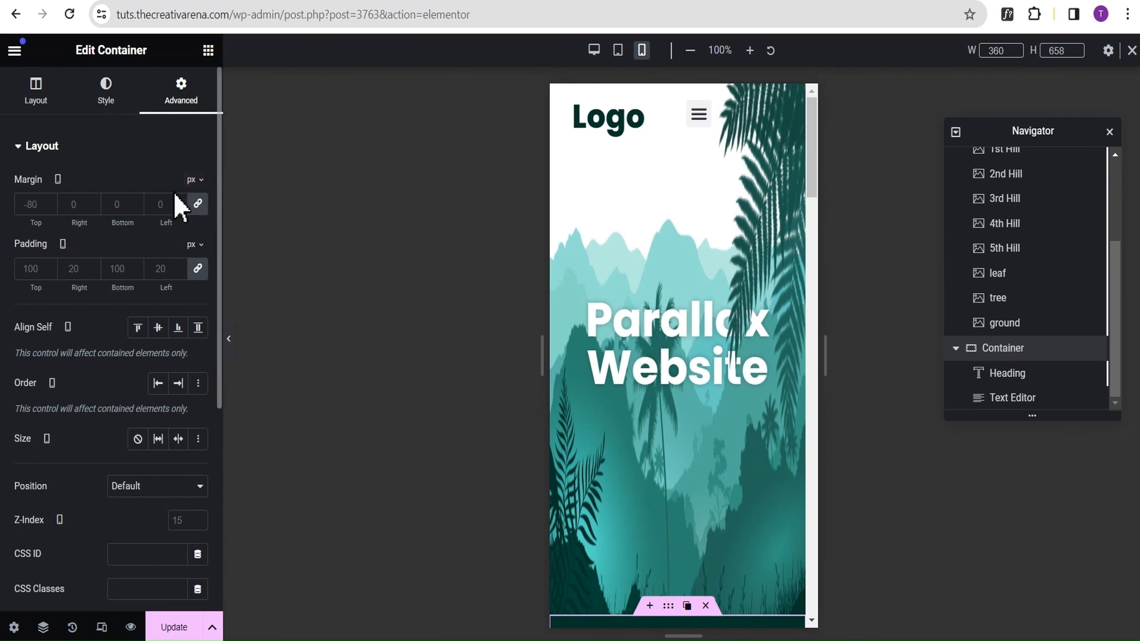
pyautogui.click(198, 204)
pyautogui.click(35, 205)
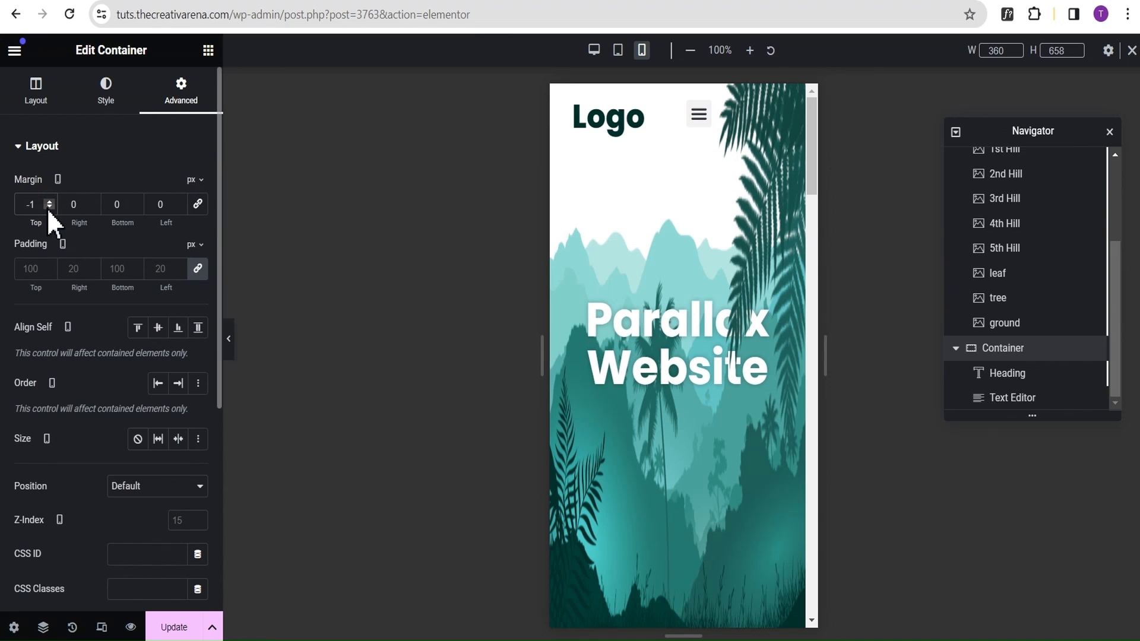
pyautogui.write('-100')
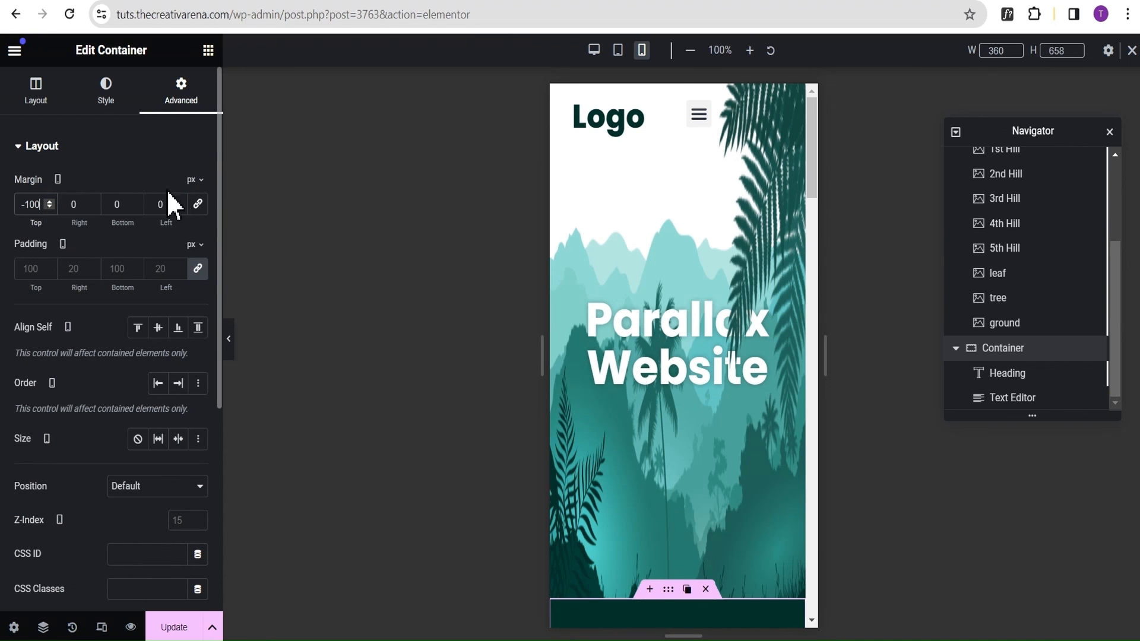
# Preview the mobile page without the editing panel, checking how the text section overlaps the hero's ground layer throughout the parallax.
pyautogui.click(232, 338)
pyautogui.scroll(-4, 636, 119)
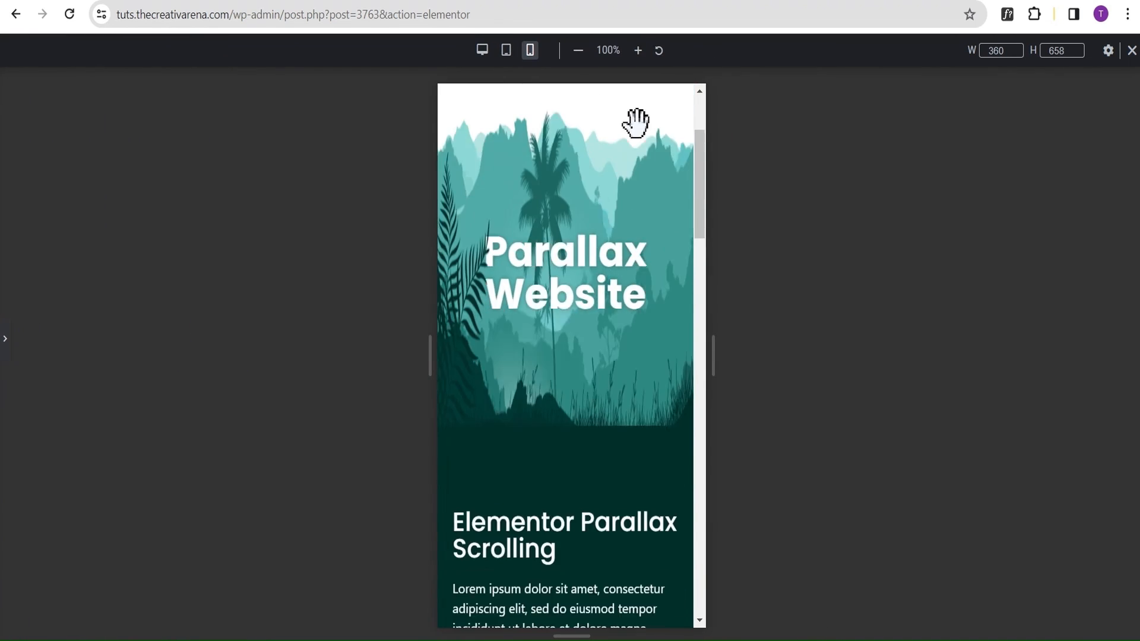
pyautogui.scroll(-8, 674, 112)
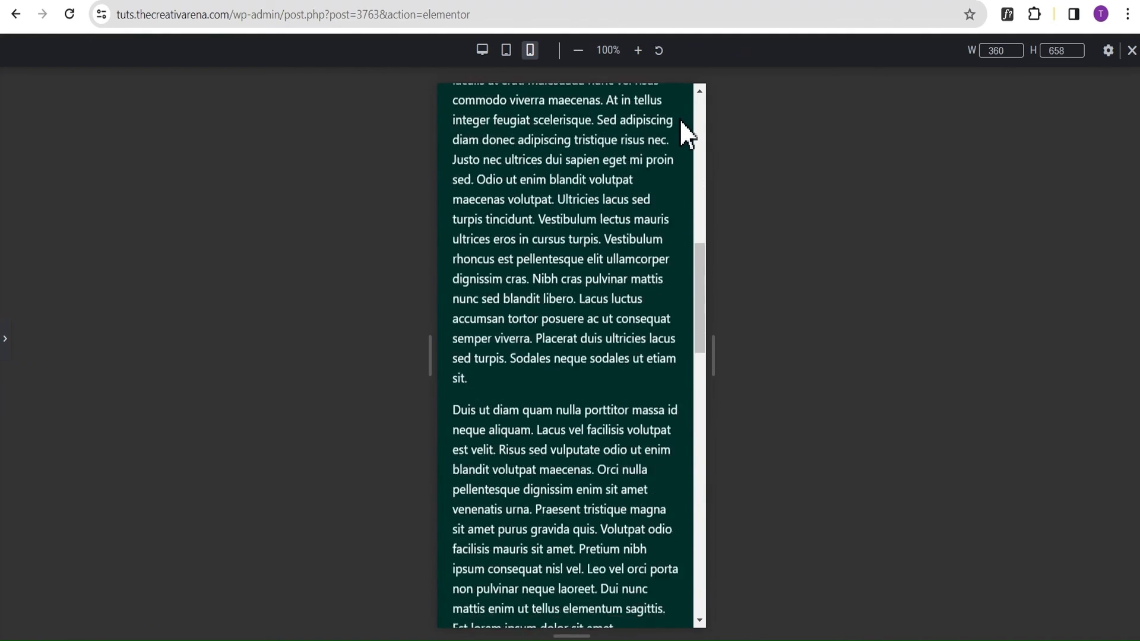
pyautogui.scroll(4, 682, 127)
pyautogui.scroll(6, 681, 122)
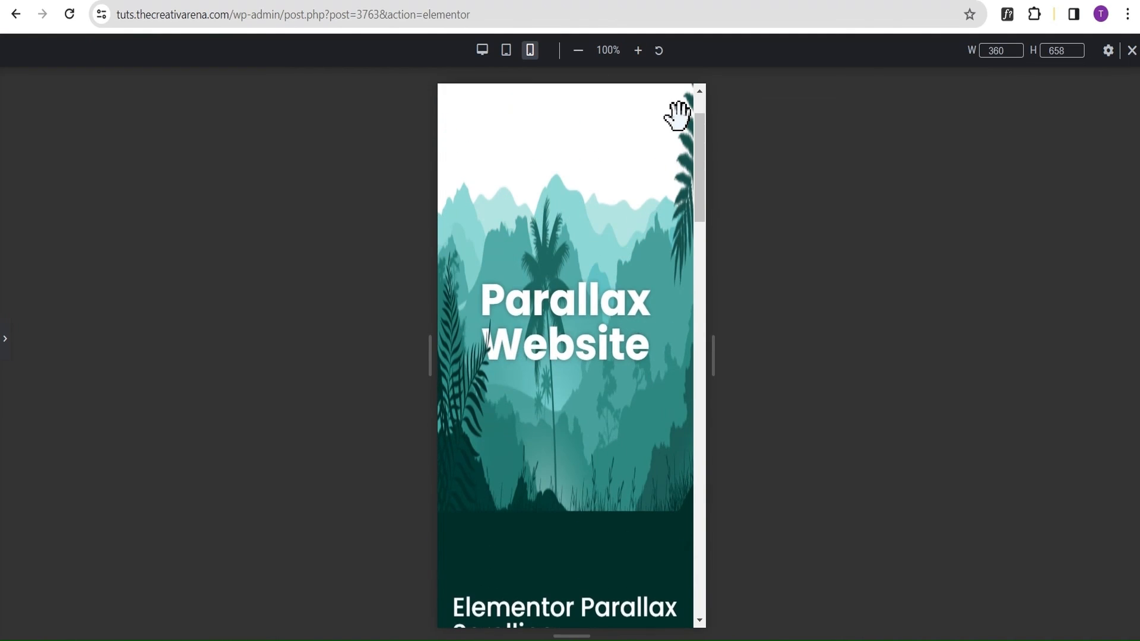
pyautogui.scroll(2, 679, 119)
pyautogui.scroll(-5, 679, 119)
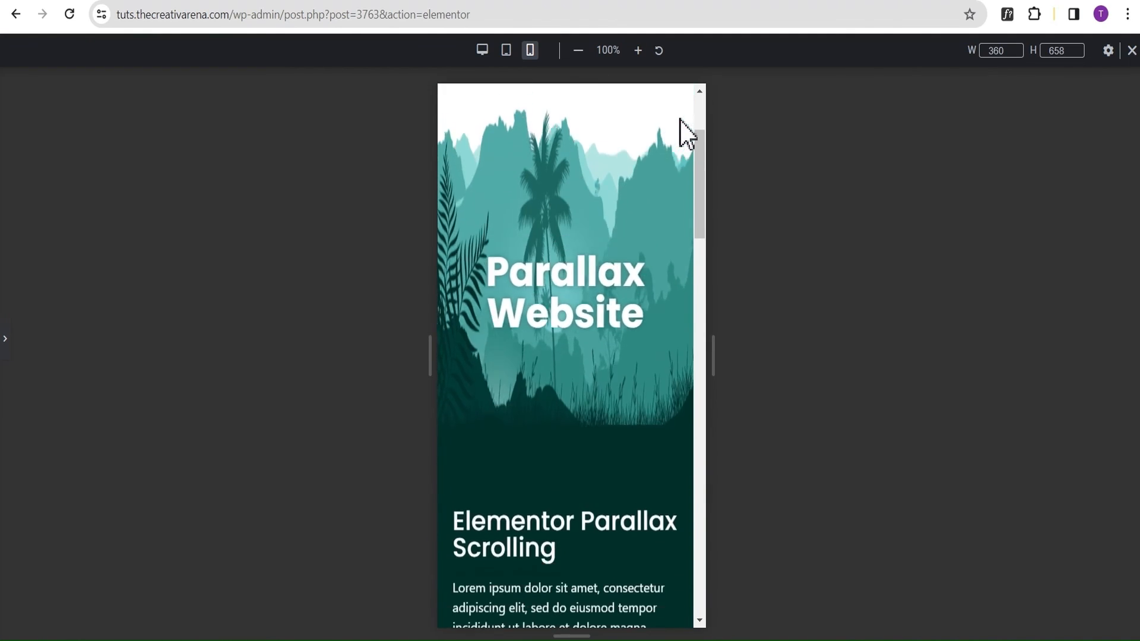
pyautogui.scroll(-7, 680, 119)
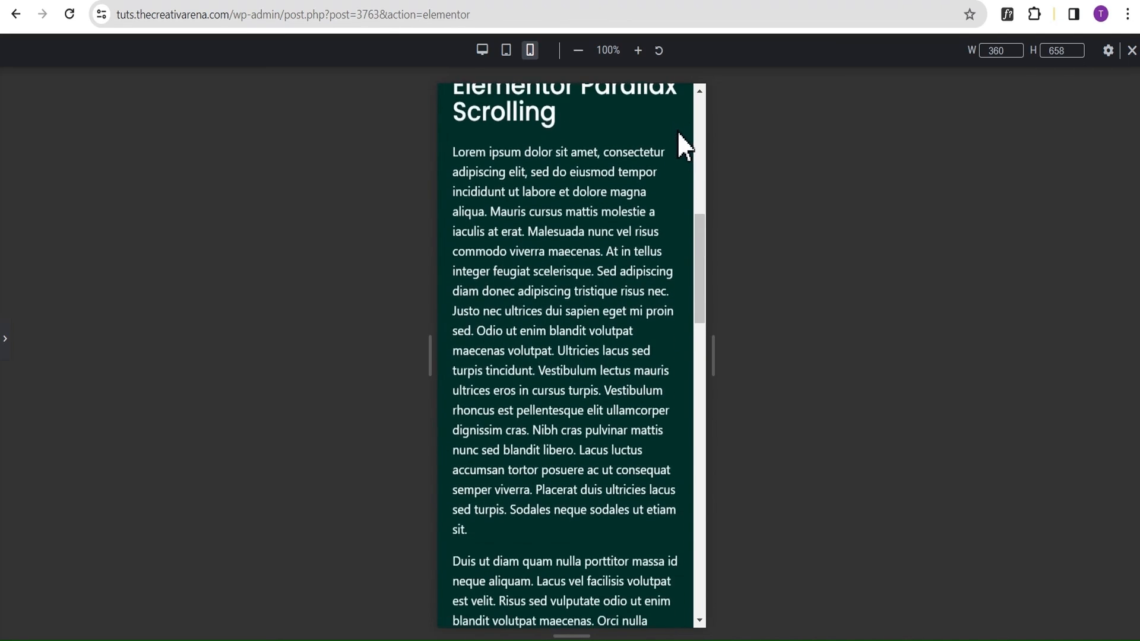
pyautogui.scroll(8, 622, 191)
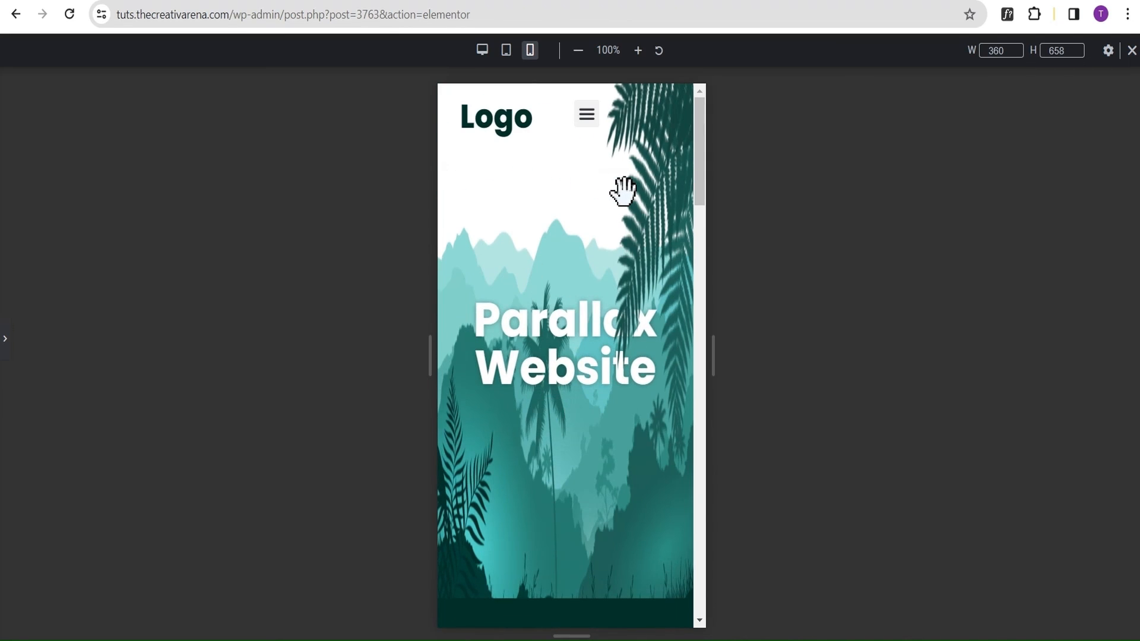
pyautogui.click(6, 348)
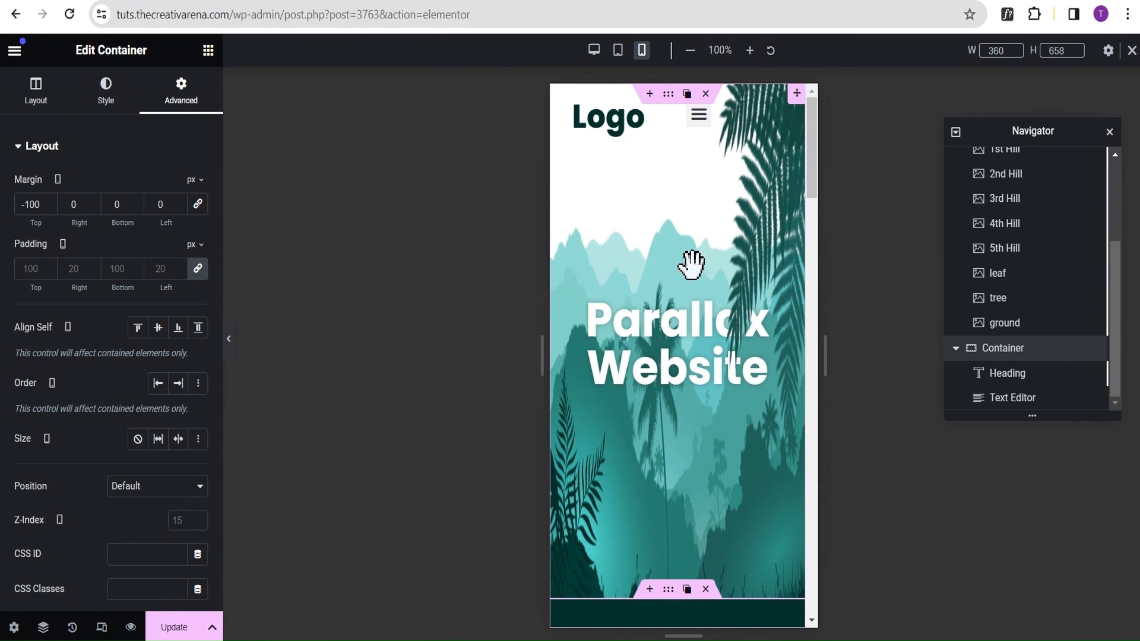
# Switch through the tablet and desktop views, and check the desktop header and hero without the editing panel.
pyautogui.click(619, 52)
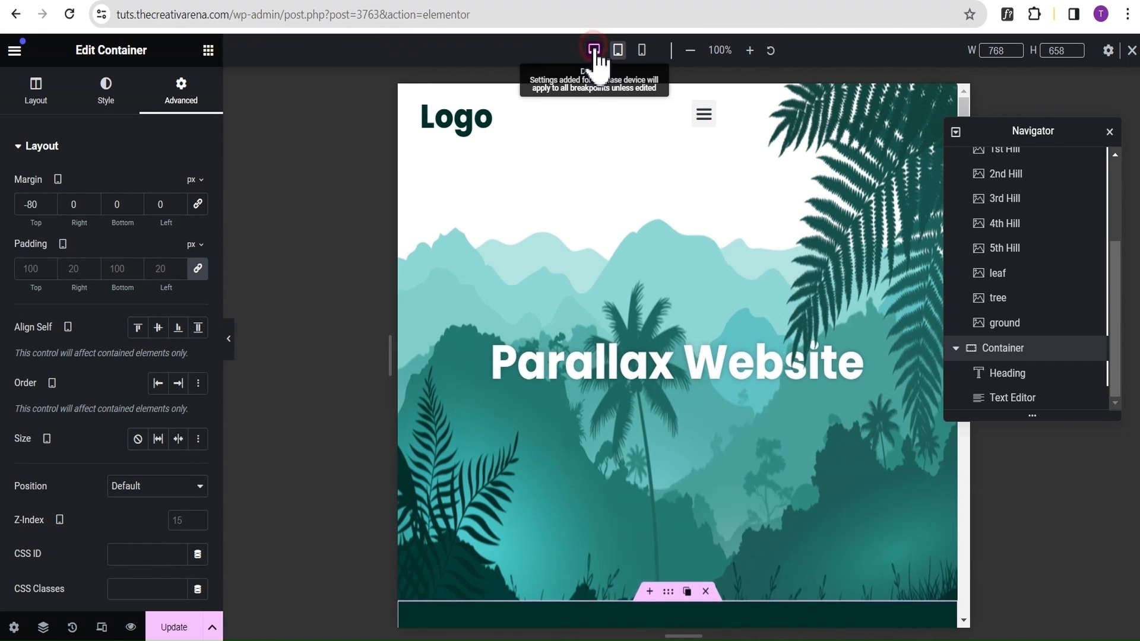
pyautogui.click(593, 53)
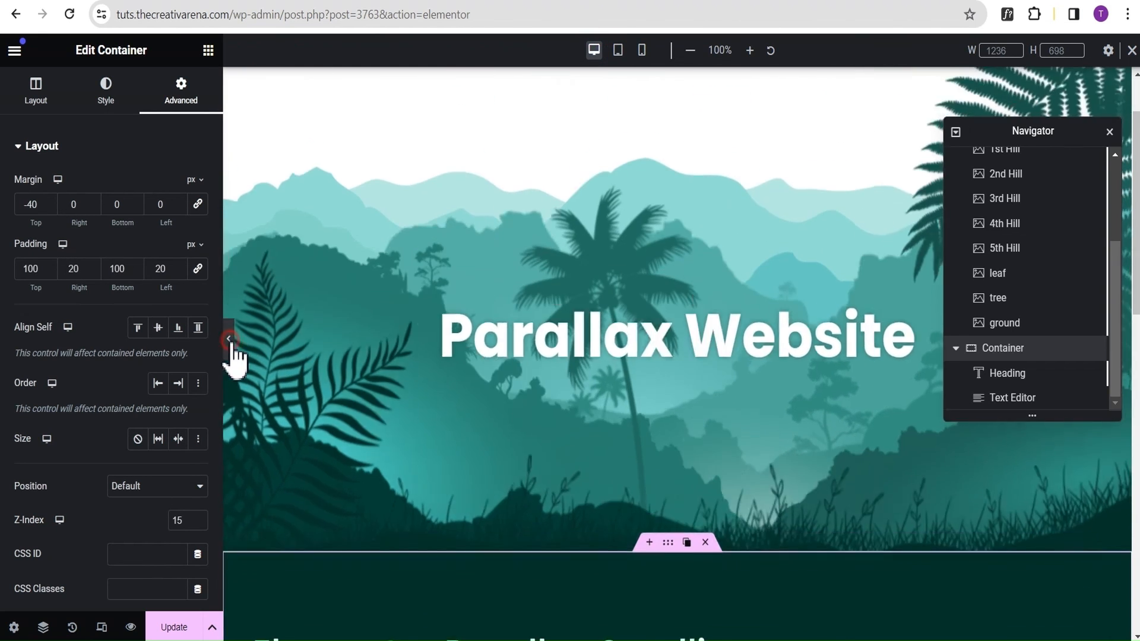
pyautogui.click(230, 339)
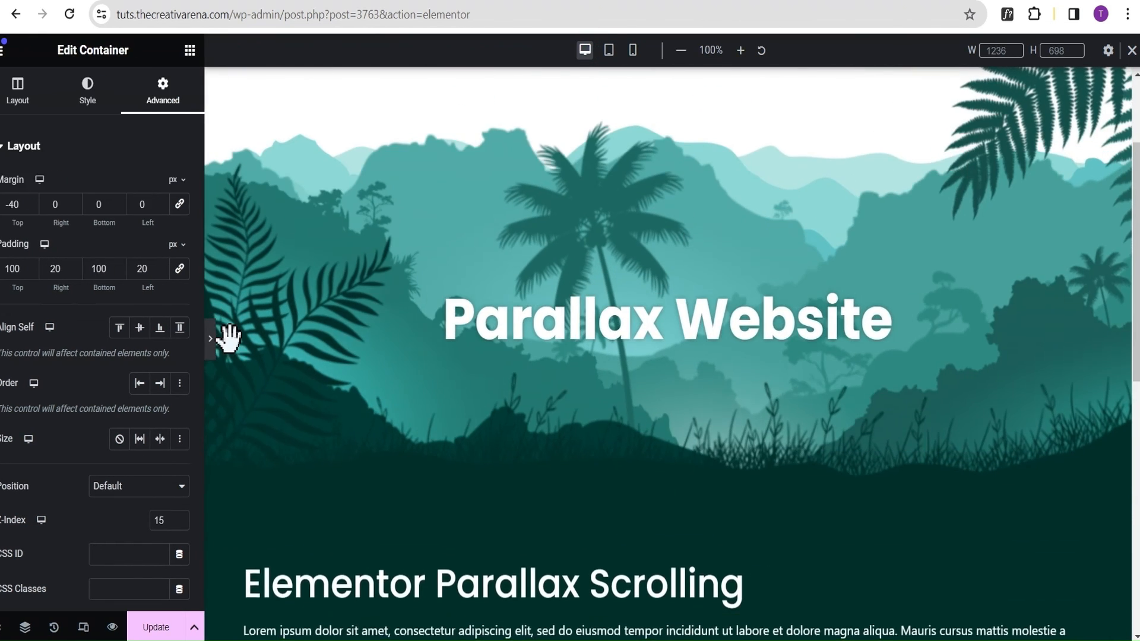
pyautogui.scroll(5, 469, 236)
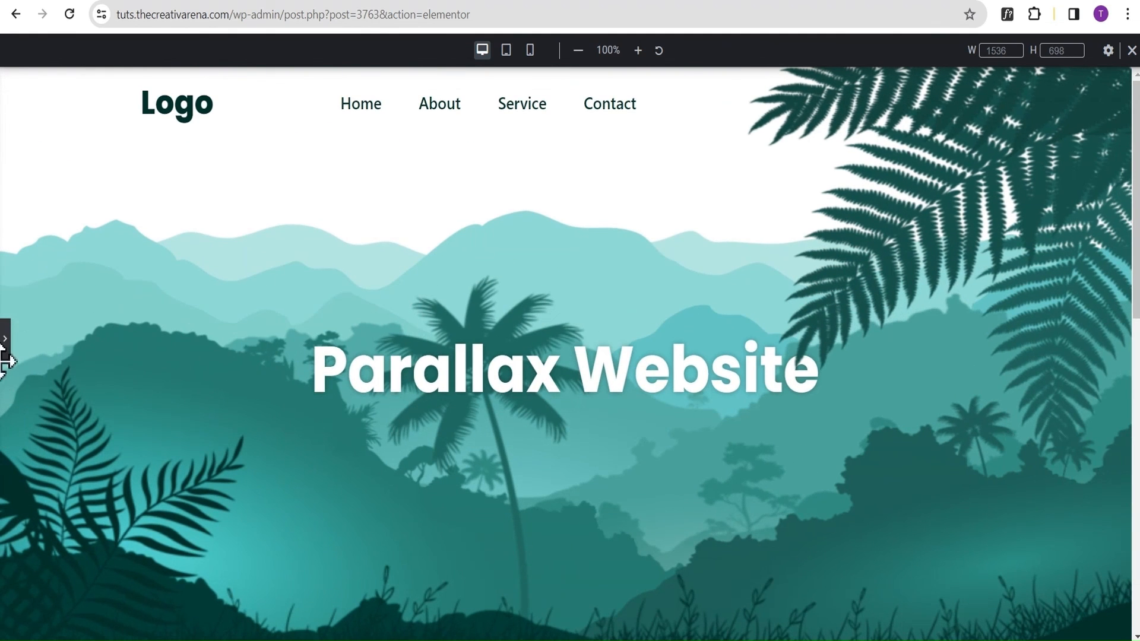
pyautogui.click(5, 344)
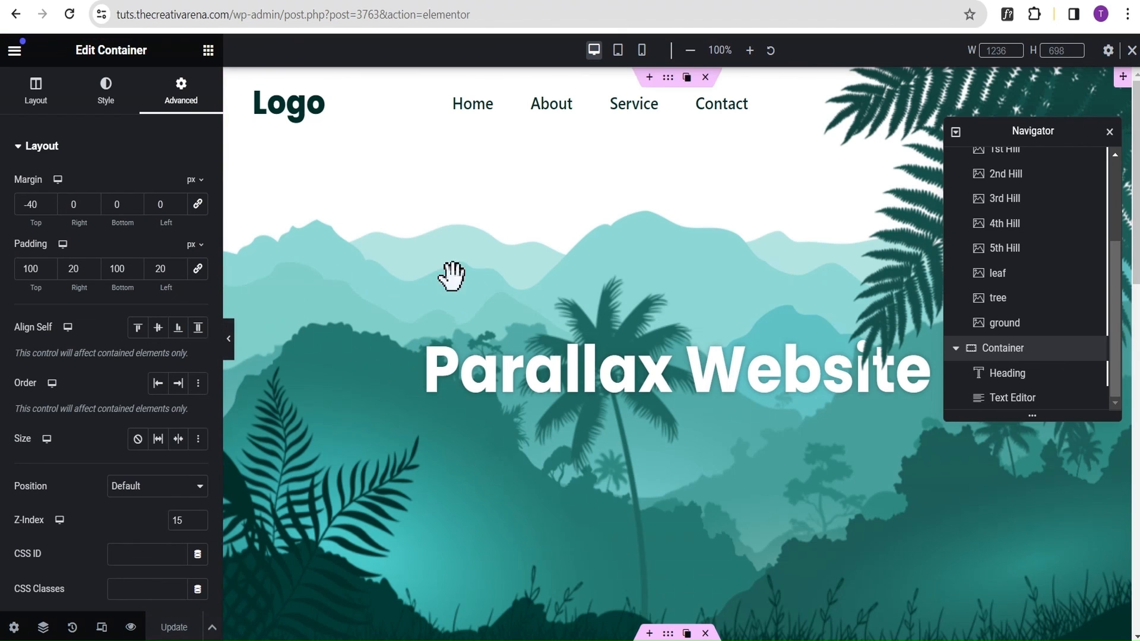
pyautogui.scroll(-1, 764, 209)
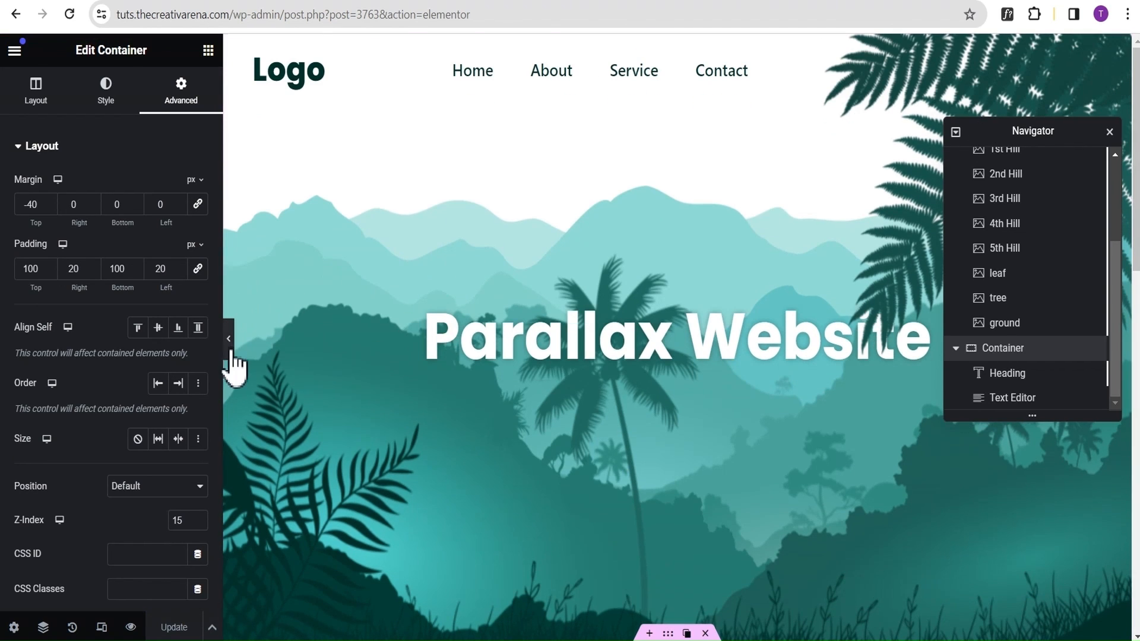
pyautogui.click(228, 339)
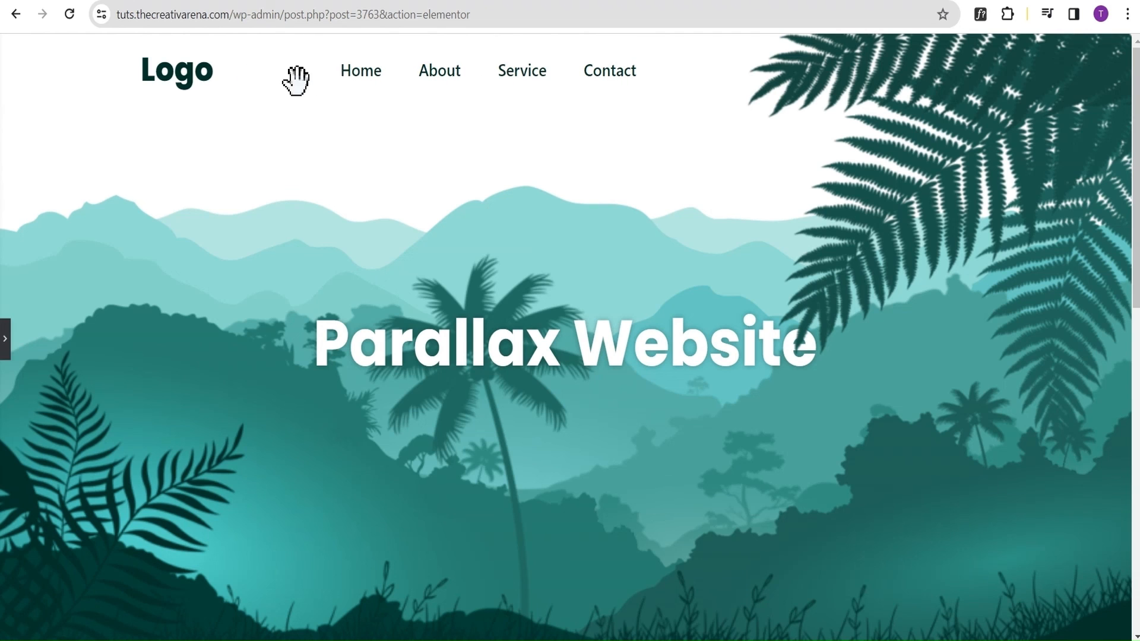
pyautogui.click(5, 342)
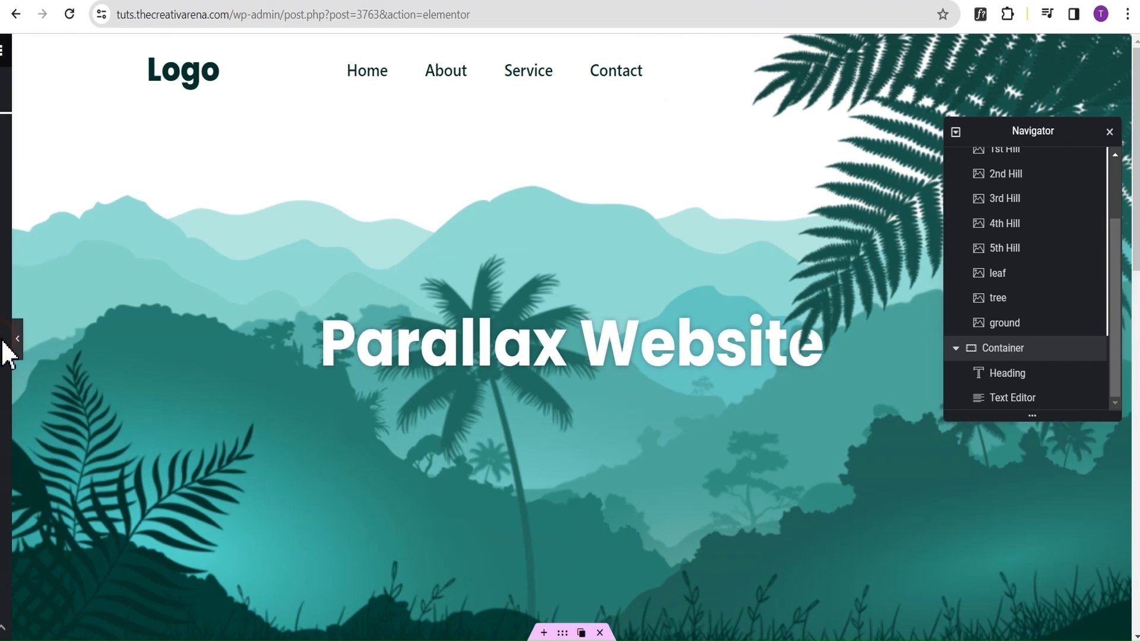
# Set the Header container's desktop Z-Index to 20 in its advanced layout settings.
pyautogui.scroll(3, 1032, 273)
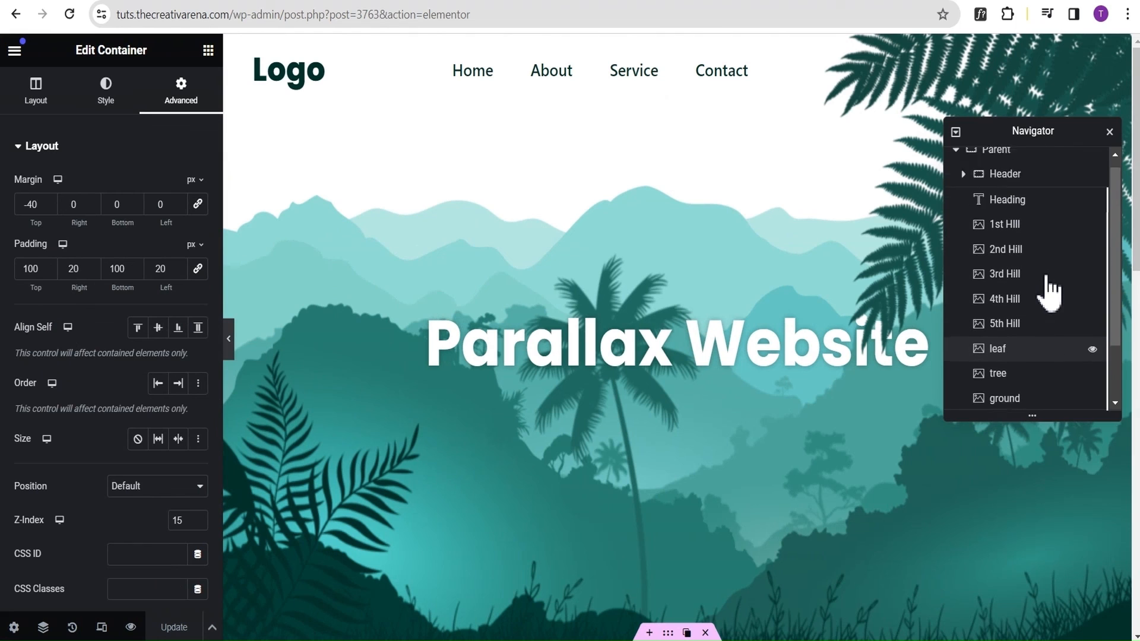
pyautogui.click(1004, 185)
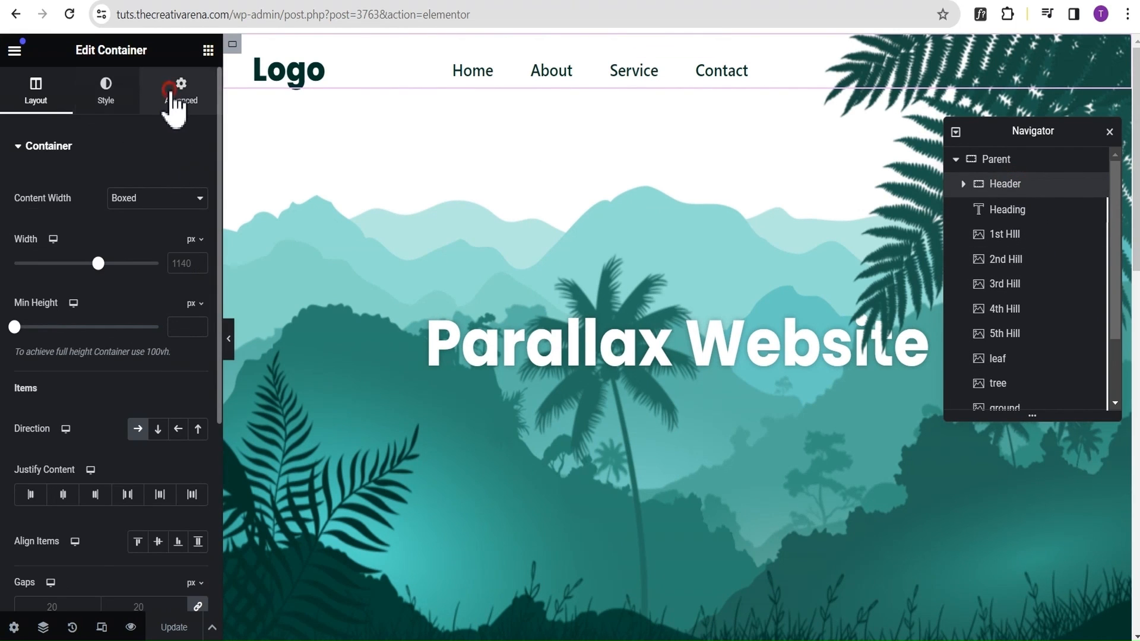
pyautogui.click(175, 95)
pyautogui.scroll(-2, 142, 315)
pyautogui.scroll(-2, 143, 315)
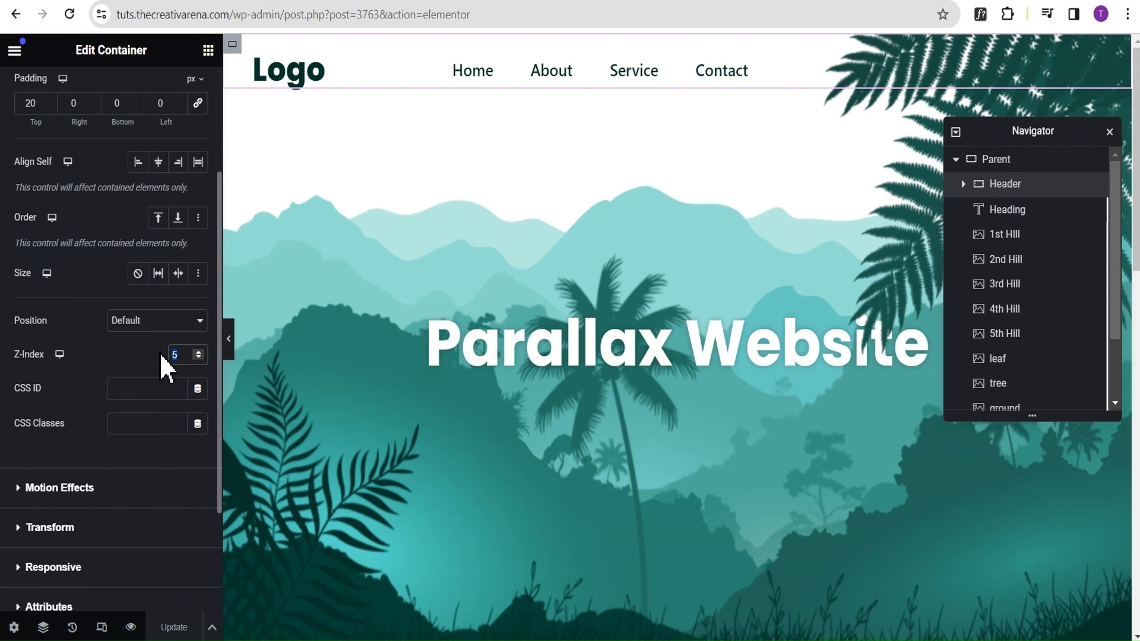
pyautogui.write('20')
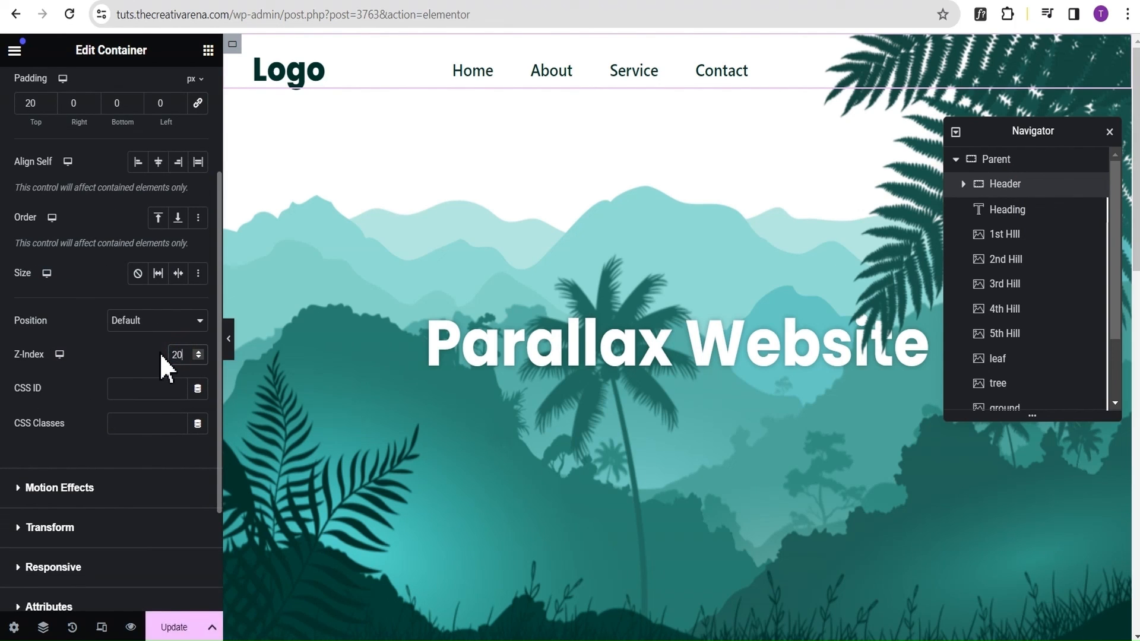
pyautogui.click(132, 359)
# Check that the header menu links respond in the panel-free desktop preview, and save the page with Update.
pyautogui.click(229, 354)
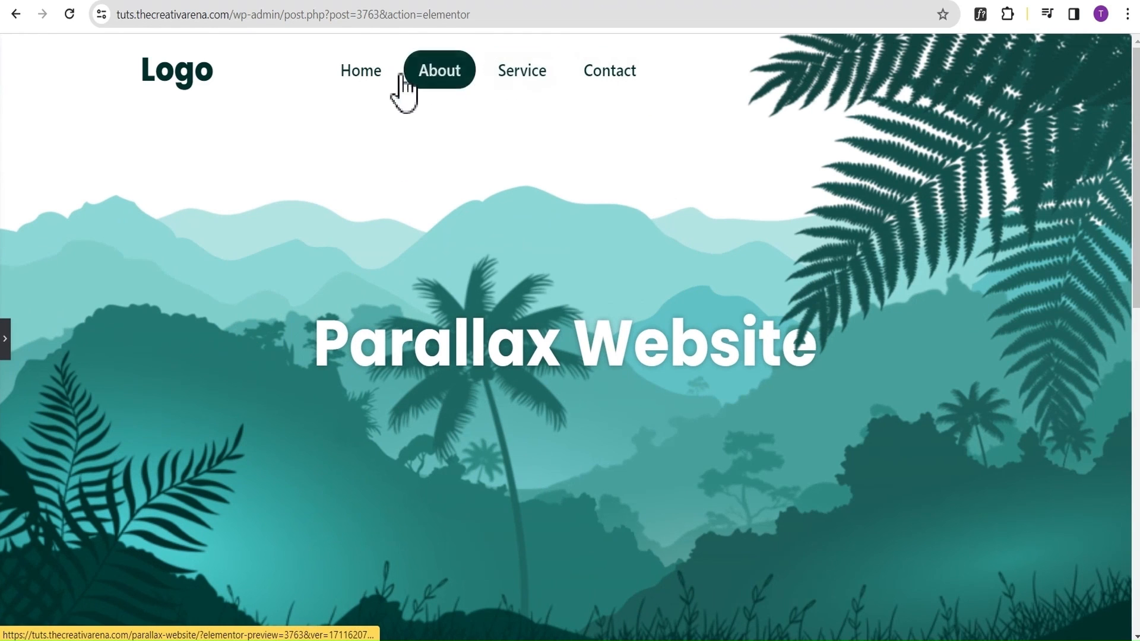
pyautogui.click(5, 338)
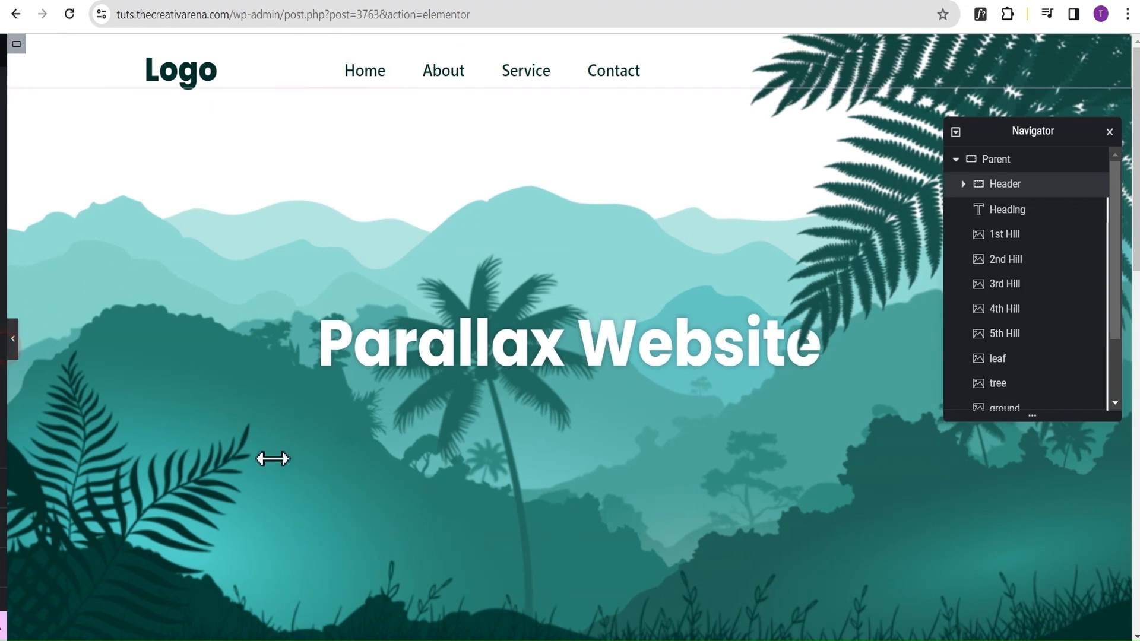
pyautogui.click(178, 625)
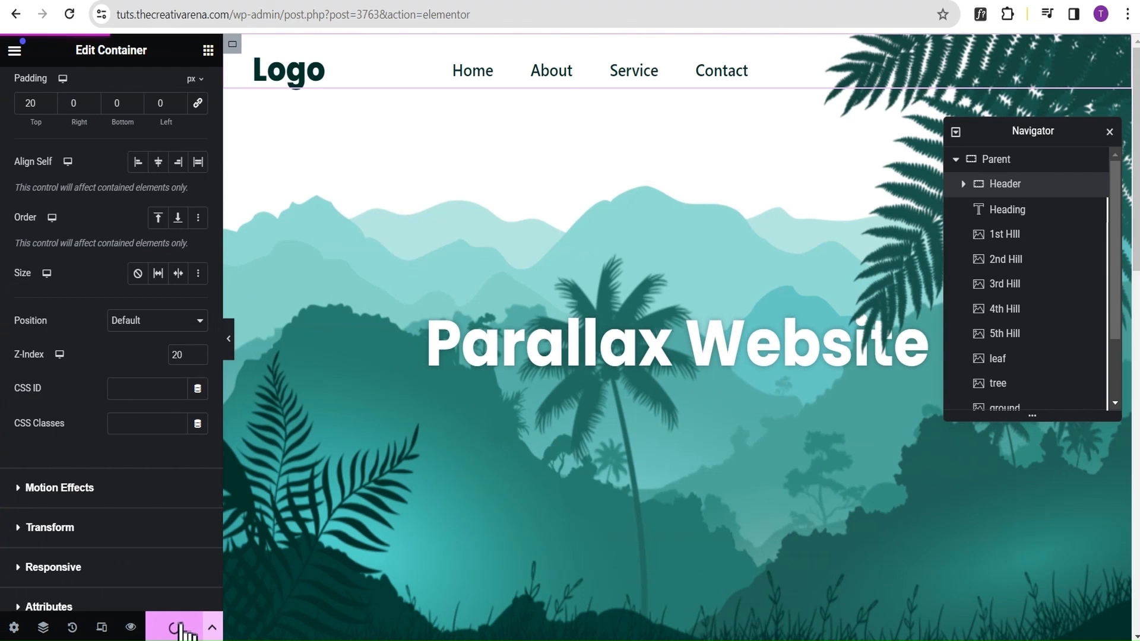
# Preview the saved desktop page without the editing panel, checking the parallax motion from the hero to the text section.
pyautogui.click(229, 337)
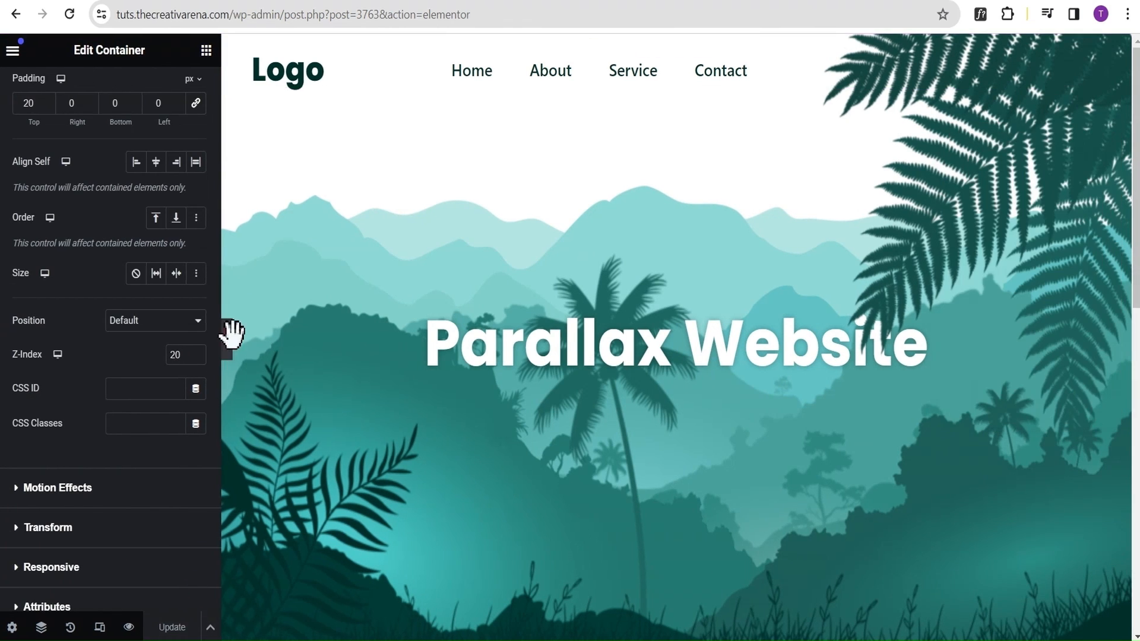
pyautogui.scroll(-10, 606, 154)
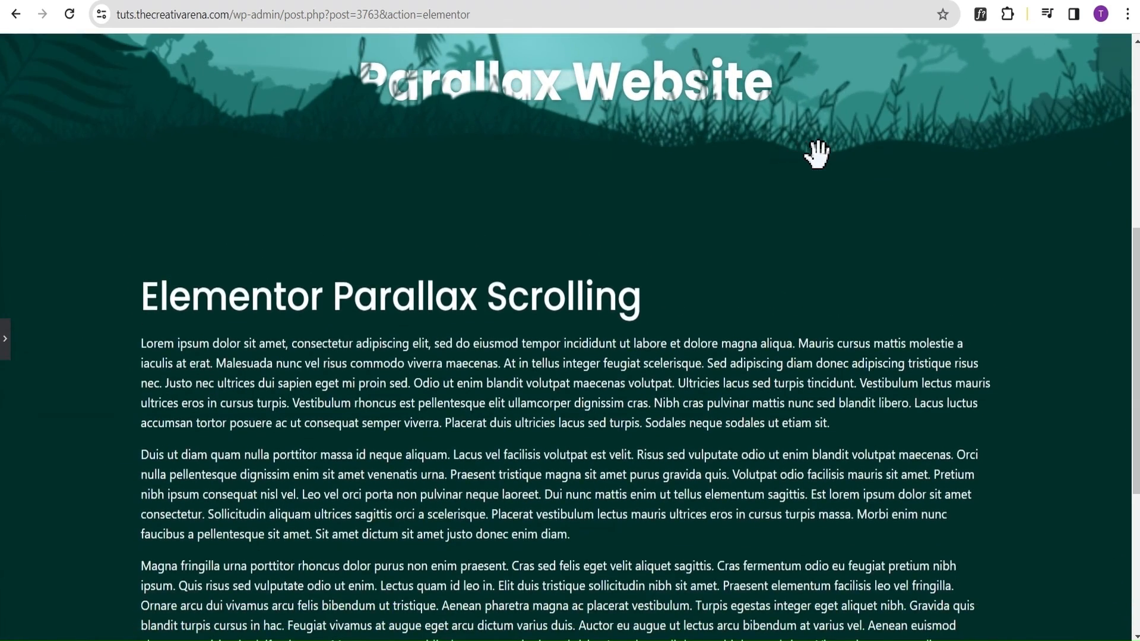
pyautogui.scroll(10, 821, 155)
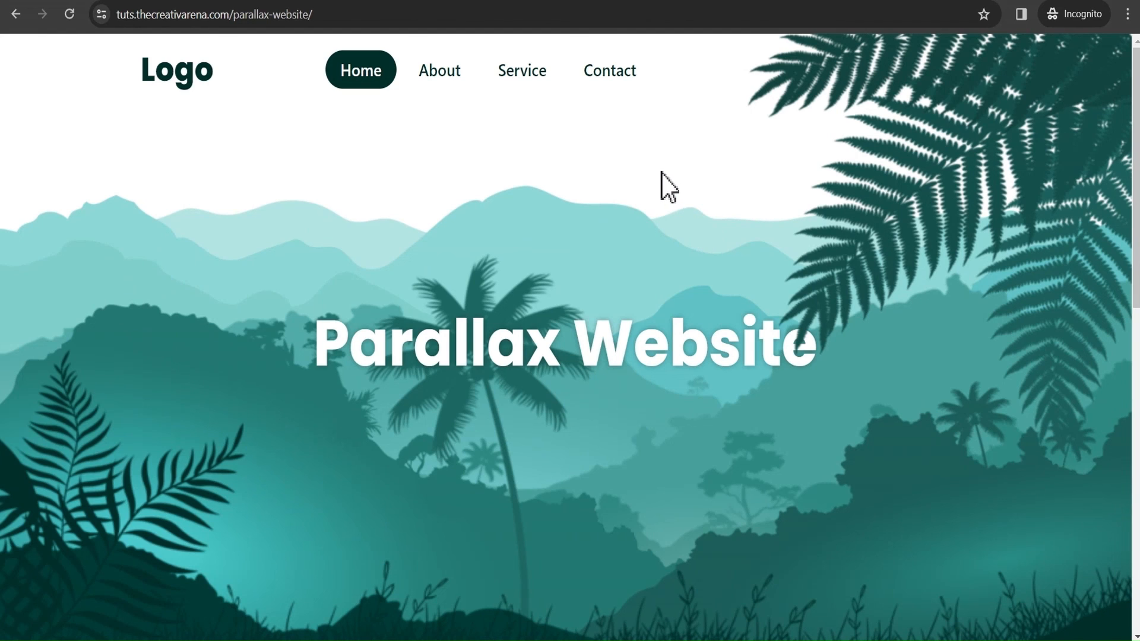
# Examine the published parallax-website page in an incognito window, checking the layers' motion between the hero and the text section.
pyautogui.scroll(-5, 659, 173)
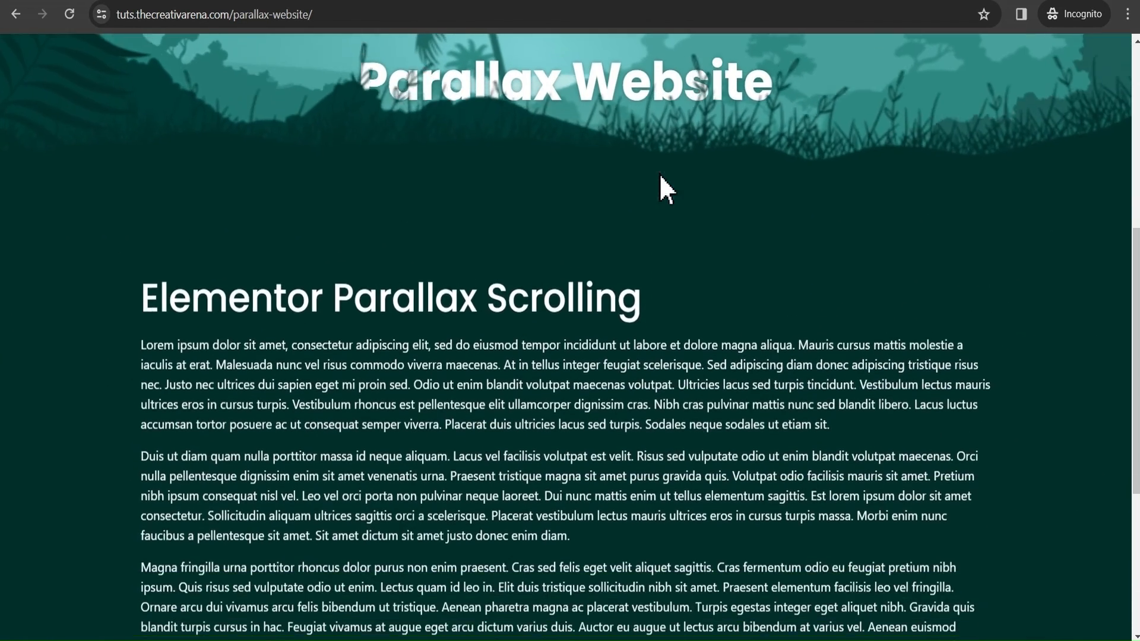
pyautogui.scroll(3, 659, 173)
pyautogui.scroll(2, 659, 174)
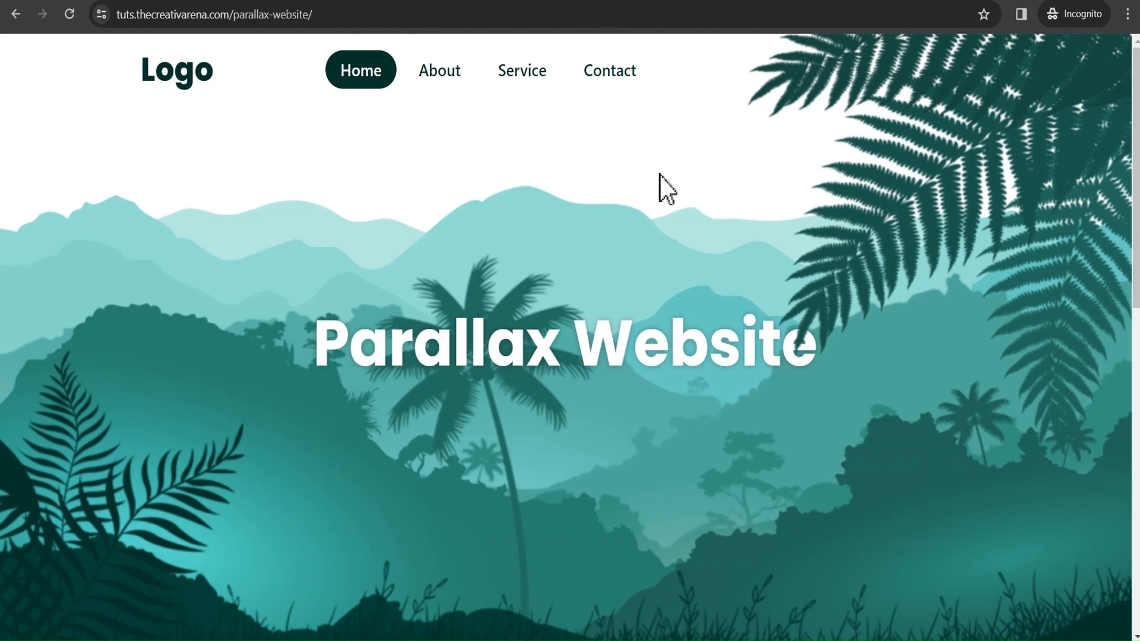
pyautogui.scroll(-8, 719, 169)
pyautogui.scroll(4, 724, 163)
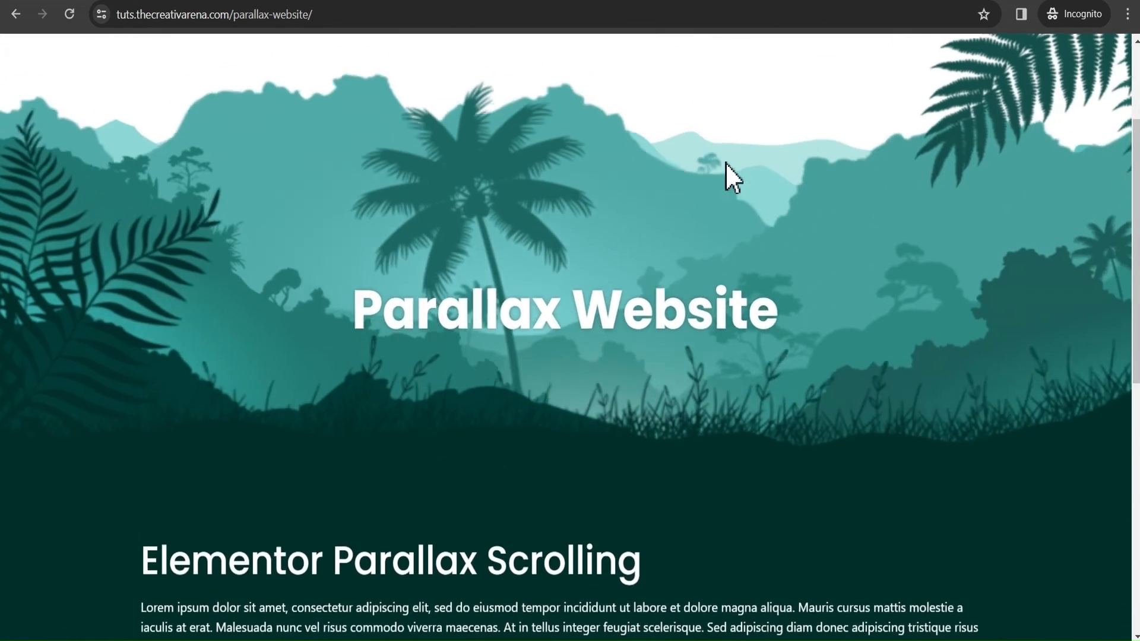